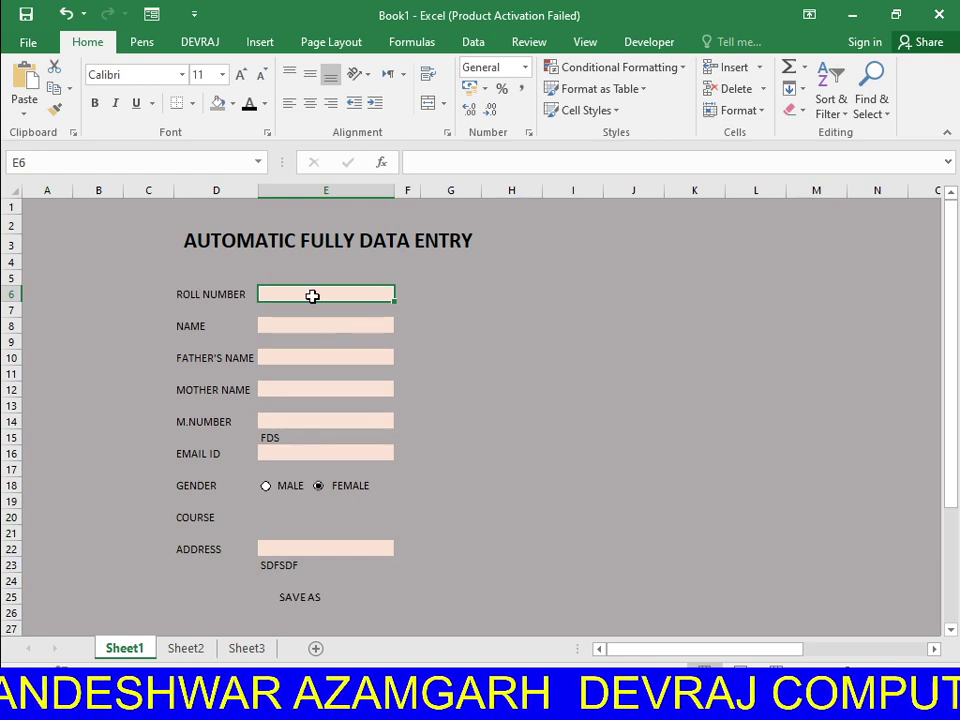
Step: Enter the student's roll number in E6 and the student's name in E8
{"action": "type", "text": "DW101"}
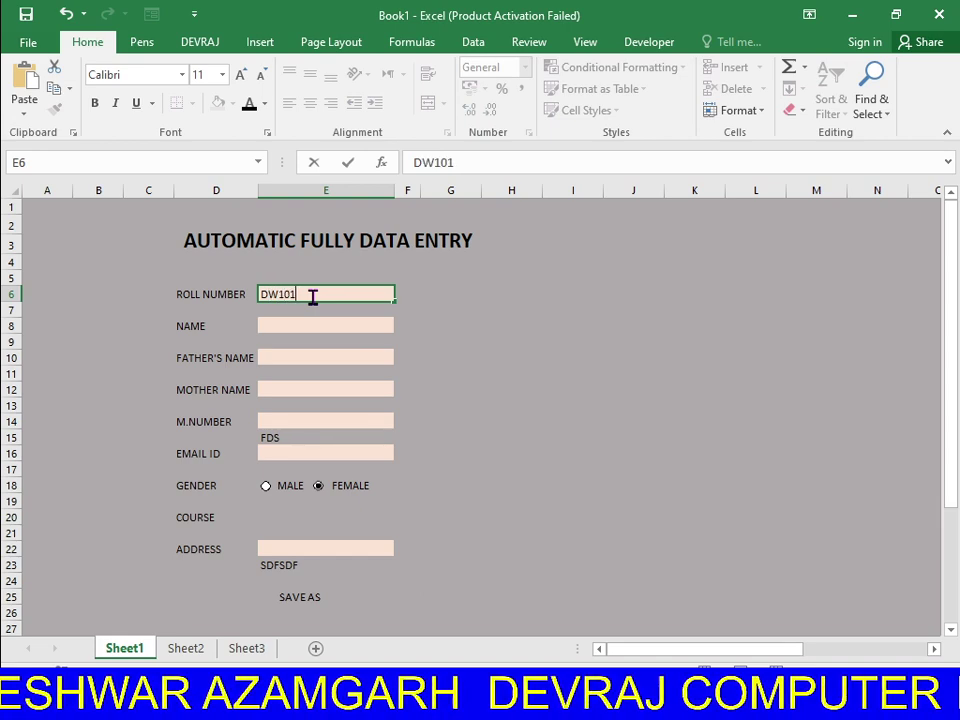
{"action": "left_click", "coordinate": [344, 325]}
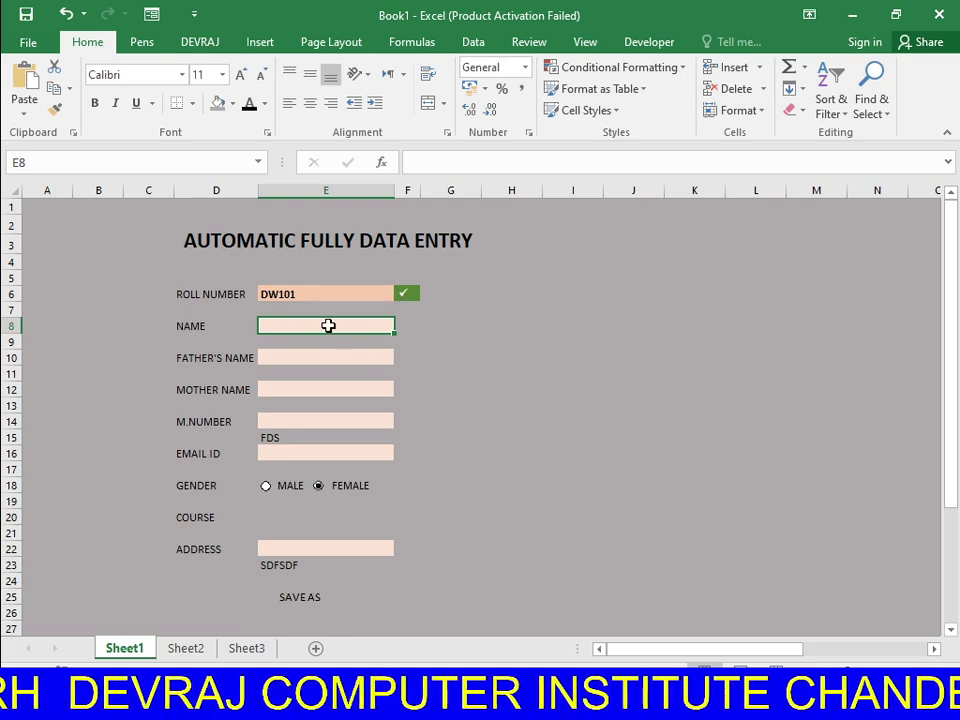
{"action": "type", "text": "R"}
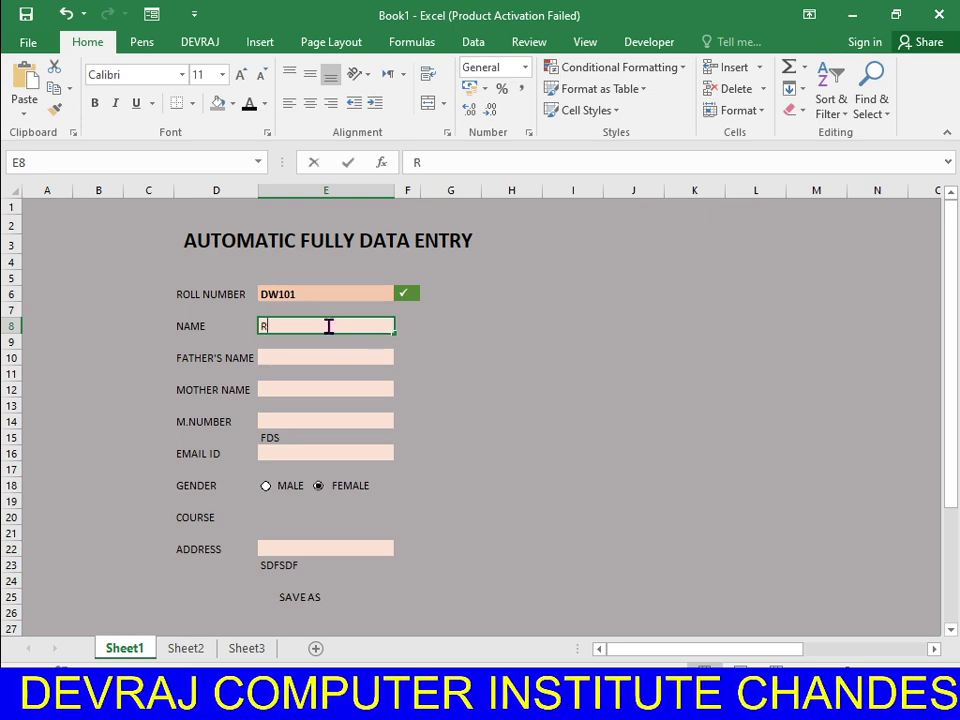
{"action": "type", "text": "AJESH"}
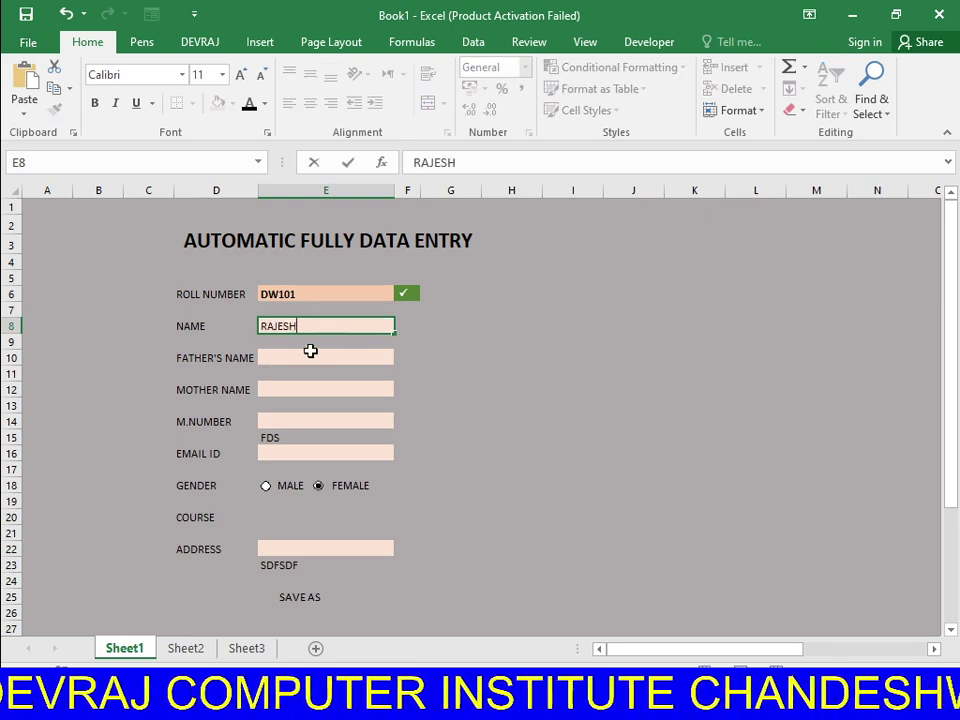
{"action": "key", "text": "Tab"}
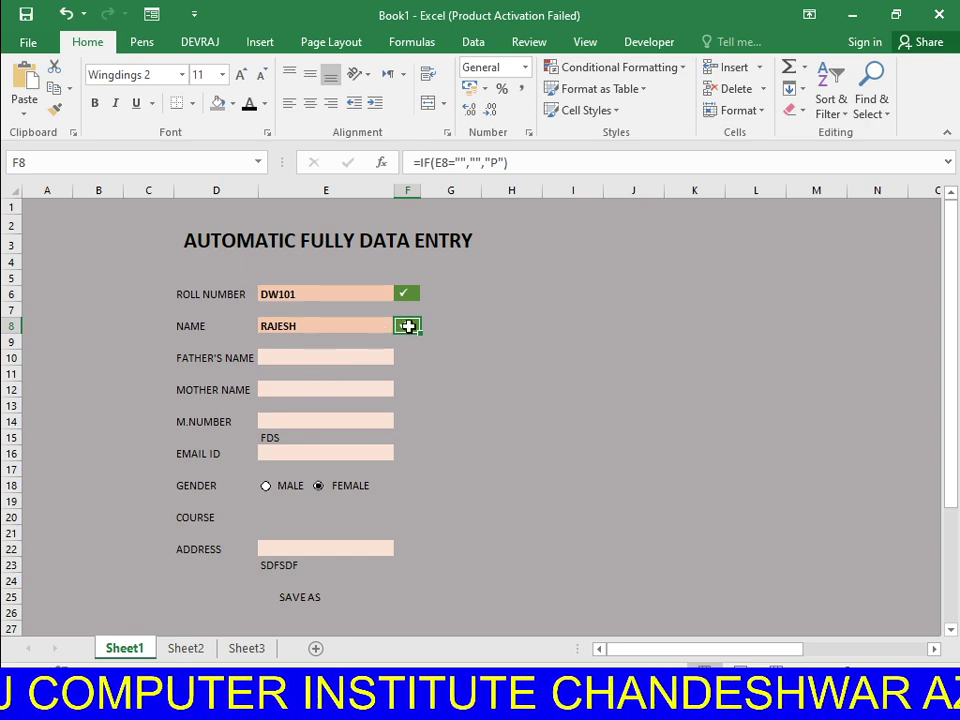
Step: Fill in the father's name in E10, correcting the first entry
{"action": "left_click", "coordinate": [291, 358]}
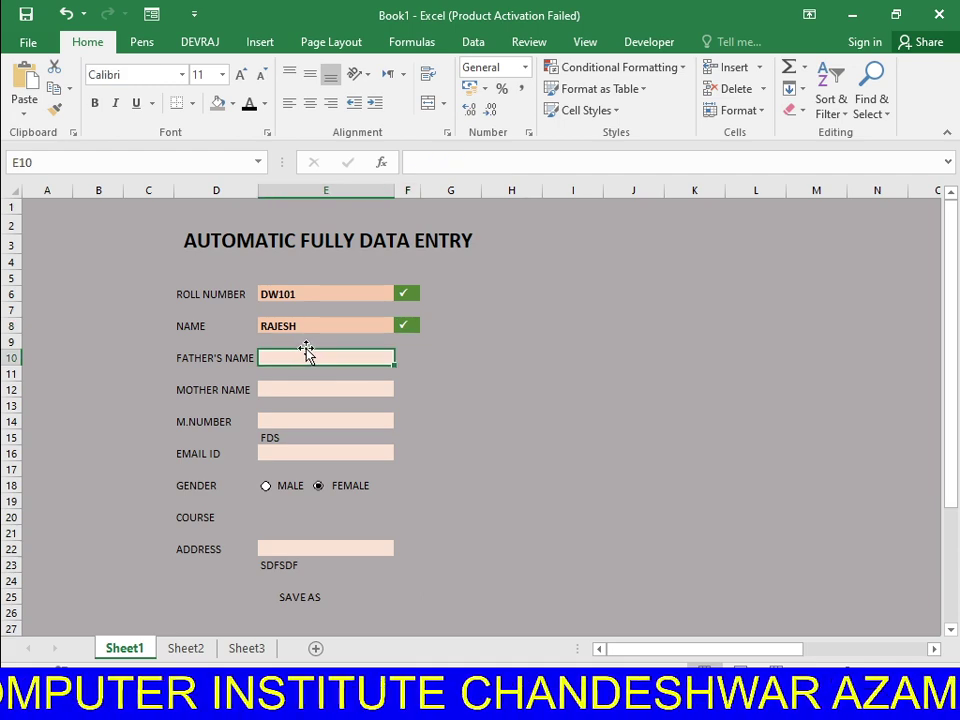
{"action": "type", "text": "REETA"}
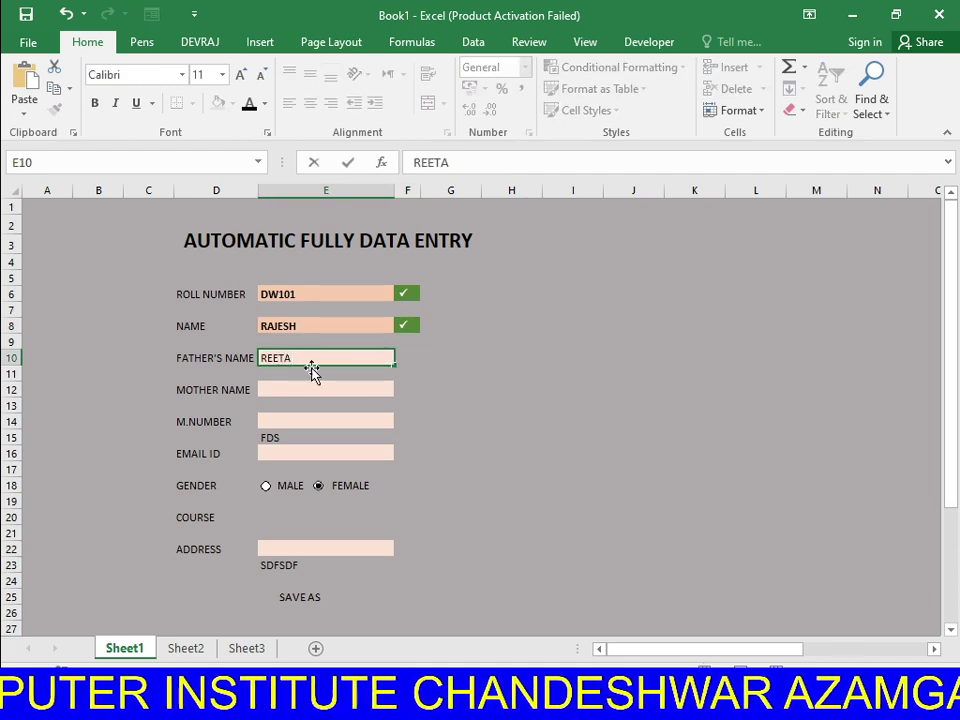
{"action": "left_click", "coordinate": [310, 398]}
{"action": "left_click", "coordinate": [298, 388]}
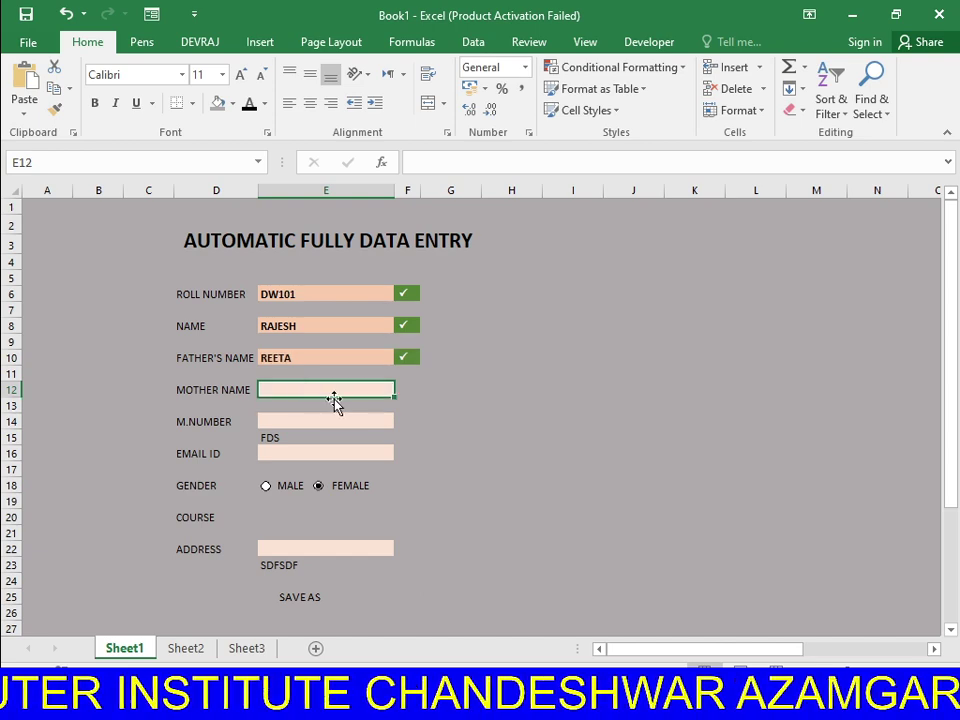
{"action": "left_click", "coordinate": [305, 358]}
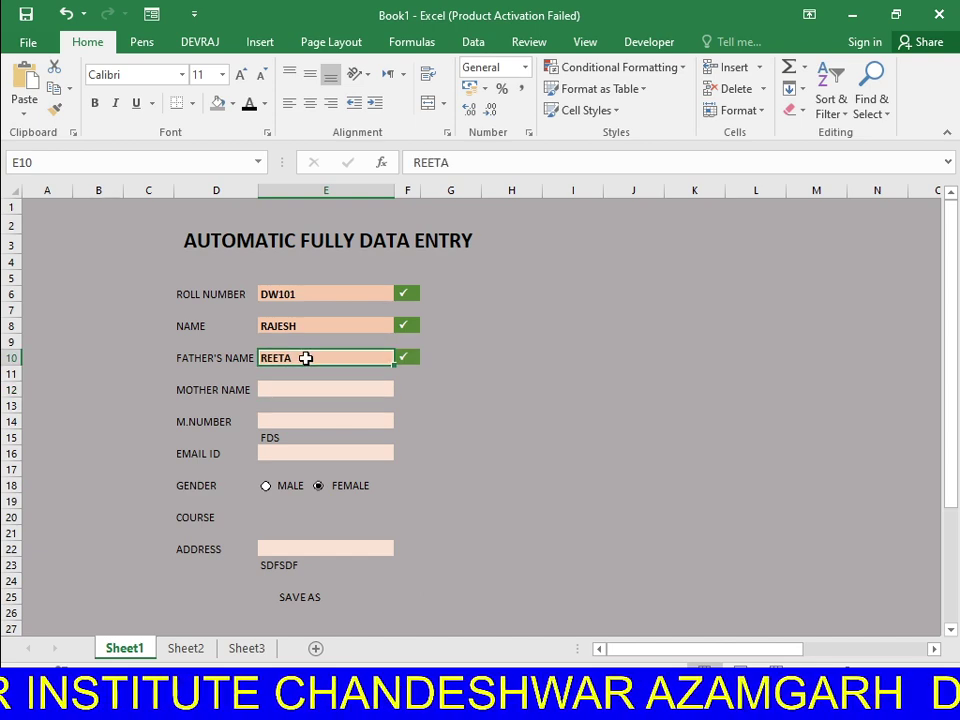
{"action": "type", "text": "BRIJE"}
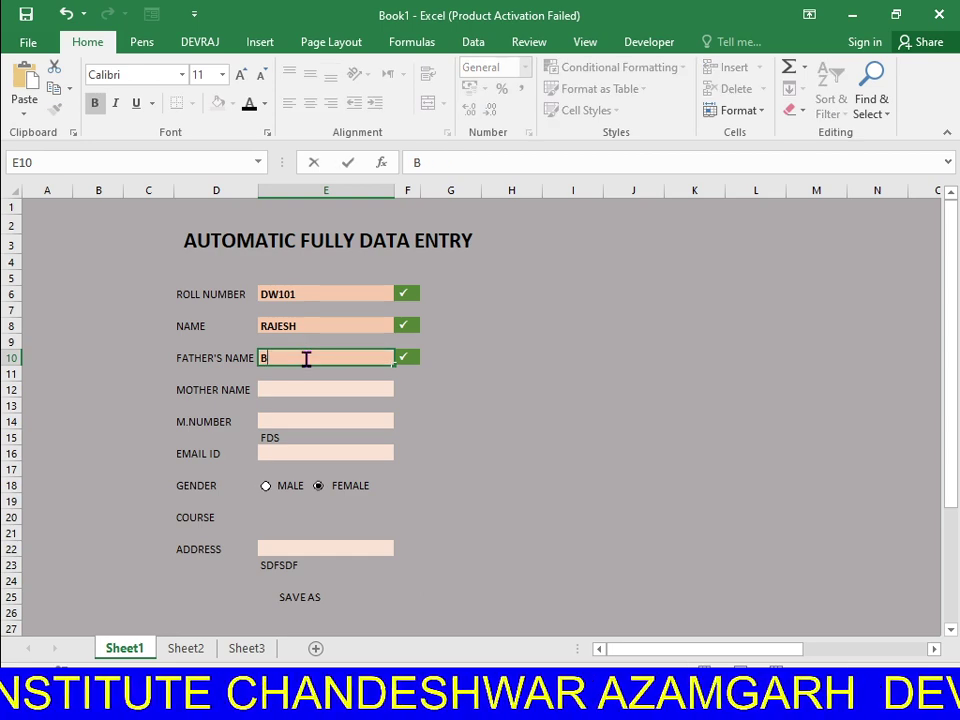
{"action": "type", "text": "SH"}
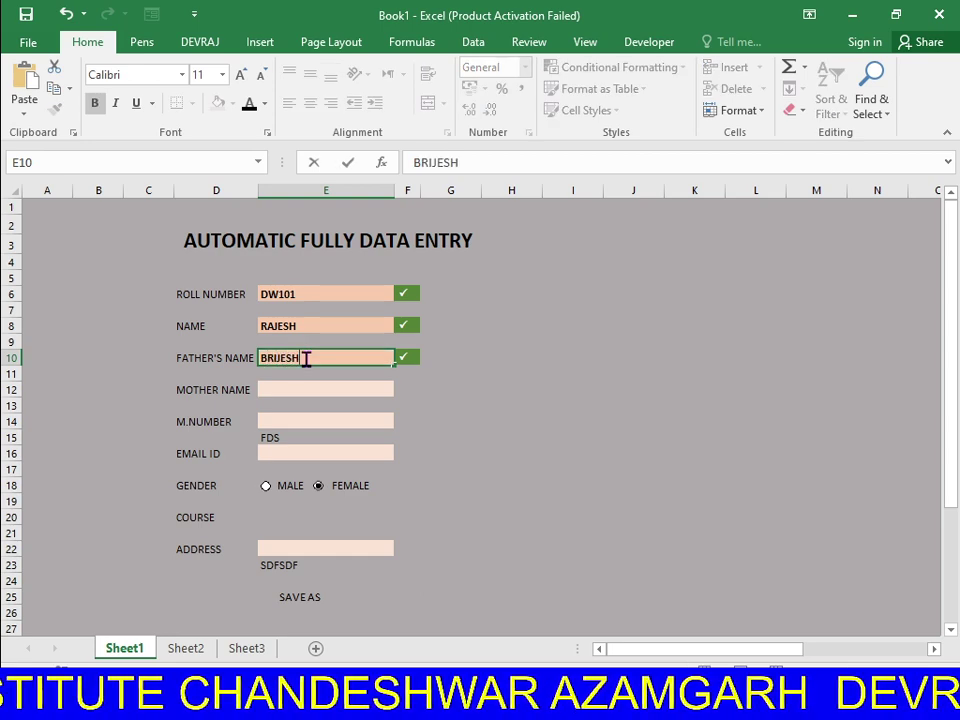
{"action": "key", "text": "Return"}
Step: Enter the mother's name, mobile number and e-mail ID, then set gender to MALE
{"action": "left_click", "coordinate": [269, 391]}
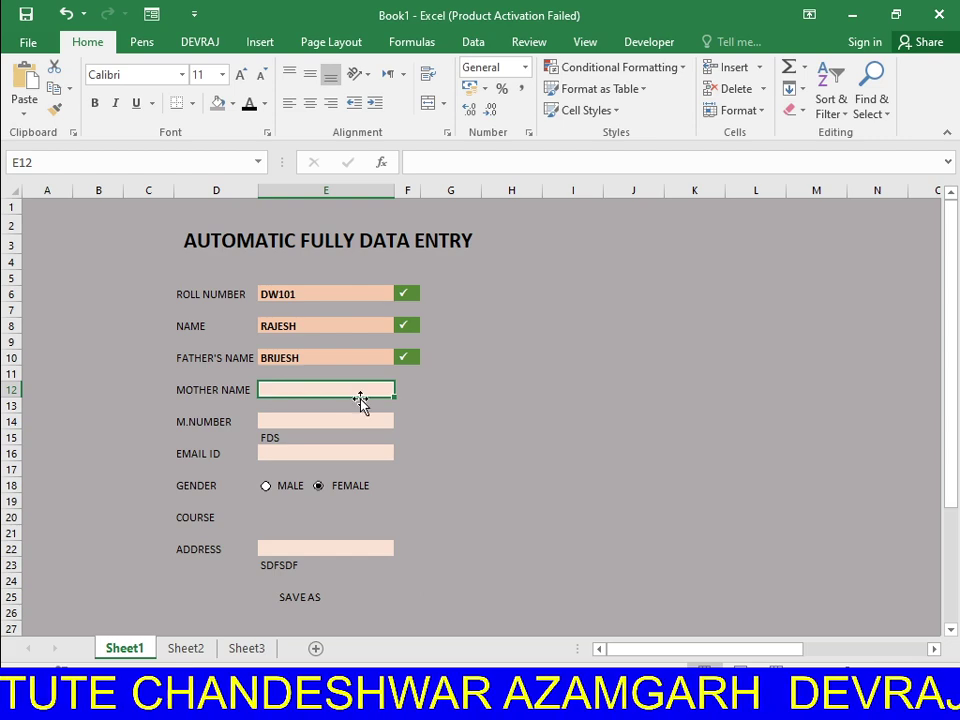
{"action": "type", "text": "RE"}
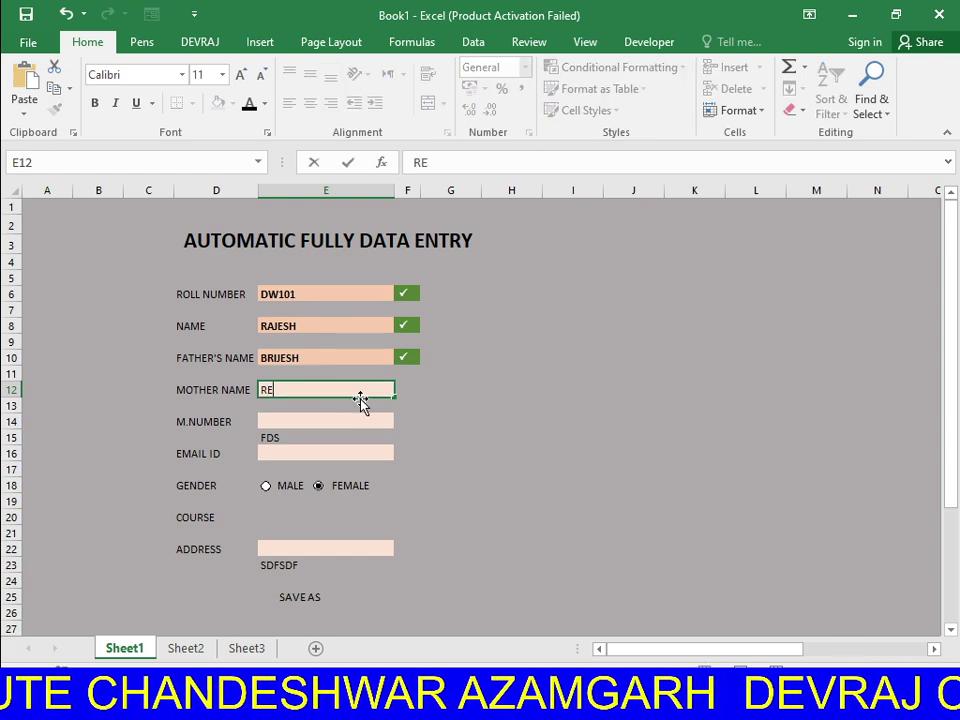
{"action": "type", "text": "ETA"}
{"action": "left_click", "coordinate": [329, 420]}
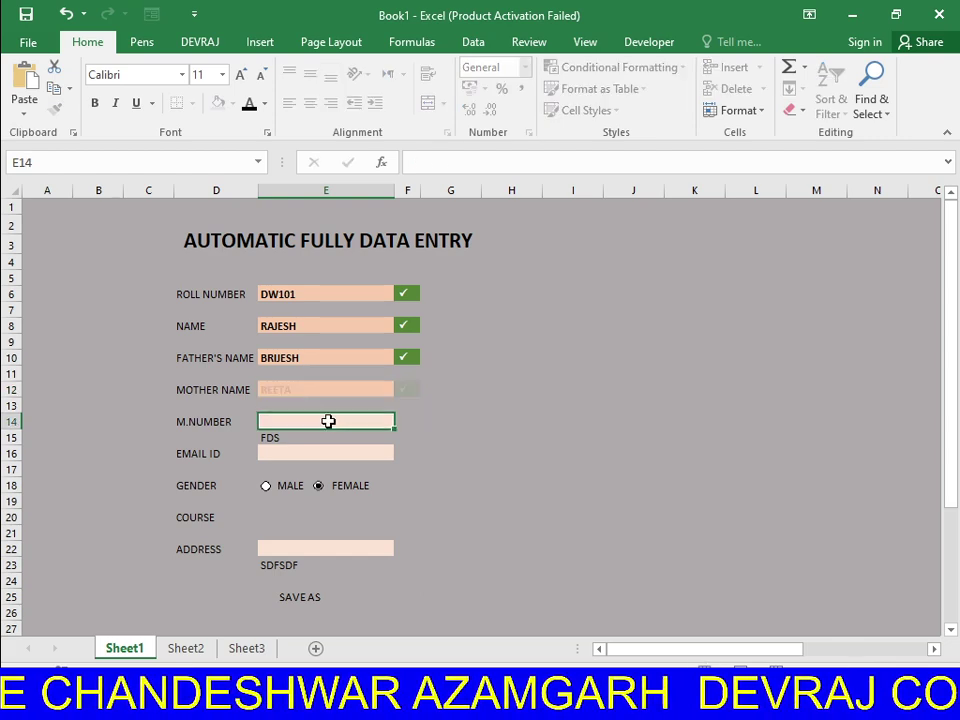
{"action": "type", "text": "95475611"}
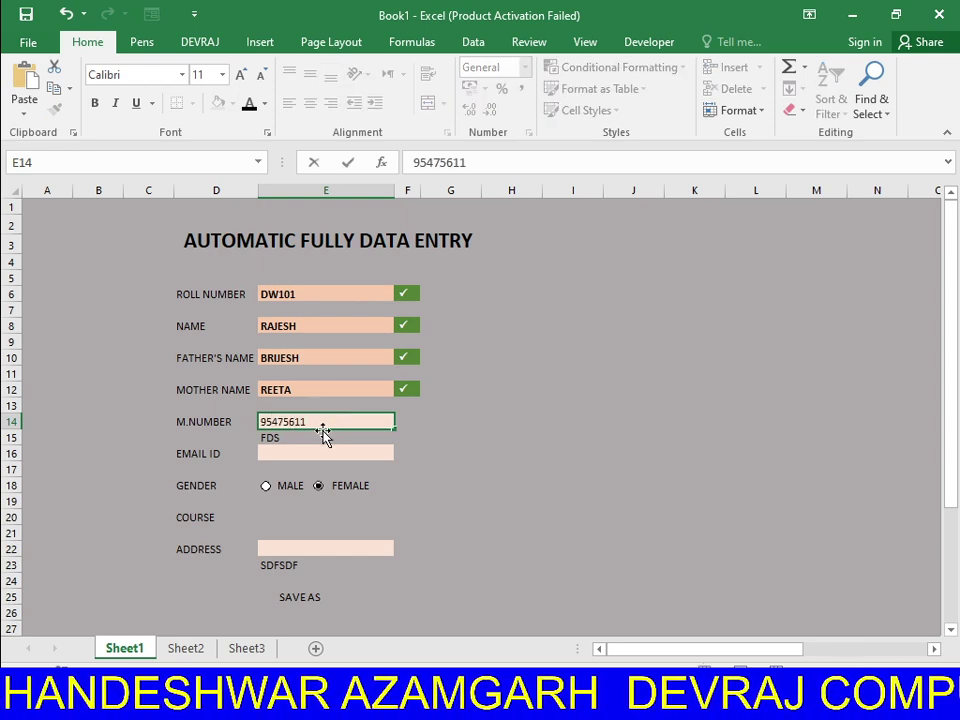
{"action": "left_click", "coordinate": [306, 436]}
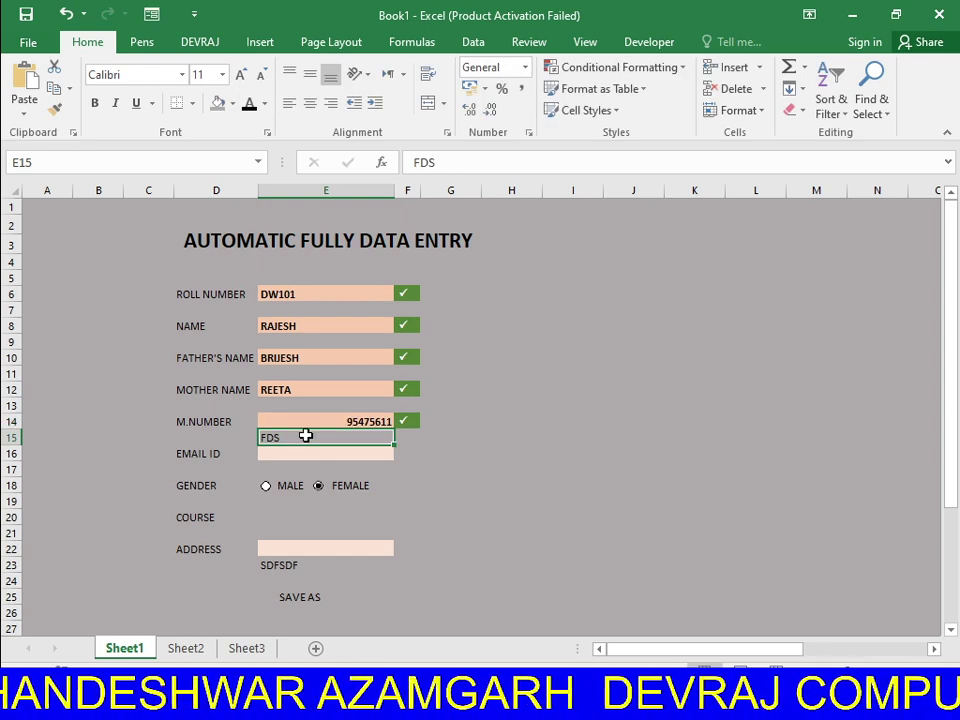
{"action": "key", "text": "Delete"}
{"action": "left_click", "coordinate": [300, 456]}
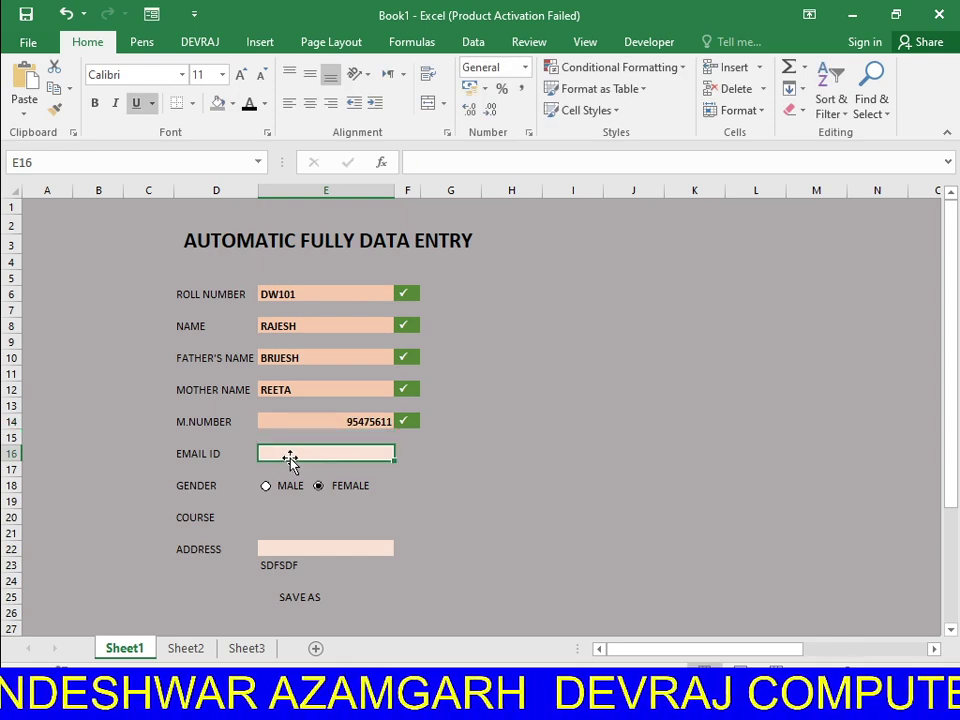
{"action": "type", "text": "A"}
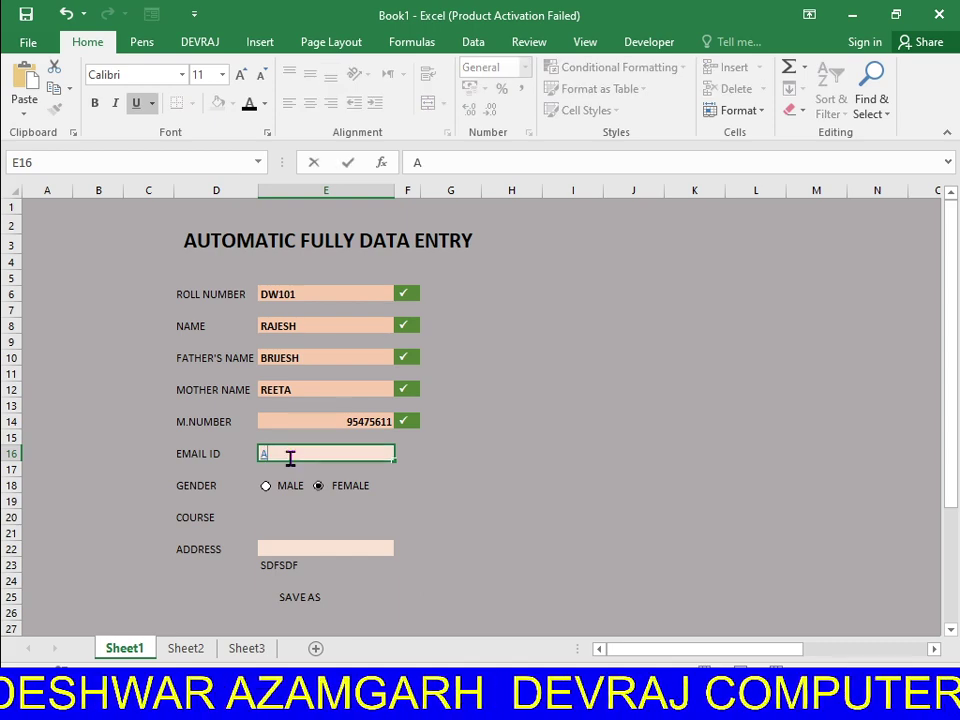
{"action": "type", "text": "BCD"}
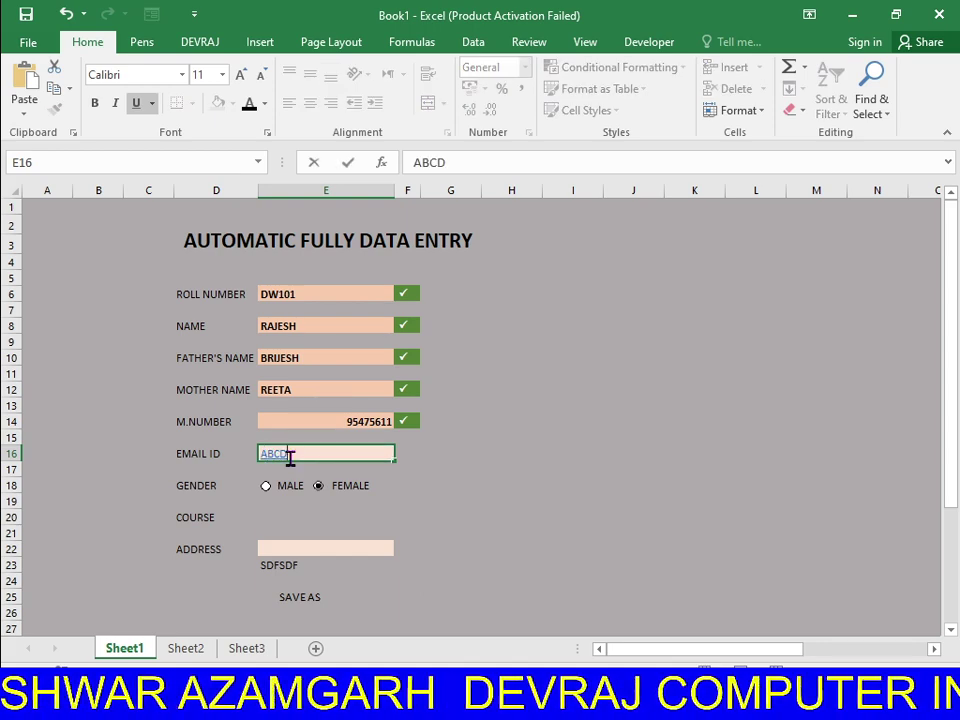
{"action": "type", "text": "2121"}
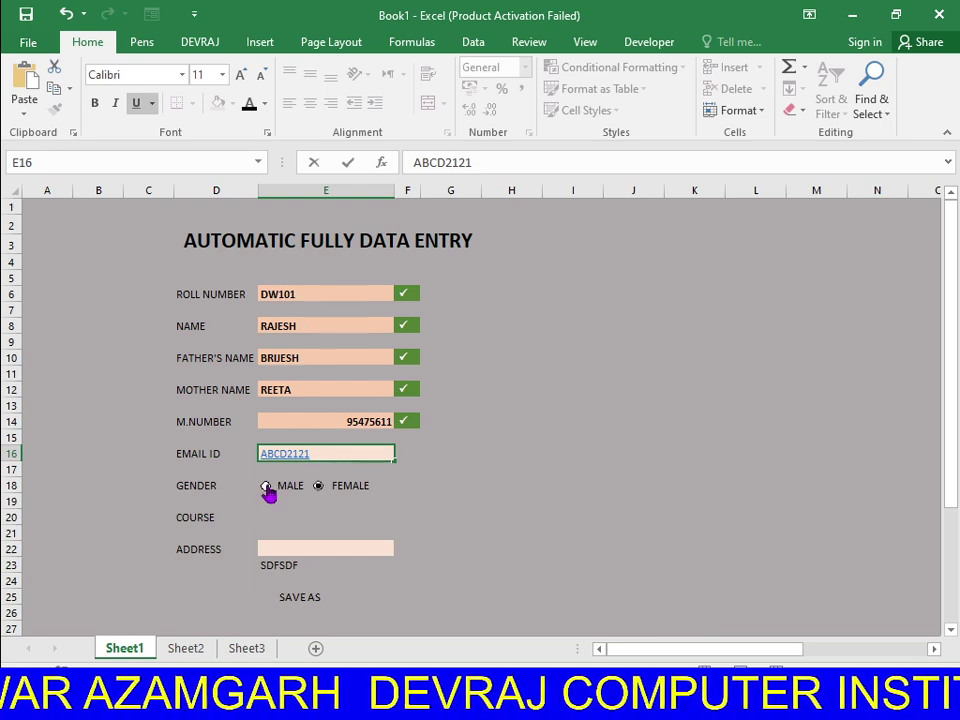
{"action": "left_click", "coordinate": [266, 488]}
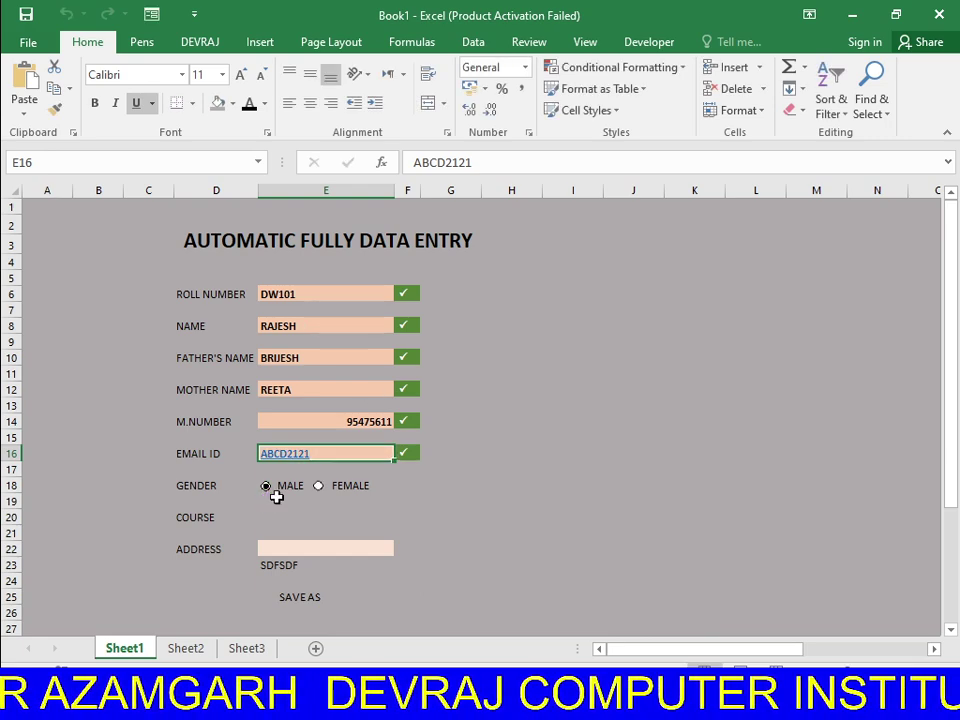
Step: Choose DCA as the course from the dropdown list
{"action": "left_click", "coordinate": [294, 520]}
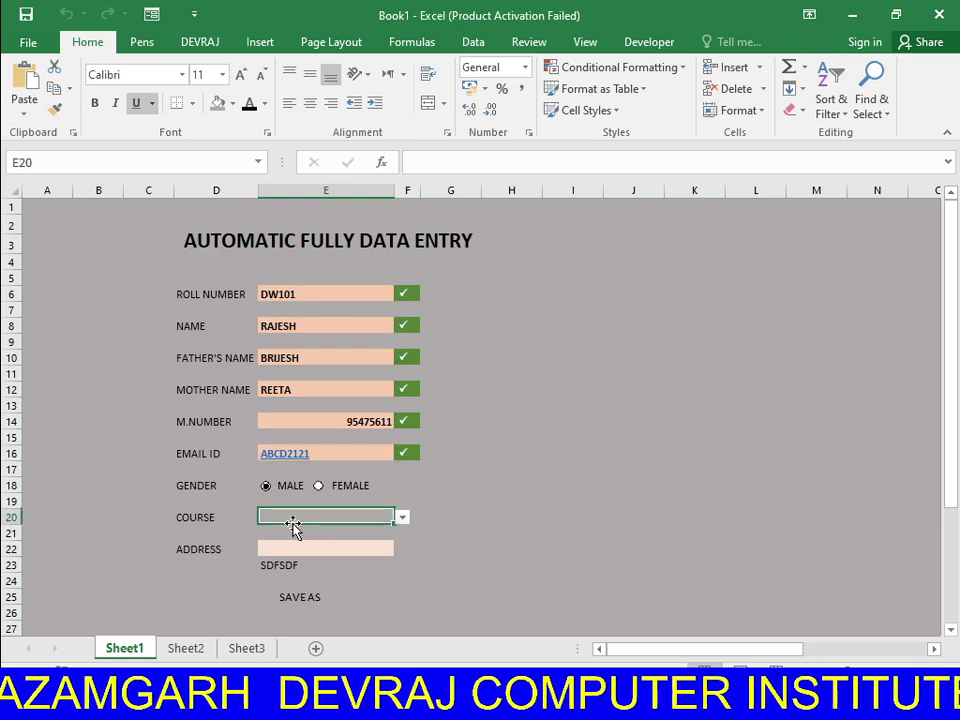
{"action": "left_click", "coordinate": [402, 517]}
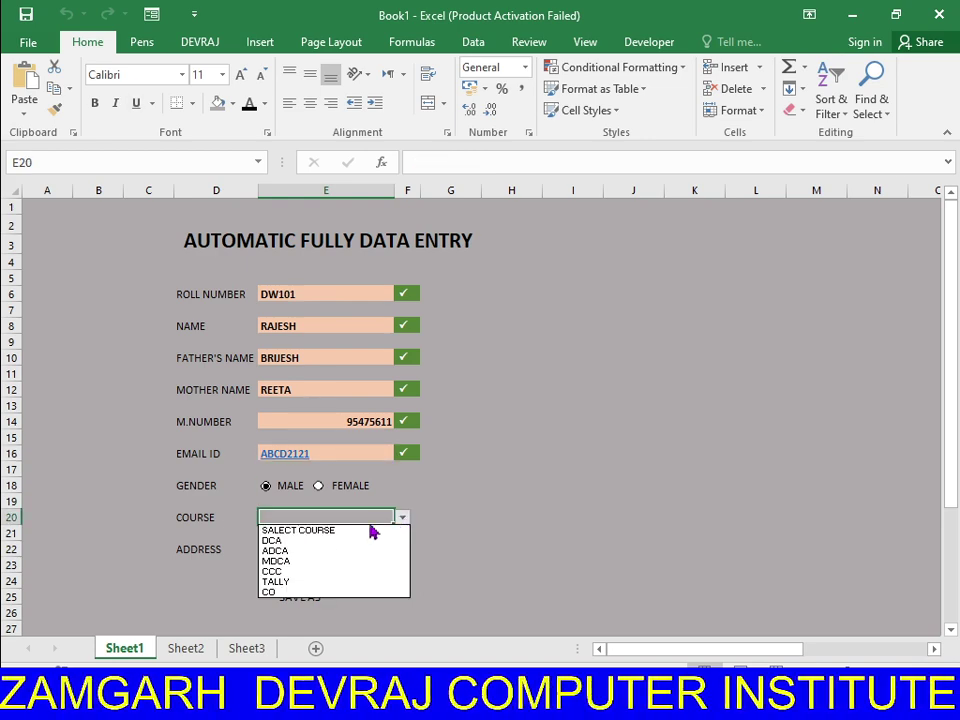
{"action": "left_click", "coordinate": [311, 542]}
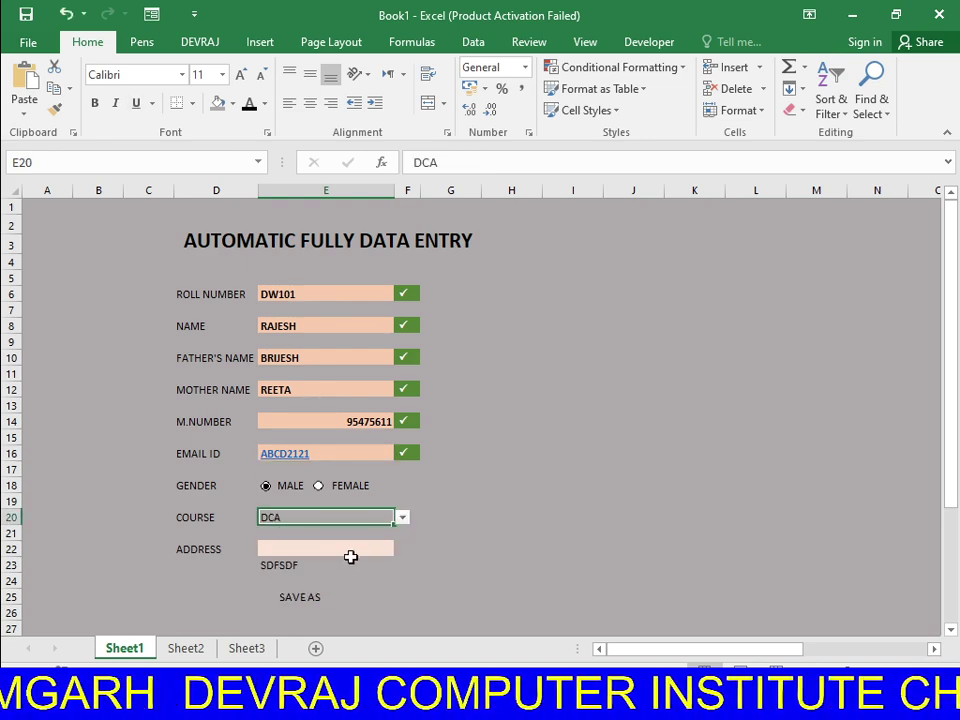
Step: Enter the address, clearing the first attempt and retyping it
{"action": "left_click", "coordinate": [345, 556]}
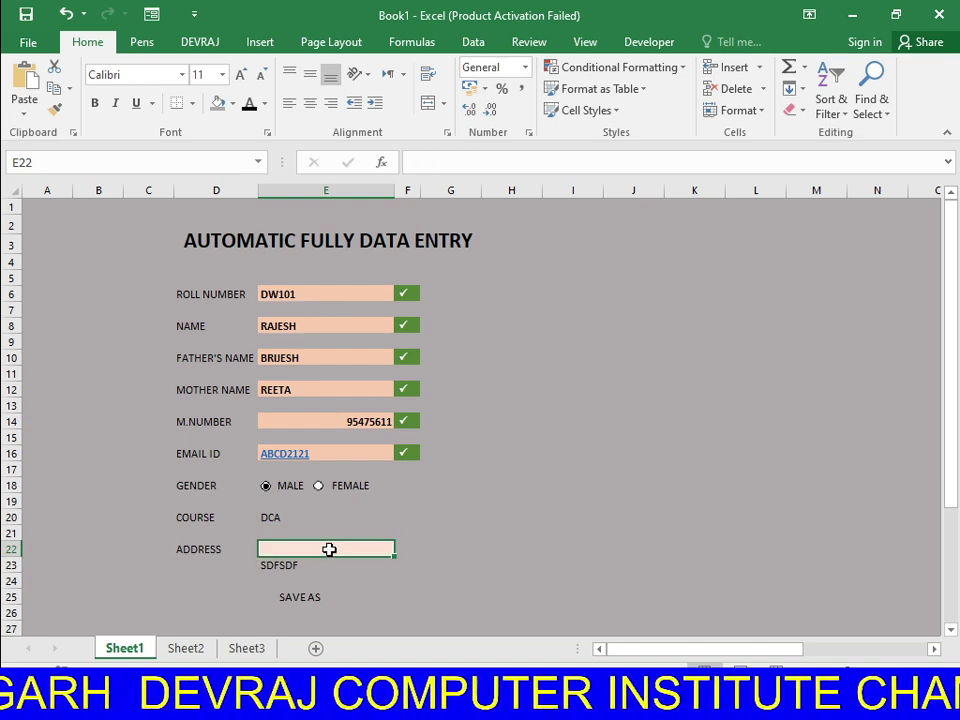
{"action": "scroll", "coordinate": [328, 548], "scroll_direction": "down", "scroll_amount": 1}
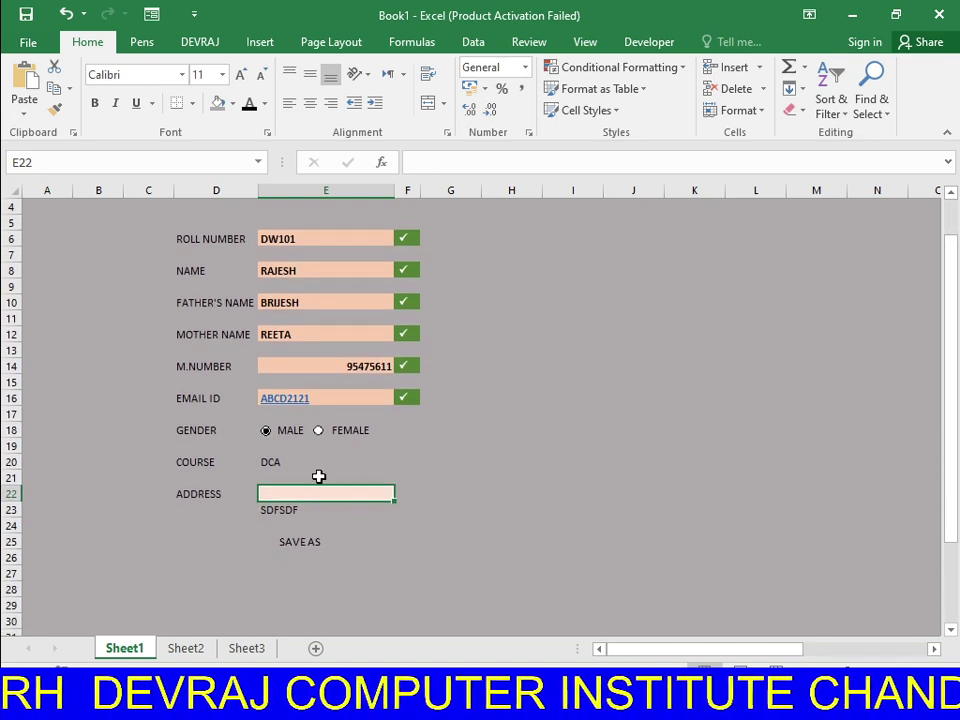
{"action": "type", "text": "DFJJ"}
{"action": "left_click", "coordinate": [440, 495]}
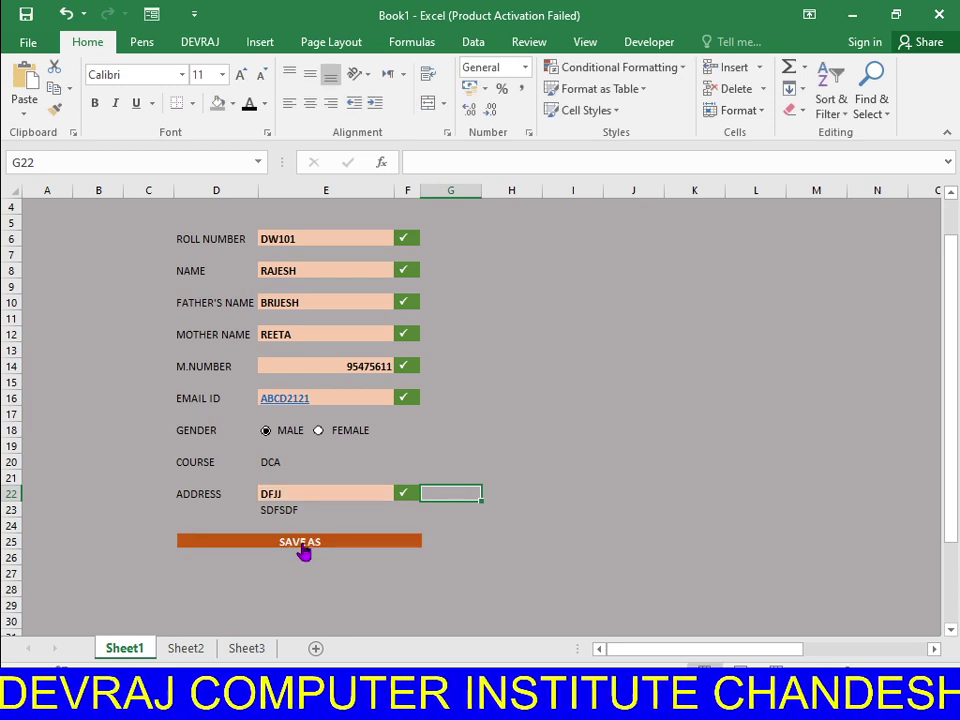
{"action": "left_click", "coordinate": [328, 490]}
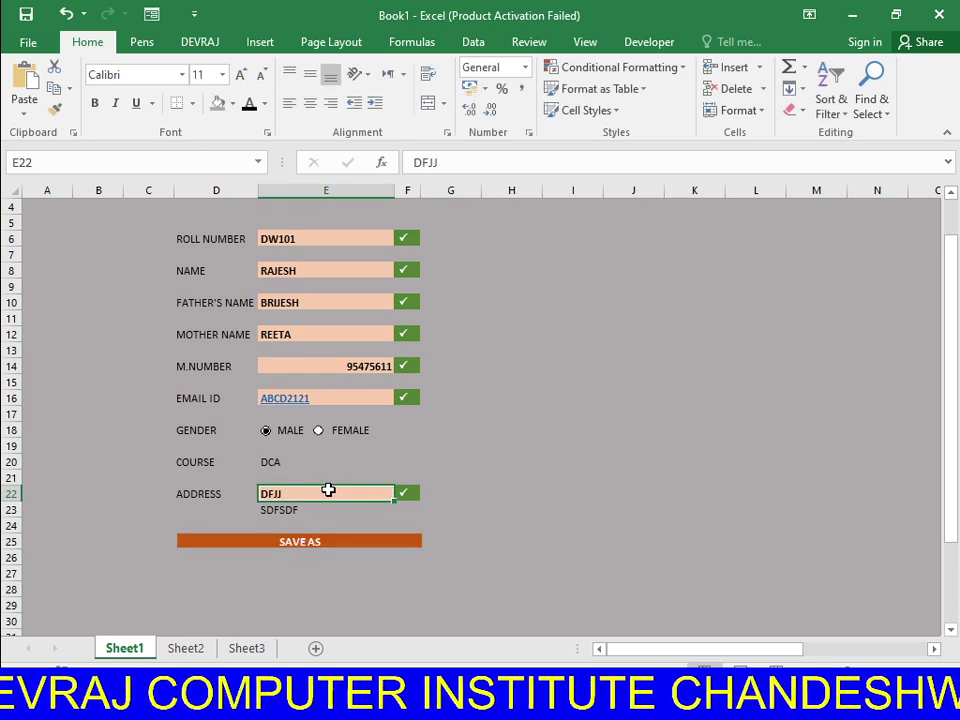
{"action": "key", "text": "Delete"}
{"action": "left_click", "coordinate": [470, 461]}
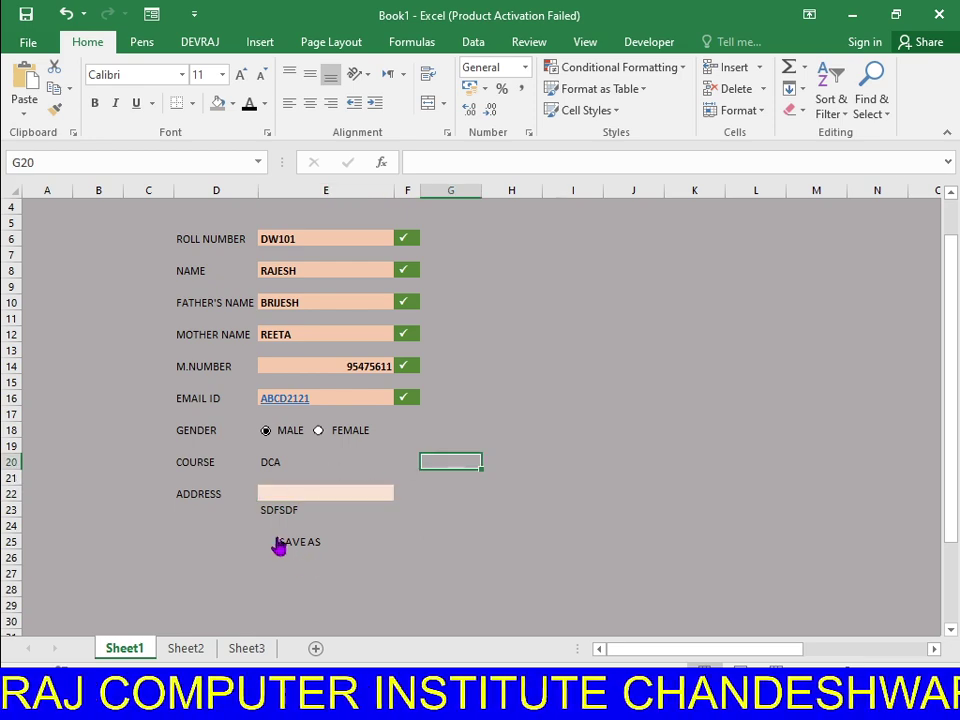
{"action": "left_click", "coordinate": [317, 495]}
{"action": "type", "text": "DSFS"}
{"action": "left_click", "coordinate": [436, 510]}
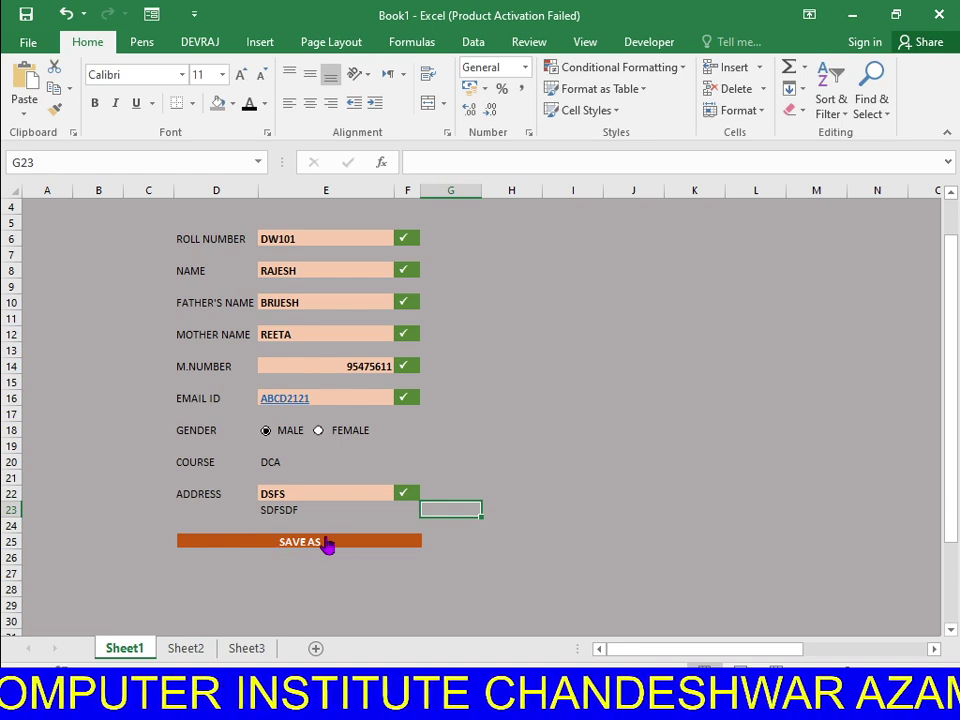
{"action": "scroll", "coordinate": [291, 396], "scroll_direction": "up", "scroll_amount": 1}
Step: Clear the mobile number field in E14 so its check mark disappears
{"action": "left_click", "coordinate": [289, 401]}
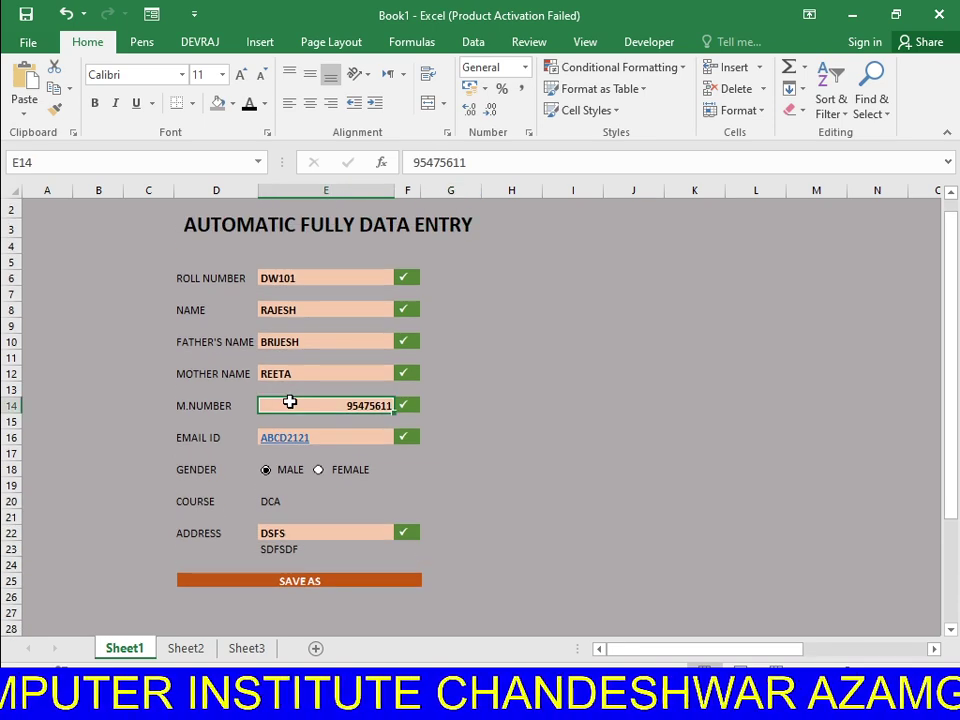
{"action": "key", "text": "Delete"}
{"action": "left_click", "coordinate": [508, 390]}
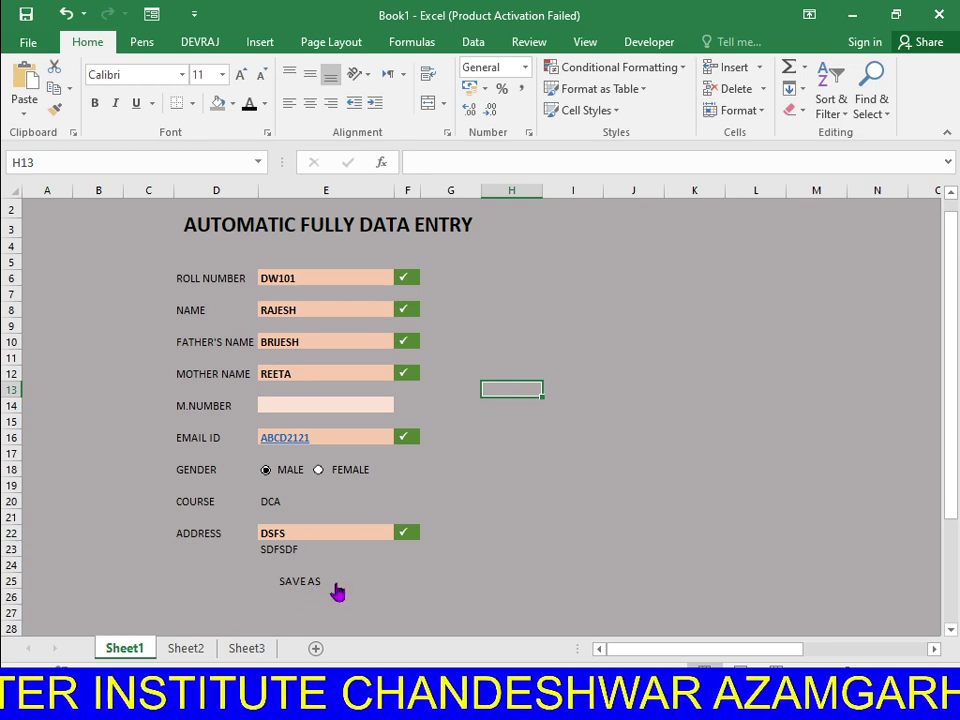
Step: Type a new father's name in E10, then delete it to leave the field empty
{"action": "left_click", "coordinate": [326, 341]}
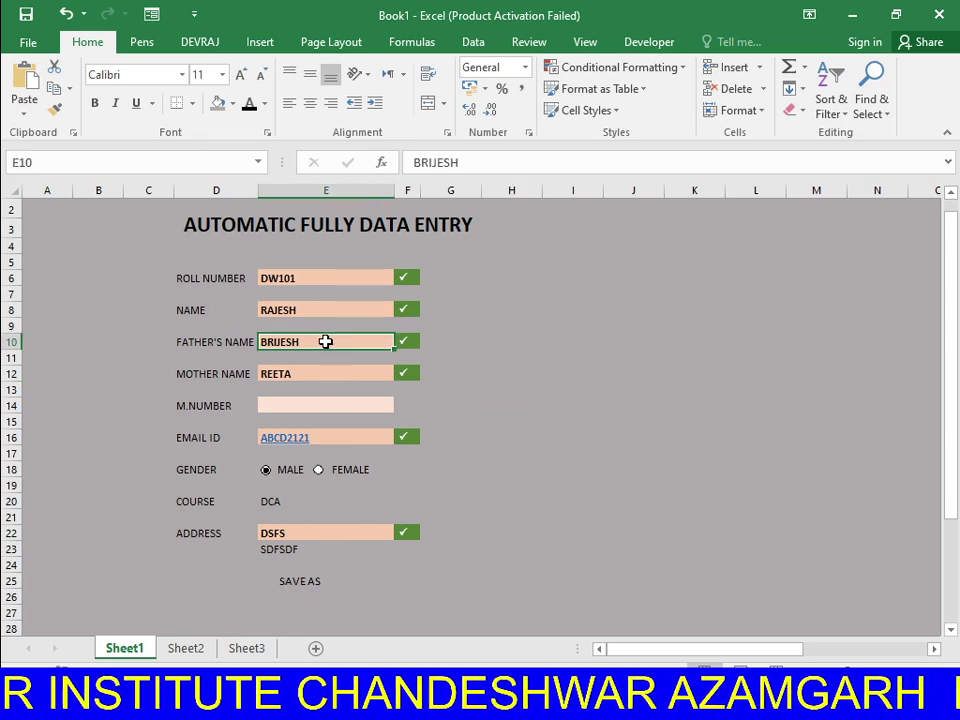
{"action": "type", "text": "FDSG"}
{"action": "left_click", "coordinate": [463, 353]}
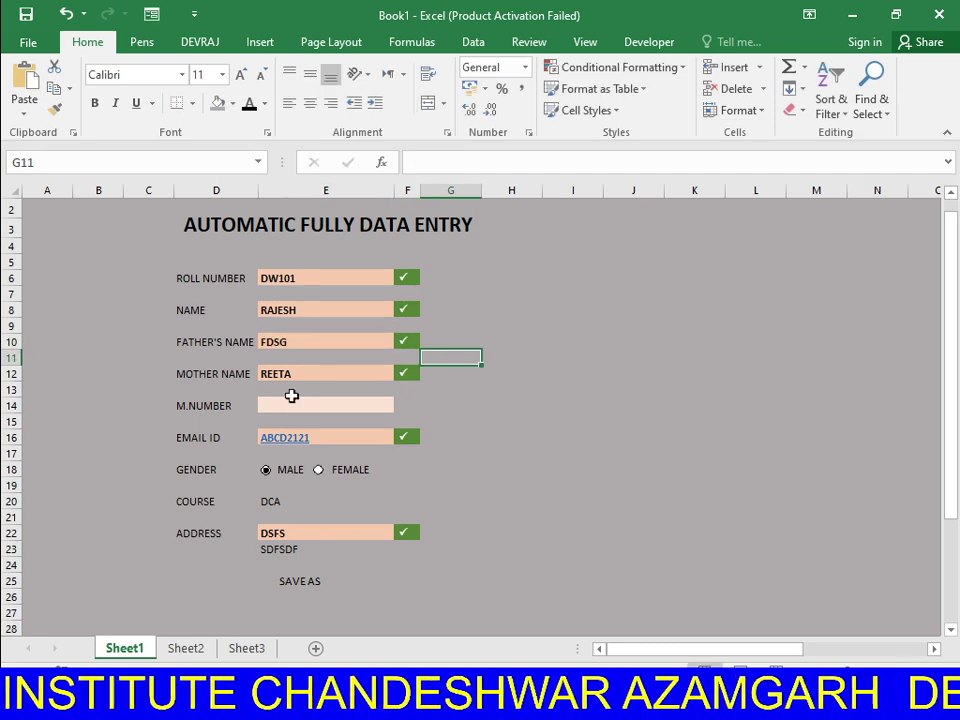
{"action": "left_click", "coordinate": [296, 346]}
{"action": "key", "text": "Delete"}
{"action": "left_click", "coordinate": [499, 406]}
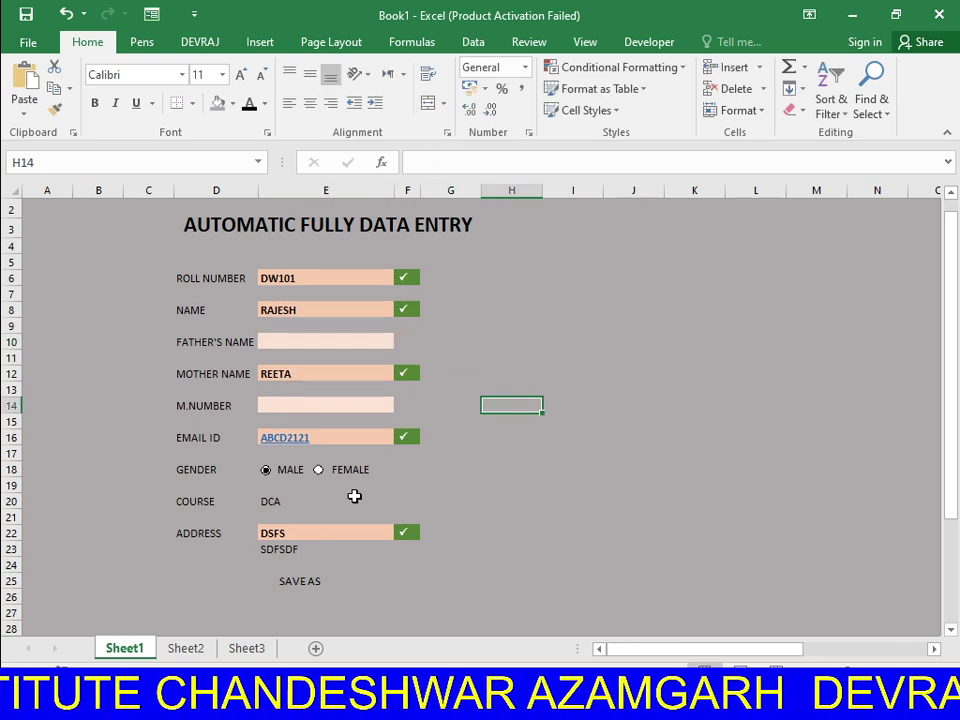
Step: Re-enter the father's name and mobile number, then save the record with SAVE AS
{"action": "left_click", "coordinate": [311, 340]}
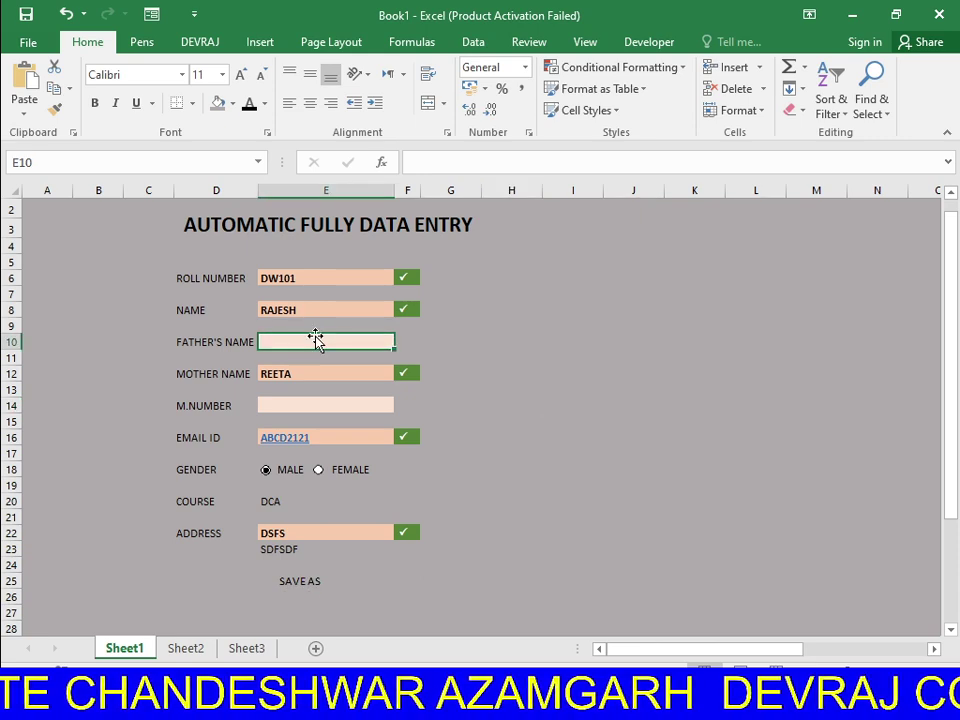
{"action": "type", "text": "BRIJE"}
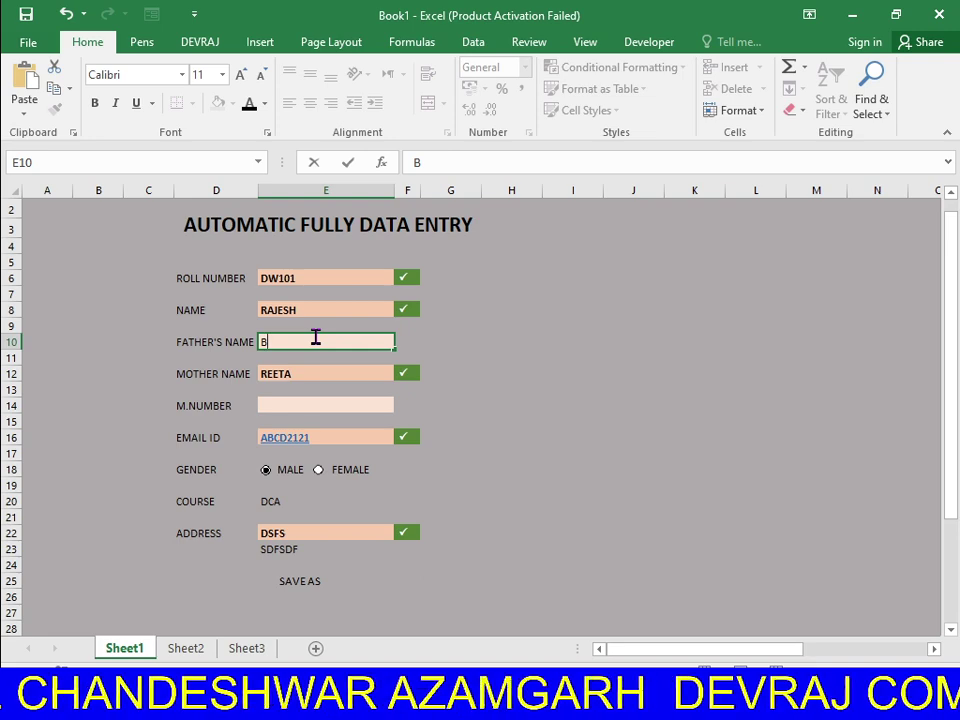
{"action": "type", "text": "SH"}
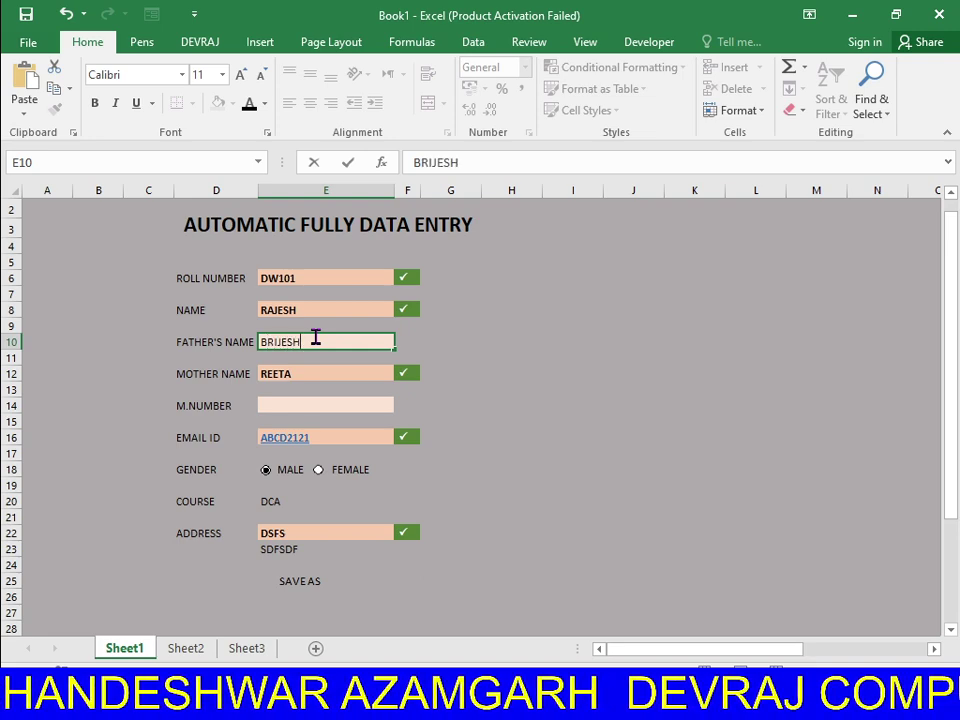
{"action": "left_click", "coordinate": [322, 403]}
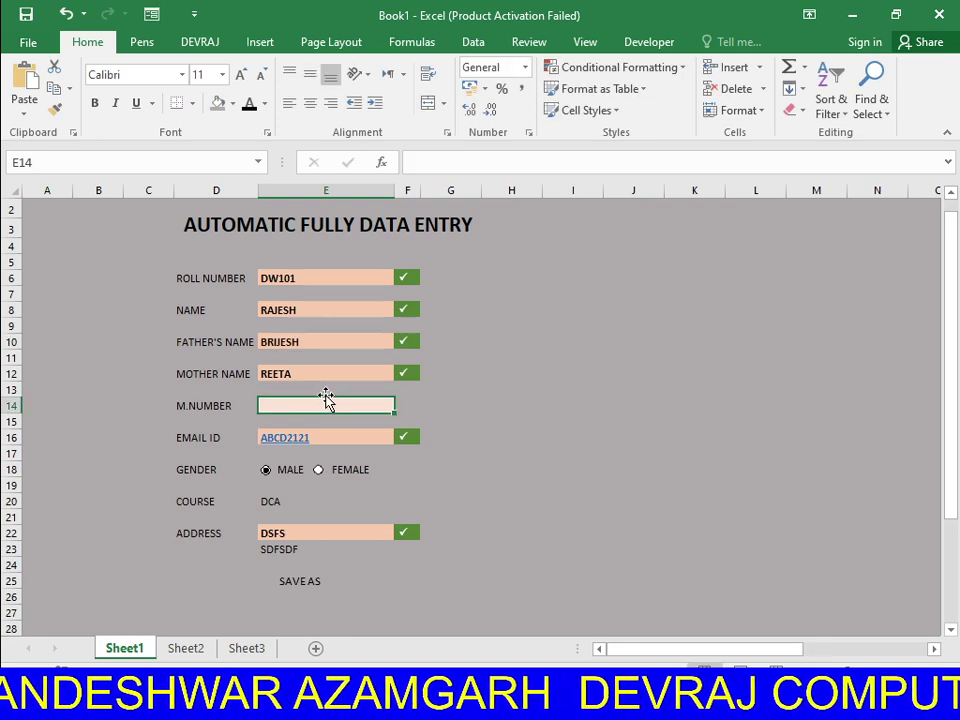
{"action": "type", "text": "646164"}
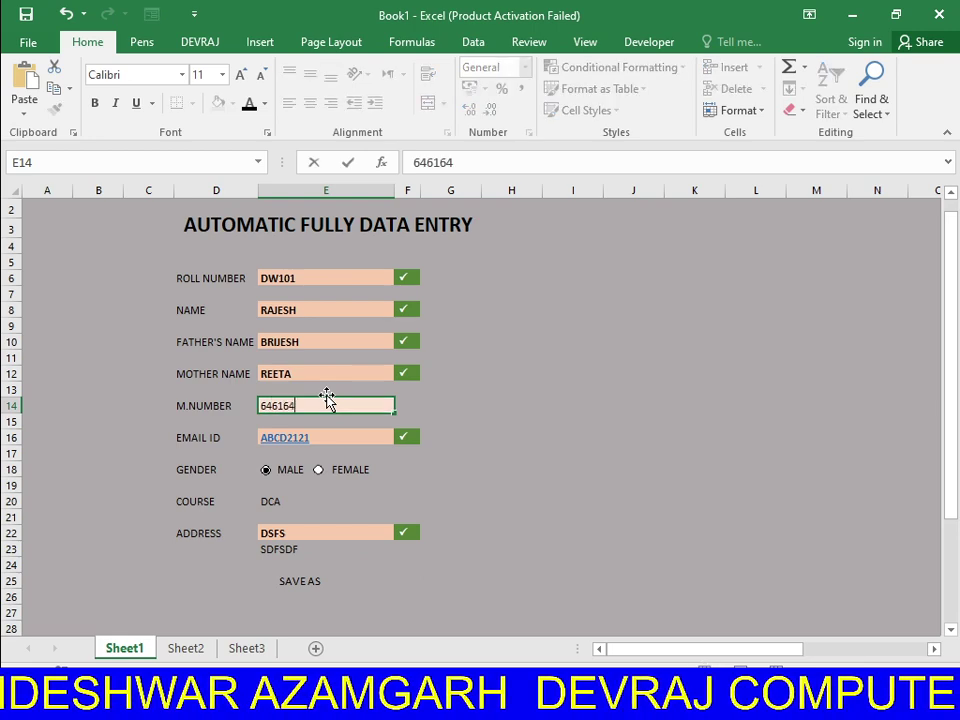
{"action": "left_click", "coordinate": [454, 469]}
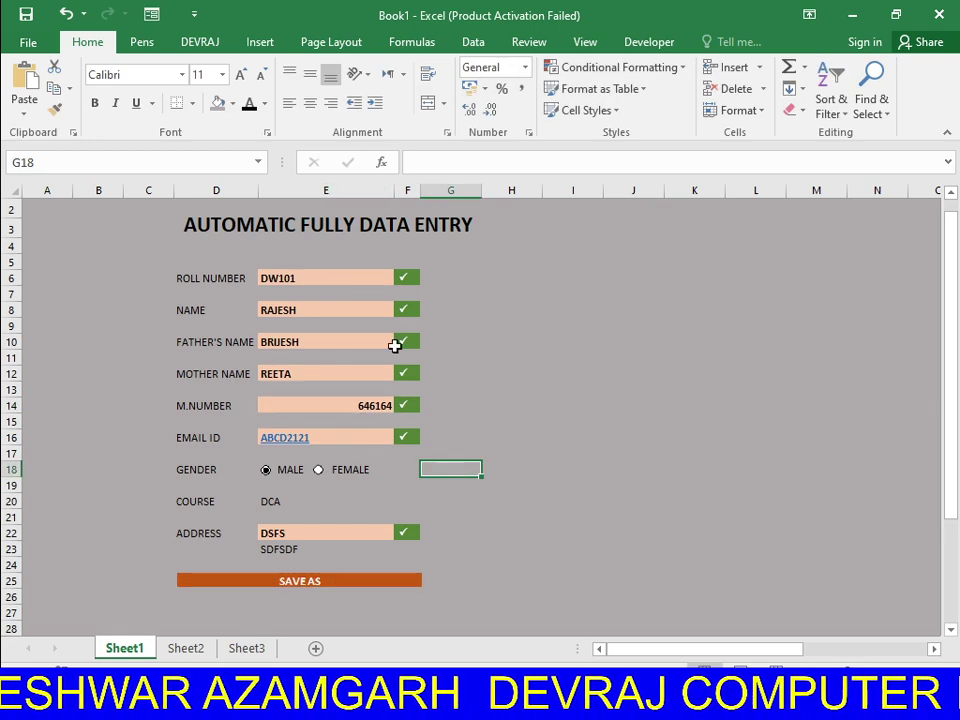
{"action": "left_click", "coordinate": [319, 594]}
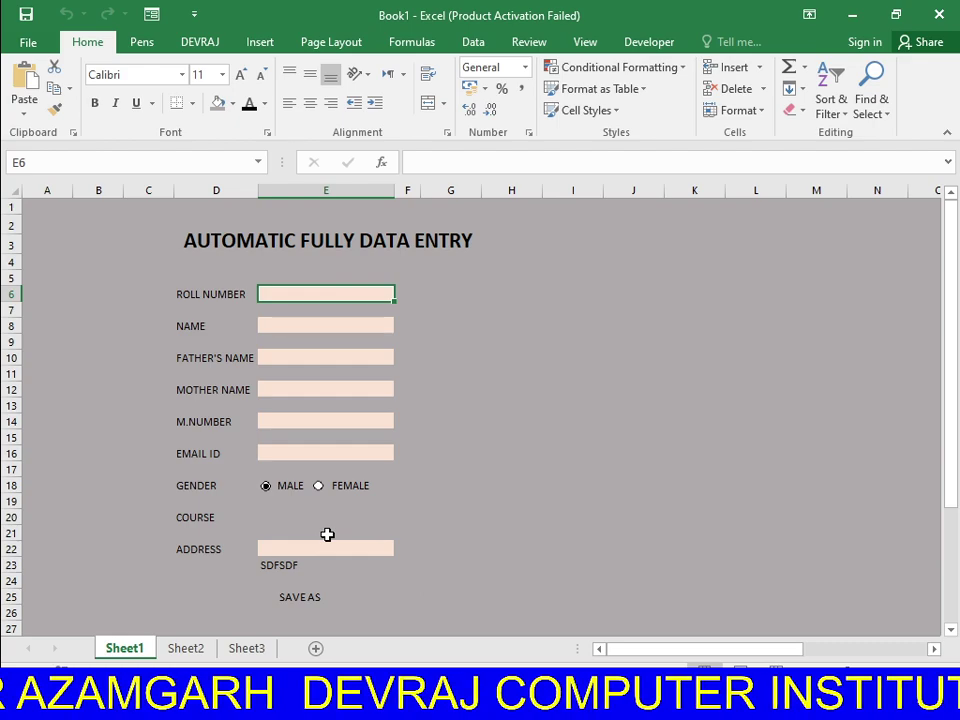
{"action": "left_click", "coordinate": [190, 650]}
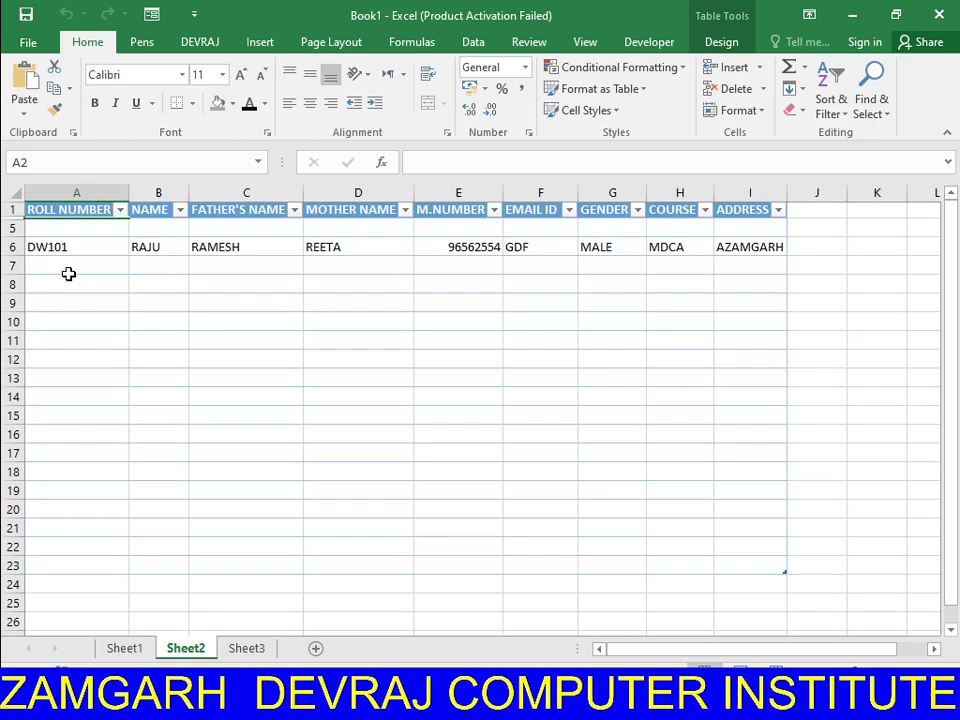
{"action": "left_click", "coordinate": [137, 650]}
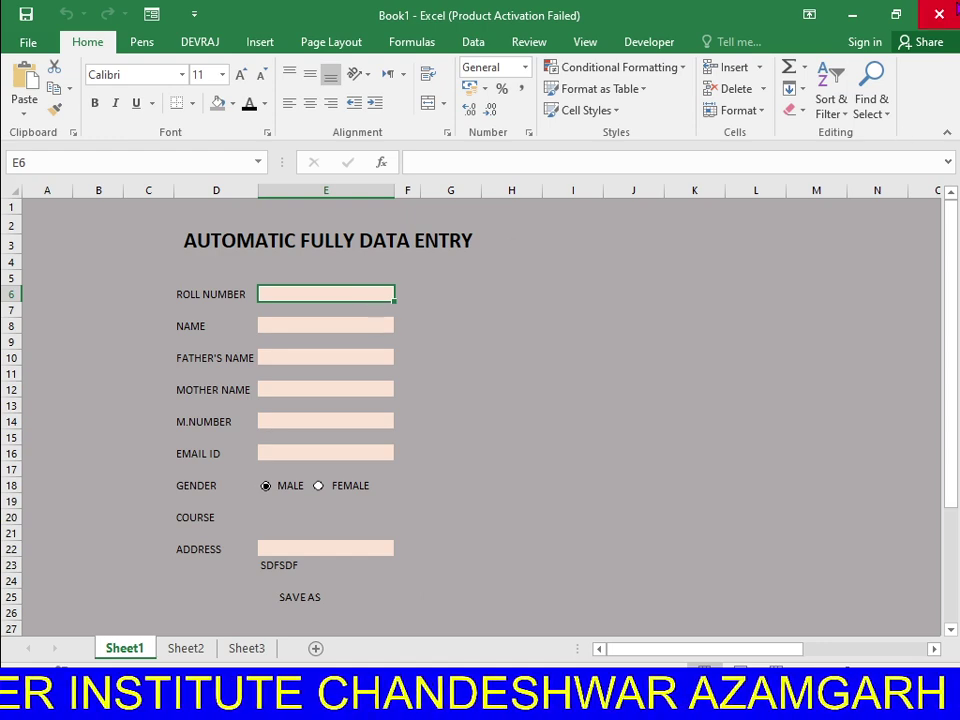
Step: Close Excel and discard the unsaved changes to Book1
{"action": "left_click", "coordinate": [939, 14]}
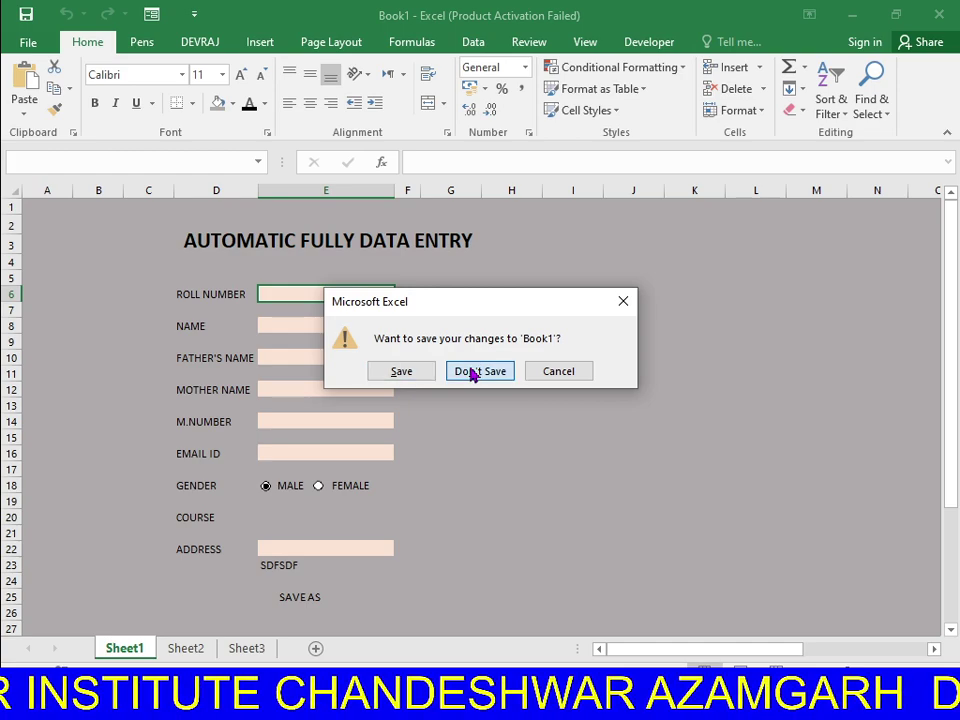
{"action": "left_click", "coordinate": [471, 371]}
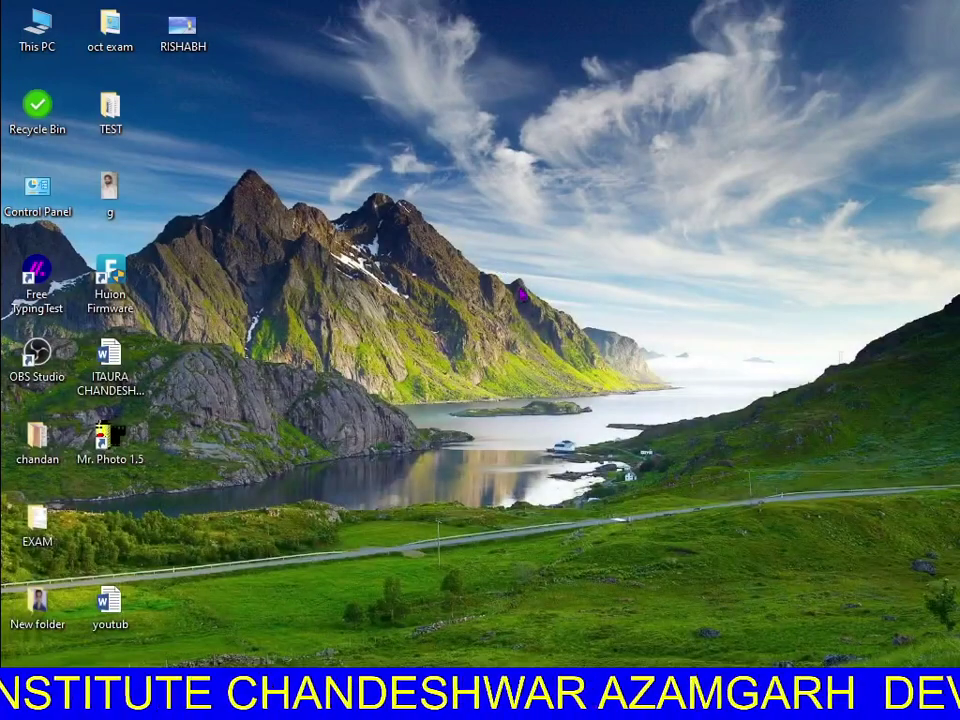
Step: Refresh the desktop, launch Excel, dismiss the activation notice, and create a blank workbook
{"action": "right_click", "coordinate": [500, 262]}
{"action": "left_click", "coordinate": [548, 316]}
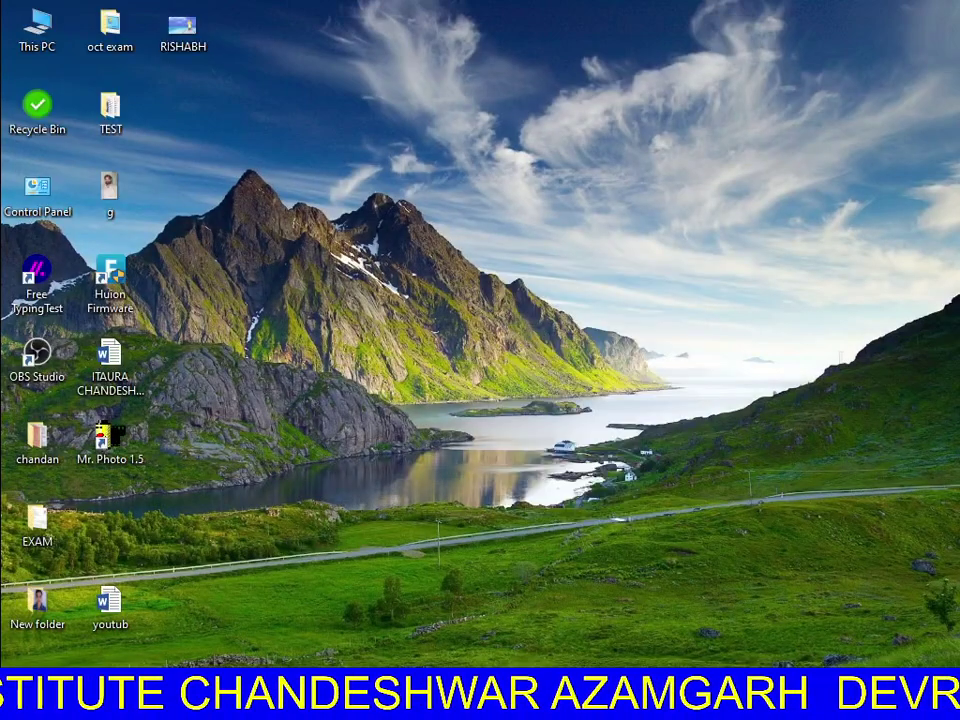
{"action": "key", "text": "ctrl+alt+e"}
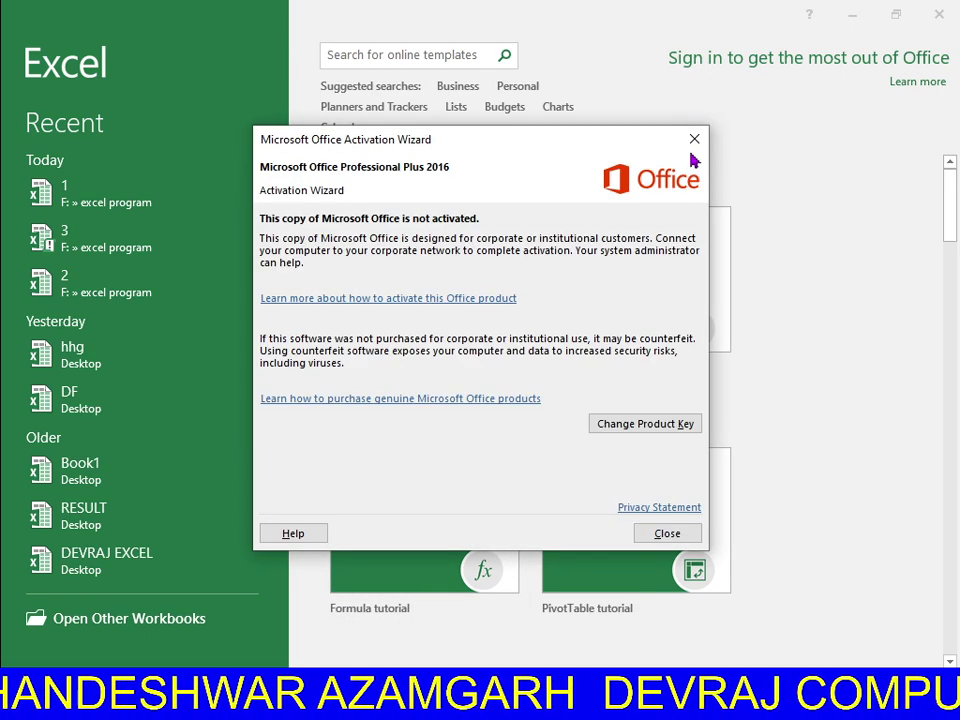
{"action": "left_click", "coordinate": [694, 139]}
{"action": "left_click", "coordinate": [436, 295]}
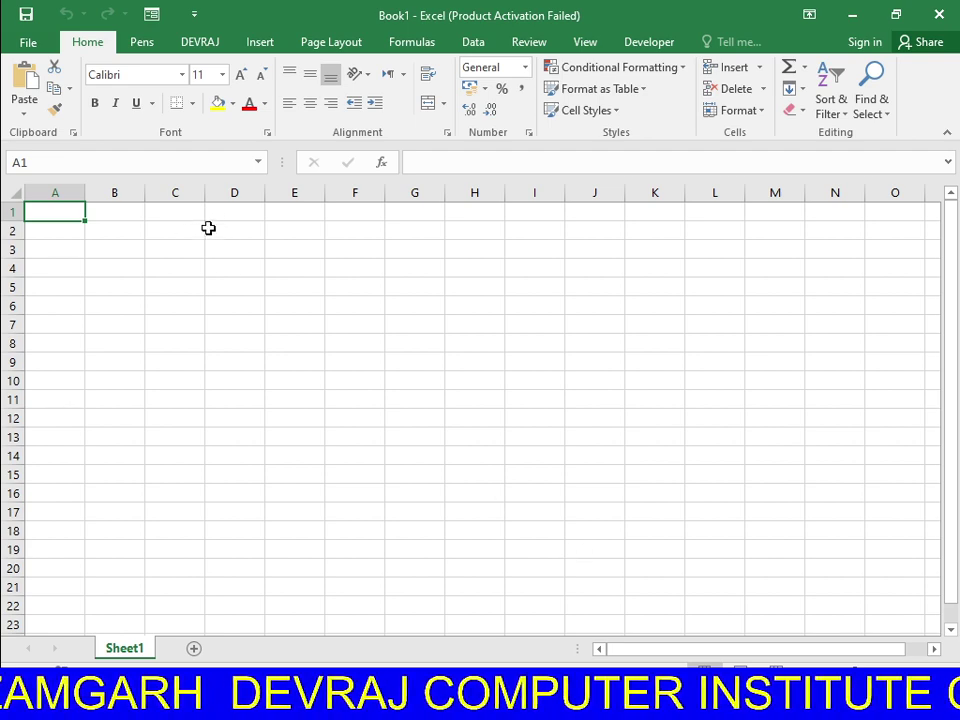
Step: Merge and centre D2:G3 and enter the title 'AUTOMATIC FULLY DATA ENTRY'
{"action": "mouse_move", "coordinate": [212, 232]}
{"action": "left_mouse_down"}
{"action": "mouse_move", "coordinate": [452, 249]}
{"action": "mouse_move", "coordinate": [418, 249]}
{"action": "left_mouse_up"}
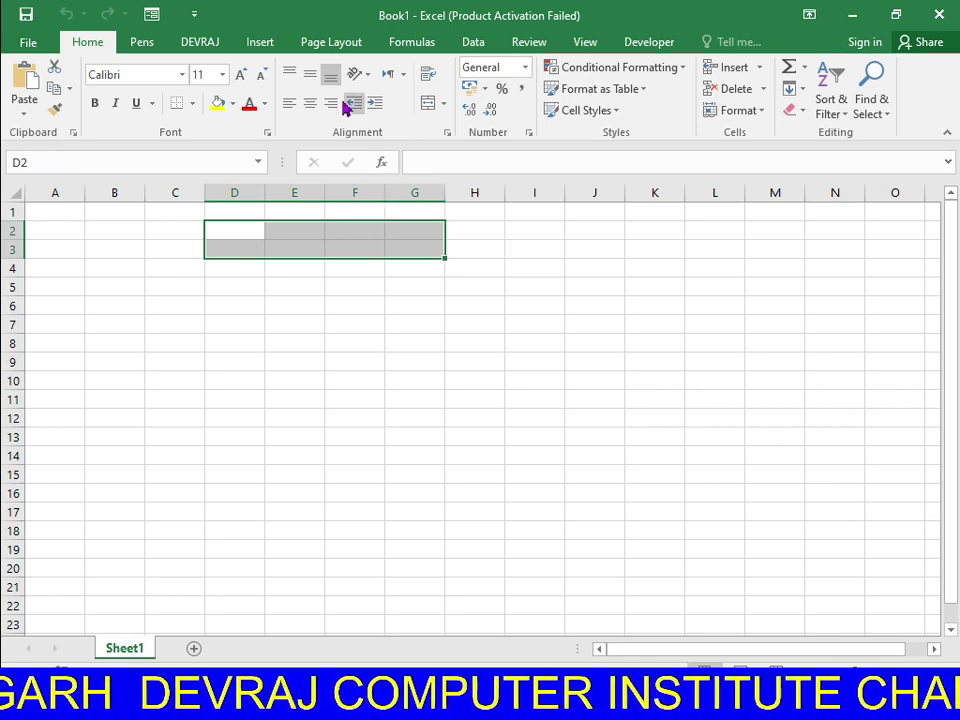
{"action": "left_click", "coordinate": [427, 106]}
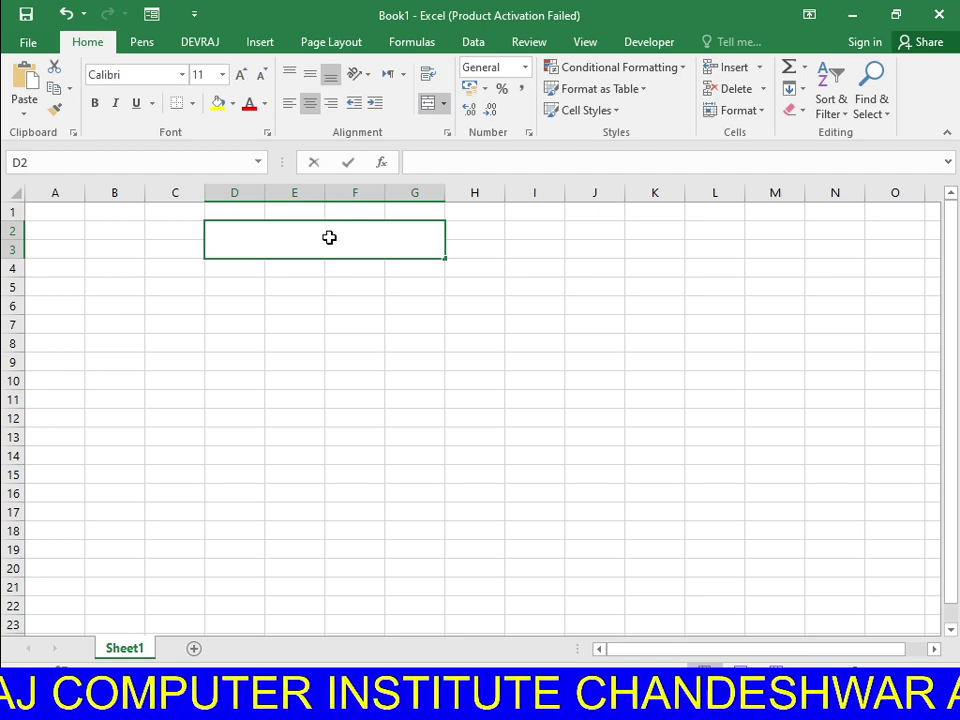
{"action": "type", "text": "A"}
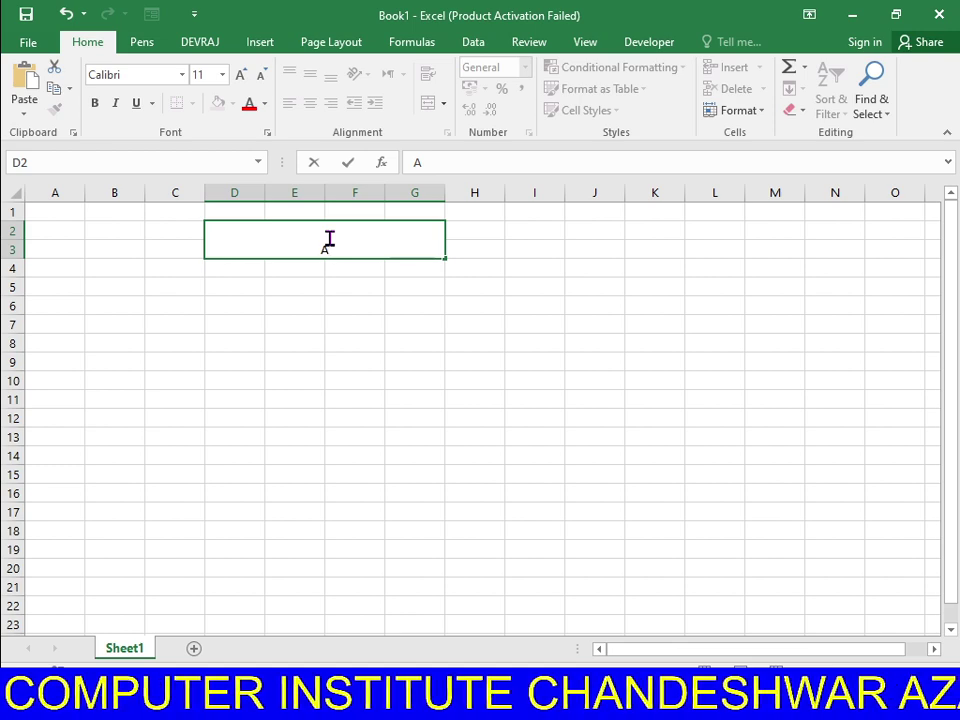
{"action": "type", "text": "UTO"}
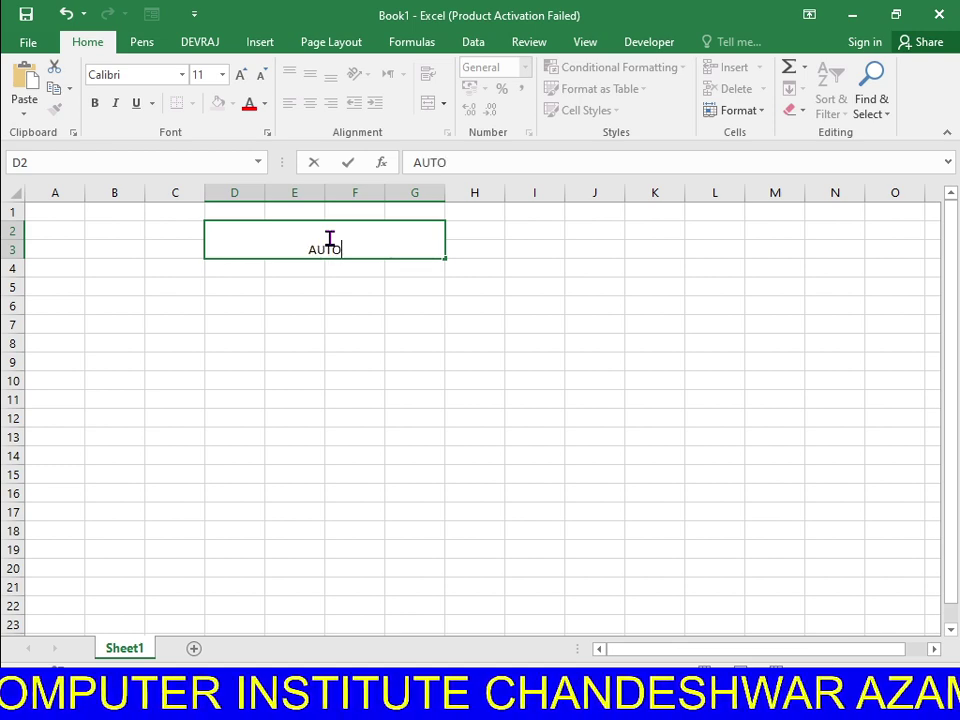
{"action": "type", "text": "MA"}
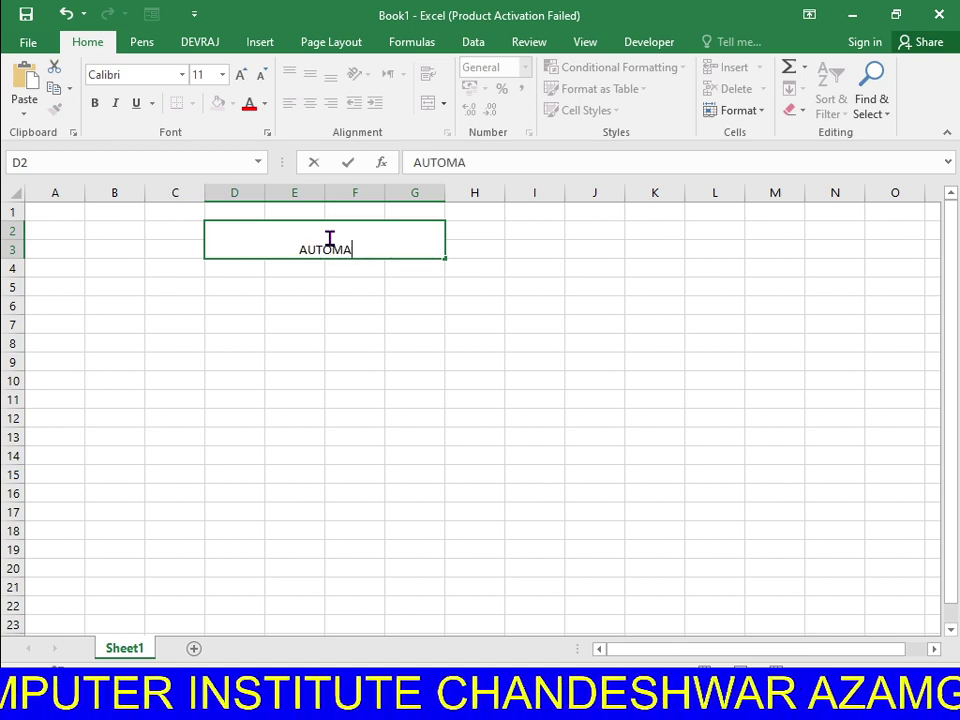
{"action": "type", "text": "TIC FU"}
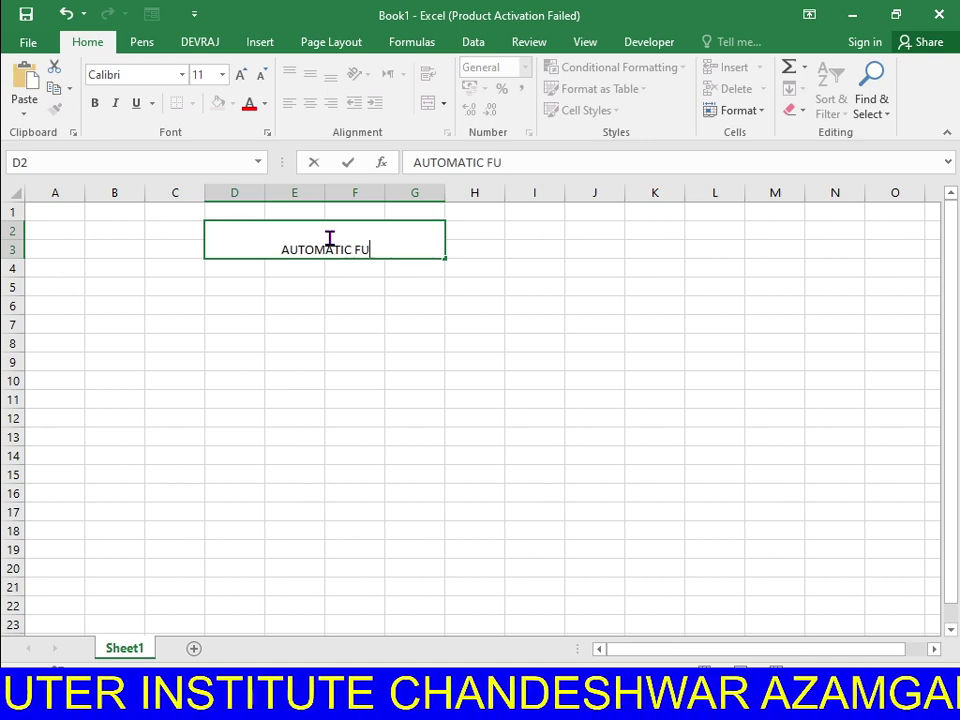
{"action": "type", "text": "LLY "}
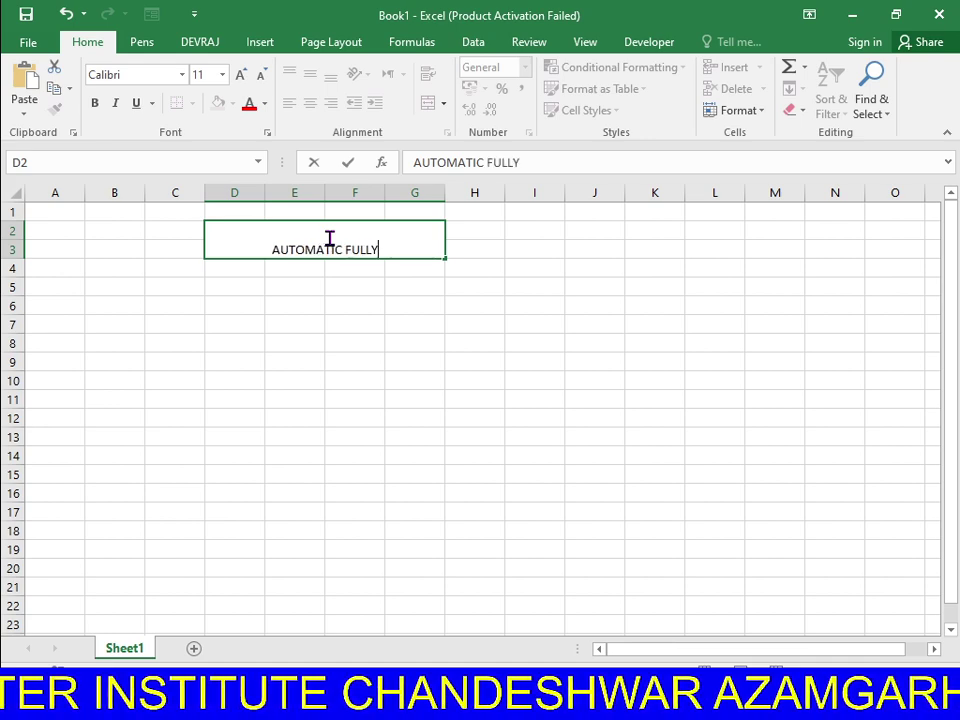
{"action": "type", "text": "DAT"}
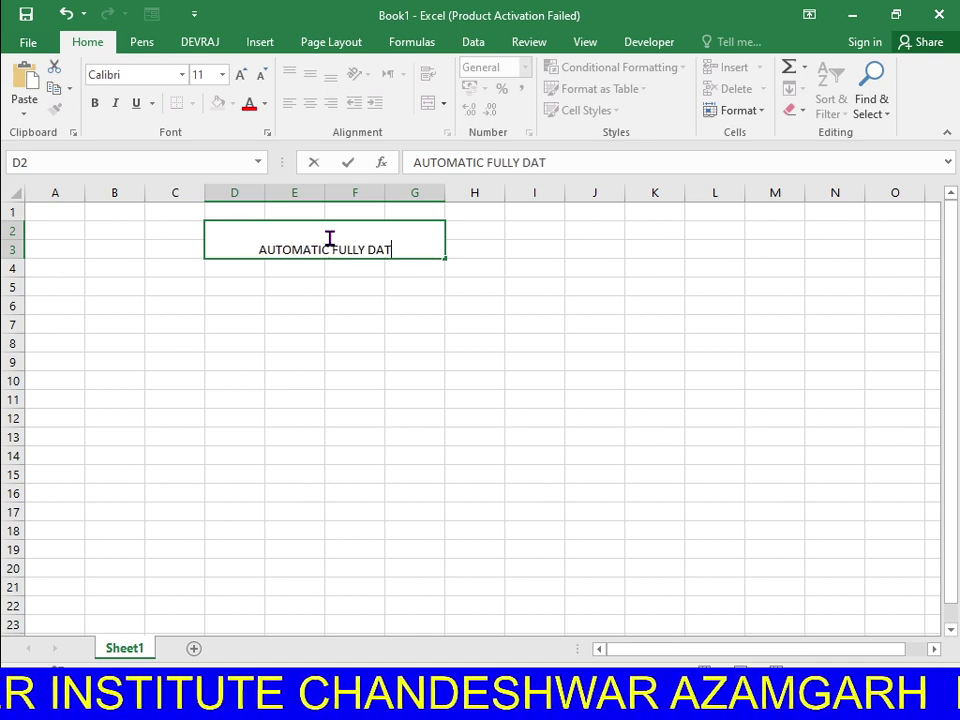
{"action": "type", "text": "A ENT"}
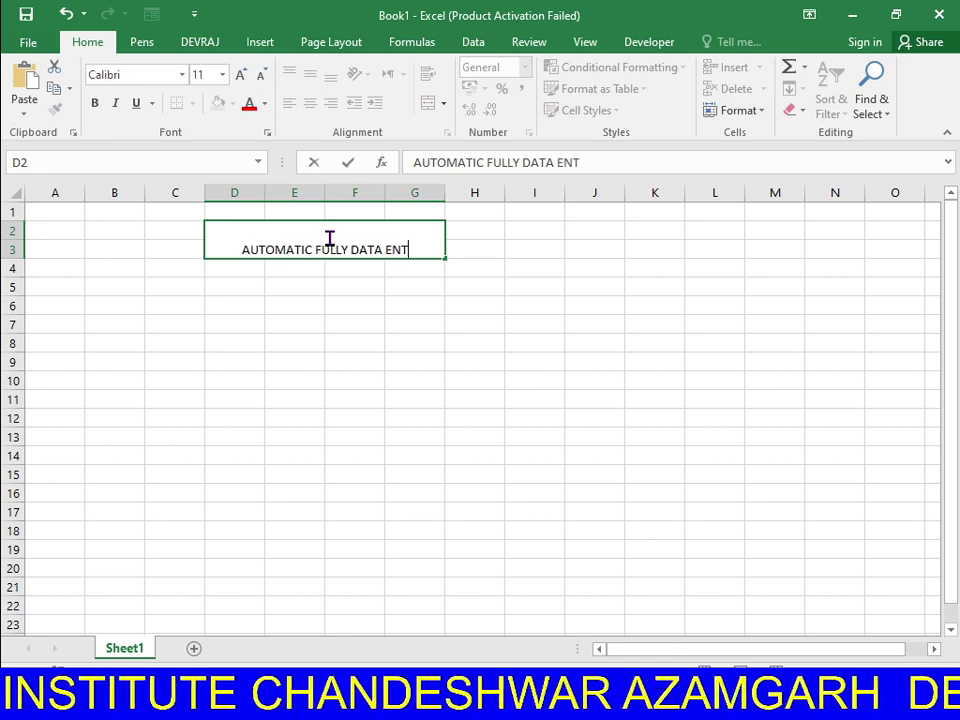
{"action": "type", "text": "RY"}
{"action": "key", "text": "Return"}
{"action": "left_click", "coordinate": [329, 238]}
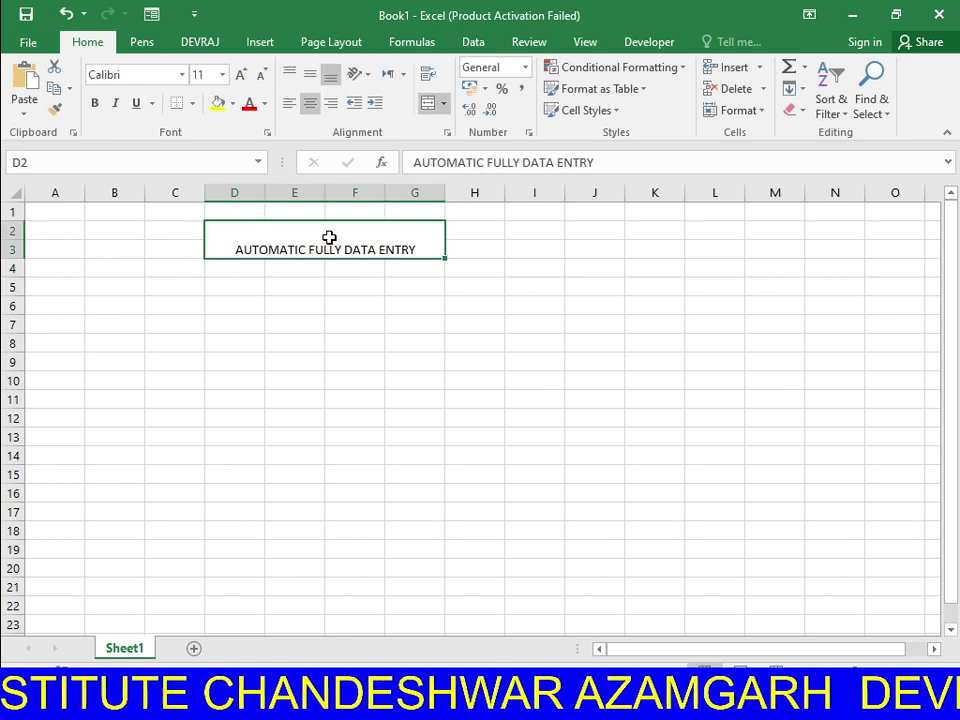
Step: Format the title with dark blue fill and bold white 14-point text
{"action": "left_click", "coordinate": [232, 104]}
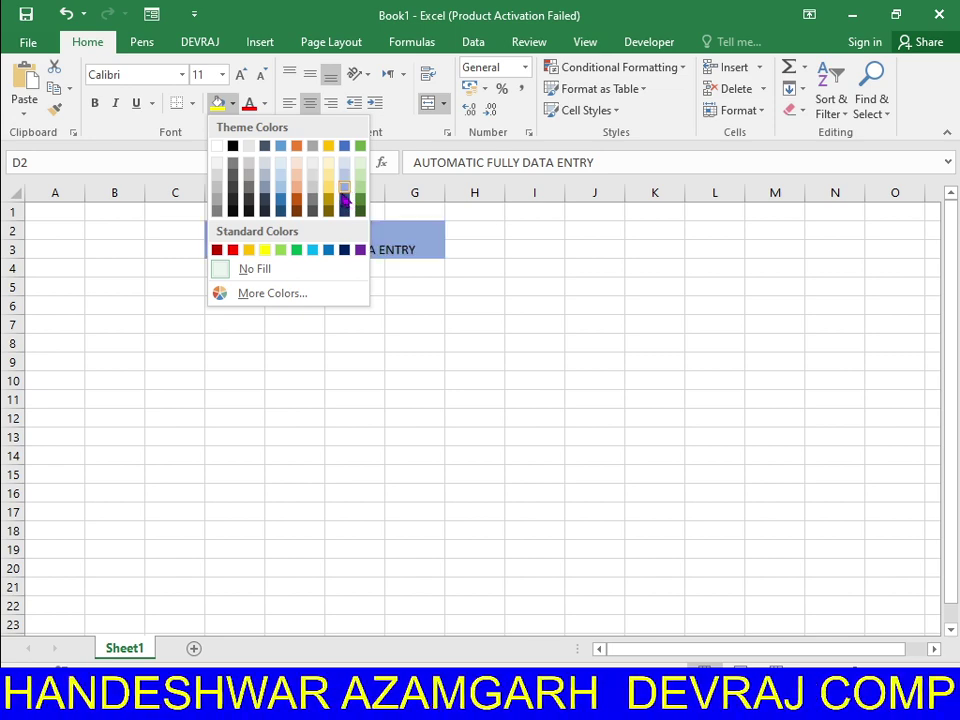
{"action": "left_click", "coordinate": [343, 249]}
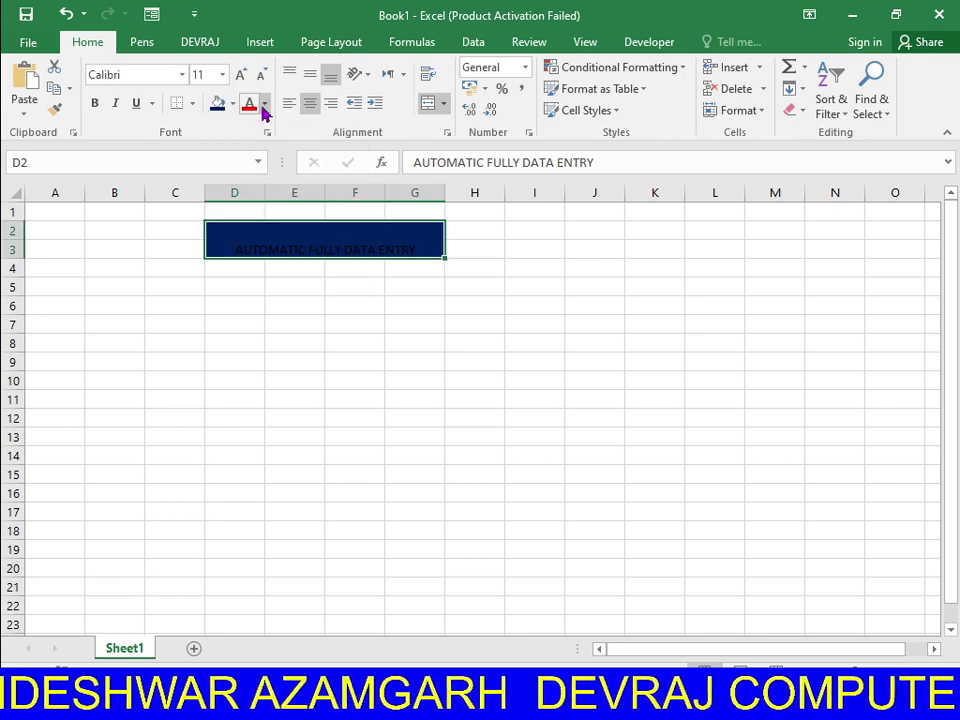
{"action": "left_click", "coordinate": [265, 106]}
{"action": "left_click", "coordinate": [247, 168]}
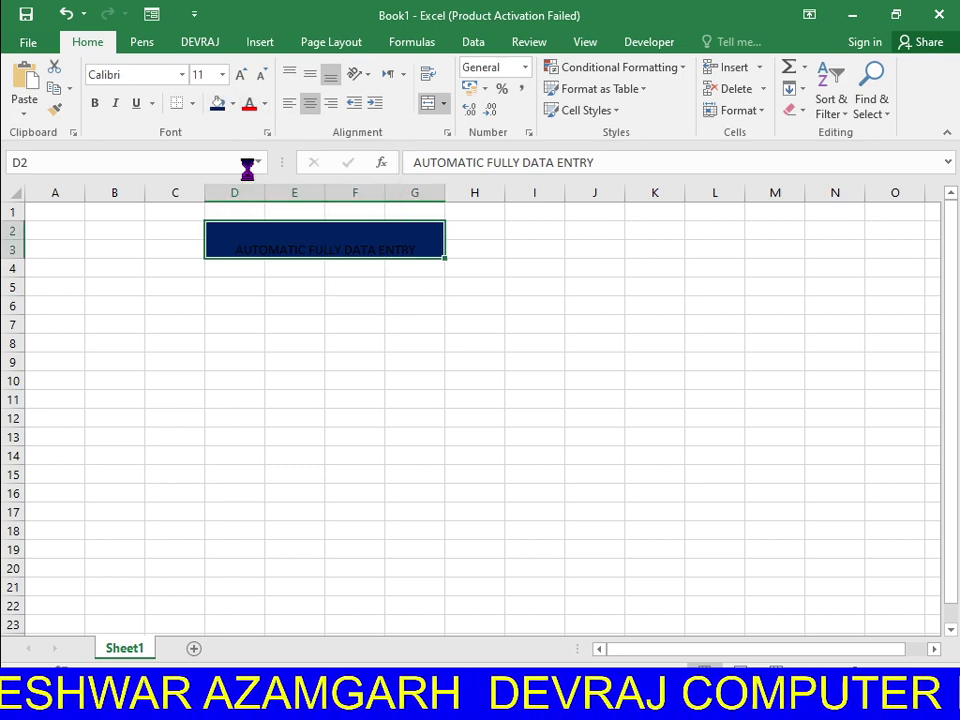
{"action": "left_click", "coordinate": [96, 106]}
{"action": "left_click", "coordinate": [242, 77]}
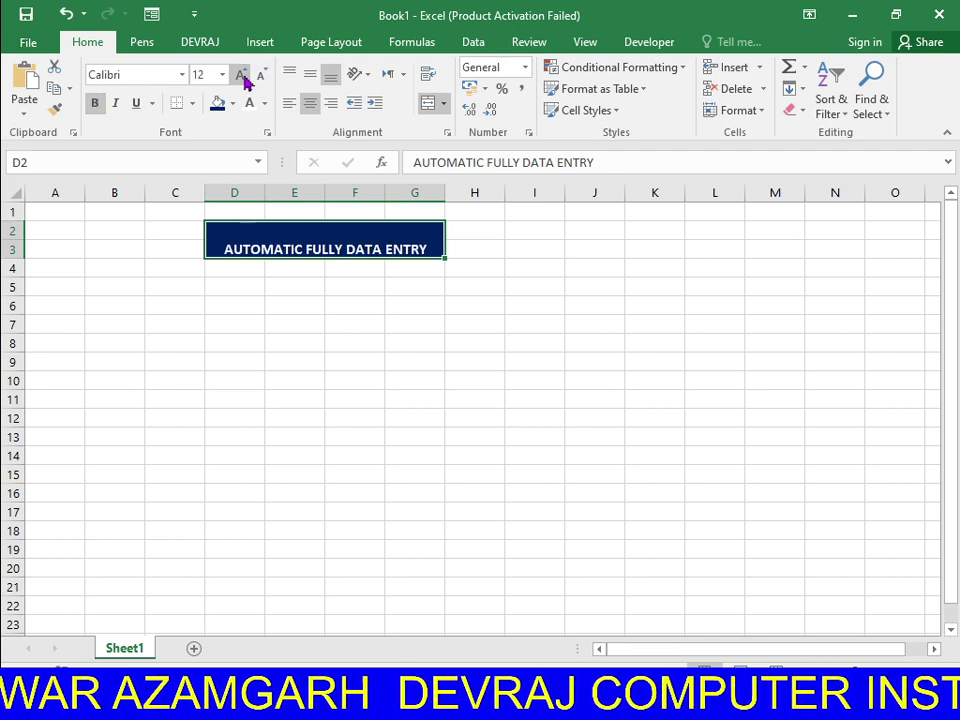
{"action": "left_click", "coordinate": [245, 82]}
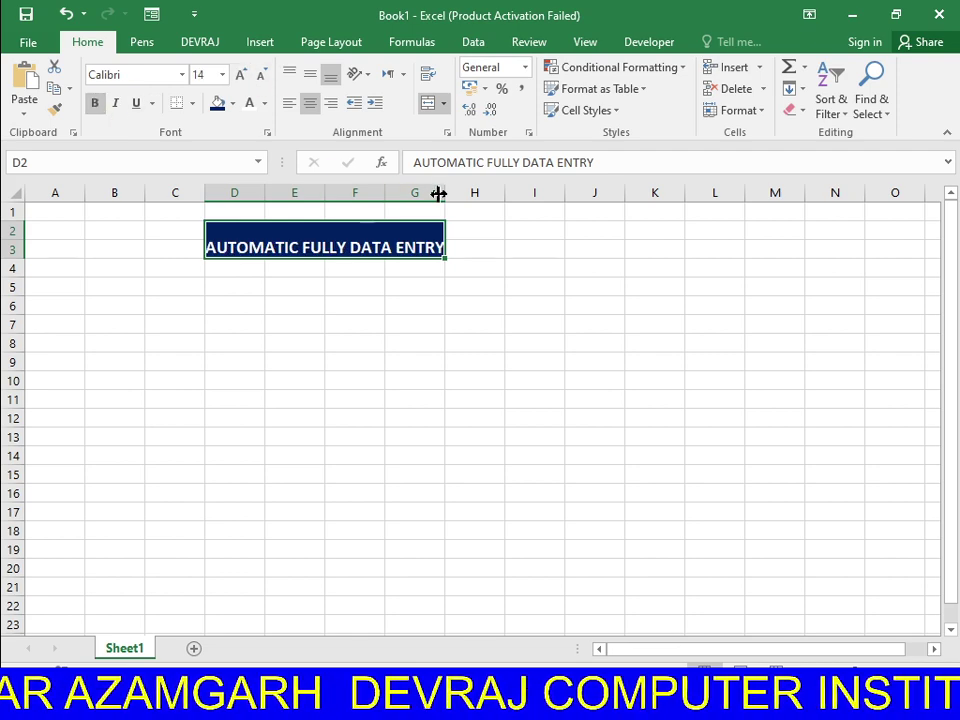
Step: Widen column G so the title banner fits
{"action": "left_click_drag", "start_coordinate": [444, 192], "coordinate": [478, 196]}
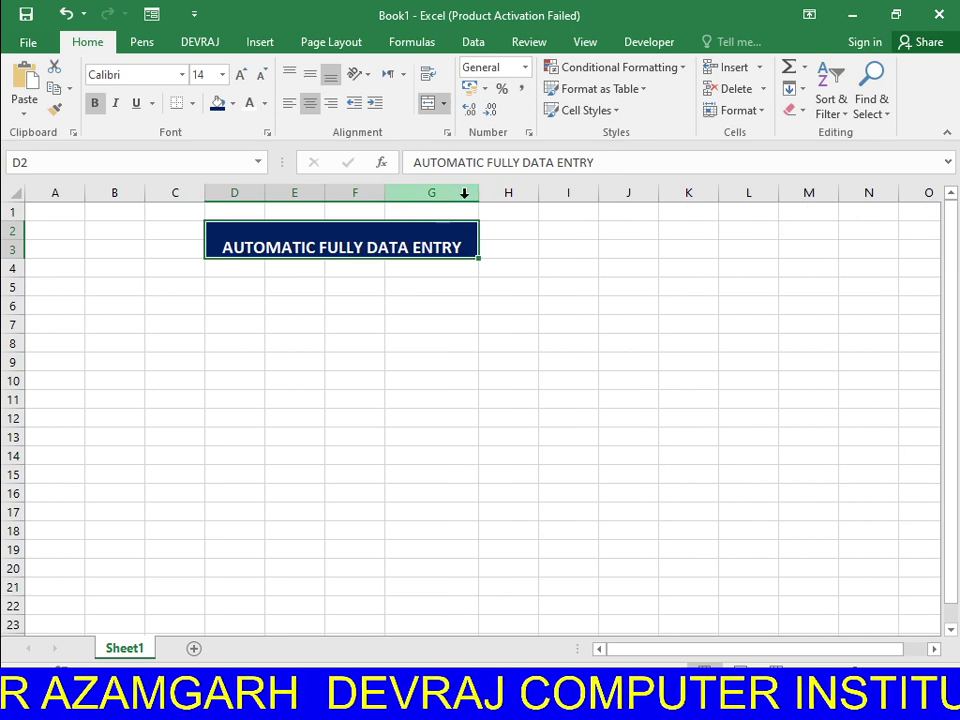
{"action": "left_click", "coordinate": [330, 299]}
{"action": "left_click", "coordinate": [231, 312]}
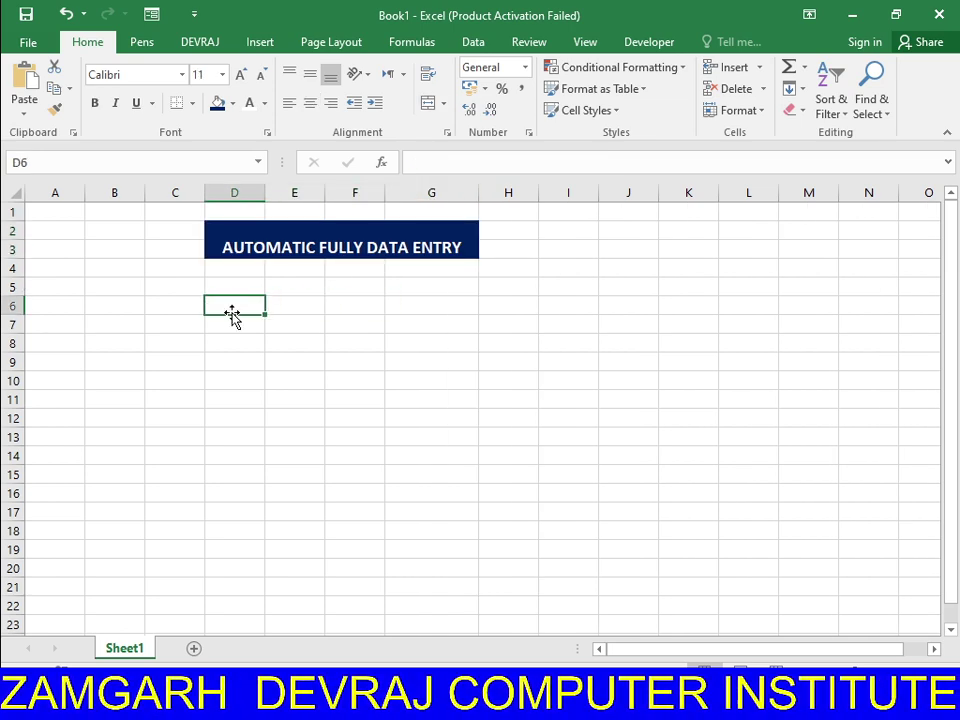
Step: Add Sheet2 and Sheet3 to the workbook and return to Sheet1
{"action": "left_click", "coordinate": [194, 650]}
{"action": "left_click", "coordinate": [253, 650]}
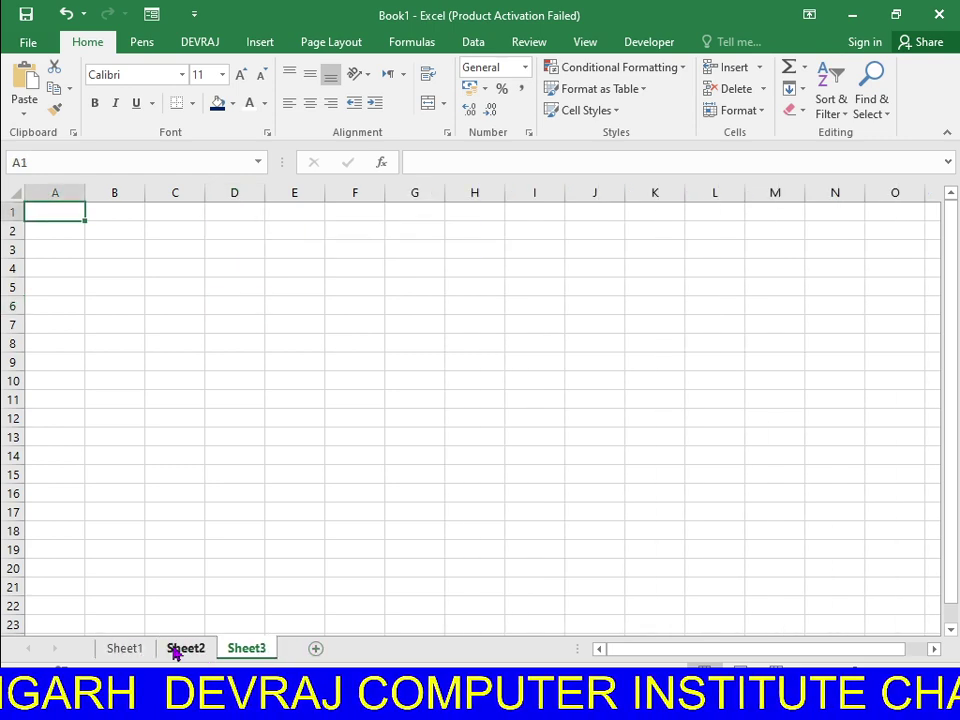
{"action": "left_click", "coordinate": [132, 650]}
{"action": "left_click", "coordinate": [186, 651]}
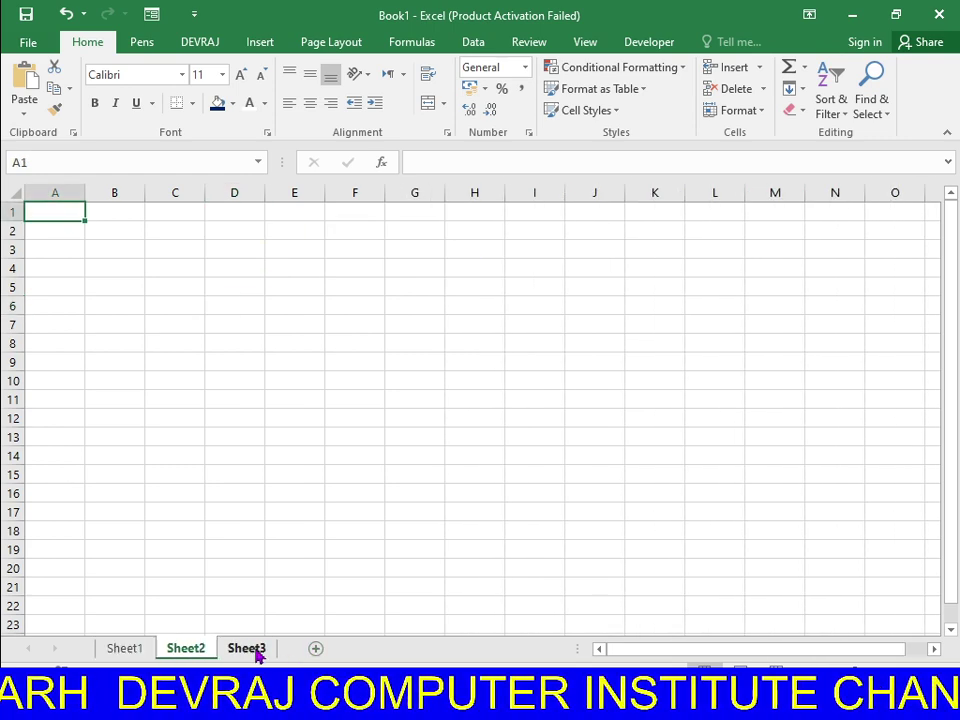
{"action": "left_click", "coordinate": [252, 650]}
{"action": "left_click", "coordinate": [133, 652]}
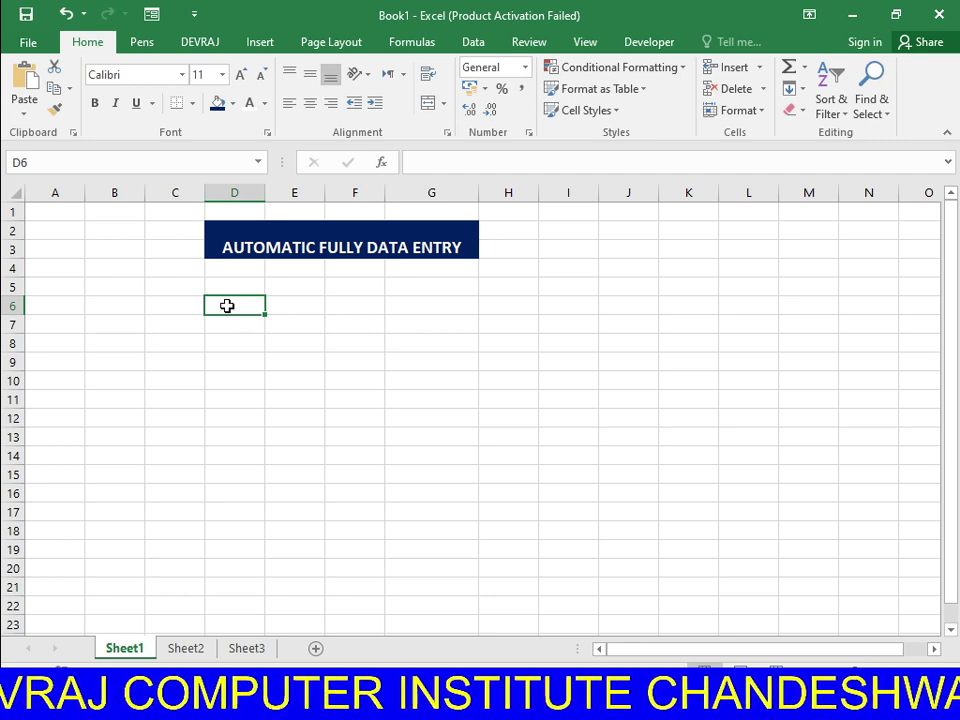
Step: Finish the ROLL NUMBER label, then add a NAME label in D8 and revise it to STUDENT NAME
{"action": "type", "text": "ROLL"}
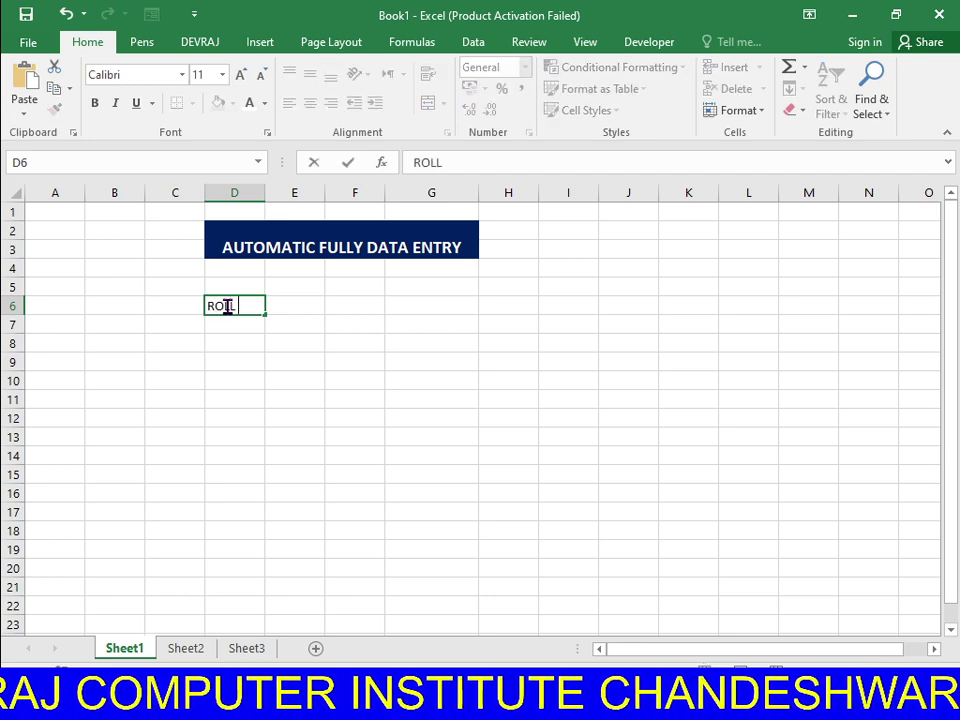
{"action": "type", "text": "MB"}
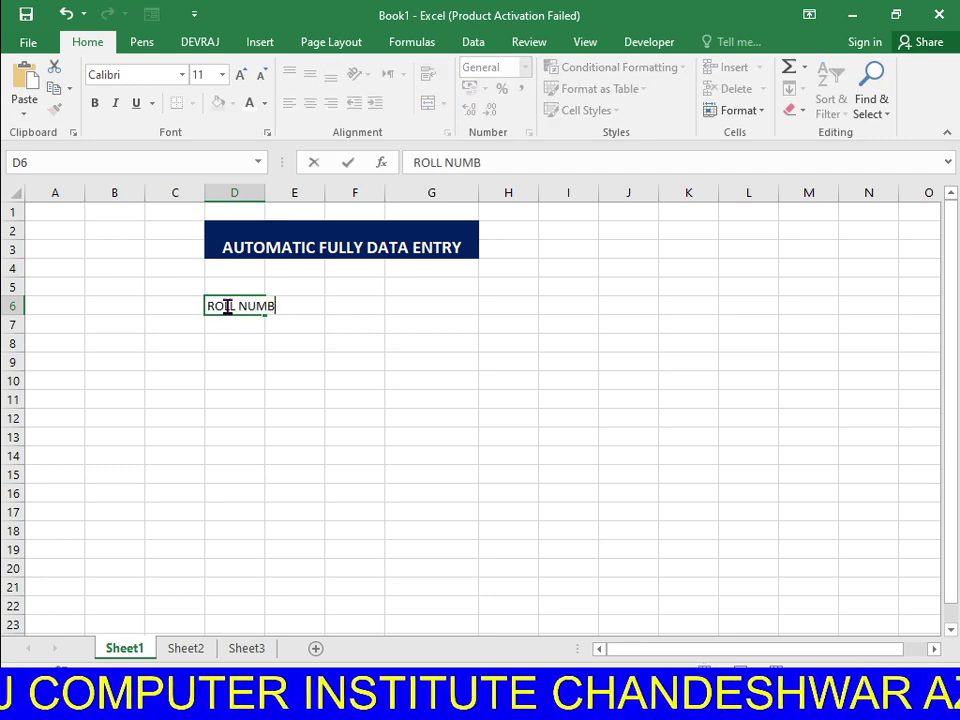
{"action": "type", "text": "ER"}
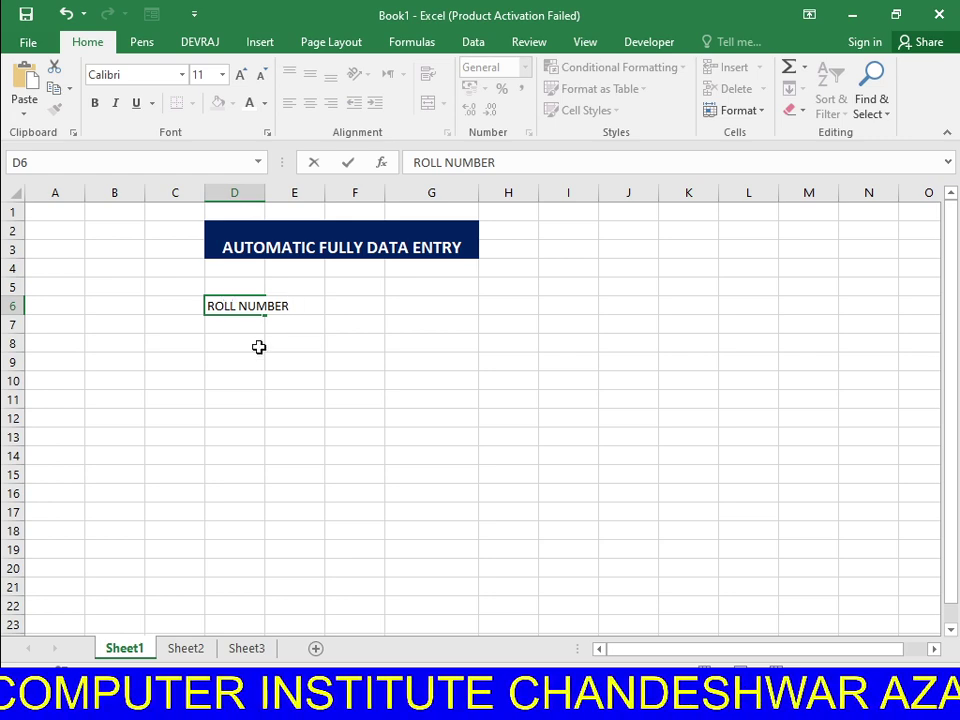
{"action": "left_click", "coordinate": [258, 345]}
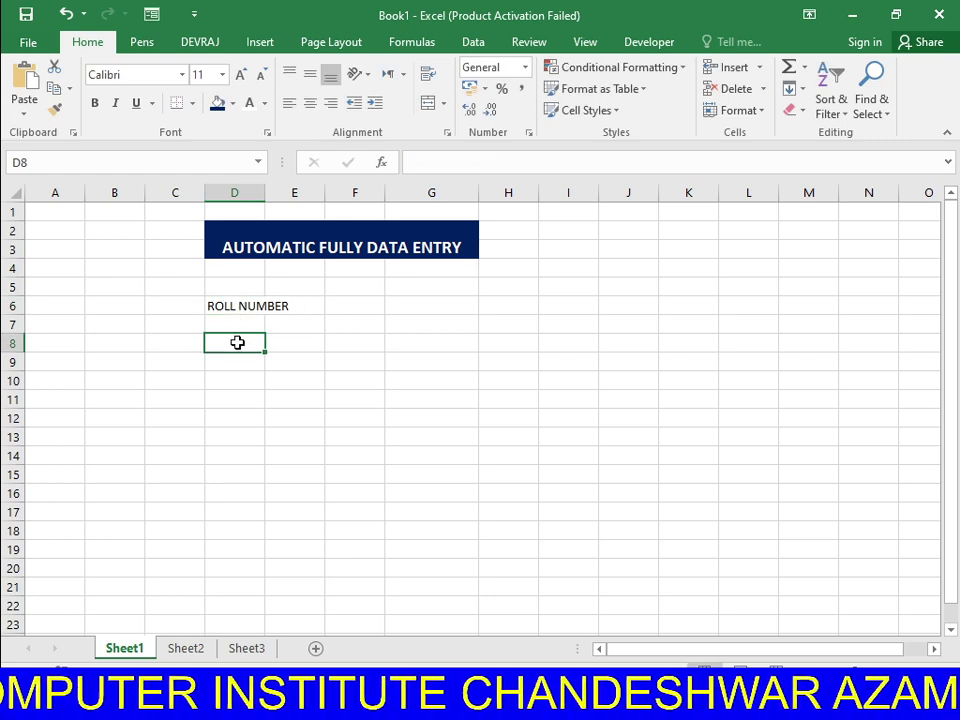
{"action": "type", "text": "N"}
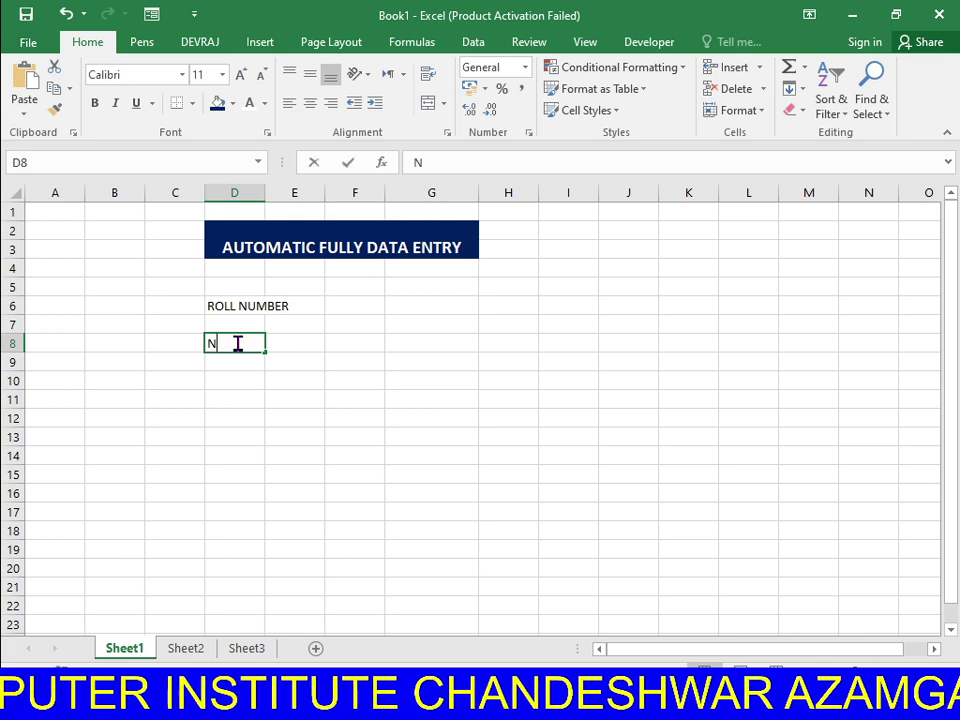
{"action": "type", "text": "AME"}
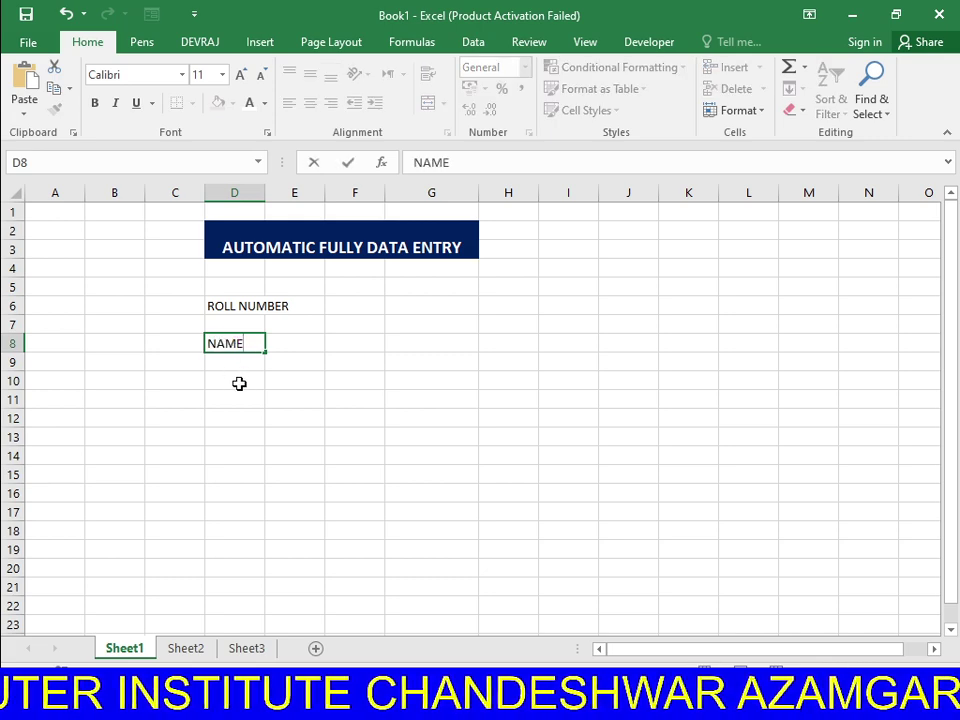
{"action": "left_click", "coordinate": [239, 383]}
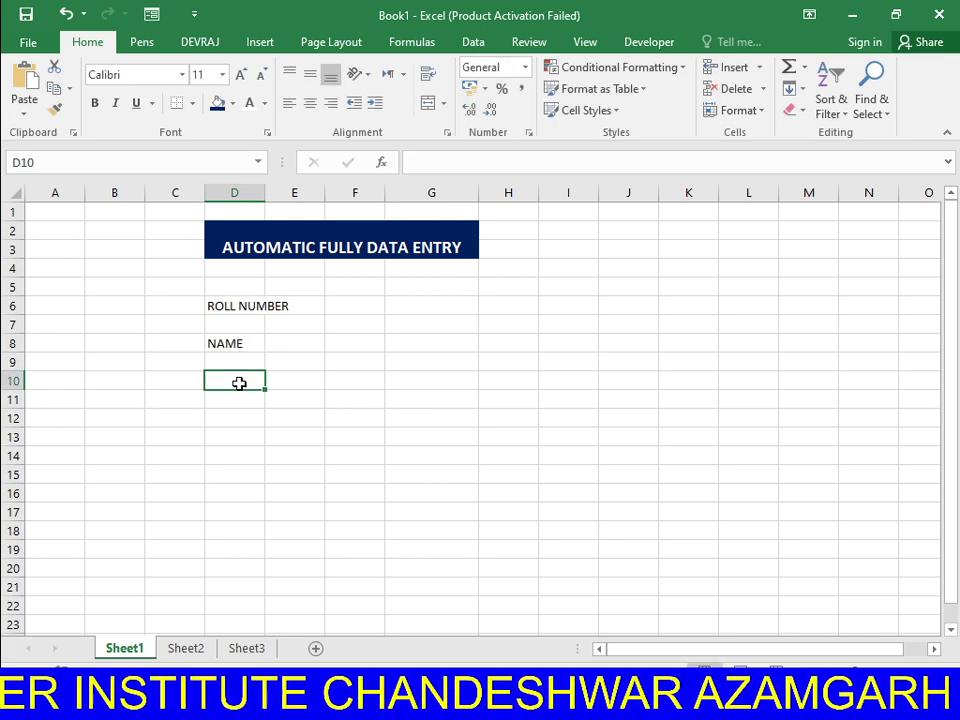
{"action": "double_click", "coordinate": [251, 343]}
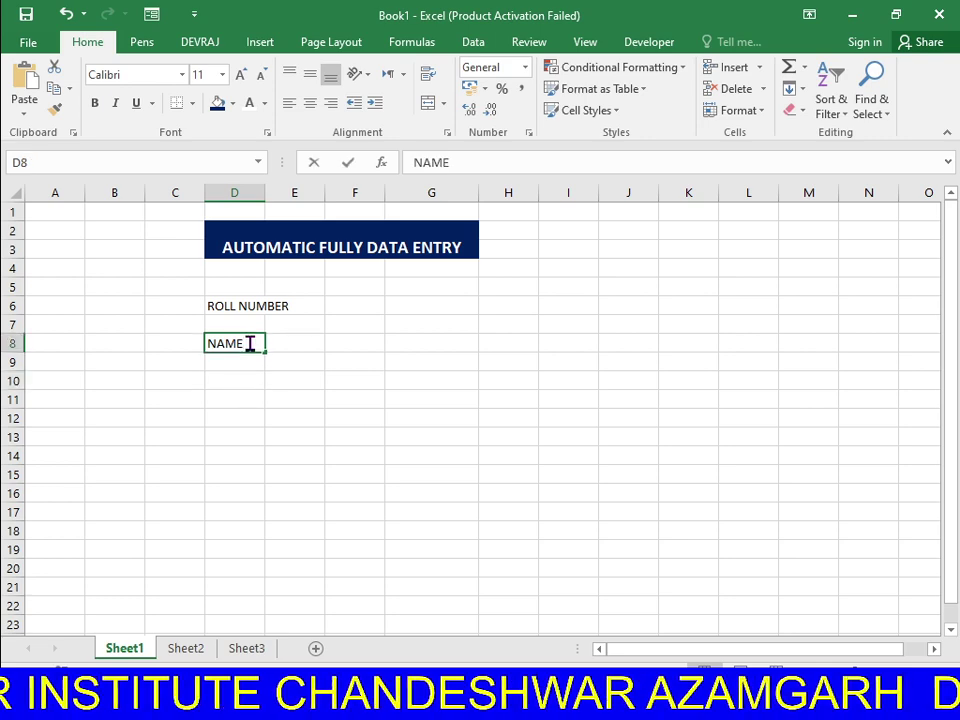
{"action": "left_click_drag", "start_coordinate": [251, 343], "coordinate": [172, 338]}
{"action": "type", "text": "ST"}
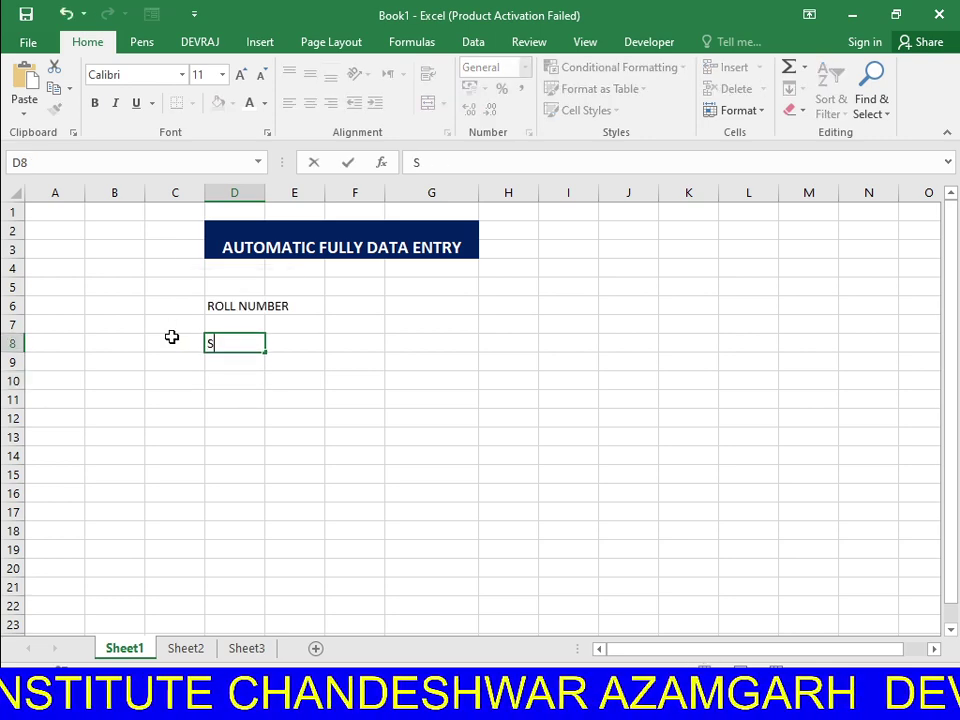
{"action": "type", "text": "UDENT NA"}
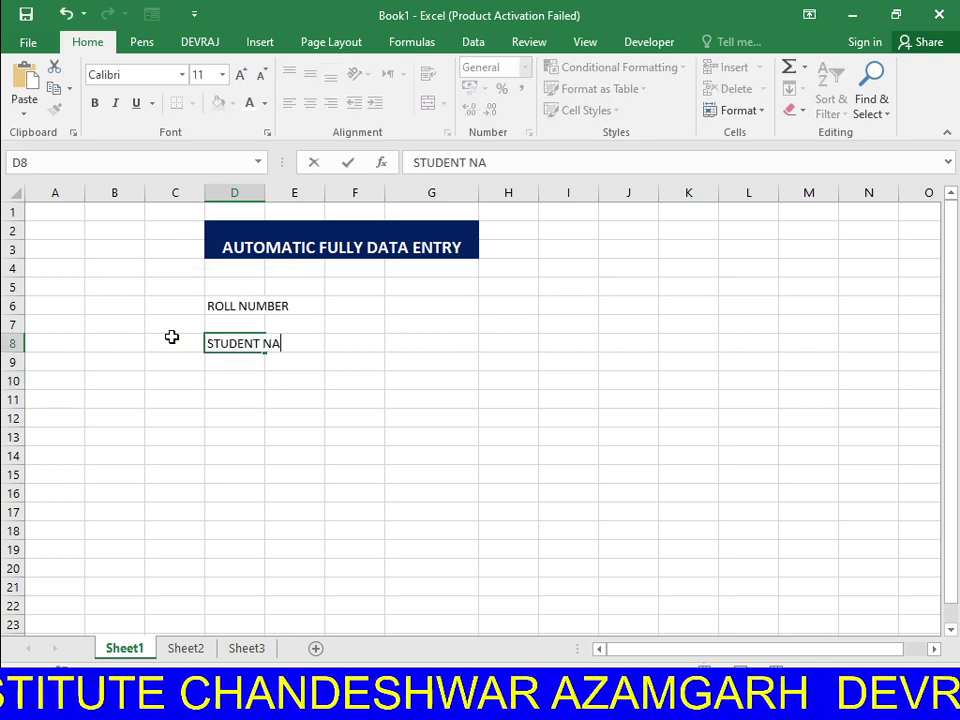
{"action": "type", "text": "ME"}
{"action": "left_click", "coordinate": [233, 395]}
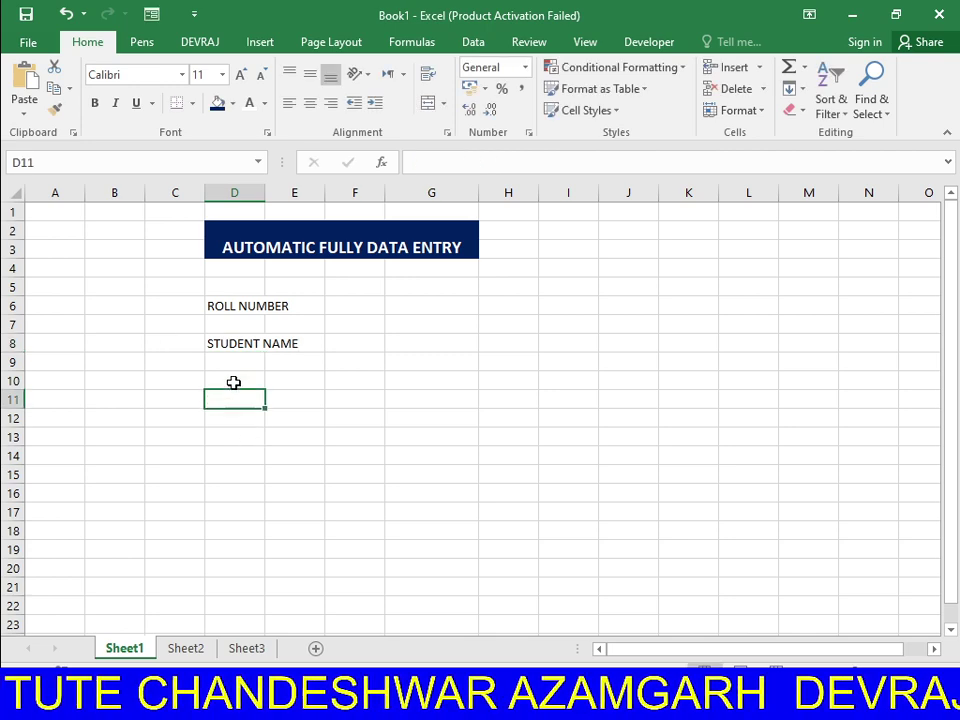
Step: Add FATHER'S NAME, MOTHER NAME and MO.NUMBER labels in D10, D12 and D14
{"action": "left_click", "coordinate": [233, 381]}
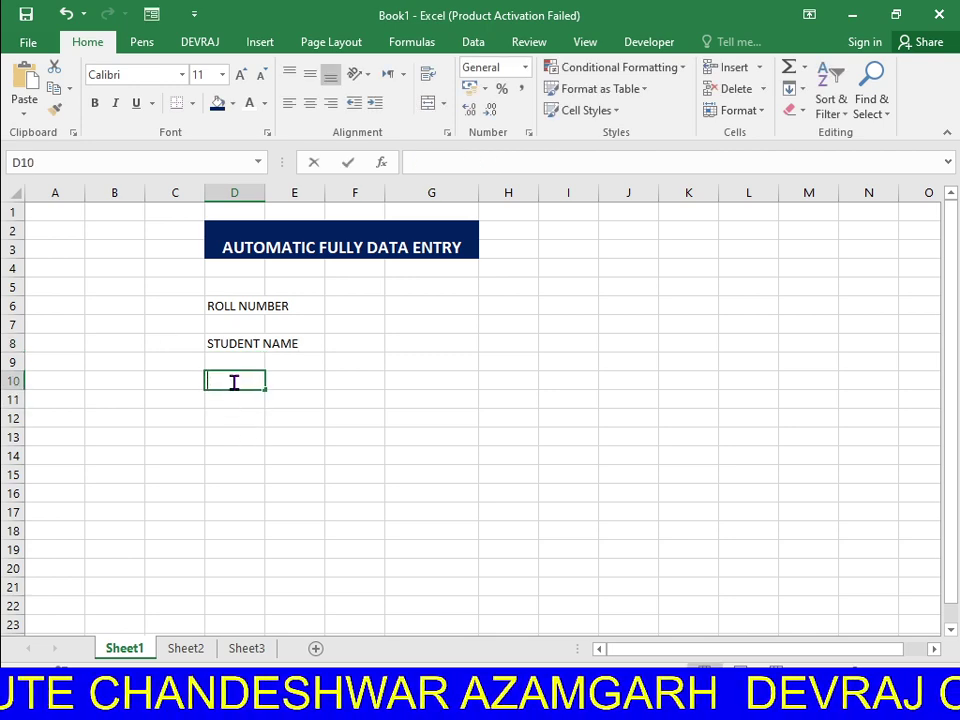
{"action": "type", "text": "FATHER'S"}
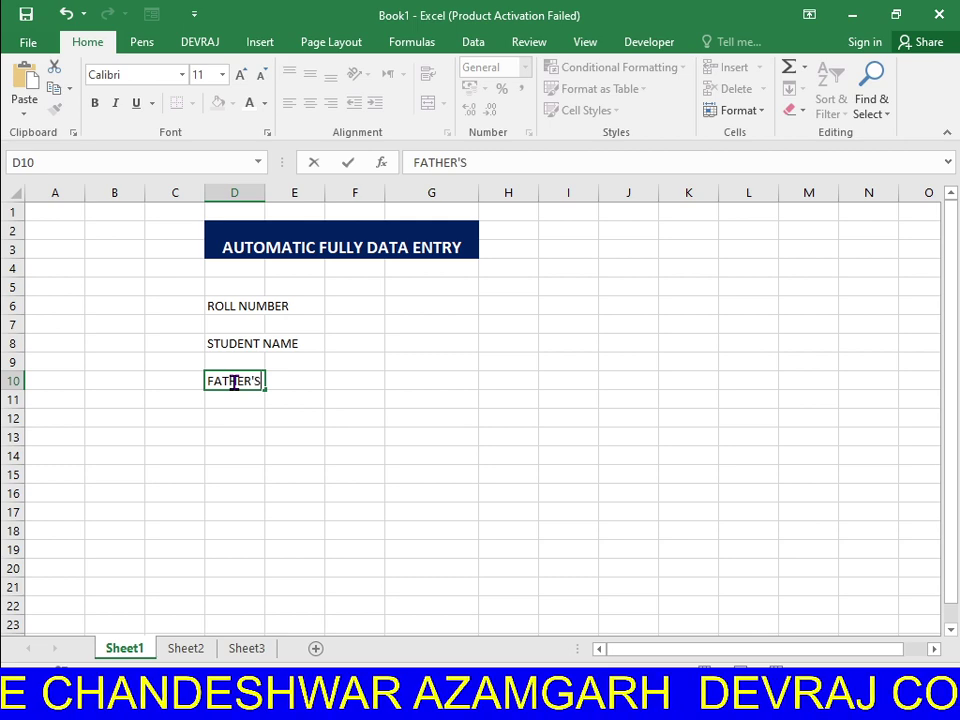
{"action": "type", "text": " NAME"}
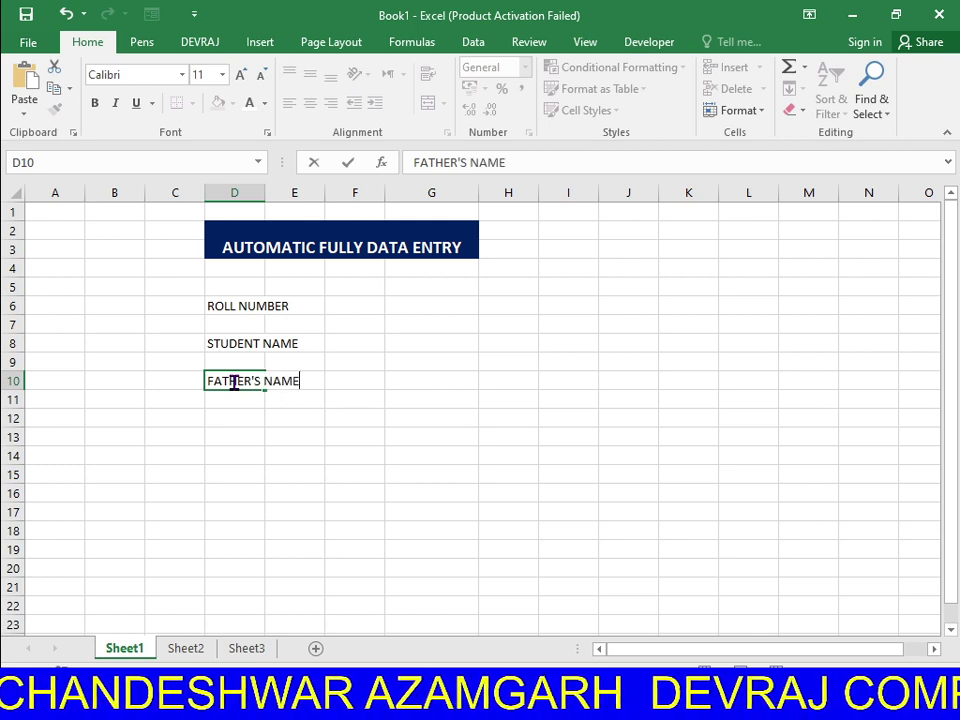
{"action": "left_click", "coordinate": [230, 422]}
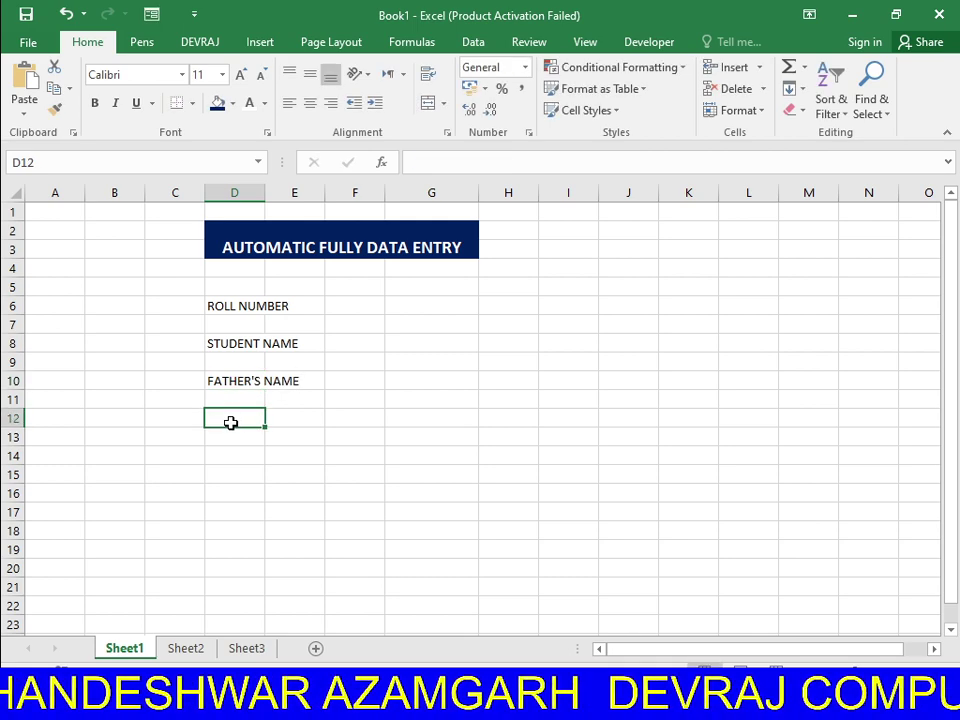
{"action": "type", "text": "MOTHER"}
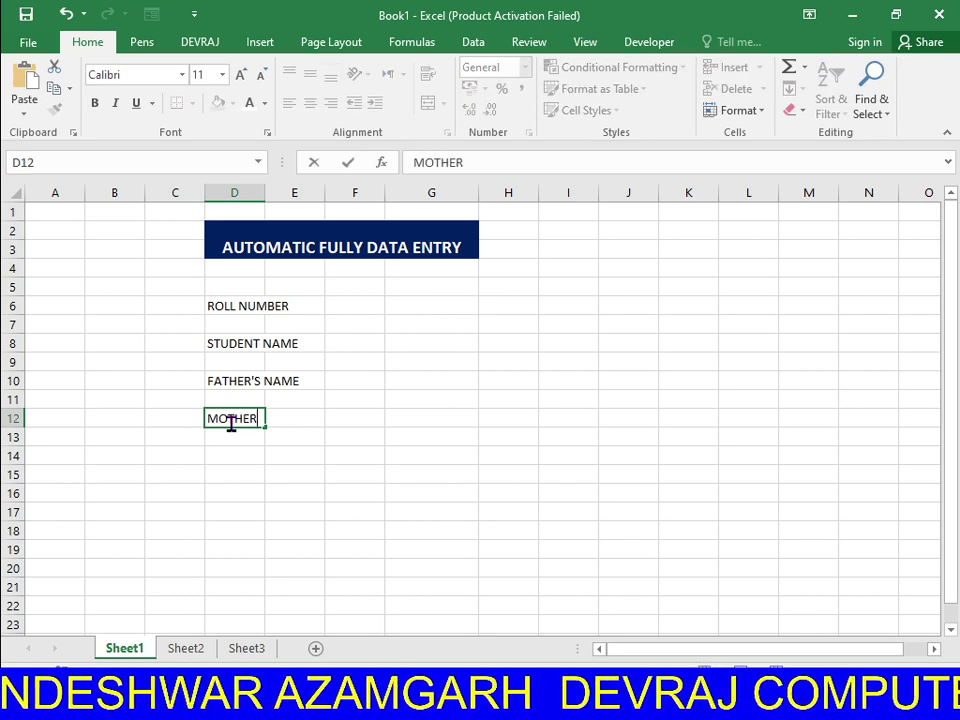
{"action": "type", "text": " NAME"}
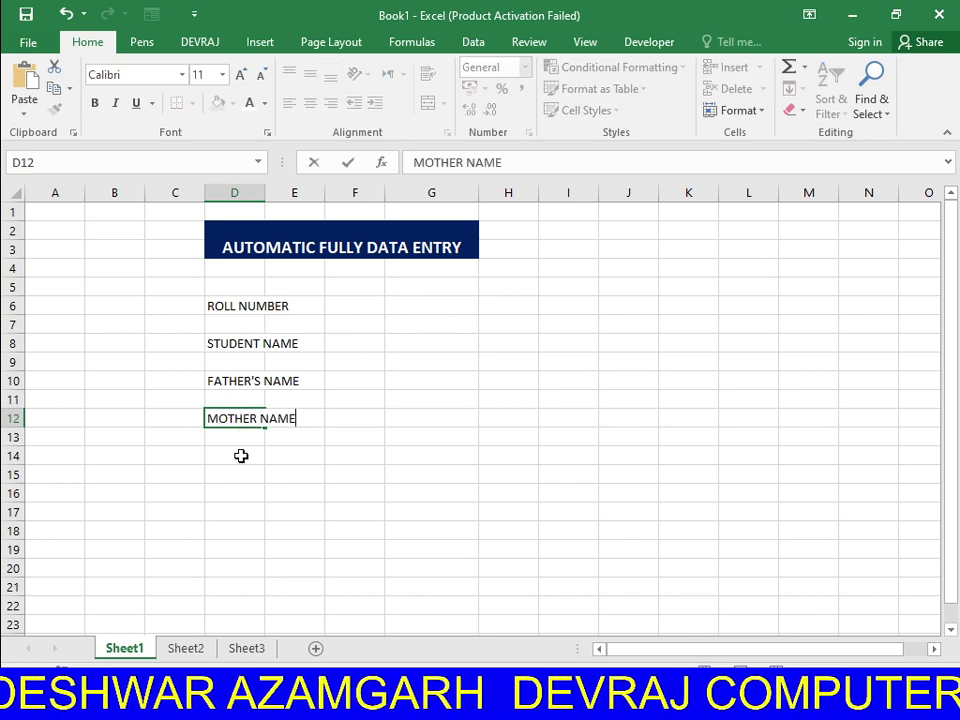
{"action": "left_click", "coordinate": [240, 457]}
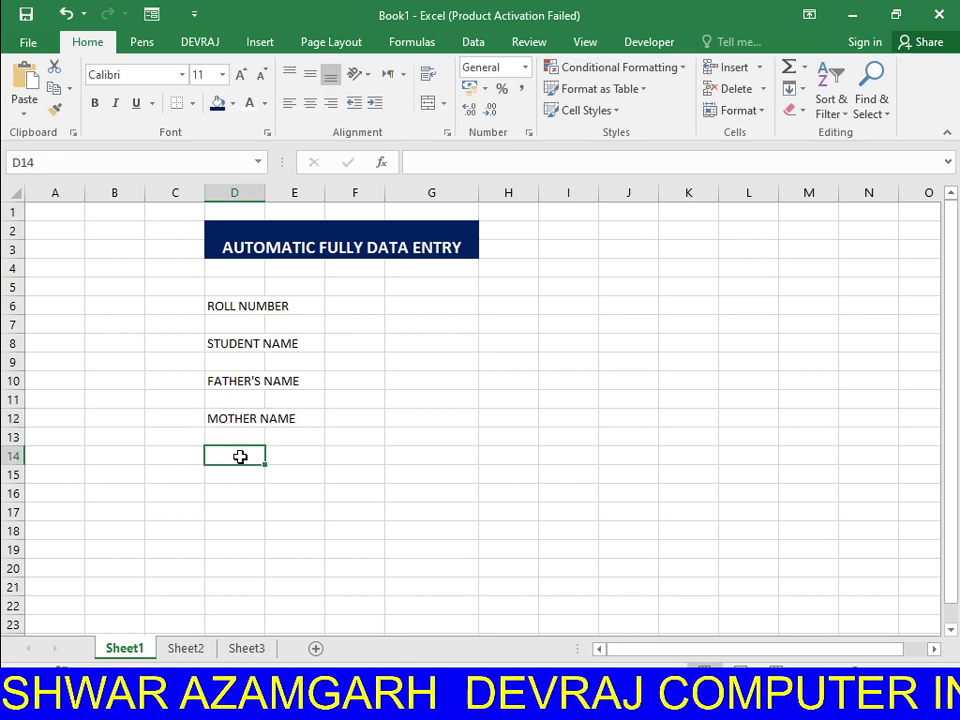
{"action": "type", "text": "MO.N"}
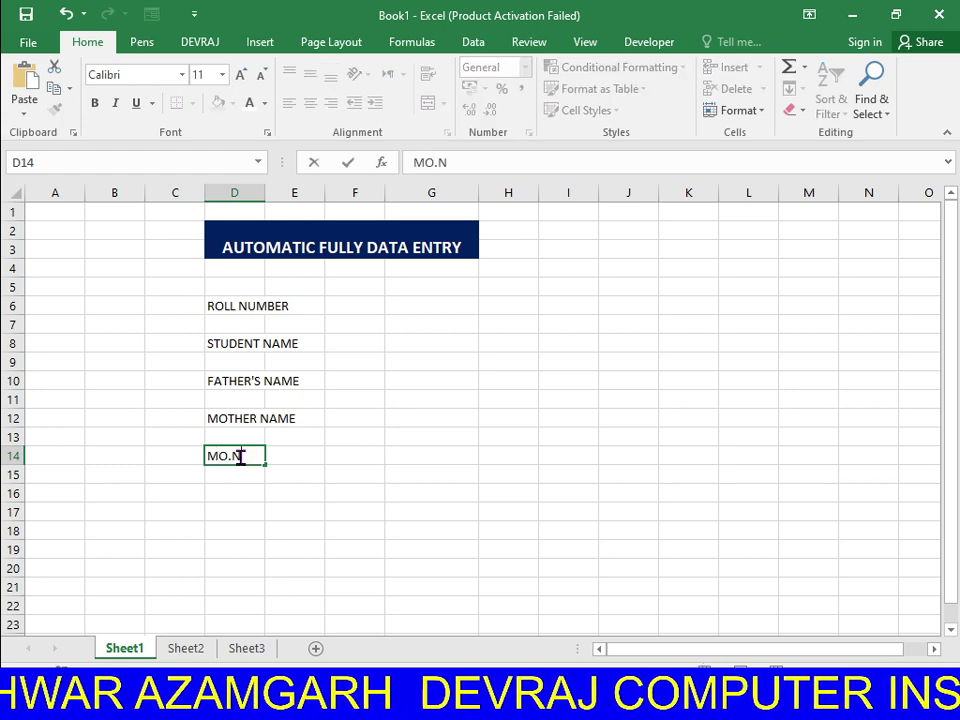
{"action": "type", "text": "UMBER"}
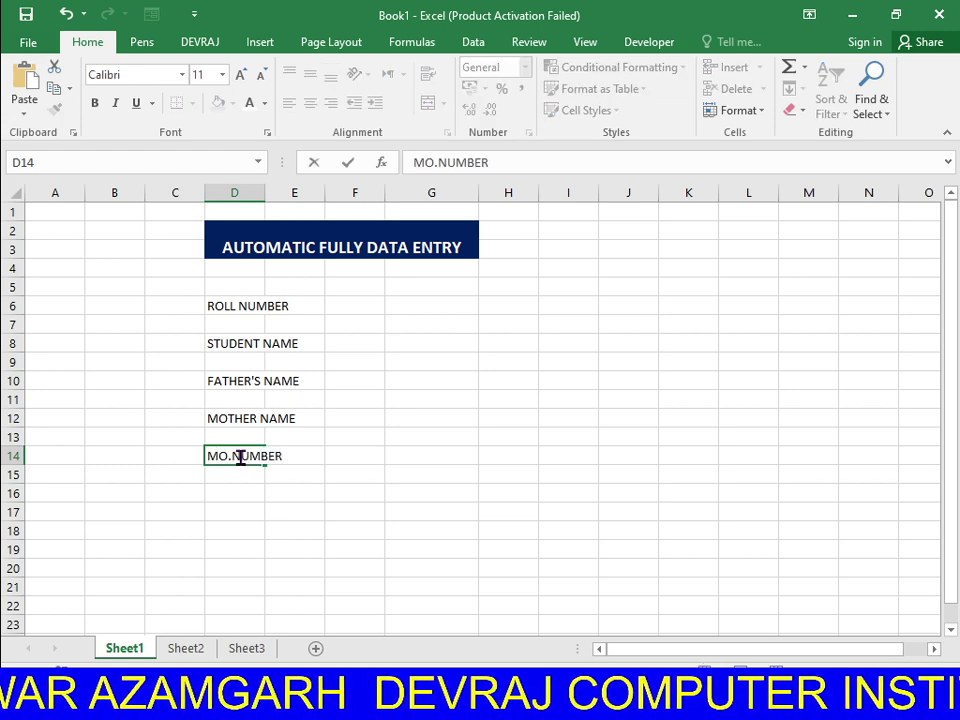
{"action": "left_click", "coordinate": [237, 495]}
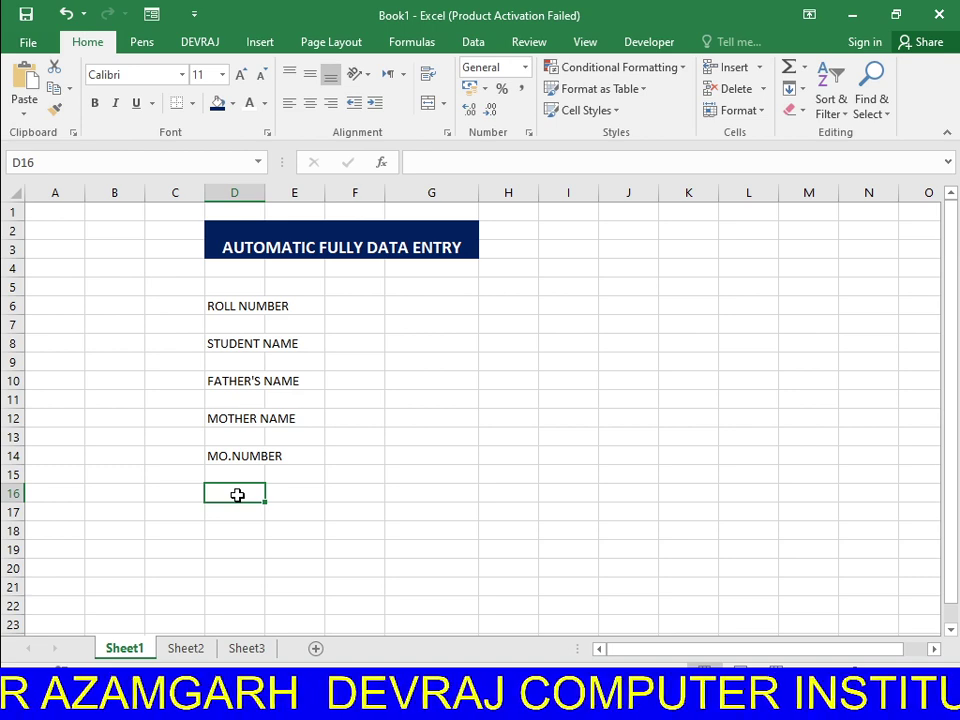
Step: Add EMAIL ID, GENDER, COURSE and ADDRESS labels in D16, D18, D20 and D22
{"action": "type", "text": "EMAIL ID"}
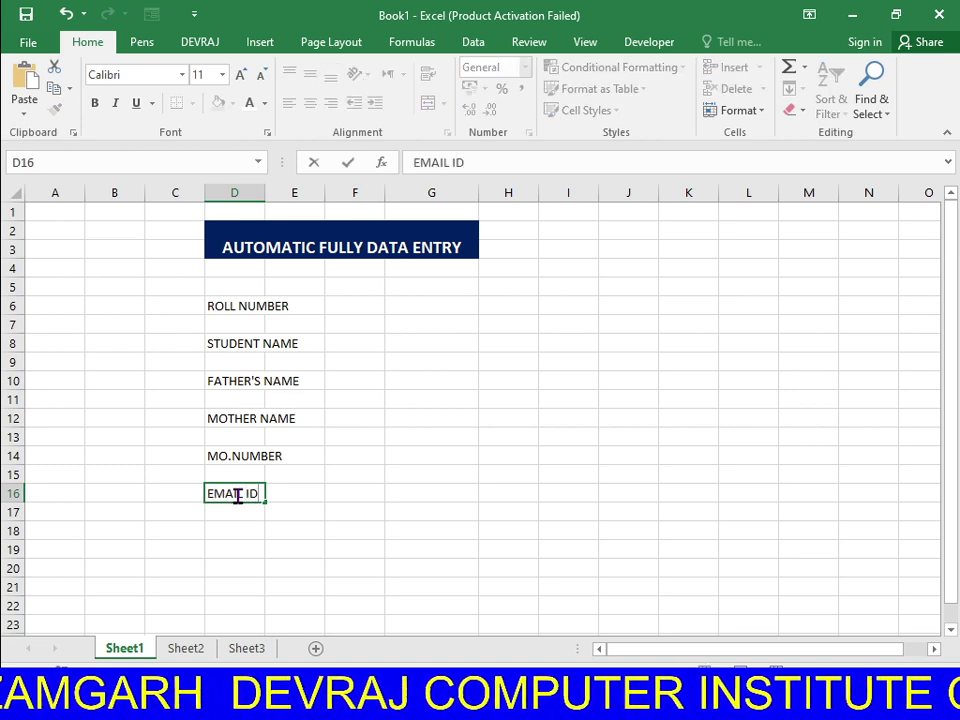
{"action": "left_click", "coordinate": [234, 530]}
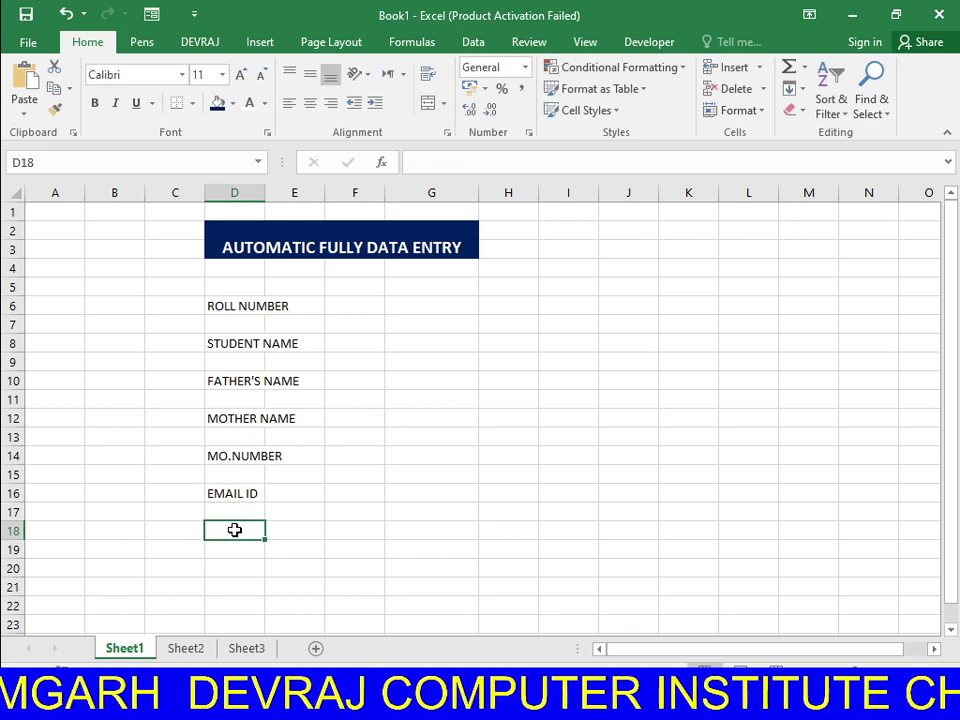
{"action": "type", "text": "GE"}
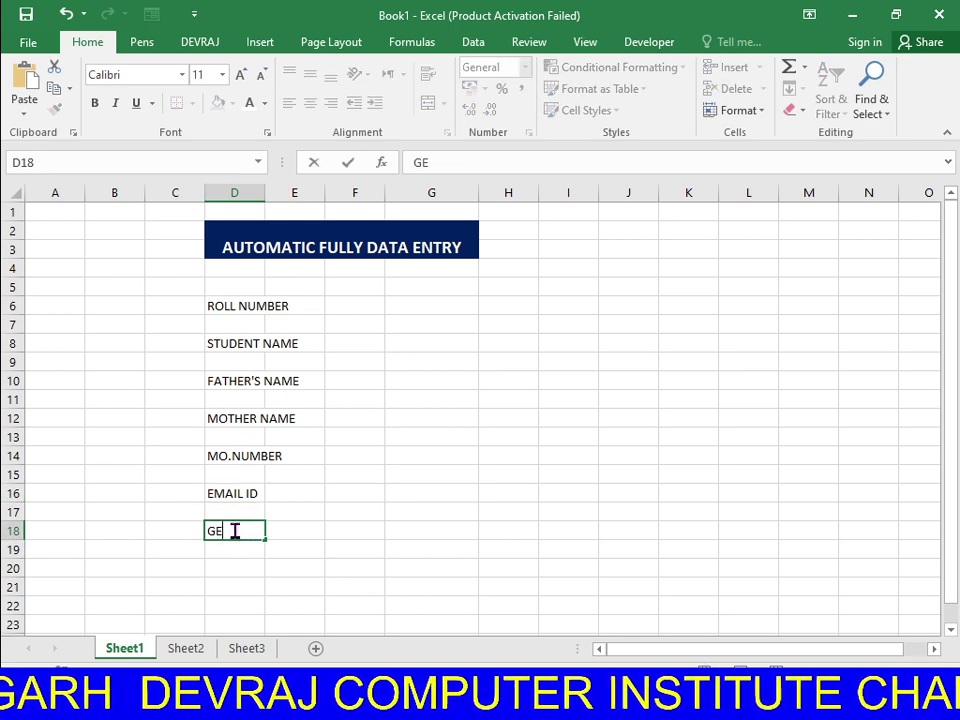
{"action": "type", "text": "NDER"}
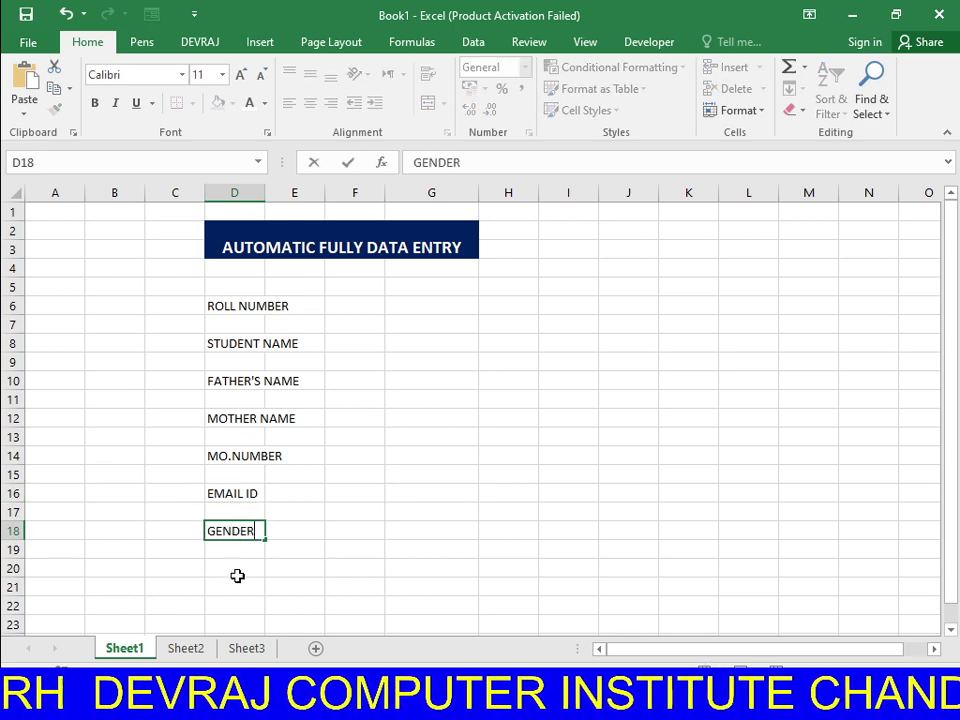
{"action": "left_click", "coordinate": [238, 570]}
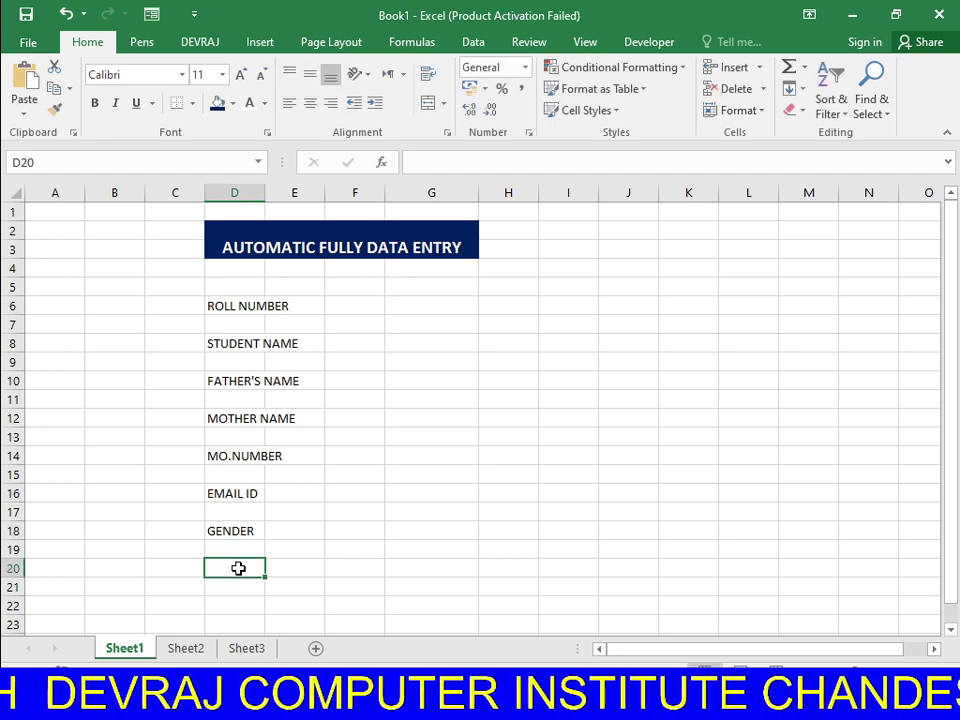
{"action": "type", "text": "COURSE"}
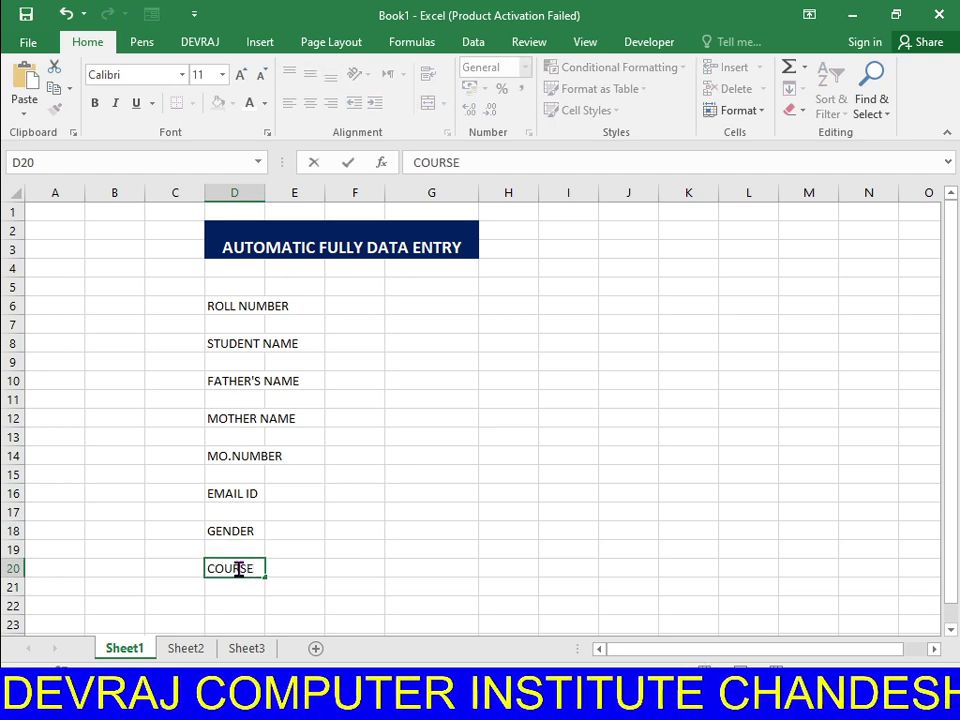
{"action": "left_click", "coordinate": [249, 601]}
{"action": "type", "text": "AD"}
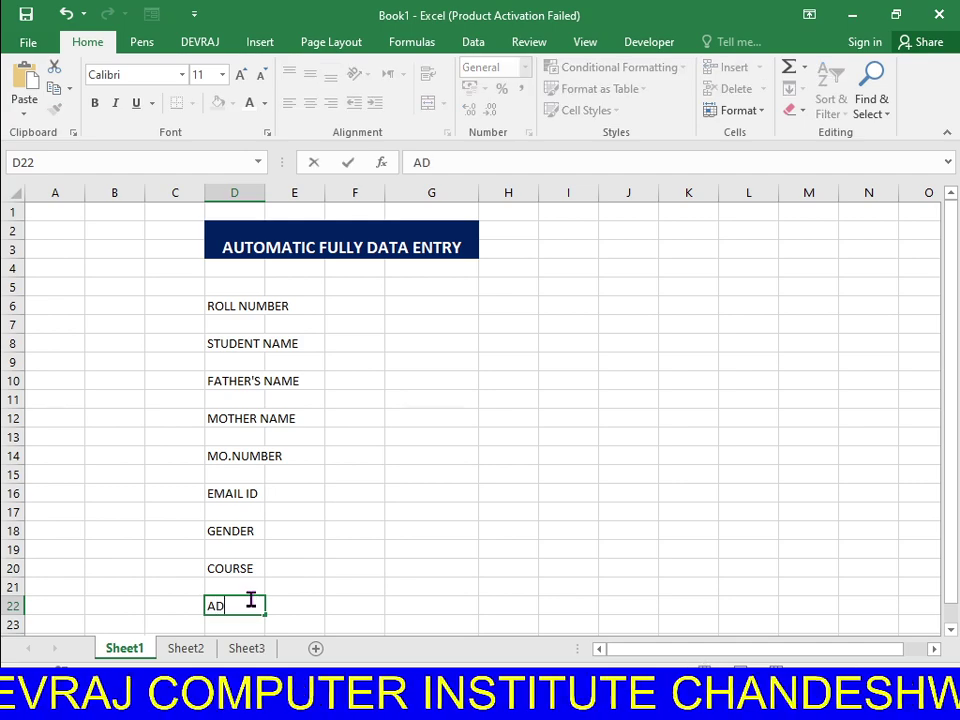
{"action": "type", "text": "DRESS"}
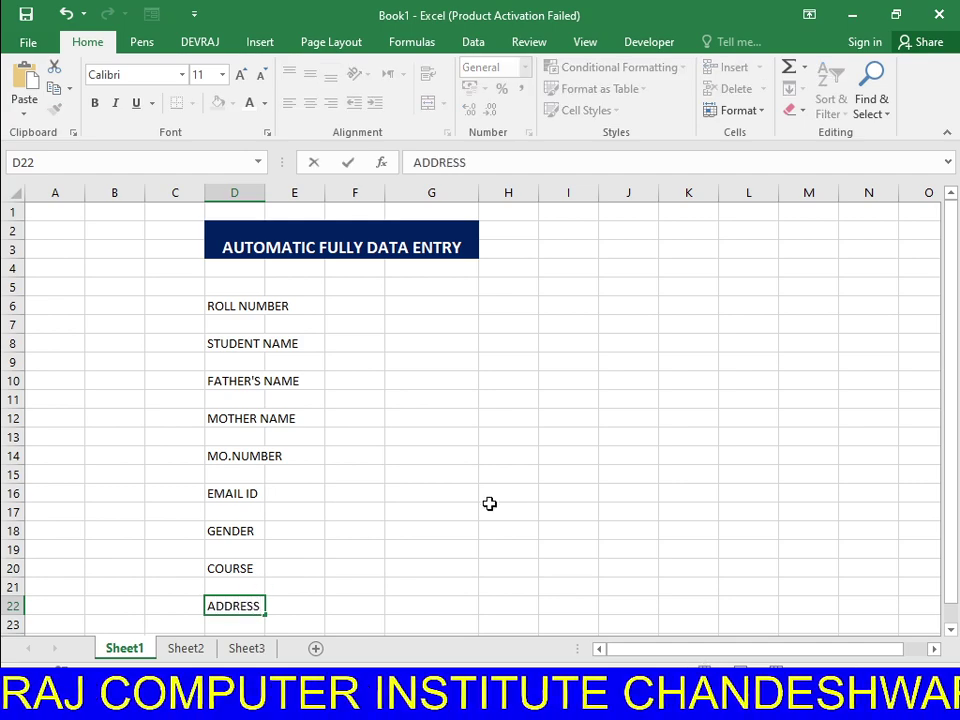
{"action": "left_click", "coordinate": [422, 525]}
{"action": "scroll", "coordinate": [429, 510], "scroll_direction": "down", "scroll_amount": 1}
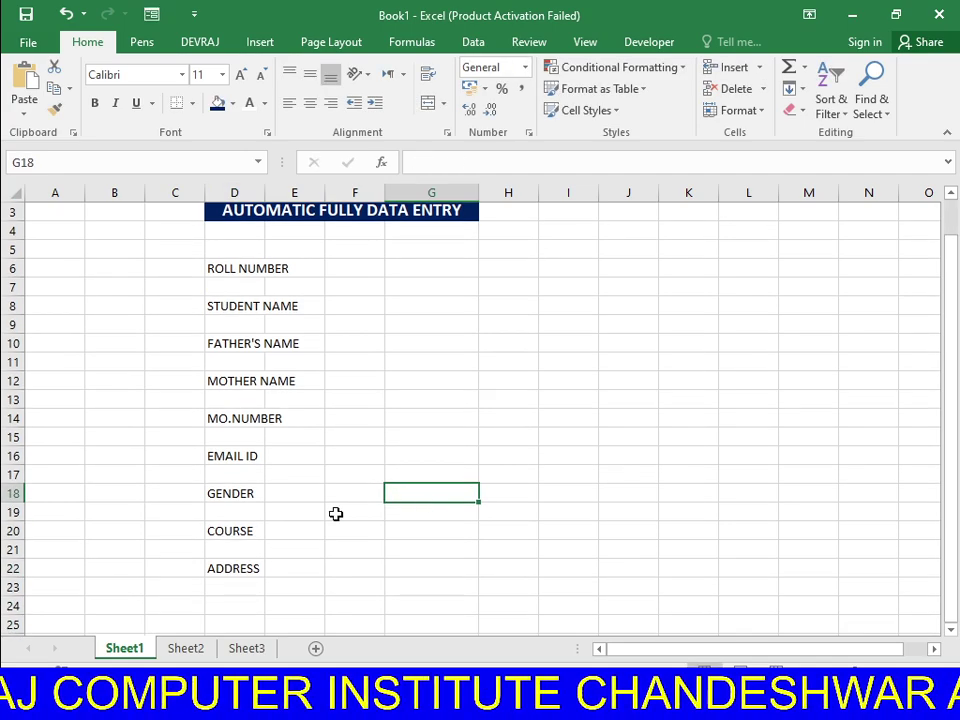
Step: AutoFit column D to its longest label and widen column E to about 22.43
{"action": "scroll", "coordinate": [333, 512], "scroll_direction": "up", "scroll_amount": 1}
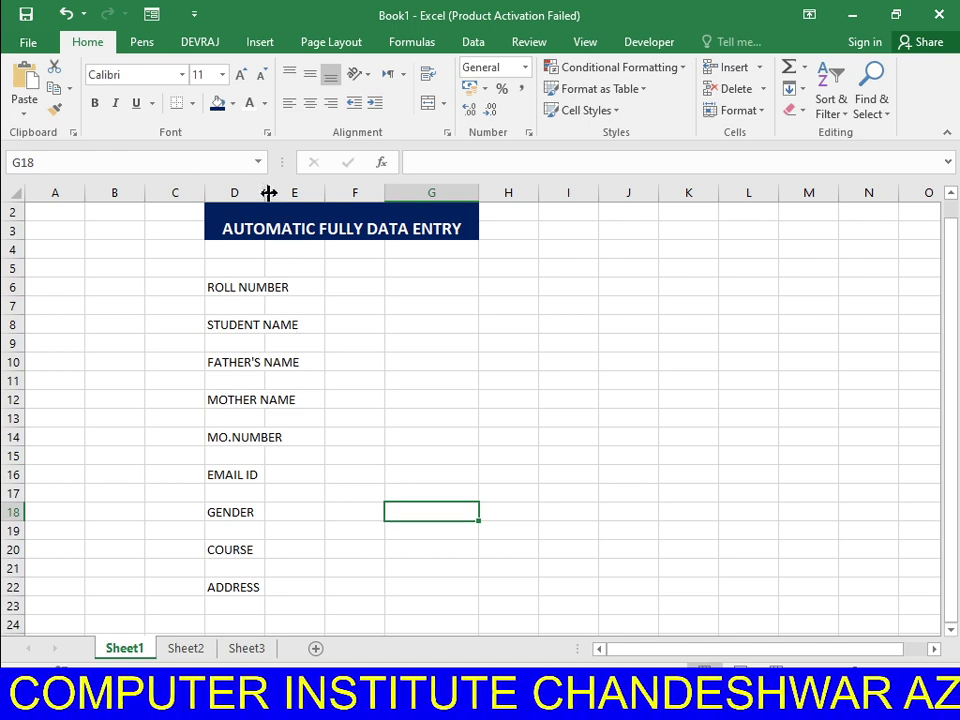
{"action": "left_click_drag", "start_coordinate": [264, 193], "coordinate": [264, 193]}
{"action": "double_click", "coordinate": [264, 193]}
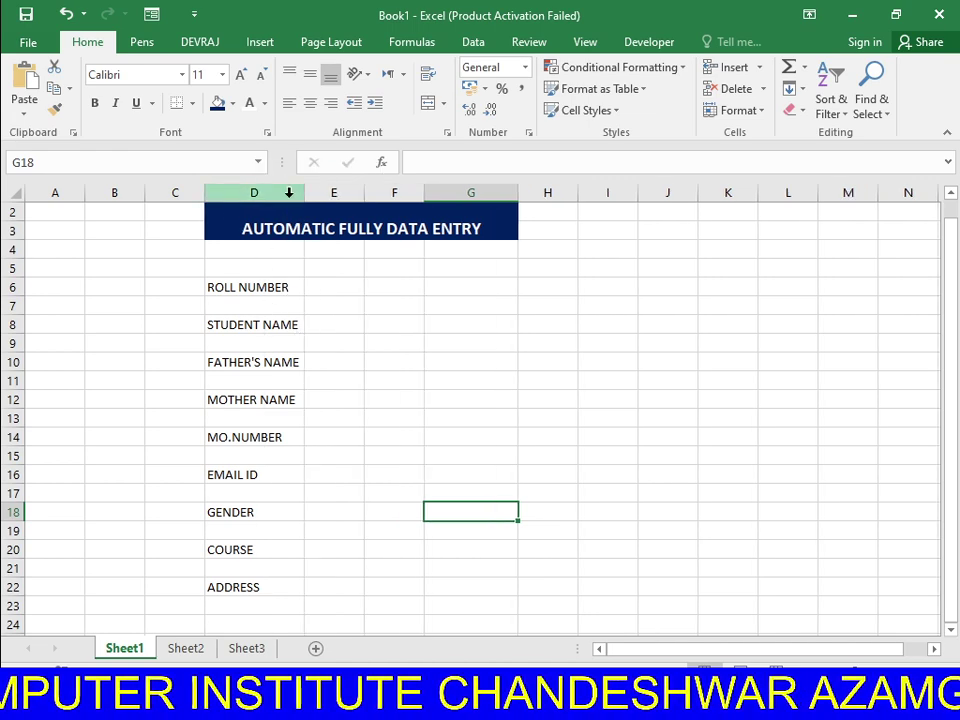
{"action": "left_click_drag", "start_coordinate": [364, 193], "coordinate": [477, 193]}
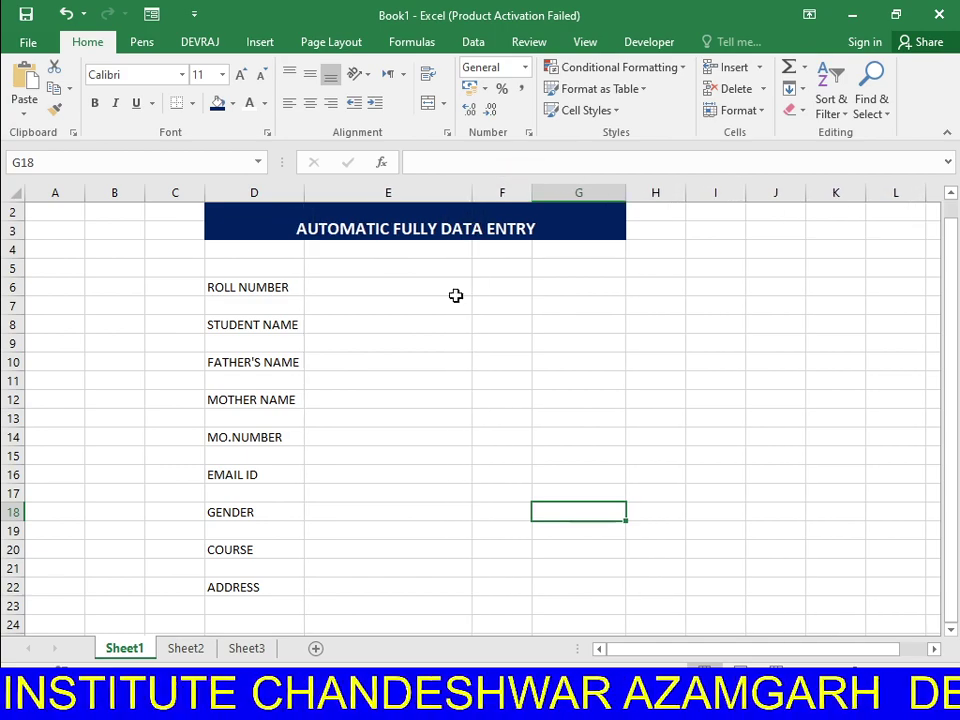
{"action": "scroll", "coordinate": [389, 463], "scroll_direction": "up", "scroll_amount": 1}
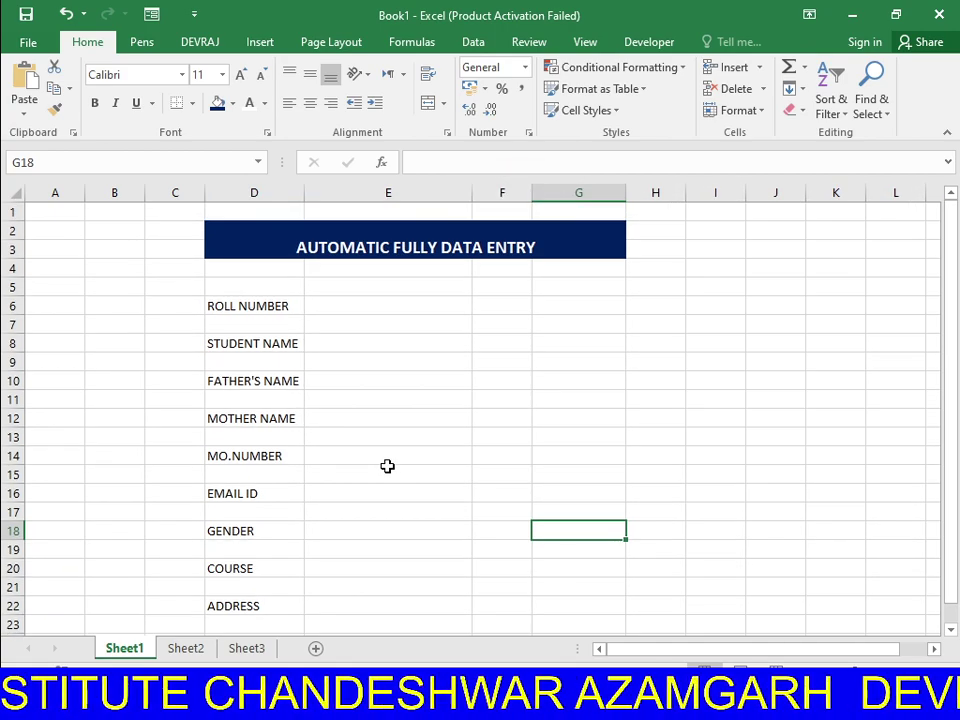
Step: Copy the nine labels in D6 through D22, ROLL NUMBER to ADDRESS, and switch to Sheet2
{"action": "left_click", "coordinate": [241, 307]}
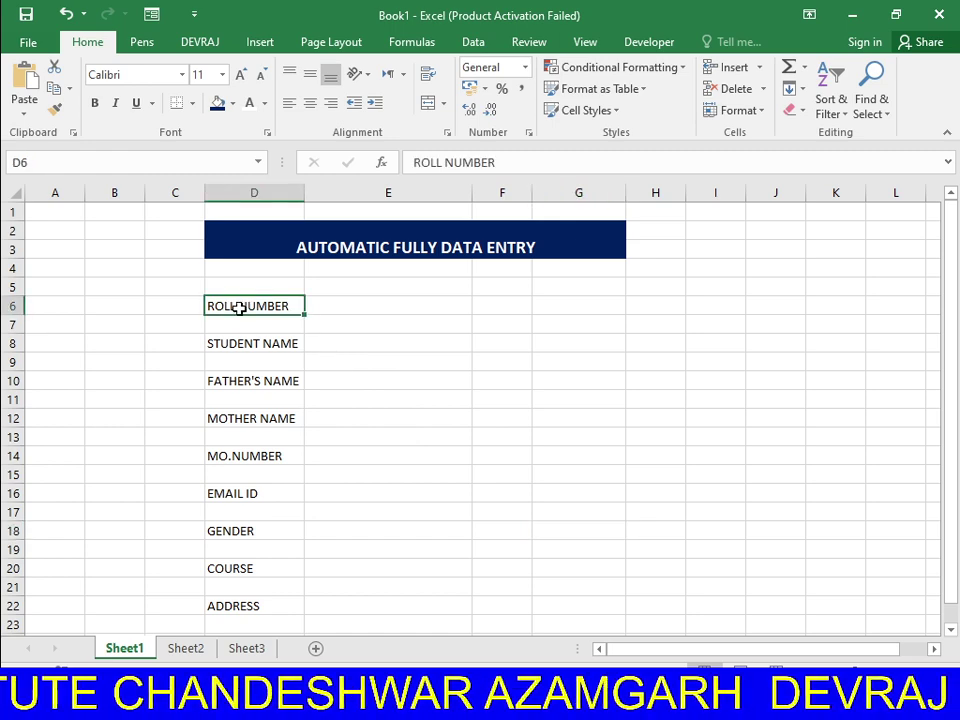
{"action": "left_click", "coordinate": [246, 345], "text": "ctrl"}
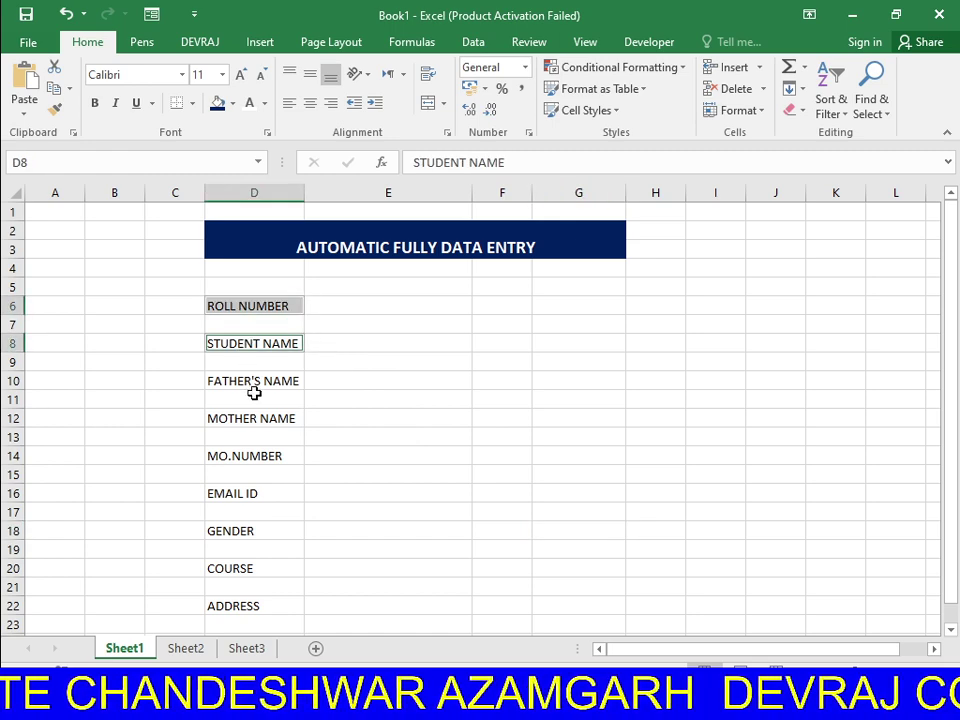
{"action": "left_click", "coordinate": [253, 383], "text": "ctrl"}
{"action": "left_click", "coordinate": [251, 420], "text": "ctrl"}
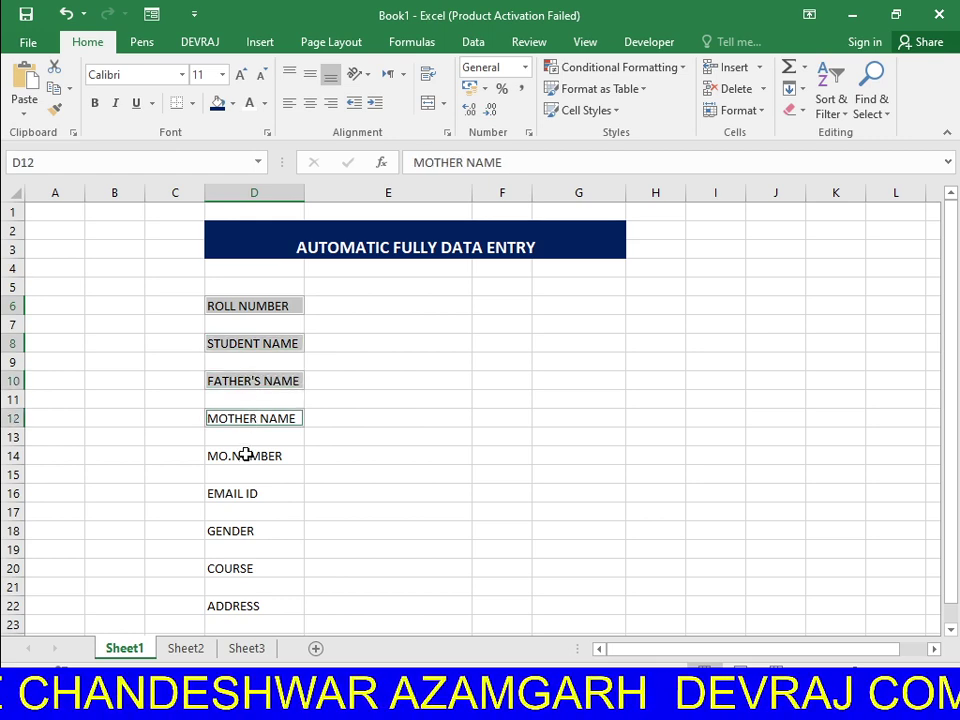
{"action": "left_click", "coordinate": [246, 455], "text": "ctrl"}
{"action": "left_click", "coordinate": [246, 495], "text": "ctrl"}
{"action": "left_click", "coordinate": [240, 532], "text": "ctrl"}
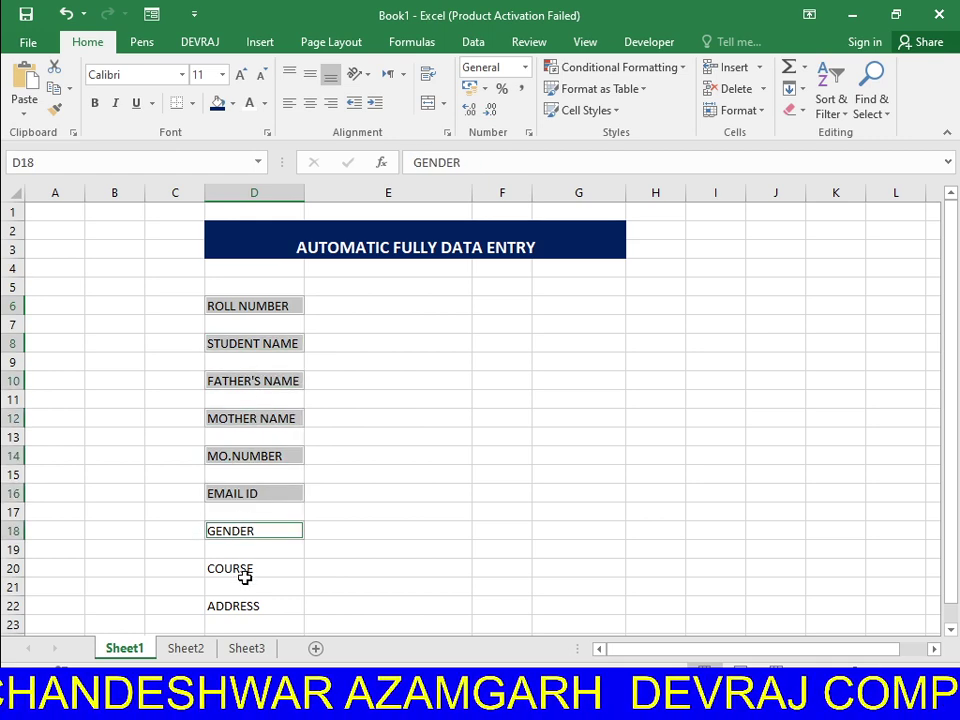
{"action": "left_click", "coordinate": [243, 570], "text": "ctrl"}
{"action": "left_click", "coordinate": [252, 606], "text": "ctrl"}
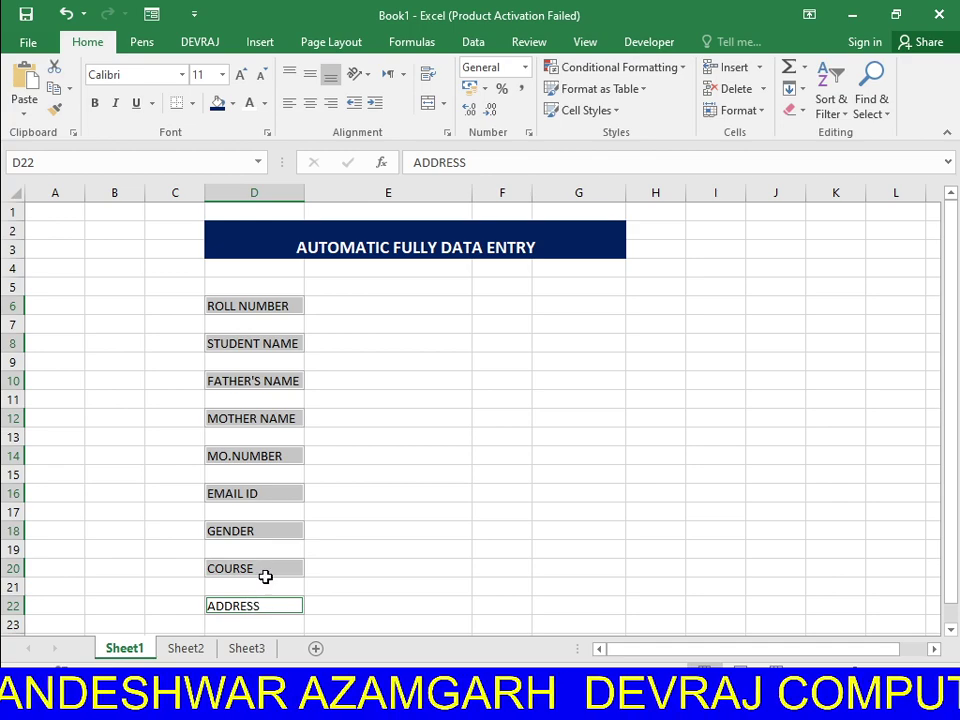
{"action": "left_click", "coordinate": [54, 92]}
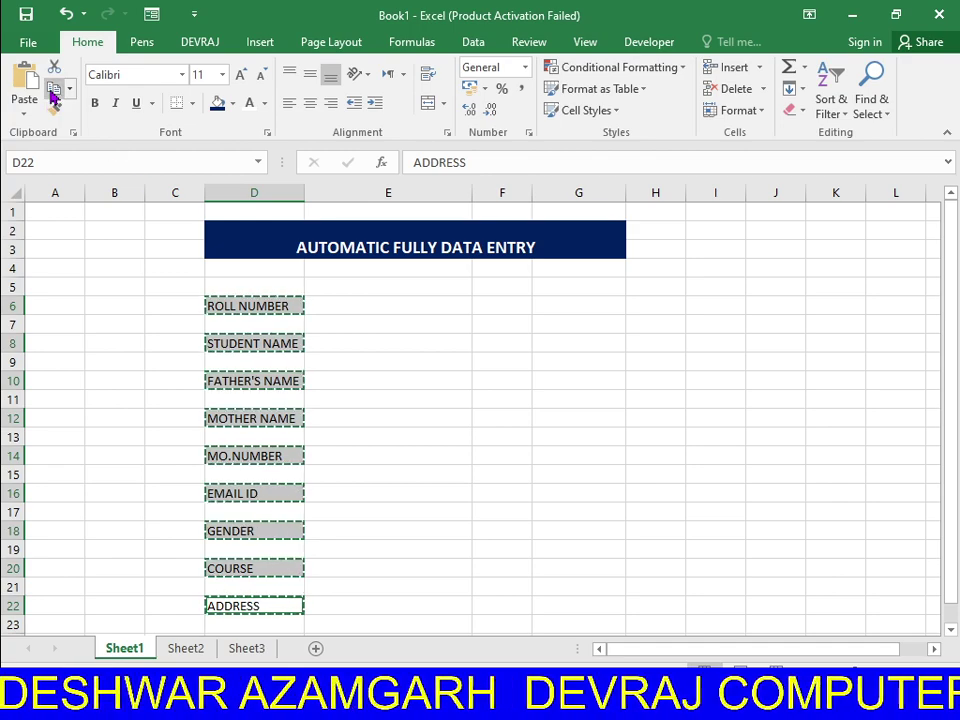
{"action": "left_click", "coordinate": [192, 655]}
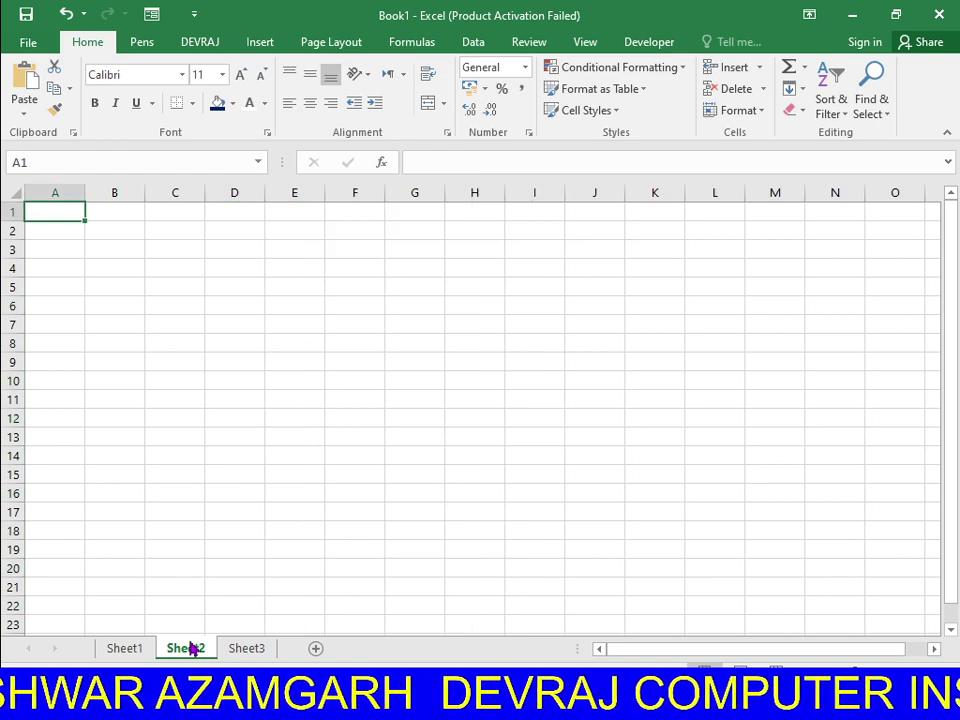
Step: Paste the labels into A1 as values transposed across row 1, then select A1:I16
{"action": "left_click", "coordinate": [26, 117]}
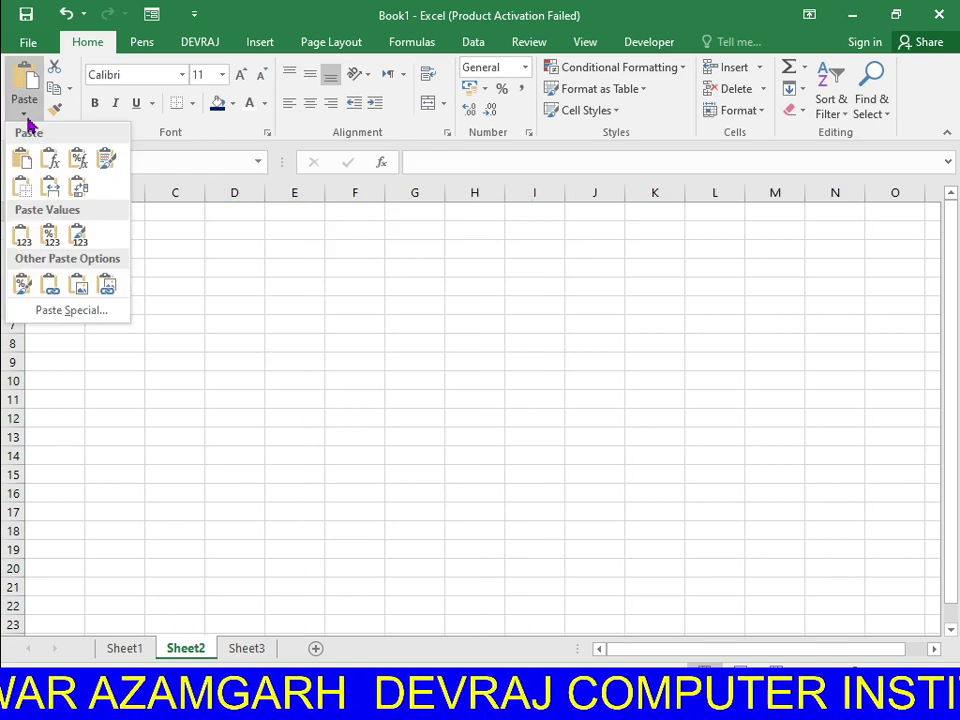
{"action": "left_click", "coordinate": [70, 318]}
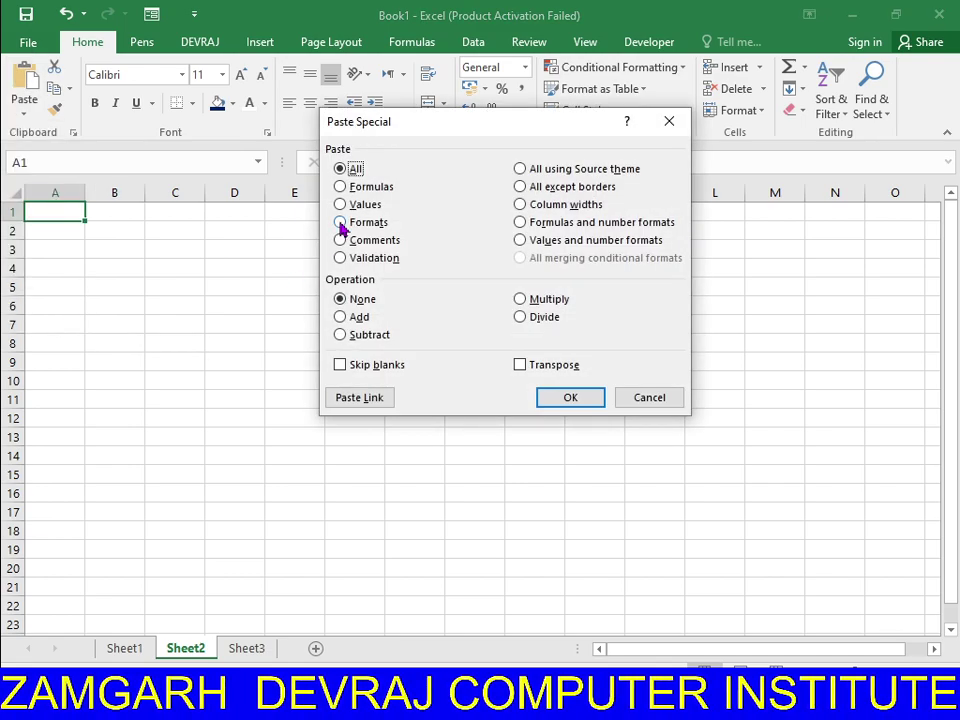
{"action": "left_click", "coordinate": [341, 205]}
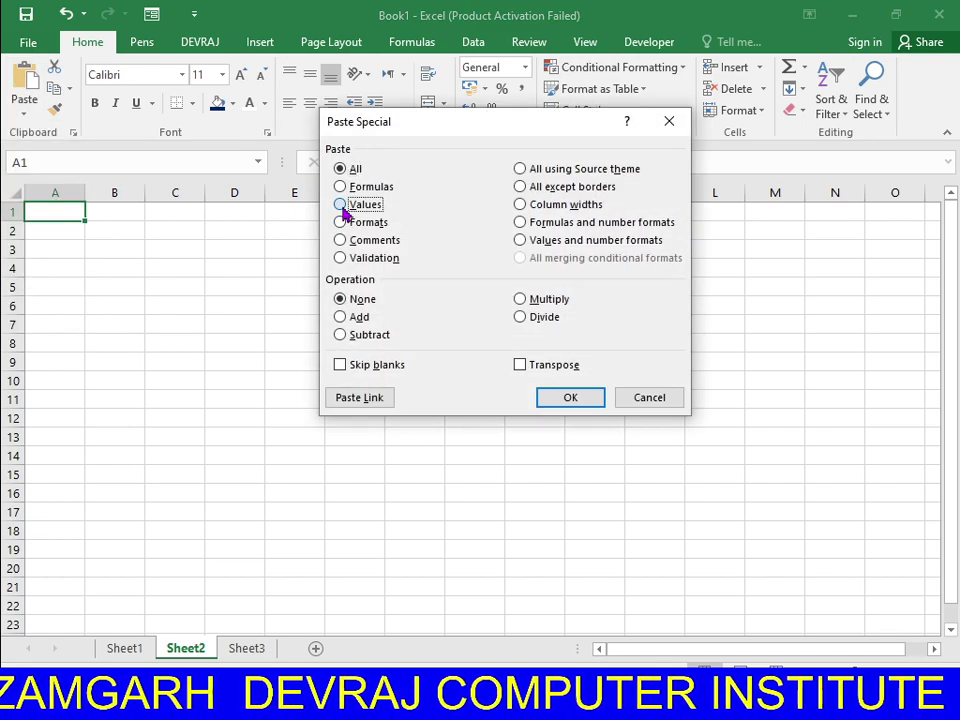
{"action": "left_click", "coordinate": [521, 366]}
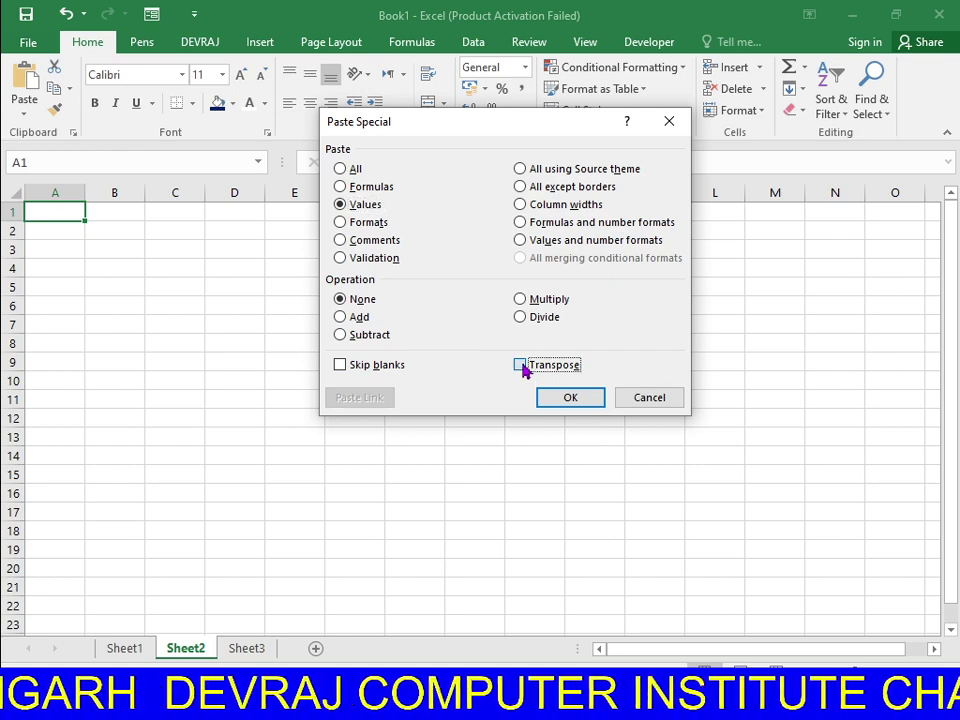
{"action": "left_click", "coordinate": [561, 395]}
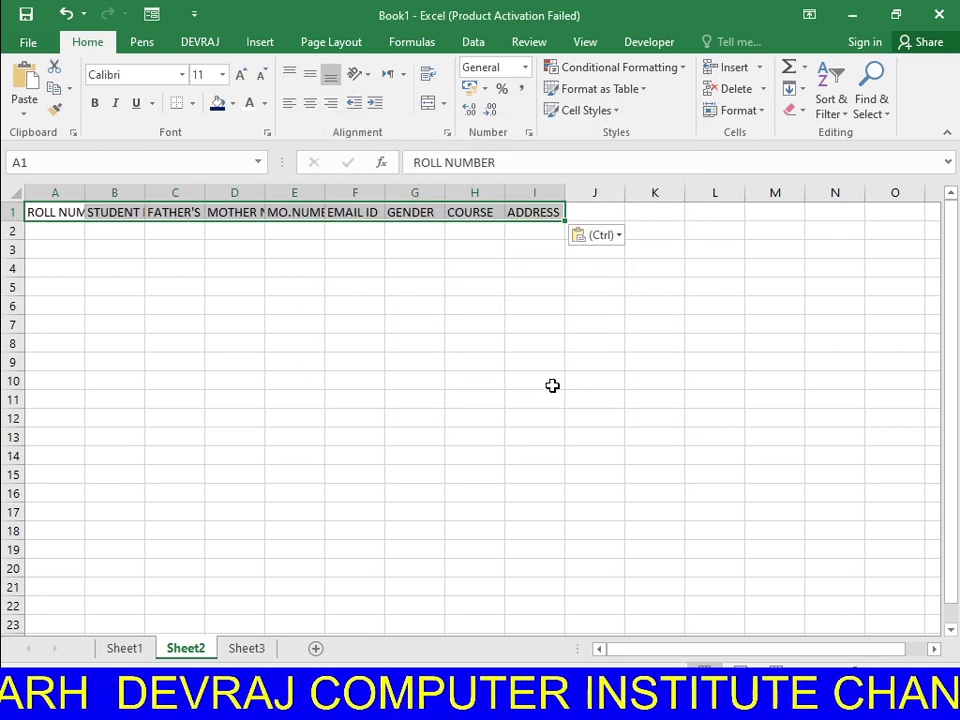
{"action": "left_click", "coordinate": [512, 366]}
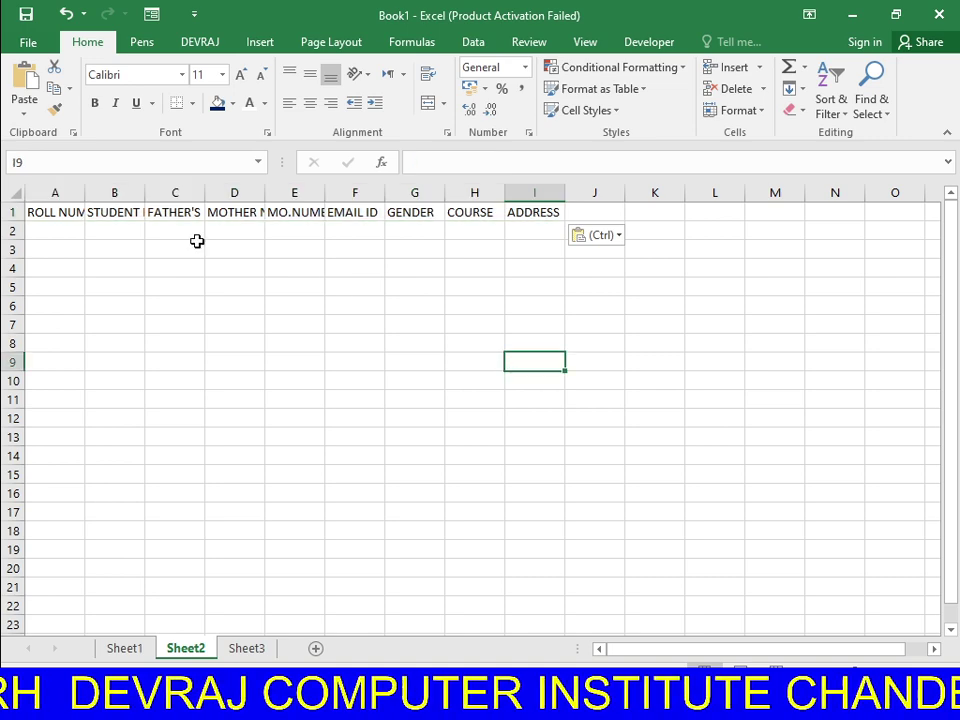
{"action": "mouse_move", "coordinate": [53, 216]}
{"action": "left_mouse_down"}
{"action": "mouse_move", "coordinate": [546, 373]}
{"action": "mouse_move", "coordinate": [550, 515]}
{"action": "mouse_move", "coordinate": [551, 491]}
{"action": "left_mouse_up"}
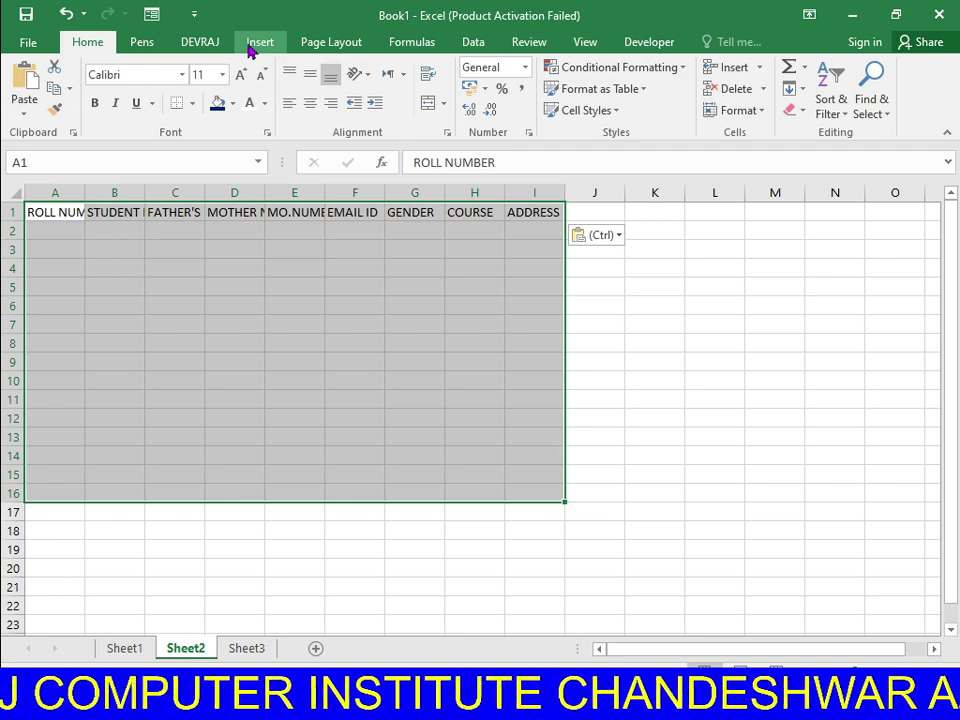
Step: Convert the A1:I16 range into a table with row 1 as headers
{"action": "key", "text": "ctrl+t"}
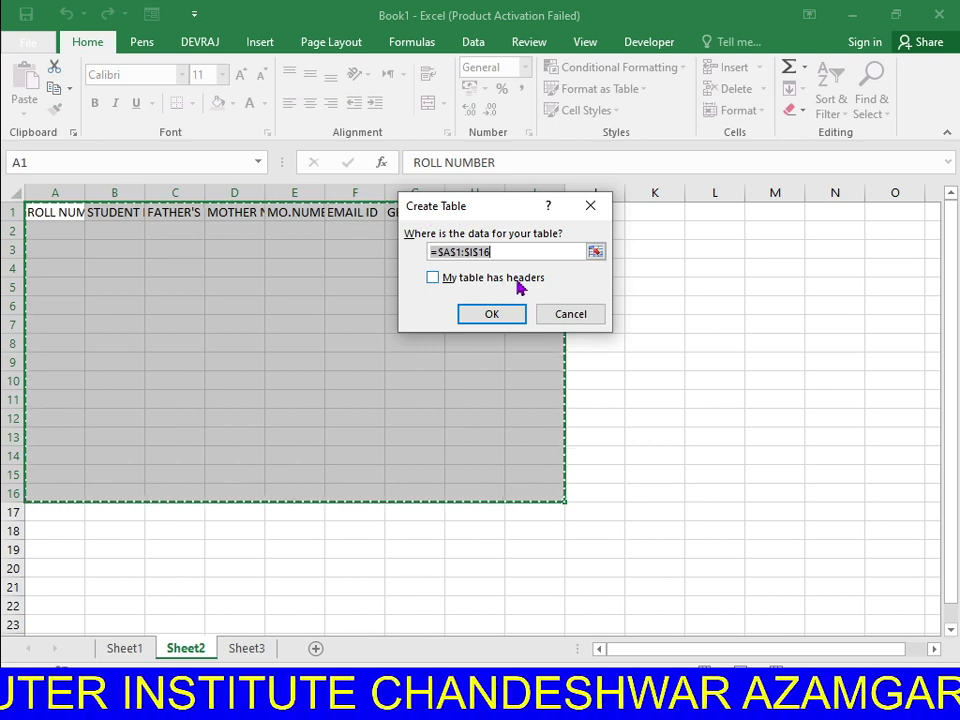
{"action": "left_click", "coordinate": [436, 280]}
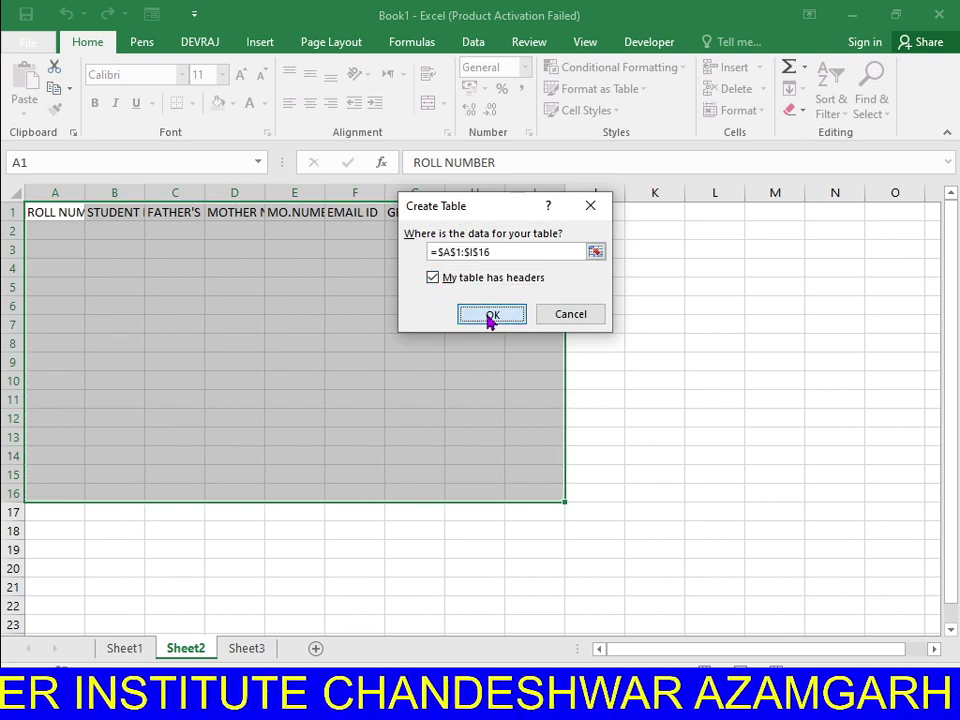
{"action": "left_click", "coordinate": [487, 314]}
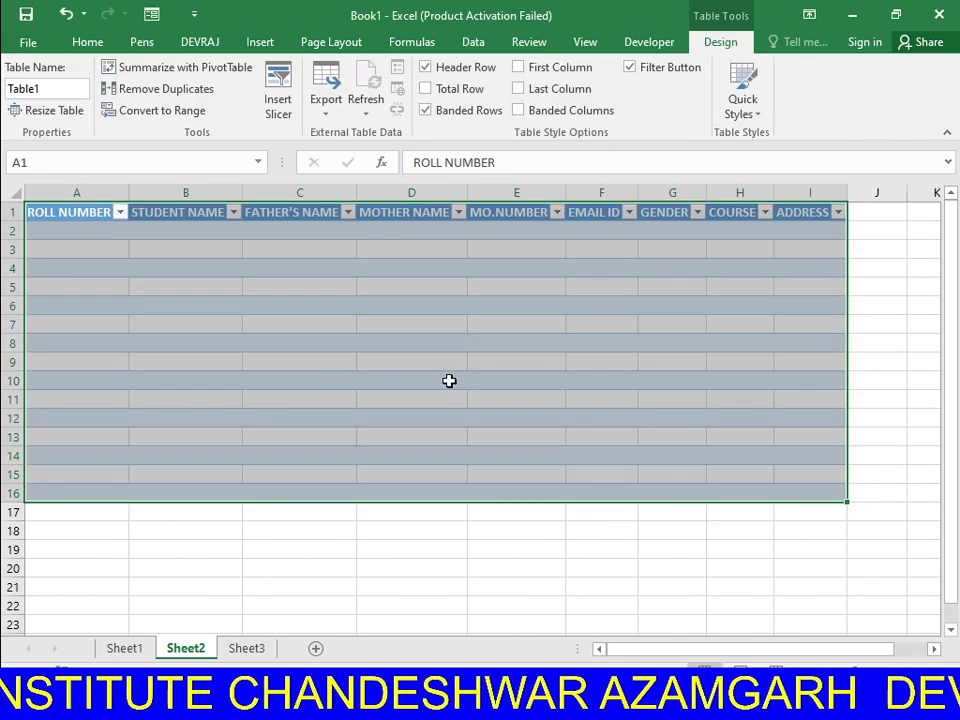
Step: Turn off banded rows and apply the light green table style
{"action": "left_click", "coordinate": [454, 121]}
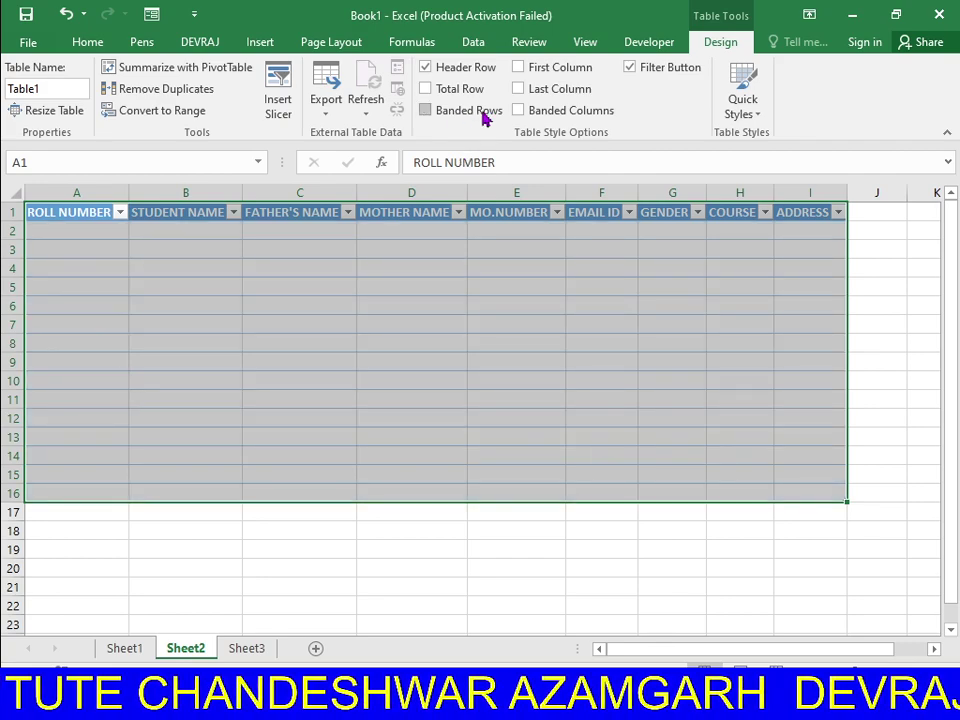
{"action": "left_click", "coordinate": [738, 124]}
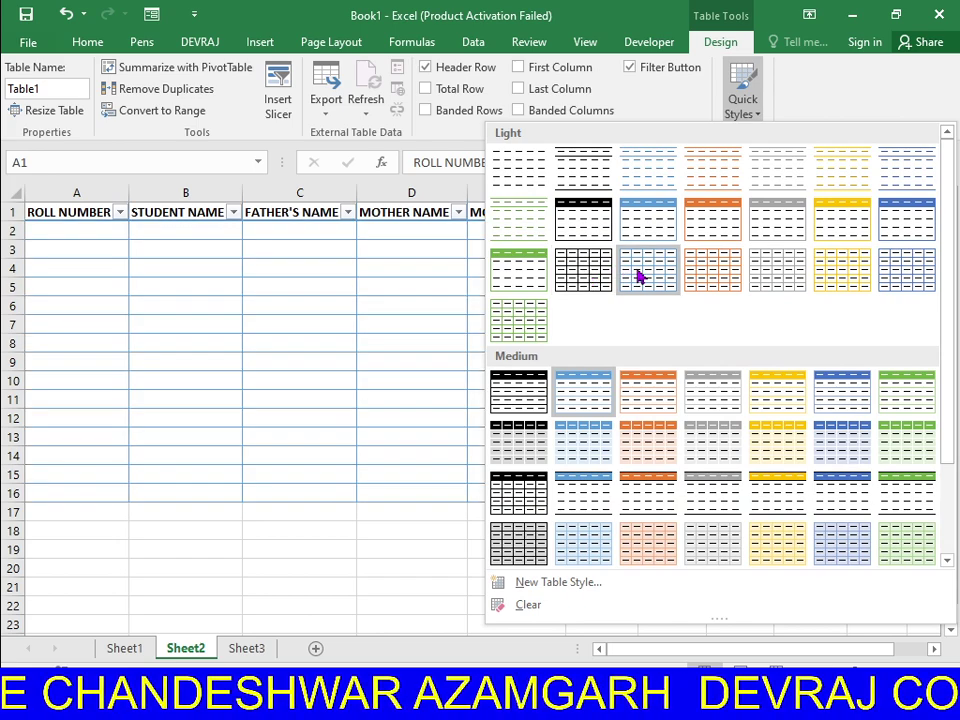
{"action": "left_click", "coordinate": [531, 285]}
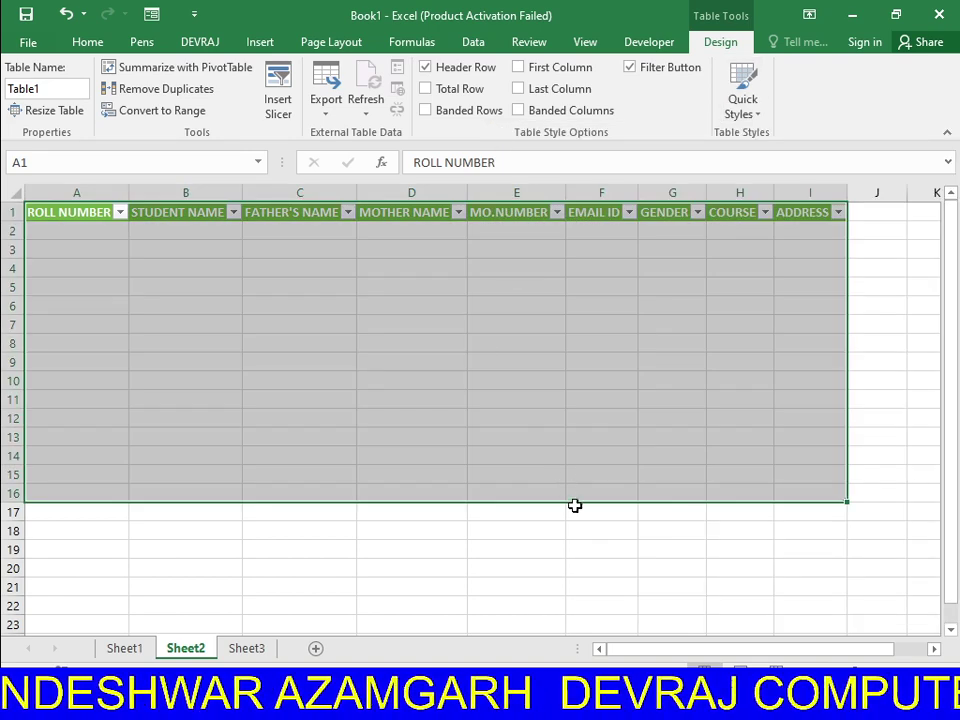
{"action": "left_click", "coordinate": [575, 510]}
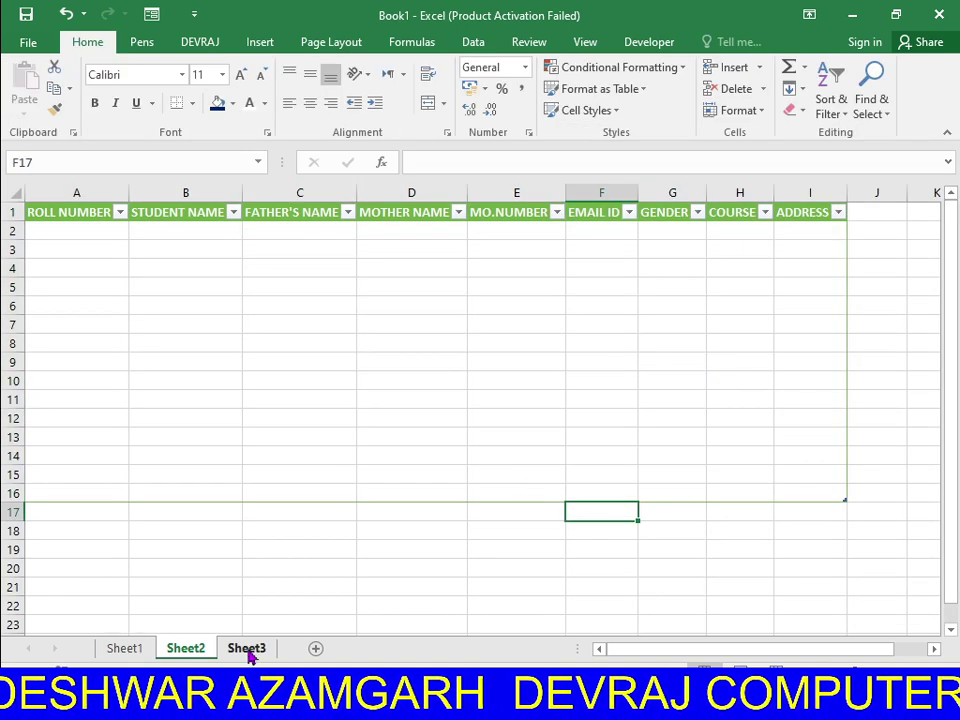
Step: Merge and centre D25:F25 on Sheet1 and enter SAVE AS in it
{"action": "left_click", "coordinate": [247, 650]}
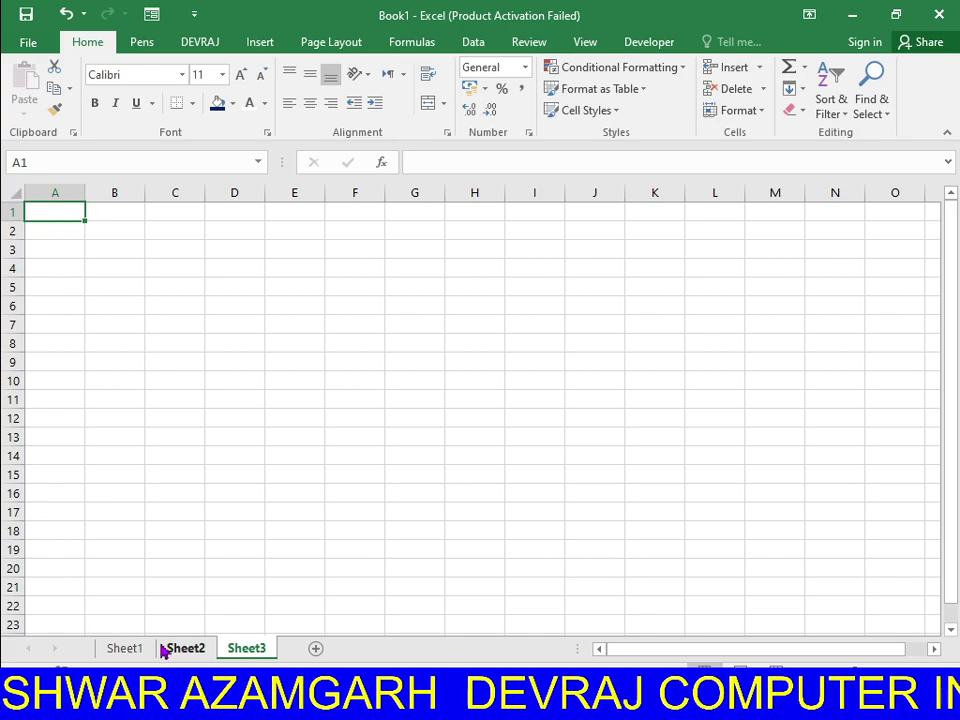
{"action": "left_click", "coordinate": [128, 649]}
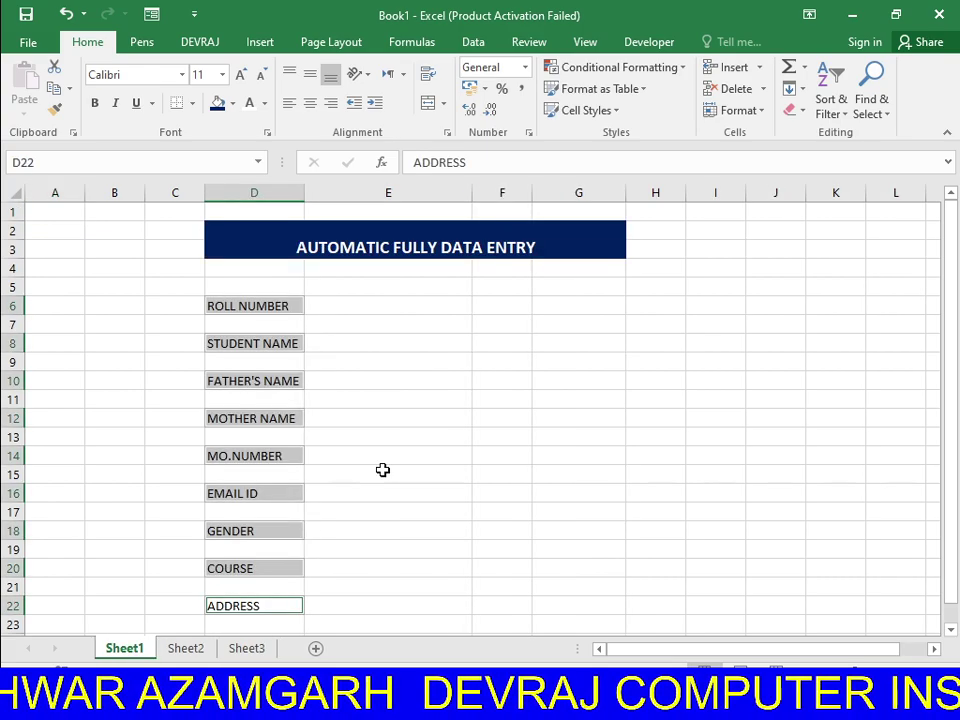
{"action": "scroll", "coordinate": [371, 377], "scroll_direction": "down", "scroll_amount": 1}
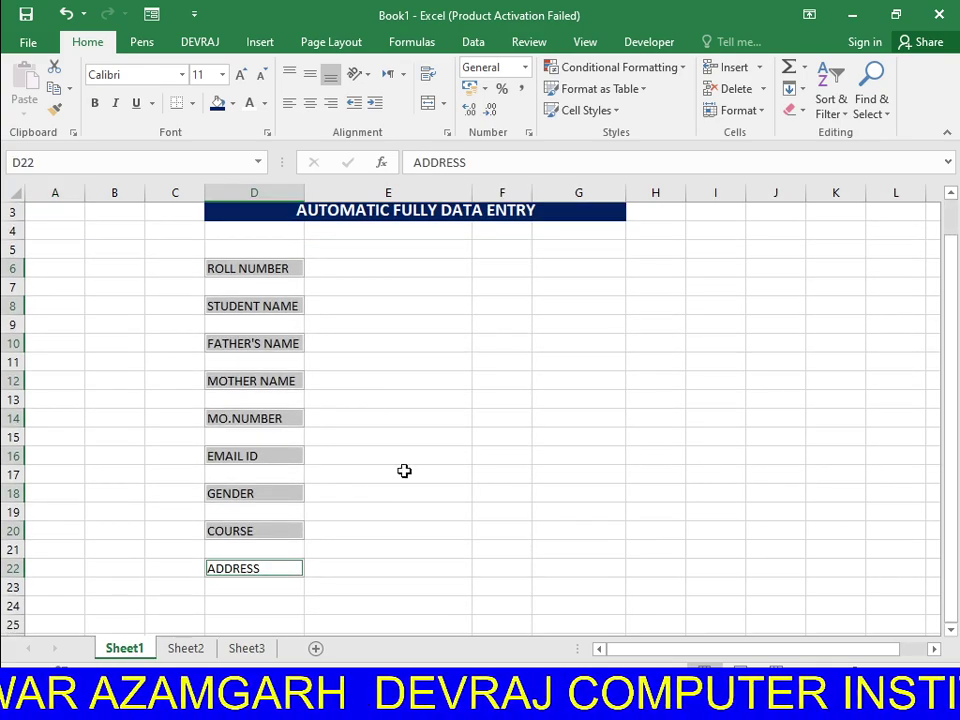
{"action": "scroll", "coordinate": [381, 553], "scroll_direction": "down", "scroll_amount": 1}
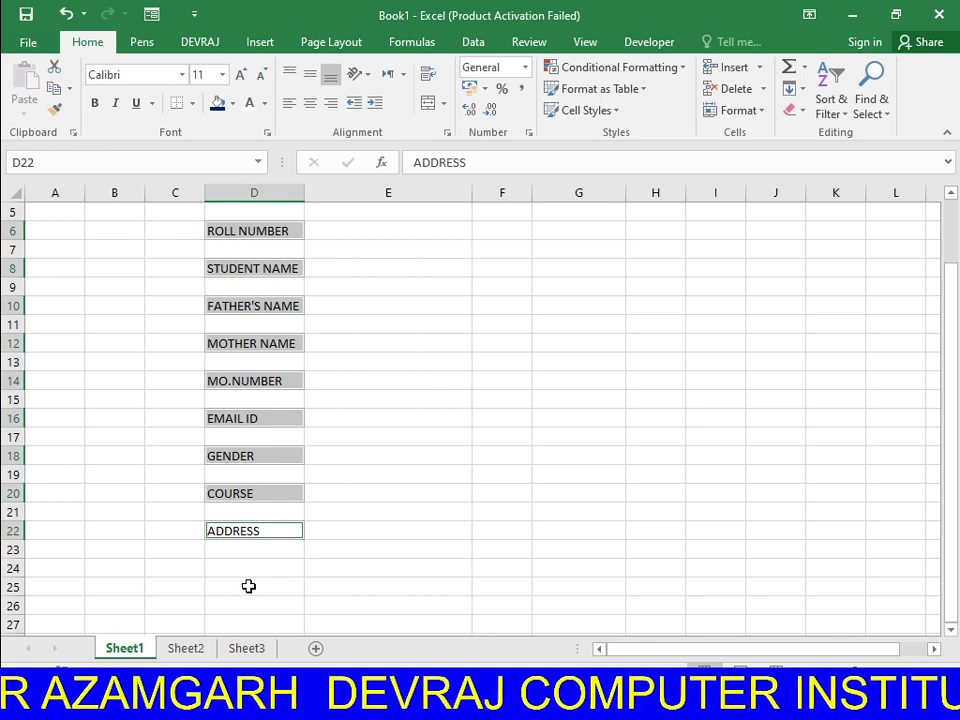
{"action": "left_click_drag", "start_coordinate": [249, 586], "coordinate": [486, 596]}
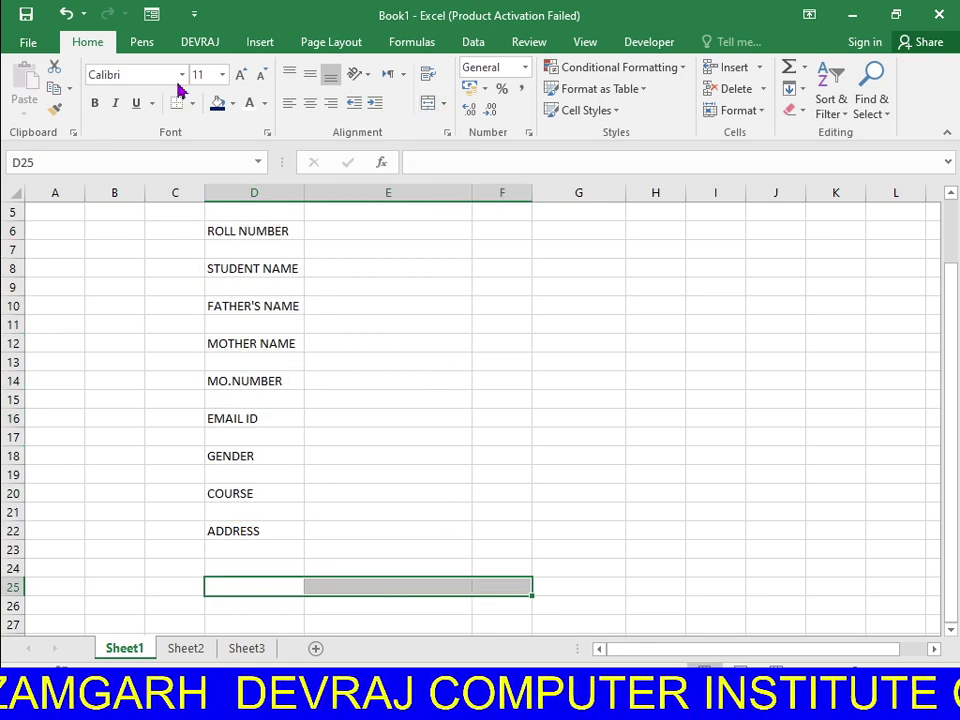
{"action": "left_click", "coordinate": [427, 104]}
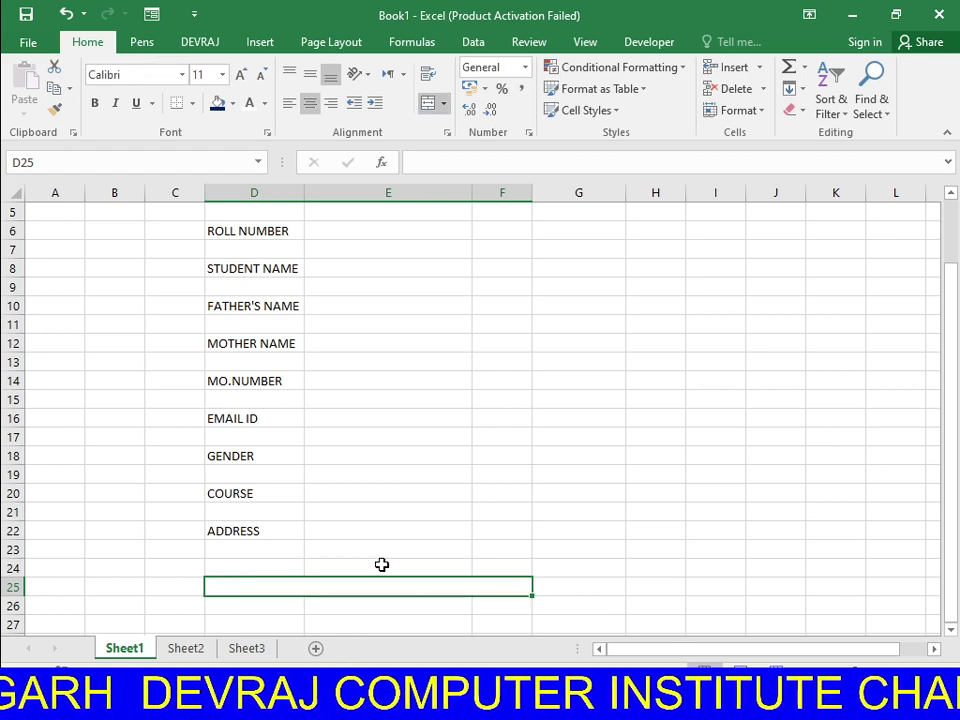
{"action": "type", "text": "SA"}
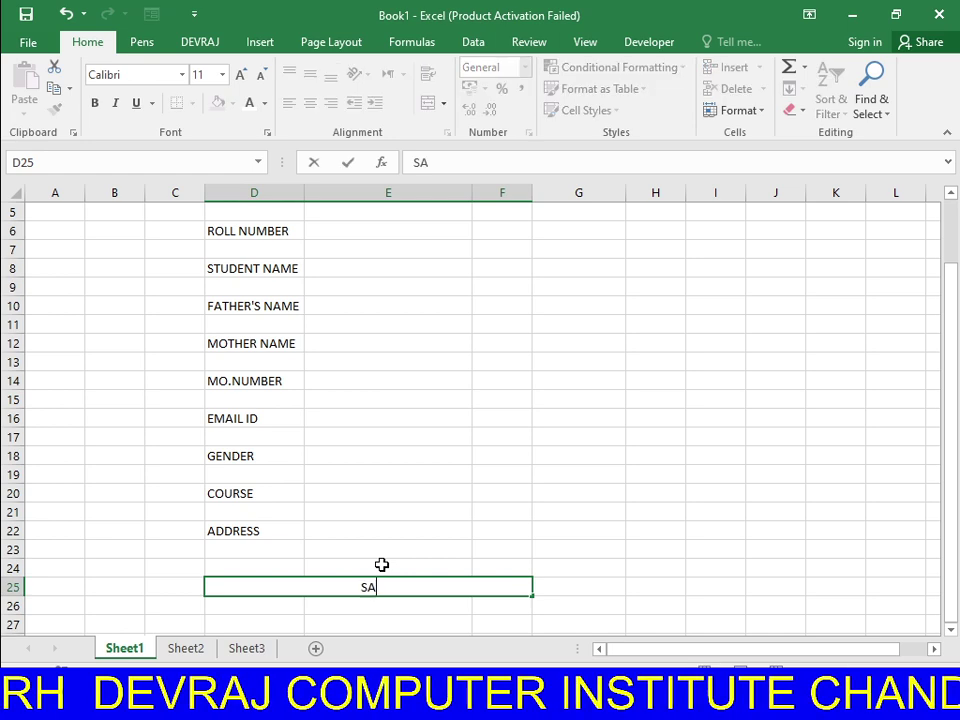
{"action": "type", "text": "ME"}
{"action": "key", "text": "BackSpace"}
{"action": "key", "text": "BackSpace"}
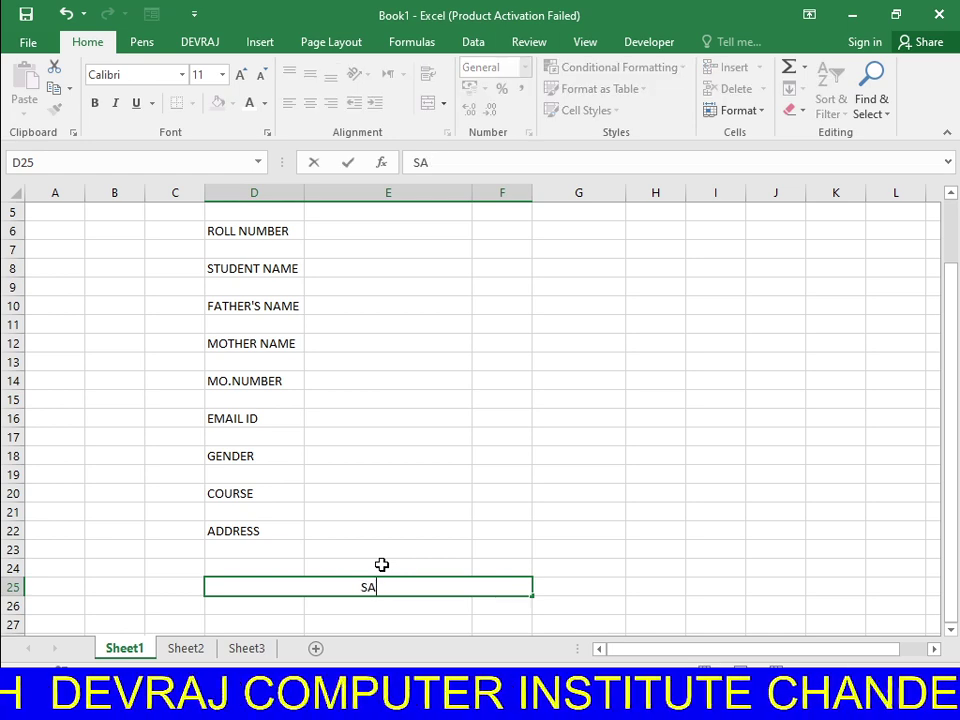
{"action": "type", "text": "VE AS"}
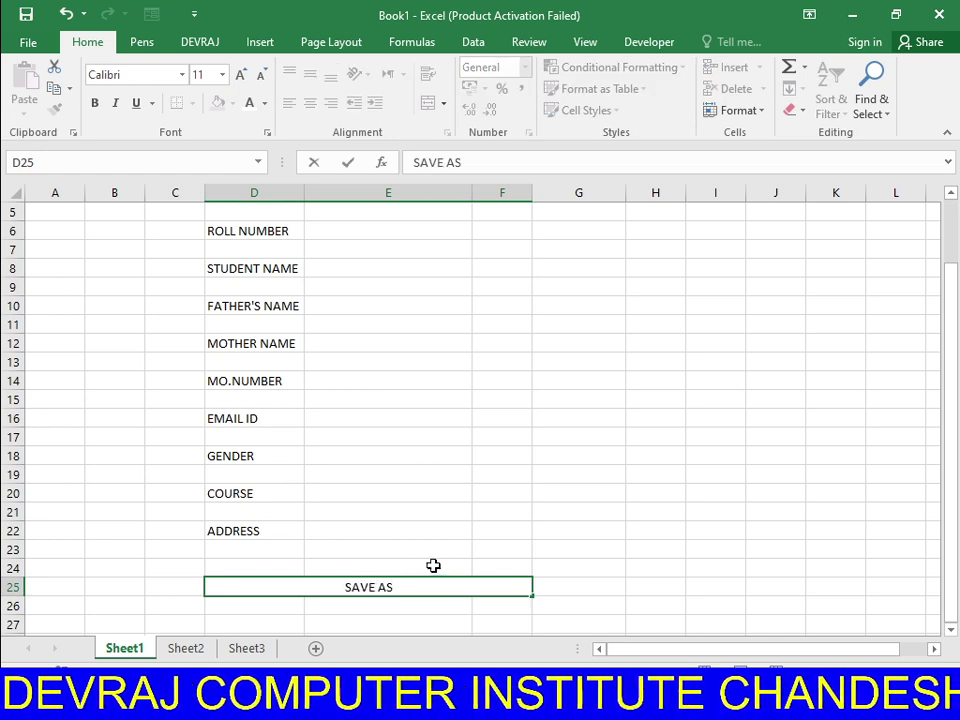
{"action": "left_click", "coordinate": [560, 533]}
Step: Fill the merged SAVE AS cell light orange
{"action": "left_click", "coordinate": [388, 588]}
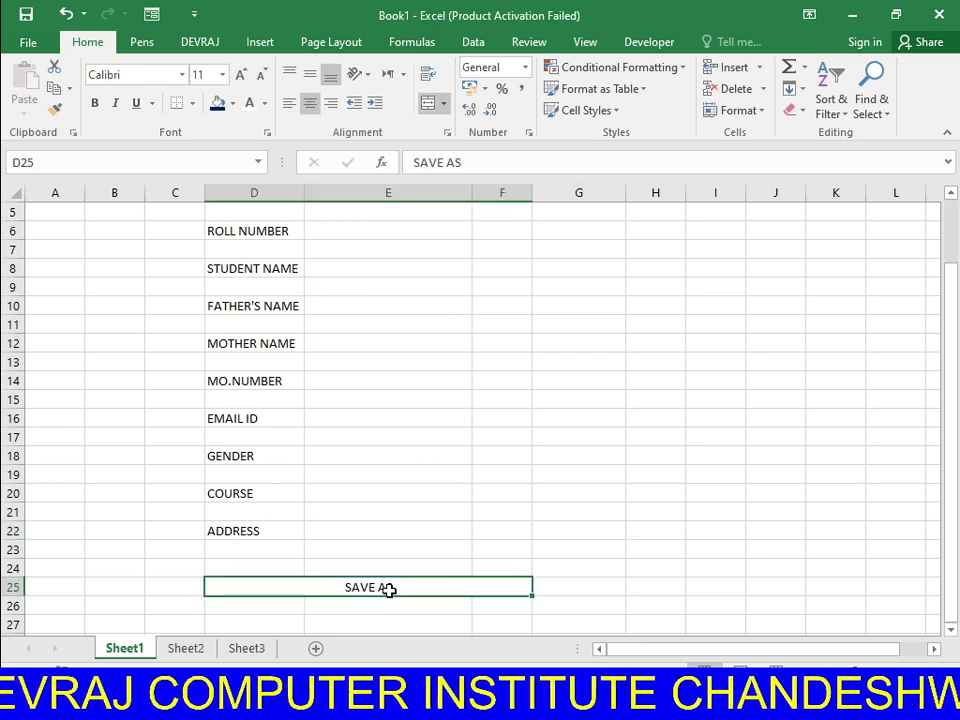
{"action": "left_click", "coordinate": [232, 103]}
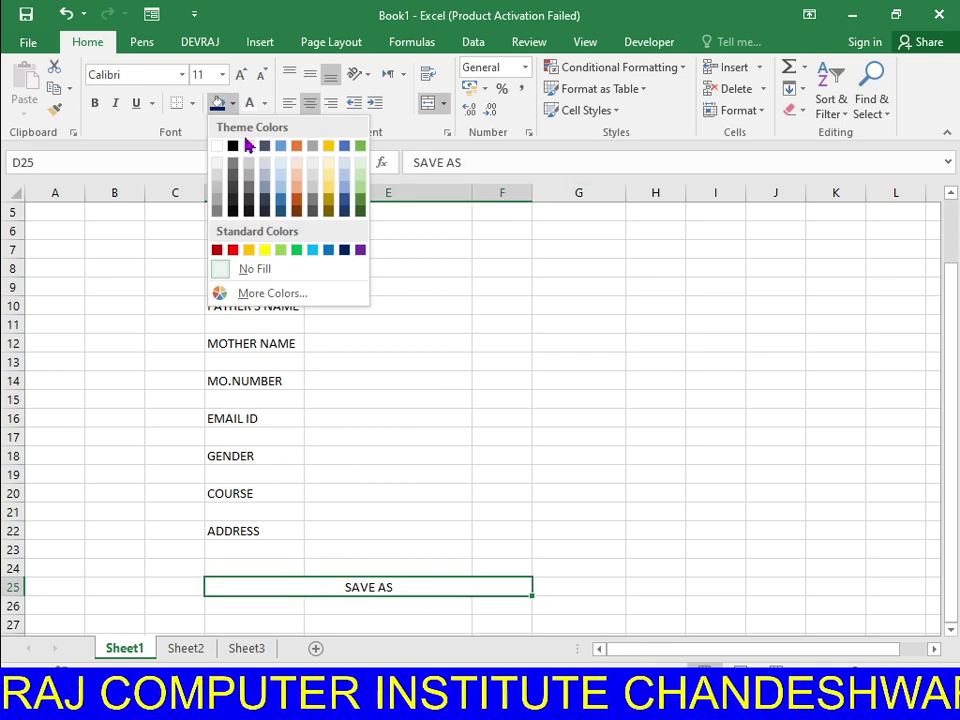
{"action": "left_click", "coordinate": [296, 175]}
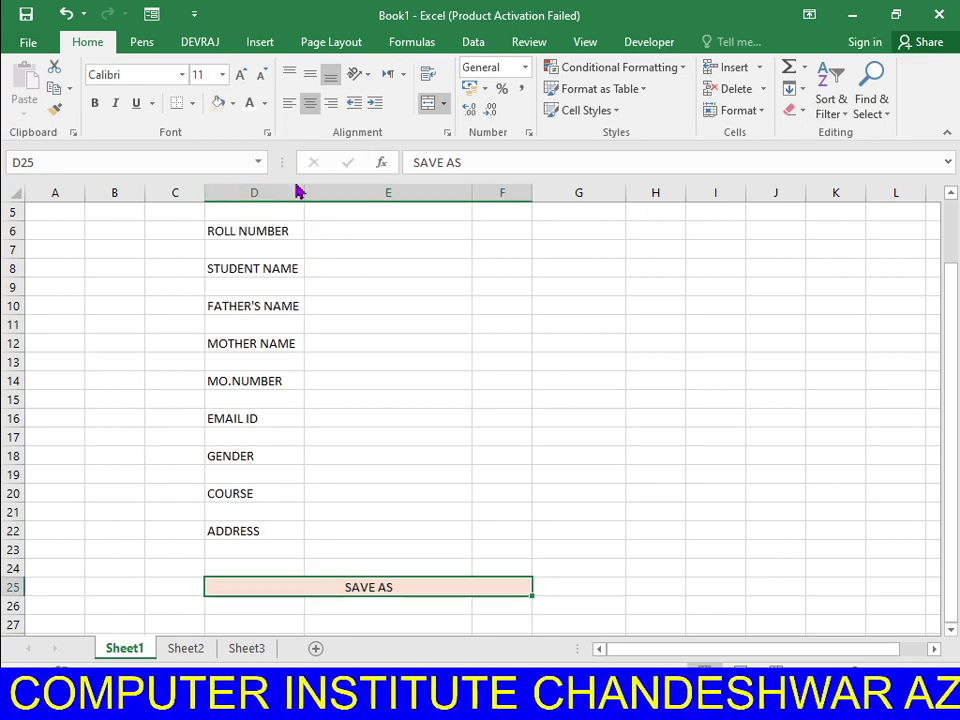
{"action": "scroll", "coordinate": [264, 476], "scroll_direction": "up", "scroll_amount": 1}
Step: Fill the nine label cells D6 through D22 light blue
{"action": "left_click", "coordinate": [248, 568]}
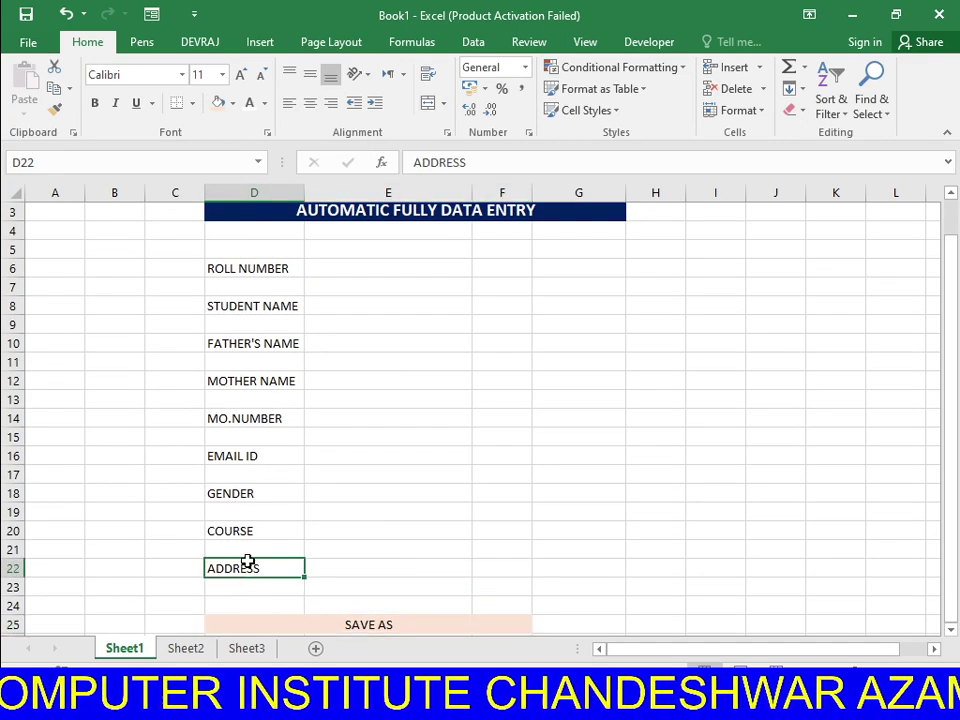
{"action": "left_click", "coordinate": [242, 528], "text": "ctrl"}
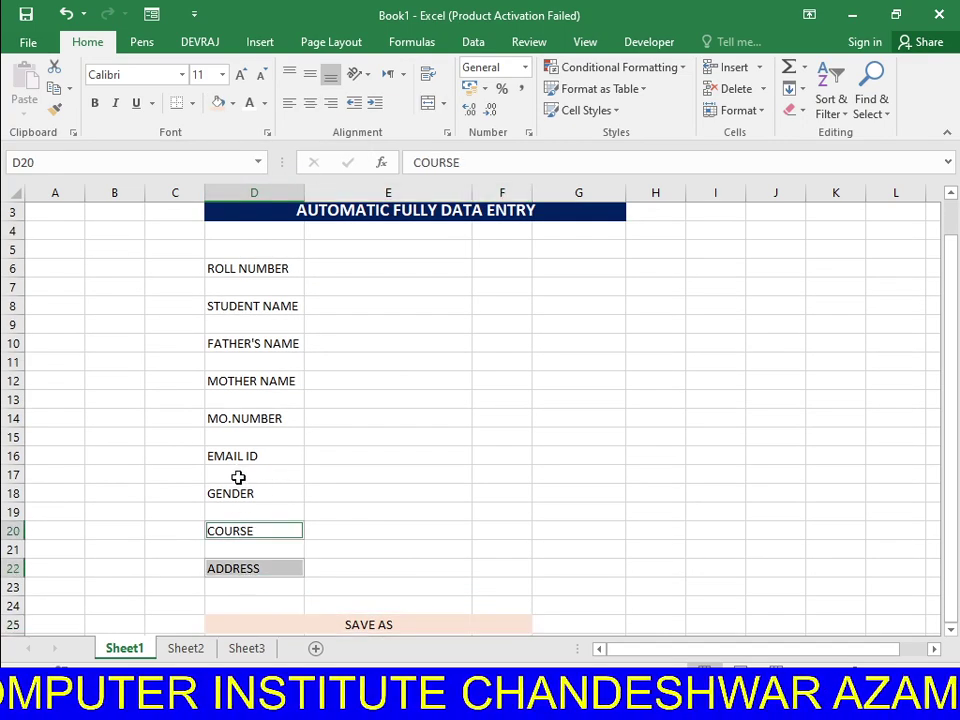
{"action": "left_click", "coordinate": [236, 269], "text": "ctrl"}
{"action": "left_click", "coordinate": [238, 304], "text": "ctrl"}
{"action": "left_click", "coordinate": [259, 345], "text": "ctrl"}
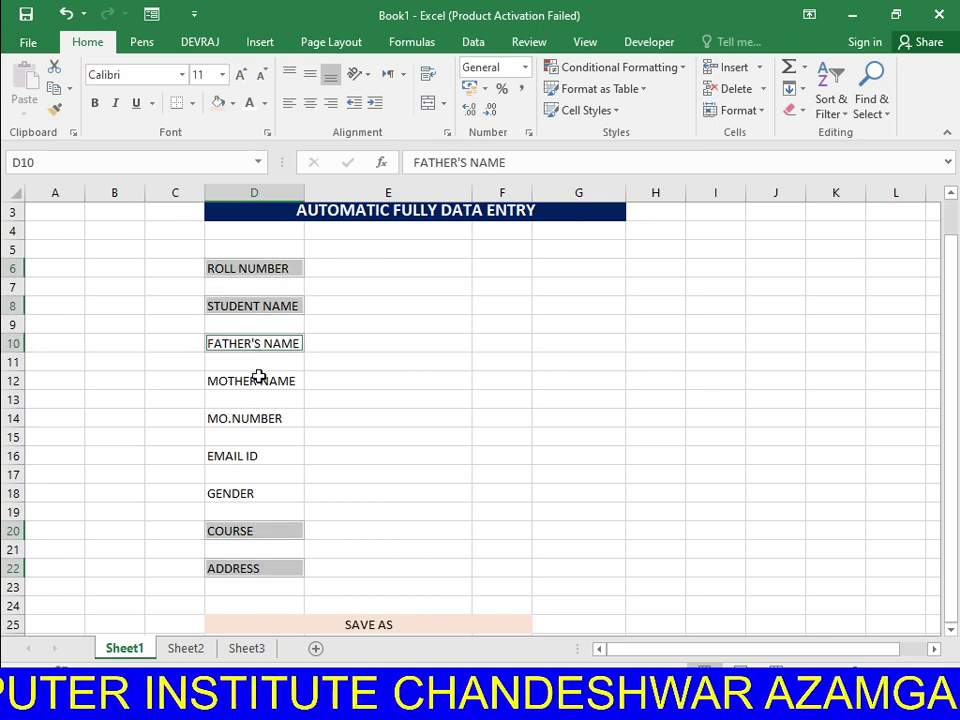
{"action": "left_click", "coordinate": [257, 380], "text": "ctrl"}
{"action": "left_click", "coordinate": [246, 420], "text": "ctrl"}
{"action": "left_click", "coordinate": [241, 455], "text": "ctrl"}
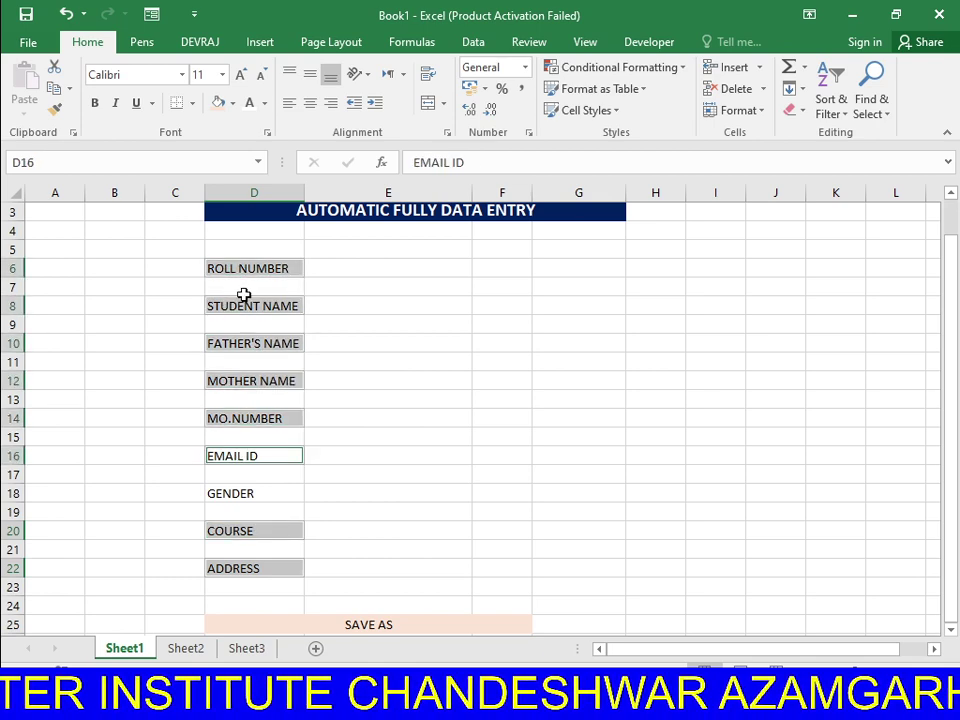
{"action": "left_click", "coordinate": [241, 494], "text": "ctrl"}
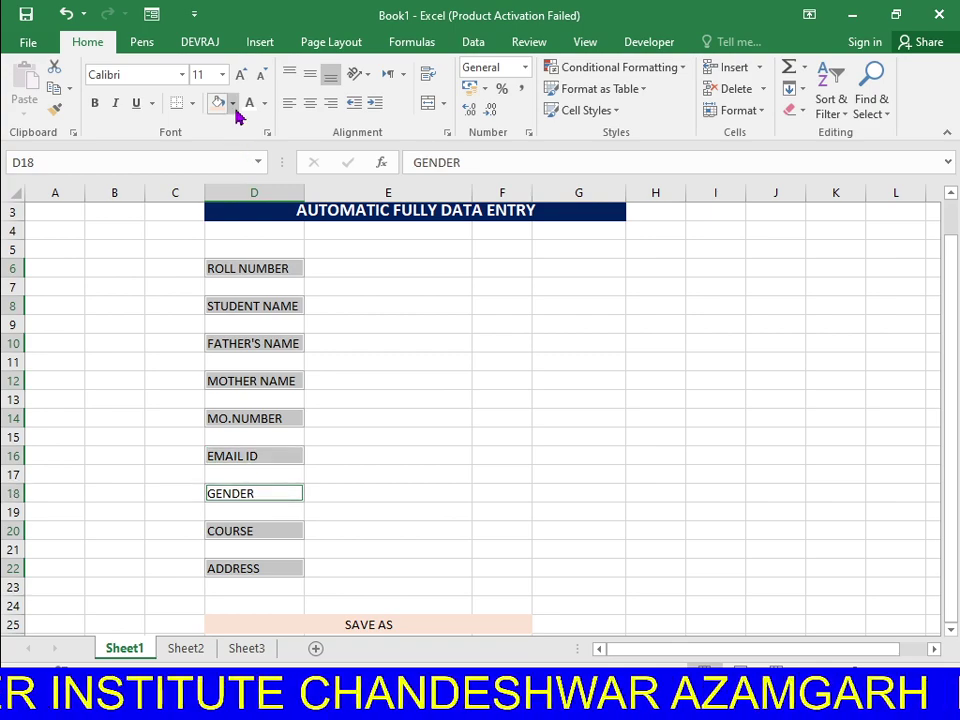
{"action": "left_click", "coordinate": [232, 103]}
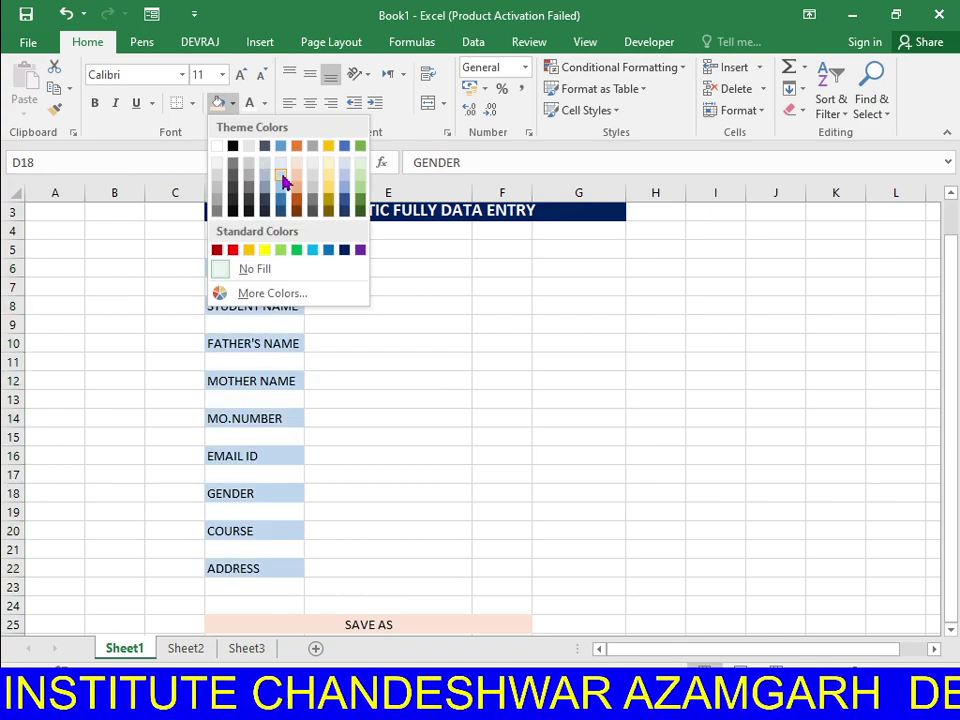
{"action": "left_click", "coordinate": [282, 178]}
{"action": "left_click", "coordinate": [533, 320]}
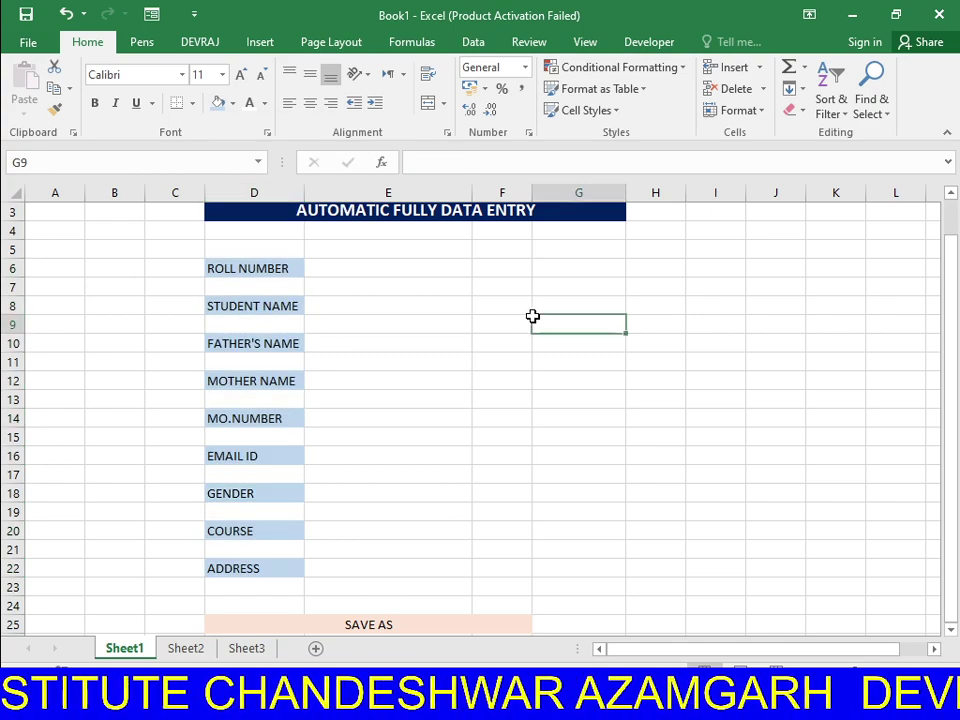
{"action": "scroll", "coordinate": [365, 281], "scroll_direction": "down", "scroll_amount": 1}
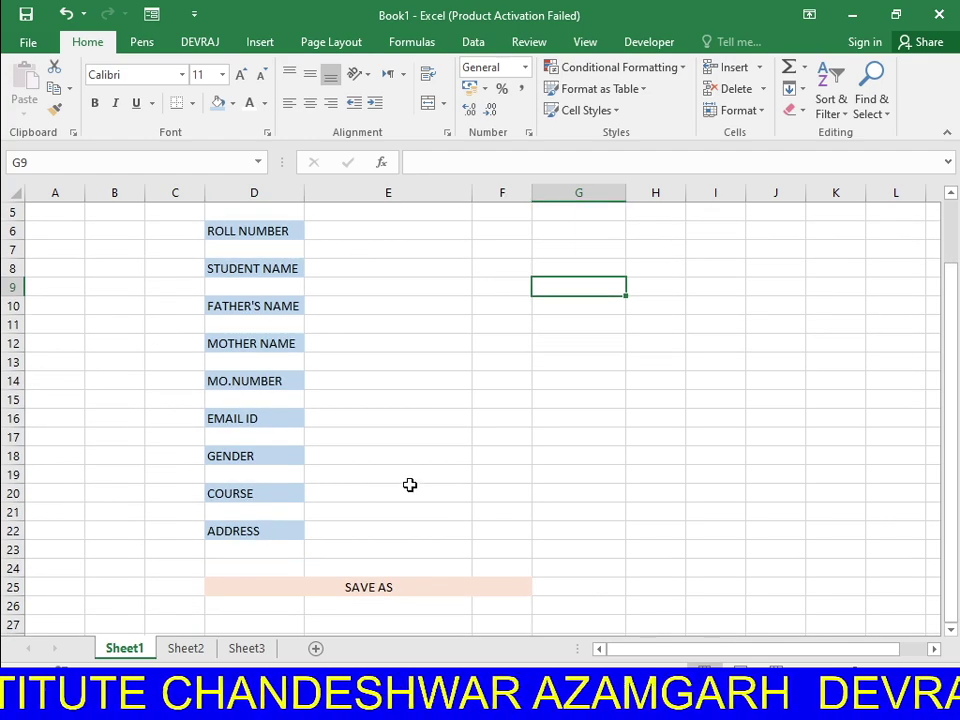
{"action": "scroll", "coordinate": [409, 484], "scroll_direction": "up", "scroll_amount": 1}
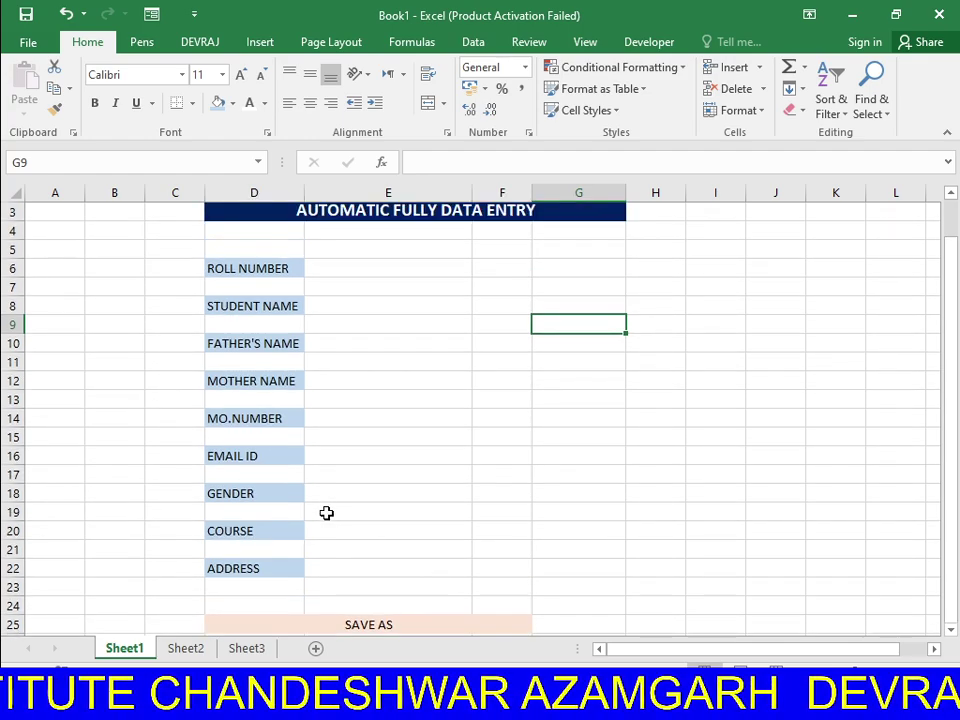
Step: Select entry cells E6, E8, E10, E12, E14, E16 and E22 together
{"action": "left_click", "coordinate": [349, 268]}
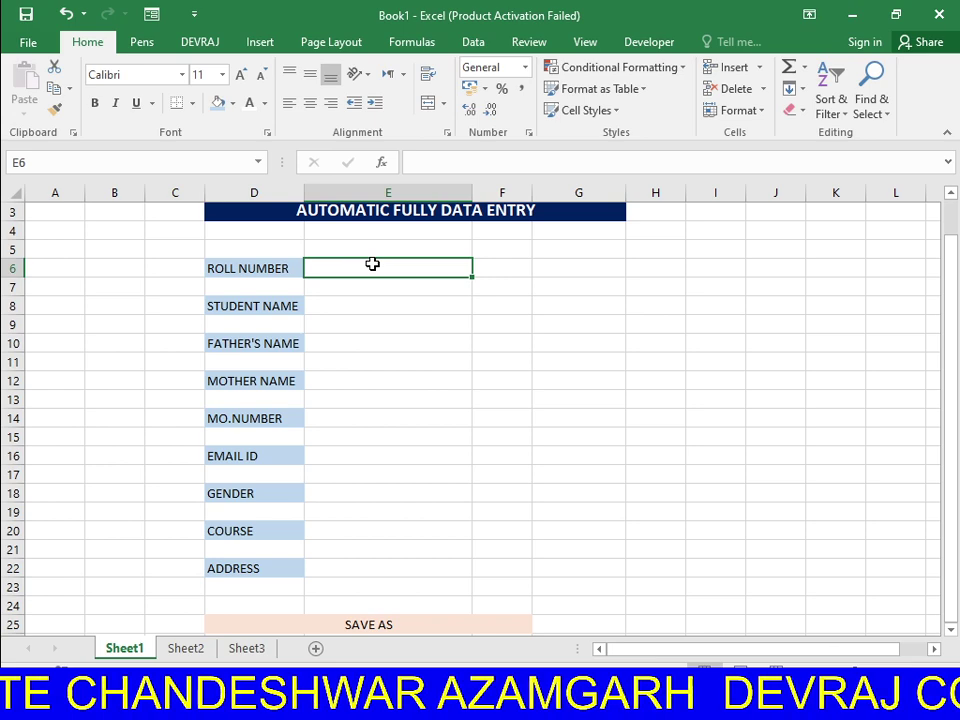
{"action": "left_click", "coordinate": [339, 305]}
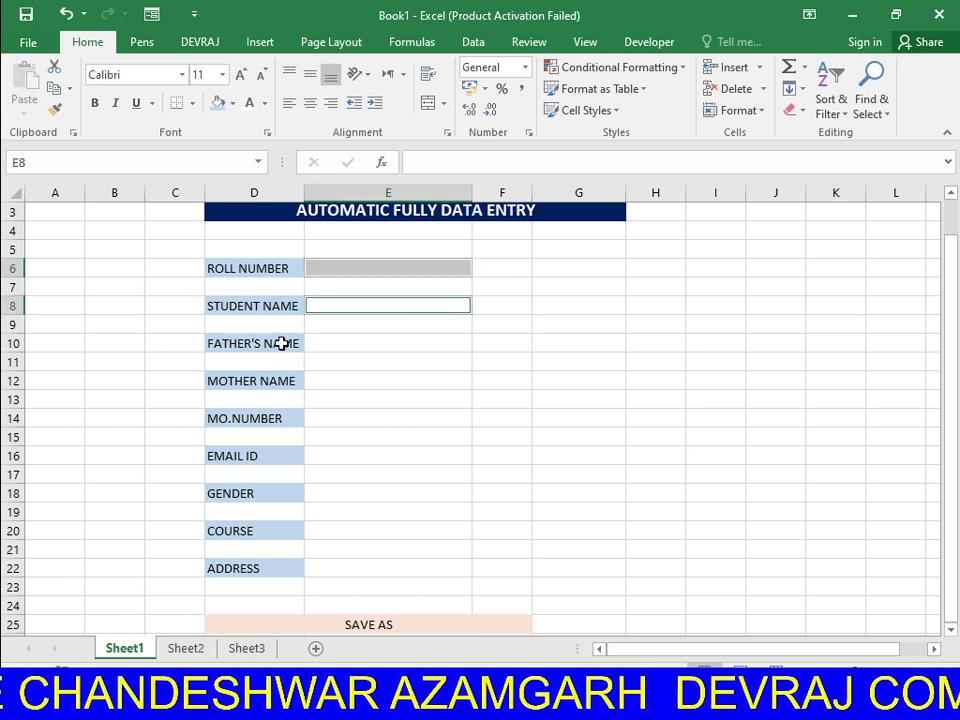
{"action": "left_click", "coordinate": [321, 343]}
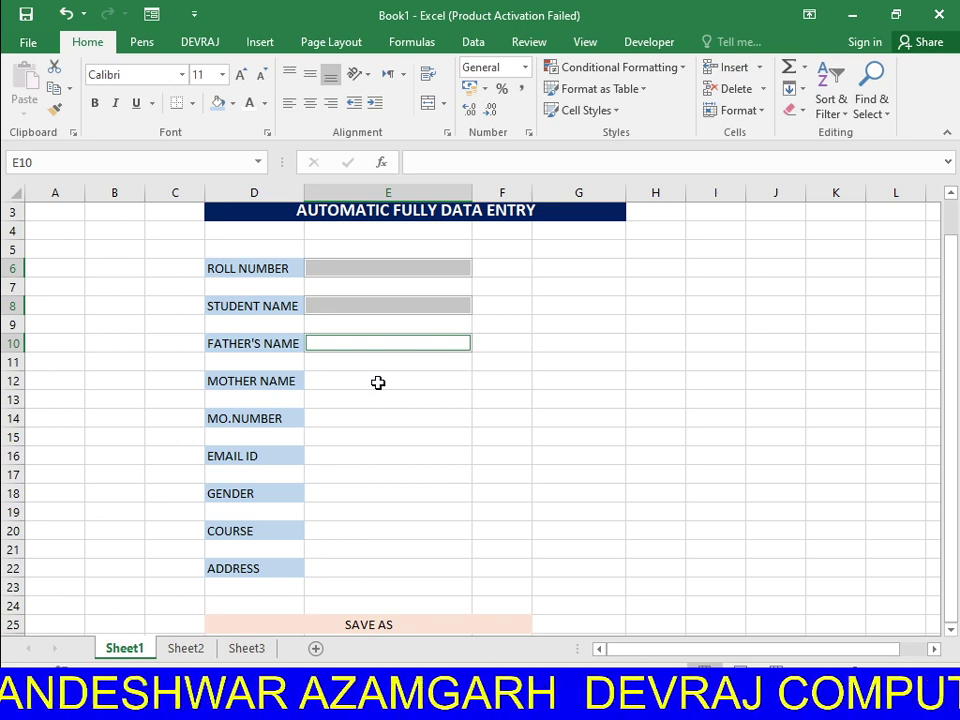
{"action": "left_click", "coordinate": [378, 382]}
{"action": "left_click", "coordinate": [358, 420]}
{"action": "left_click", "coordinate": [325, 455]}
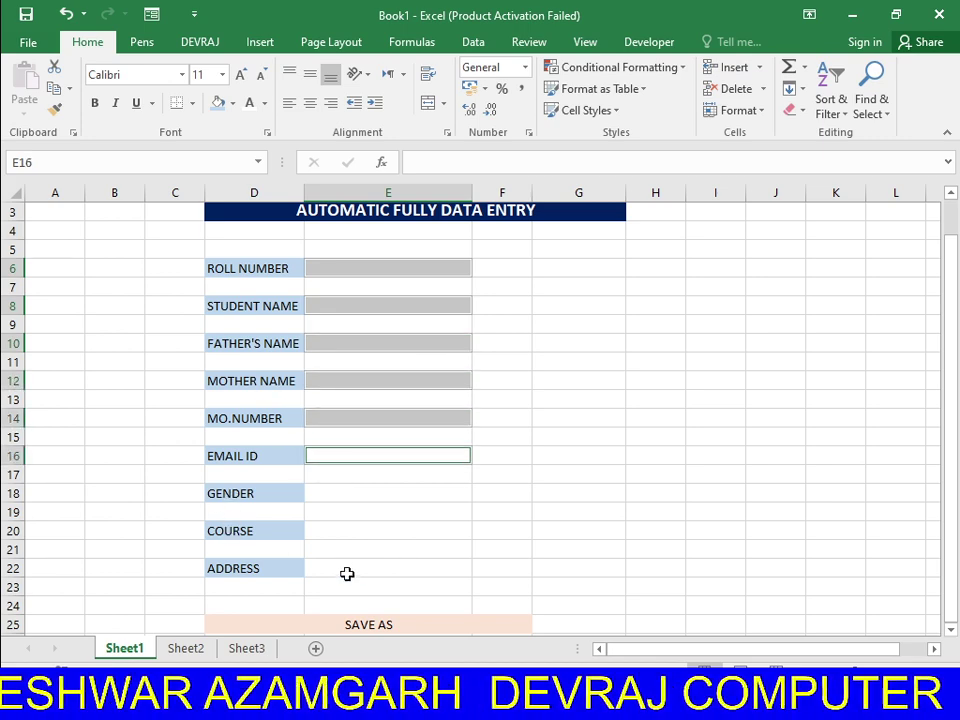
{"action": "left_click", "coordinate": [377, 569]}
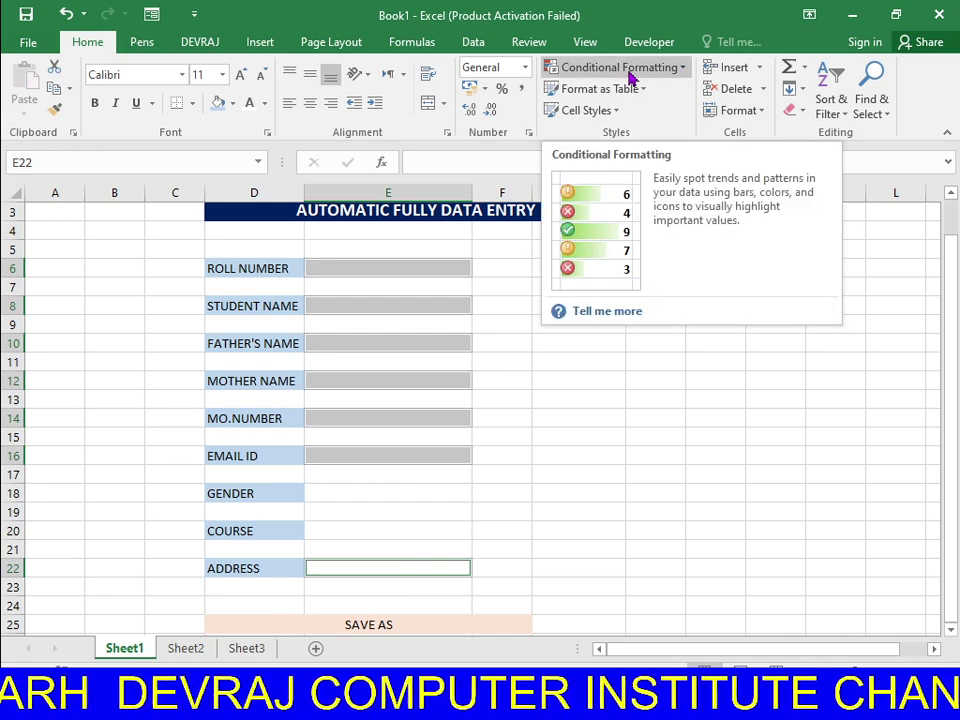
Step: Add a Blanks conditional formatting rule giving empty entry cells a light peach fill
{"action": "left_click", "coordinate": [630, 78]}
{"action": "mouse_move", "coordinate": [575, 110]}
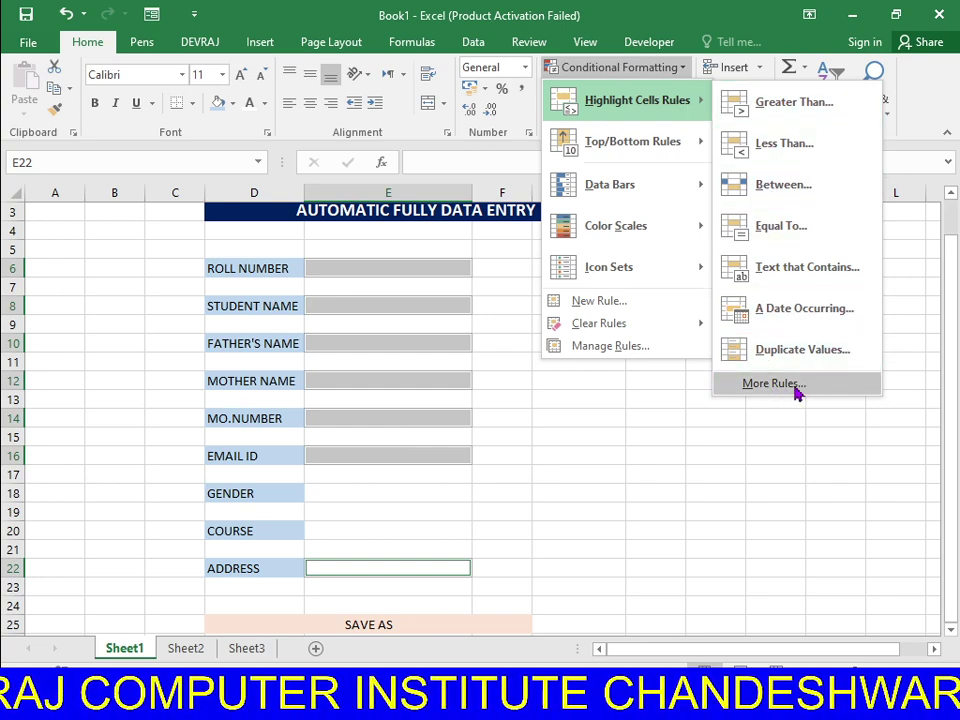
{"action": "left_click", "coordinate": [797, 385]}
{"action": "mouse_move", "coordinate": [396, 140]}
{"action": "left_mouse_down"}
{"action": "mouse_move", "coordinate": [690, 133]}
{"action": "mouse_move", "coordinate": [617, 122]}
{"action": "left_mouse_up"}
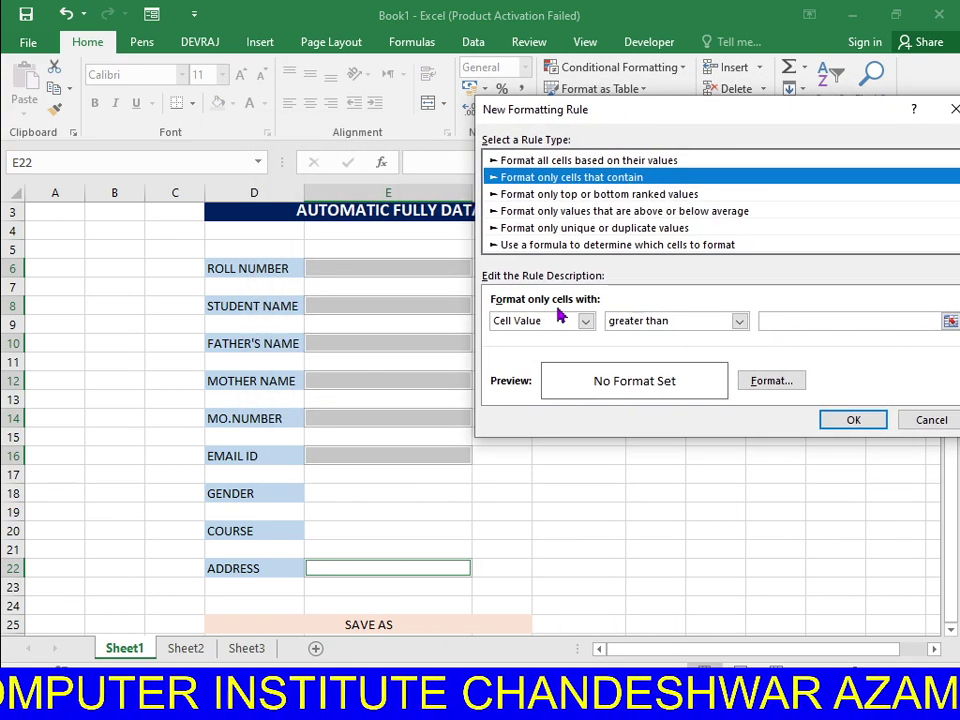
{"action": "left_click", "coordinate": [587, 321]}
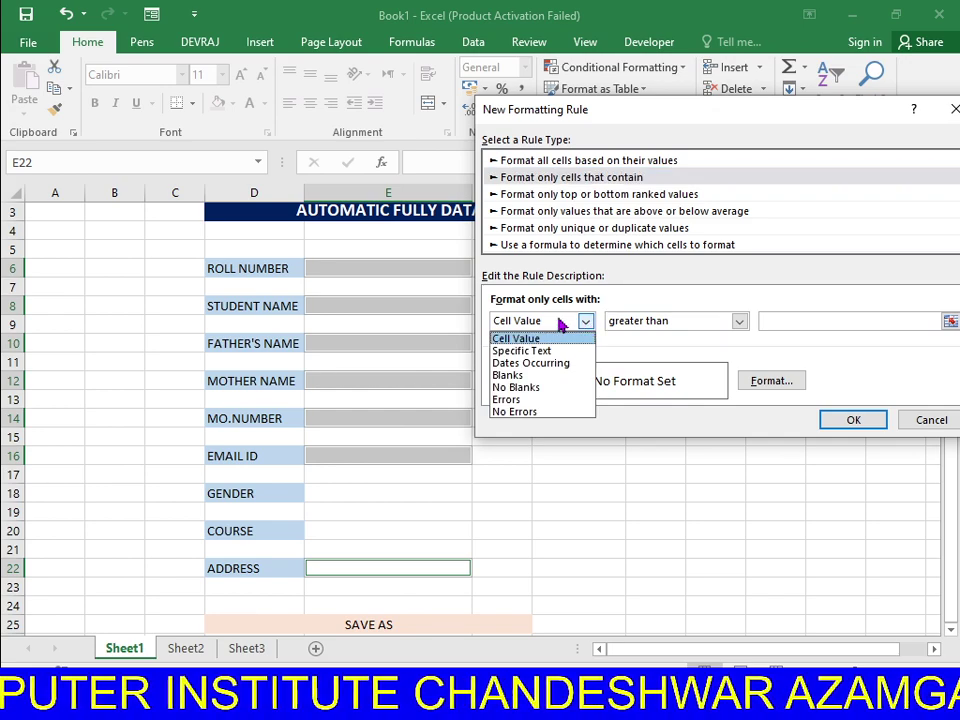
{"action": "left_click", "coordinate": [507, 375]}
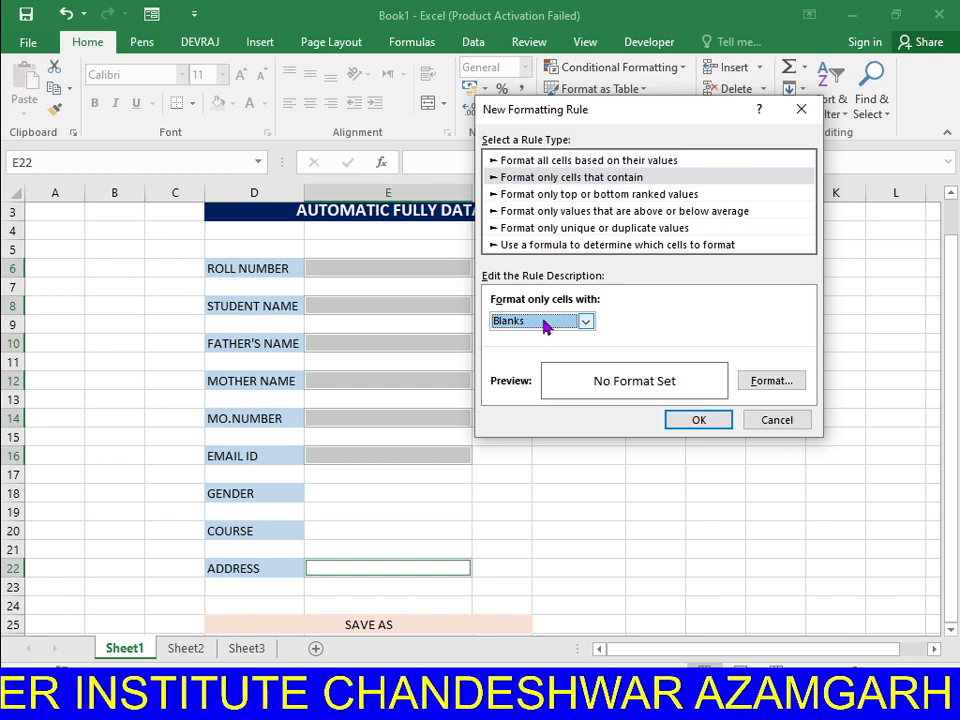
{"action": "left_click", "coordinate": [781, 390]}
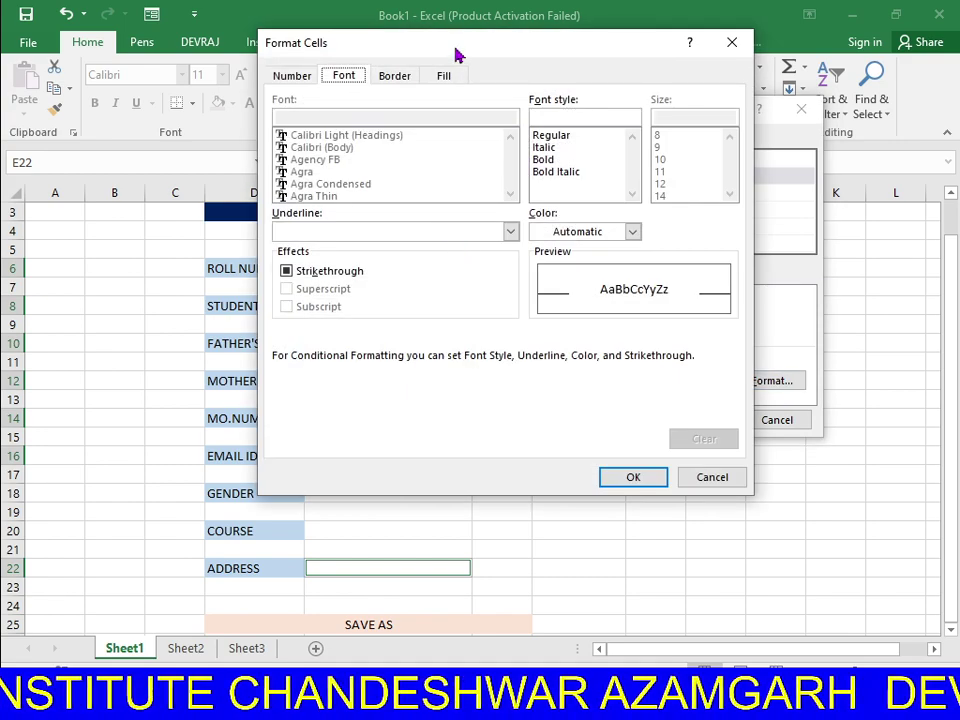
{"action": "left_click_drag", "start_coordinate": [454, 48], "coordinate": [582, 39]}
{"action": "left_click", "coordinate": [573, 70]}
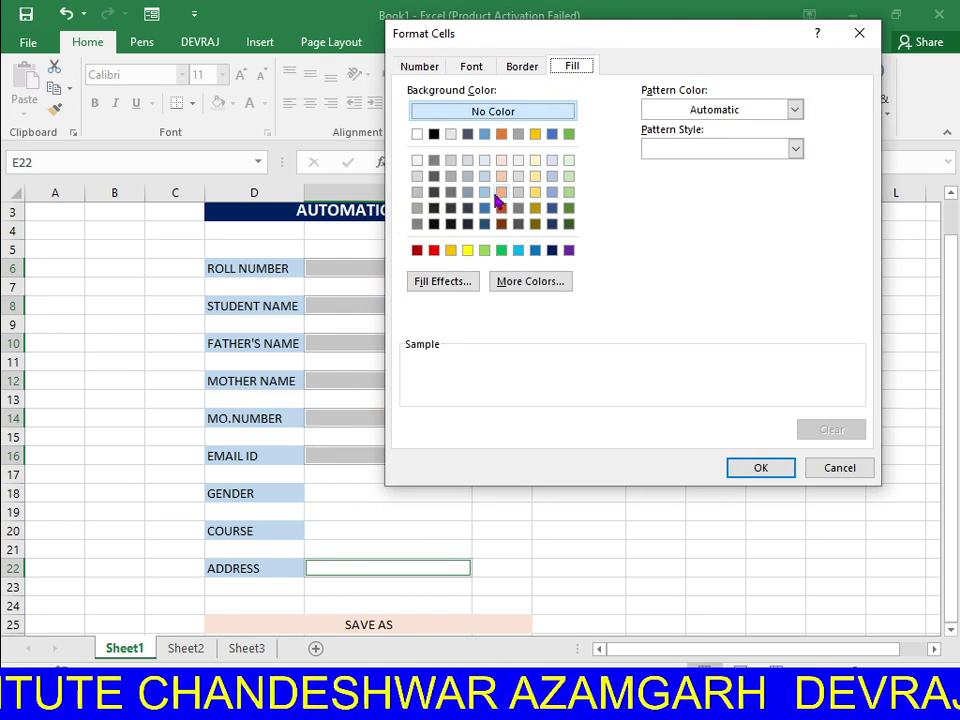
{"action": "left_click", "coordinate": [501, 162]}
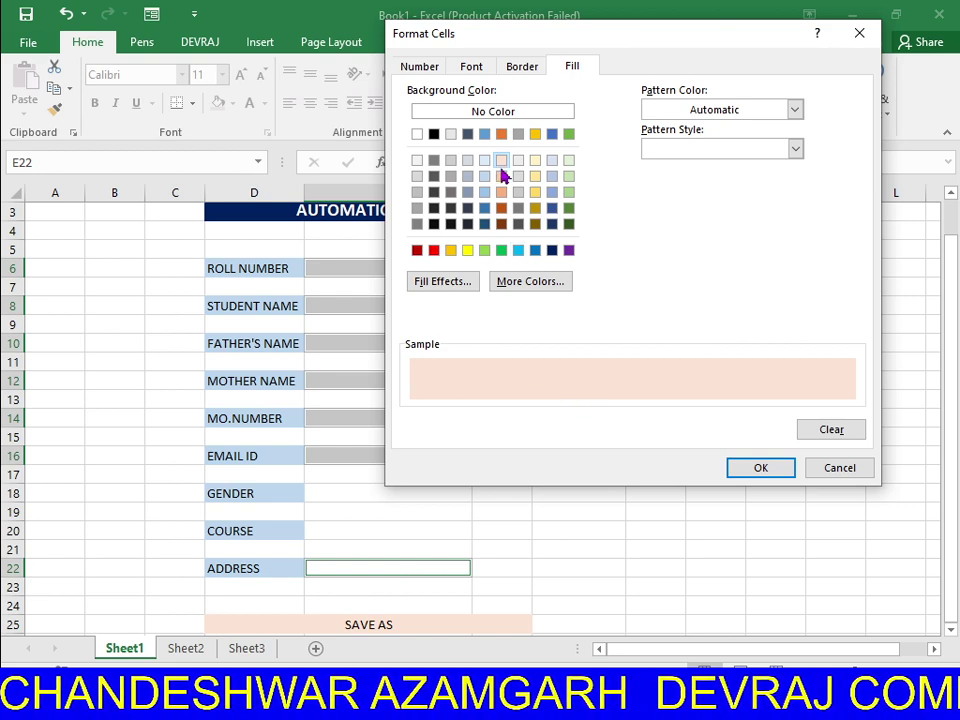
{"action": "left_click", "coordinate": [765, 474]}
{"action": "left_click", "coordinate": [690, 424]}
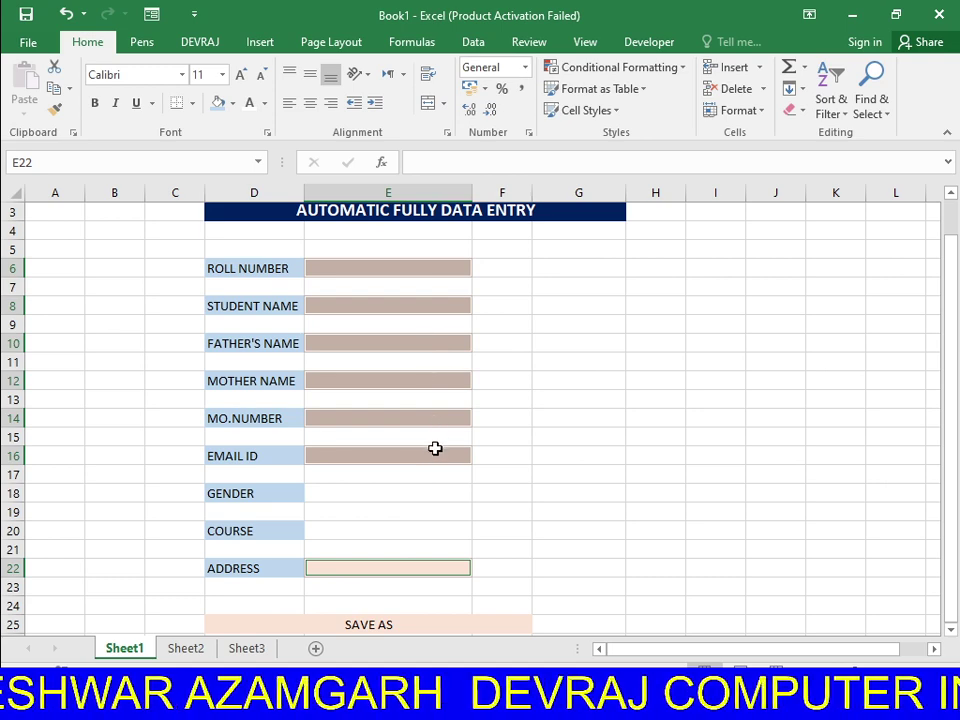
Step: Add a No Blanks conditional formatting rule with light orange fill and bold text
{"action": "left_click", "coordinate": [688, 79]}
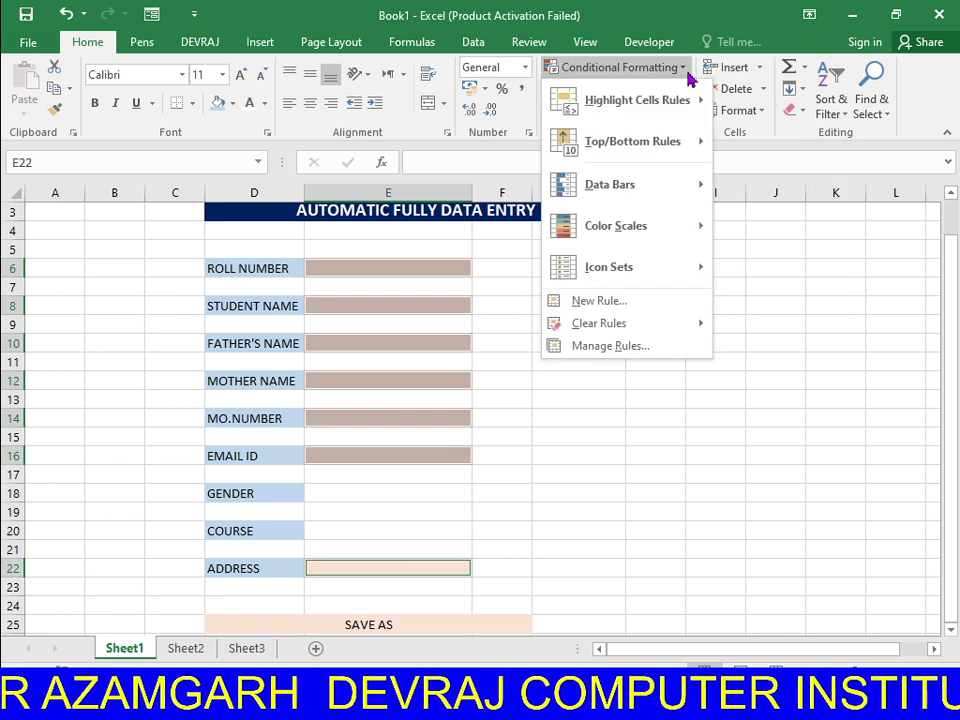
{"action": "mouse_move", "coordinate": [667, 112]}
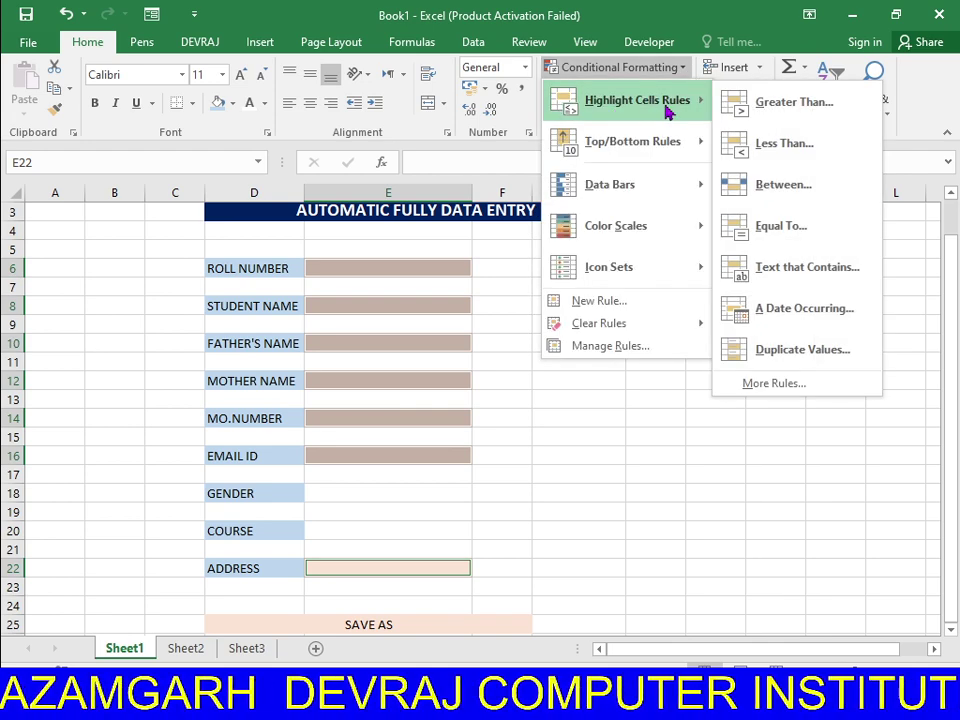
{"action": "left_click", "coordinate": [768, 397]}
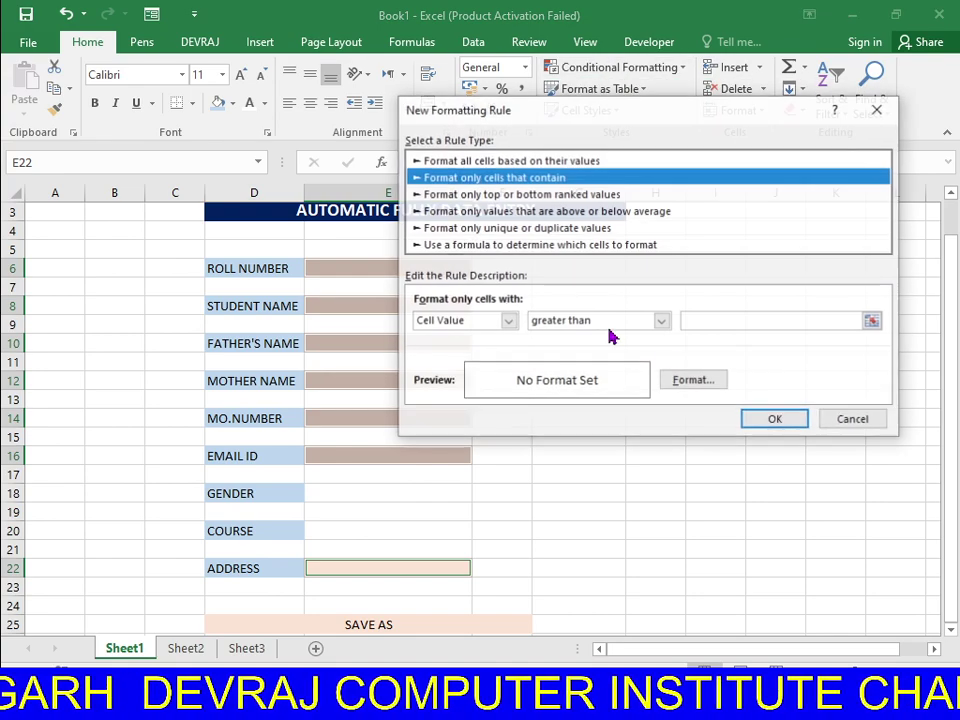
{"action": "left_click_drag", "start_coordinate": [635, 125], "coordinate": [670, 89]}
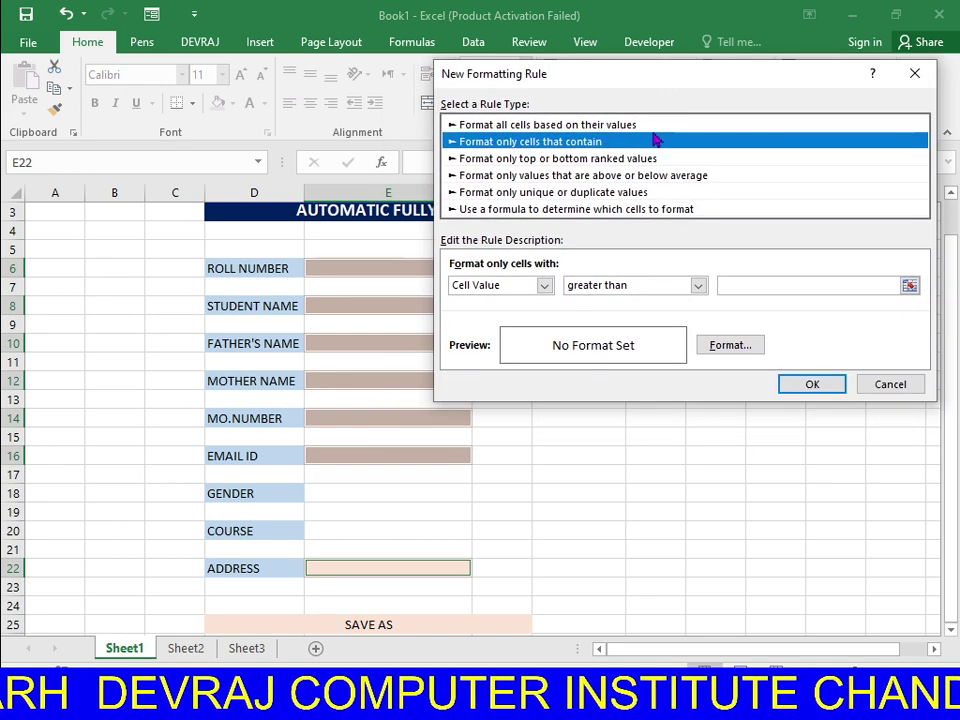
{"action": "left_click", "coordinate": [545, 288]}
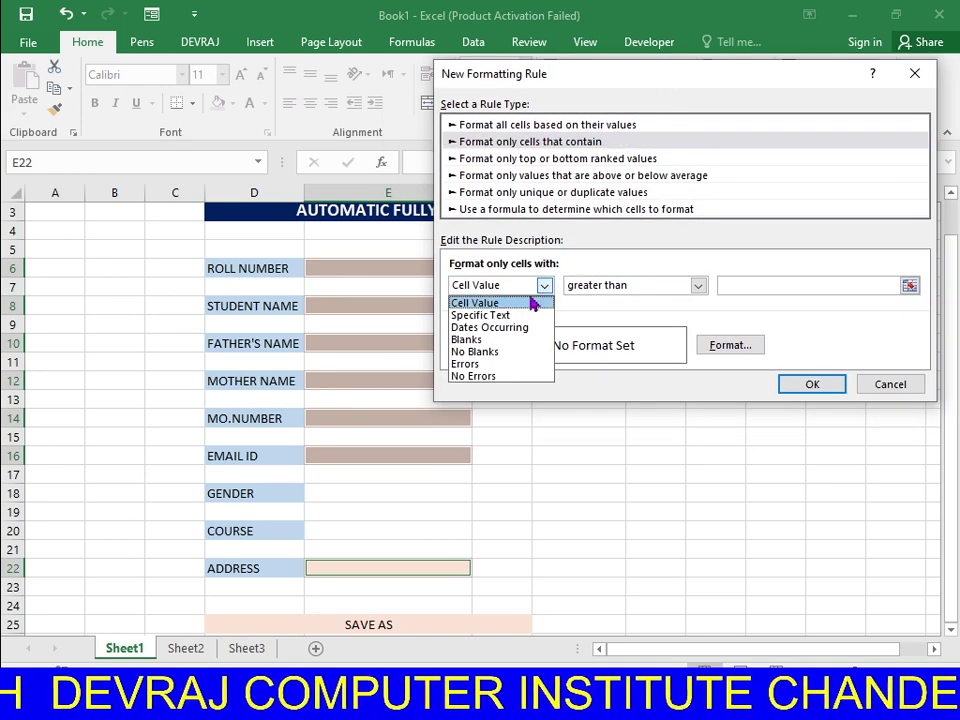
{"action": "left_click", "coordinate": [498, 358]}
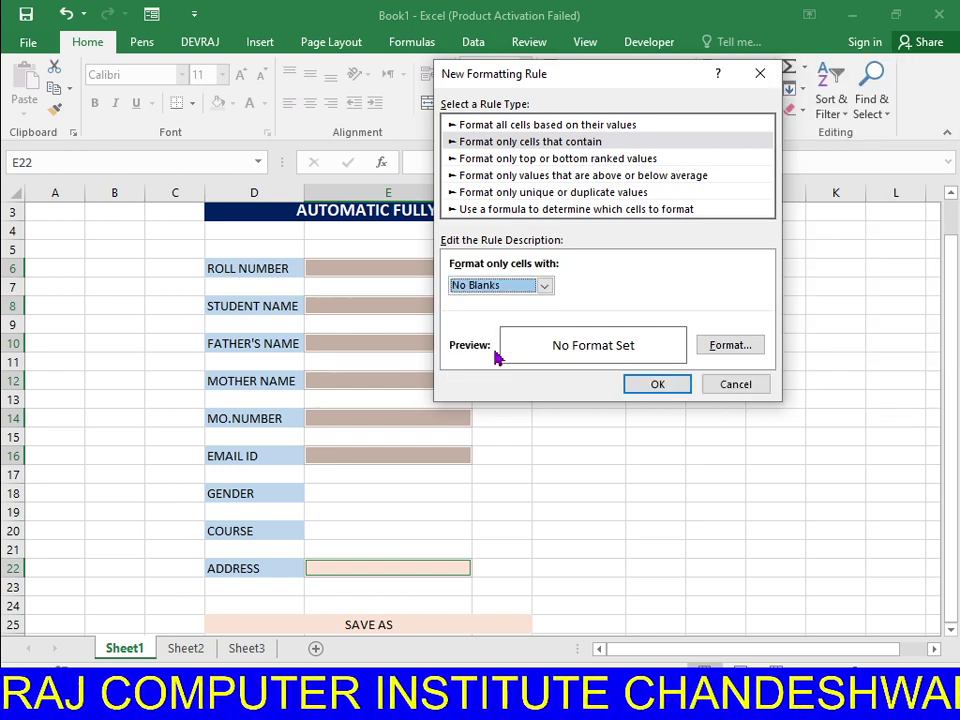
{"action": "left_click", "coordinate": [724, 347]}
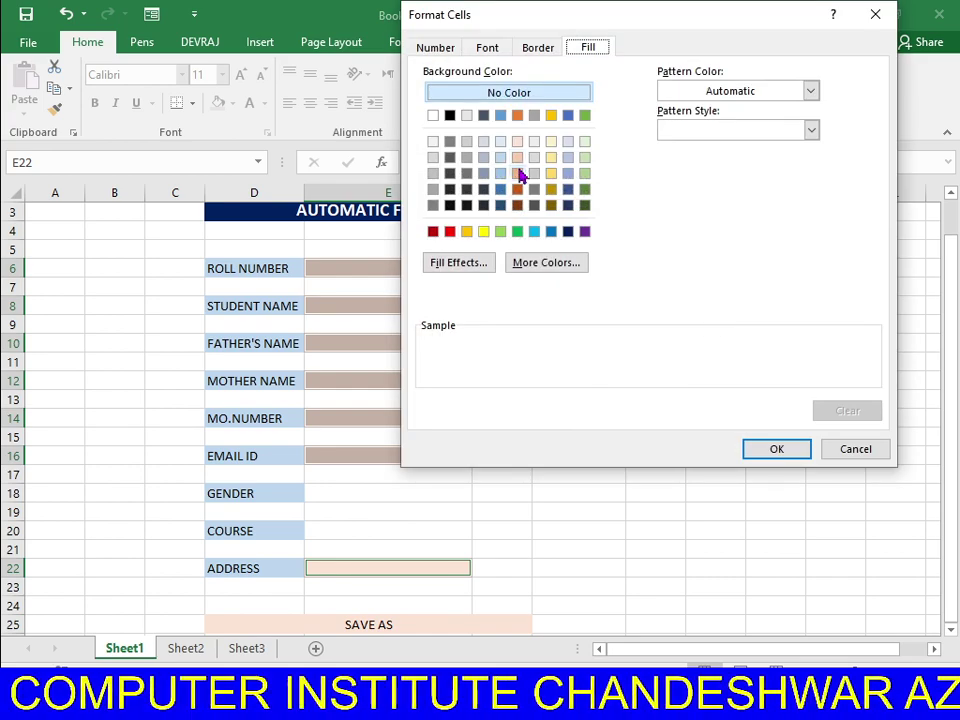
{"action": "left_click", "coordinate": [518, 158]}
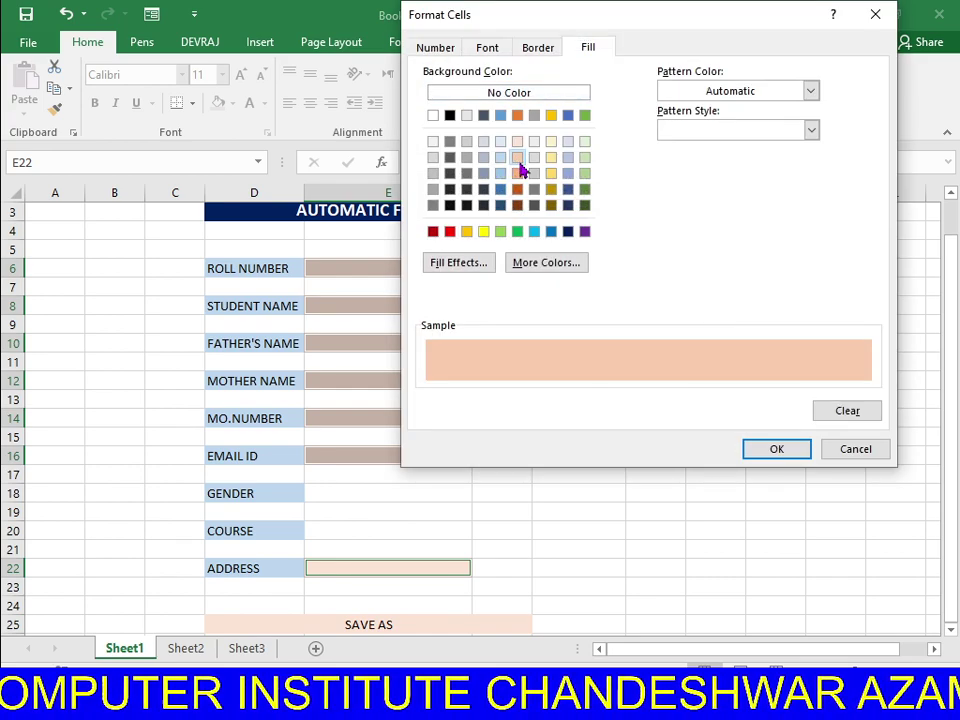
{"action": "left_click", "coordinate": [492, 54]}
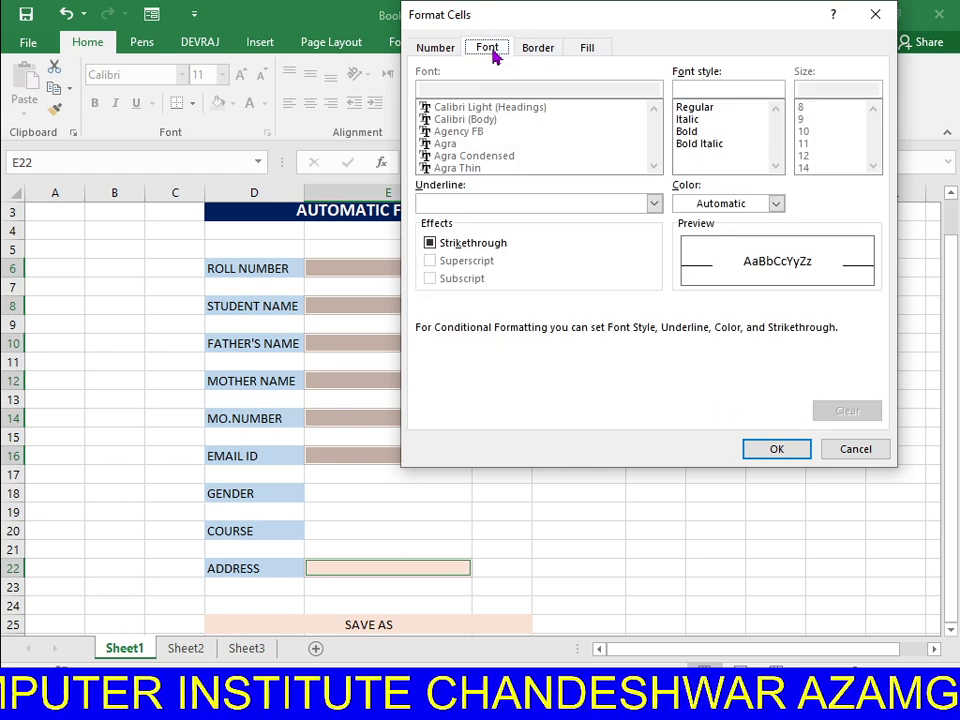
{"action": "left_click", "coordinate": [687, 131]}
{"action": "left_click", "coordinate": [779, 449]}
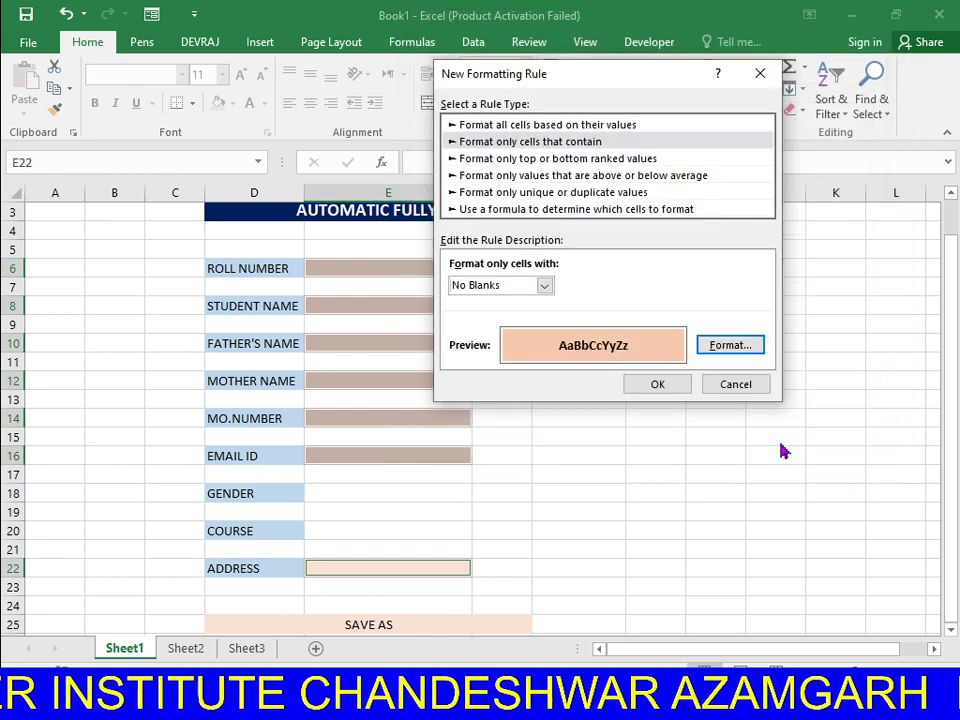
{"action": "left_click", "coordinate": [669, 391]}
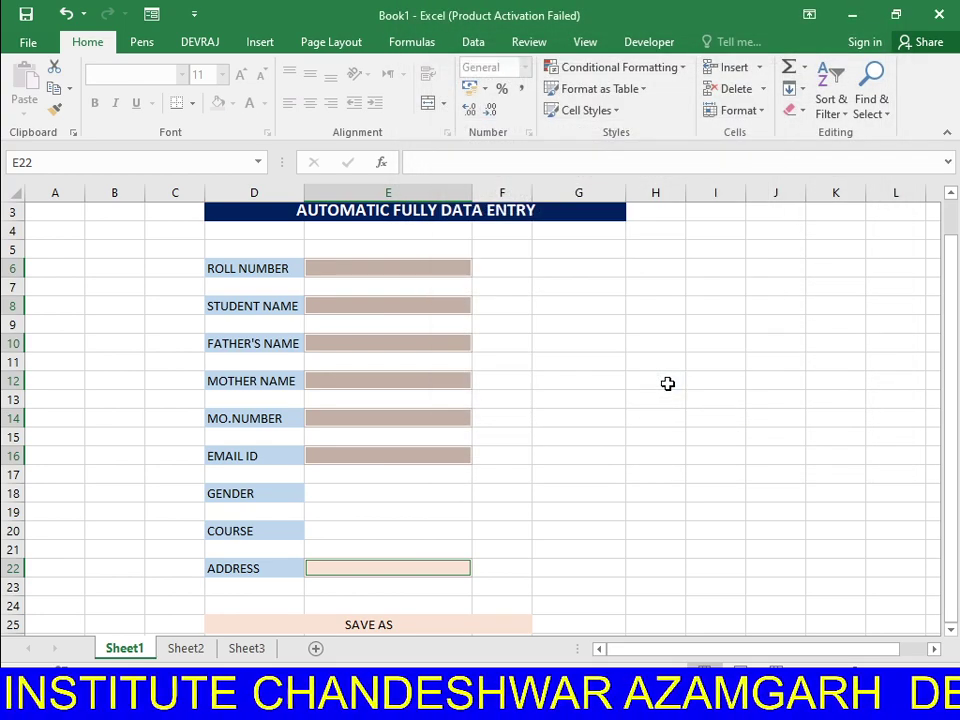
{"action": "left_click", "coordinate": [581, 327]}
{"action": "left_click", "coordinate": [343, 263]}
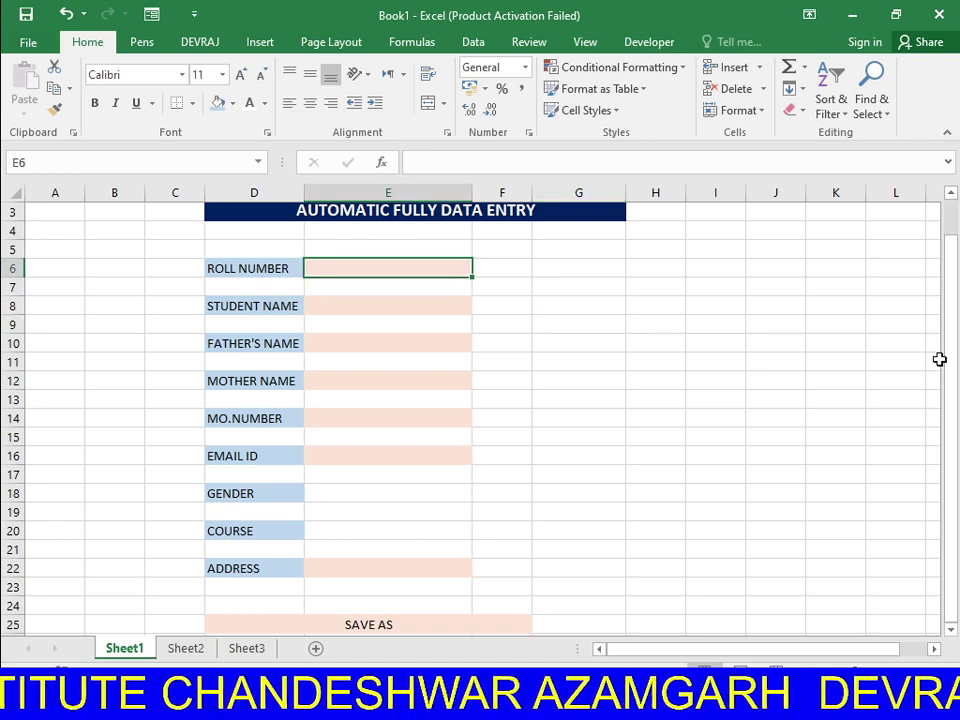
{"action": "type", "text": "101"}
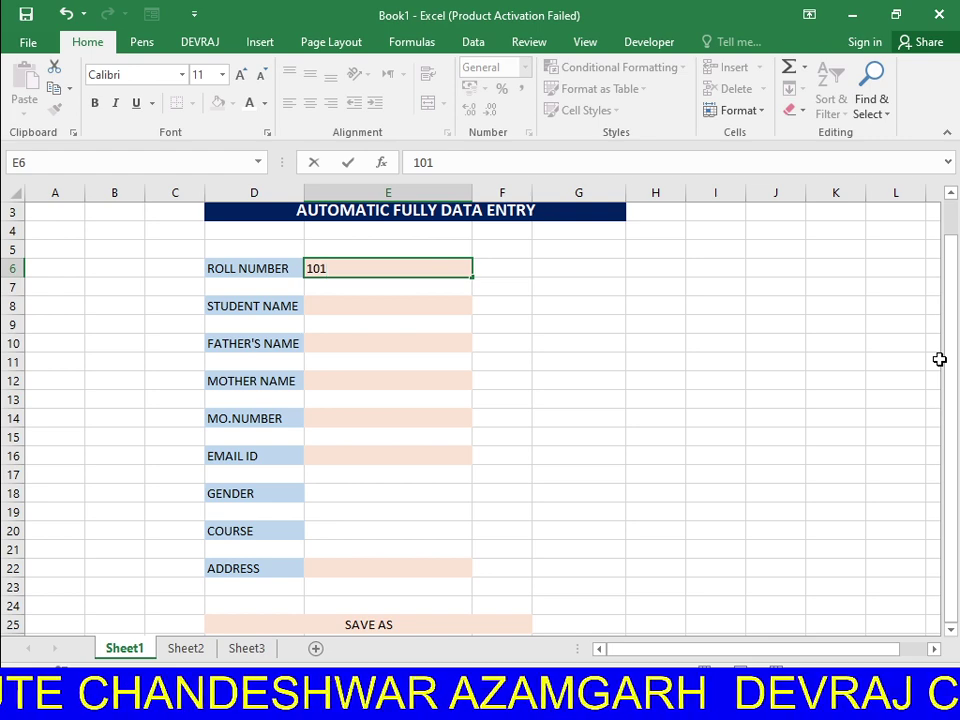
{"action": "key", "text": "Return"}
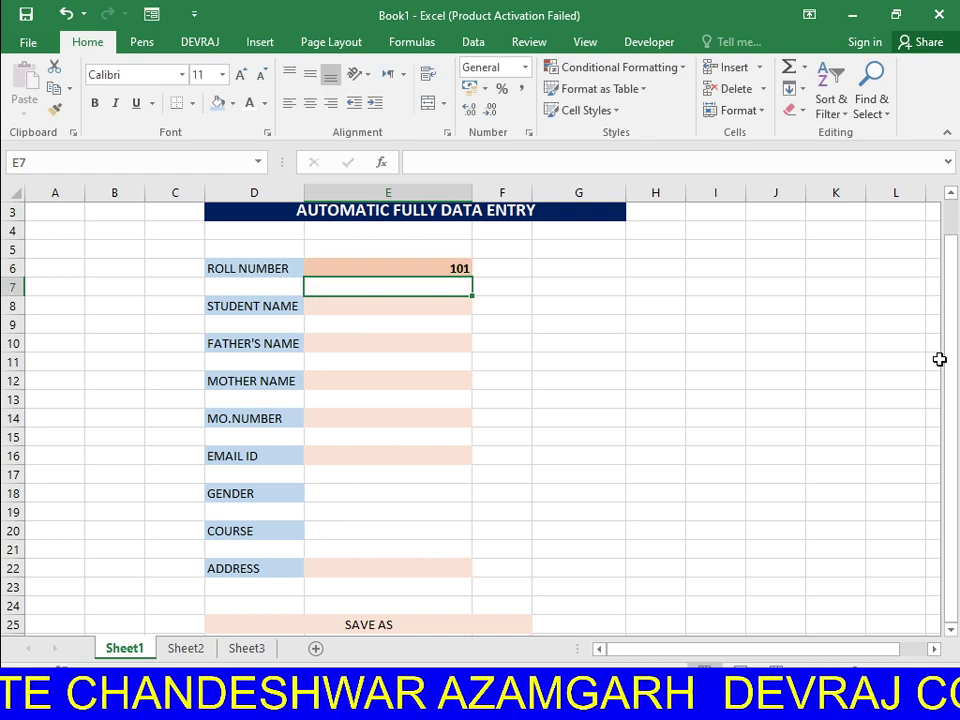
{"action": "left_click", "coordinate": [433, 267]}
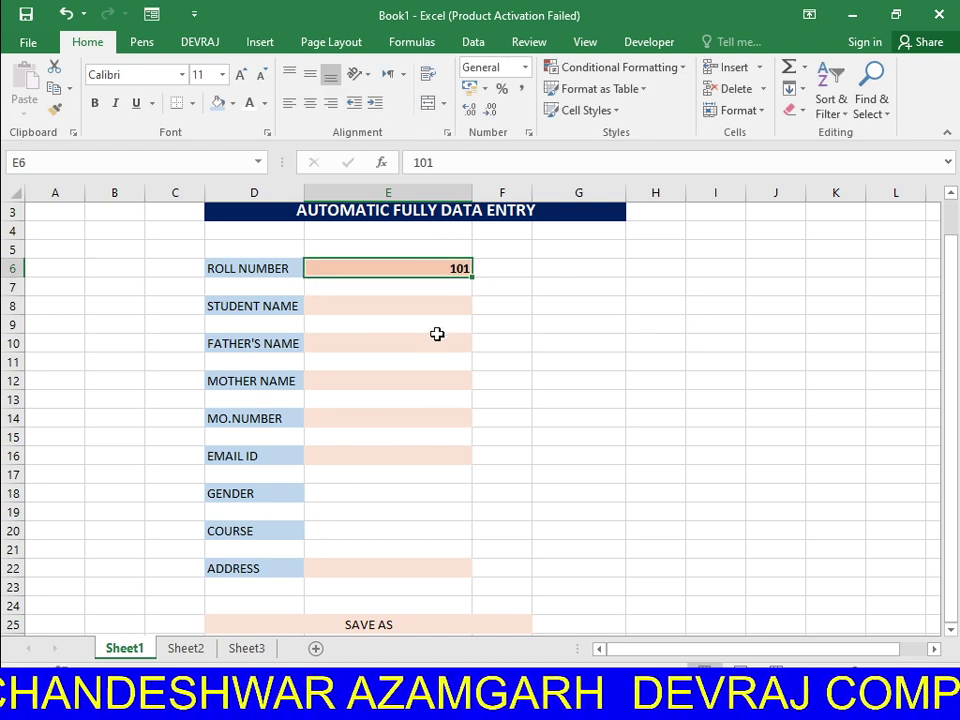
{"action": "left_click", "coordinate": [416, 306]}
{"action": "type", "text": "GFH"}
{"action": "left_click", "coordinate": [540, 326]}
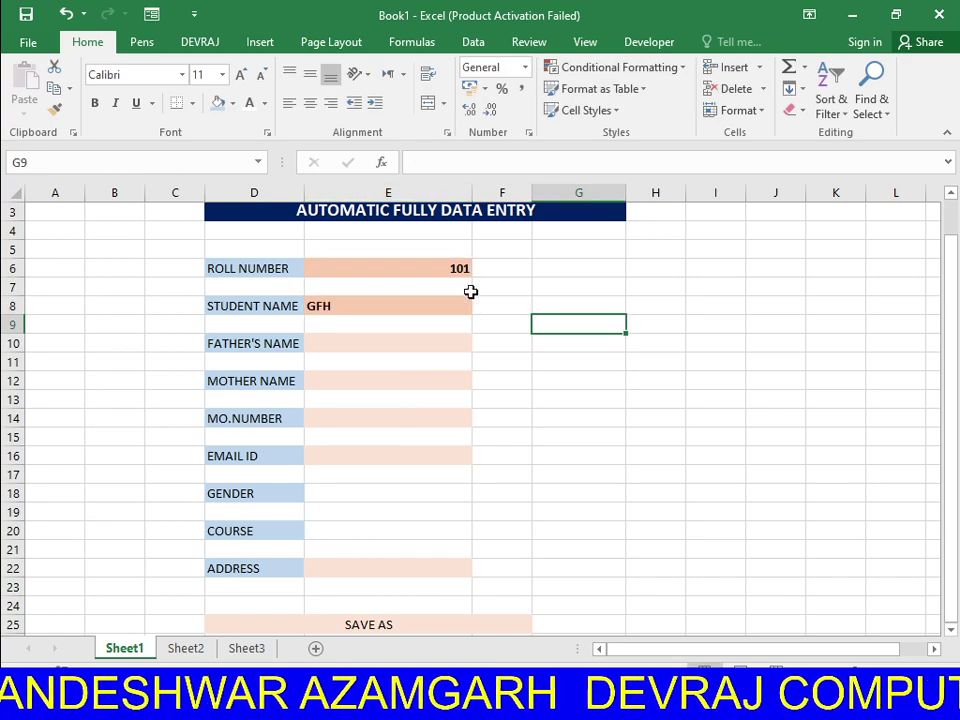
{"action": "left_click_drag", "start_coordinate": [440, 268], "coordinate": [439, 330]}
{"action": "key", "text": "Delete"}
{"action": "left_click", "coordinate": [604, 305]}
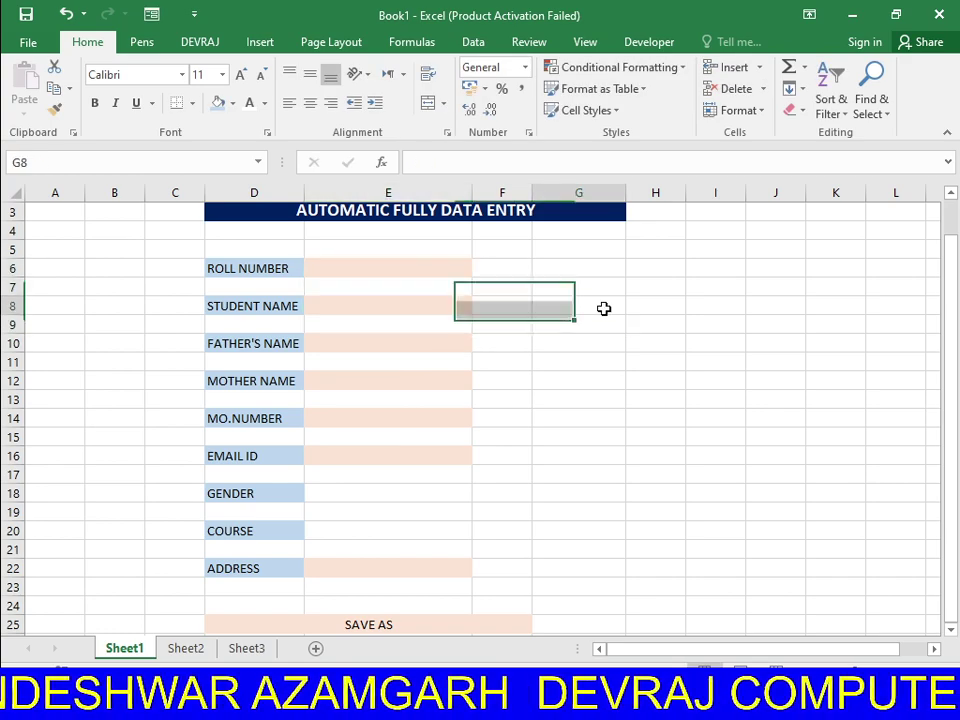
Step: Enter =IF(E6="","","P") in F6 so P appears only when the roll number is filled
{"action": "left_click", "coordinate": [501, 269]}
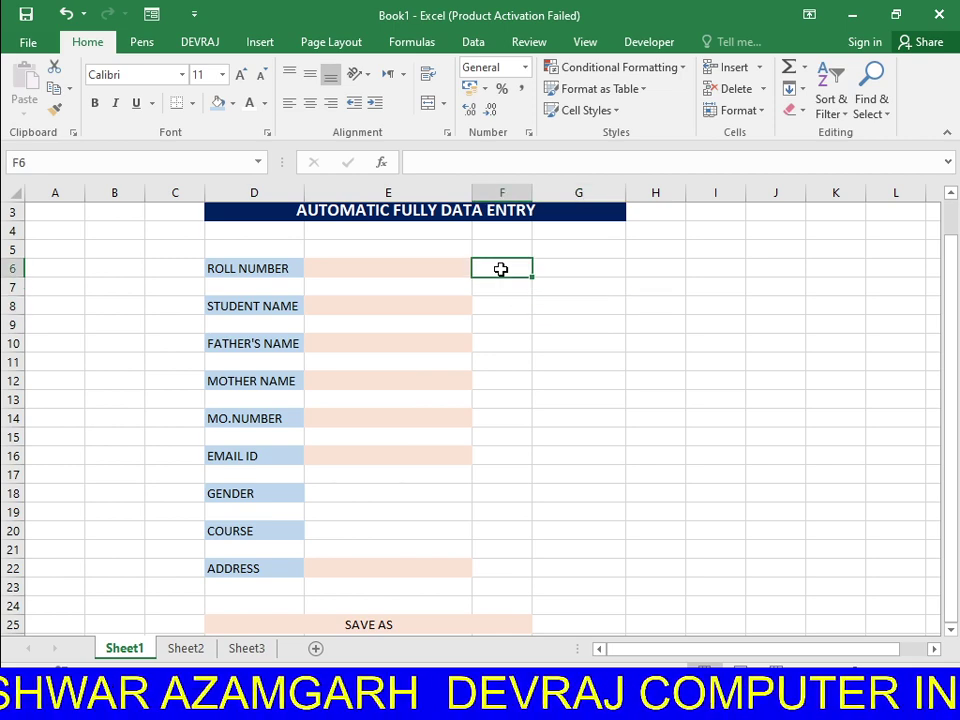
{"action": "type", "text": "="}
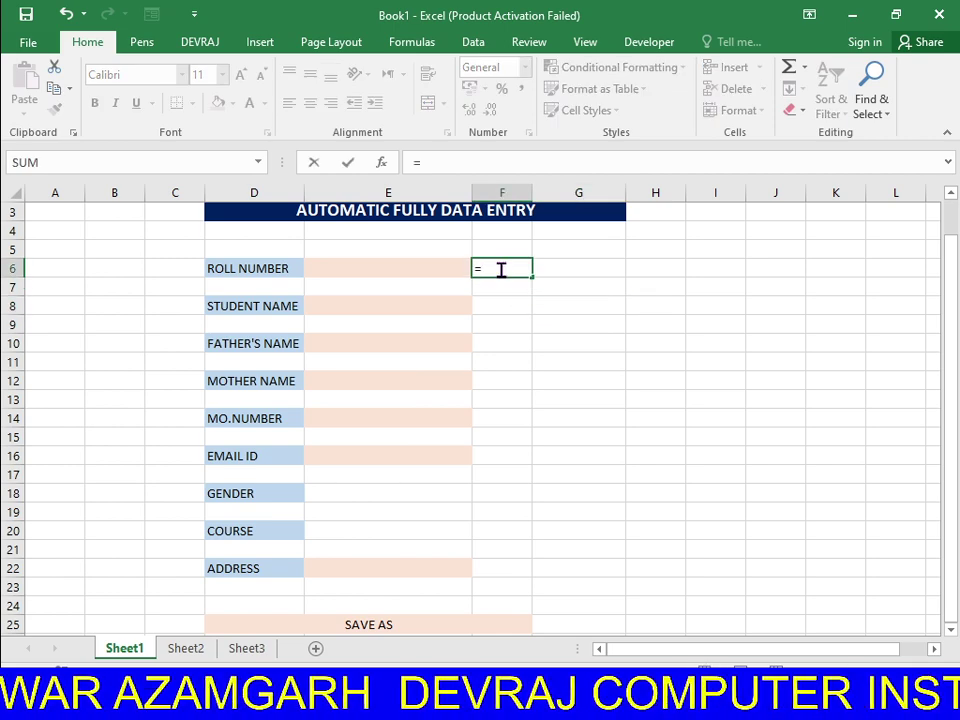
{"action": "type", "text": "IF"}
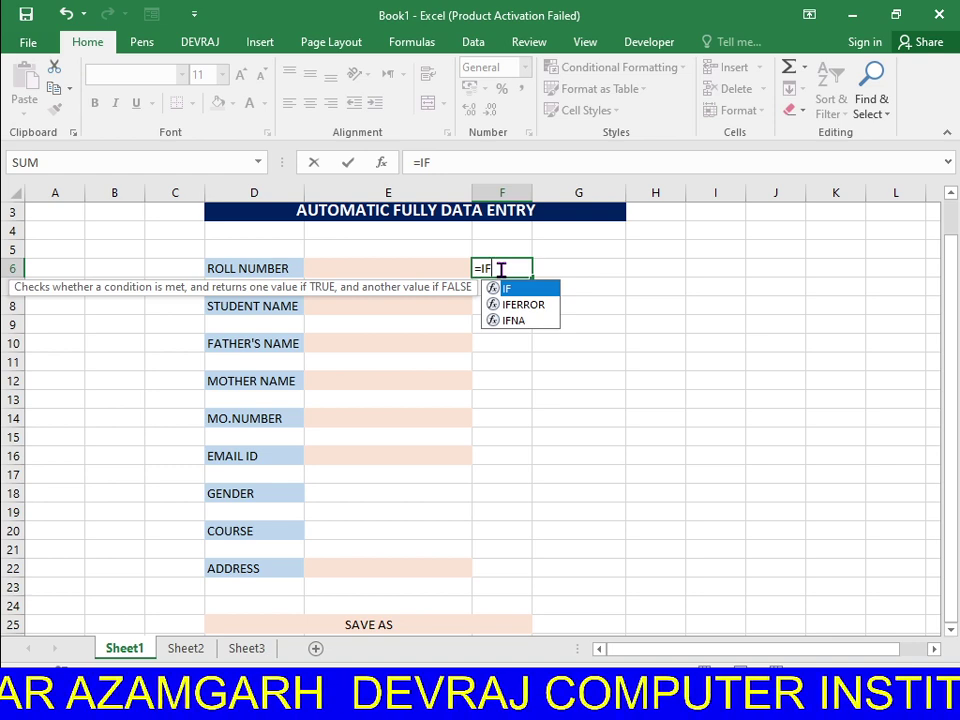
{"action": "type", "text": "("}
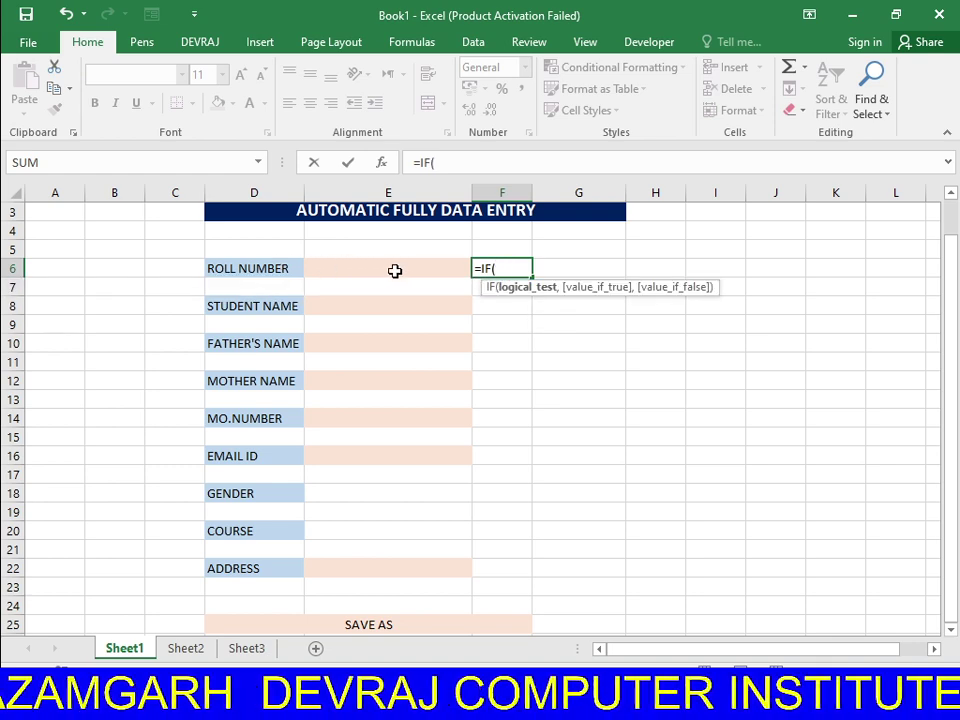
{"action": "left_click", "coordinate": [395, 271]}
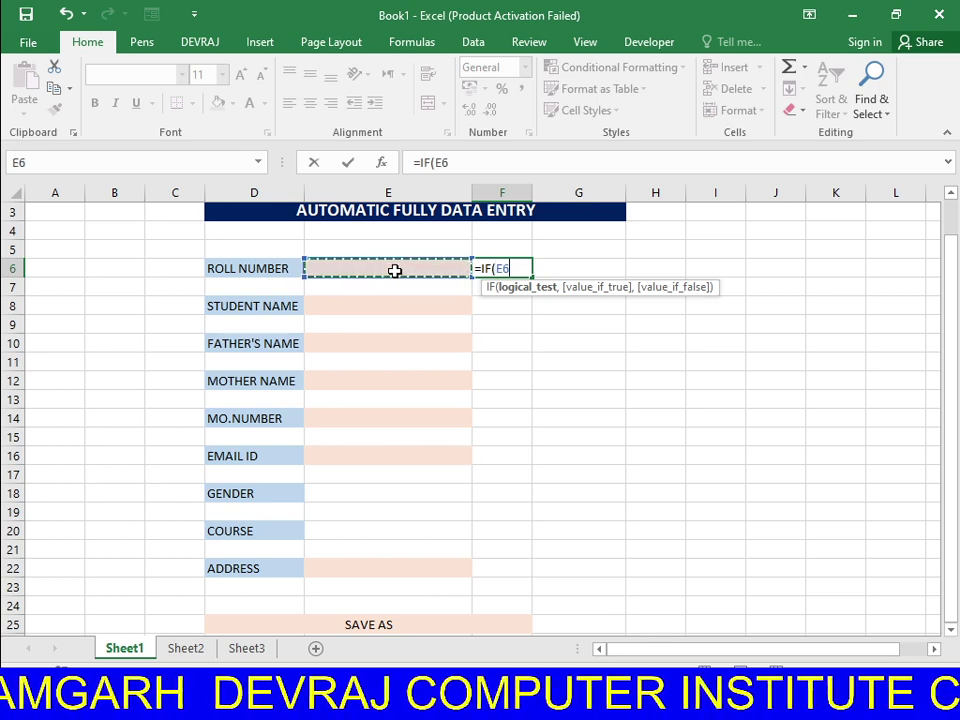
{"action": "type", "text": "="}
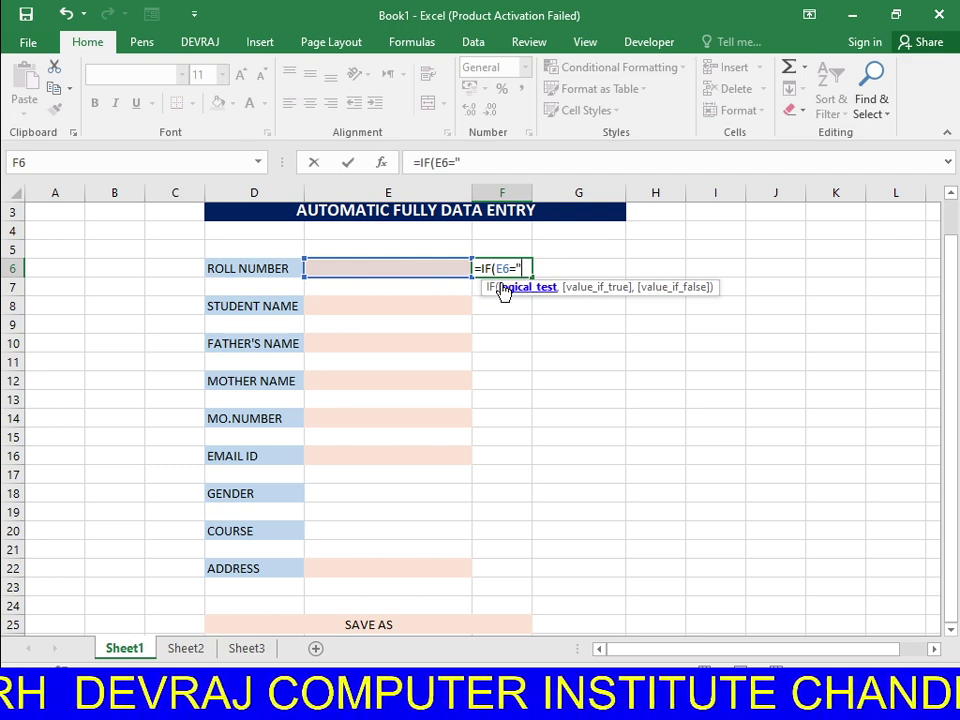
{"action": "type", "text": ","}
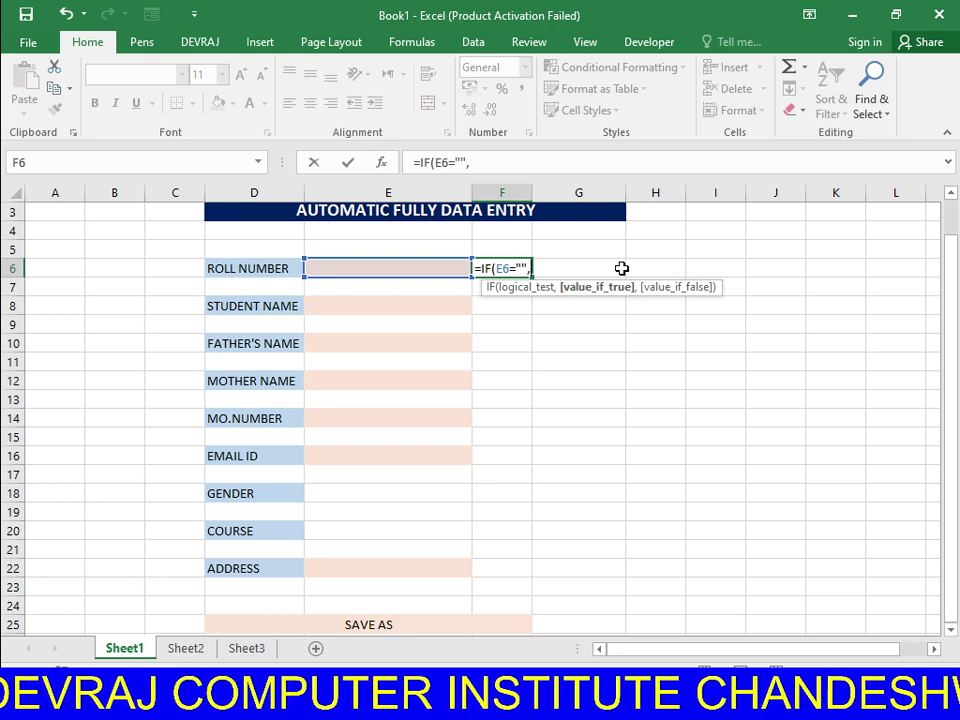
{"action": "type", "text": "\"\""}
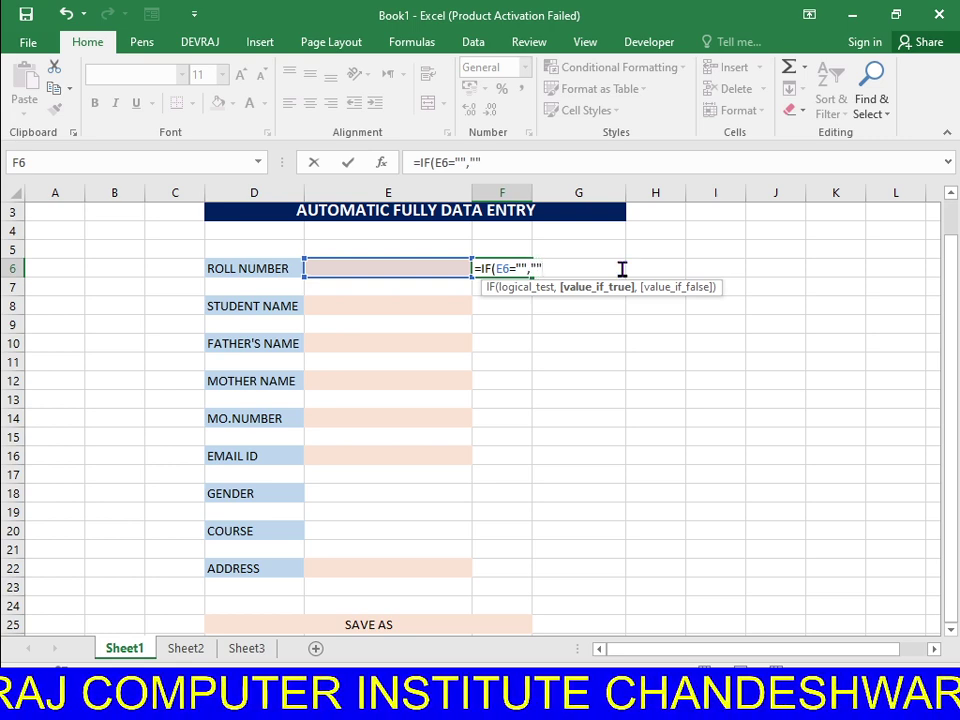
{"action": "type", "text": ",\"P"}
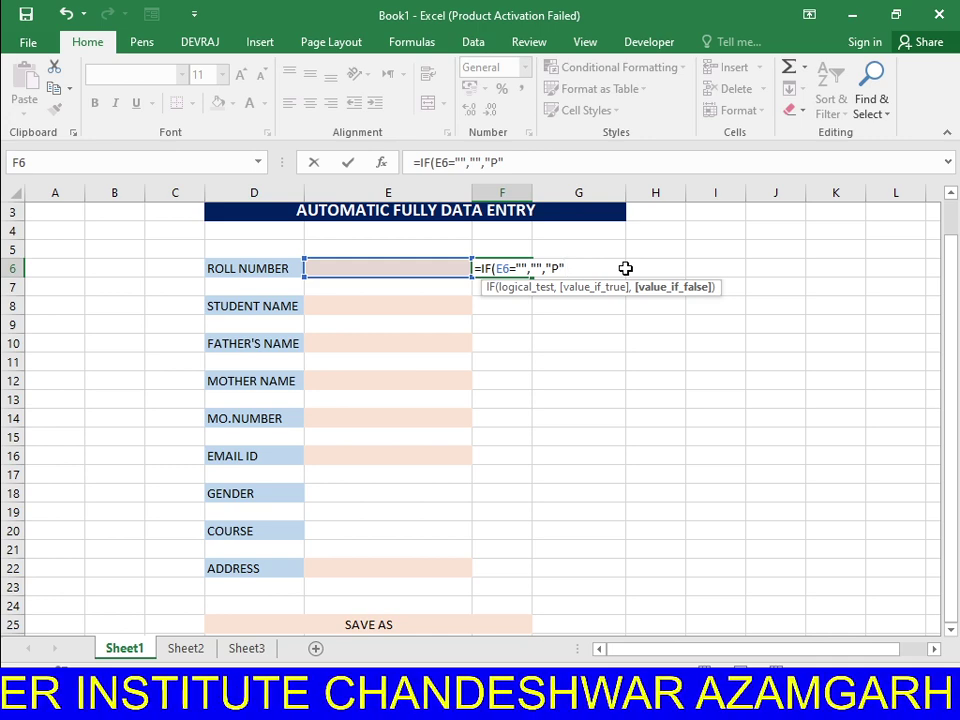
{"action": "key", "text": "Return"}
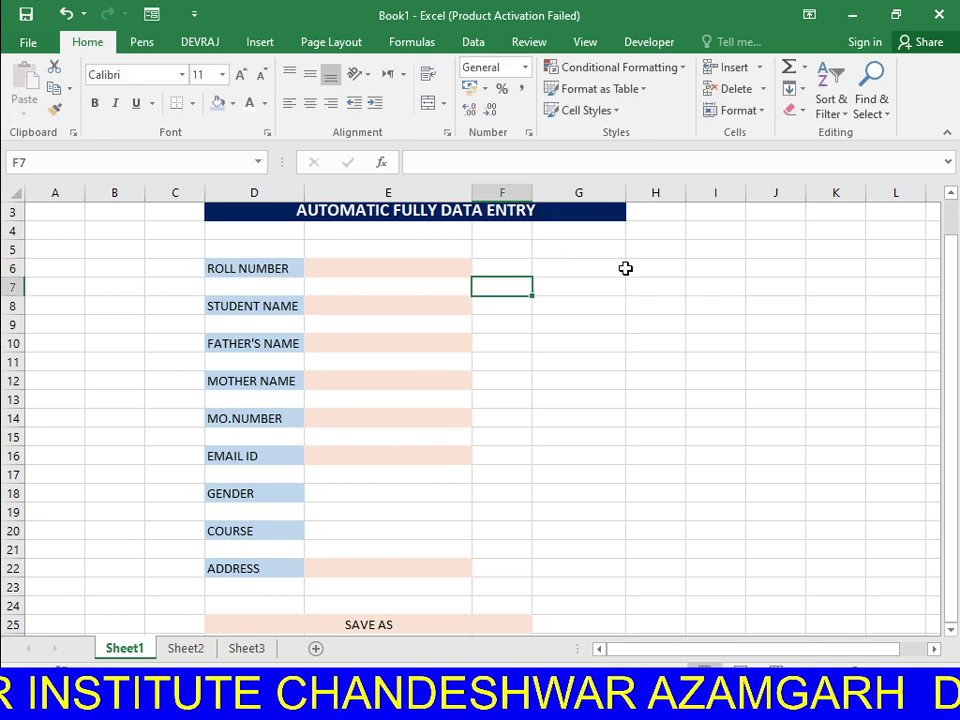
Step: Test E6 with the value S, then copy F6's indicator formula into F8
{"action": "left_click", "coordinate": [373, 264]}
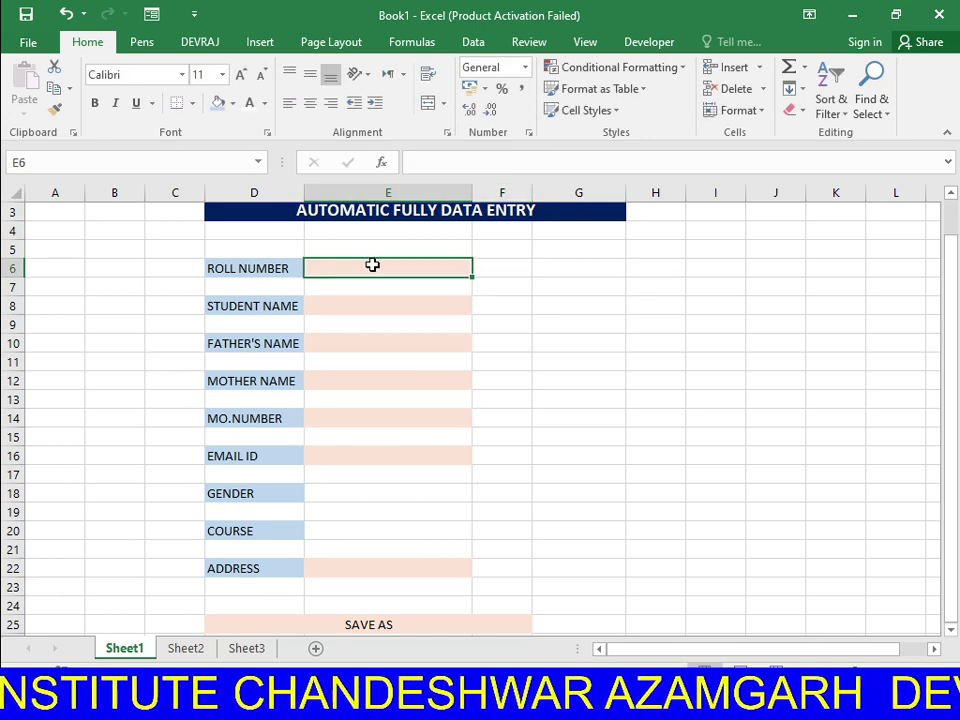
{"action": "type", "text": "S"}
{"action": "left_click", "coordinate": [640, 322]}
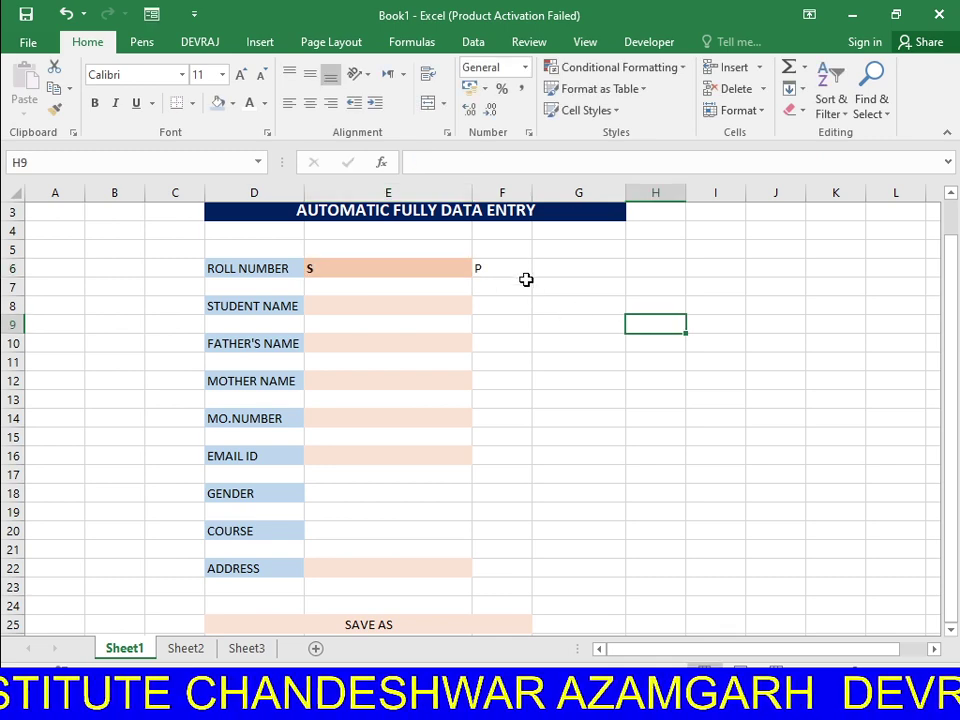
{"action": "left_click", "coordinate": [512, 264]}
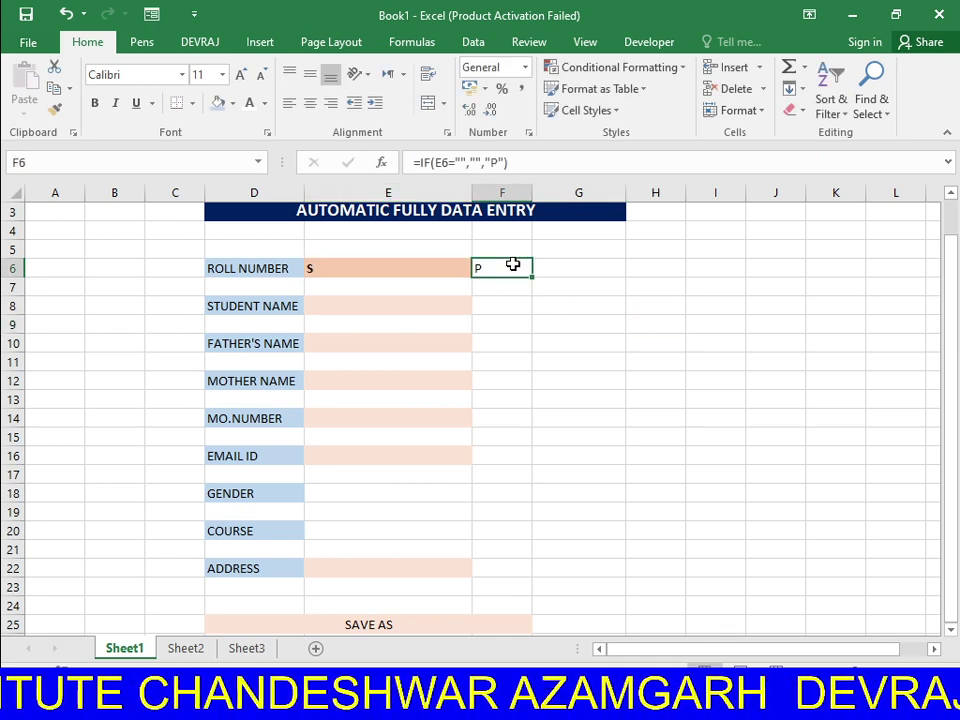
{"action": "key", "text": "ctrl+c"}
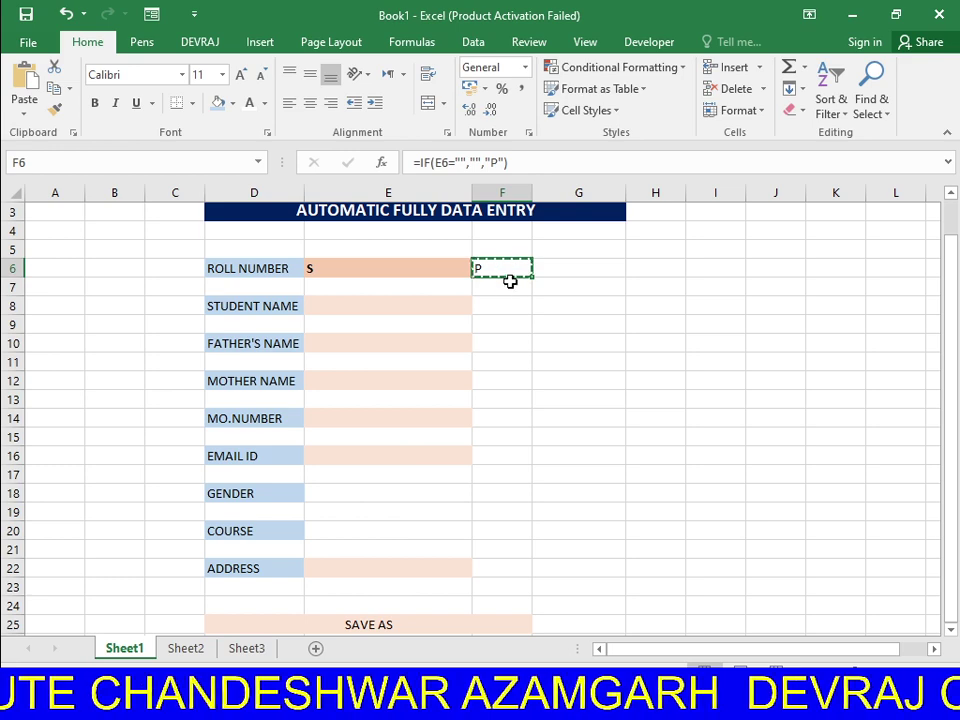
{"action": "left_click", "coordinate": [480, 306]}
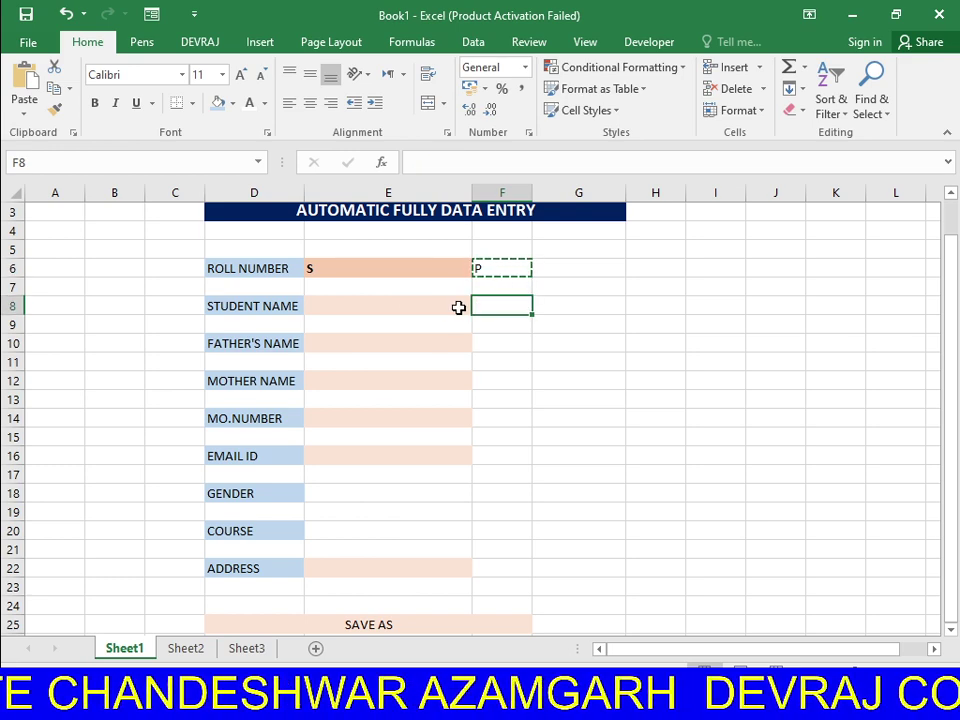
{"action": "key", "text": "ctrl+v"}
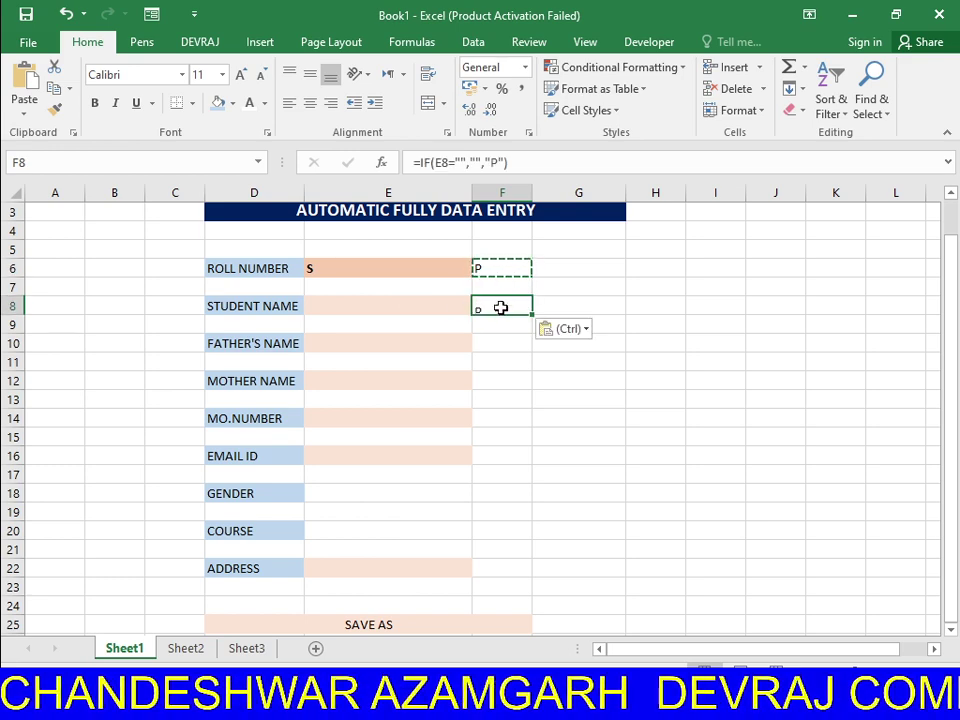
{"action": "key", "text": "ctrl"}
{"action": "key", "text": "Escape"}
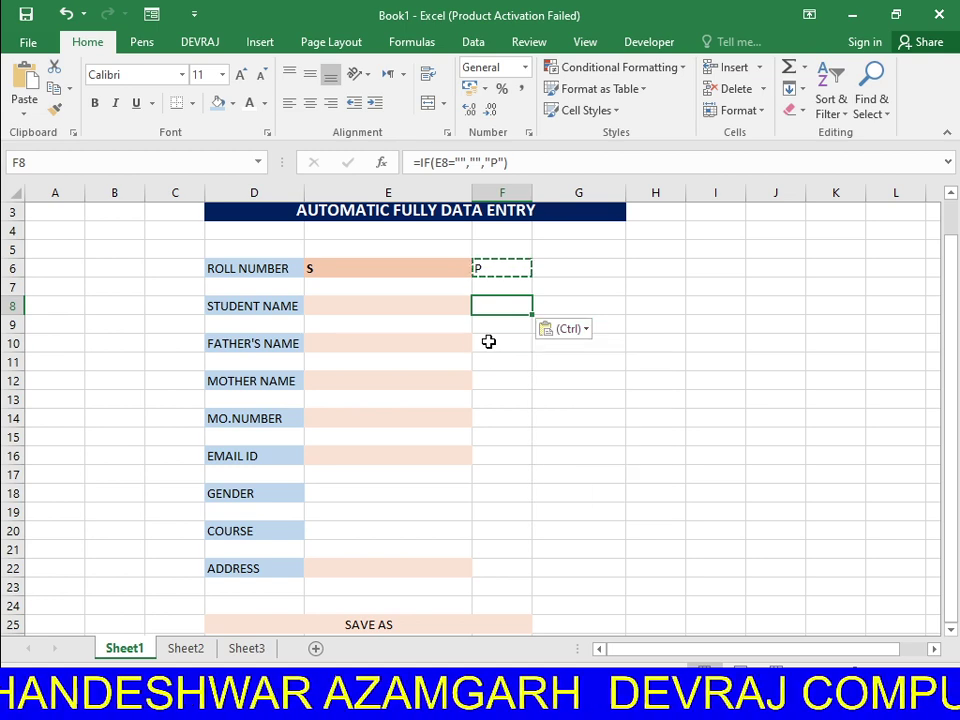
Step: Paste the indicator formula into F10, F12, F14, F16 and F22
{"action": "left_click", "coordinate": [489, 342]}
{"action": "key", "text": "ctrl+v"}
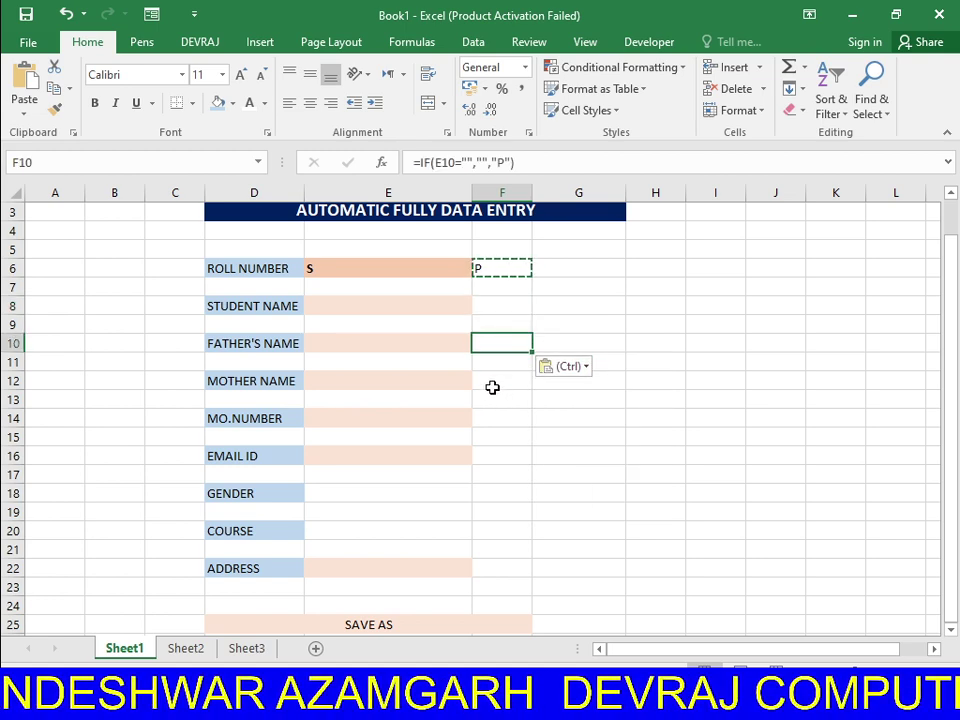
{"action": "left_click", "coordinate": [492, 387]}
{"action": "key", "text": "ctrl+v"}
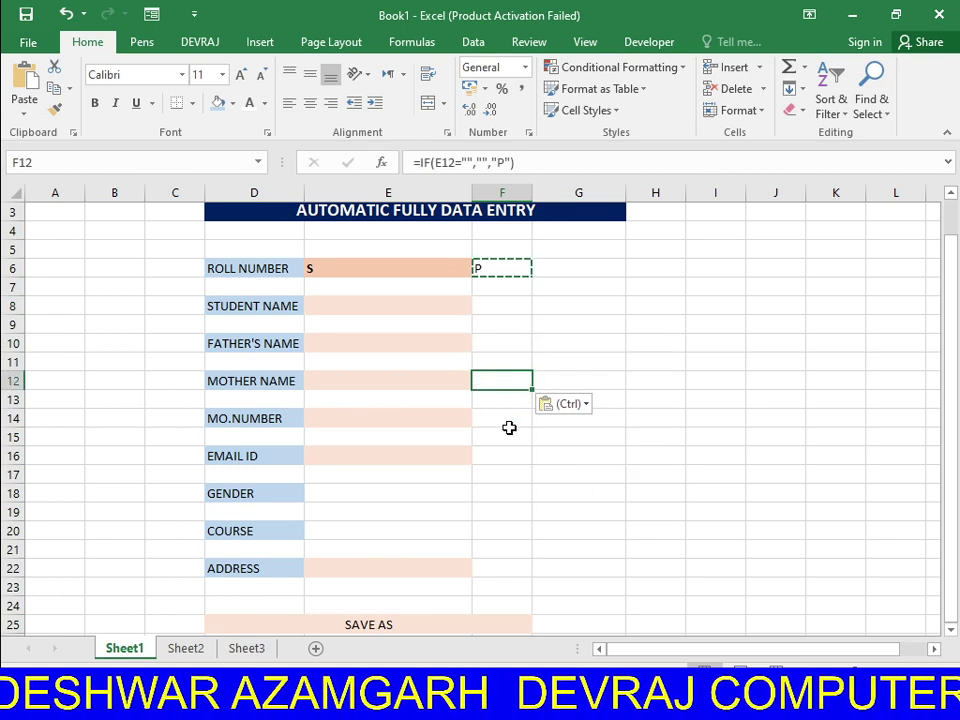
{"action": "left_click", "coordinate": [500, 417]}
{"action": "key", "text": "ctrl+v"}
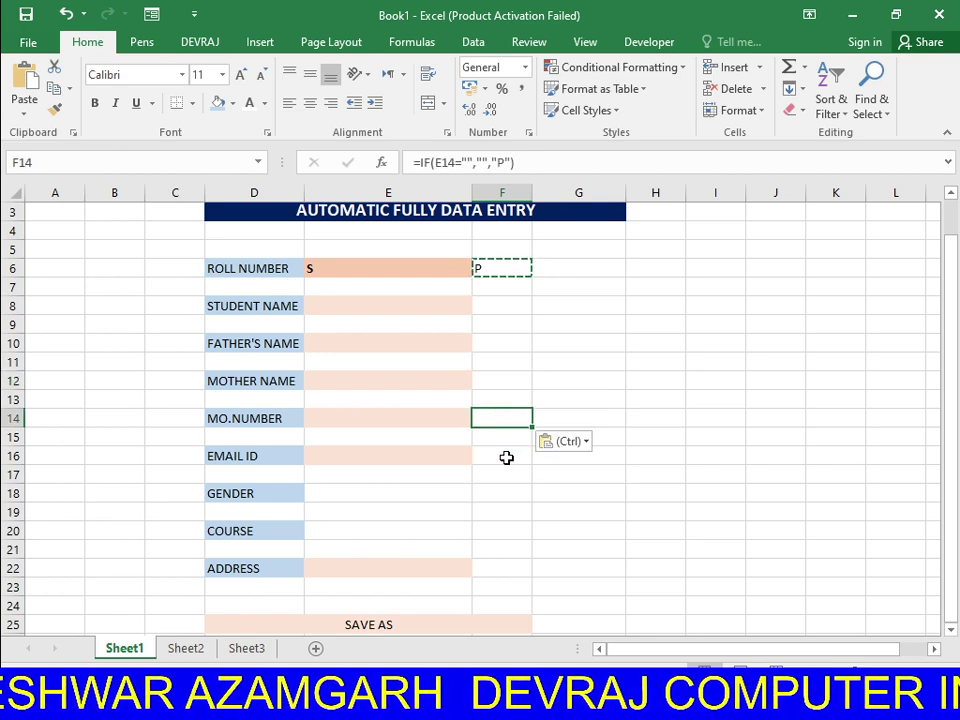
{"action": "left_click", "coordinate": [506, 456]}
{"action": "key", "text": "ctrl+v"}
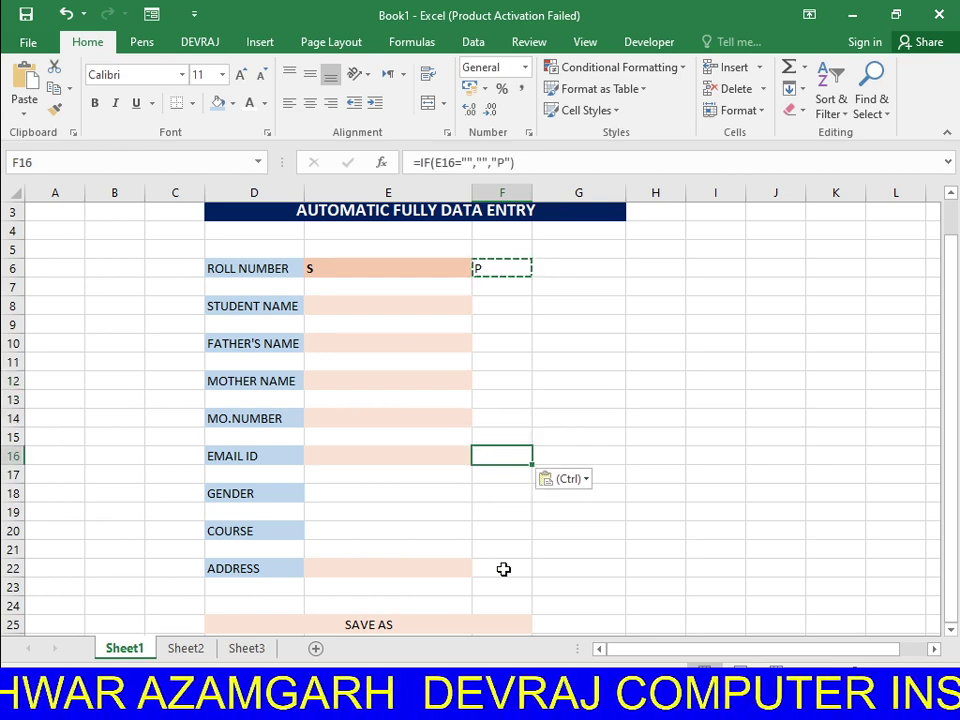
{"action": "left_click", "coordinate": [503, 569]}
{"action": "key", "text": "ctrl+v"}
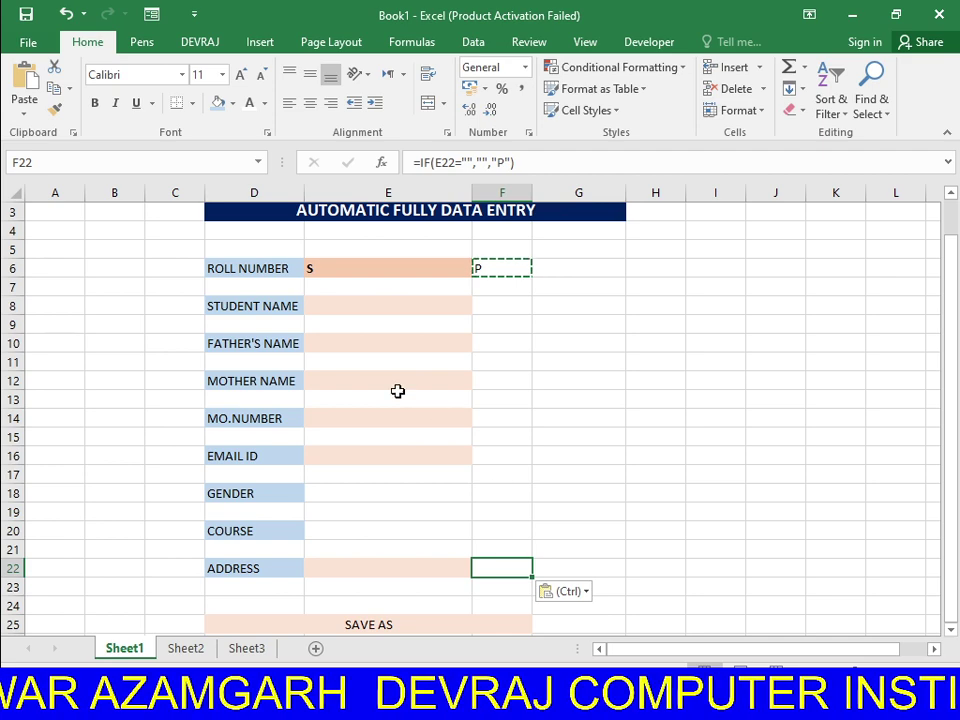
Step: Test E12 with the value H, then clear the test entries in E6:E12
{"action": "left_click", "coordinate": [397, 390]}
{"action": "type", "text": "H"}
{"action": "left_click", "coordinate": [545, 413]}
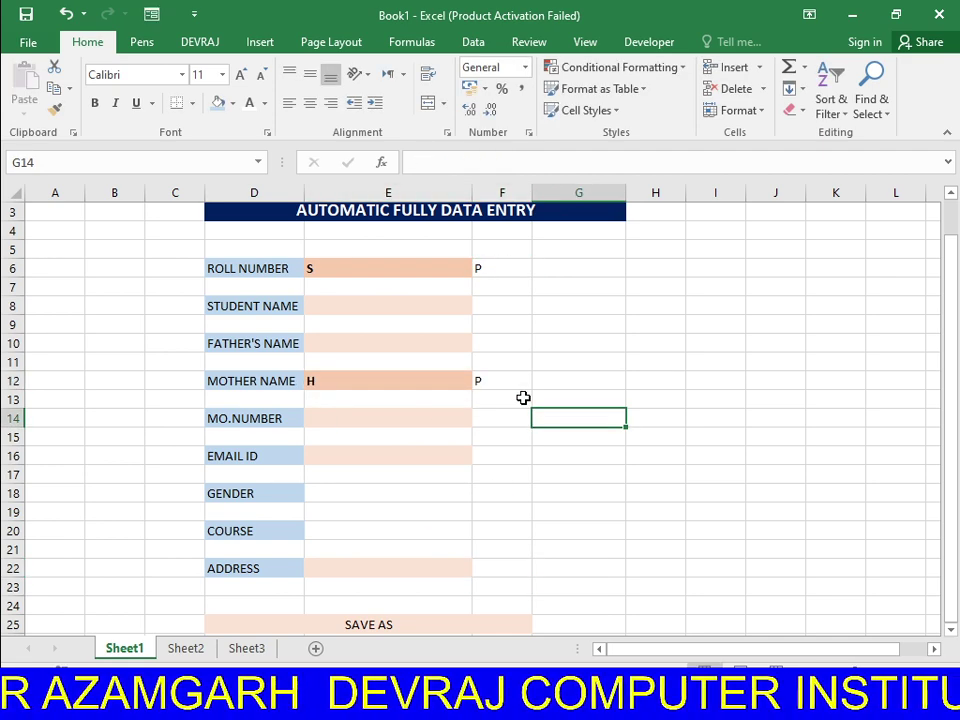
{"action": "left_click_drag", "start_coordinate": [388, 270], "coordinate": [408, 379]}
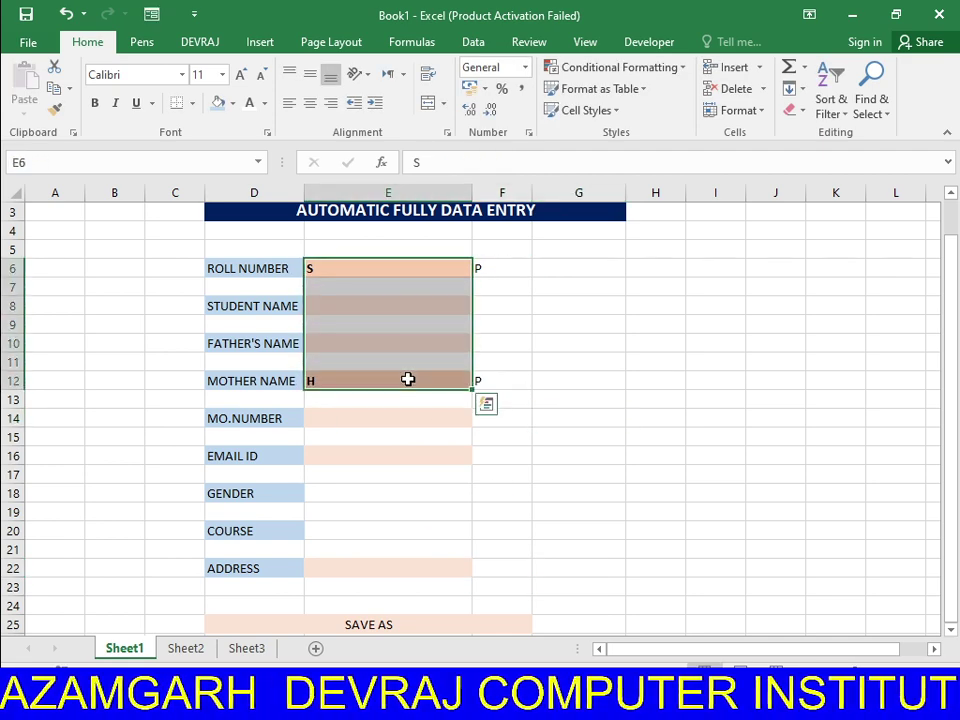
{"action": "key", "text": "Delete"}
Step: Multi-select the indicator cells F6, F8, F10, F12, F14, F16 and F22
{"action": "left_click", "coordinate": [574, 280]}
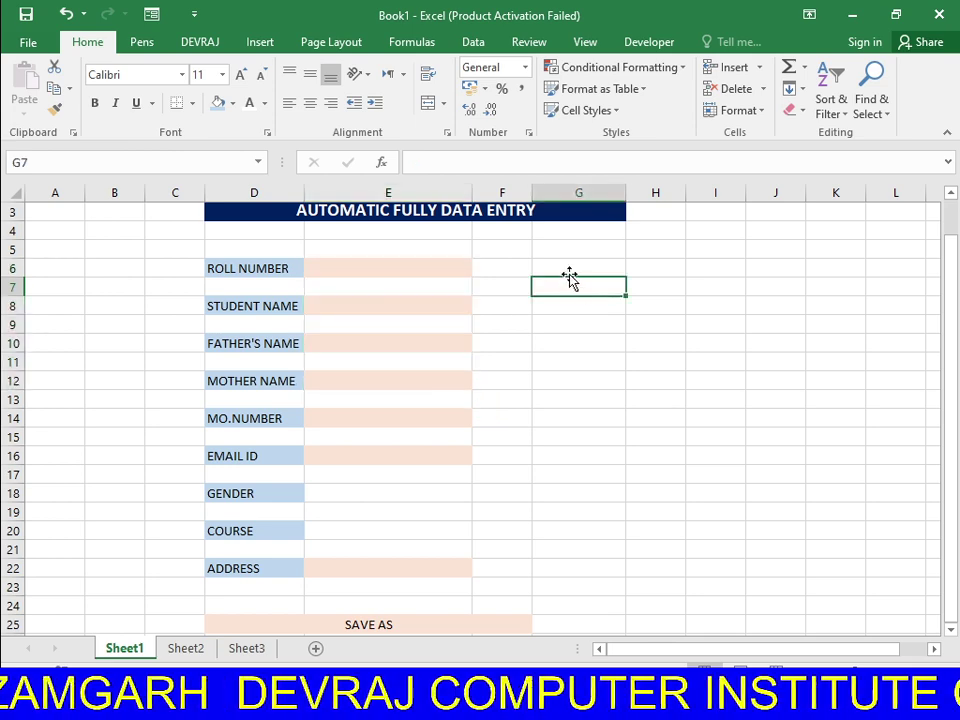
{"action": "left_click", "coordinate": [510, 266]}
{"action": "left_click", "coordinate": [499, 304], "text": "ctrl"}
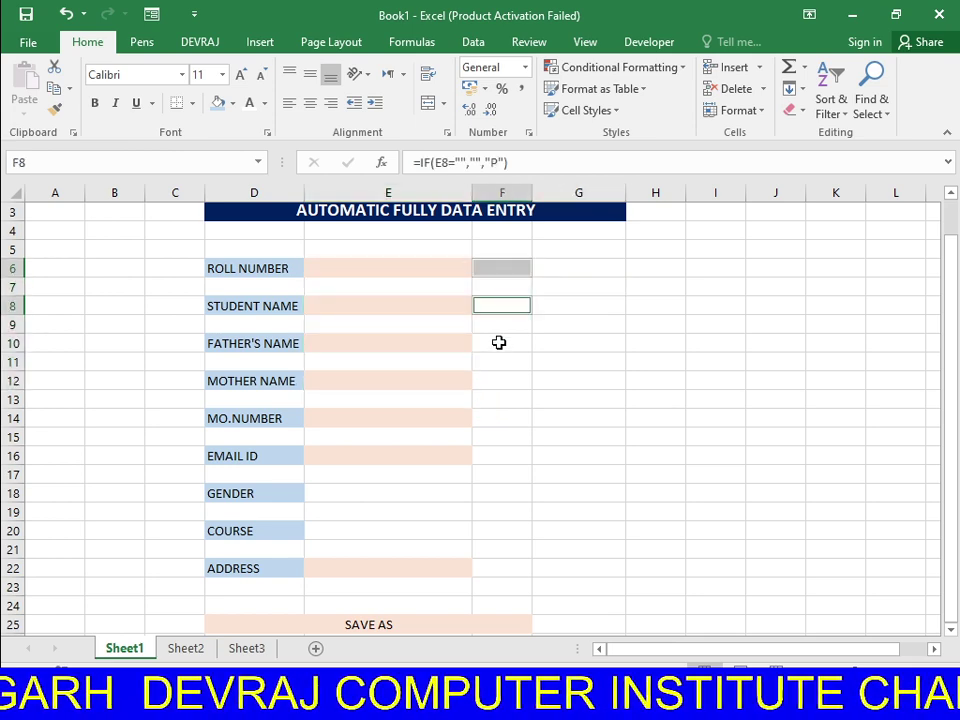
{"action": "left_click", "coordinate": [499, 343], "text": "ctrl"}
{"action": "left_click", "coordinate": [497, 381], "text": "ctrl"}
{"action": "left_click", "coordinate": [496, 419], "text": "ctrl"}
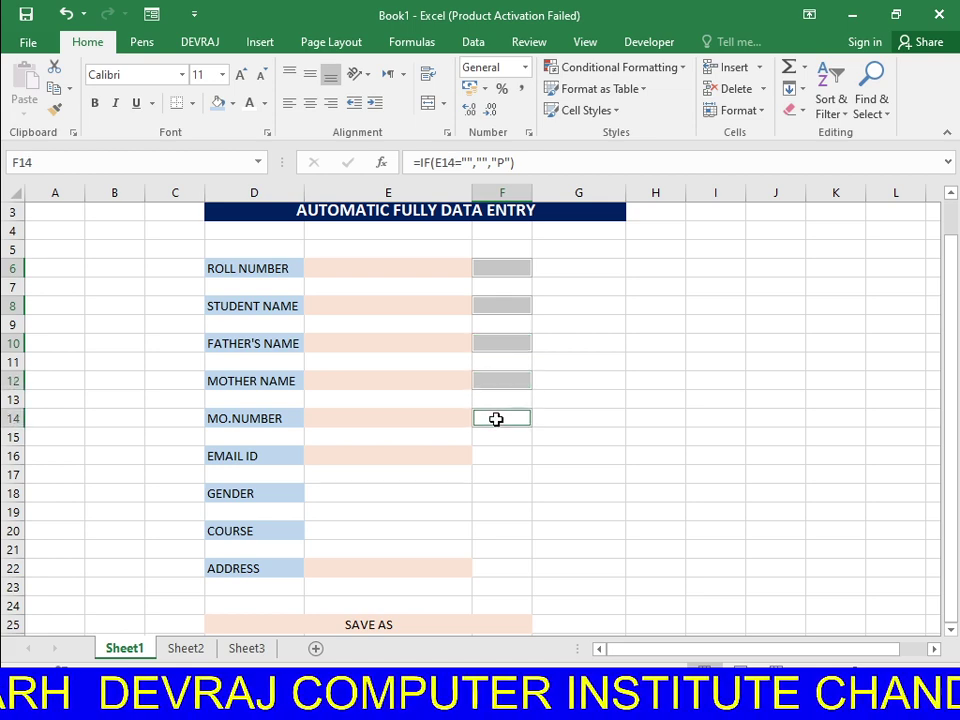
{"action": "left_click", "coordinate": [499, 455], "text": "ctrl"}
{"action": "left_click", "coordinate": [494, 567], "text": "ctrl"}
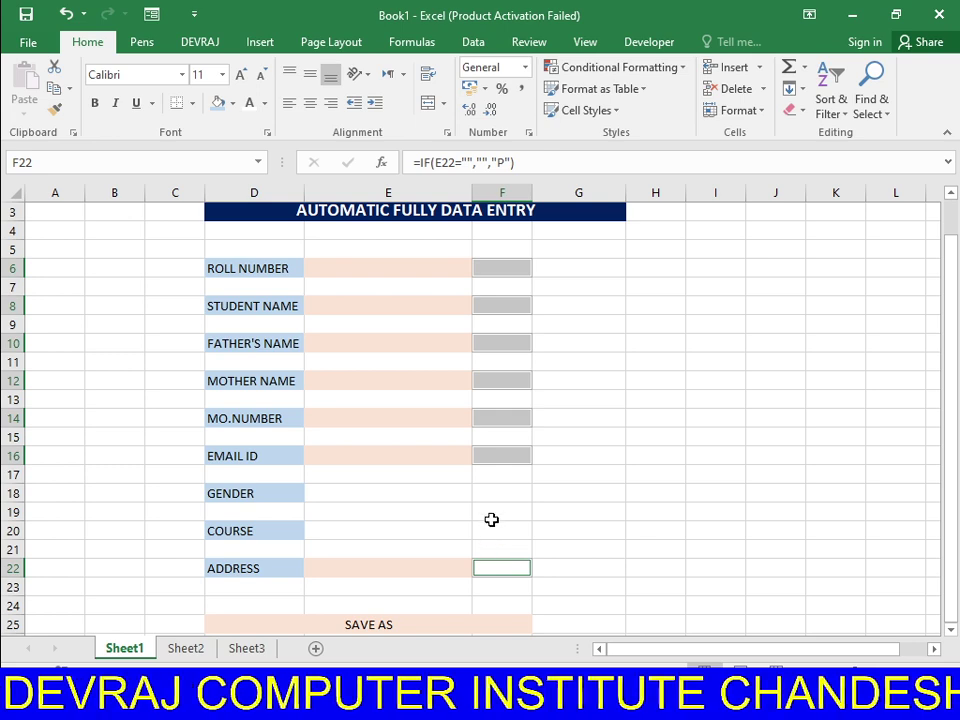
Step: Start a new conditional formatting rule that formats only cells with No Blanks
{"action": "left_click", "coordinate": [630, 68]}
{"action": "mouse_move", "coordinate": [631, 104]}
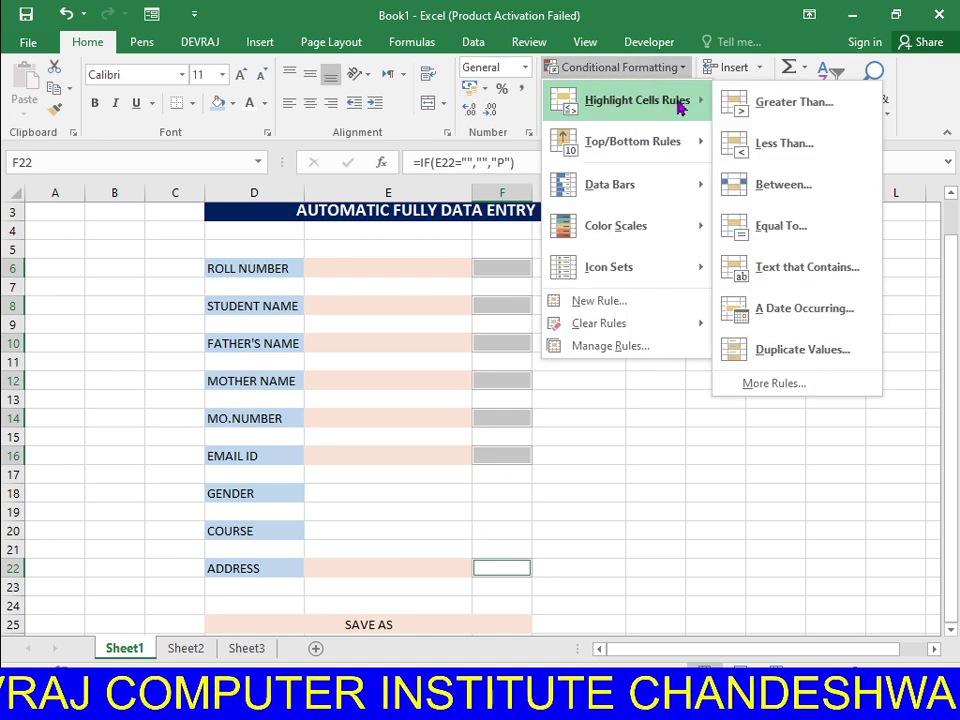
{"action": "left_click", "coordinate": [760, 394]}
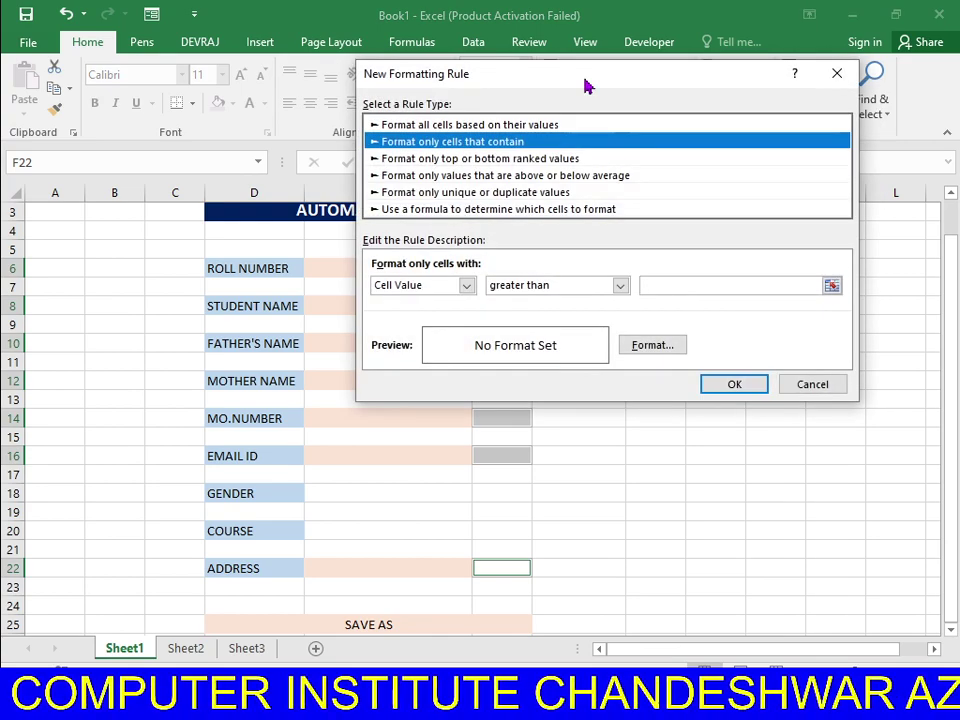
{"action": "left_click", "coordinate": [465, 288]}
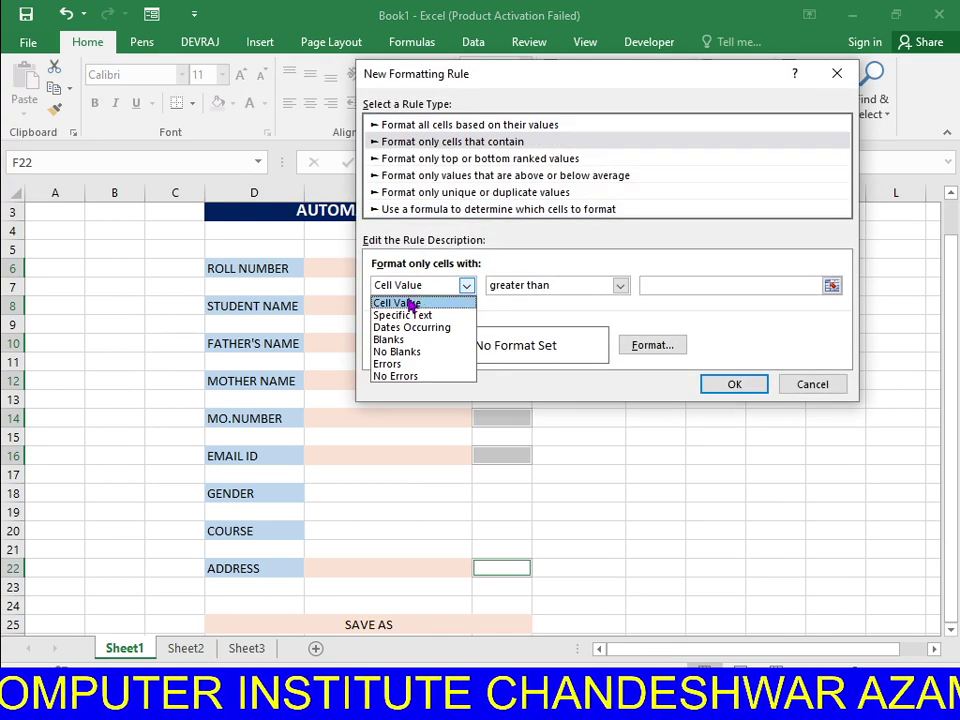
{"action": "left_click", "coordinate": [400, 354]}
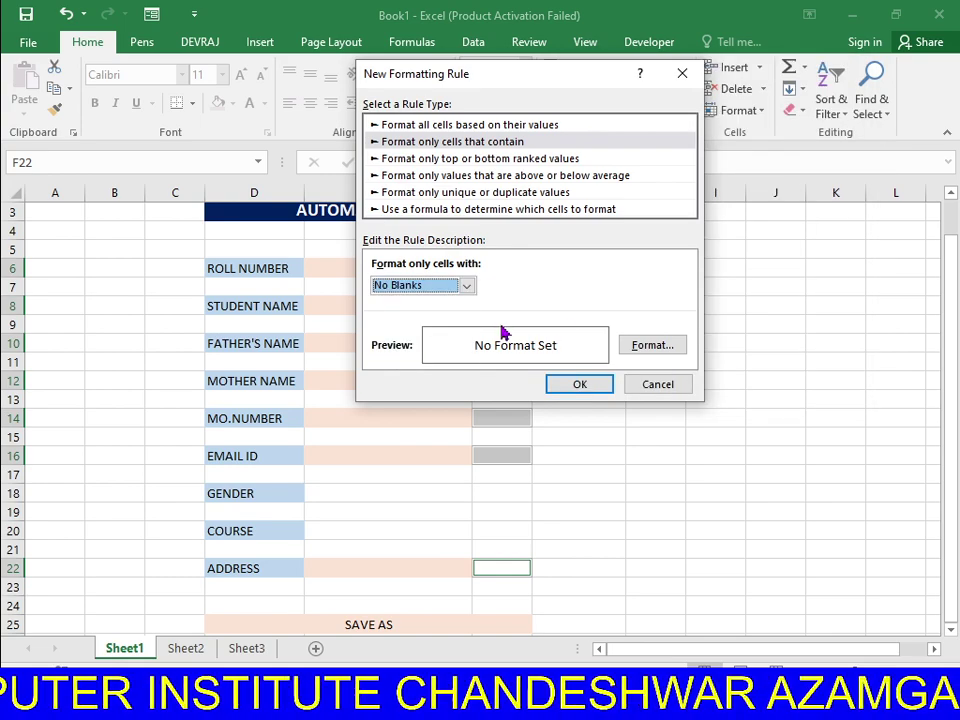
Step: Give the rule a green fill with bold white text and save it
{"action": "left_click", "coordinate": [650, 345]}
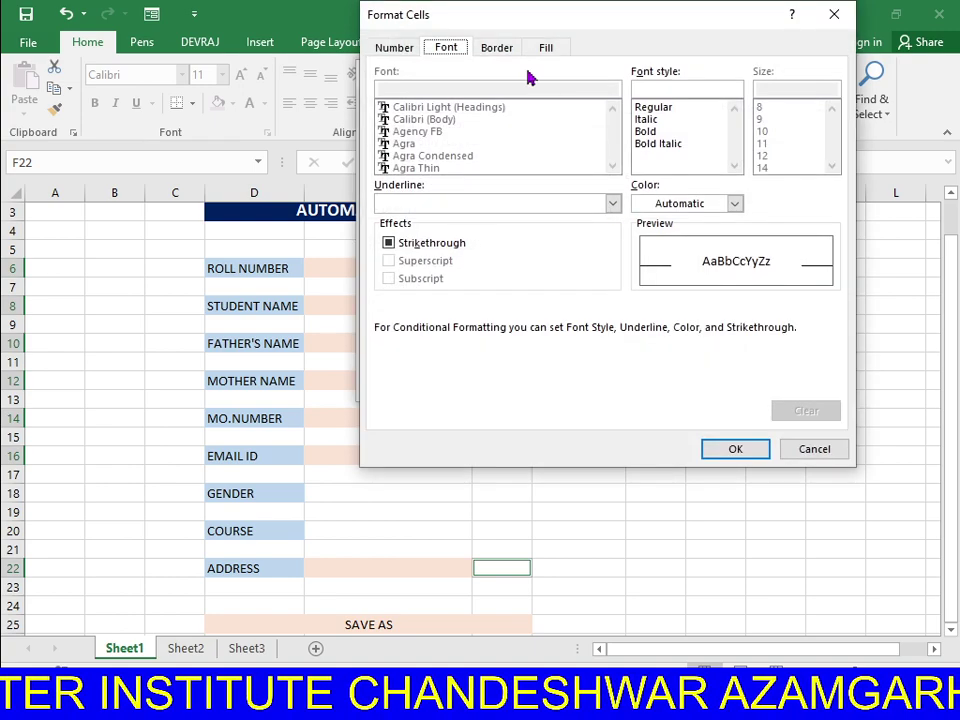
{"action": "left_click", "coordinate": [547, 47]}
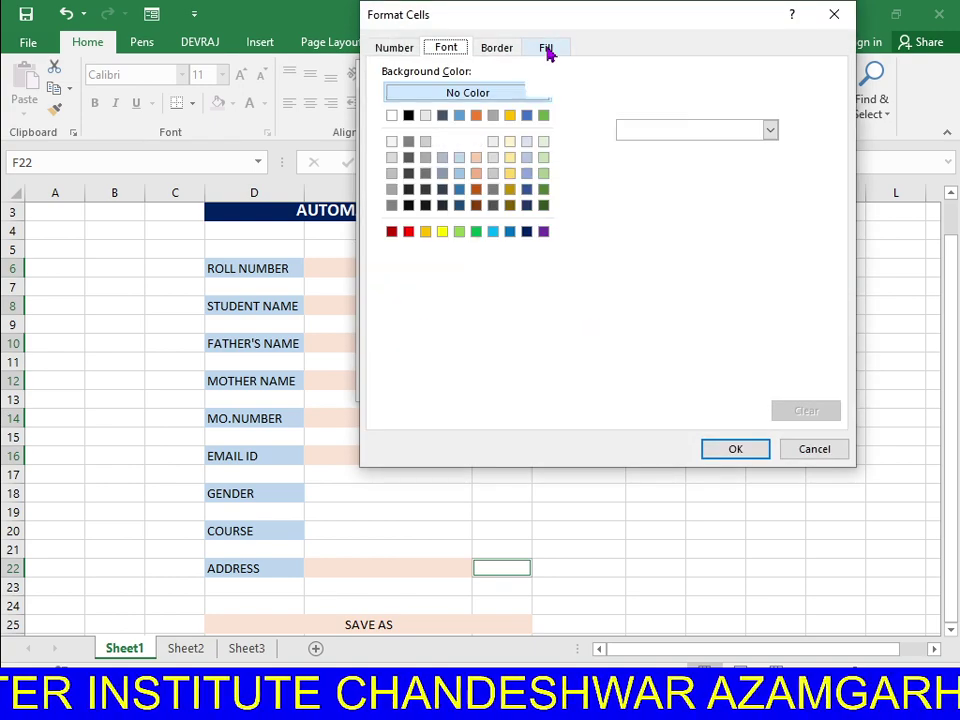
{"action": "left_click", "coordinate": [543, 189]}
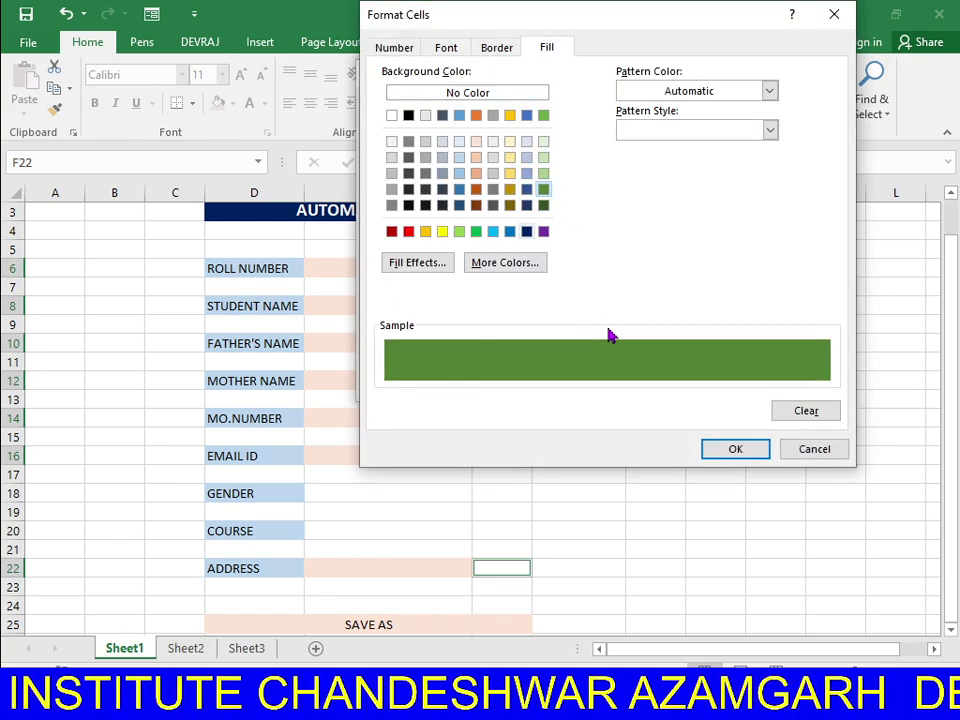
{"action": "left_click", "coordinate": [447, 48]}
{"action": "left_click", "coordinate": [645, 133]}
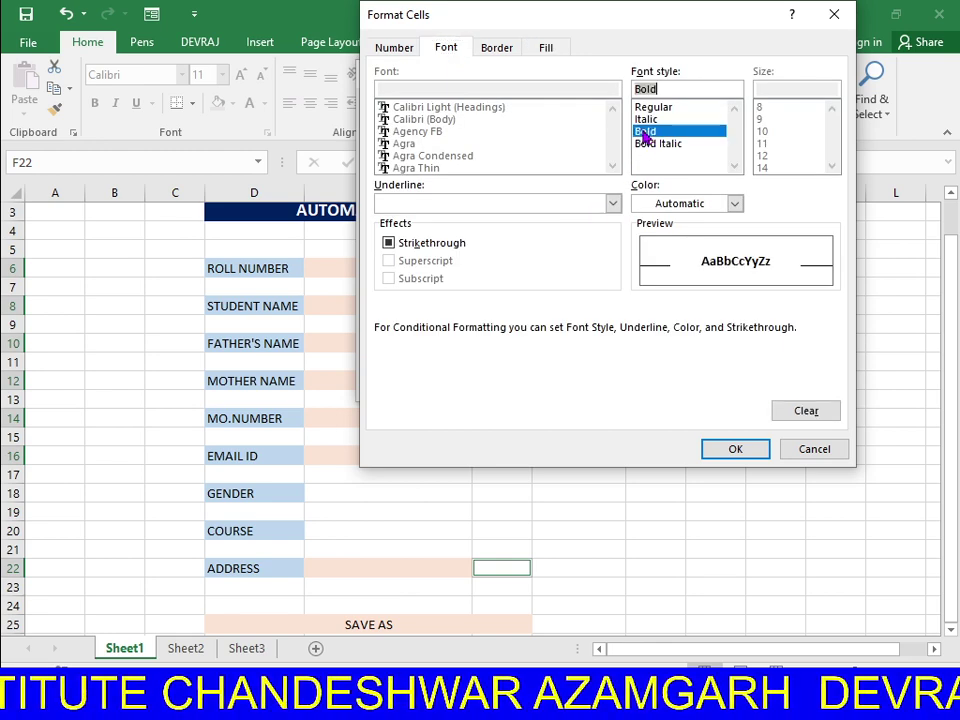
{"action": "left_click", "coordinate": [733, 205]}
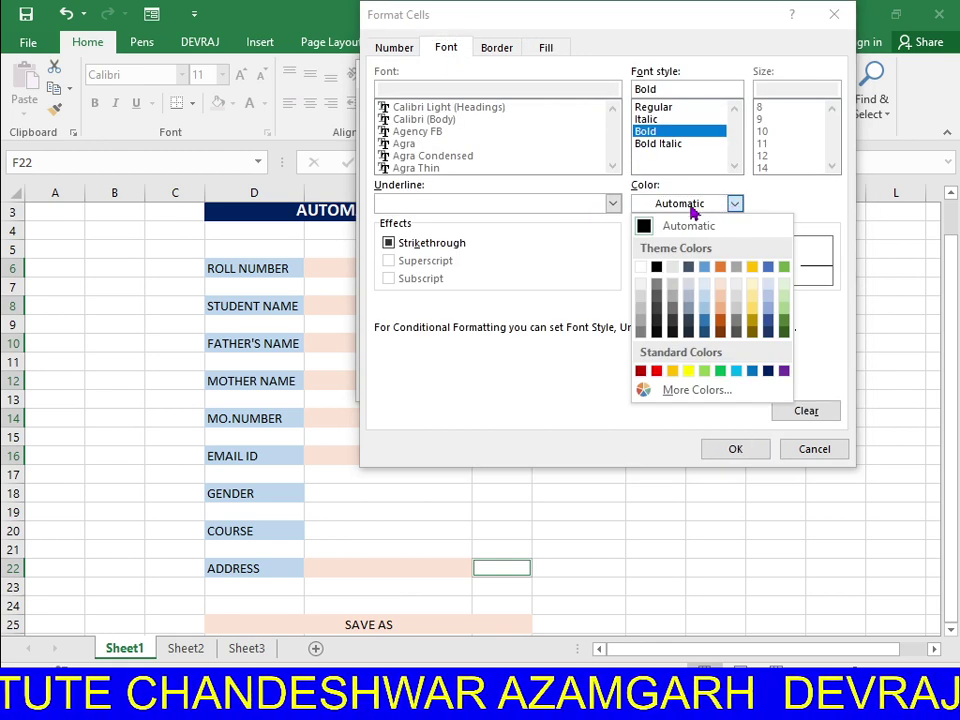
{"action": "left_click", "coordinate": [640, 267]}
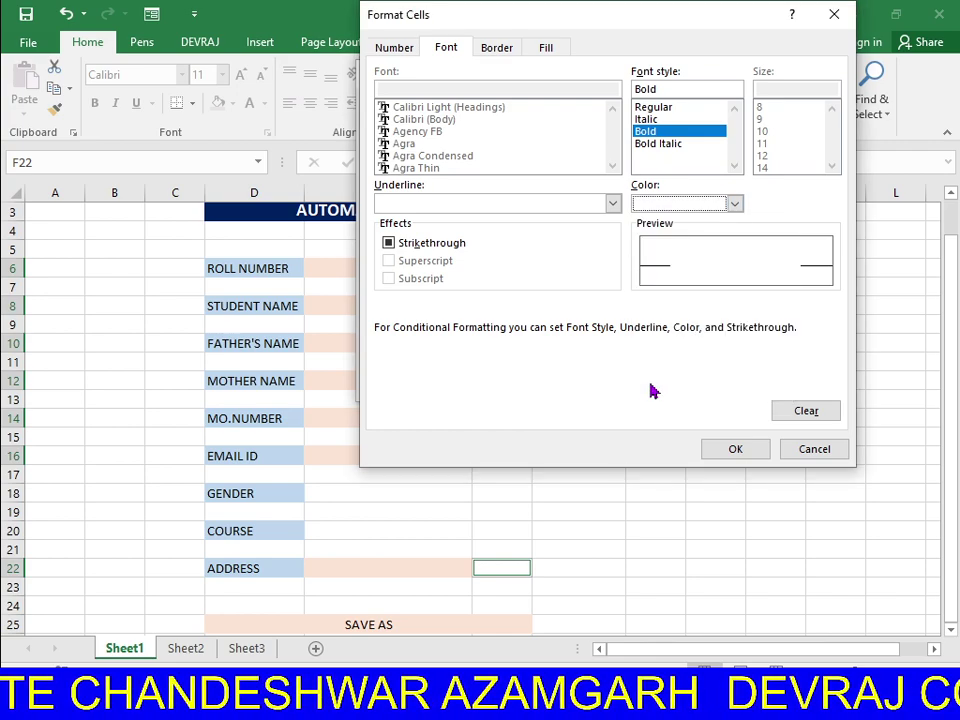
{"action": "left_click", "coordinate": [735, 452]}
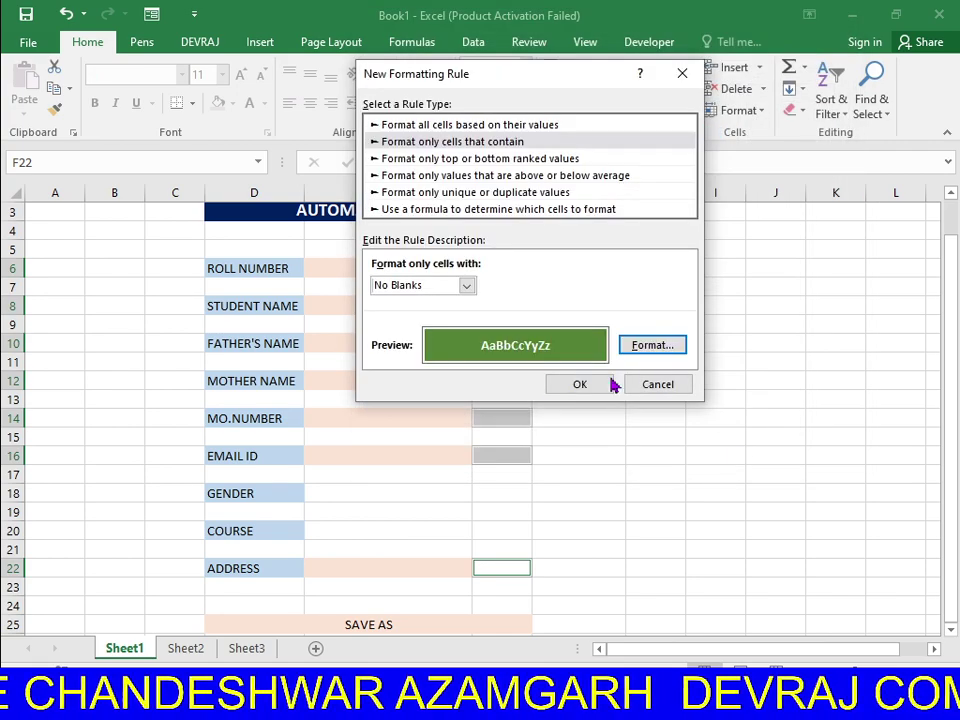
{"action": "left_click", "coordinate": [583, 386]}
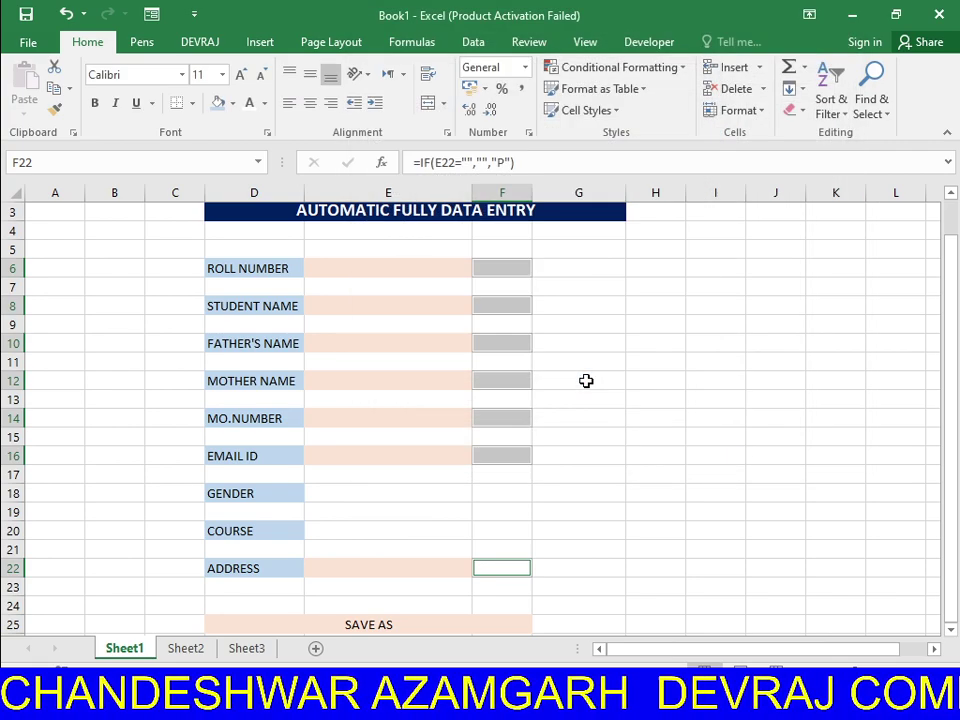
Step: Change the selected indicator cells' font to Wingdings 2
{"action": "left_click", "coordinate": [181, 80]}
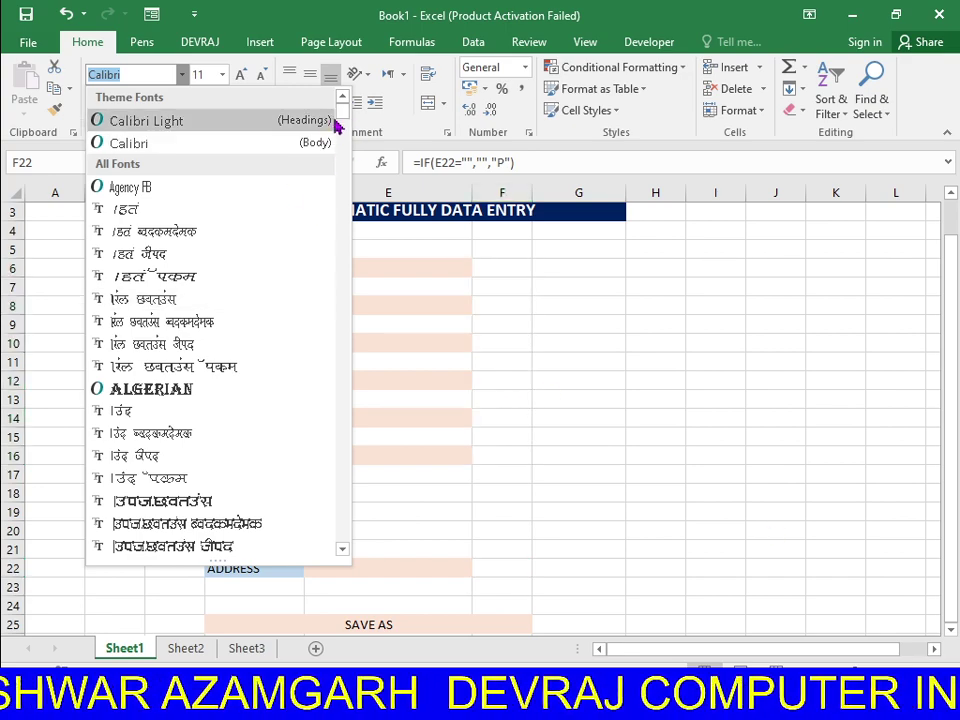
{"action": "mouse_move", "coordinate": [343, 118]}
{"action": "left_mouse_down"}
{"action": "mouse_move", "coordinate": [345, 541]}
{"action": "mouse_move", "coordinate": [343, 528]}
{"action": "left_mouse_up"}
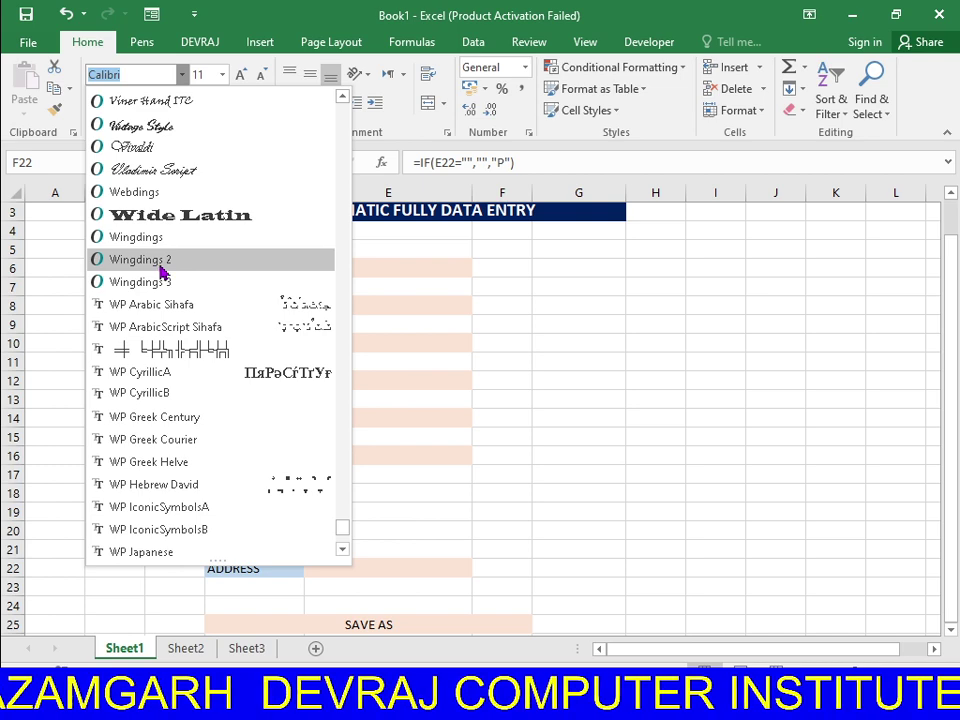
{"action": "left_click", "coordinate": [158, 264]}
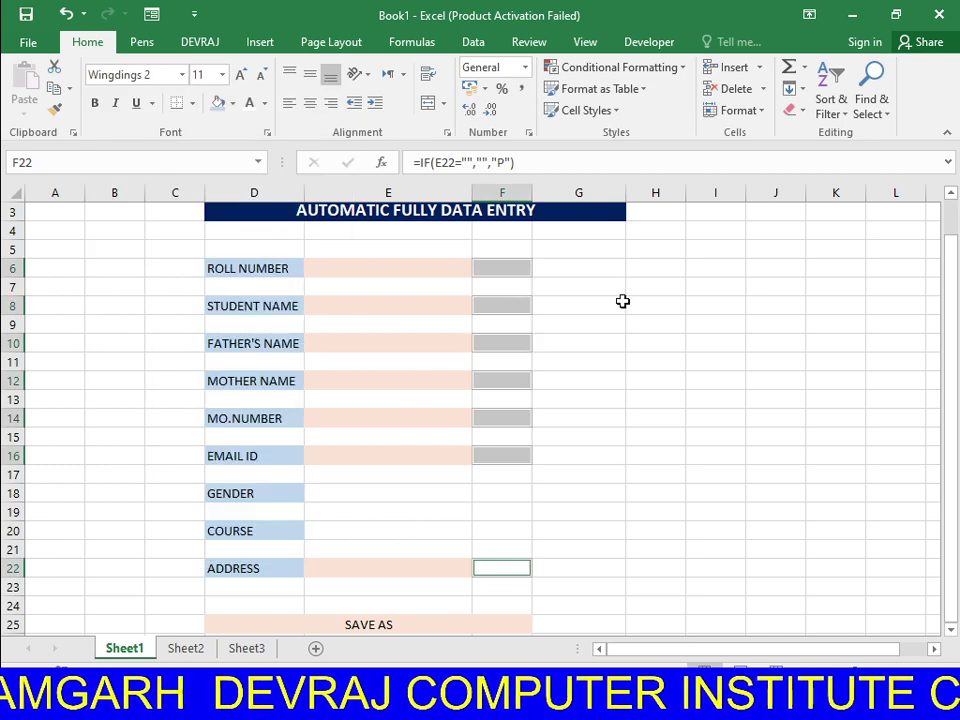
{"action": "left_click", "coordinate": [615, 303]}
Step: Enter test roll number FSG in E6 and narrow column F to about 23 pixels
{"action": "left_click", "coordinate": [420, 270]}
{"action": "type", "text": "FSG"}
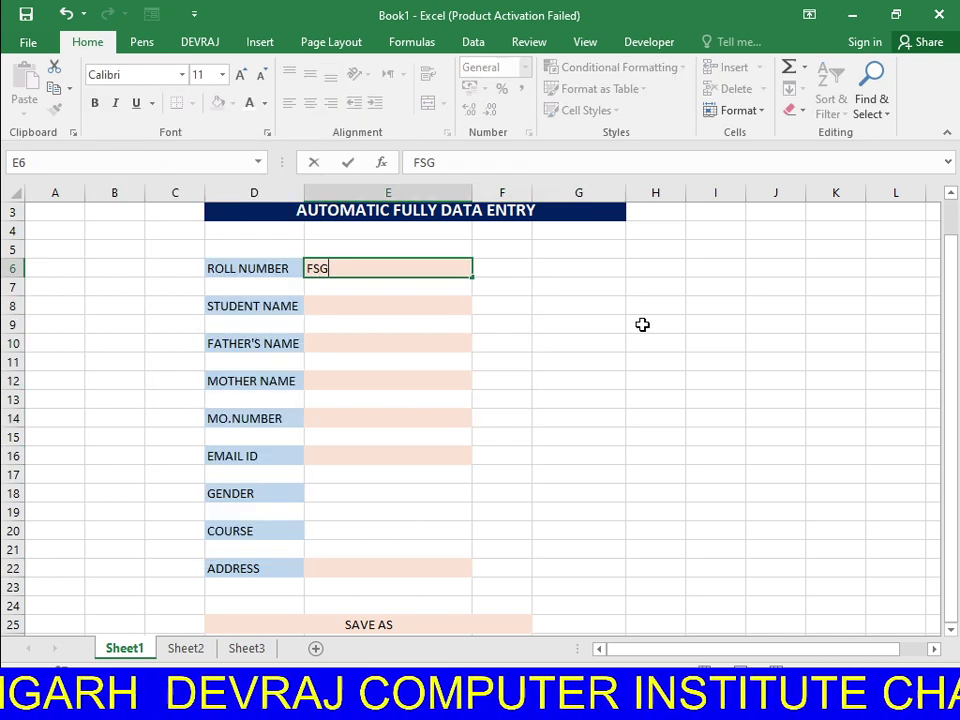
{"action": "left_click", "coordinate": [634, 324]}
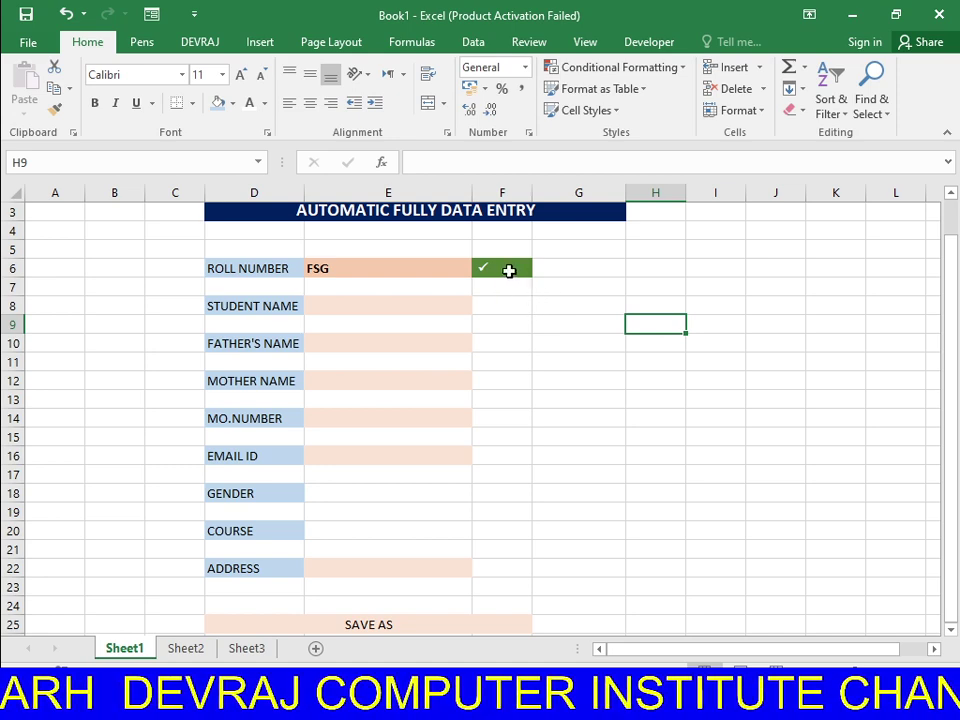
{"action": "left_click_drag", "start_coordinate": [532, 193], "coordinate": [492, 197]}
{"action": "left_click", "coordinate": [598, 302]}
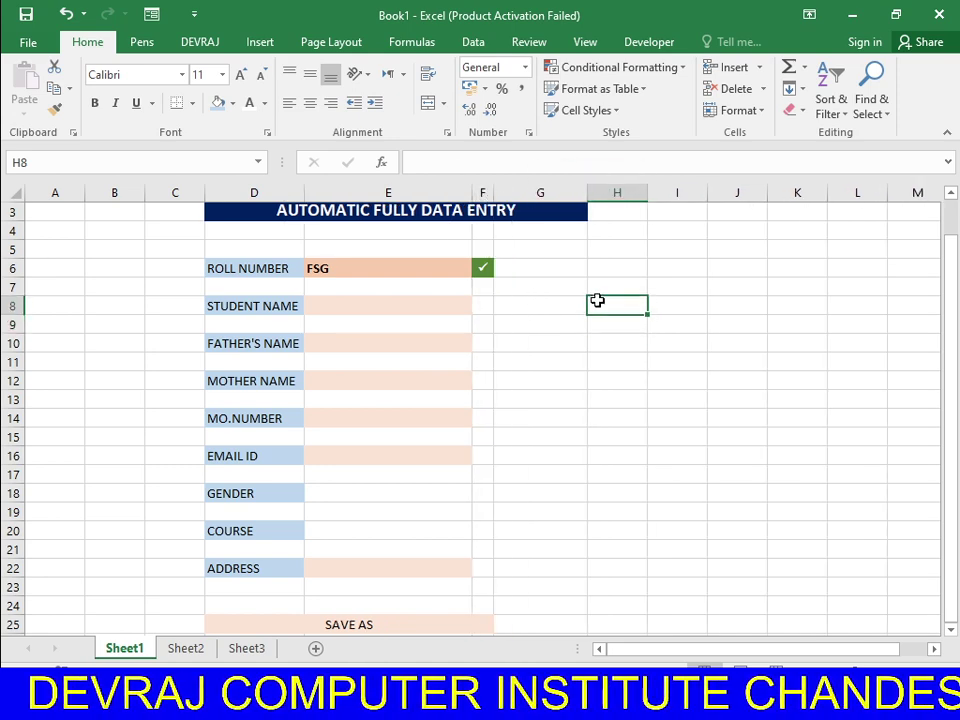
{"action": "left_click", "coordinate": [487, 268]}
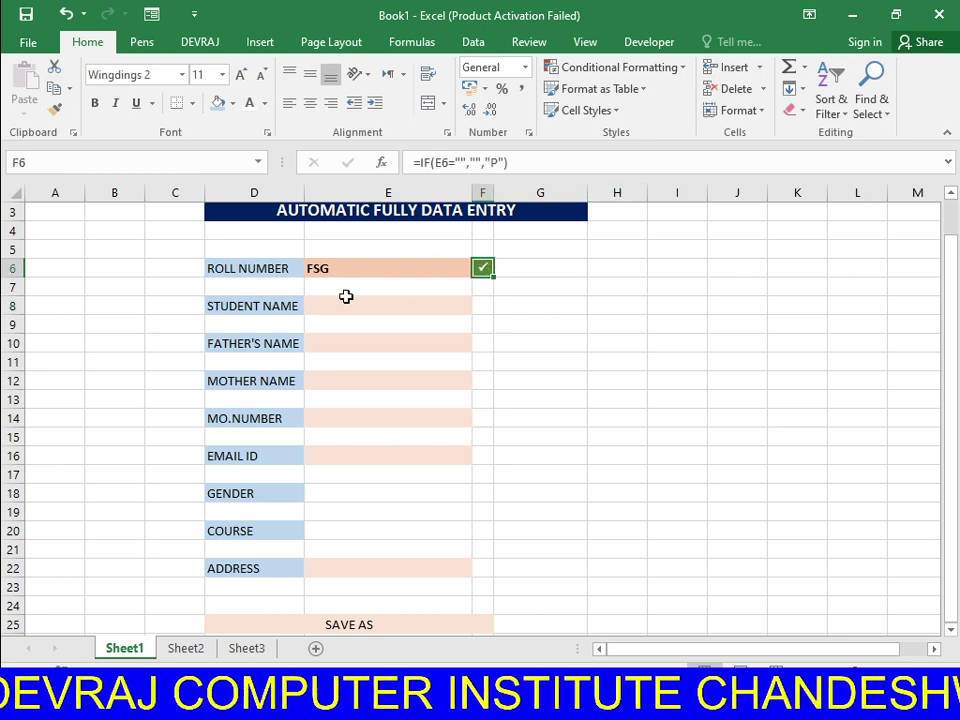
Step: Enter test student name FGD in E8 to check its indicator
{"action": "left_click", "coordinate": [388, 307]}
{"action": "left_click", "coordinate": [563, 358]}
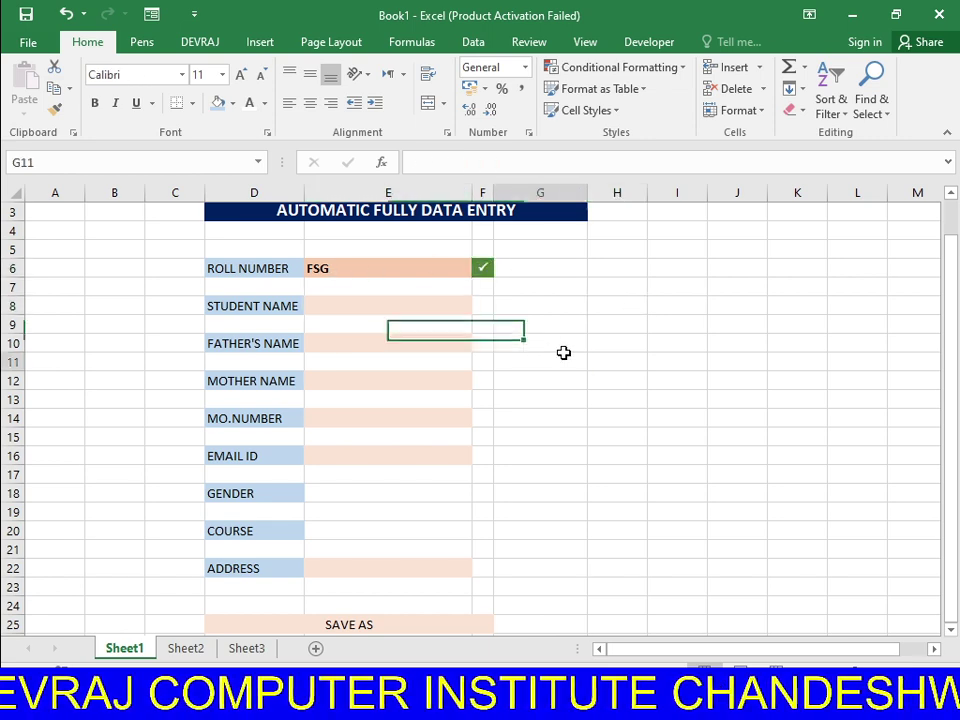
{"action": "left_click", "coordinate": [405, 306]}
{"action": "type", "text": "FGD"}
{"action": "left_click", "coordinate": [544, 343]}
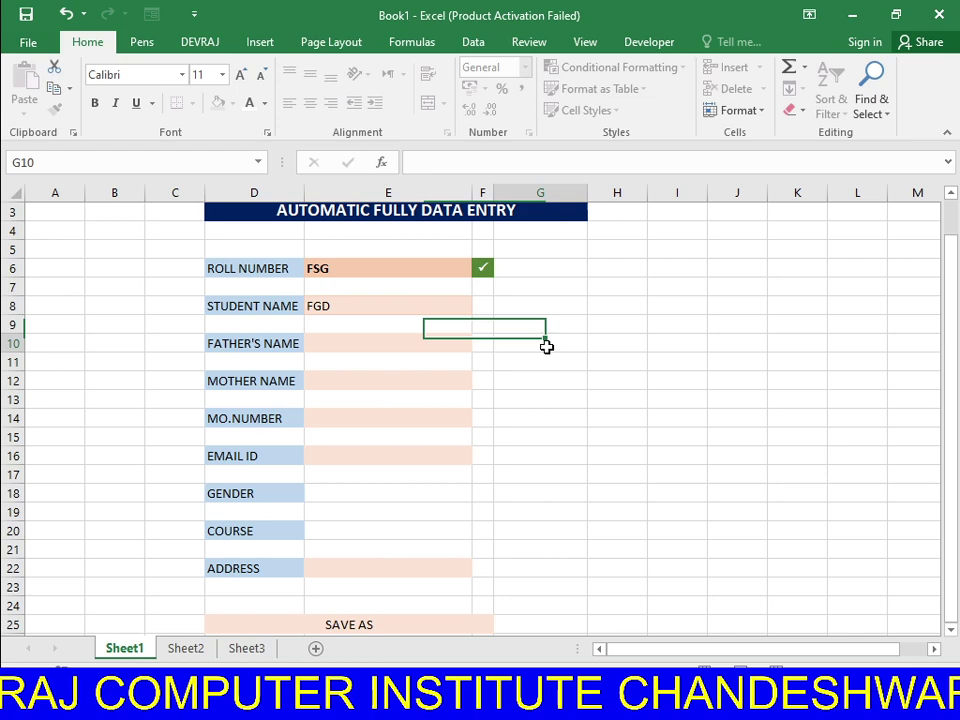
Step: Delete the test entries from E8 and E6
{"action": "left_click", "coordinate": [396, 343]}
{"action": "left_click", "coordinate": [395, 306]}
{"action": "key", "text": "Delete"}
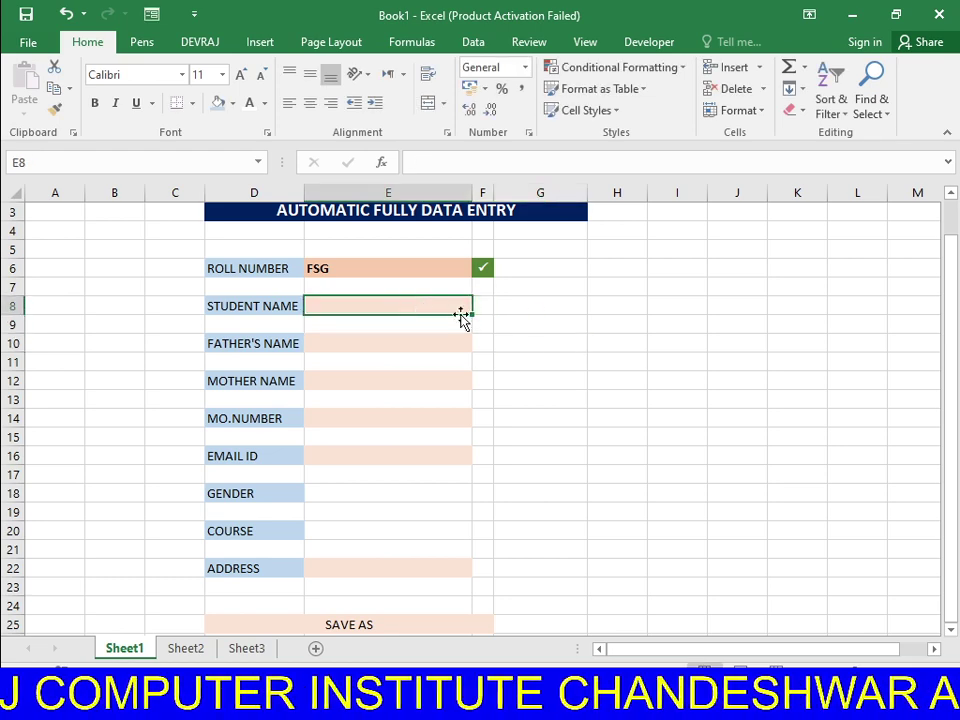
{"action": "left_click", "coordinate": [540, 306]}
{"action": "left_click", "coordinate": [392, 269]}
{"action": "key", "text": "Delete"}
{"action": "left_click", "coordinate": [560, 304]}
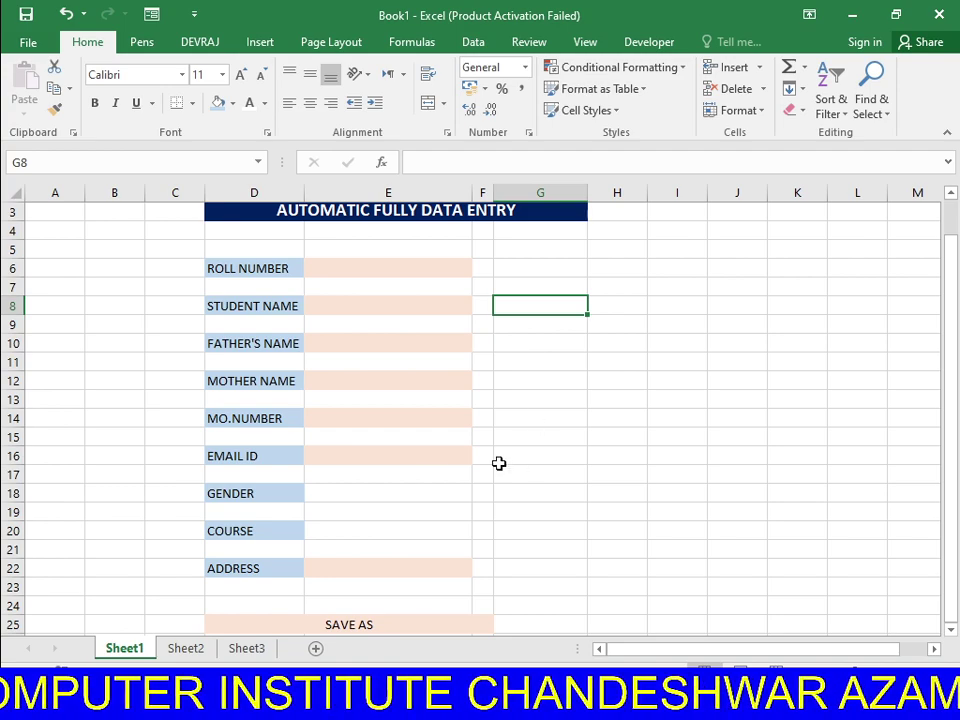
Step: Start the course list in A35 with CO and DCA
{"action": "left_click", "coordinate": [339, 530]}
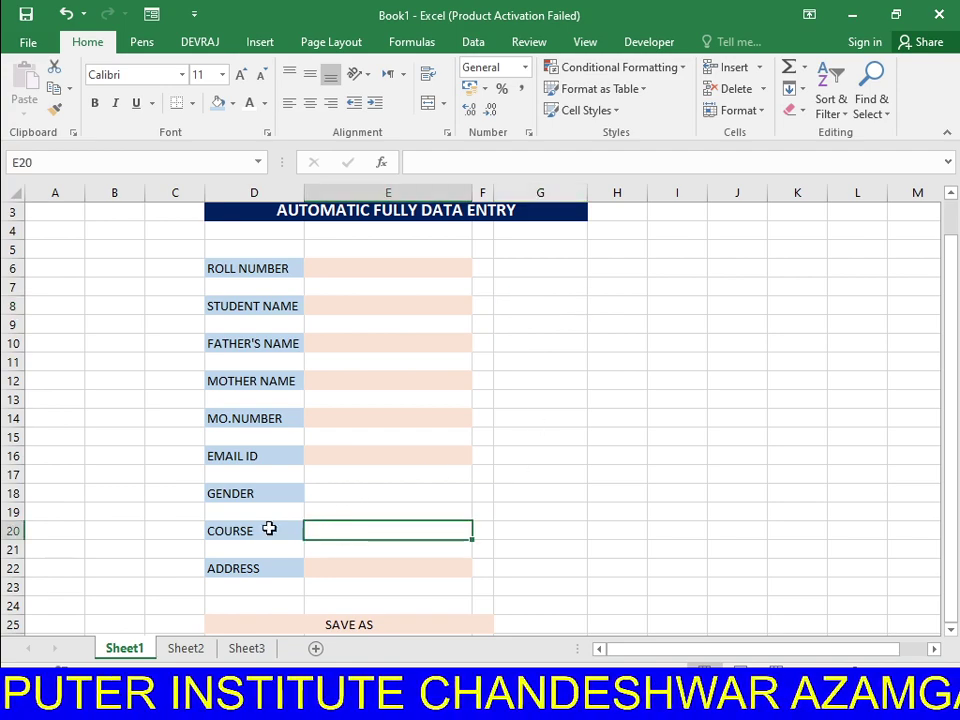
{"action": "scroll", "coordinate": [103, 538], "scroll_direction": "down", "scroll_amount": 5}
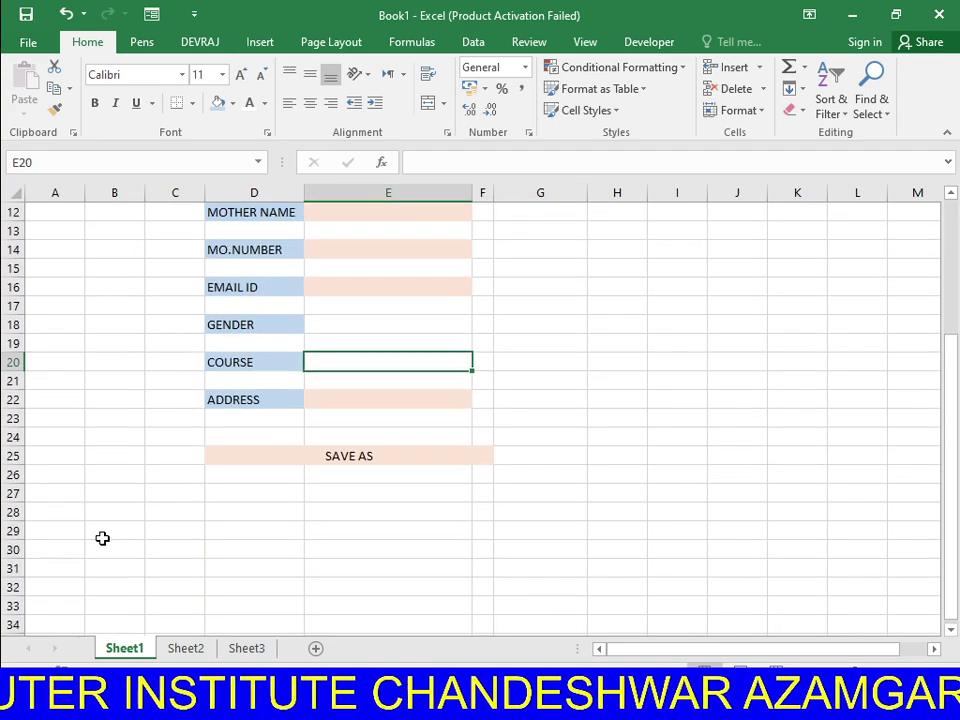
{"action": "left_click", "coordinate": [105, 529]}
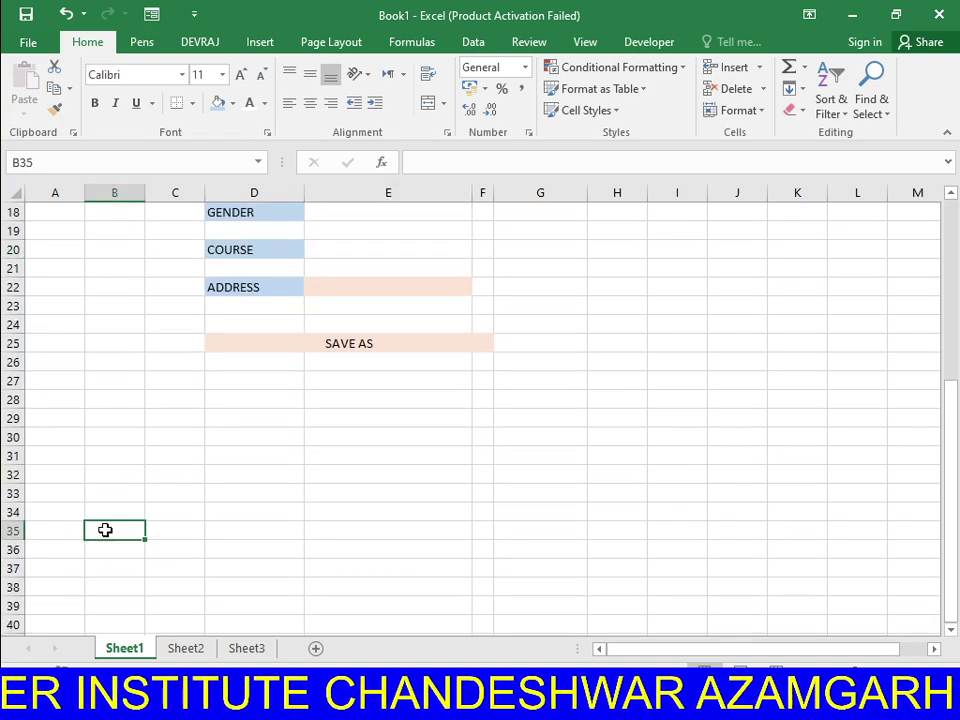
{"action": "scroll", "coordinate": [105, 529], "scroll_direction": "up", "scroll_amount": 1}
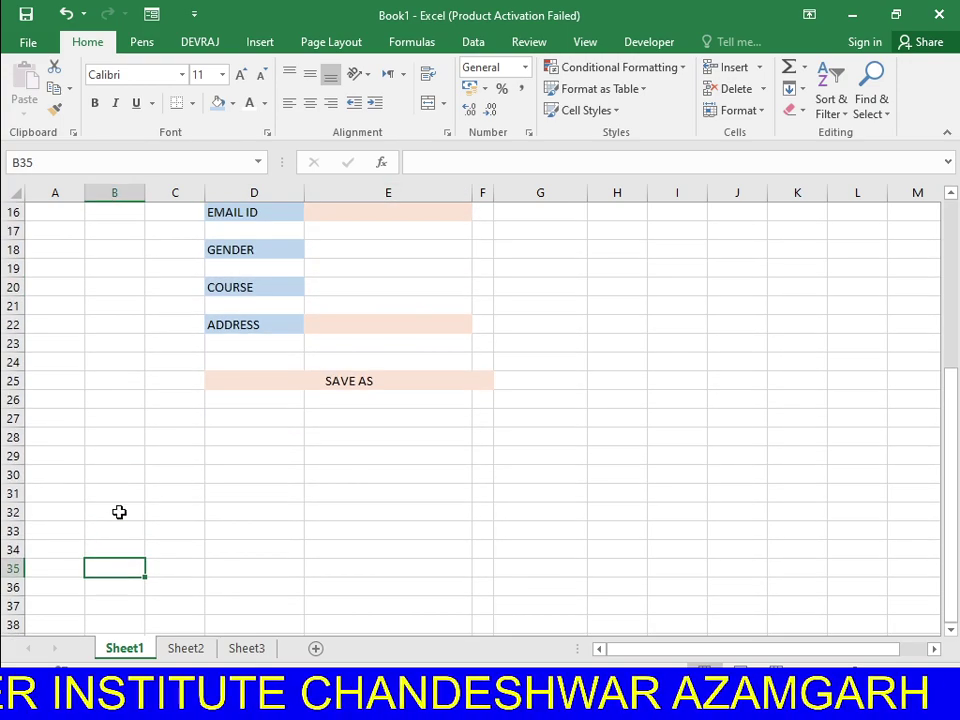
{"action": "left_click", "coordinate": [432, 291]}
{"action": "scroll", "coordinate": [79, 551], "scroll_direction": "down", "scroll_amount": 2}
{"action": "scroll", "coordinate": [62, 521], "scroll_direction": "up", "scroll_amount": 1}
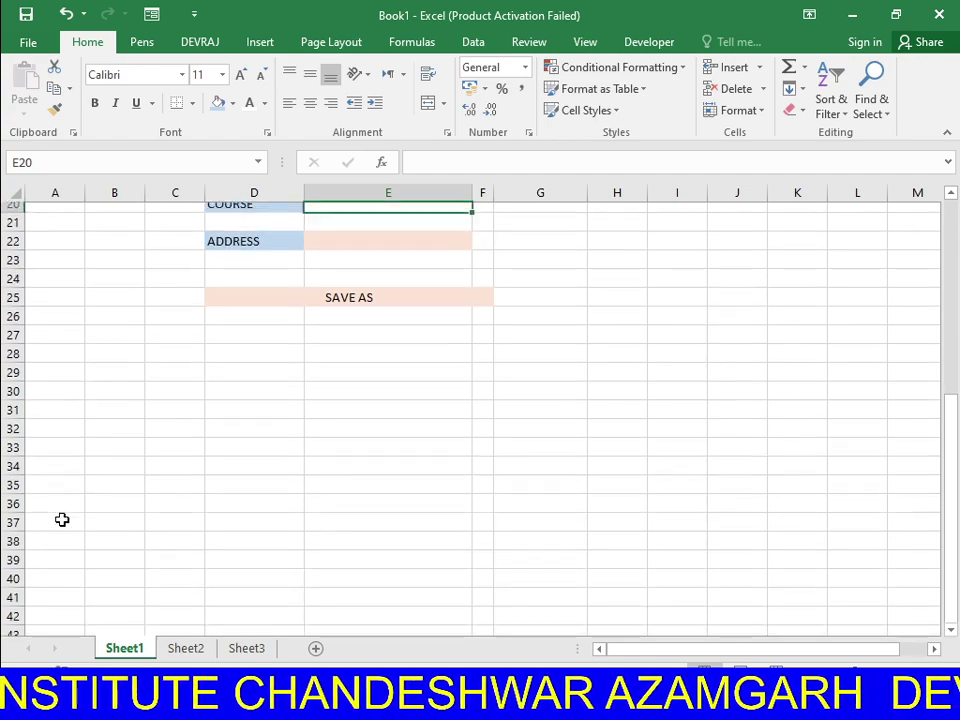
{"action": "scroll", "coordinate": [62, 553], "scroll_direction": "down", "scroll_amount": 2}
{"action": "scroll", "coordinate": [63, 540], "scroll_direction": "up", "scroll_amount": 2}
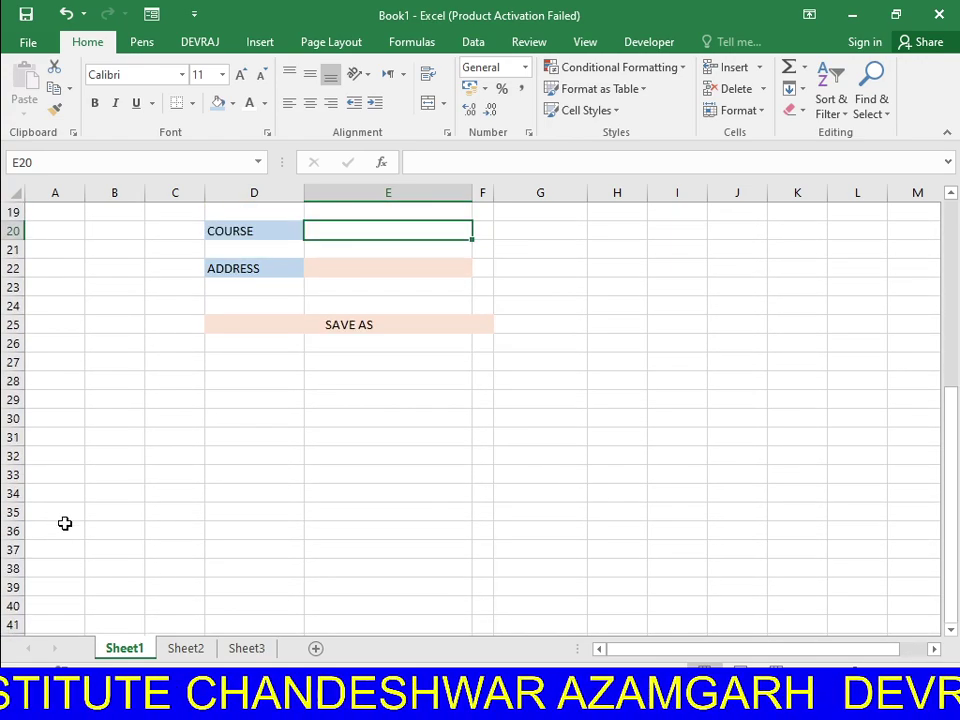
{"action": "left_click", "coordinate": [68, 507]}
{"action": "type", "text": "C"}
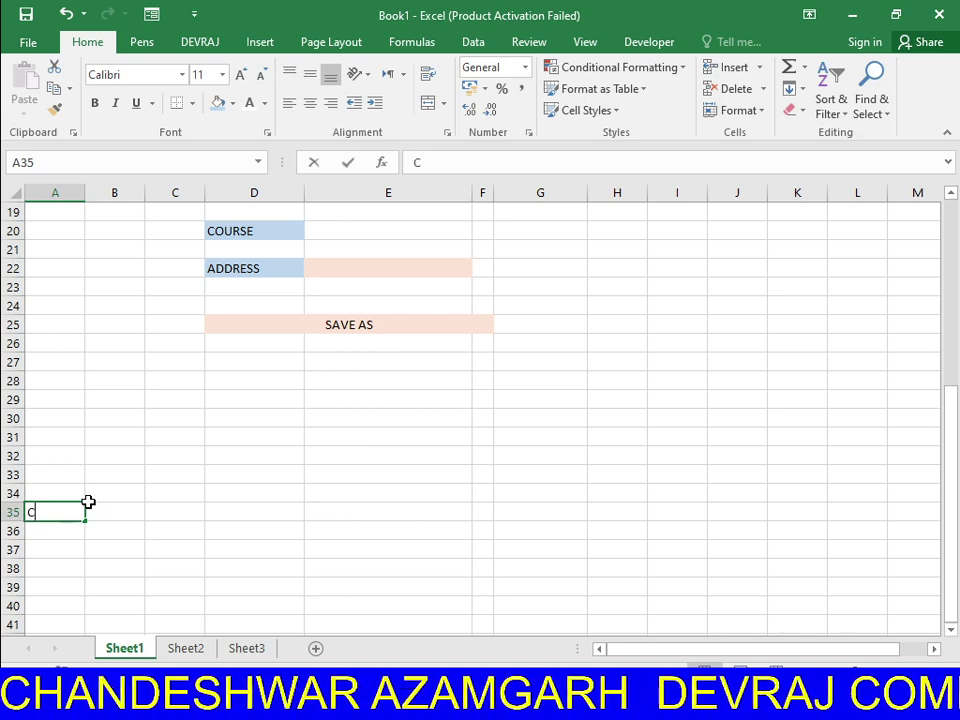
{"action": "type", "text": "O"}
{"action": "key", "text": "Return"}
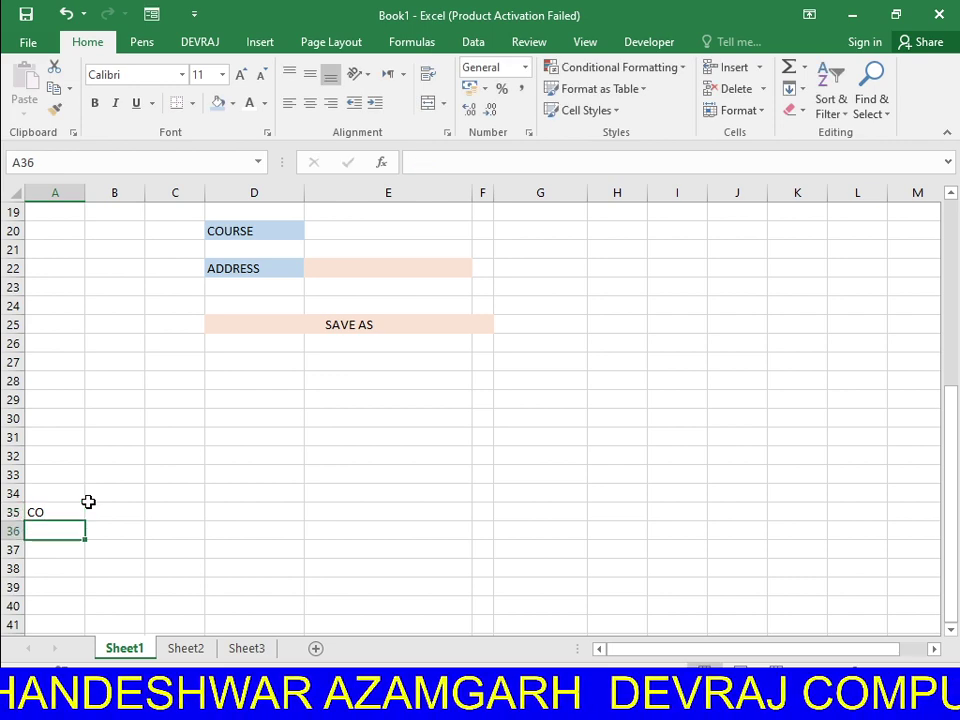
{"action": "type", "text": "DDDDDDDC"}
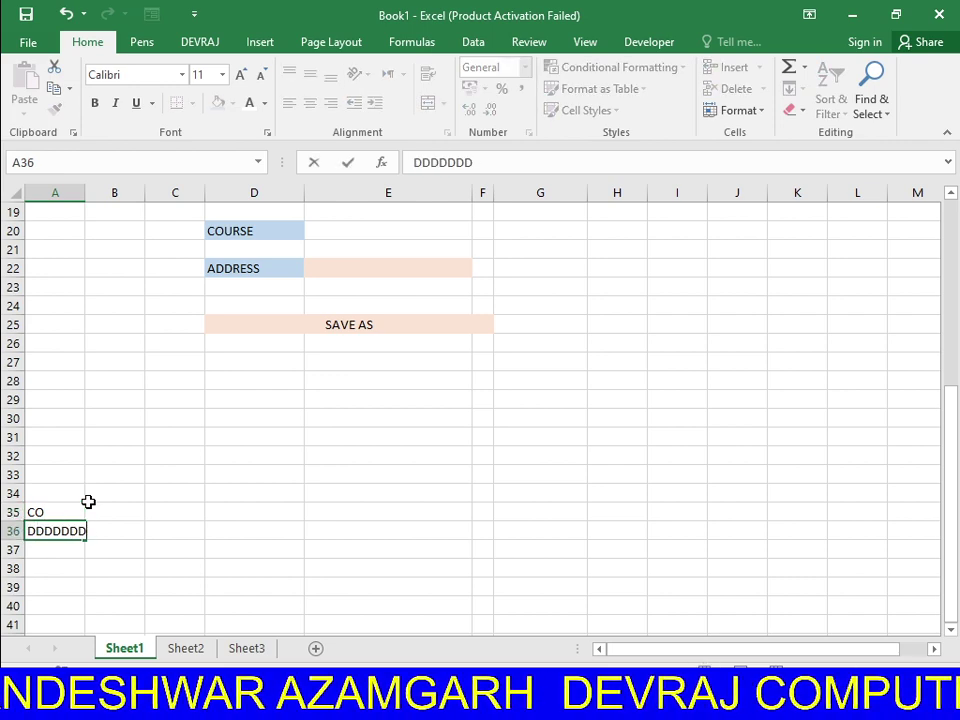
{"action": "type", "text": "DCA"}
{"action": "key", "text": "Return"}
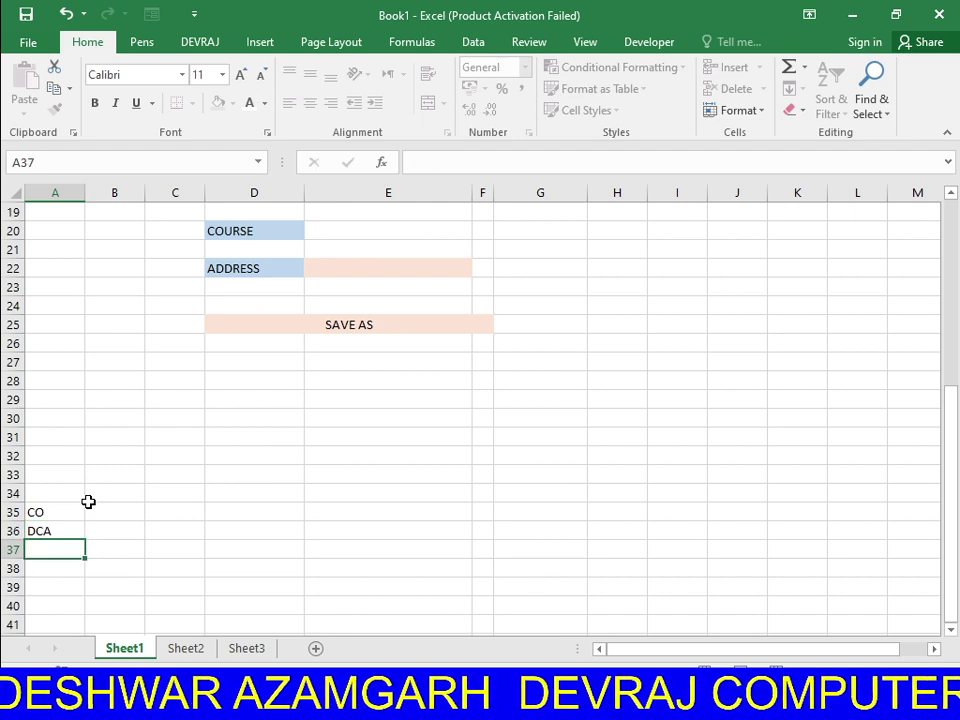
Step: Add ADCA, MDCA, TALLY and CCC below in the course list
{"action": "type", "text": "ADCA"}
{"action": "key", "text": "Return"}
{"action": "type", "text": "M"}
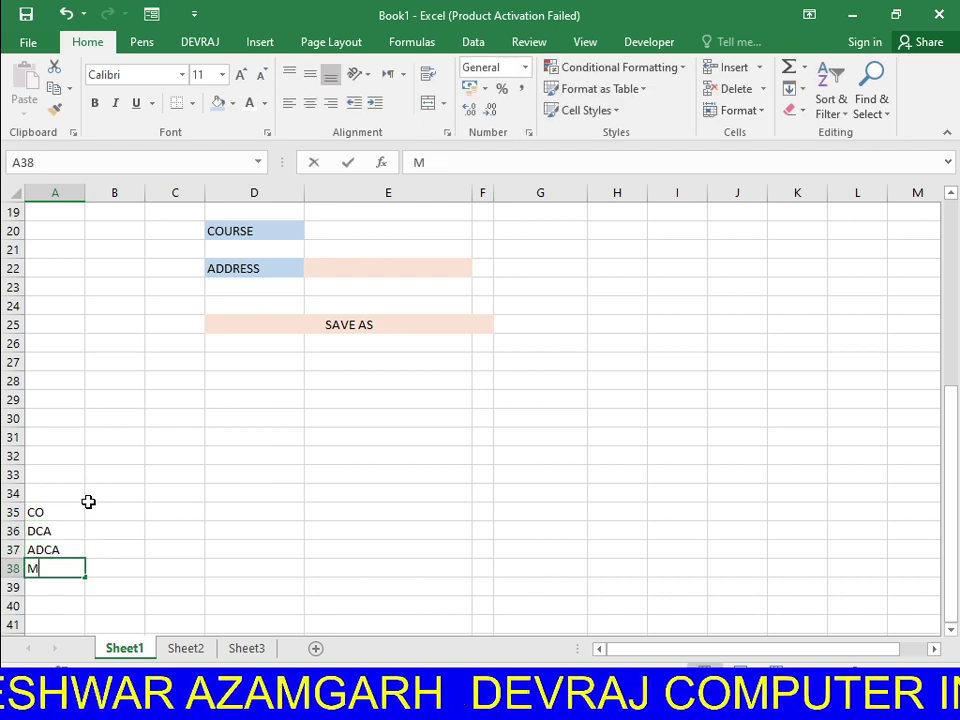
{"action": "type", "text": "DCA"}
{"action": "key", "text": "Return"}
{"action": "type", "text": "TALLY"}
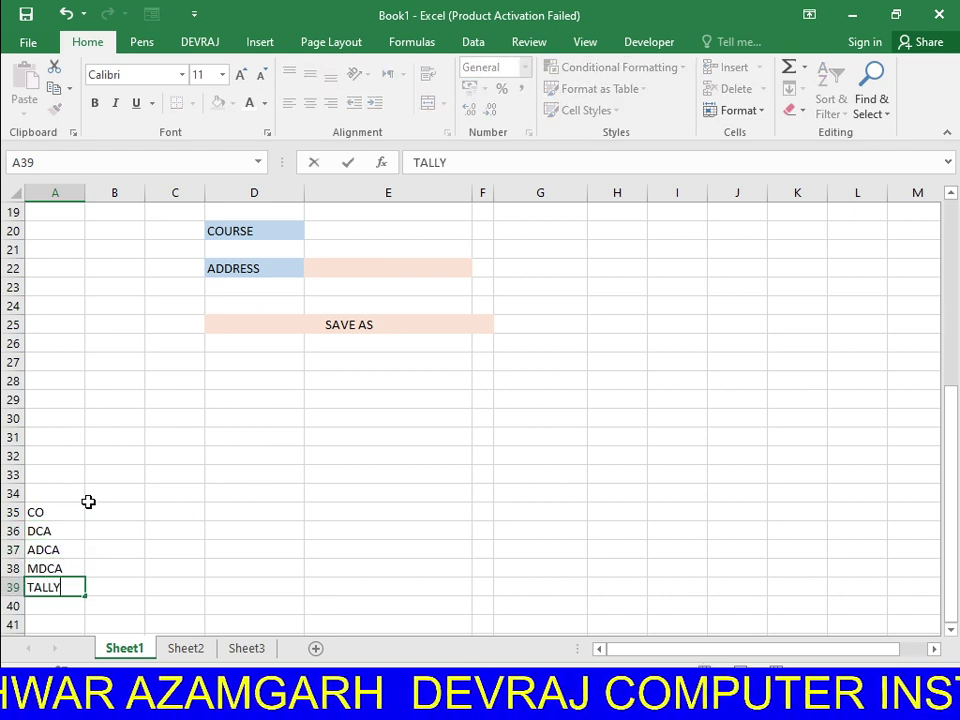
{"action": "key", "text": "Return"}
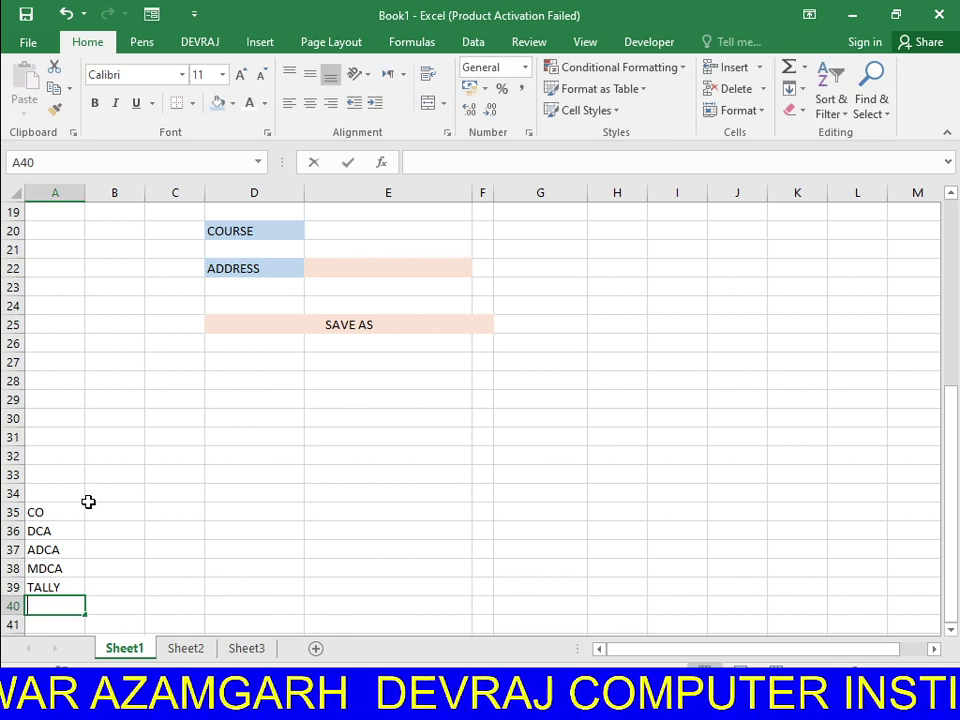
{"action": "type", "text": "CCC"}
{"action": "key", "text": "Return"}
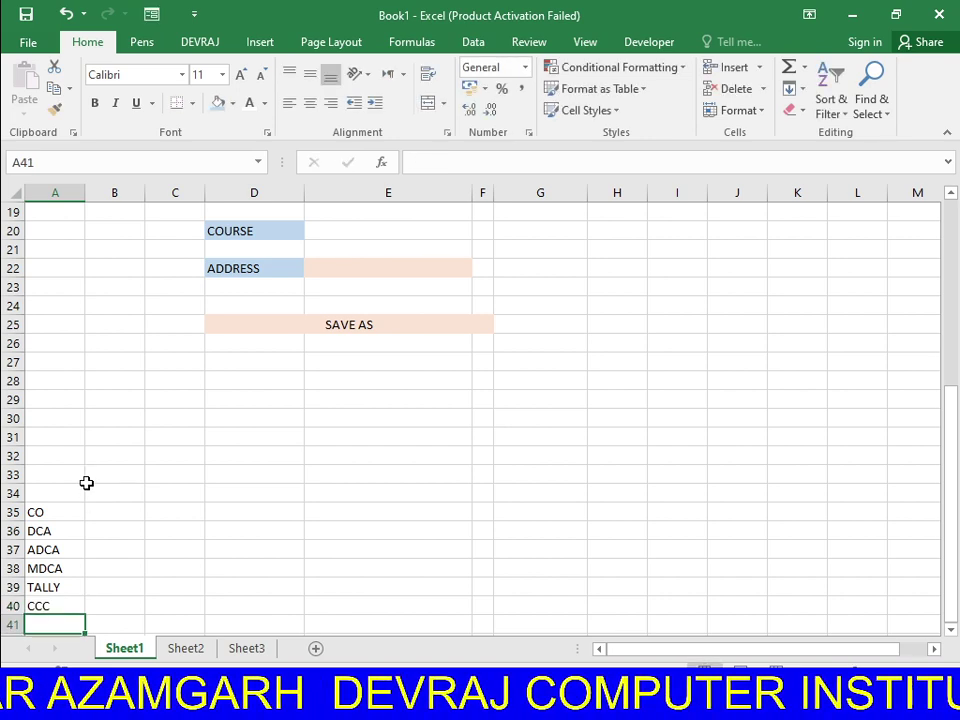
Step: Put the heading SELECT COURSE in A34 above the list
{"action": "left_click", "coordinate": [62, 499]}
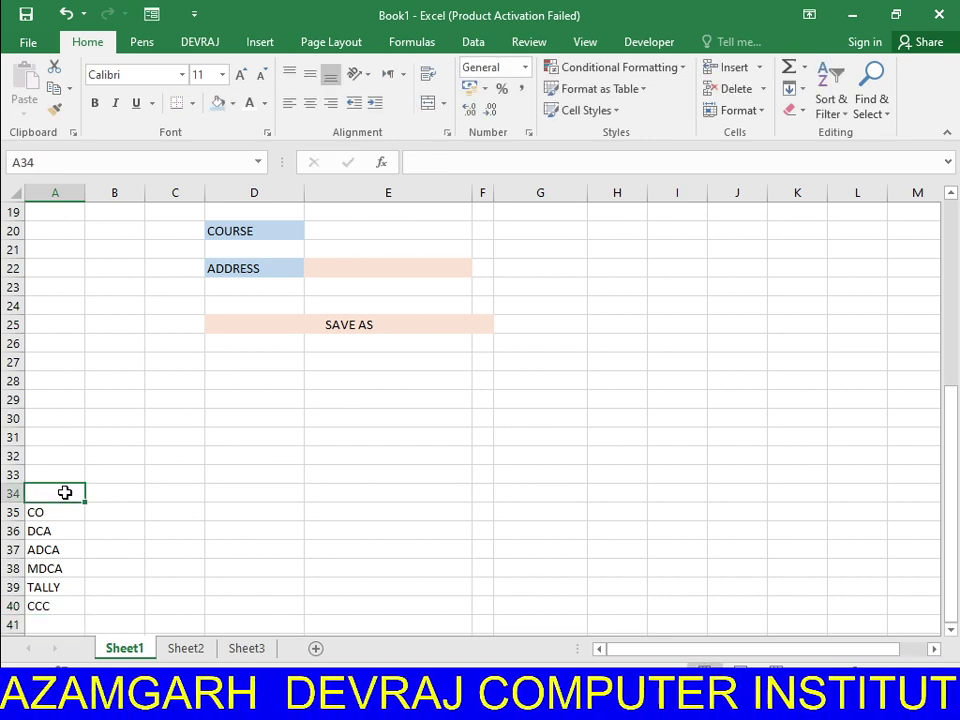
{"action": "type", "text": "SELECT COU"}
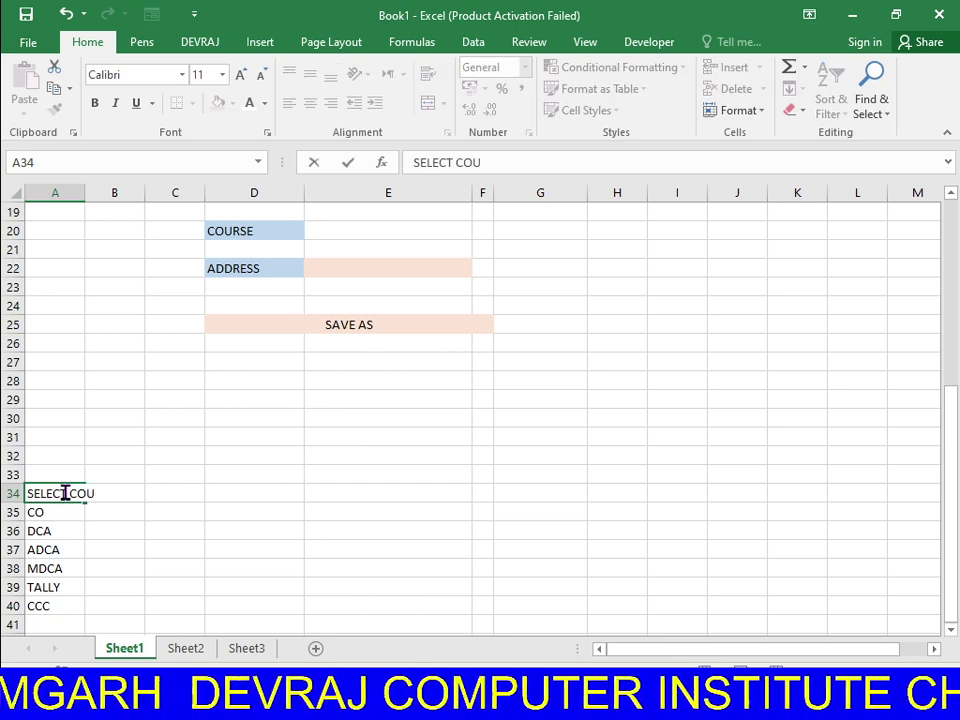
{"action": "type", "text": "SE"}
{"action": "key", "text": "Return"}
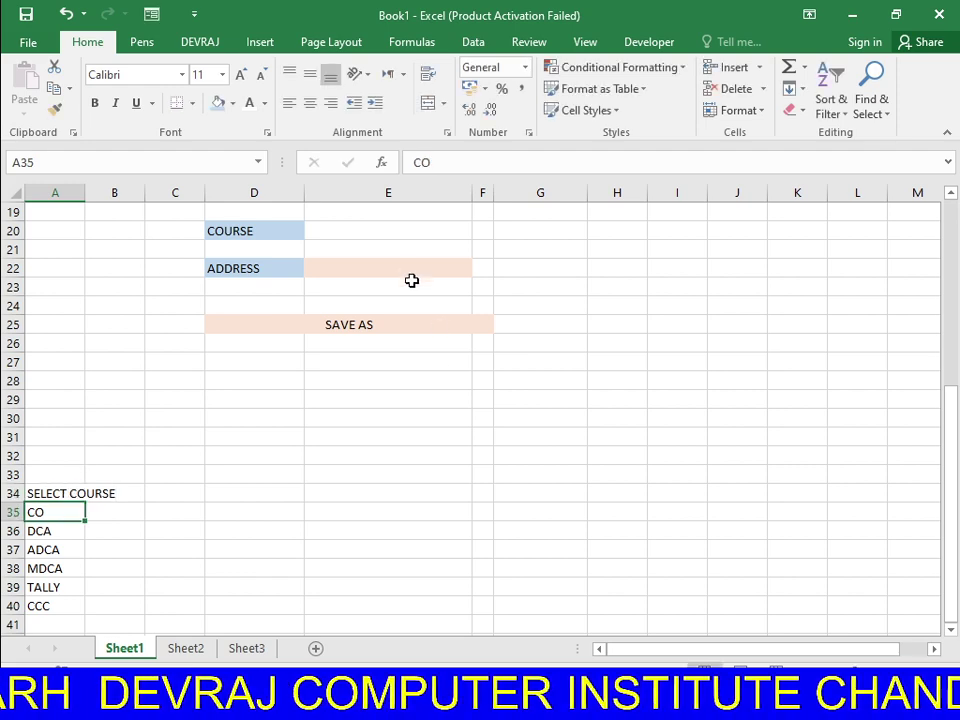
{"action": "left_click", "coordinate": [371, 270]}
Step: Add List data validation to E20 with source =$A$34:$A$40
{"action": "scroll", "coordinate": [345, 226], "scroll_direction": "up", "scroll_amount": 1}
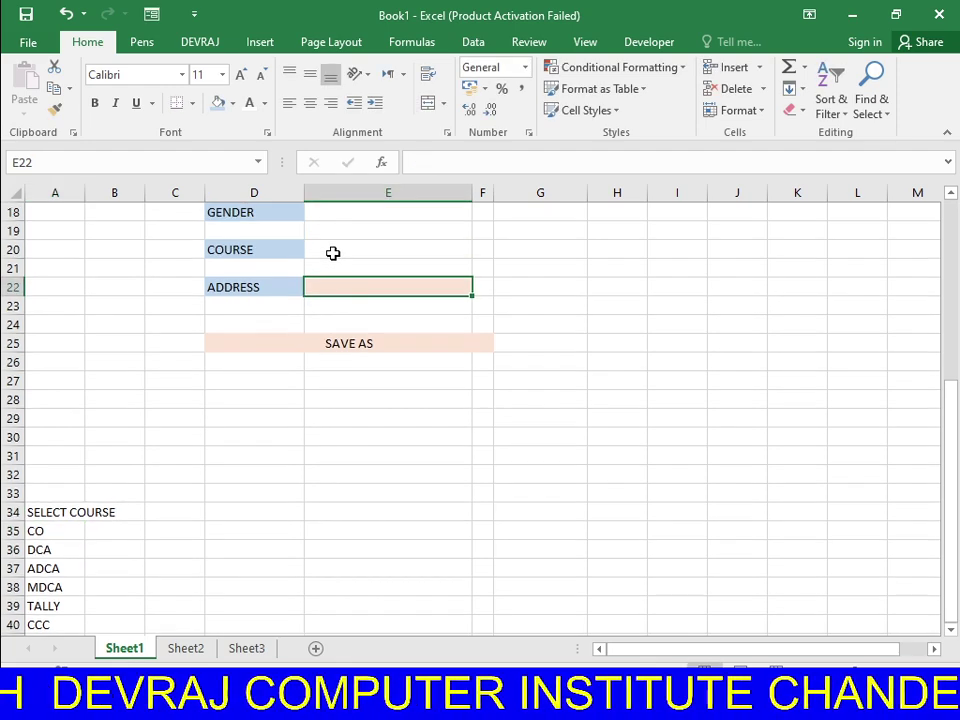
{"action": "left_click", "coordinate": [334, 251]}
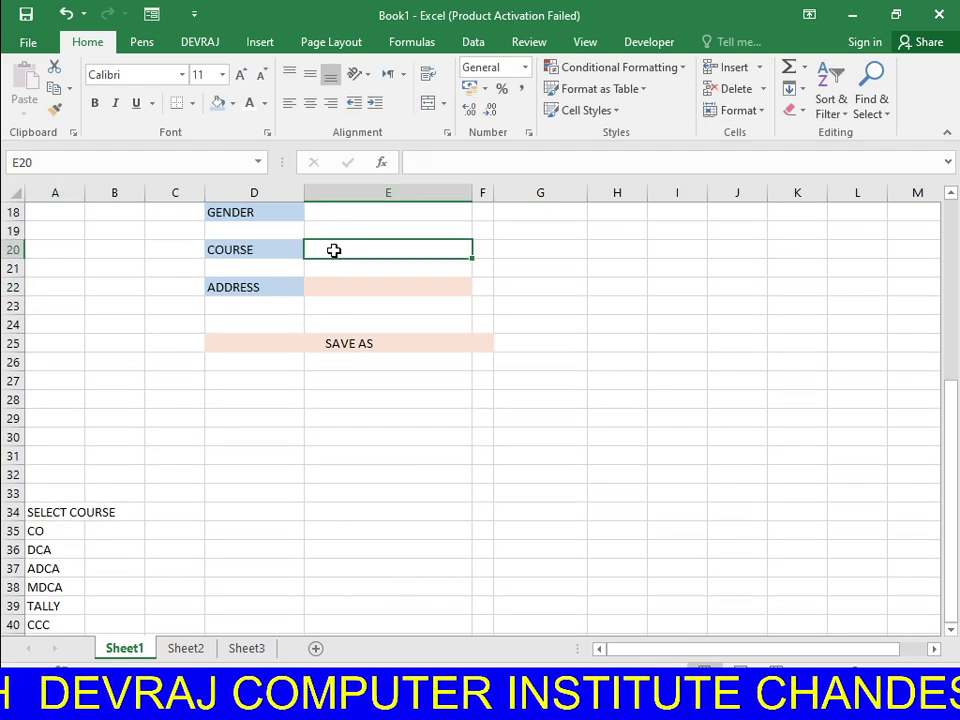
{"action": "left_click", "coordinate": [478, 46]}
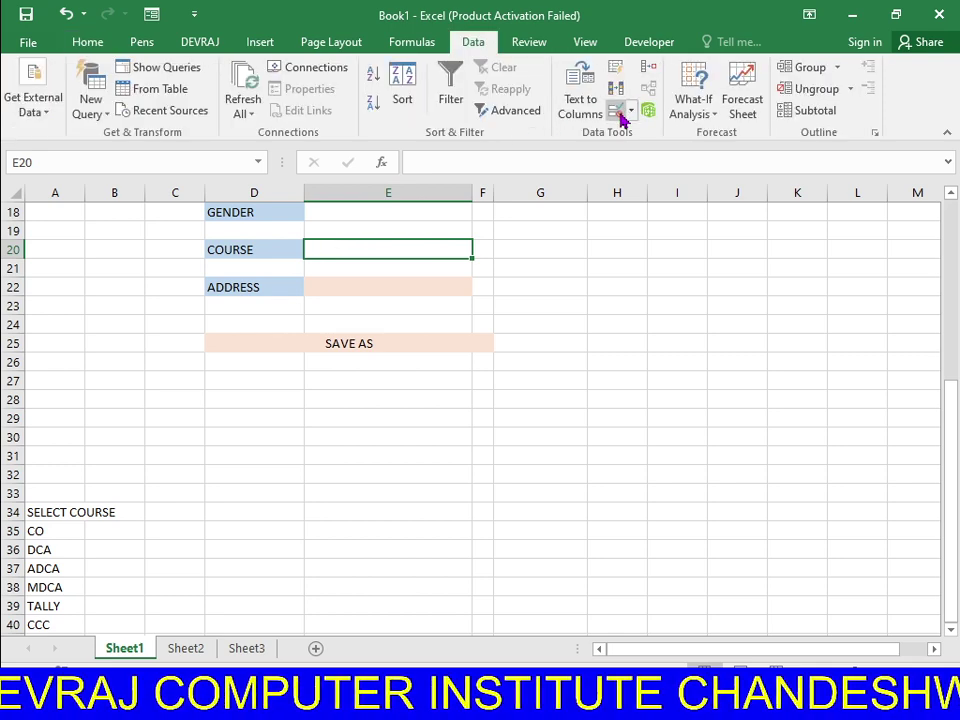
{"action": "left_click", "coordinate": [618, 110]}
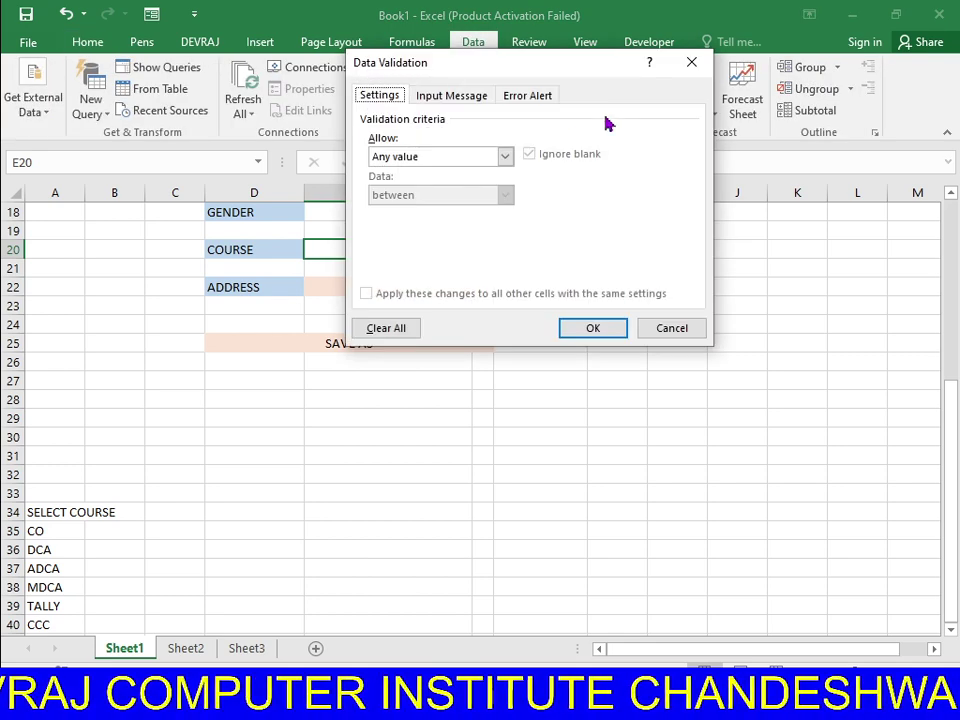
{"action": "left_click", "coordinate": [430, 157]}
{"action": "left_click", "coordinate": [404, 210]}
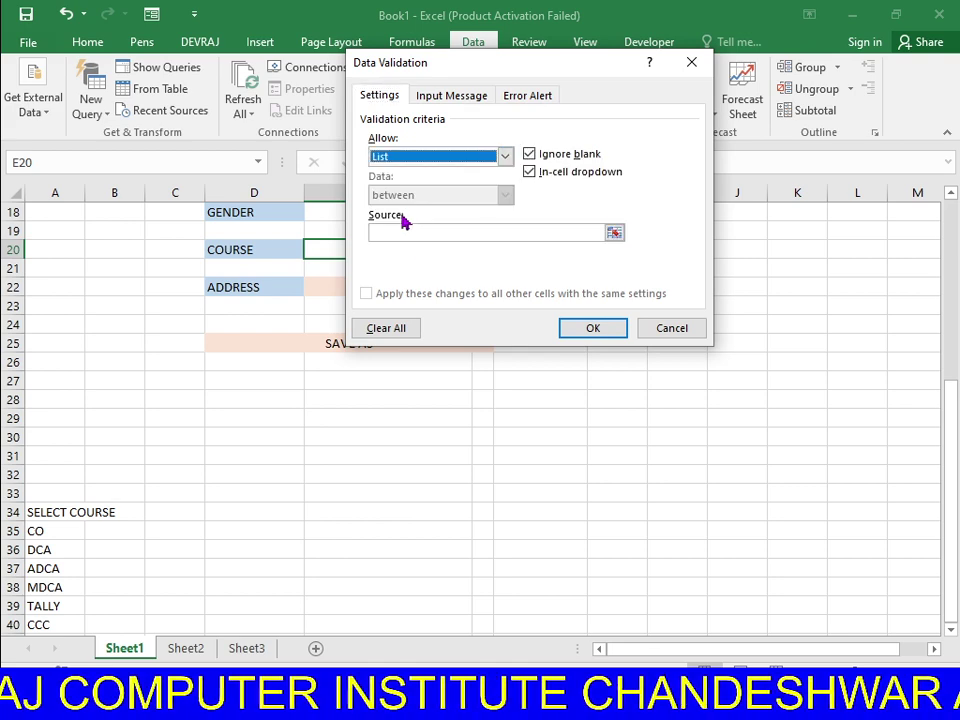
{"action": "left_click", "coordinate": [392, 231]}
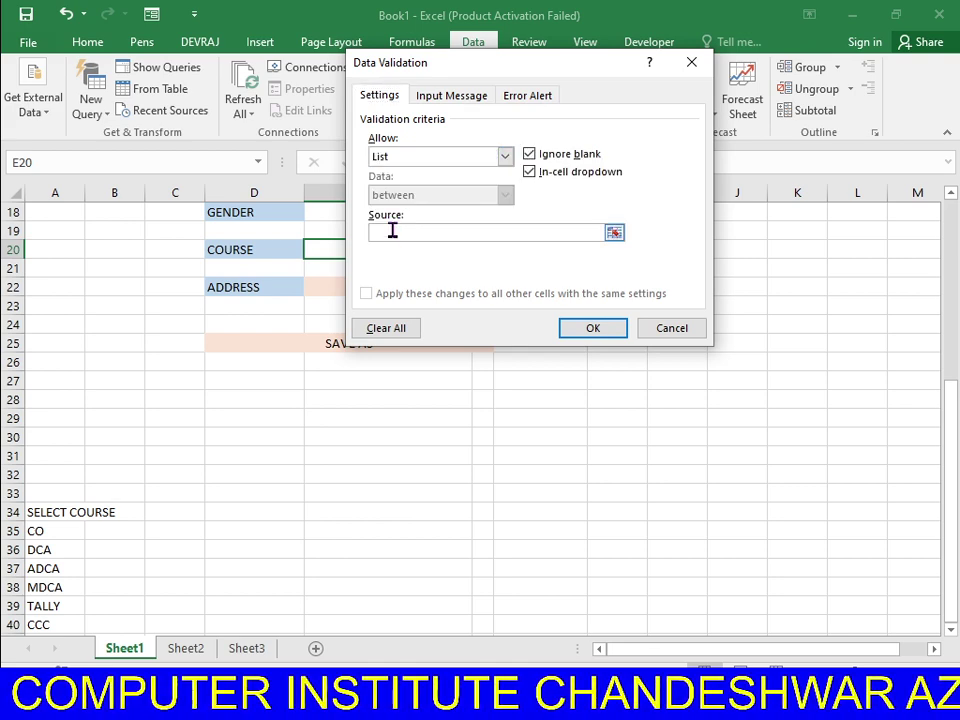
{"action": "scroll", "coordinate": [64, 480], "scroll_direction": "down", "scroll_amount": 1}
{"action": "left_click", "coordinate": [61, 478]}
{"action": "left_click_drag", "start_coordinate": [61, 478], "coordinate": [36, 590]}
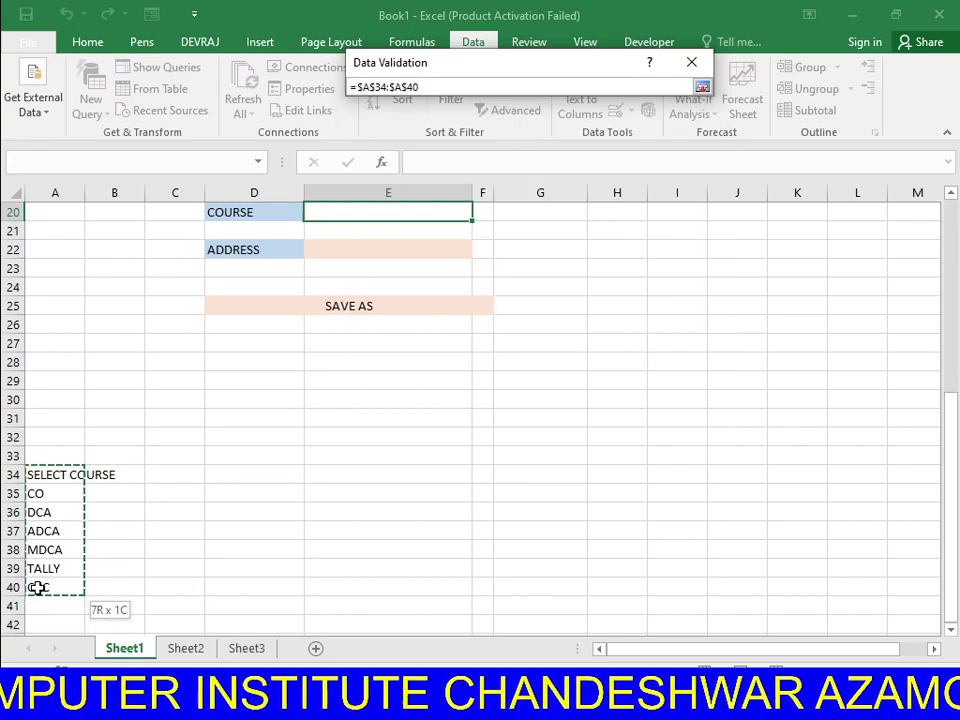
{"action": "left_click", "coordinate": [581, 327]}
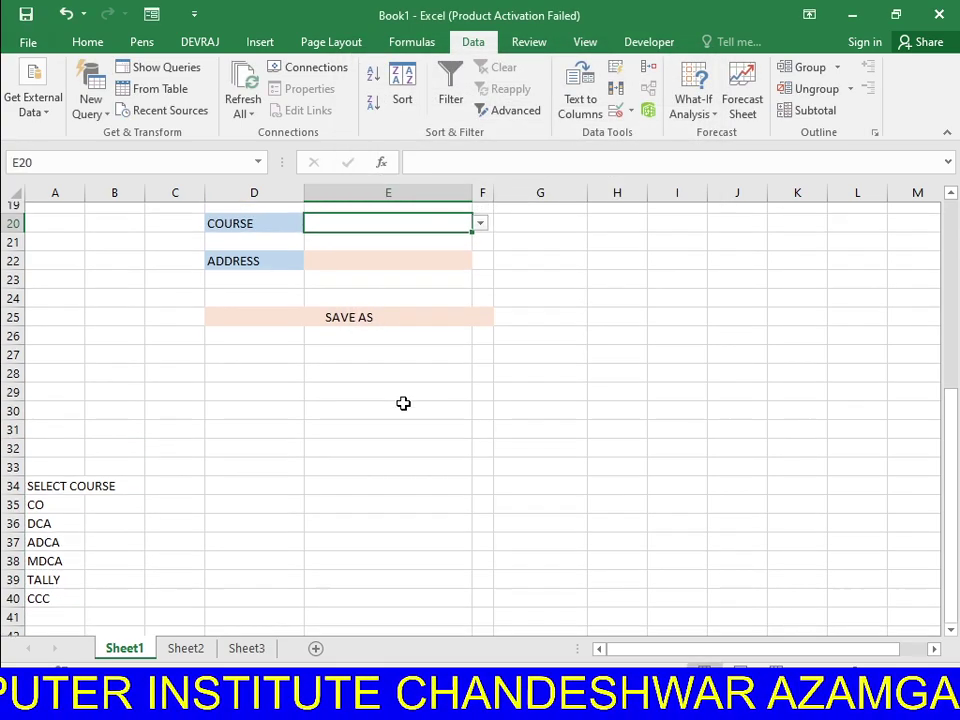
Step: Test the E20 dropdown with SELECT COURSE and ADCA, leaving TALLY chosen
{"action": "scroll", "coordinate": [420, 390], "scroll_direction": "up", "scroll_amount": 1}
{"action": "left_click", "coordinate": [480, 288]}
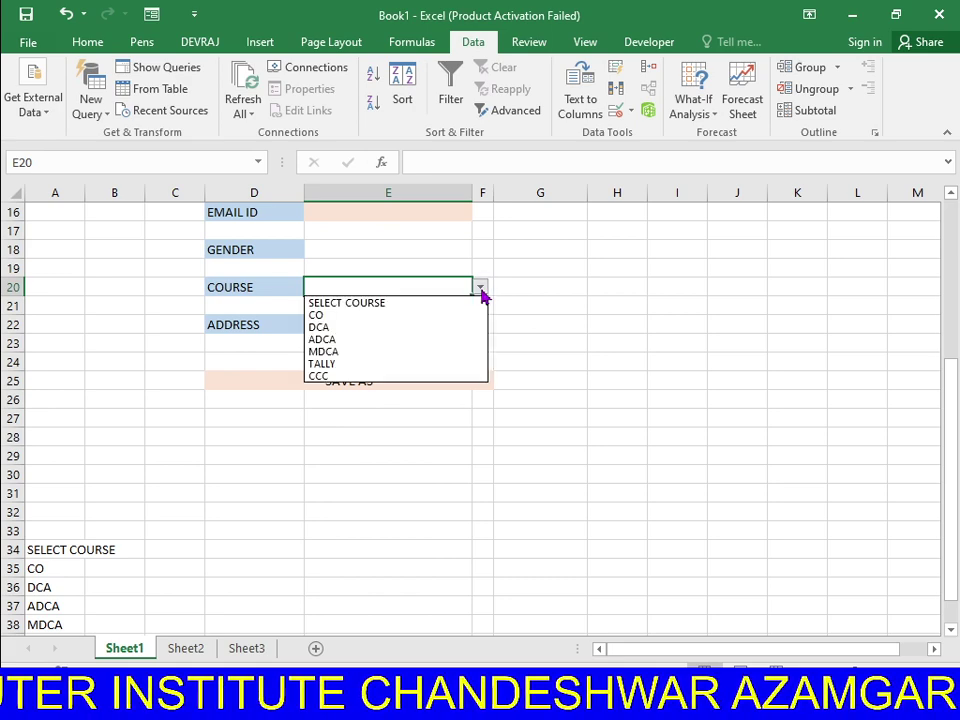
{"action": "left_click", "coordinate": [401, 303]}
{"action": "left_click", "coordinate": [480, 290]}
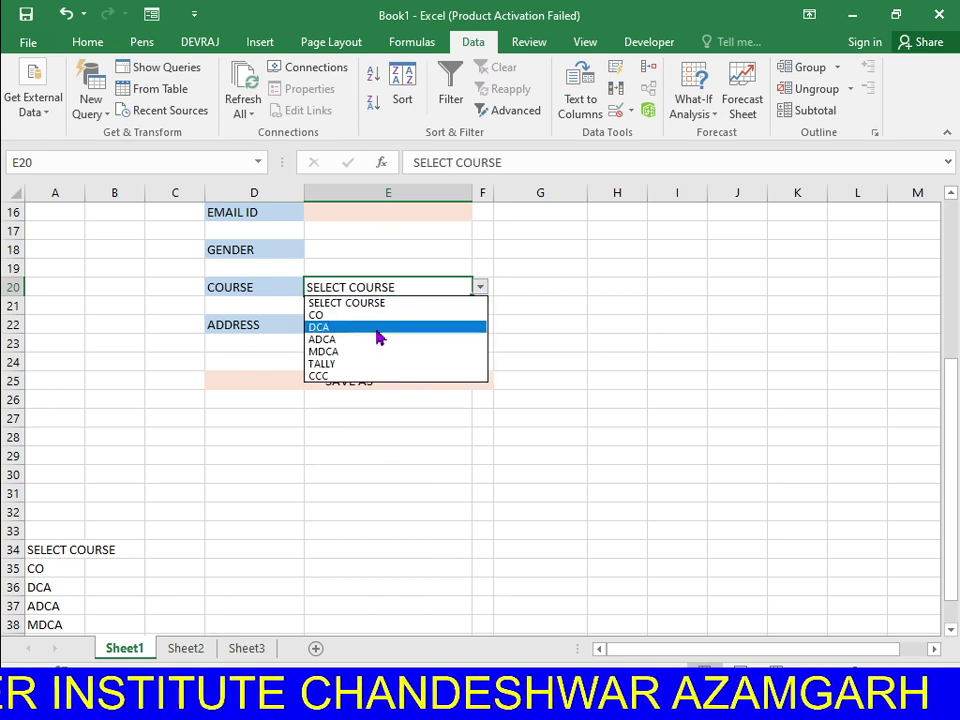
{"action": "left_click", "coordinate": [377, 339]}
{"action": "left_click", "coordinate": [479, 290]}
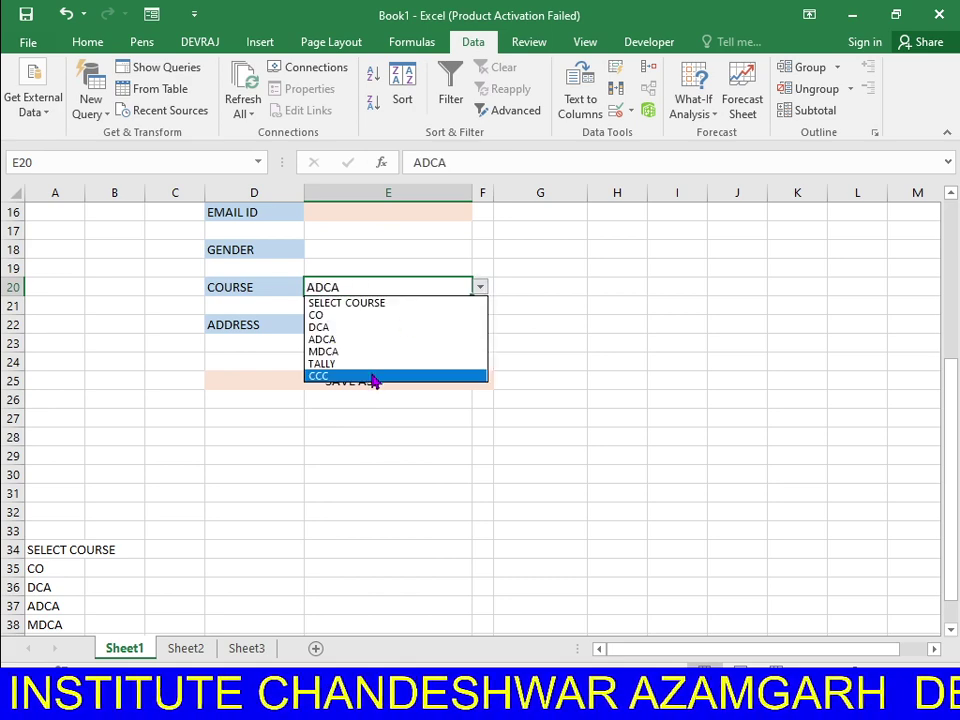
{"action": "left_click", "coordinate": [373, 364]}
{"action": "scroll", "coordinate": [558, 364], "scroll_direction": "up", "scroll_amount": 1}
{"action": "scroll", "coordinate": [558, 364], "scroll_direction": "up", "scroll_amount": 1}
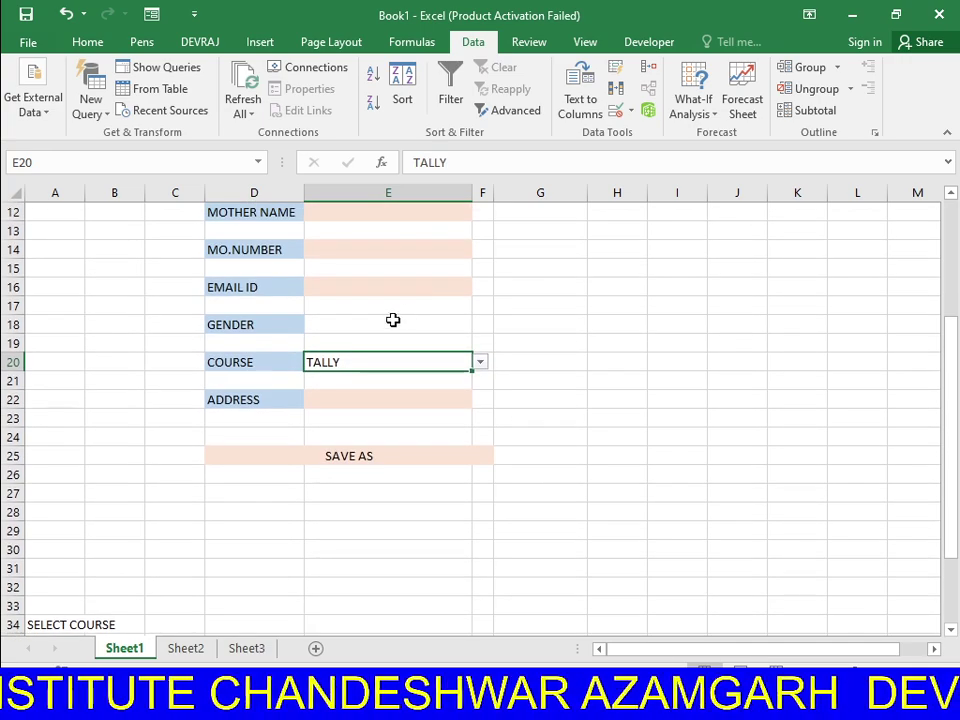
{"action": "left_click", "coordinate": [379, 324]}
{"action": "scroll", "coordinate": [567, 388], "scroll_direction": "up", "scroll_amount": 3}
{"action": "scroll", "coordinate": [558, 377], "scroll_direction": "up", "scroll_amount": 4}
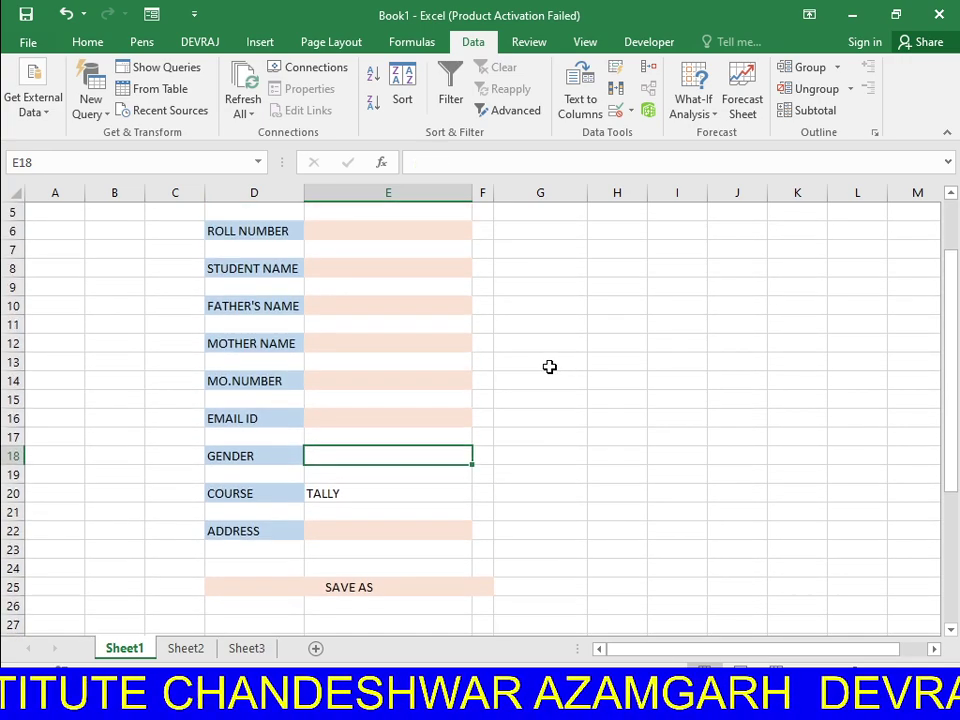
{"action": "scroll", "coordinate": [520, 290], "scroll_direction": "up", "scroll_amount": 1}
Step: Widen column E to about 33.14 (237 pixels) for wider entry boxes
{"action": "left_click_drag", "start_coordinate": [474, 191], "coordinate": [527, 192]}
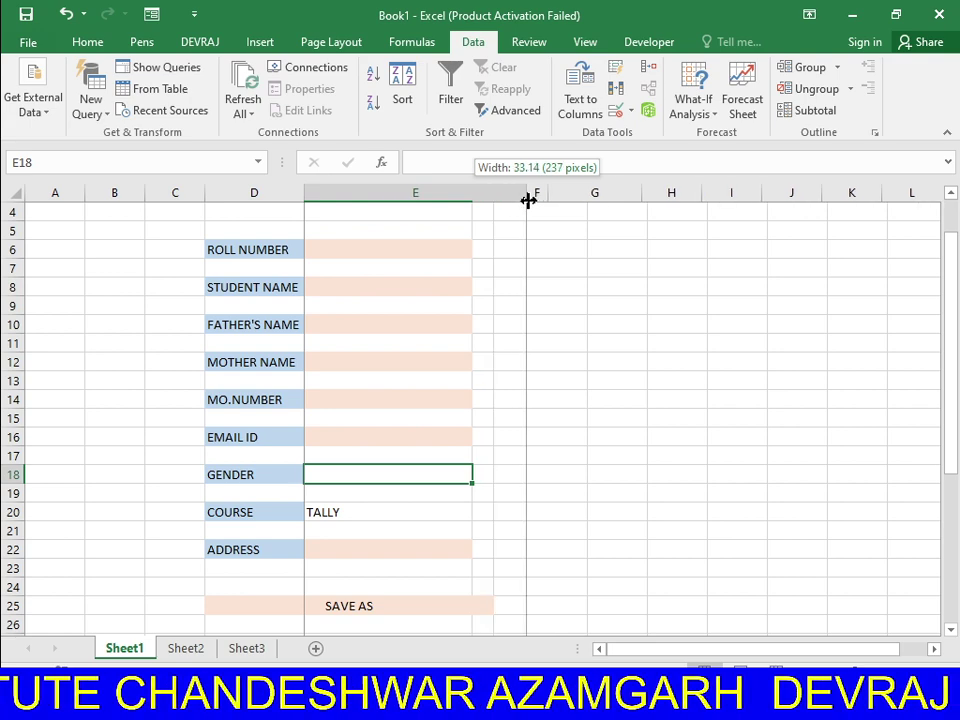
{"action": "left_click", "coordinate": [638, 388]}
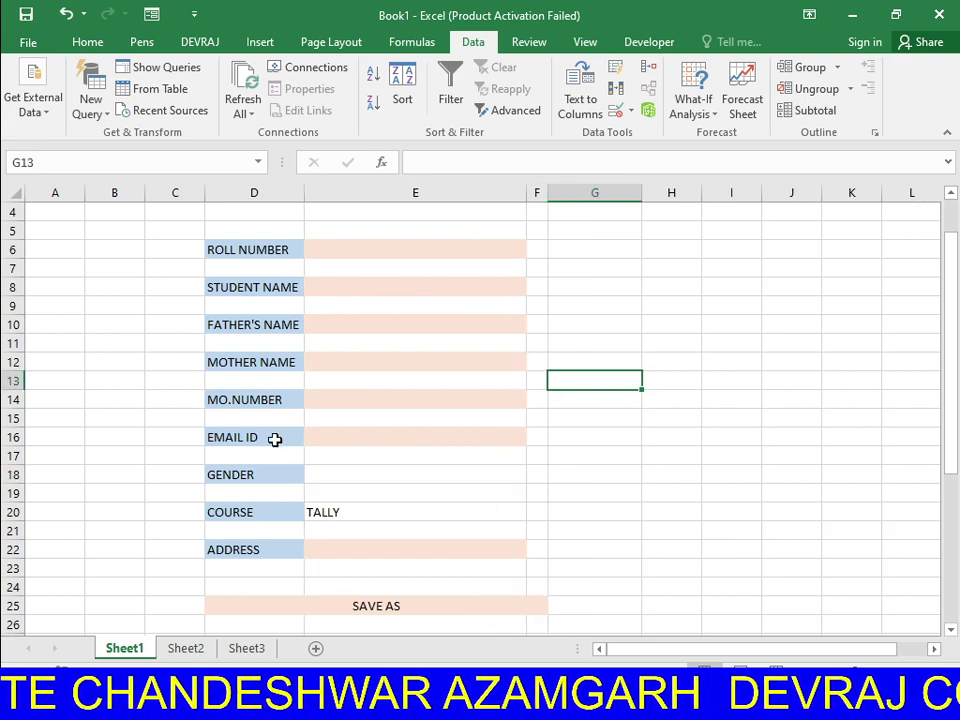
{"action": "left_click", "coordinate": [349, 477]}
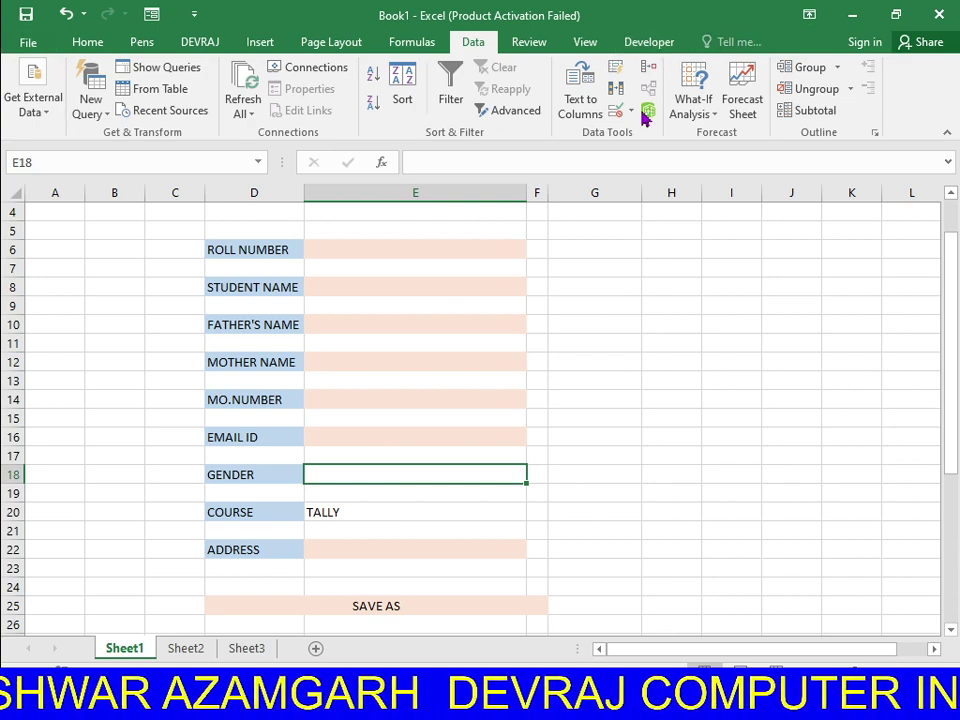
{"action": "left_click", "coordinate": [27, 42]}
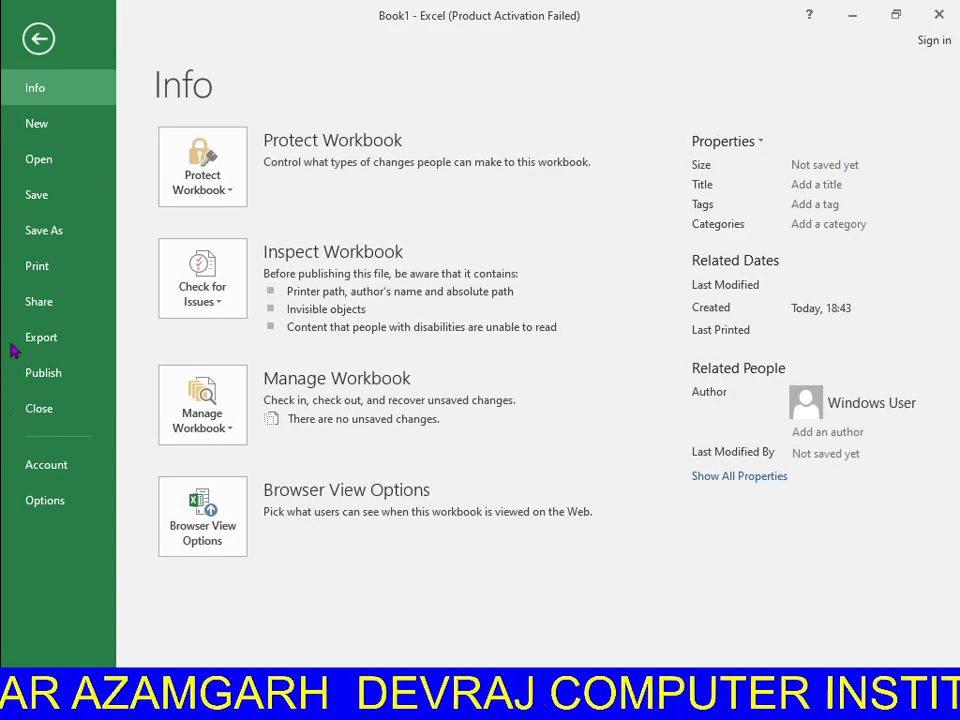
Step: Go to File > Options and show the Customize Ribbon page
{"action": "left_click", "coordinate": [45, 501]}
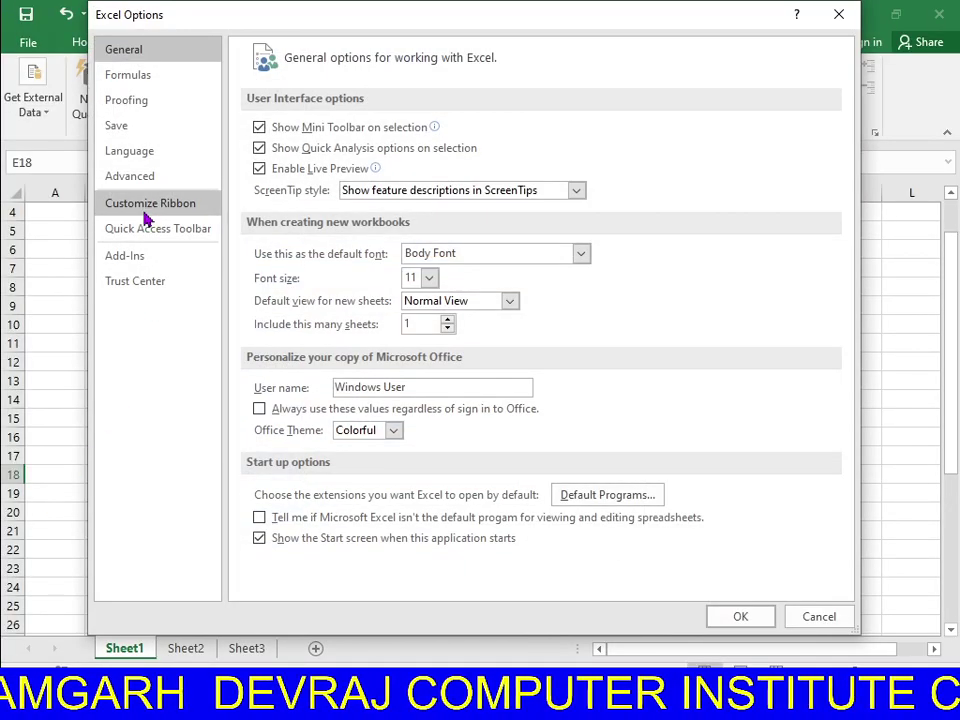
{"action": "left_click", "coordinate": [173, 213]}
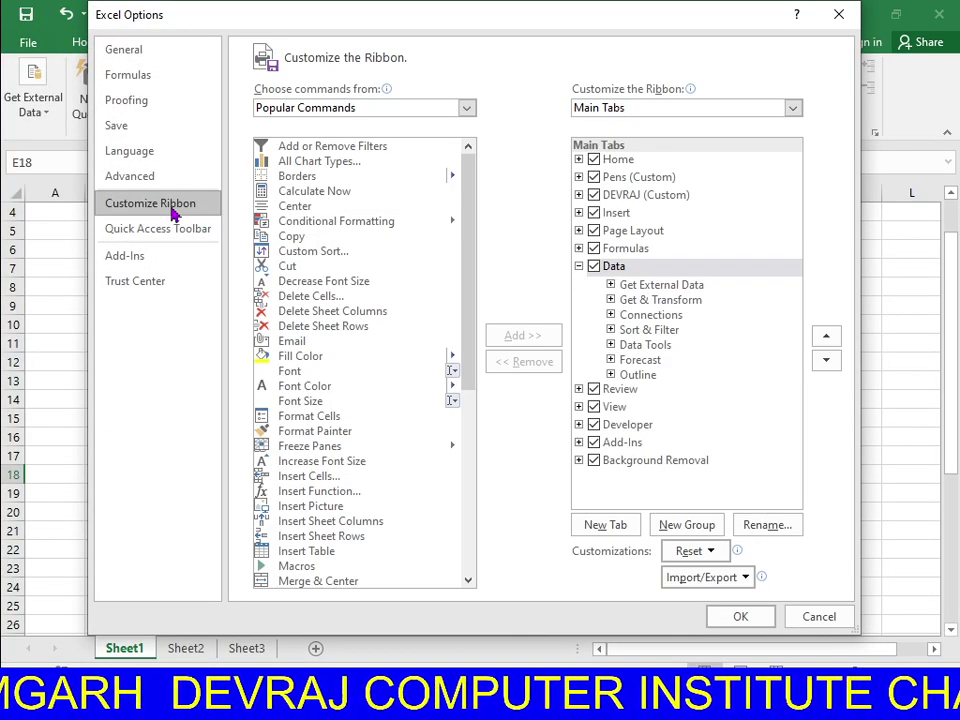
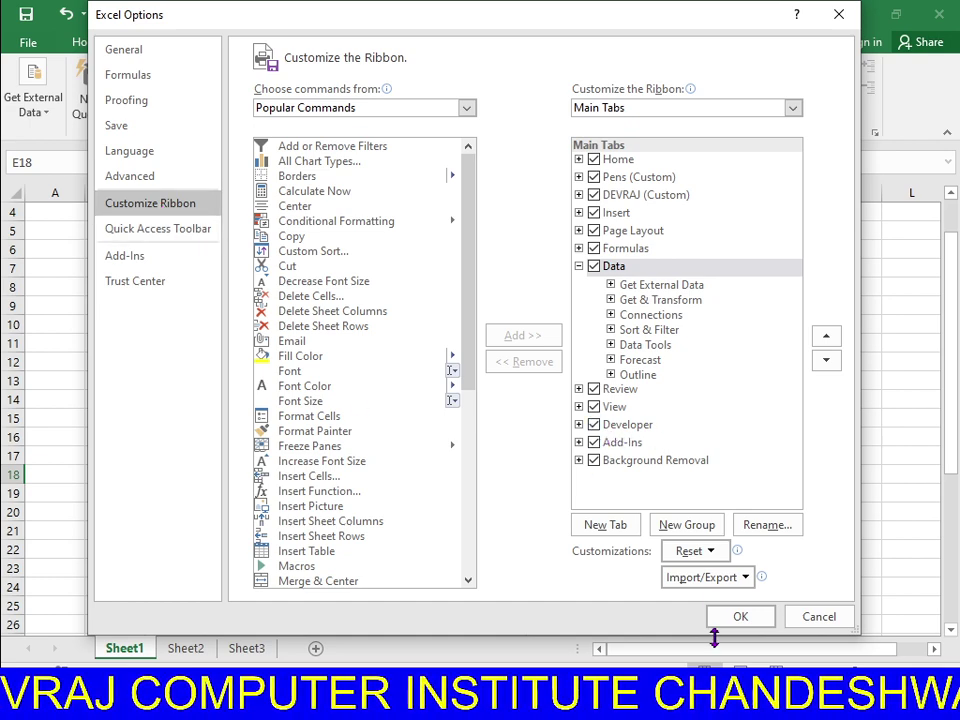
Step: Close Excel Options without changes and show the Developer tab
{"action": "left_click", "coordinate": [818, 617]}
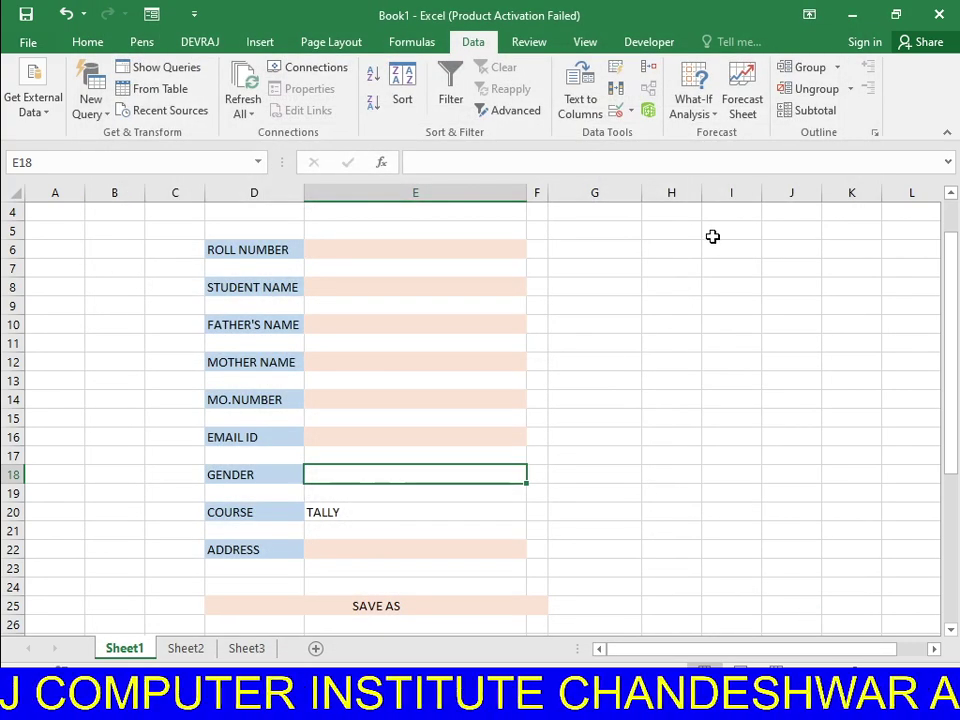
{"action": "left_click", "coordinate": [655, 45]}
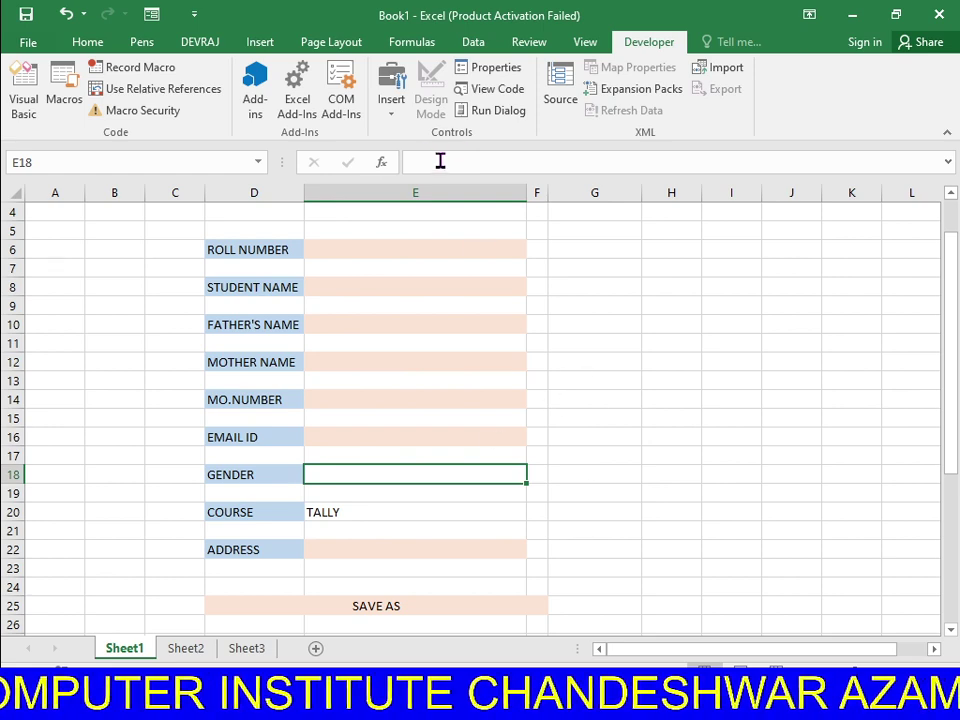
Step: Insert a Form Controls option button into GENDER cell E18, nudged slightly left
{"action": "left_click", "coordinate": [392, 112]}
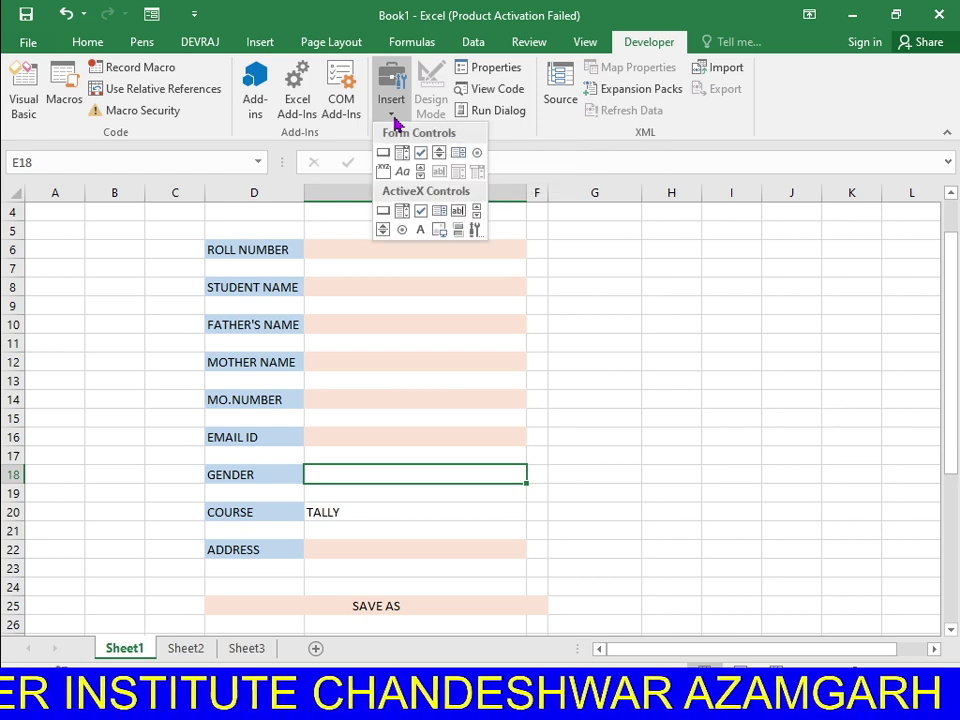
{"action": "left_click", "coordinate": [477, 160]}
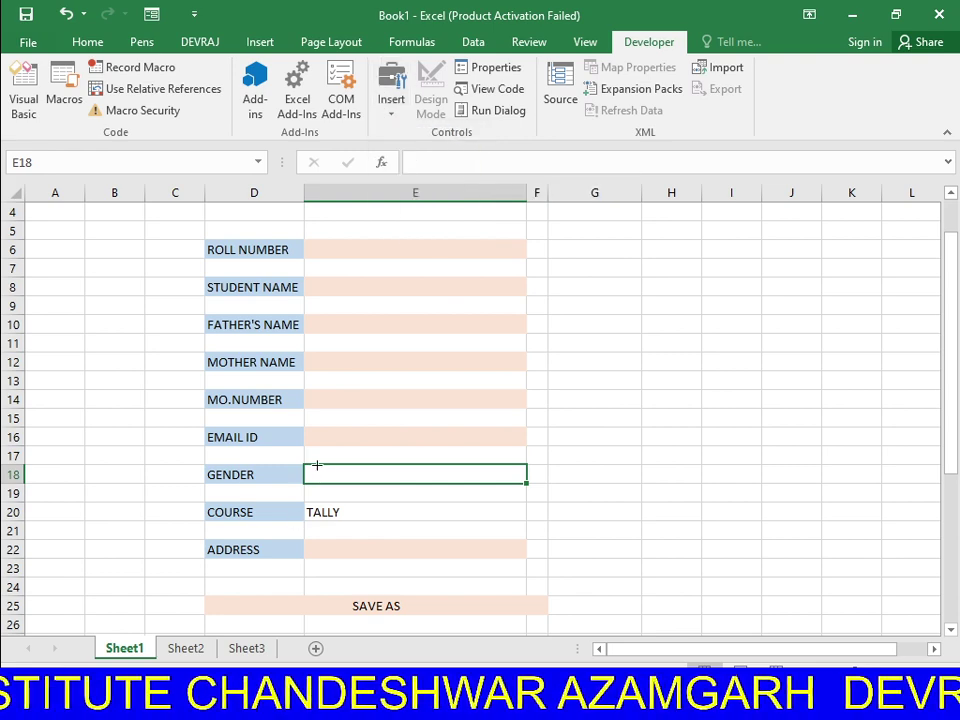
{"action": "left_click", "coordinate": [317, 465]}
{"action": "left_click_drag", "start_coordinate": [328, 484], "coordinate": [347, 487]}
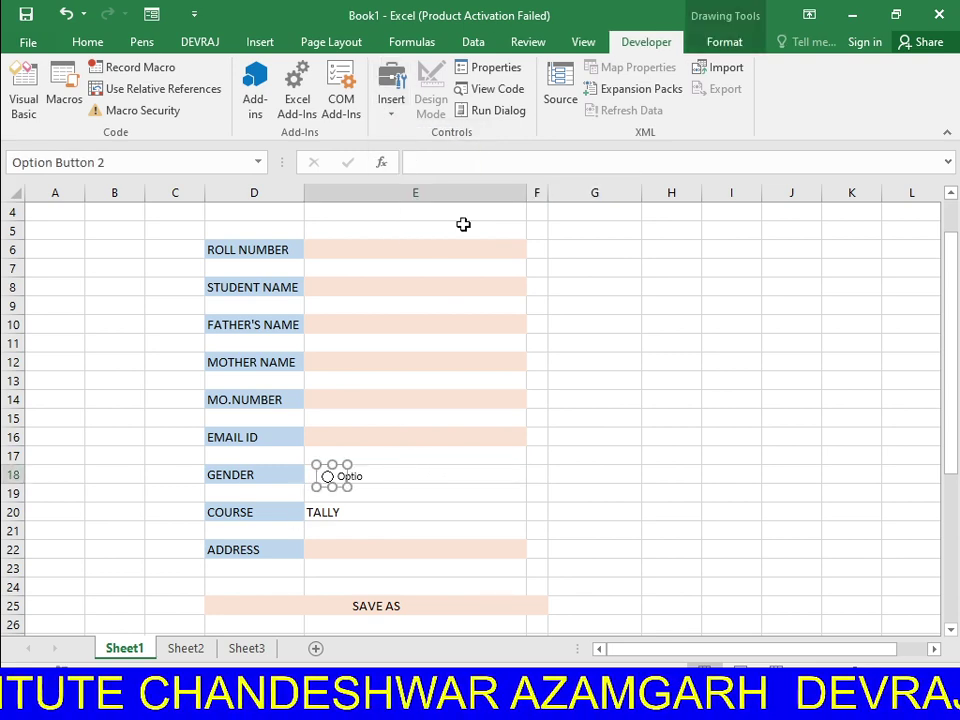
{"action": "left_click", "coordinate": [396, 116]}
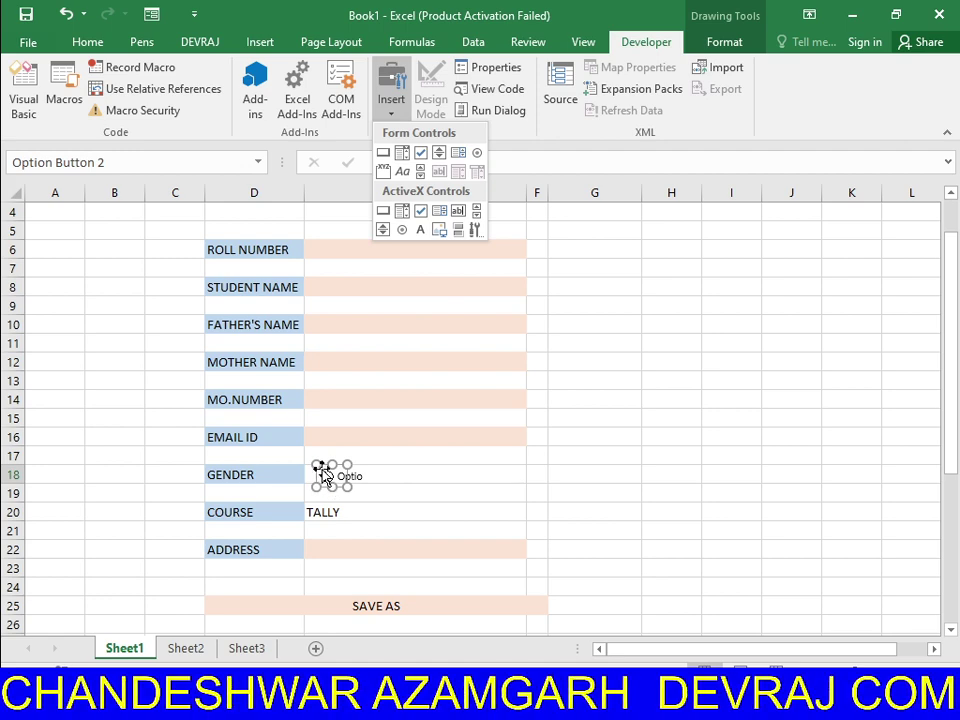
{"action": "left_click", "coordinate": [325, 471]}
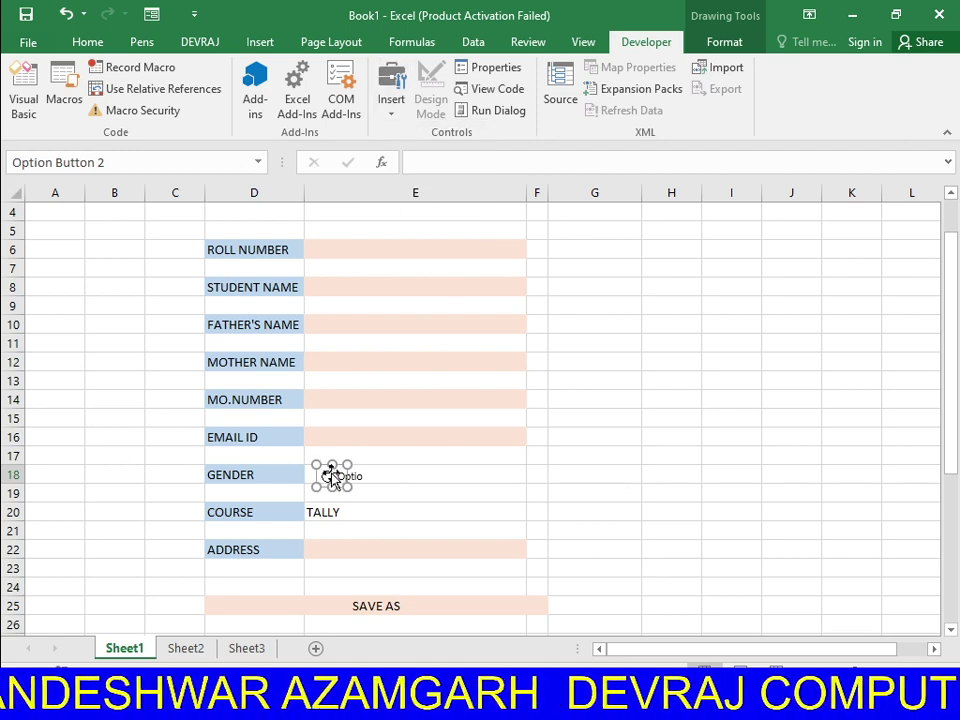
{"action": "left_click_drag", "start_coordinate": [326, 475], "coordinate": [315, 474]}
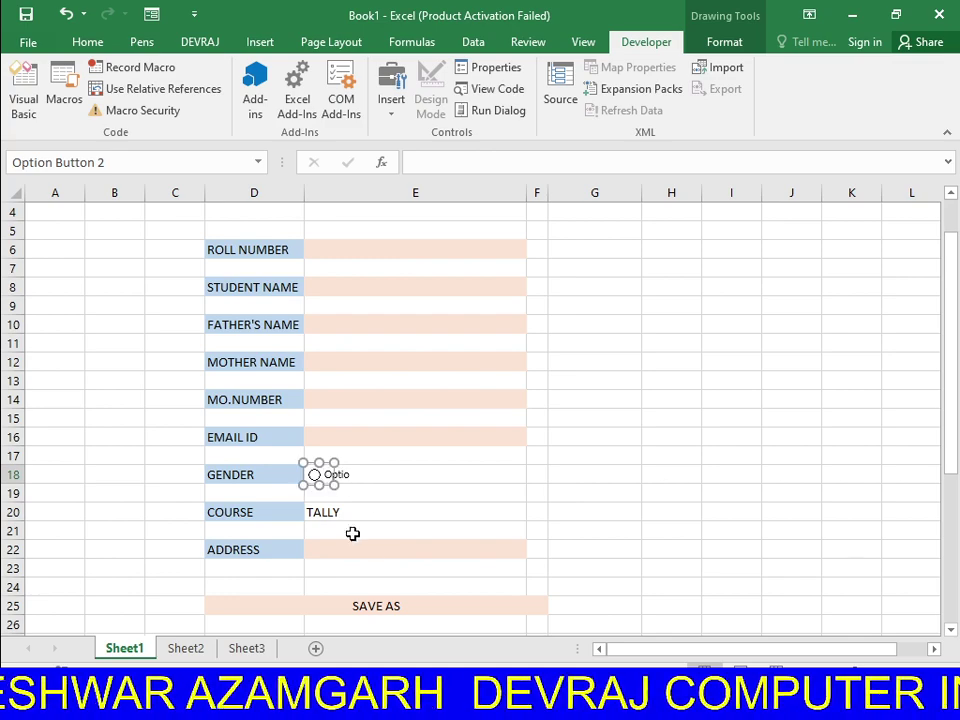
Step: Delete the option button's label text so its caption is blank
{"action": "scroll", "coordinate": [354, 534], "scroll_direction": "up", "scroll_amount": 3}
{"action": "scroll", "coordinate": [366, 536], "scroll_direction": "up", "scroll_amount": 1}
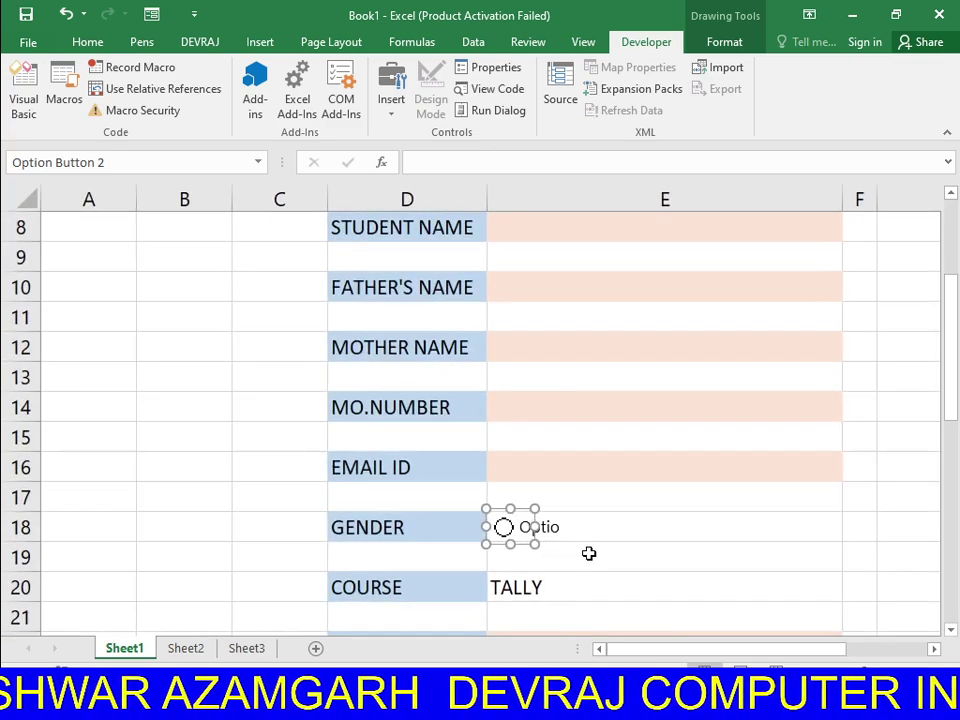
{"action": "left_click", "coordinate": [519, 527]}
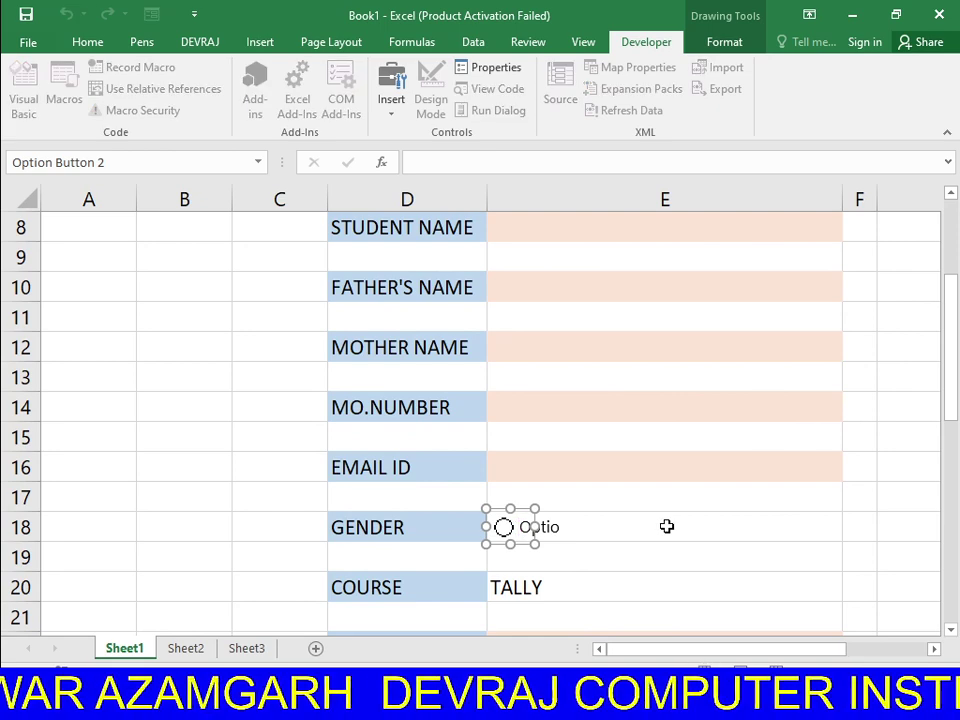
{"action": "key", "text": "BackSpace"}
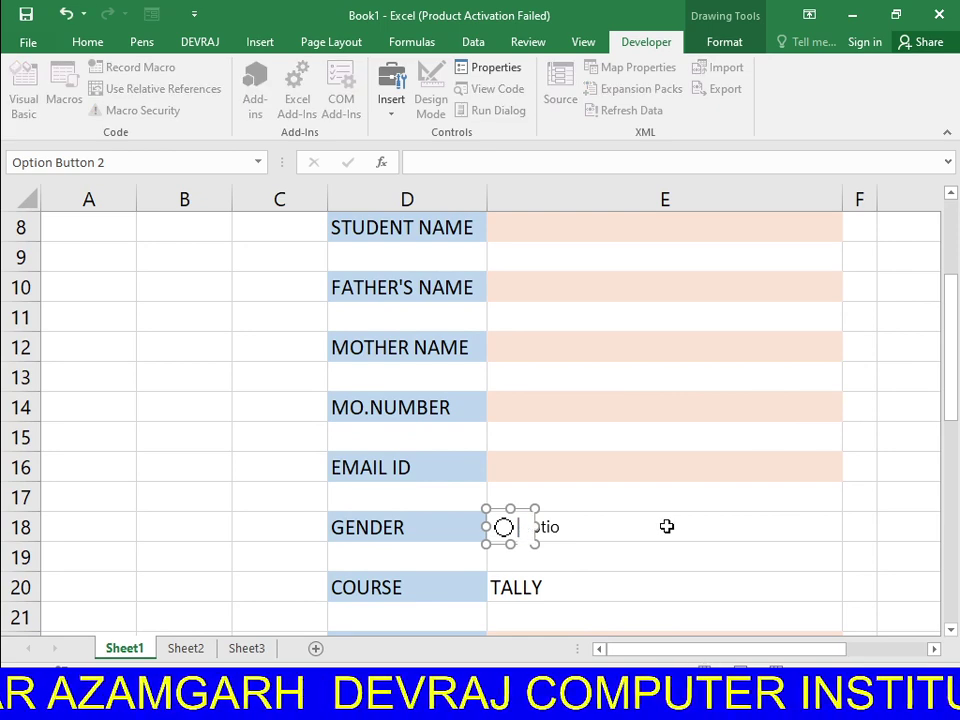
{"action": "left_click", "coordinate": [660, 524]}
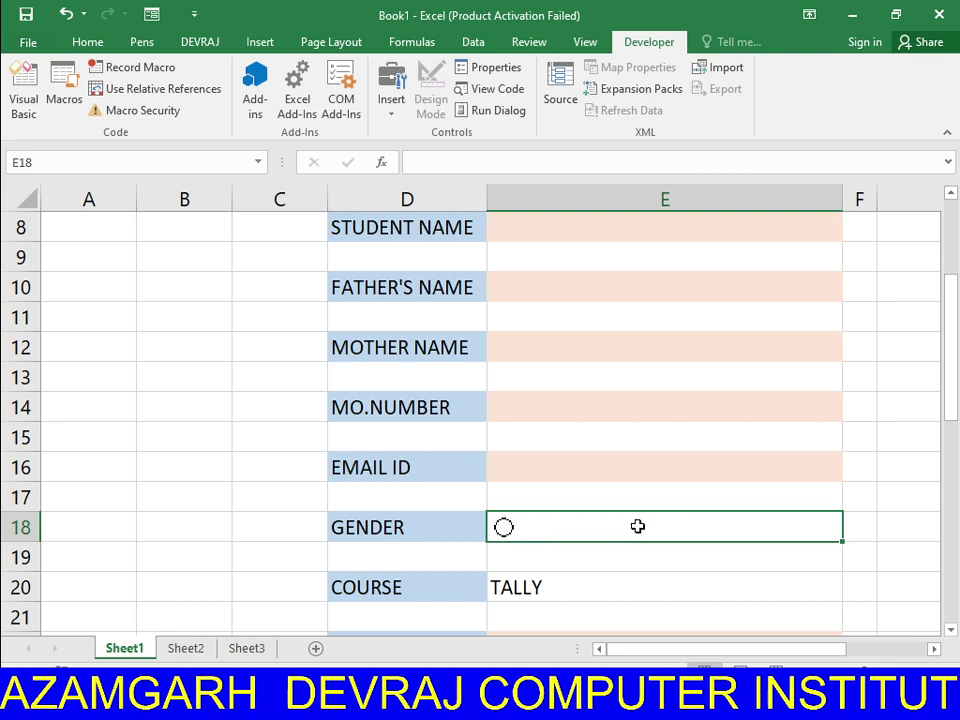
Step: Type the labels MALE and FEMALE, separated by spaces, into cell E18
{"action": "left_click", "coordinate": [727, 546]}
{"action": "left_click", "coordinate": [691, 526]}
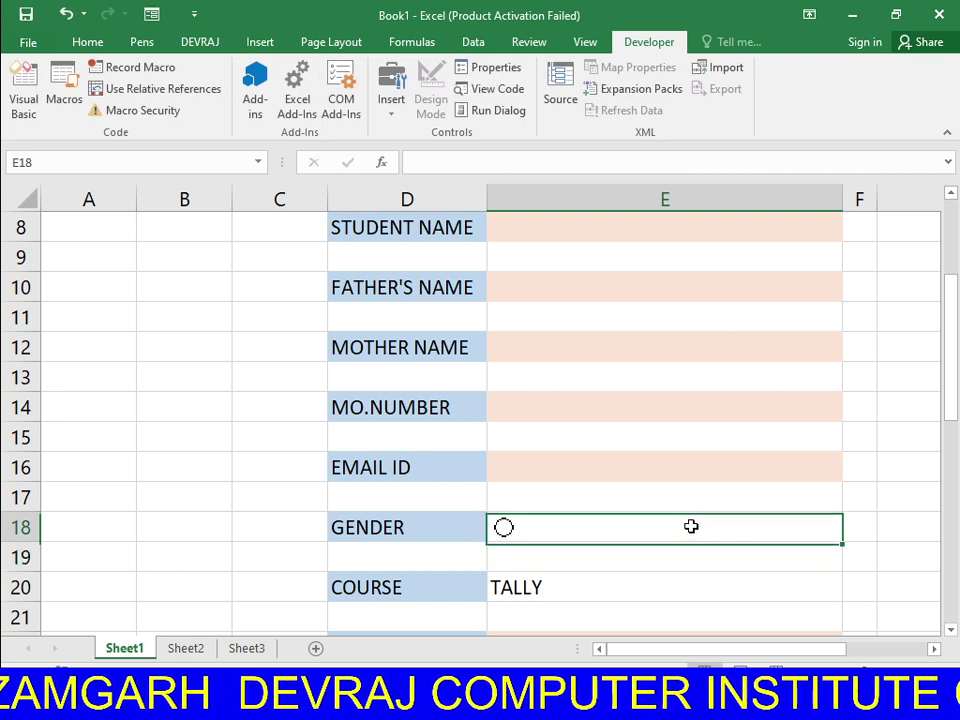
{"action": "left_click", "coordinate": [505, 529]}
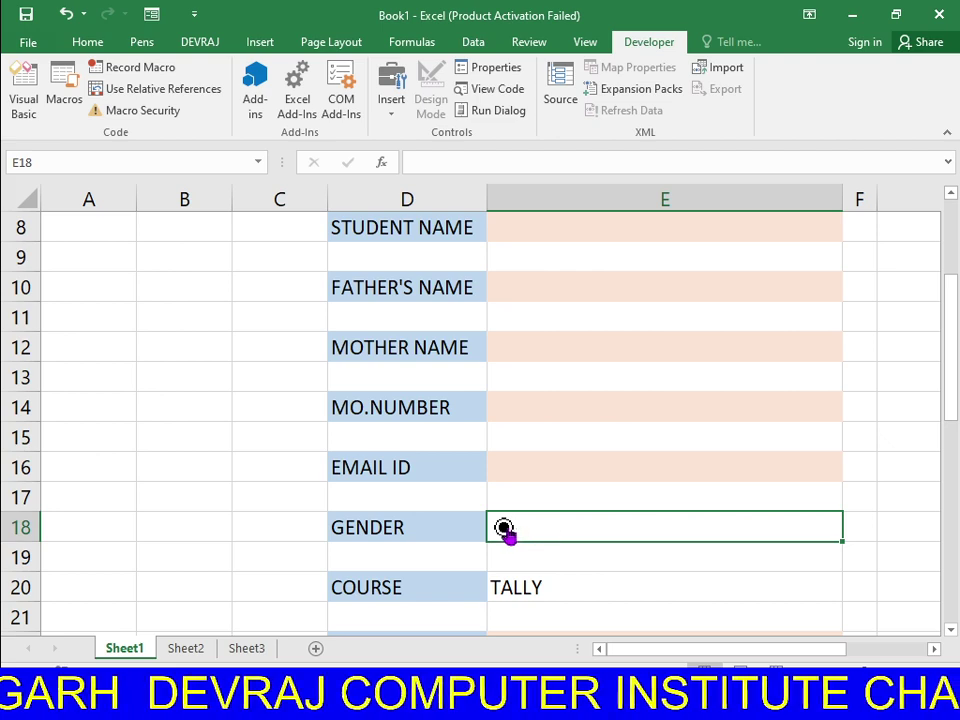
{"action": "double_click", "coordinate": [608, 526]}
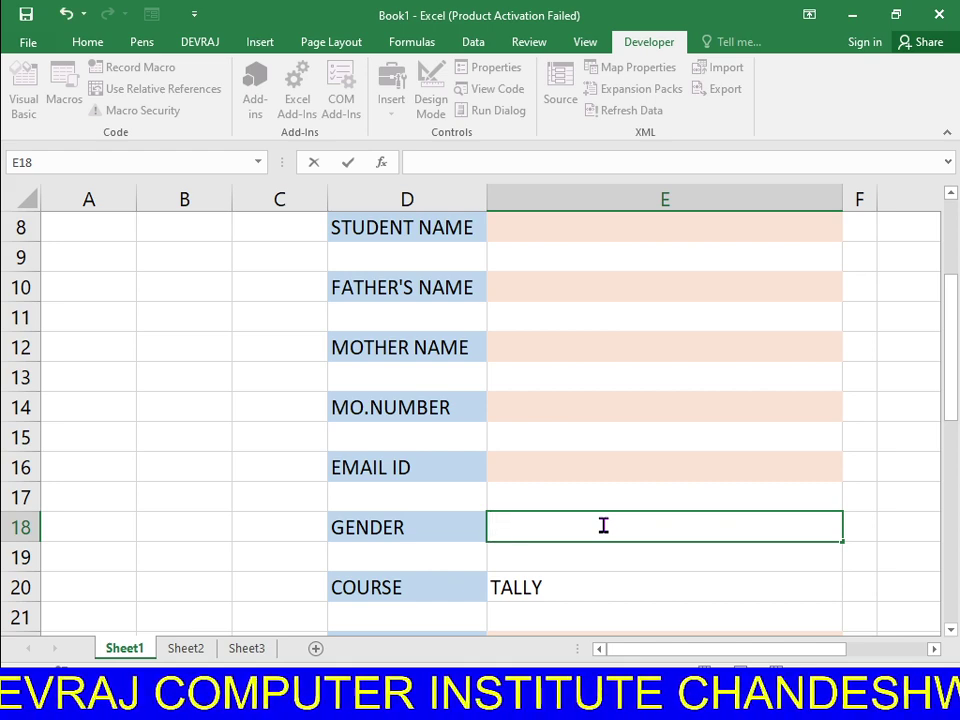
{"action": "type", "text": "MAEL"}
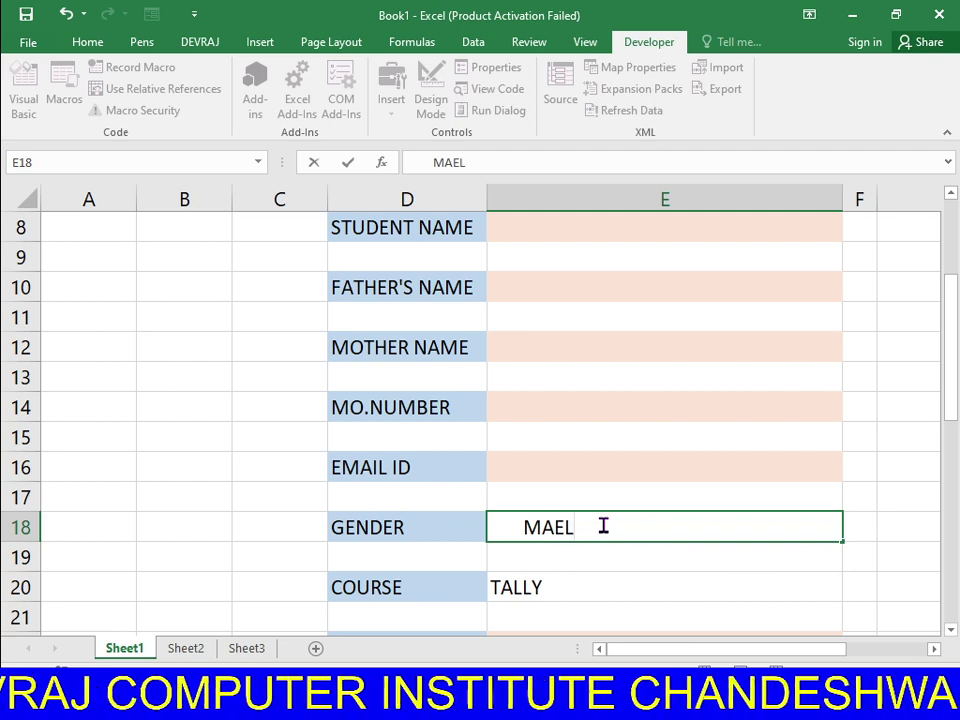
{"action": "key", "text": "BackSpace"}
{"action": "key", "text": "BackSpace"}
{"action": "type", "text": "LE"}
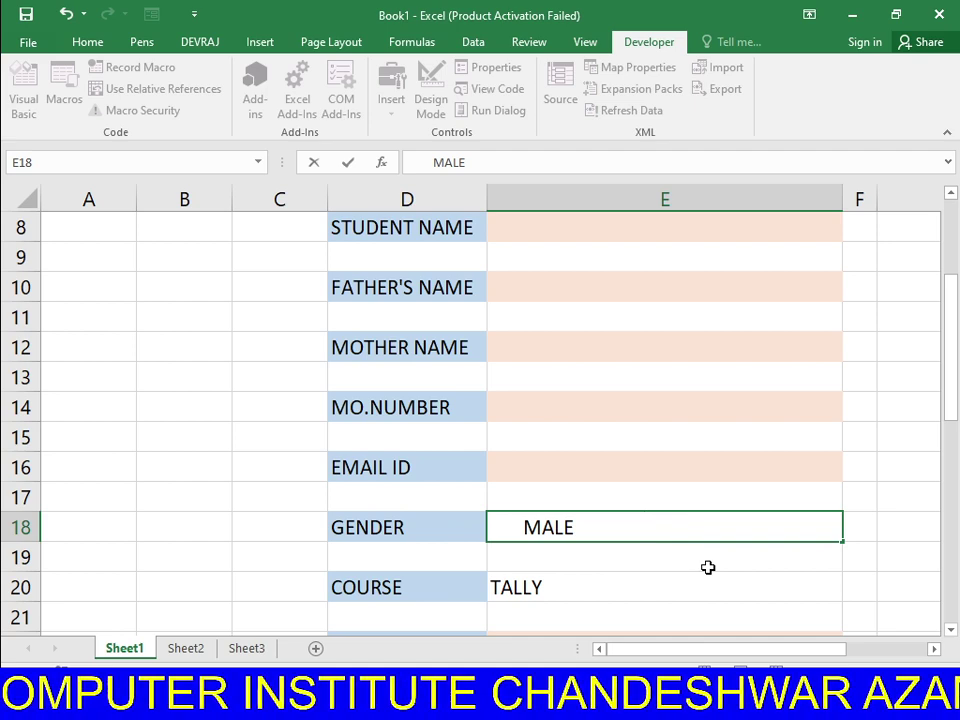
{"action": "type", "text": "                  FEMALE"}
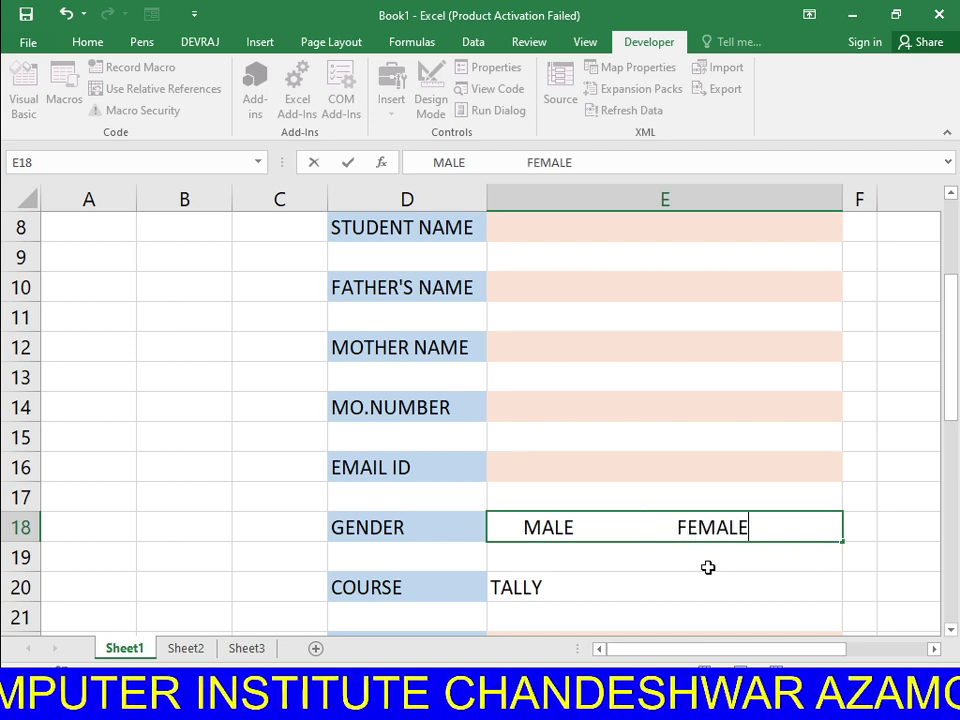
{"action": "left_click", "coordinate": [708, 566]}
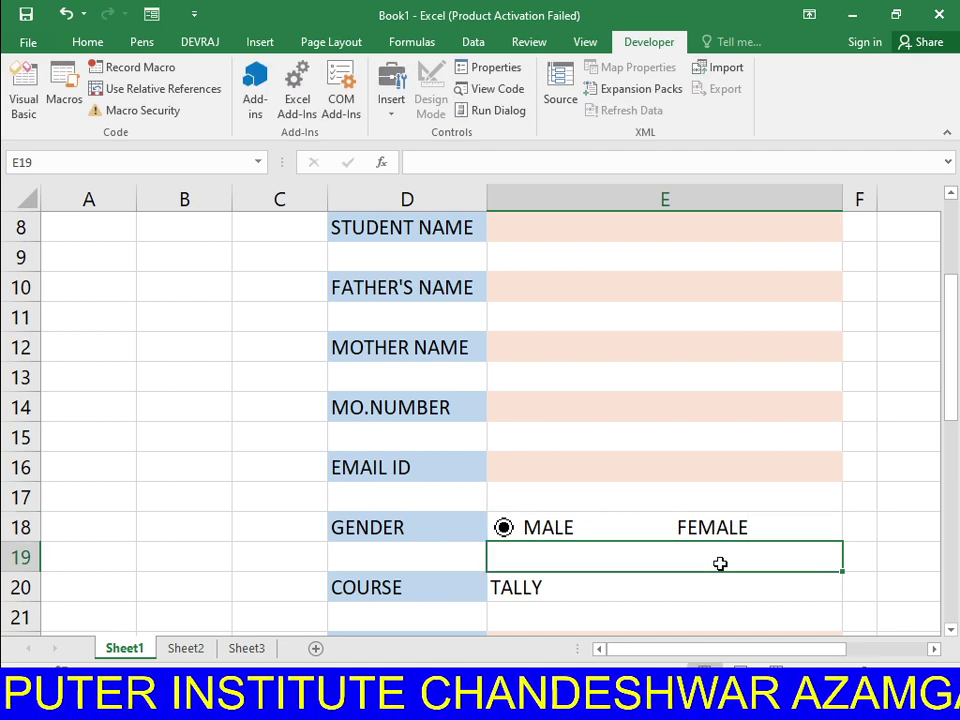
Step: Widen the option button over MALE and place a matching copy beside FEMALE
{"action": "left_click", "coordinate": [503, 530], "text": "ctrl"}
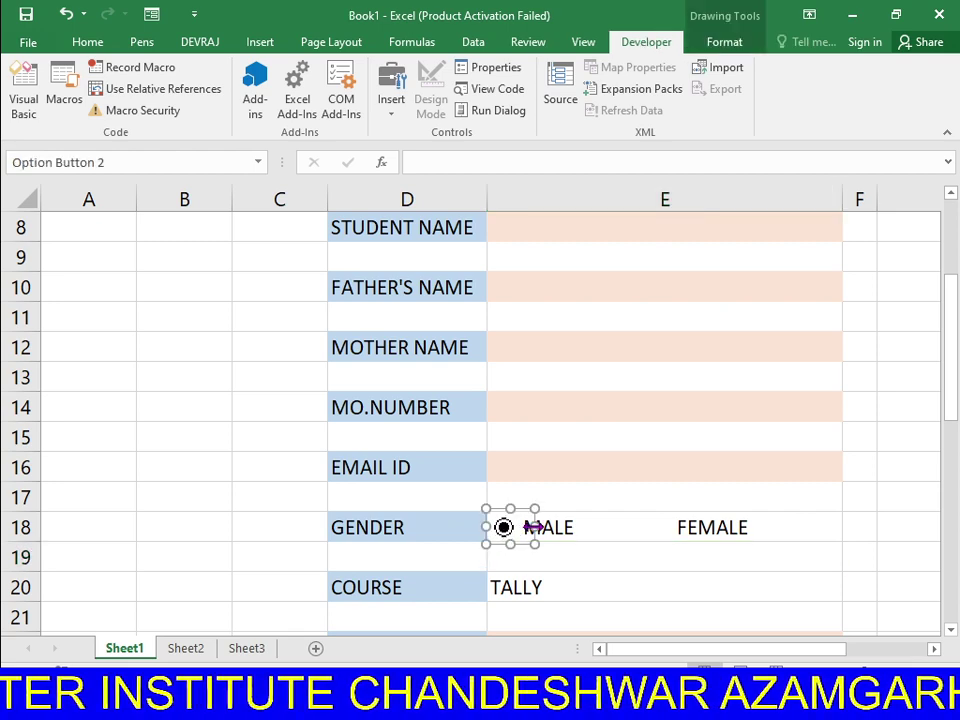
{"action": "left_click_drag", "start_coordinate": [535, 527], "coordinate": [576, 526]}
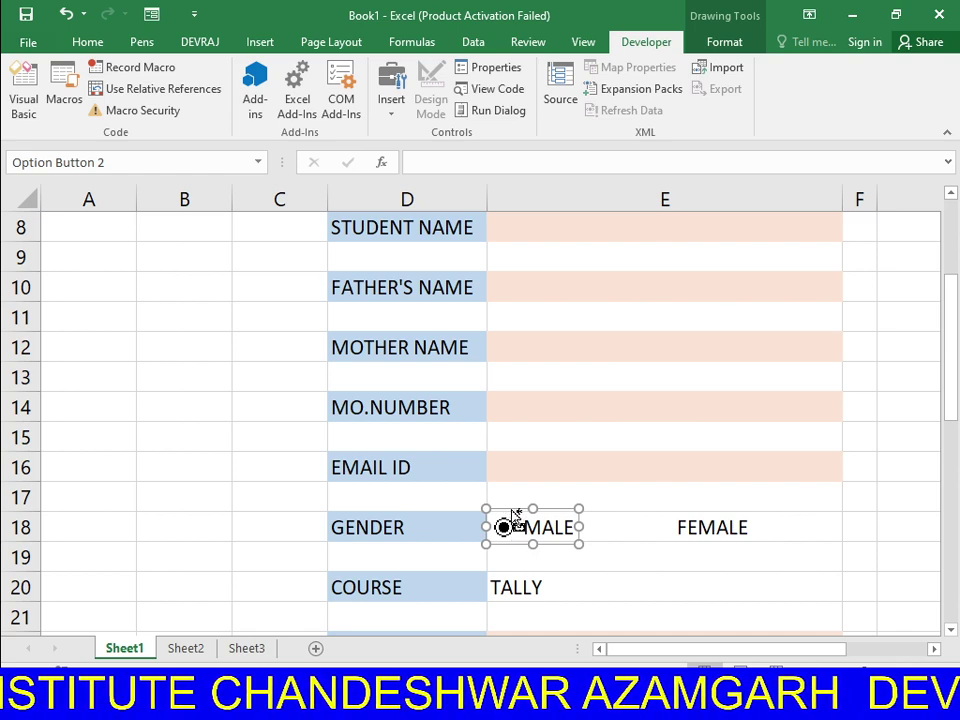
{"action": "mouse_move", "coordinate": [512, 510]}
{"action": "left_mouse_down"}
{"action": "mouse_move", "coordinate": [585, 480]}
{"action": "mouse_move", "coordinate": [679, 516]}
{"action": "left_mouse_up"}
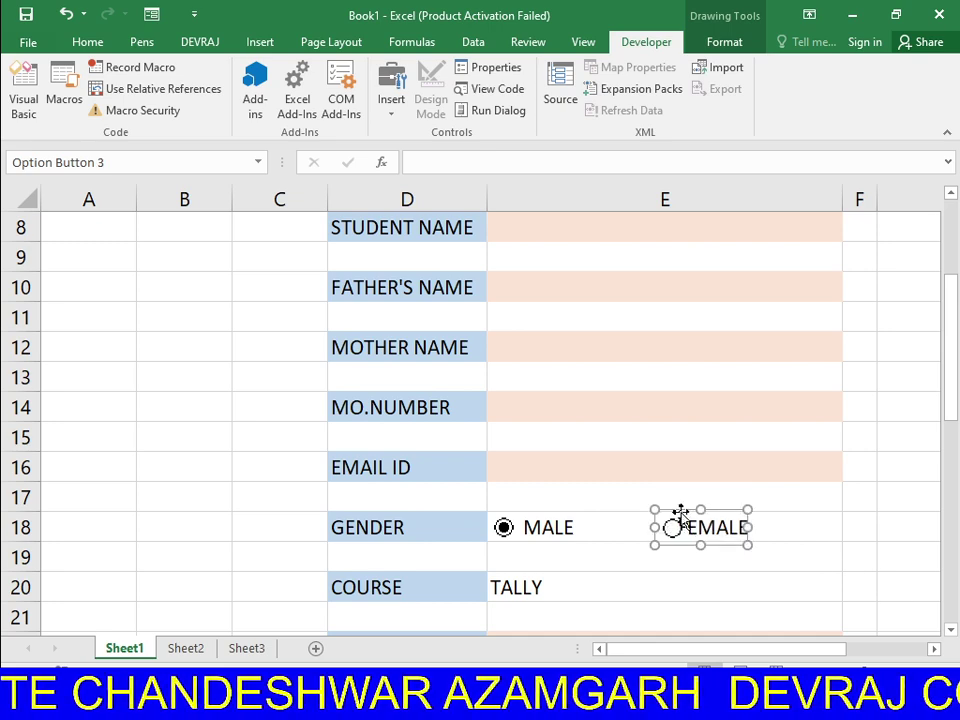
{"action": "key", "text": "Left"}
{"action": "key", "text": "Left"}
{"action": "key", "text": "Left"}
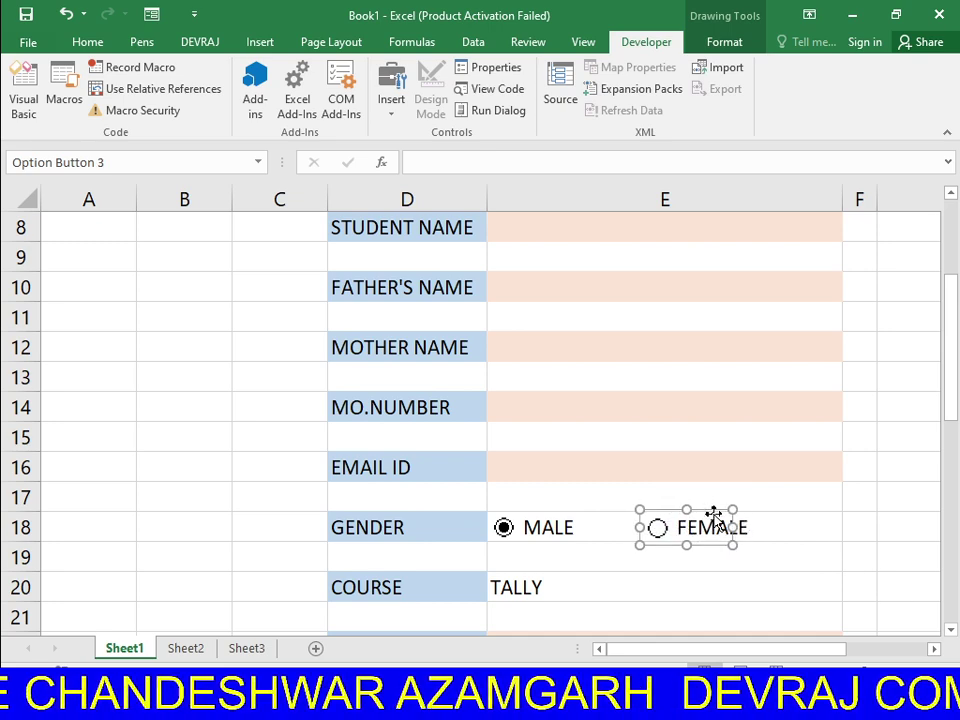
{"action": "left_click_drag", "start_coordinate": [713, 515], "coordinate": [720, 515]}
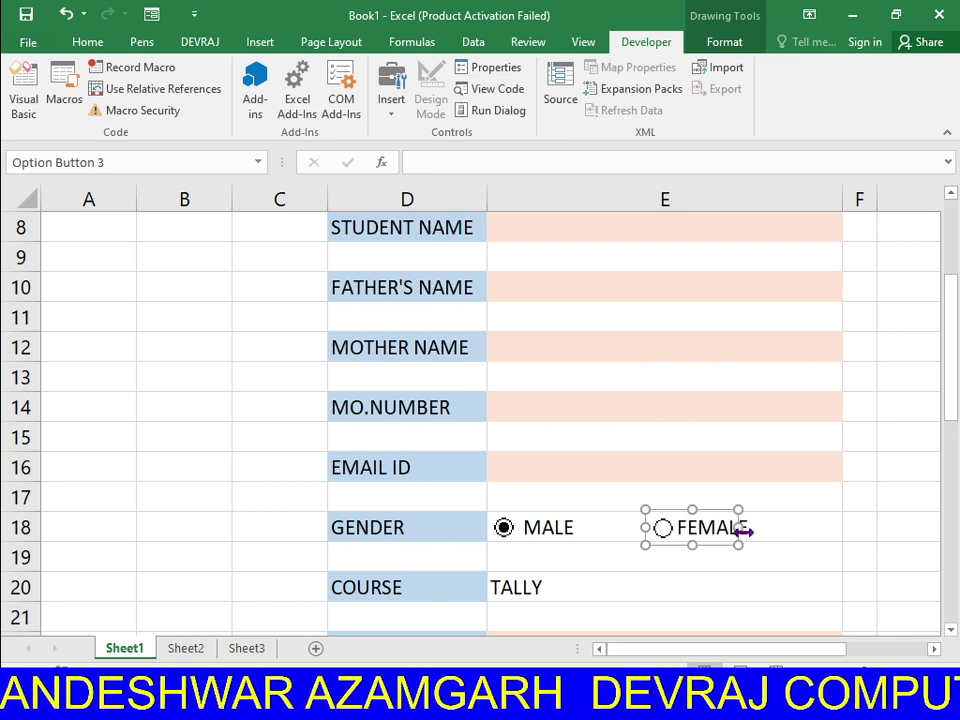
{"action": "left_click_drag", "start_coordinate": [740, 528], "coordinate": [756, 528]}
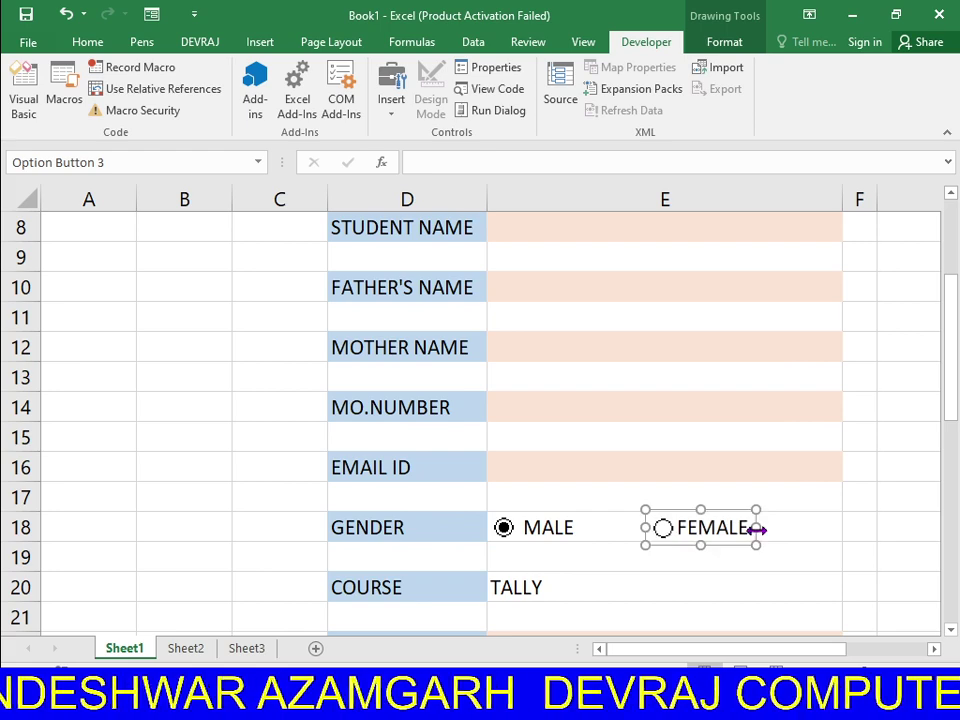
{"action": "left_click", "coordinate": [784, 531]}
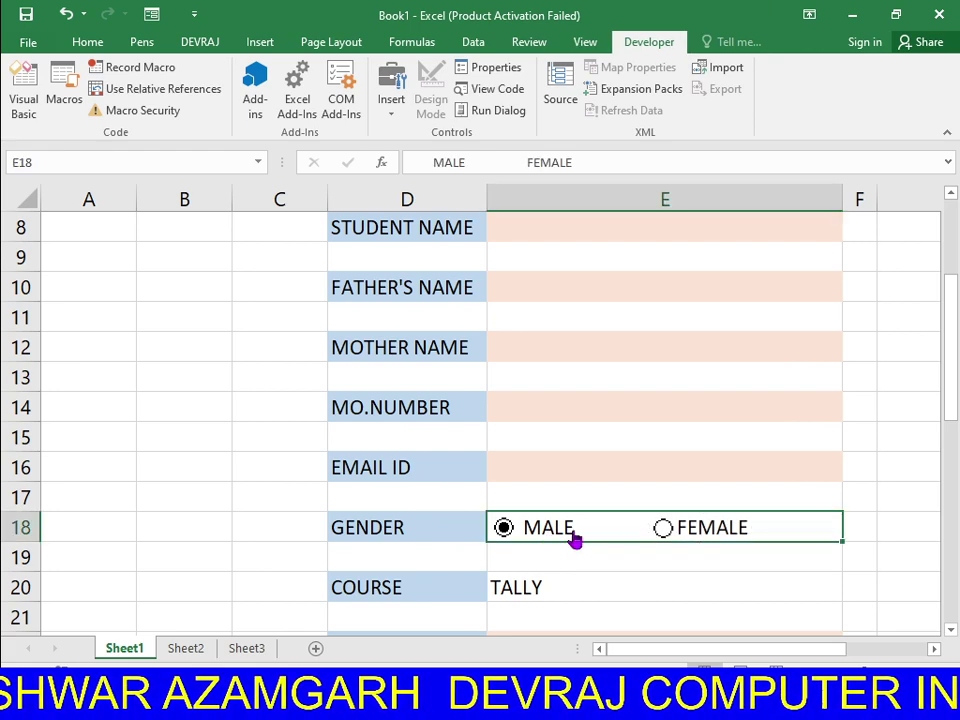
Step: Toggle between the FEMALE and MALE option buttons to test them
{"action": "left_click", "coordinate": [728, 540]}
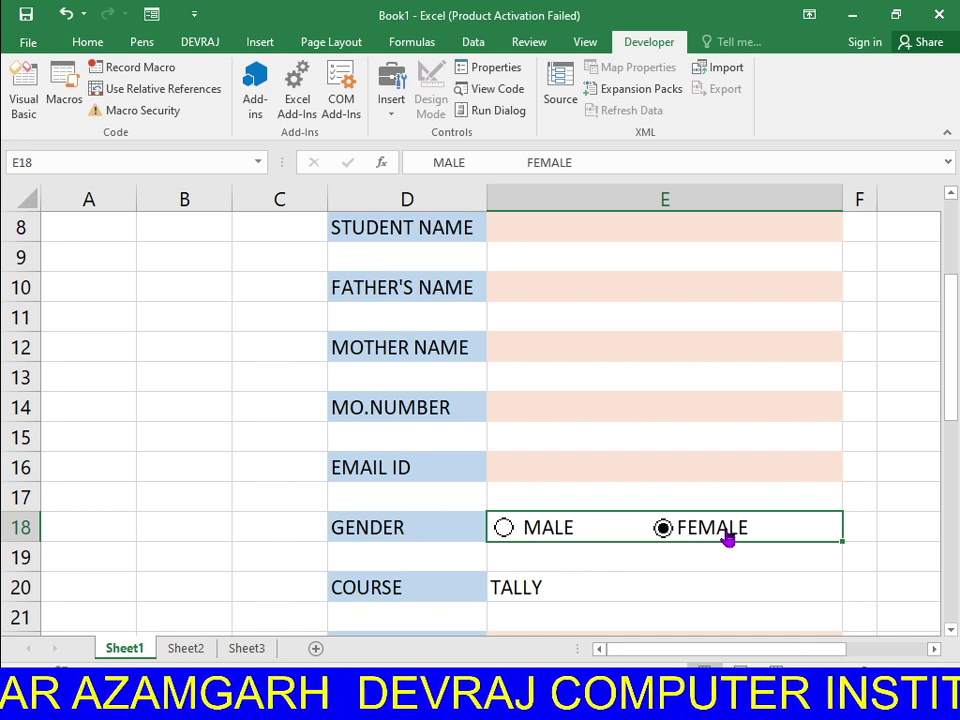
{"action": "left_click", "coordinate": [499, 536]}
{"action": "left_click", "coordinate": [716, 541]}
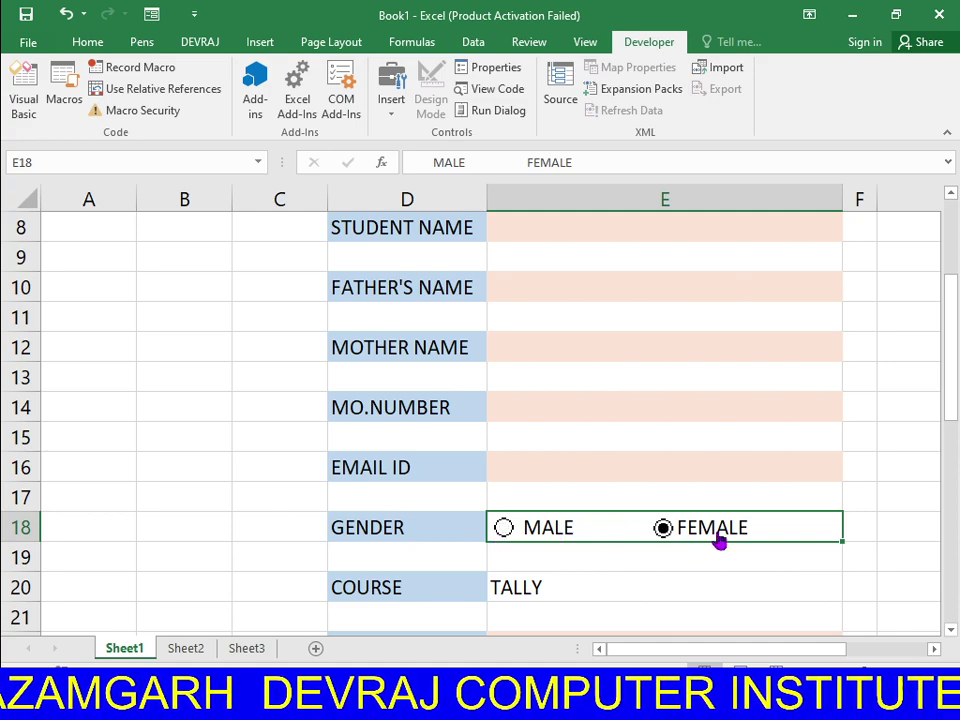
{"action": "scroll", "coordinate": [566, 491], "scroll_direction": "down", "scroll_amount": 3, "text": "ctrl"}
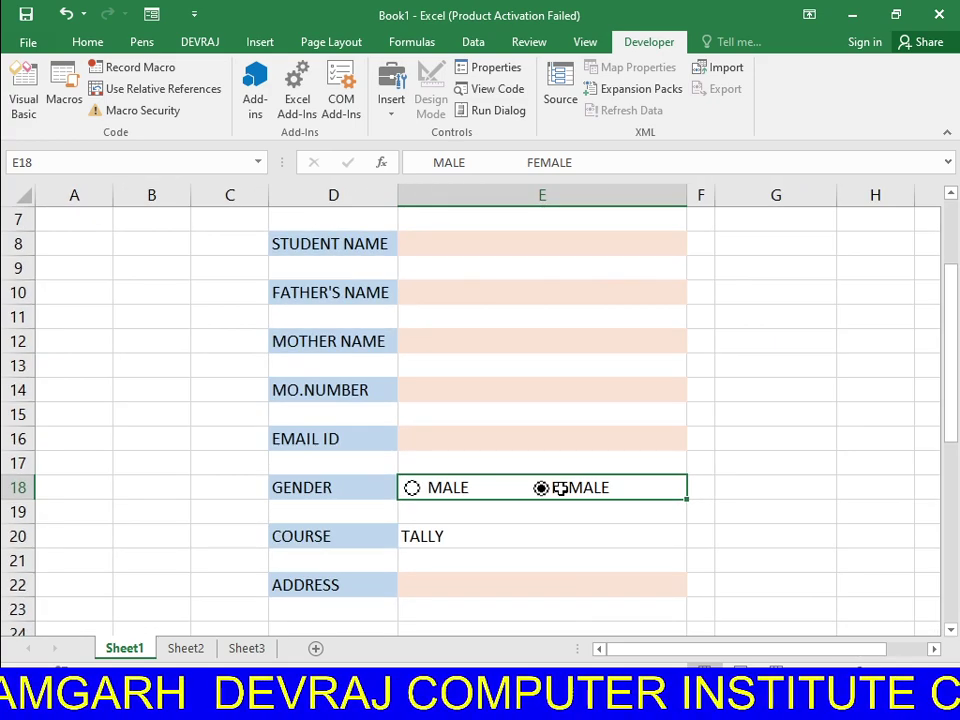
{"action": "scroll", "coordinate": [484, 478], "scroll_direction": "down", "scroll_amount": 2, "text": "ctrl"}
{"action": "scroll", "coordinate": [460, 485], "scroll_direction": "down", "scroll_amount": 2, "text": "ctrl"}
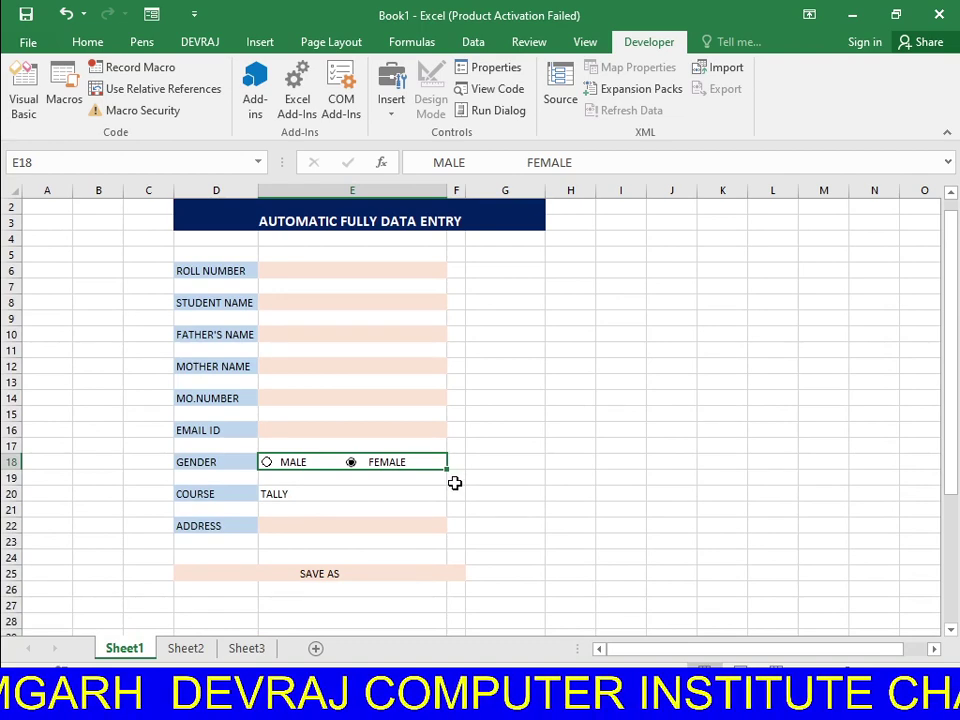
Step: Enter a test value FDG in roll number cell E6, then delete it
{"action": "left_click", "coordinate": [364, 270]}
{"action": "type", "text": "FDG"}
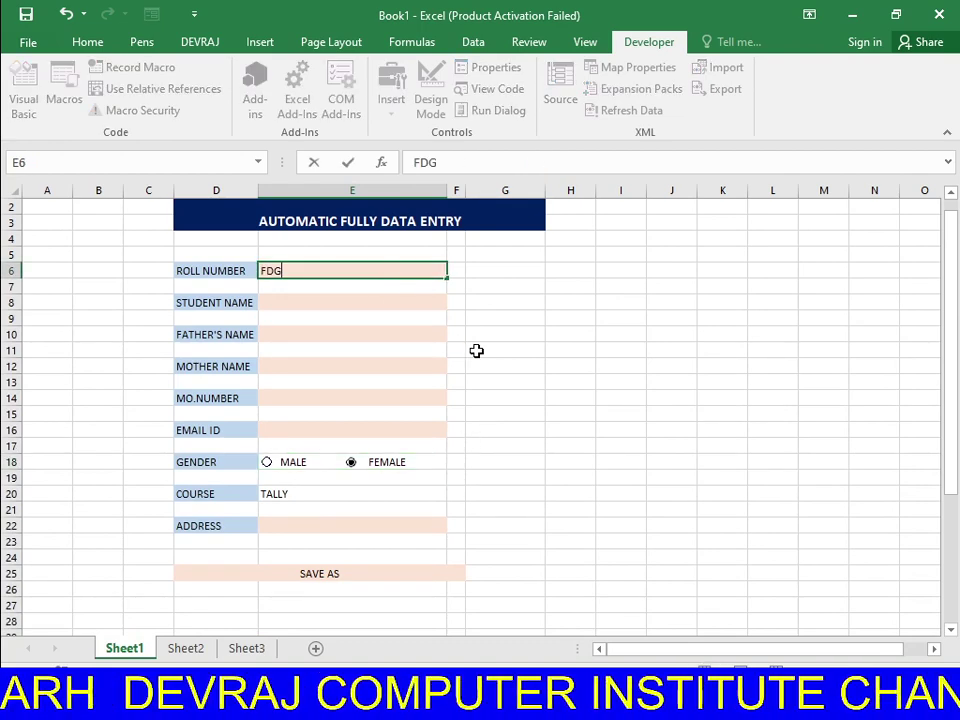
{"action": "left_click", "coordinate": [476, 350]}
{"action": "left_click", "coordinate": [381, 268]}
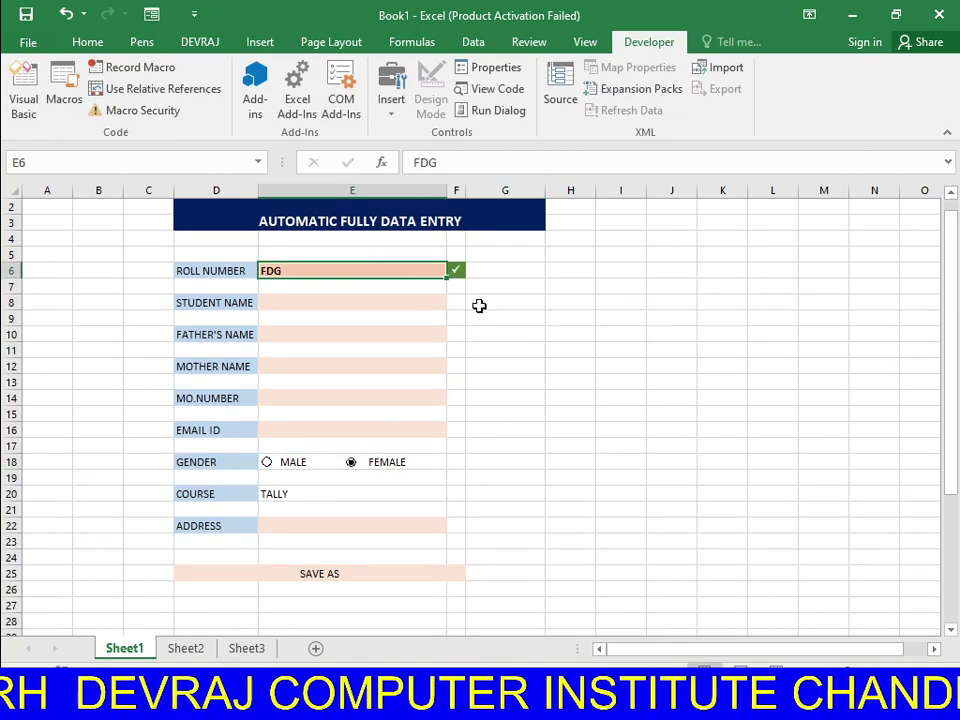
{"action": "key", "text": "Delete"}
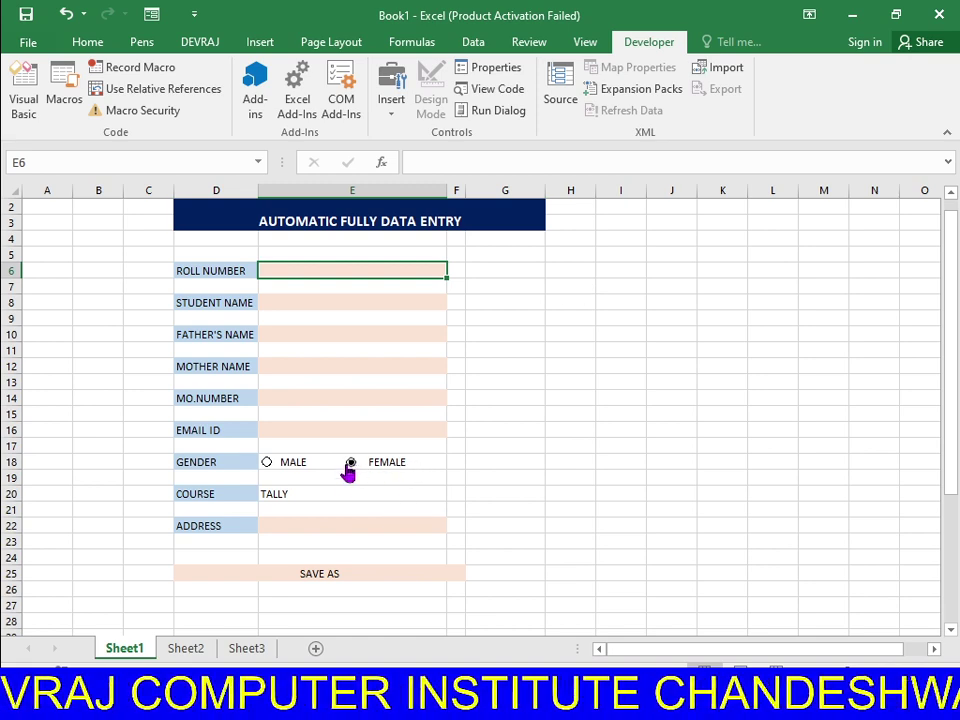
{"action": "left_click", "coordinate": [468, 480]}
Step: Select the FEMALE option button as an object for editing
{"action": "scroll", "coordinate": [350, 479], "scroll_direction": "up", "scroll_amount": 1, "text": "ctrl"}
{"action": "scroll", "coordinate": [350, 479], "scroll_direction": "up", "scroll_amount": 1, "text": "ctrl"}
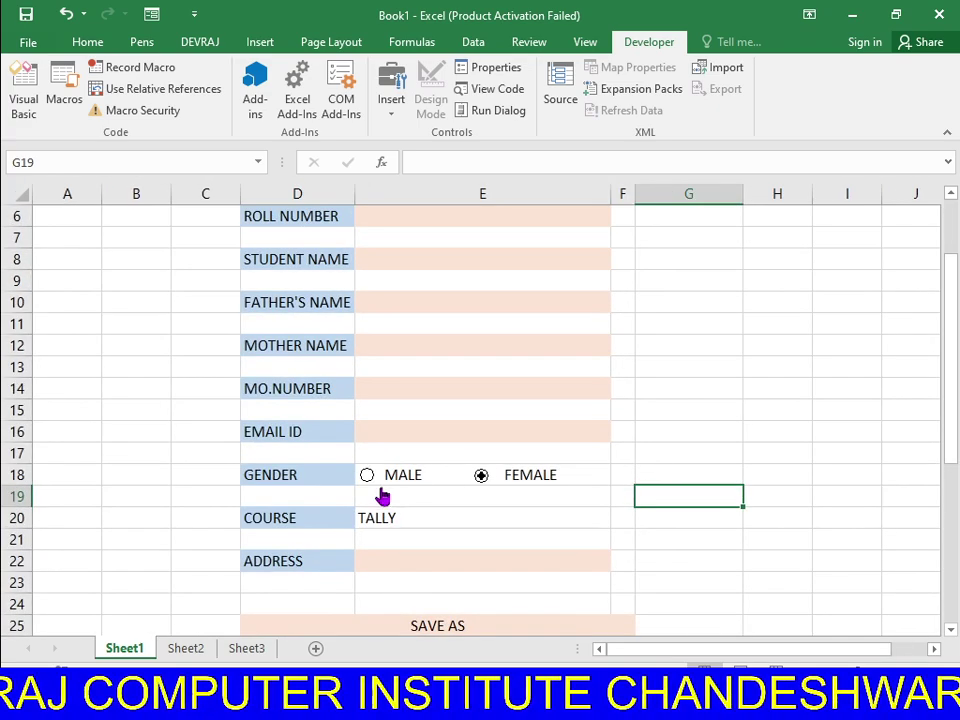
{"action": "left_click", "coordinate": [483, 479], "text": "ctrl"}
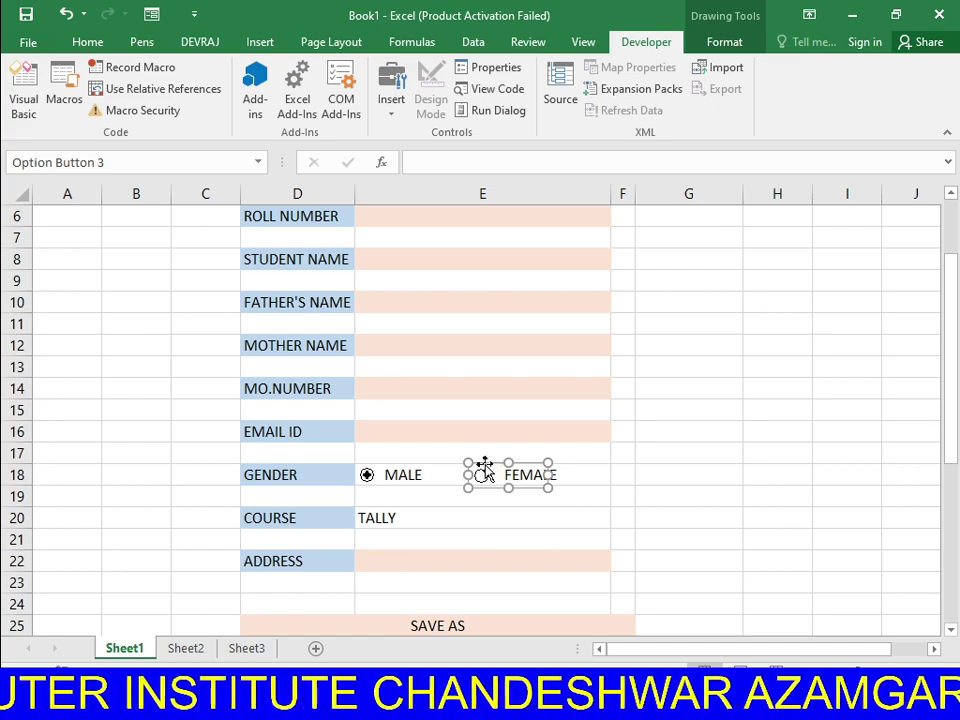
{"action": "scroll", "coordinate": [490, 460], "scroll_direction": "down", "scroll_amount": 1}
{"action": "scroll", "coordinate": [485, 395], "scroll_direction": "down", "scroll_amount": 1}
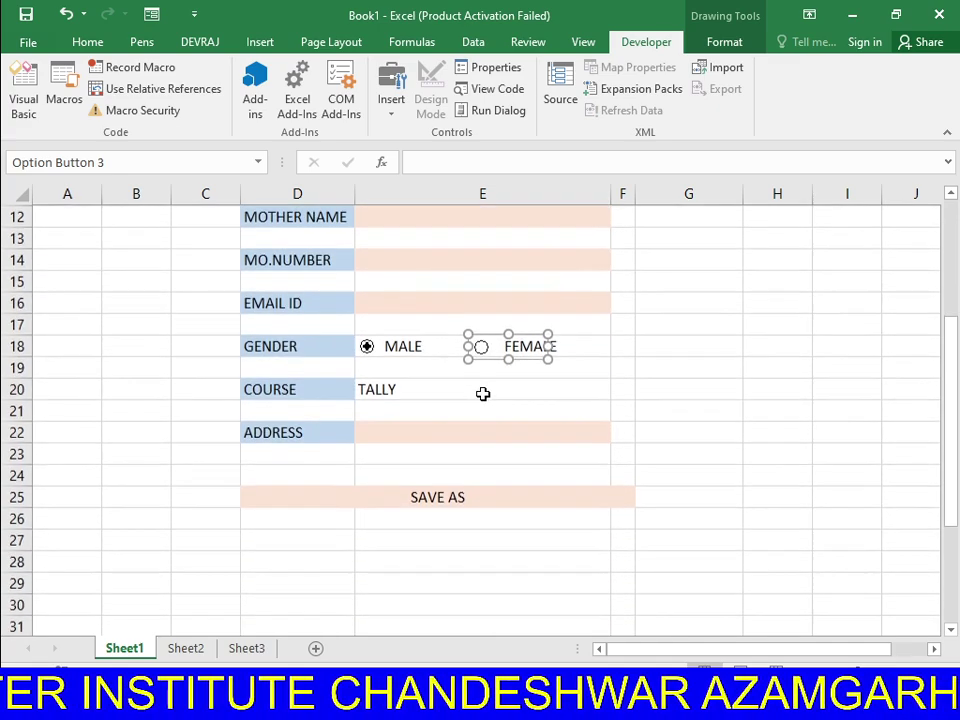
{"action": "scroll", "coordinate": [484, 392], "scroll_direction": "up", "scroll_amount": 1}
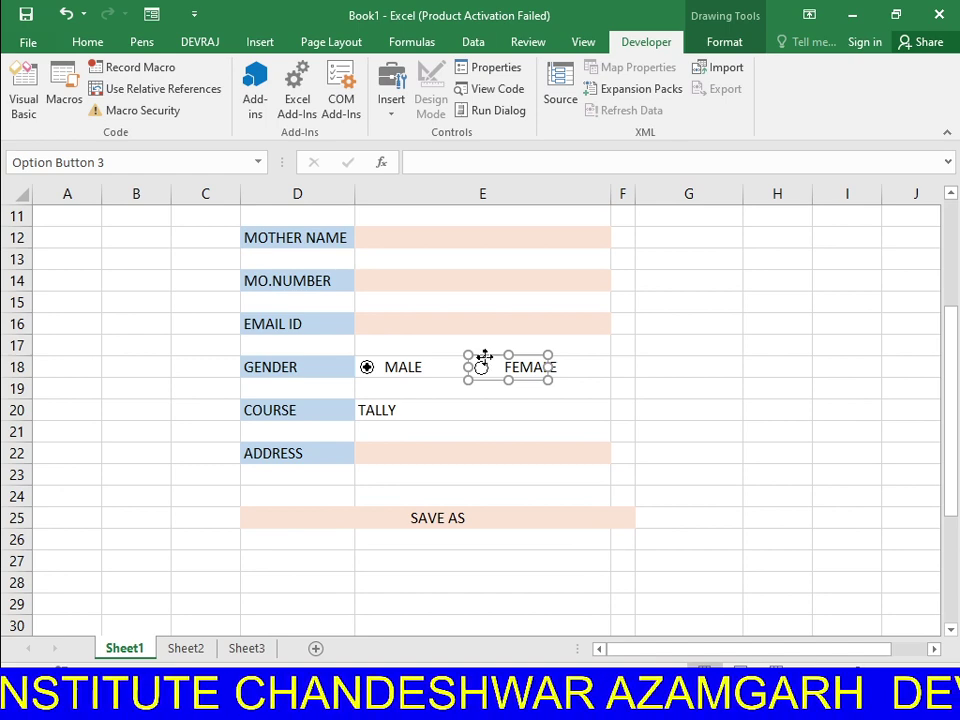
Step: Set the option buttons' Format Control cell link to $I$22
{"action": "right_click", "coordinate": [485, 366]}
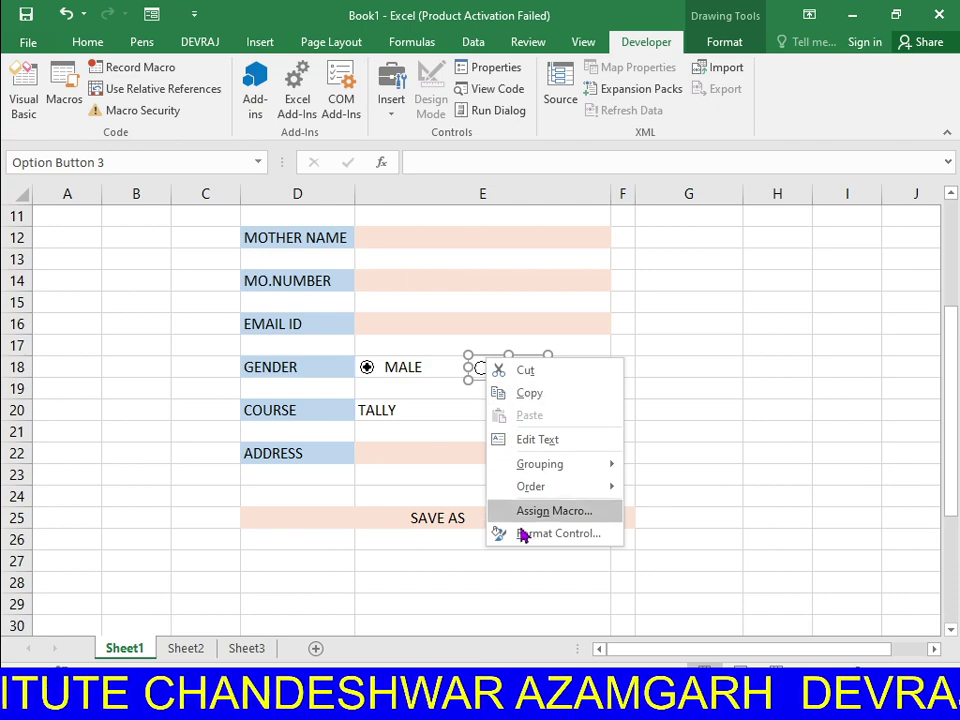
{"action": "left_click", "coordinate": [571, 534]}
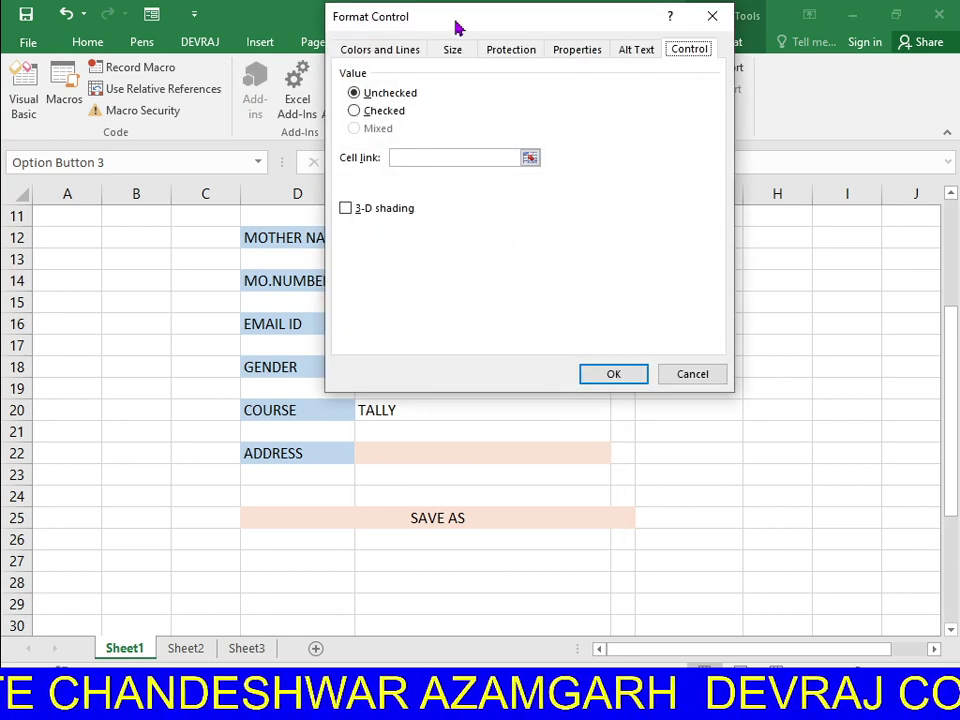
{"action": "left_click_drag", "start_coordinate": [452, 18], "coordinate": [412, 96]}
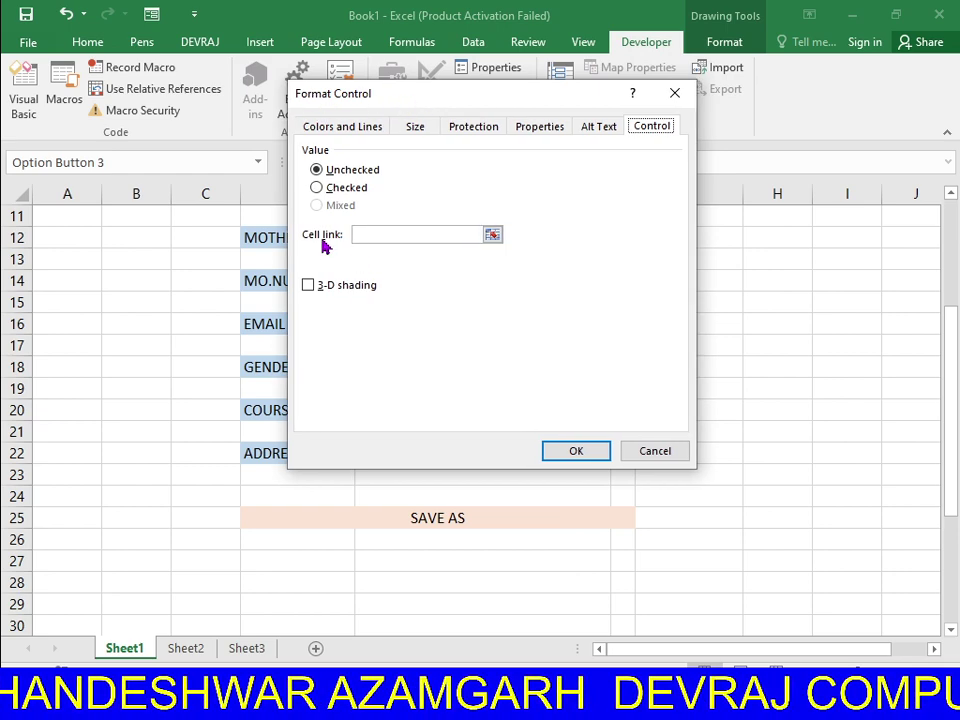
{"action": "left_click", "coordinate": [414, 234]}
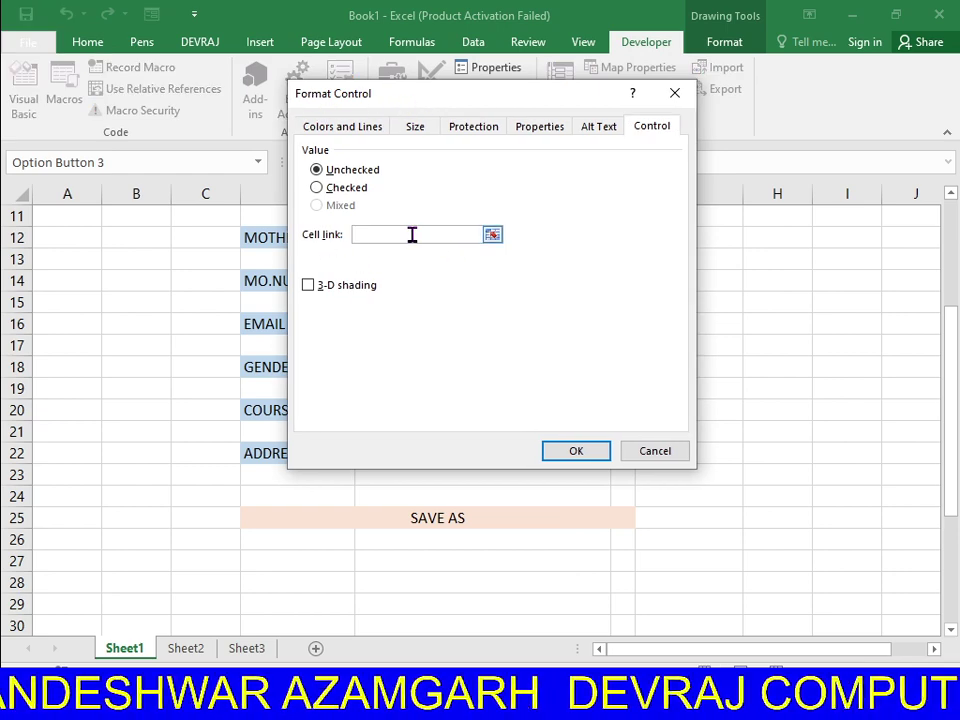
{"action": "left_click", "coordinate": [847, 451]}
{"action": "left_click", "coordinate": [574, 451]}
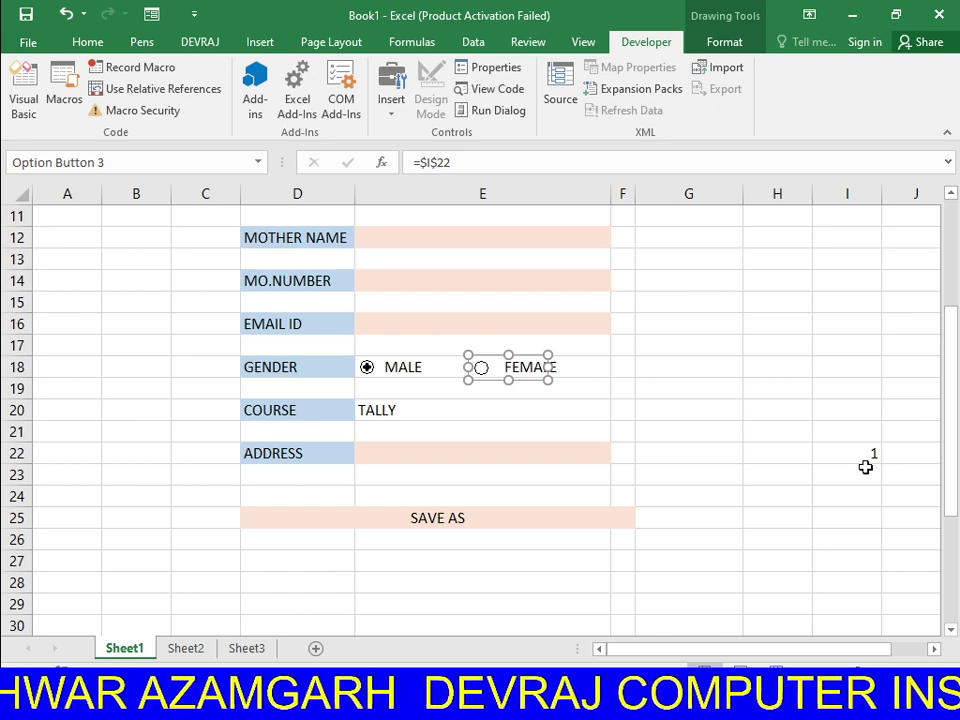
{"action": "left_click", "coordinate": [705, 432]}
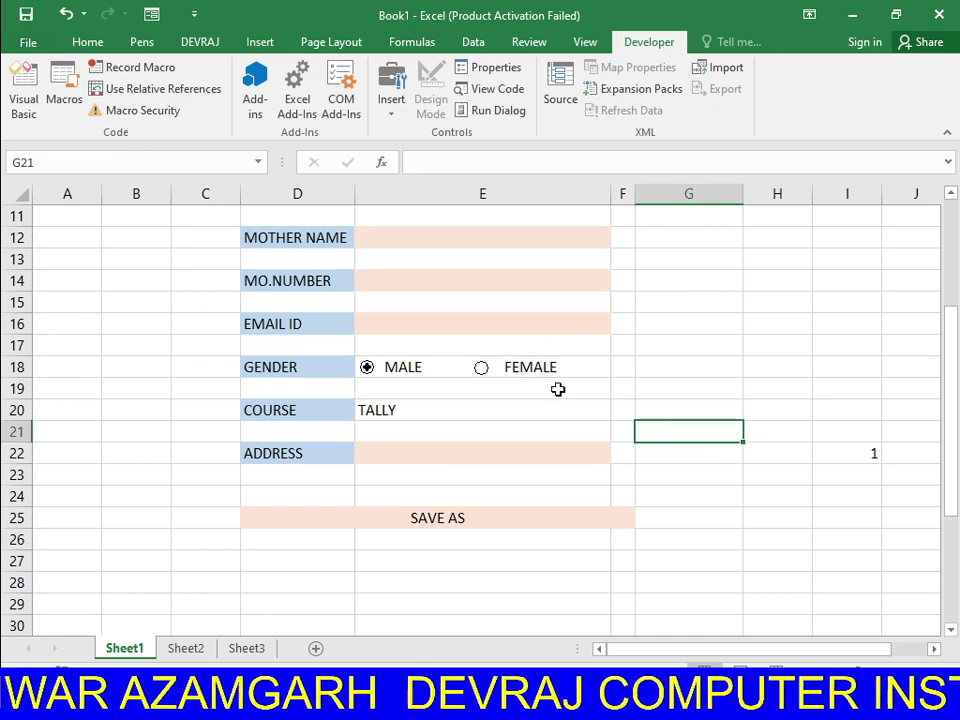
Step: Choose FEMALE (I22 shows 2) and change COURSE in E20 from TALLY to ADCA
{"action": "left_click", "coordinate": [481, 370]}
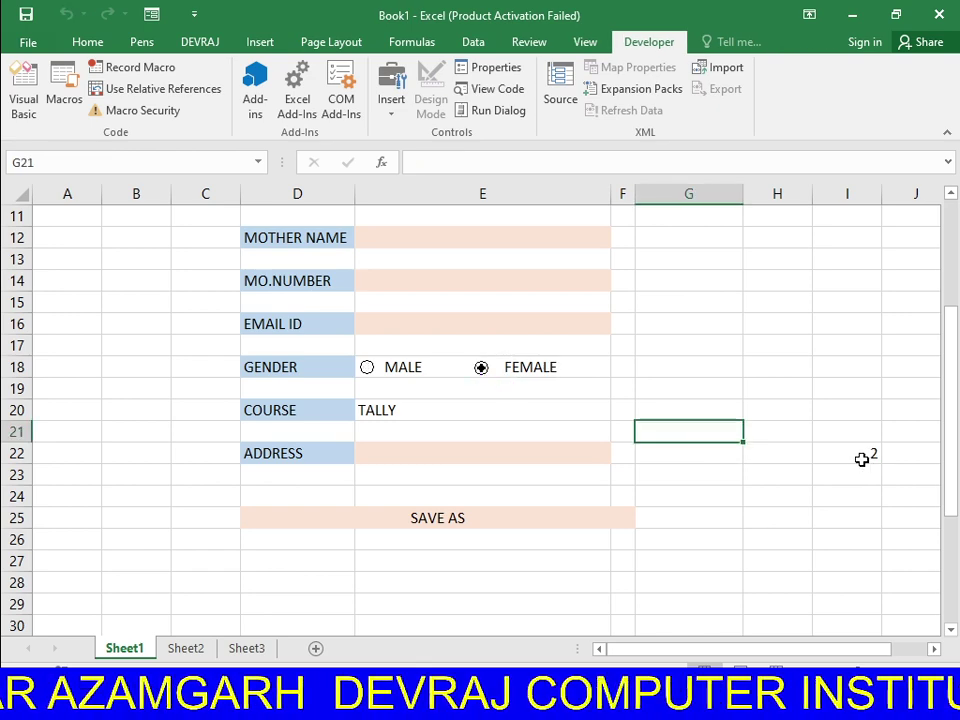
{"action": "left_click", "coordinate": [395, 376]}
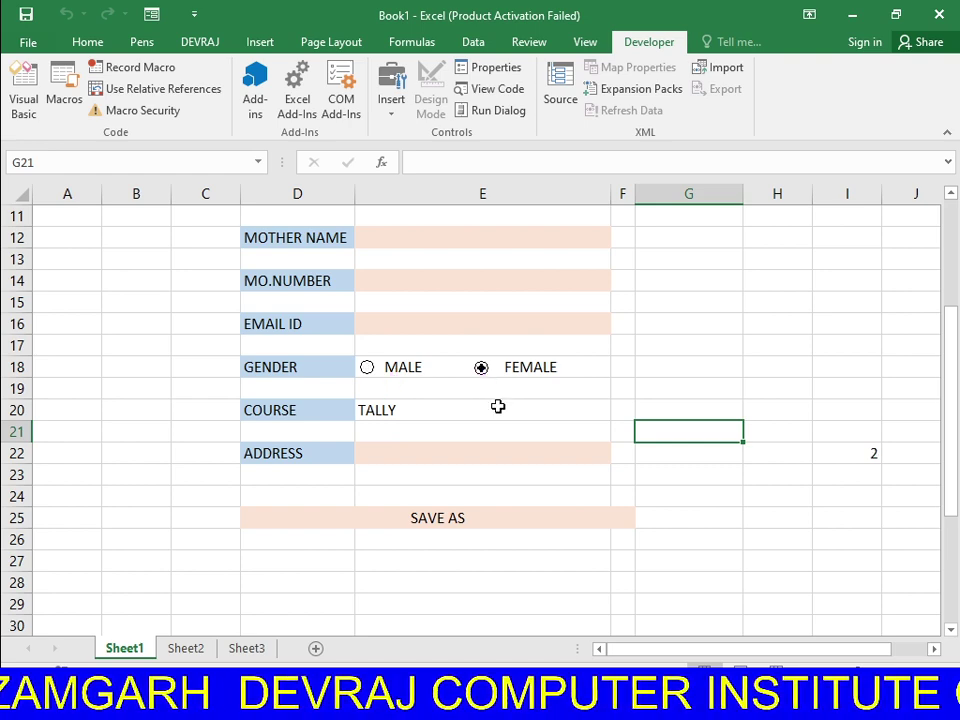
{"action": "left_click", "coordinate": [497, 408]}
{"action": "left_click", "coordinate": [619, 412]}
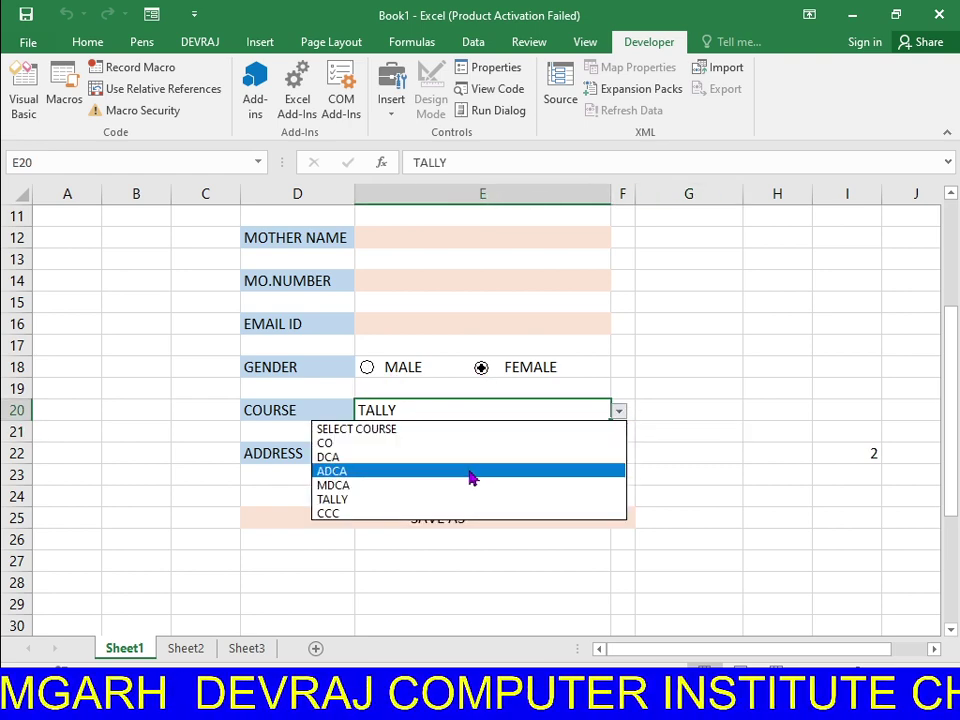
{"action": "left_click", "coordinate": [472, 476]}
{"action": "left_click", "coordinate": [680, 455]}
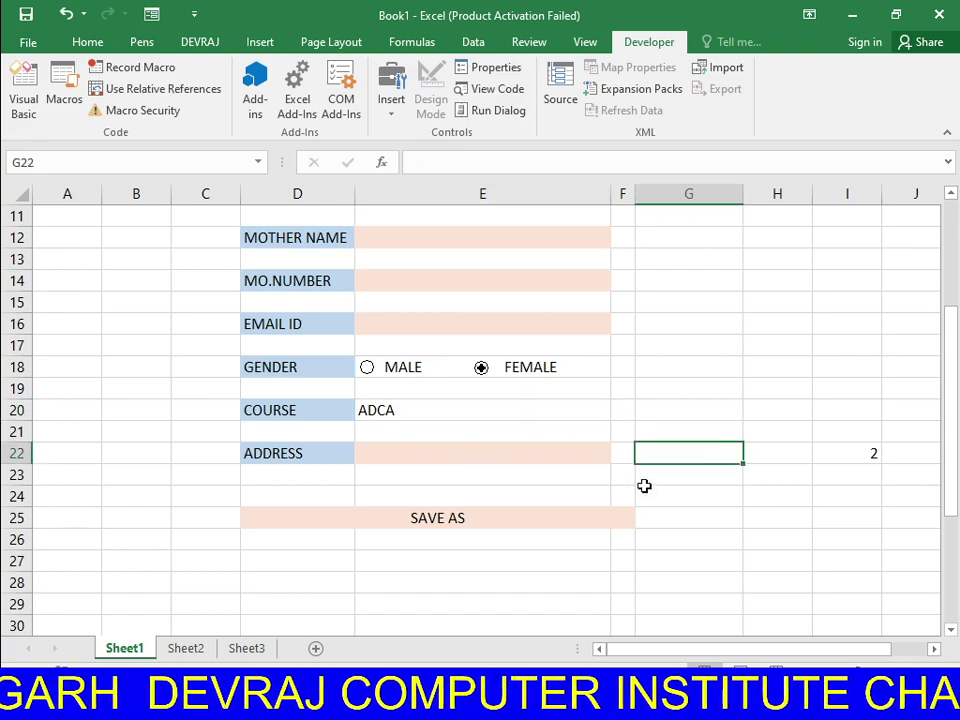
{"action": "scroll", "coordinate": [636, 547], "scroll_direction": "down", "scroll_amount": 1, "text": "ctrl"}
{"action": "scroll", "coordinate": [617, 538], "scroll_direction": "down", "scroll_amount": 1, "text": "ctrl"}
{"action": "scroll", "coordinate": [598, 533], "scroll_direction": "down", "scroll_amount": 1, "text": "ctrl"}
{"action": "scroll", "coordinate": [590, 520], "scroll_direction": "up", "scroll_amount": 1}
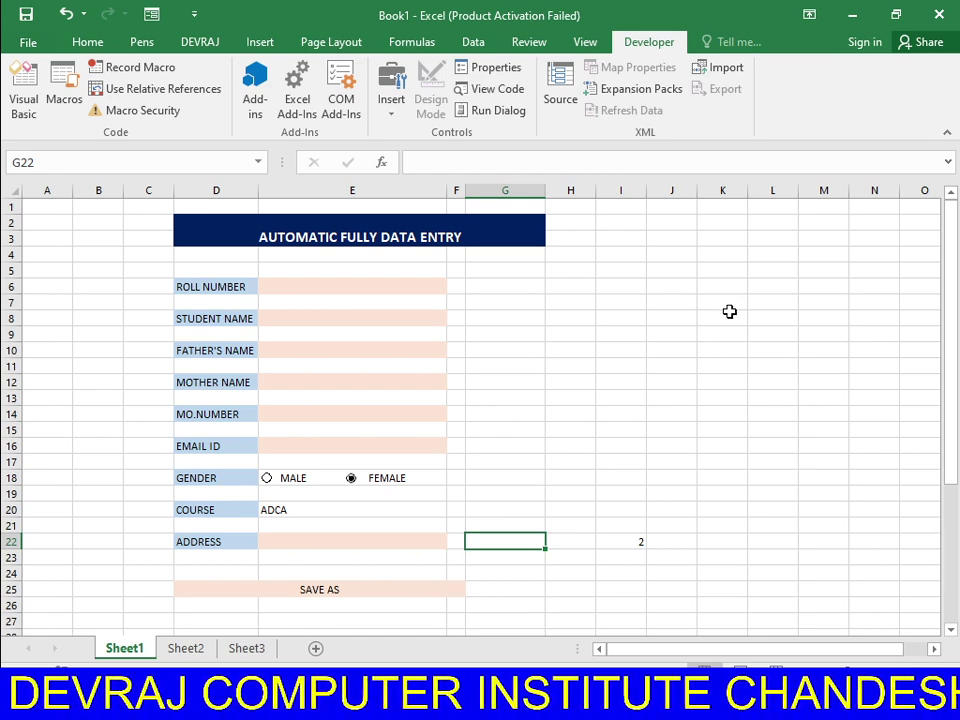
{"action": "left_click", "coordinate": [767, 285]}
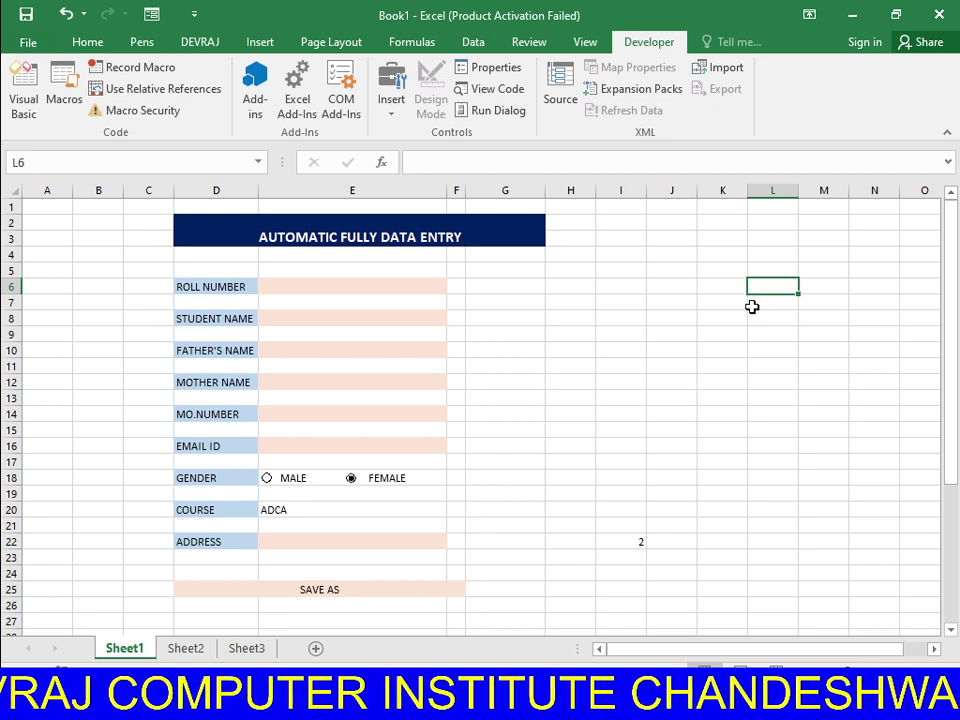
{"action": "type", "text": "="}
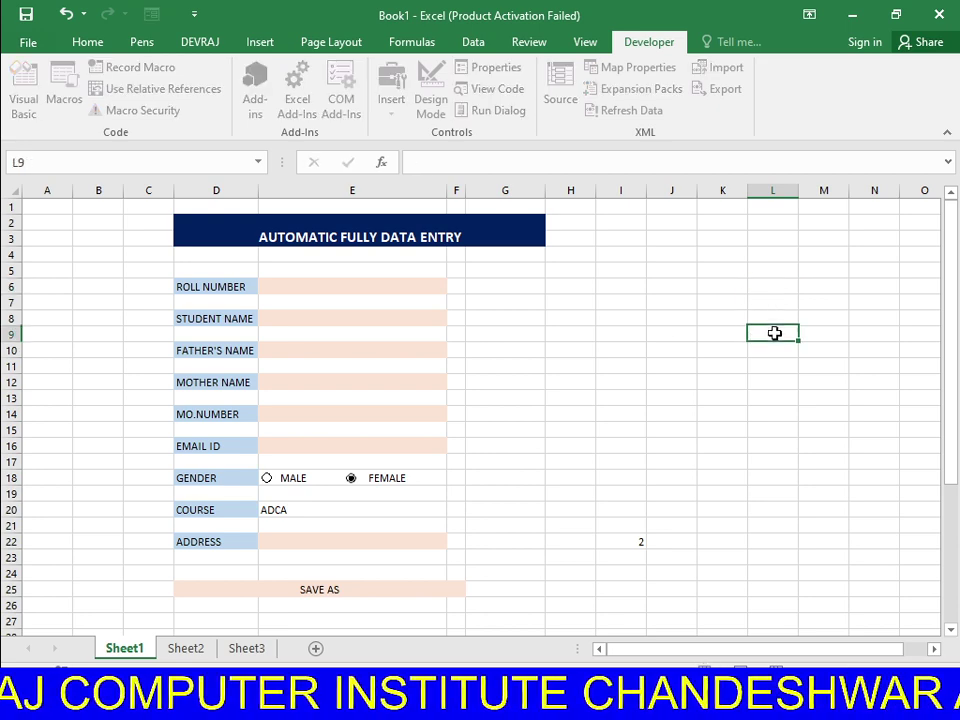
{"action": "key", "text": "Escape"}
{"action": "left_click", "coordinate": [302, 287]}
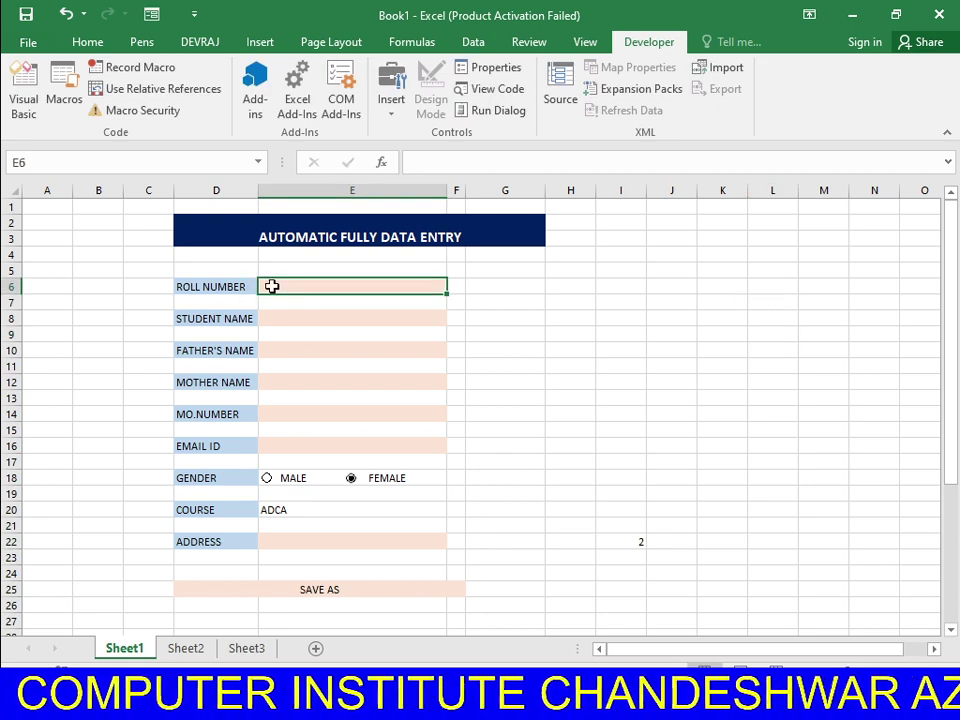
Step: Enter the roll number, student's name and father's name into the form
{"action": "type", "text": "DE"}
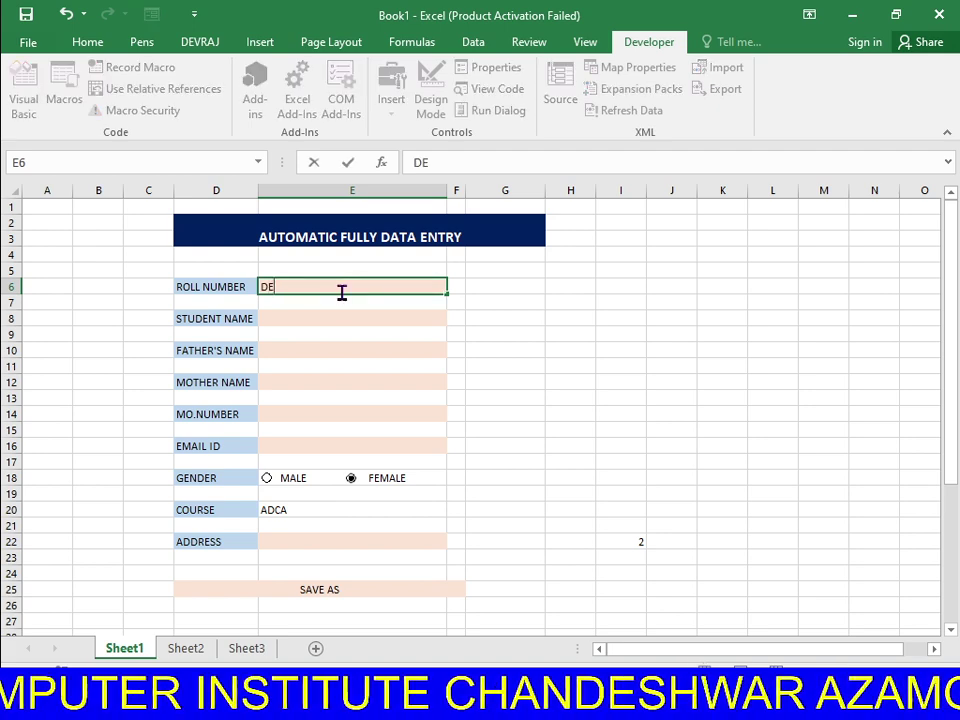
{"action": "key", "text": "BackSpace"}
{"action": "type", "text": "W101"}
{"action": "key", "text": "Return"}
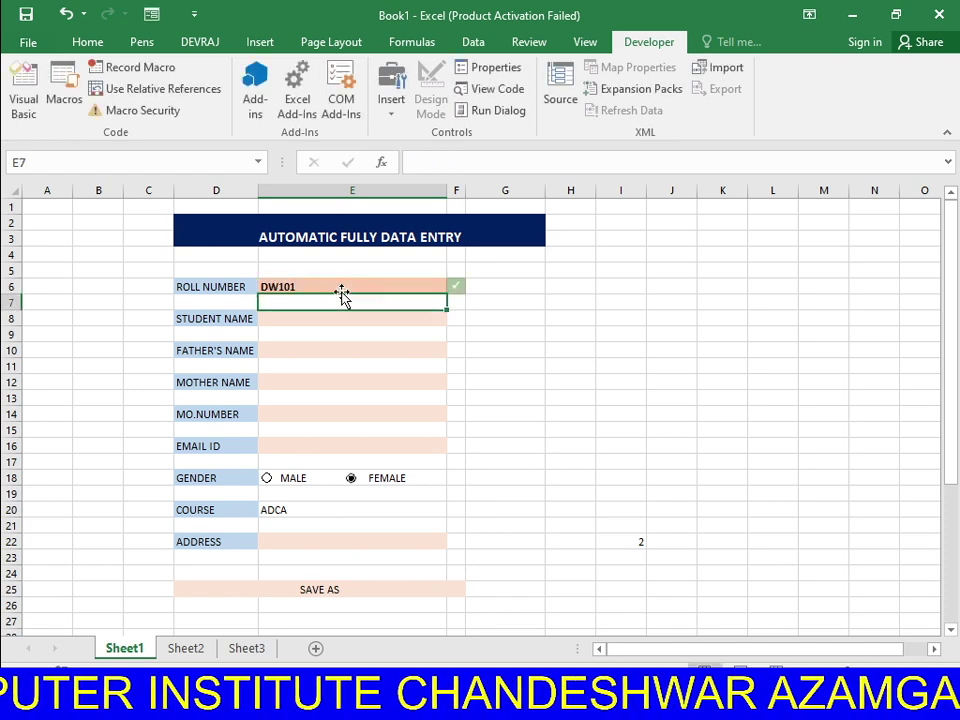
{"action": "key", "text": "Return"}
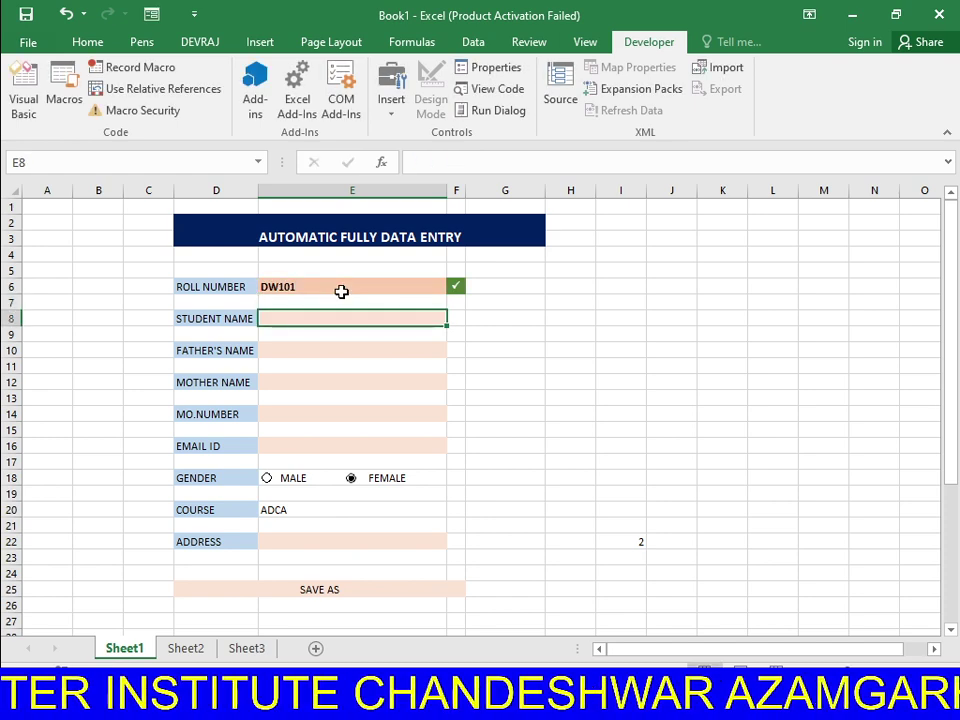
{"action": "type", "text": "RAJE"}
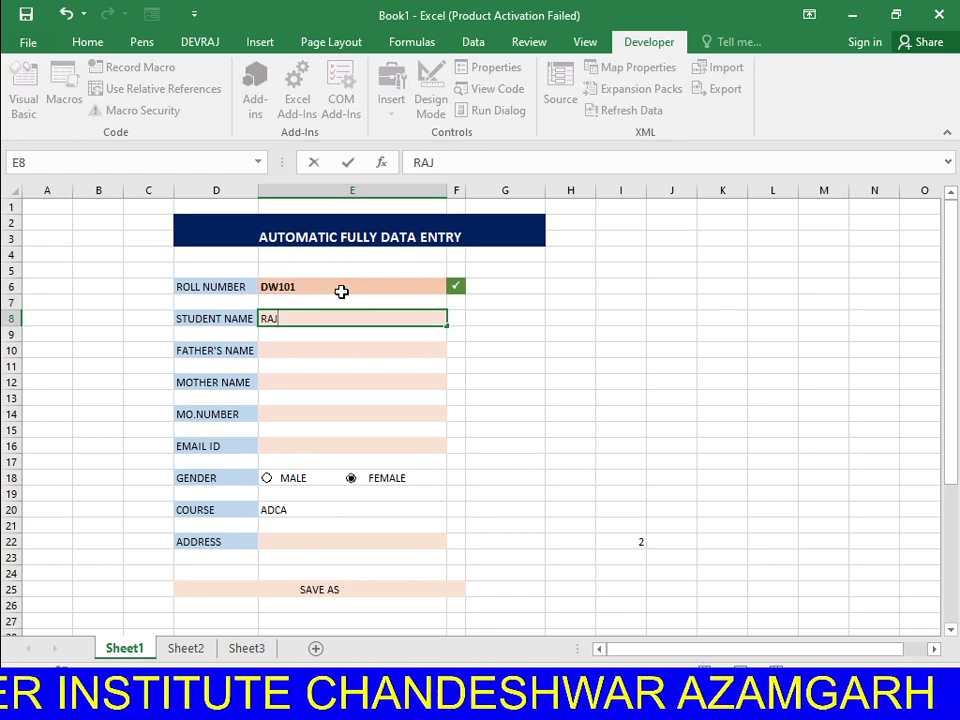
{"action": "type", "text": "U"}
{"action": "left_click", "coordinate": [313, 349]}
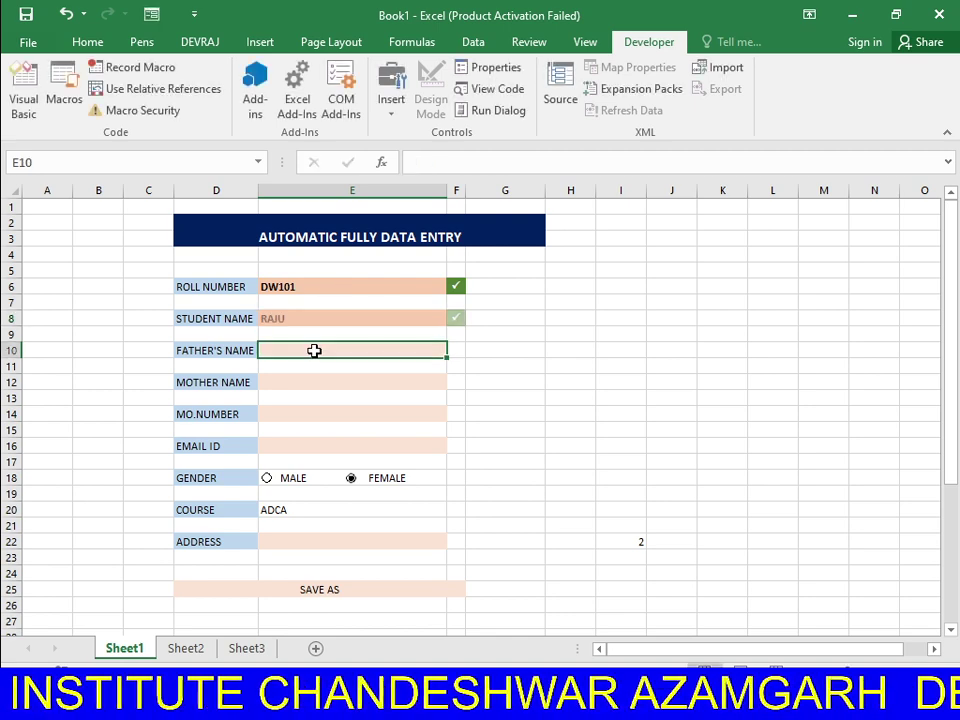
{"action": "type", "text": "BRI"}
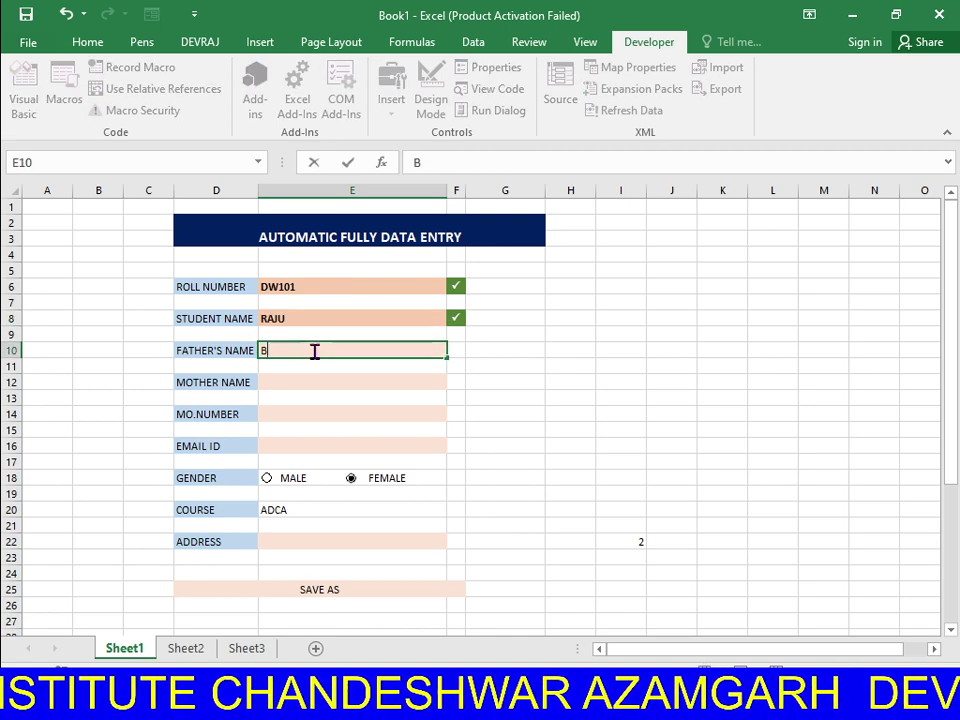
{"action": "type", "text": "JE"}
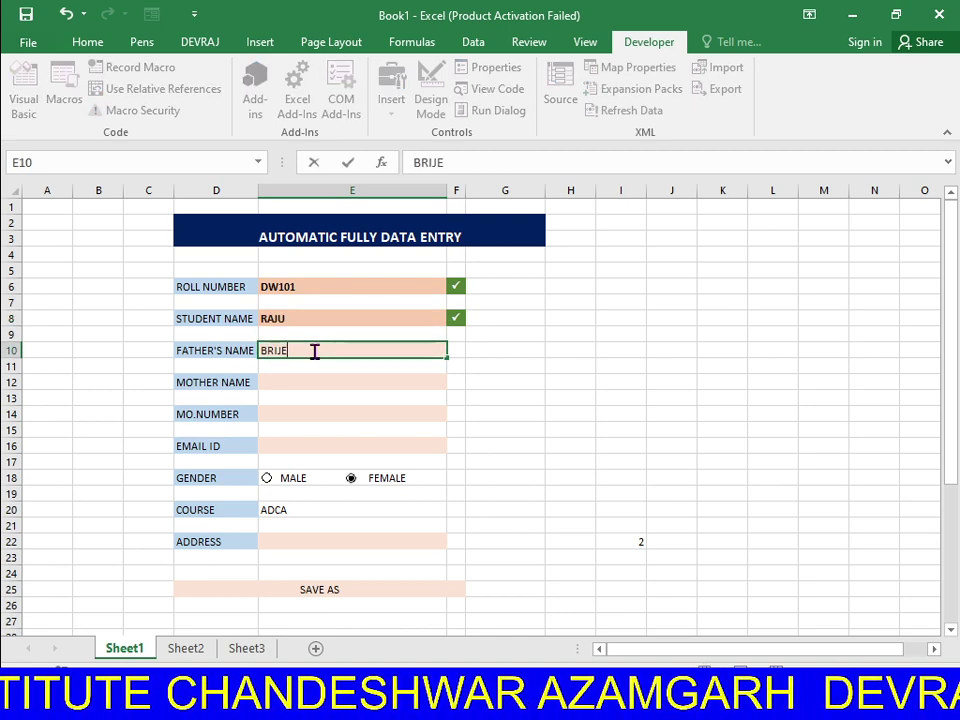
{"action": "type", "text": "SH"}
{"action": "left_click", "coordinate": [322, 384]}
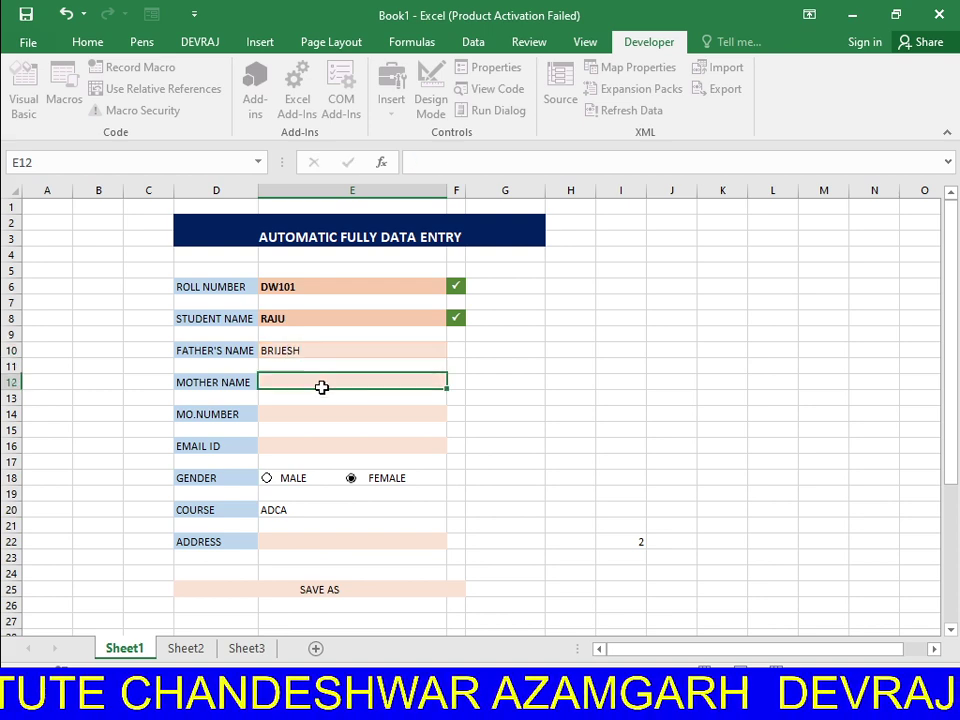
Step: Fill in the mother's name, mobile number and email ID fields
{"action": "type", "text": "SEETA"}
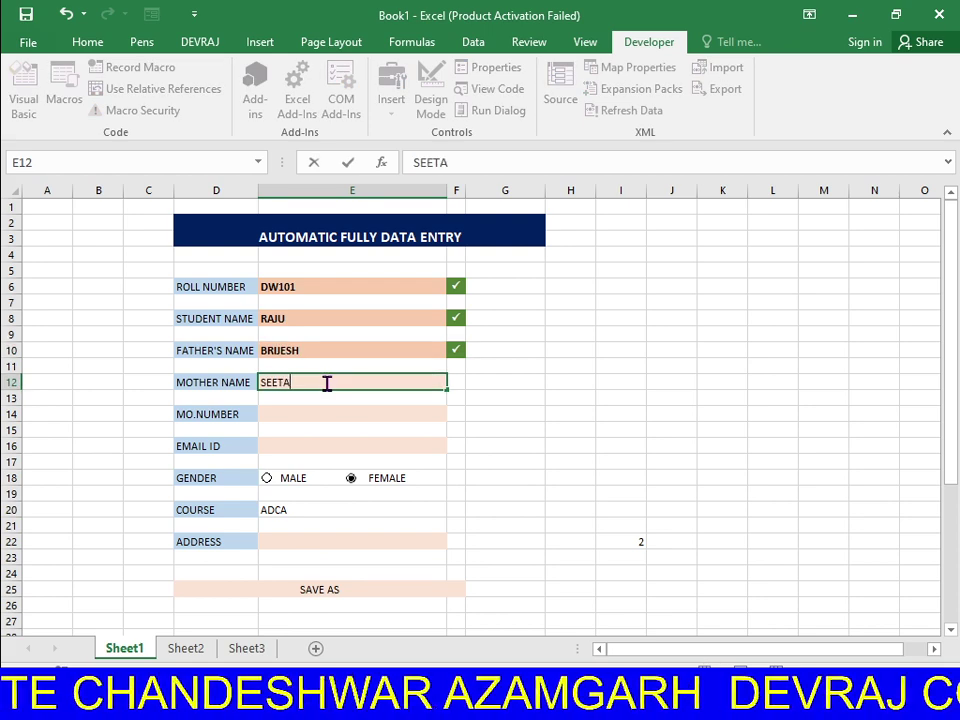
{"action": "left_click", "coordinate": [277, 413]}
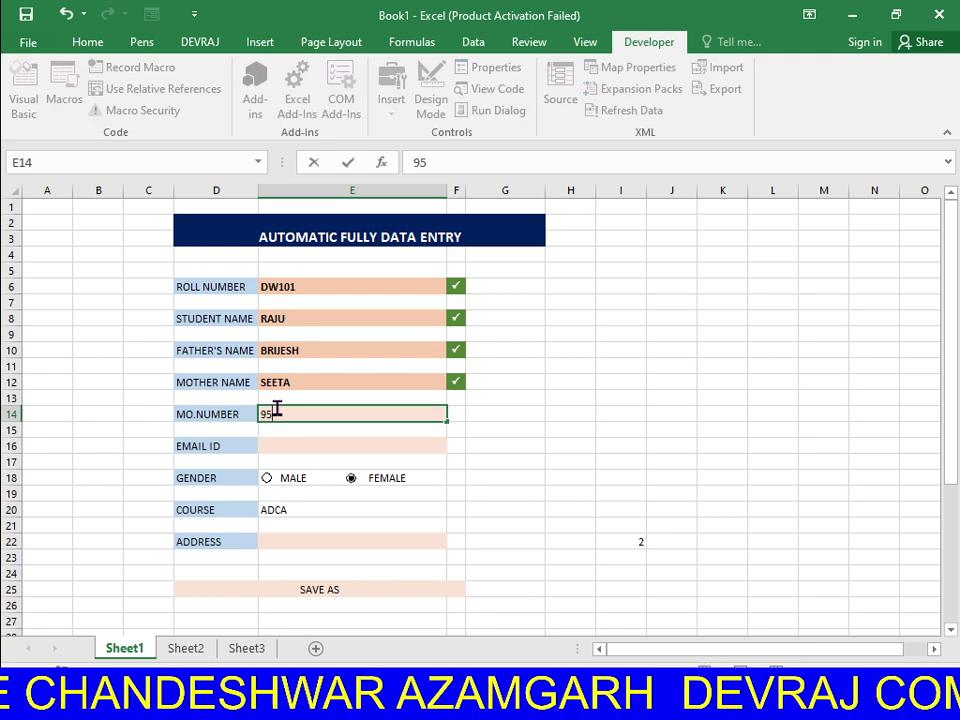
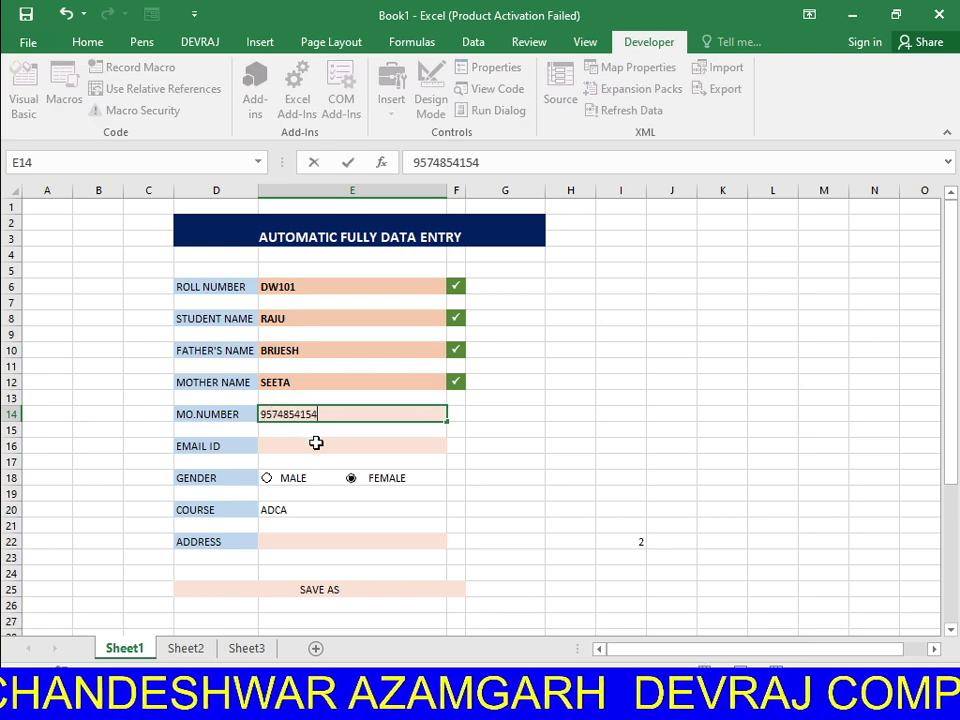
{"action": "left_click", "coordinate": [359, 441]}
{"action": "type", "text": "AB"}
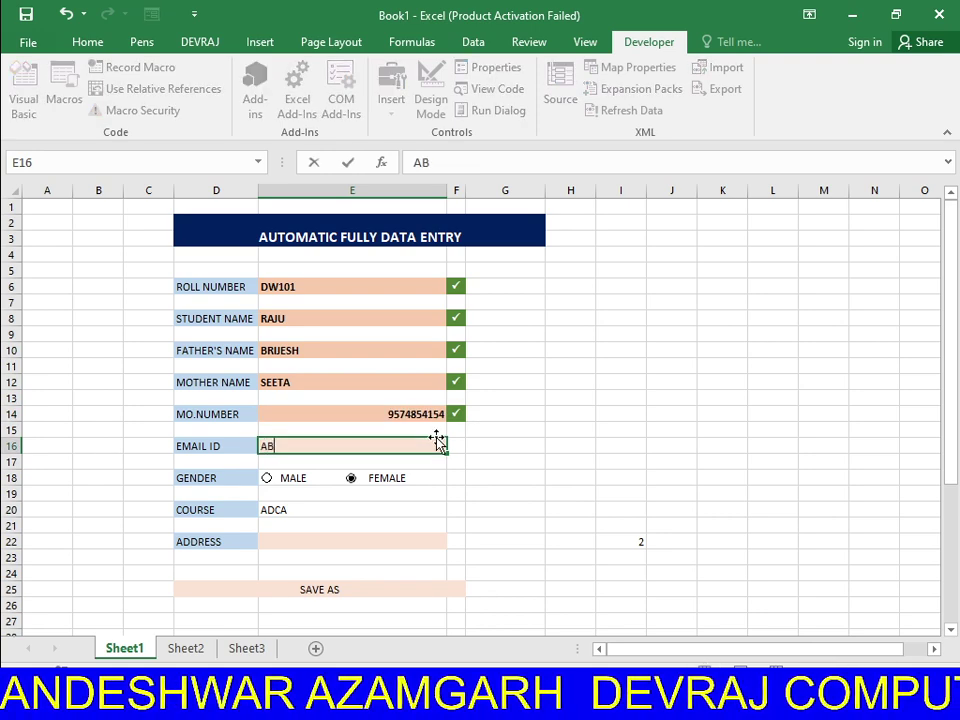
{"action": "type", "text": "CDE"}
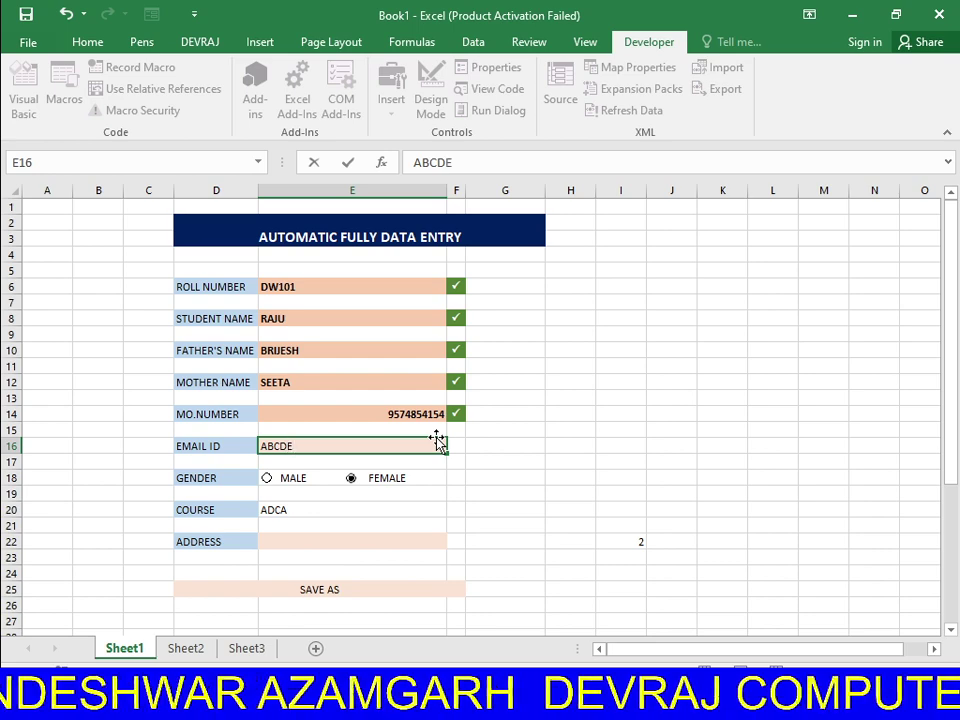
{"action": "type", "text": "@123"}
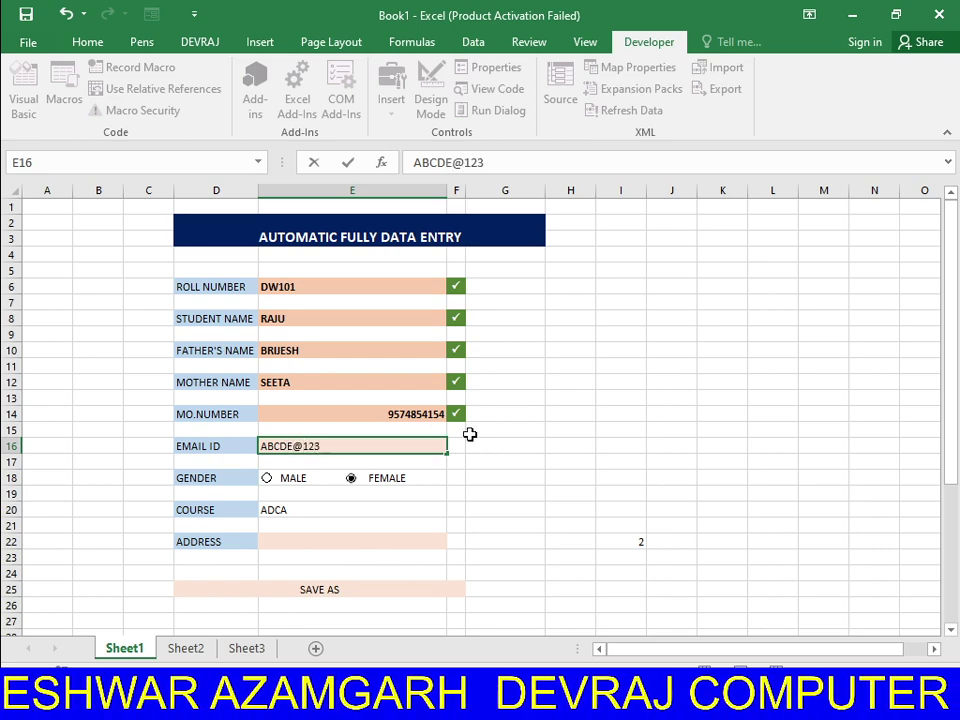
{"action": "left_click", "coordinate": [470, 444]}
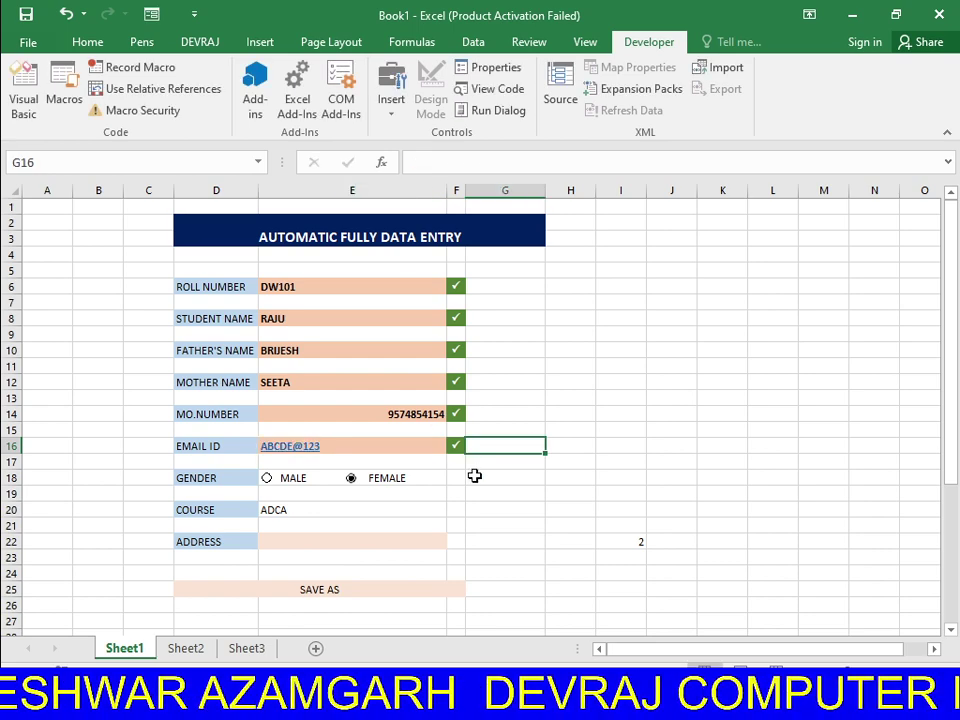
Step: Select MALE, pick TALLY from the E20 course list, and type the address in E22
{"action": "left_click", "coordinate": [267, 484]}
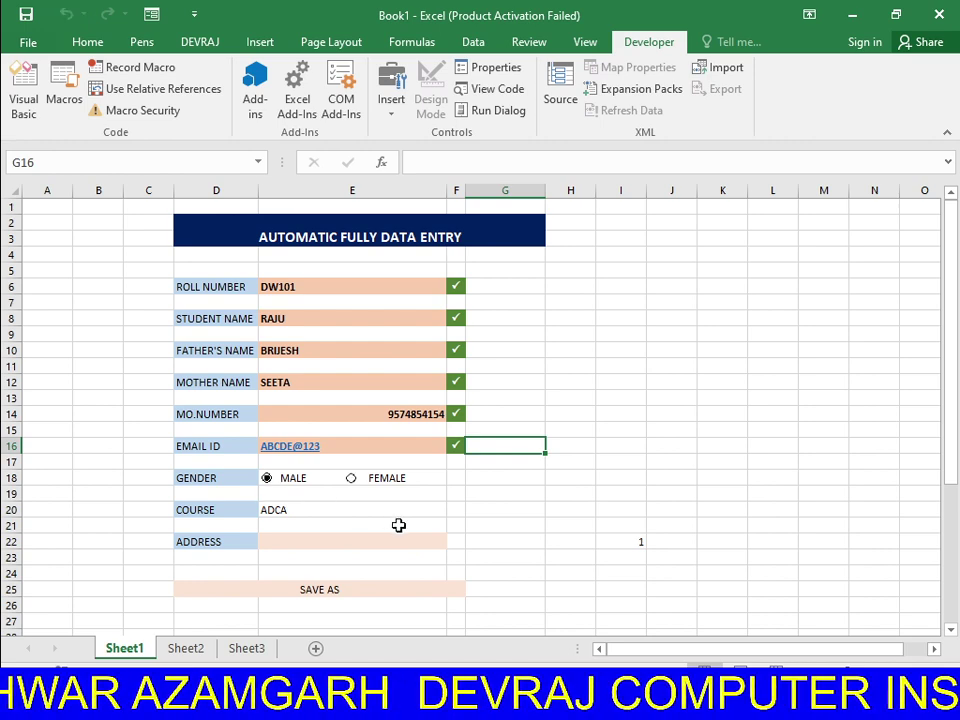
{"action": "left_click", "coordinate": [312, 513]}
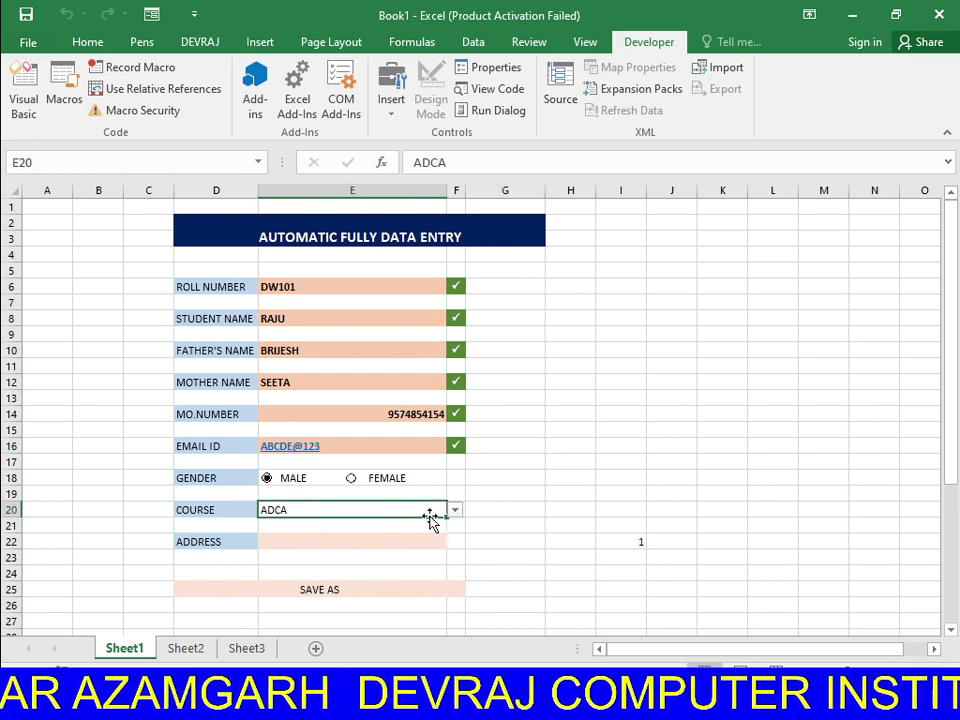
{"action": "left_click", "coordinate": [455, 512]}
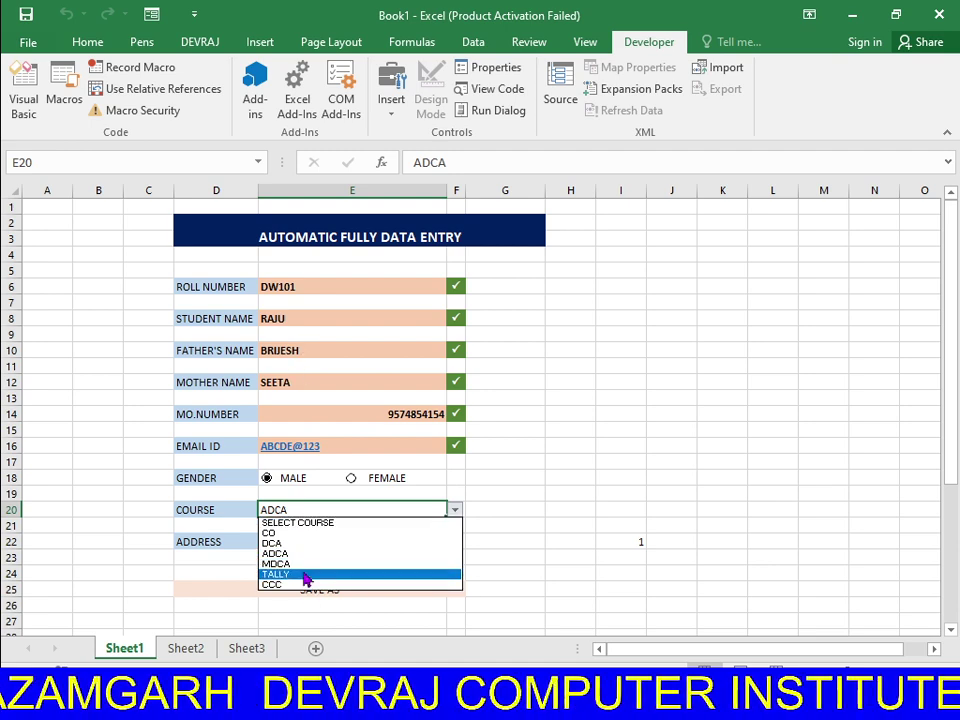
{"action": "left_click", "coordinate": [305, 574]}
{"action": "left_click", "coordinate": [319, 542]}
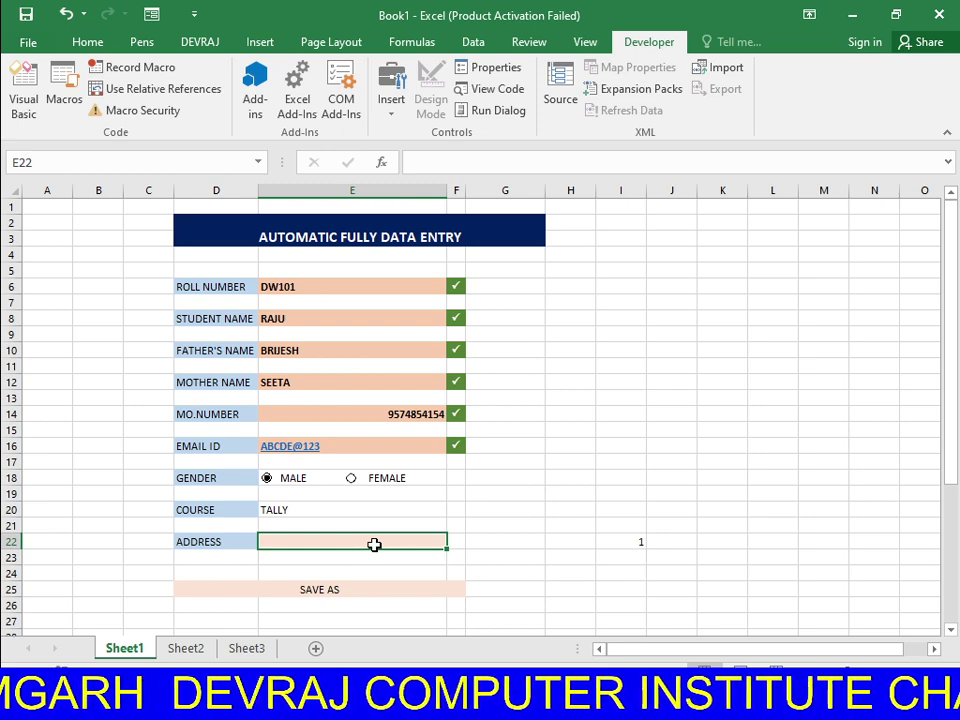
{"action": "type", "text": "BUNDA"}
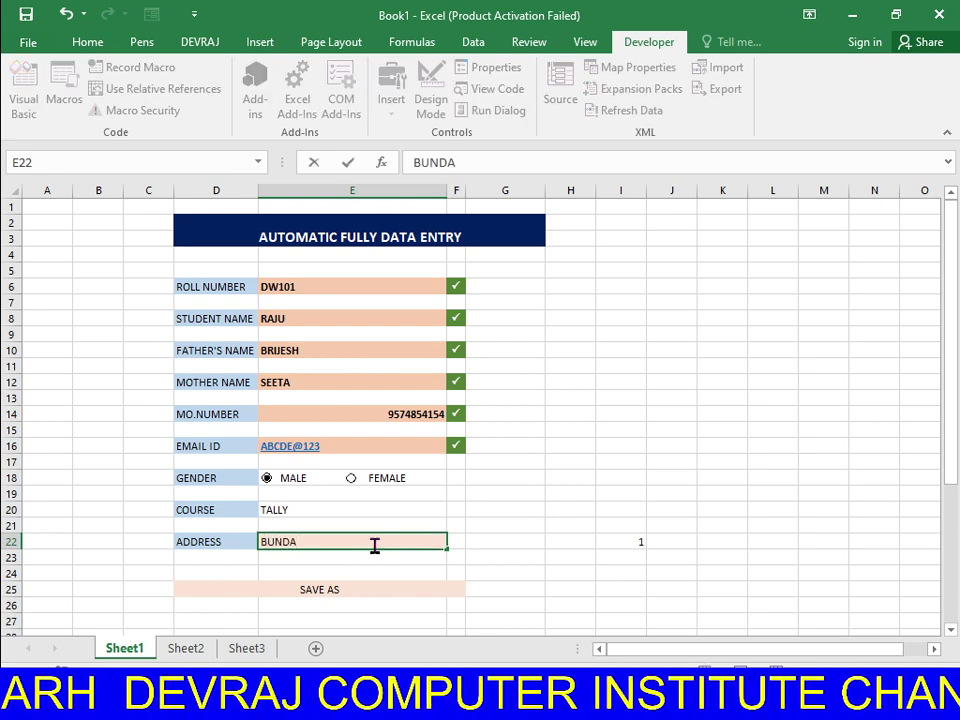
{"action": "type", "text": "GARH"}
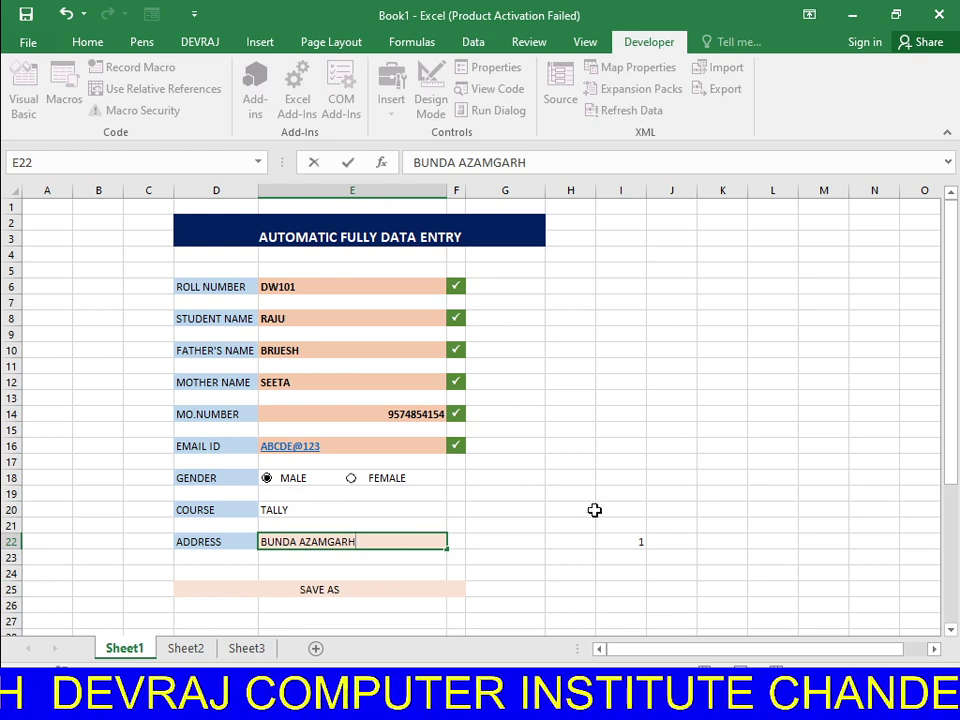
{"action": "left_click", "coordinate": [583, 512]}
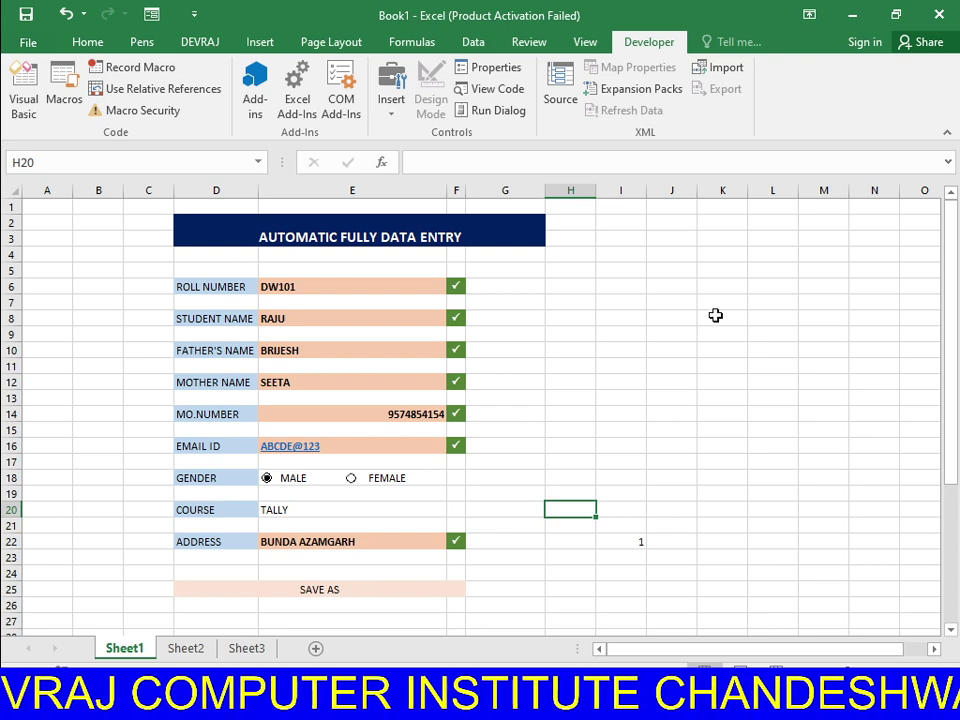
Step: Enter formulas =E6, =E8 and =E10 in cells K6, K7 and K8
{"action": "left_click", "coordinate": [723, 286]}
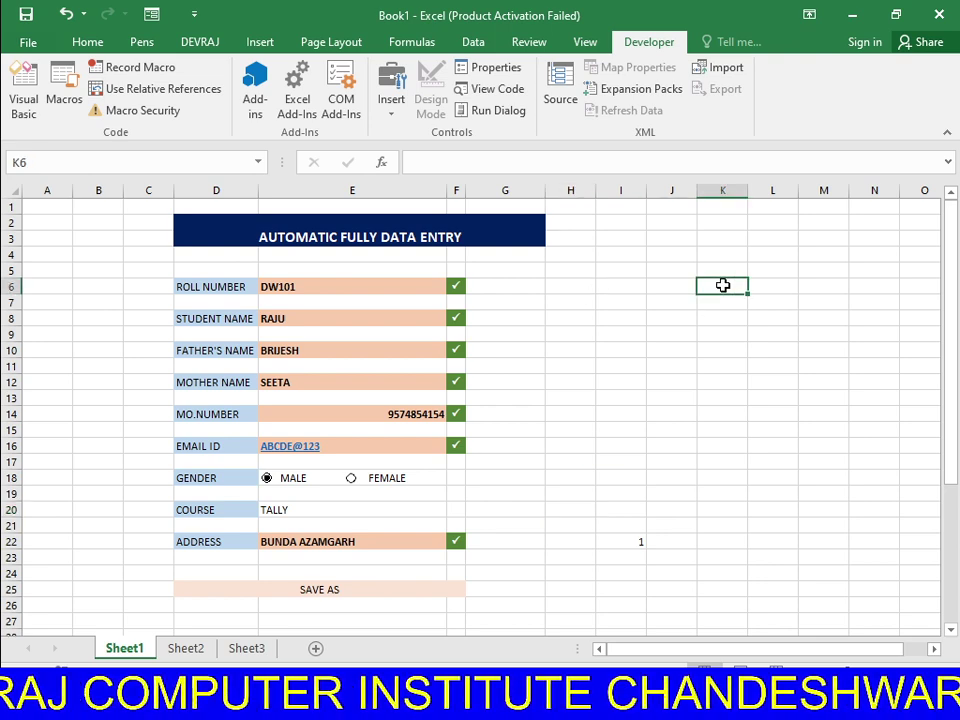
{"action": "double_click", "coordinate": [736, 286]}
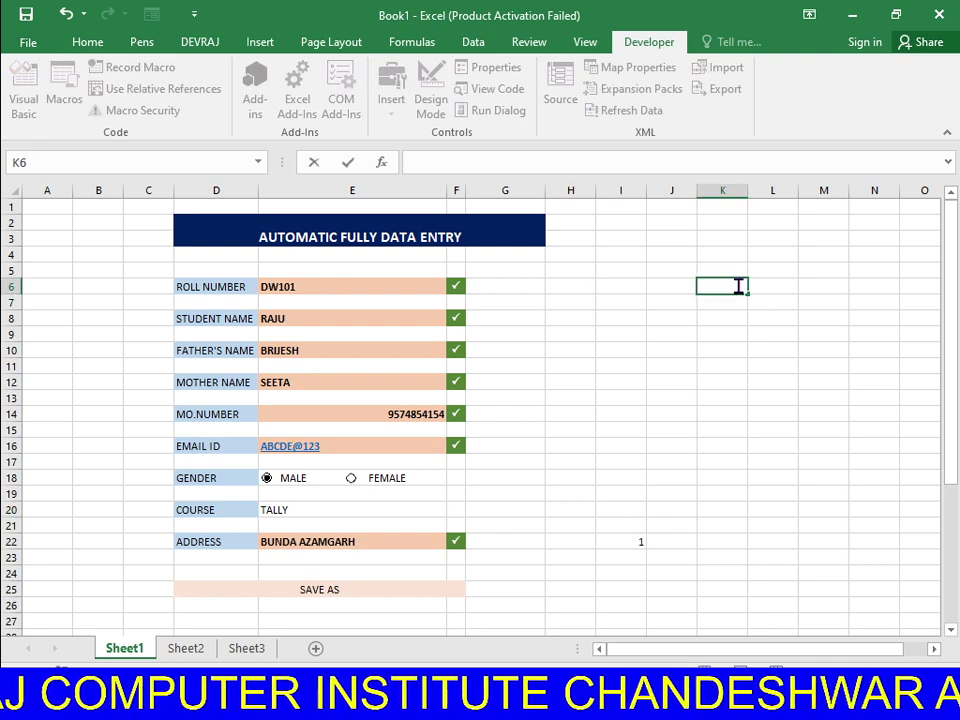
{"action": "type", "text": "="}
{"action": "left_click", "coordinate": [368, 286]}
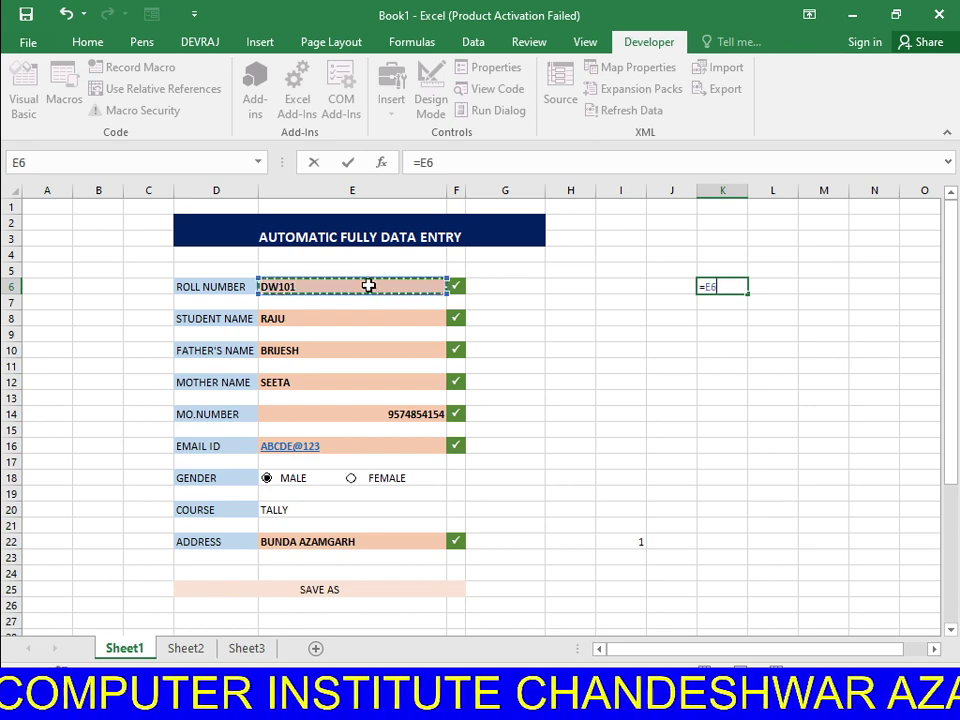
{"action": "key", "text": "Return"}
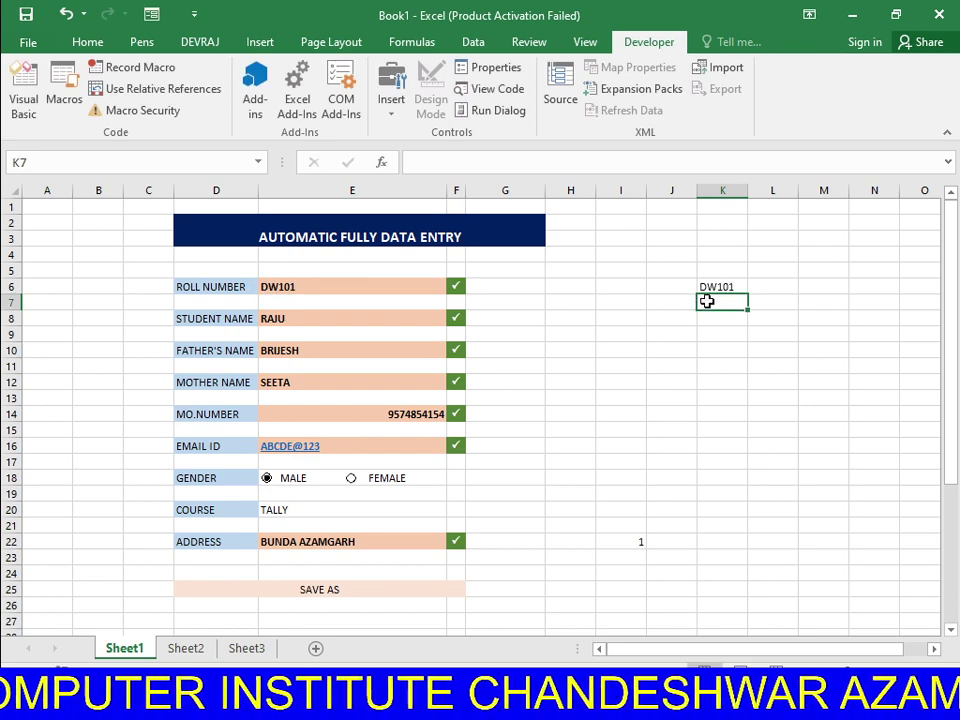
{"action": "type", "text": "="}
{"action": "left_click", "coordinate": [366, 320]}
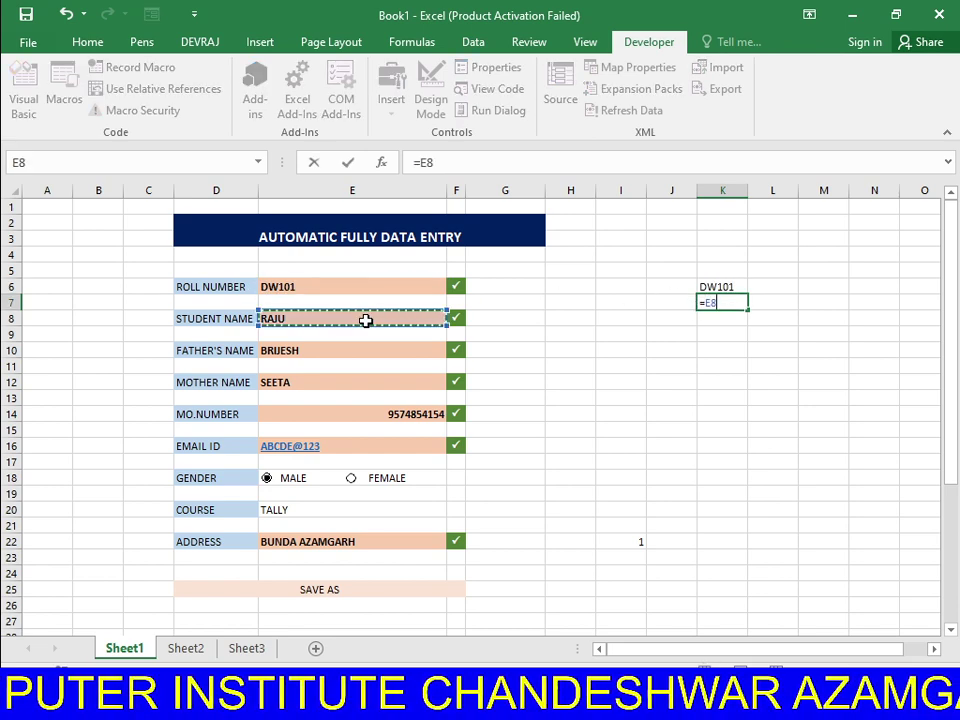
{"action": "key", "text": "Return"}
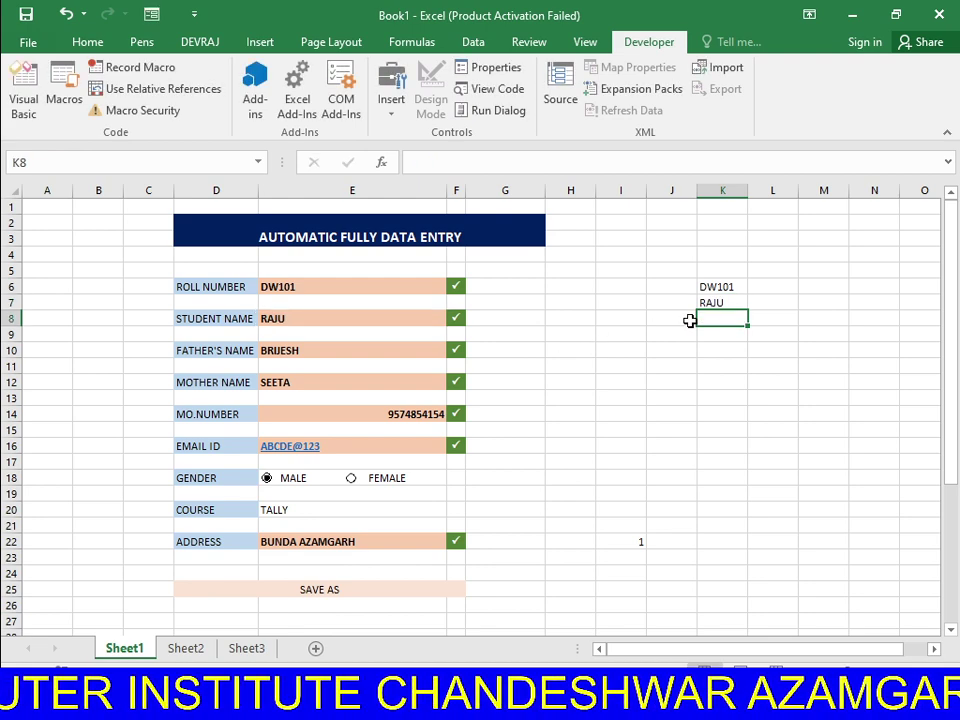
{"action": "type", "text": "="}
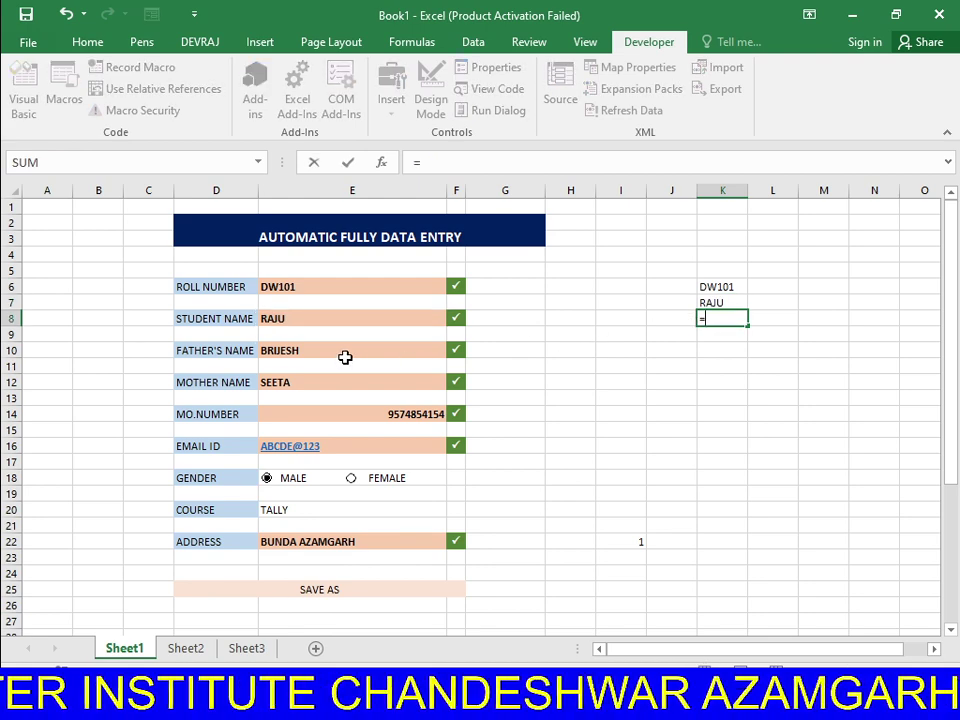
{"action": "left_click", "coordinate": [346, 360]}
{"action": "key", "text": "Return"}
Step: Enter formulas =E12, =E14 and =E16 in cells K9, K10 and K11
{"action": "type", "text": "="}
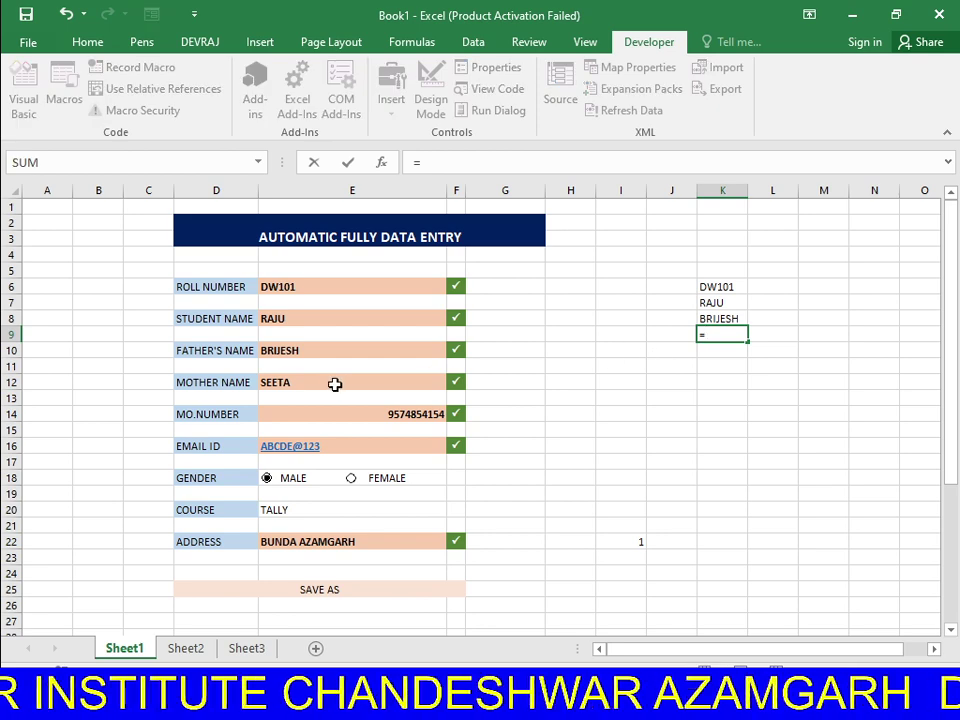
{"action": "left_click", "coordinate": [336, 390]}
{"action": "key", "text": "Return"}
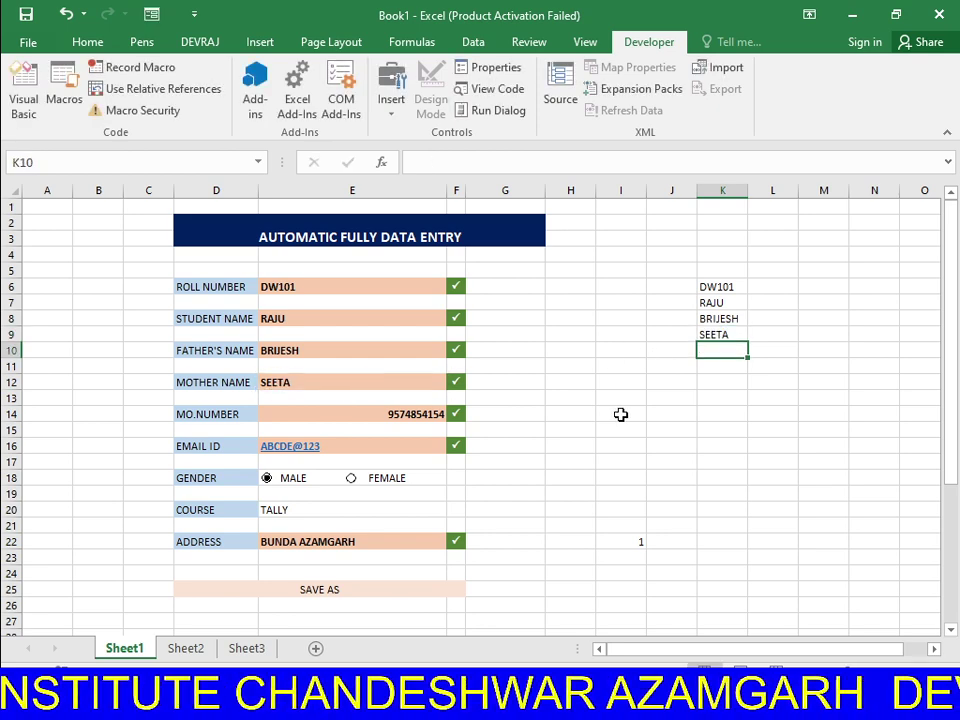
{"action": "type", "text": "="}
{"action": "left_click", "coordinate": [330, 418]}
{"action": "key", "text": "Return"}
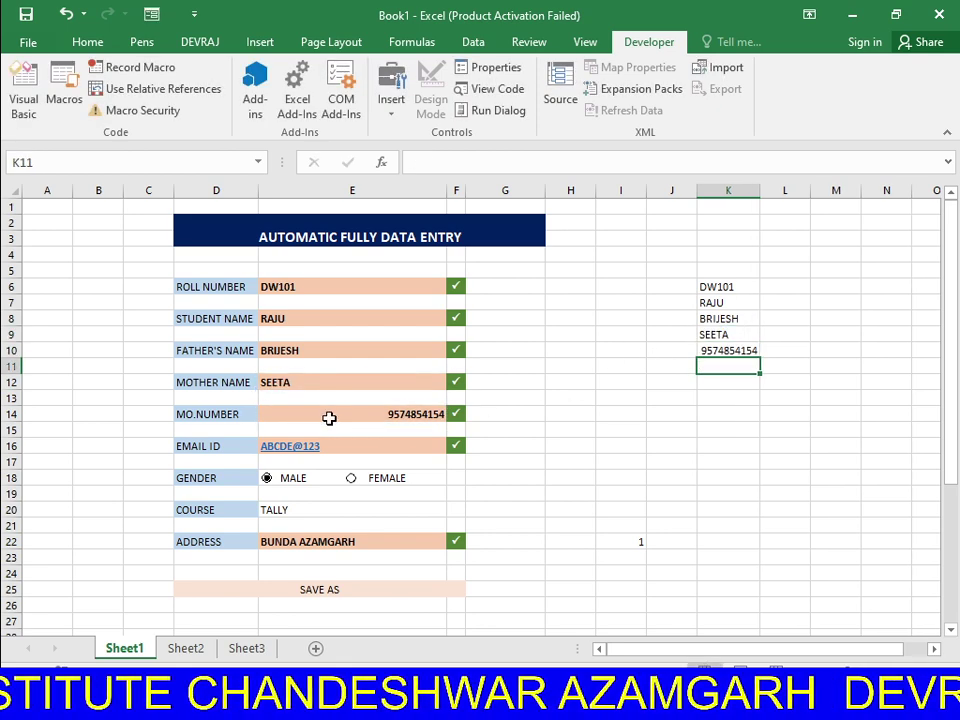
{"action": "type", "text": "="}
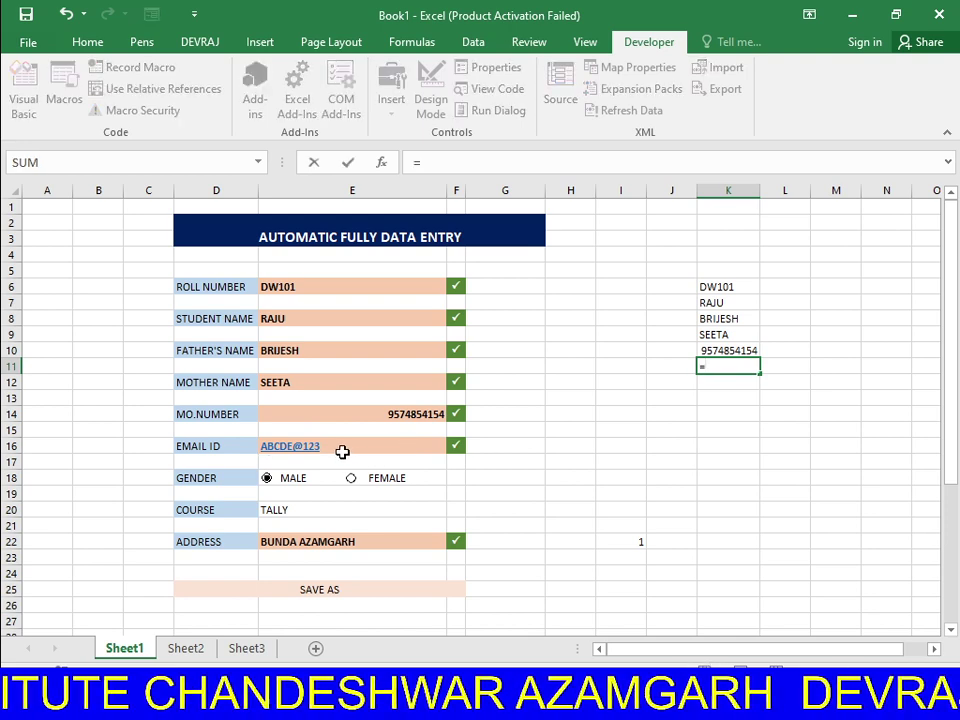
{"action": "left_click", "coordinate": [342, 451]}
{"action": "key", "text": "Return"}
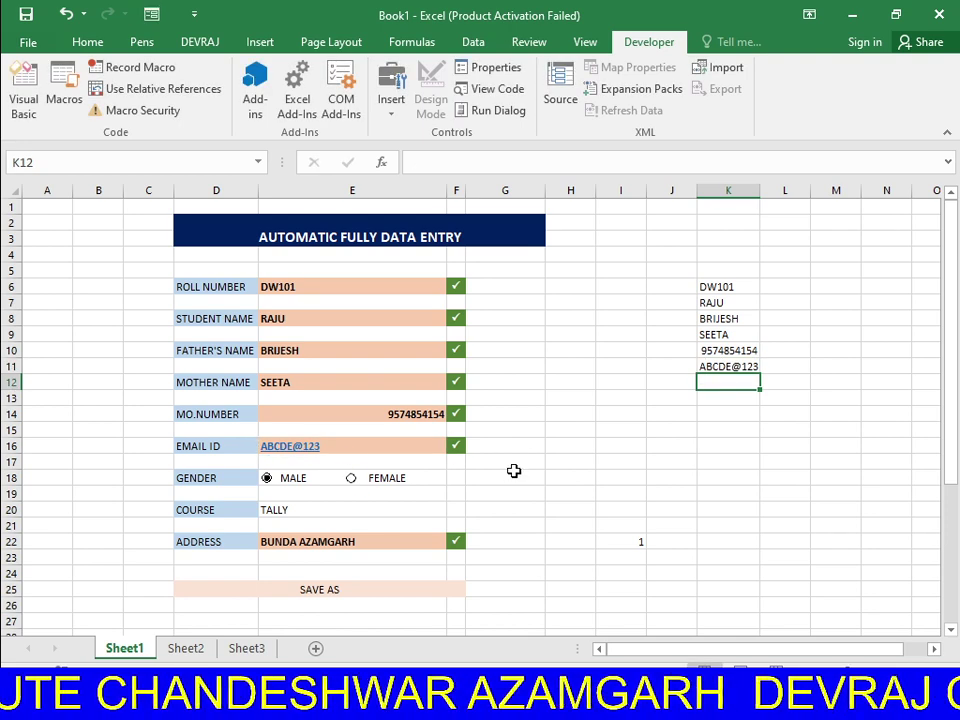
{"action": "type", "text": "="}
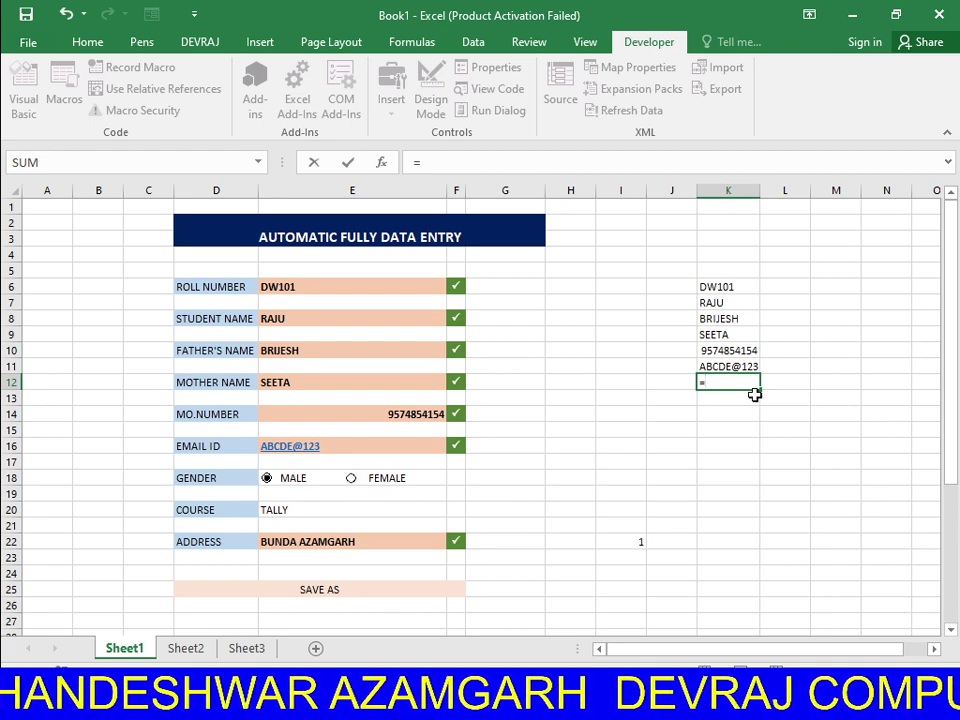
Step: Enter =IF(I22=1,"MALE","FEMALE") in K12, then test it by choosing the FEMALE option
{"action": "type", "text": "IF("}
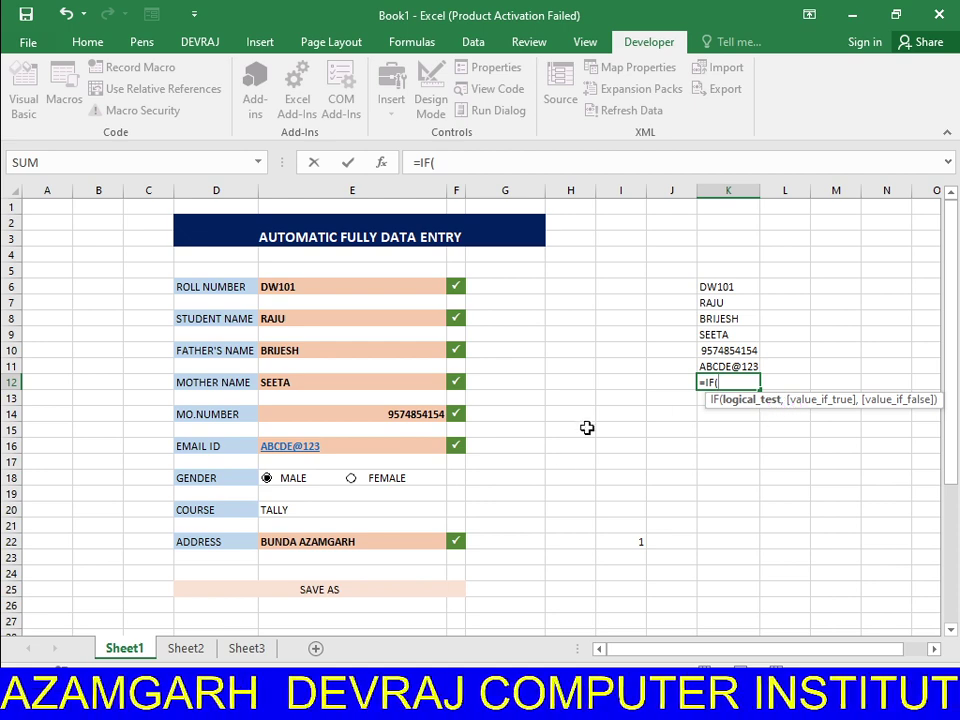
{"action": "left_click", "coordinate": [616, 542]}
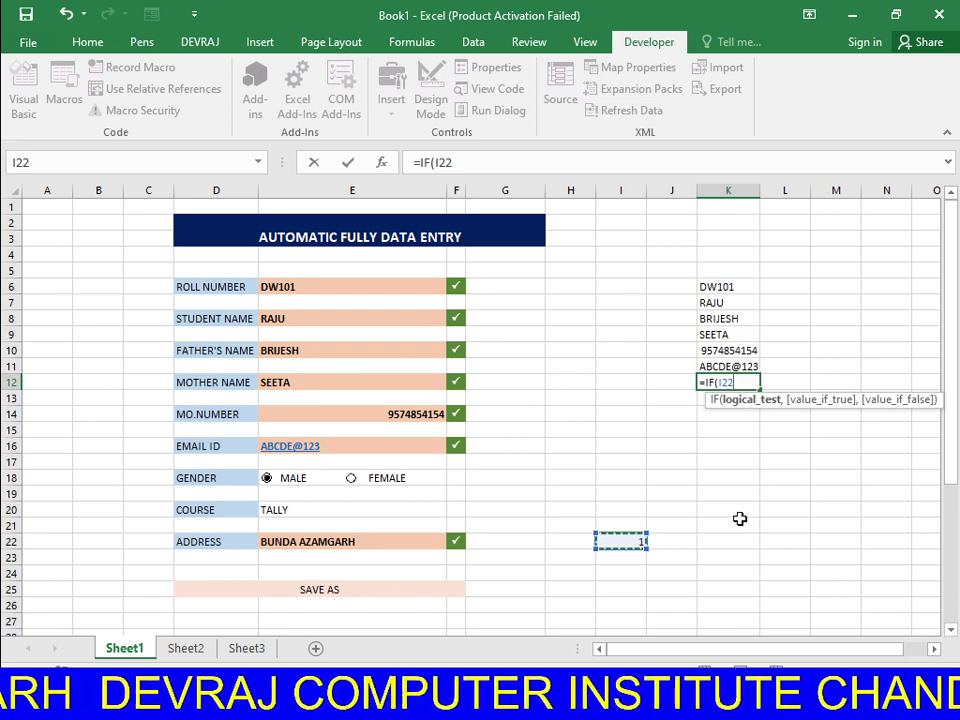
{"action": "type", "text": "=1"}
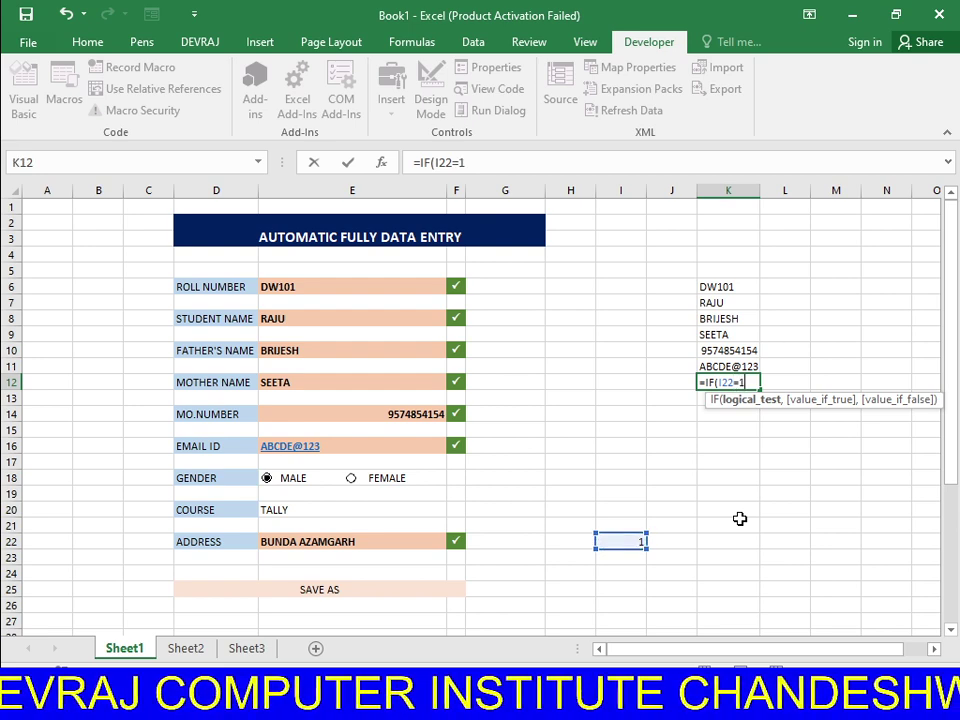
{"action": "type", "text": ",\""}
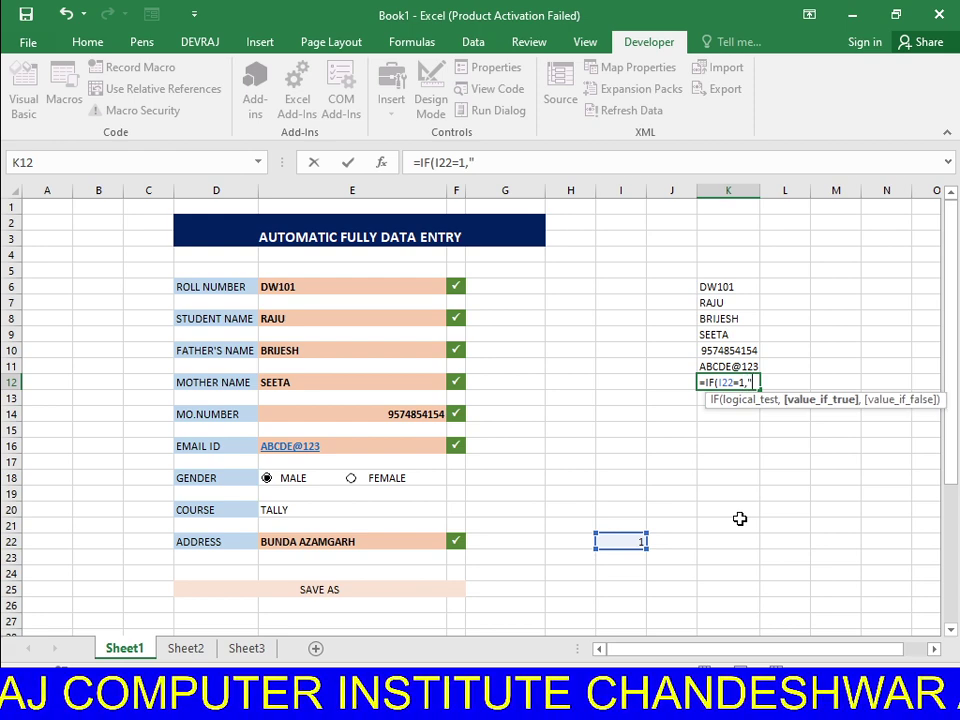
{"action": "type", "text": "MALE"}
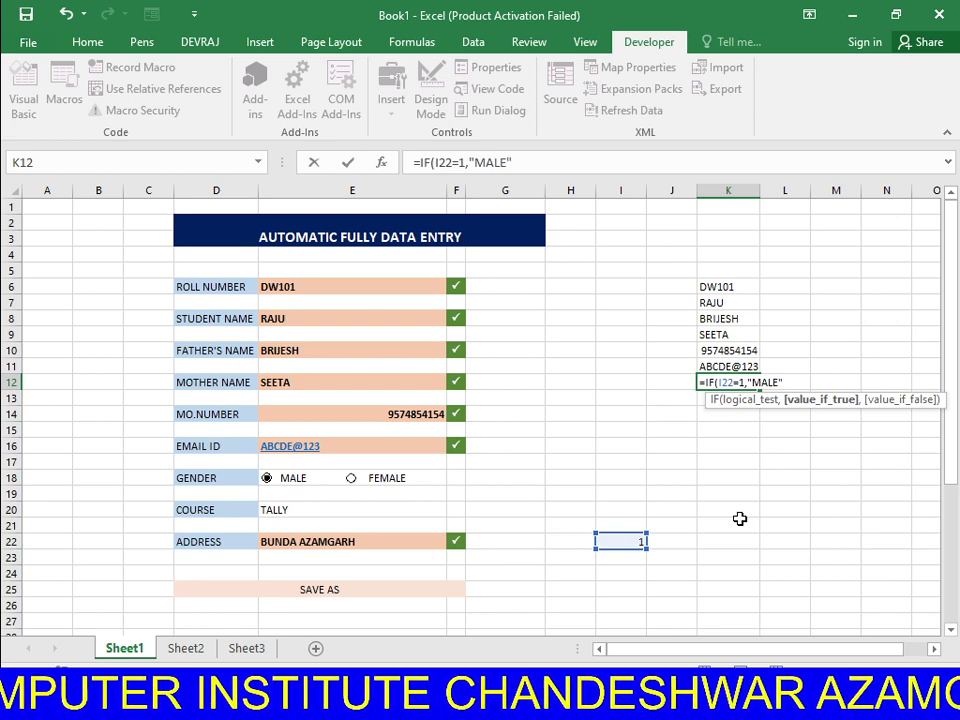
{"action": "type", "text": ",\""}
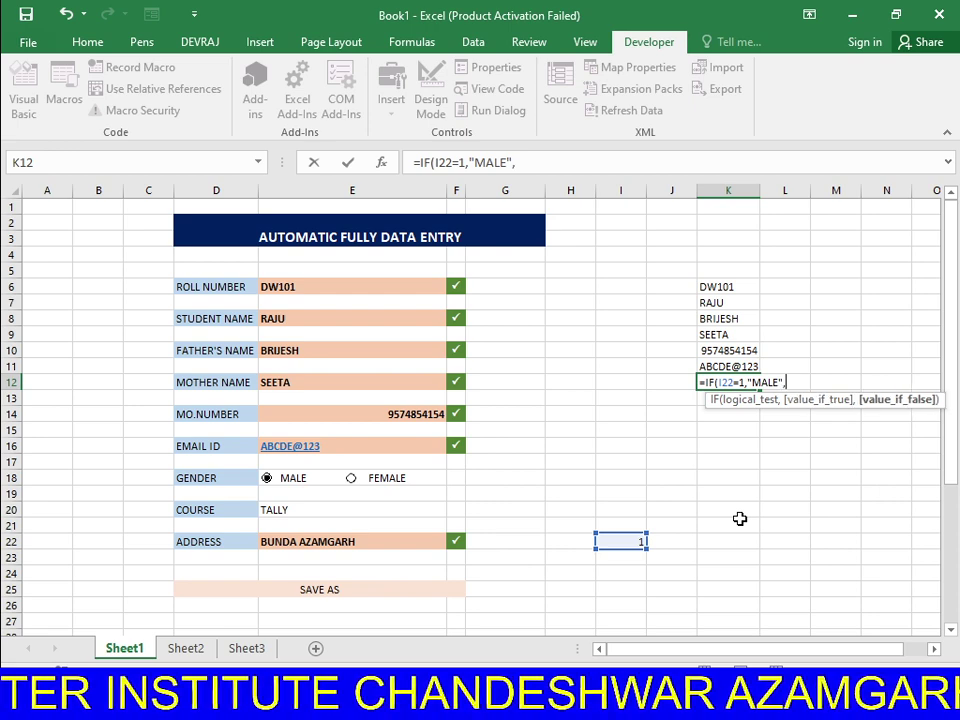
{"action": "type", "text": "MALE"}
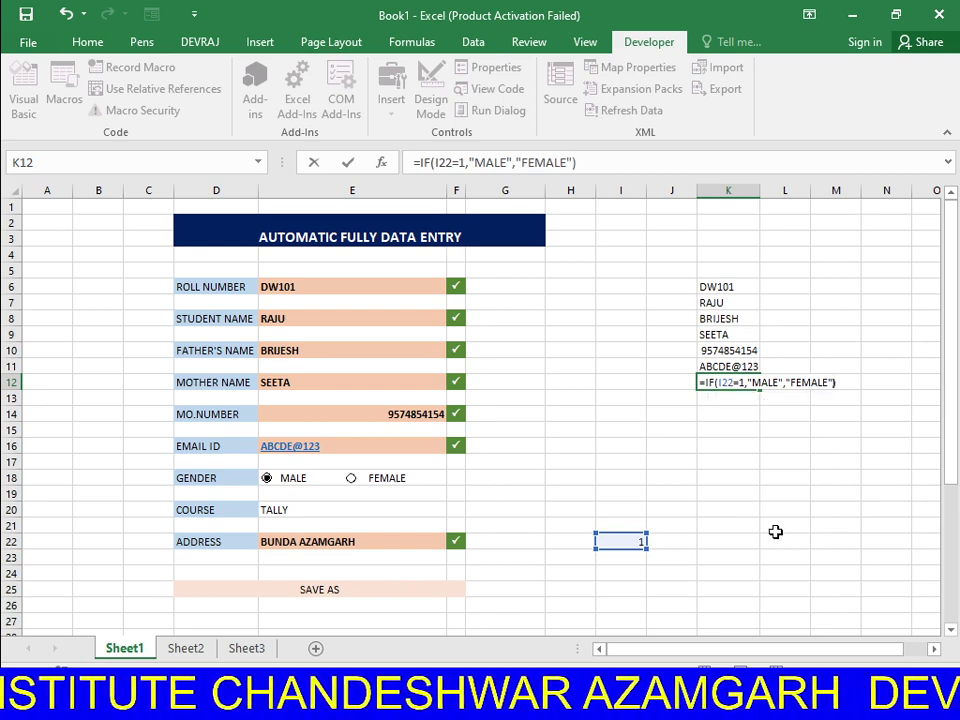
{"action": "key", "text": "Return"}
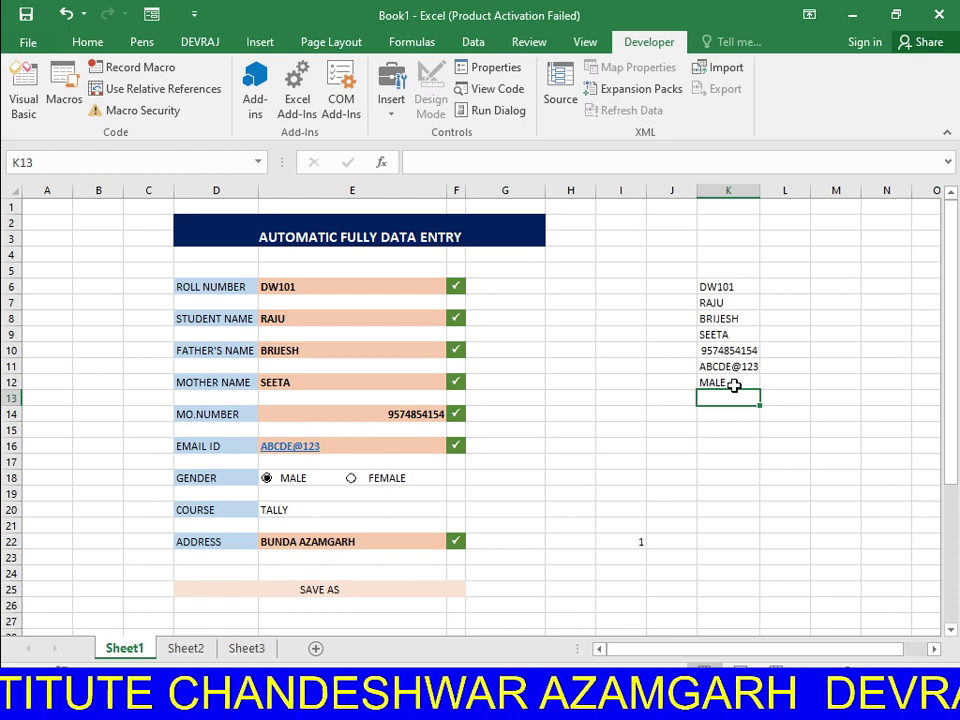
{"action": "left_click", "coordinate": [351, 480]}
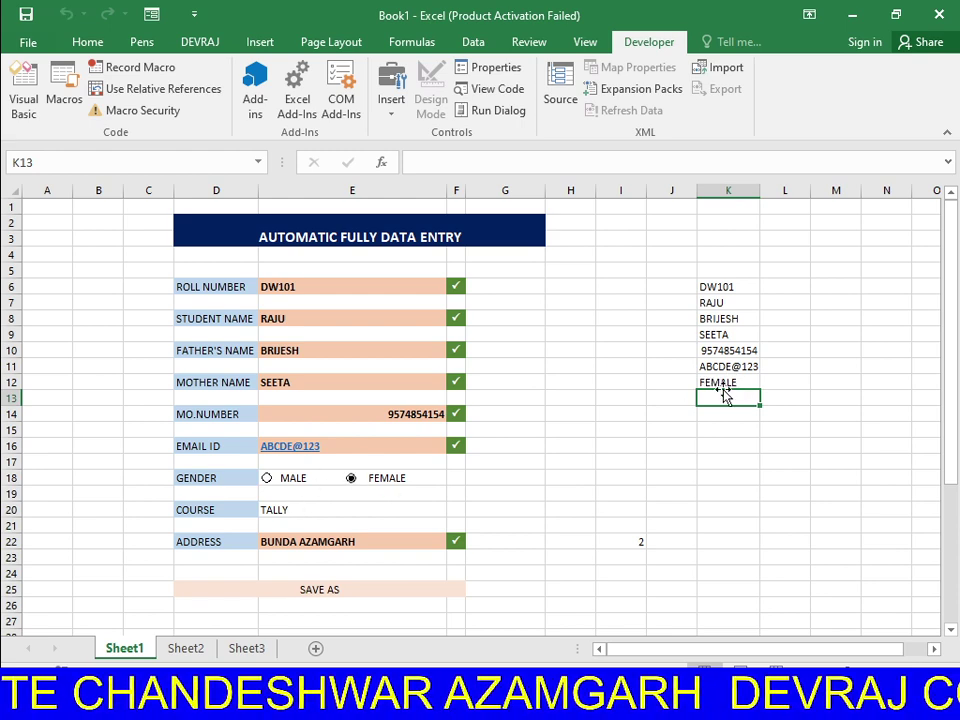
Step: Link K13 to the course in E20 and K14 to the address in E22
{"action": "type", "text": "="}
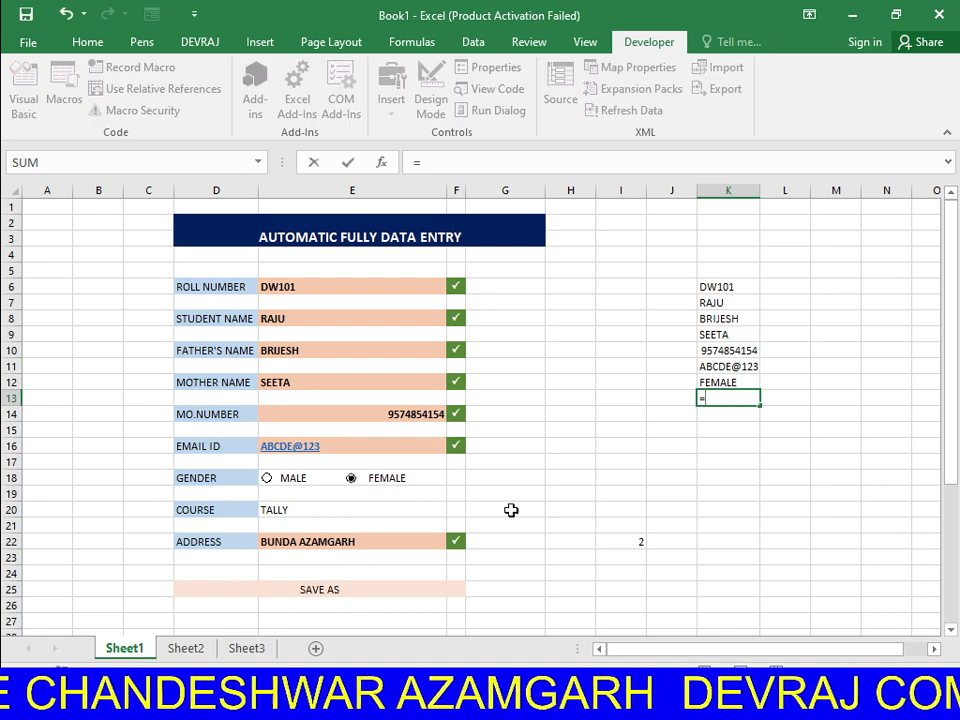
{"action": "left_click", "coordinate": [348, 512]}
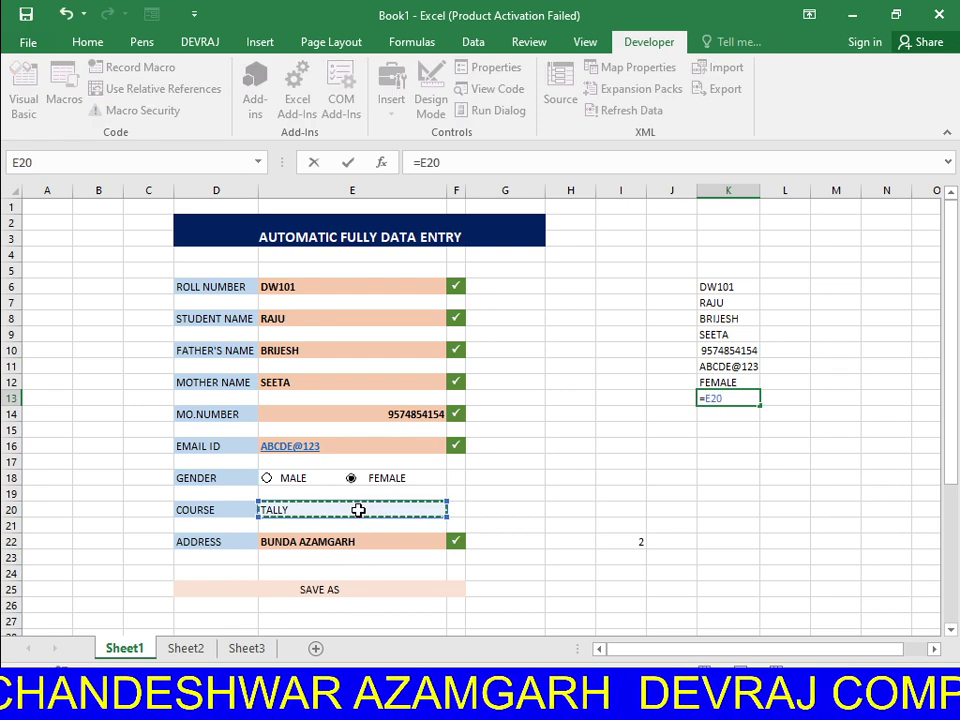
{"action": "key", "text": "Return"}
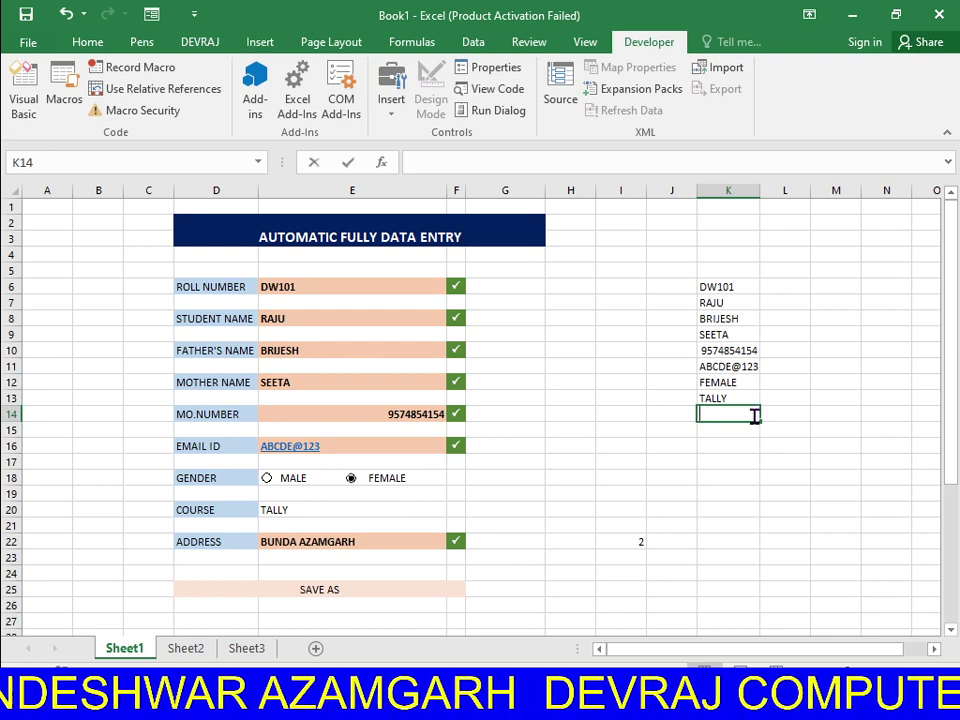
{"action": "type", "text": "="}
{"action": "left_click", "coordinate": [348, 542]}
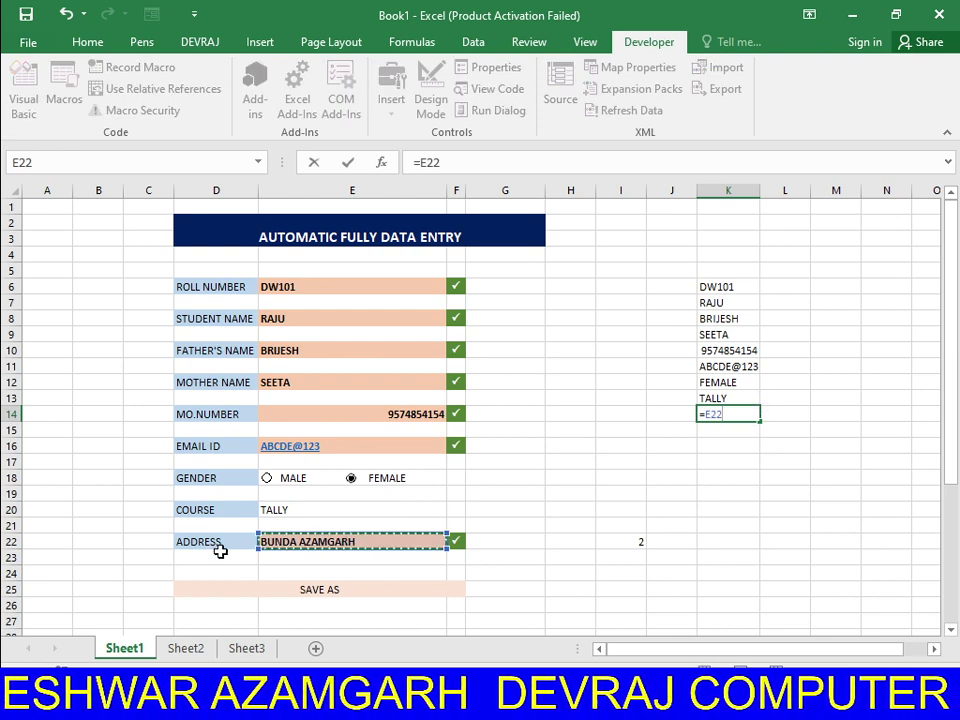
{"action": "key", "text": "Return"}
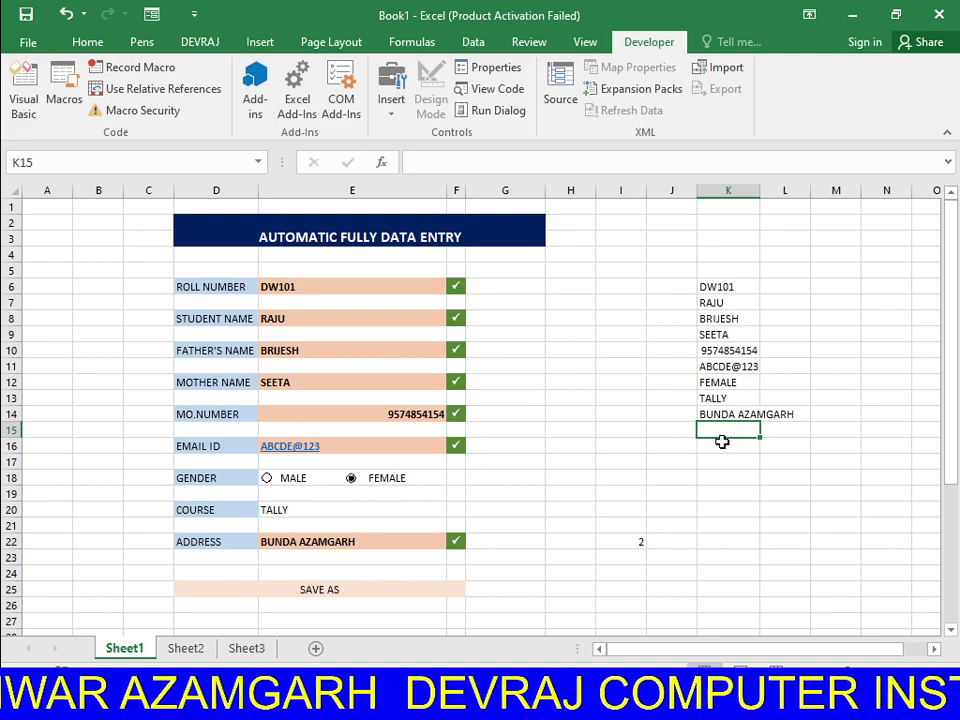
{"action": "scroll", "coordinate": [578, 551], "scroll_direction": "down", "scroll_amount": 1}
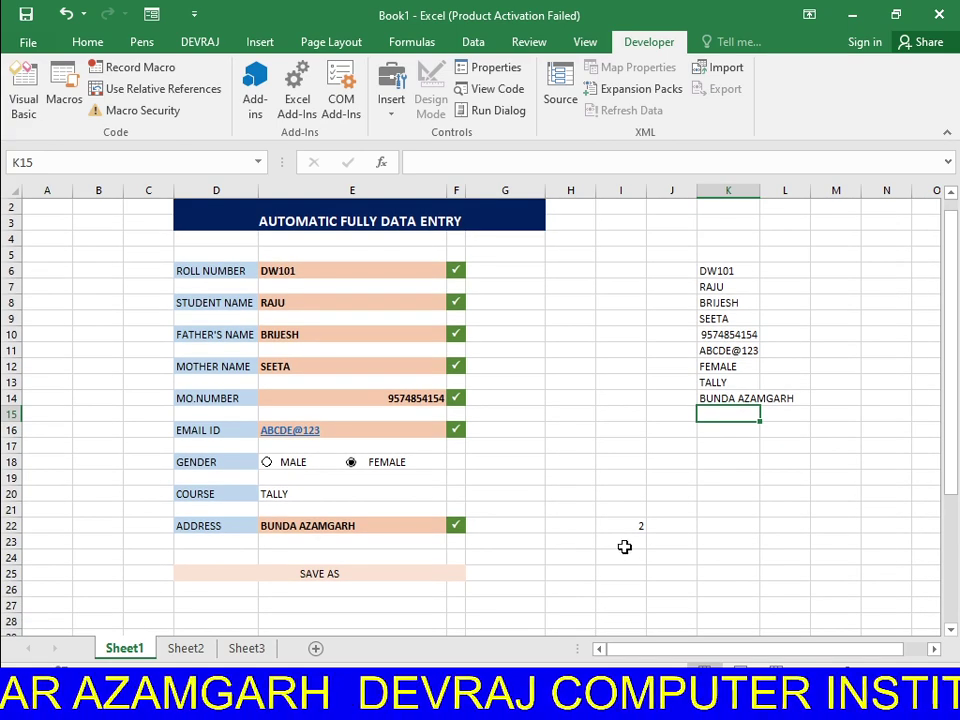
{"action": "left_click", "coordinate": [620, 542]}
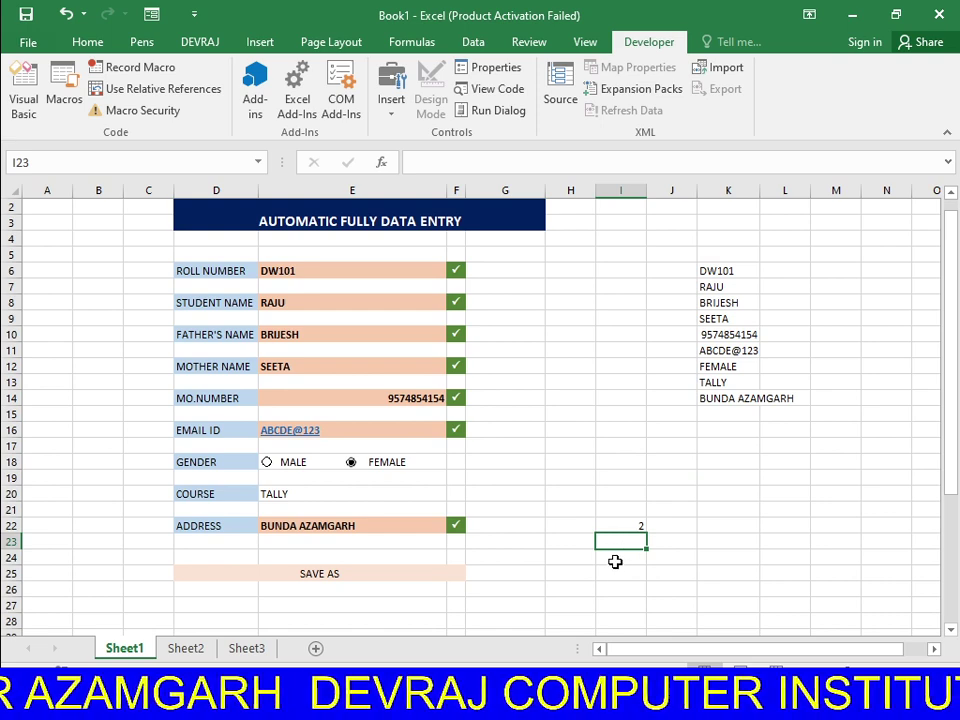
Step: Start a COUNTA formula in I24 with the roll number, three name cells and mobile number (E6–E14)
{"action": "left_click", "coordinate": [617, 560]}
{"action": "type", "text": "="}
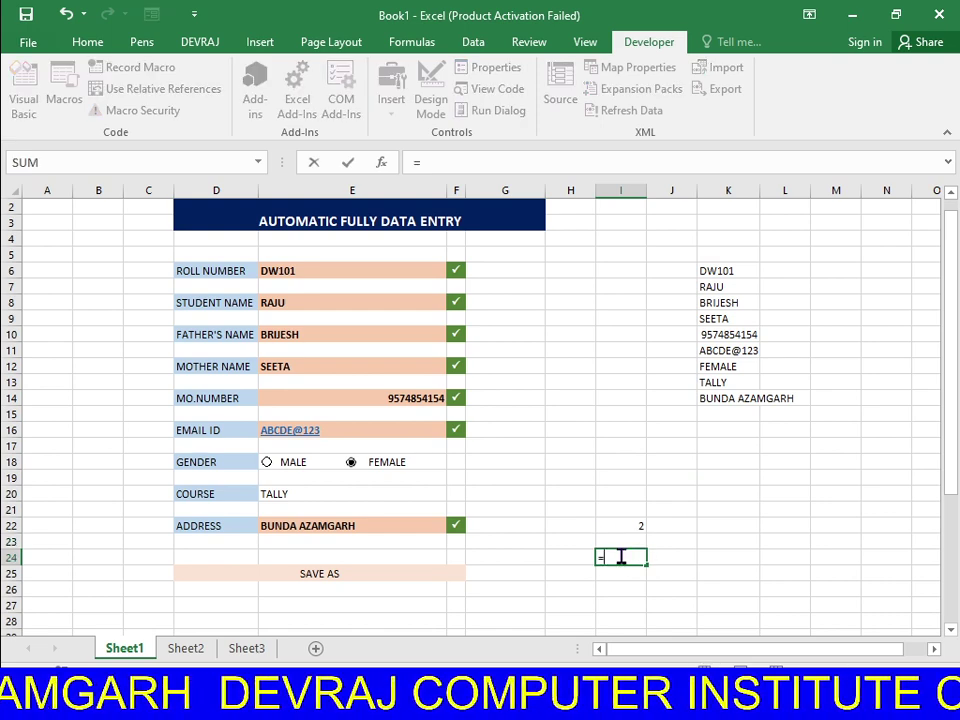
{"action": "type", "text": "COUN"}
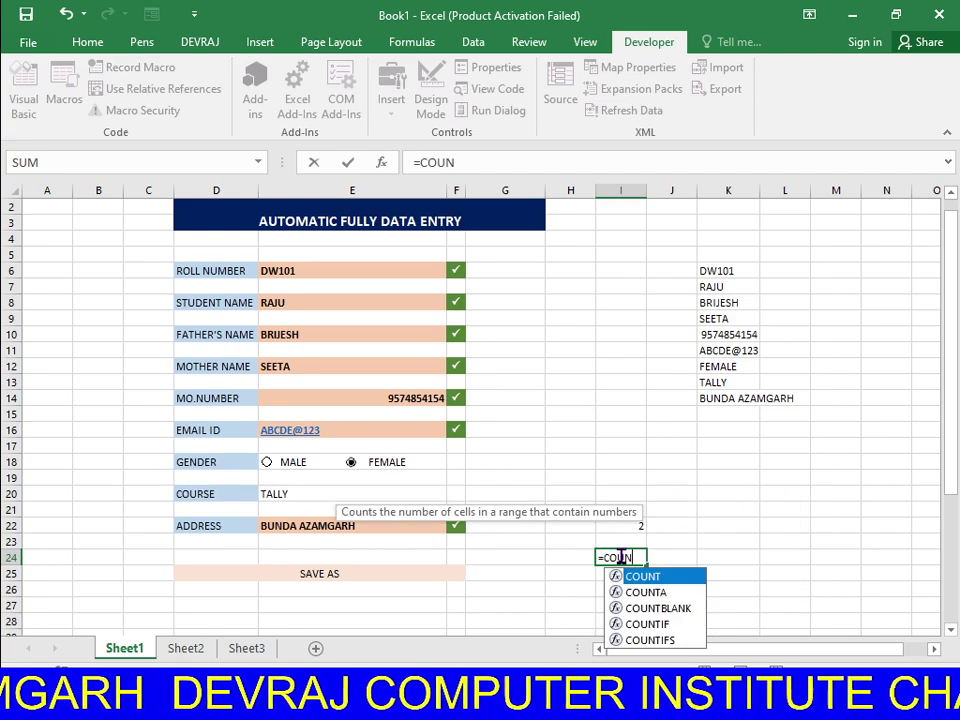
{"action": "type", "text": "TA("}
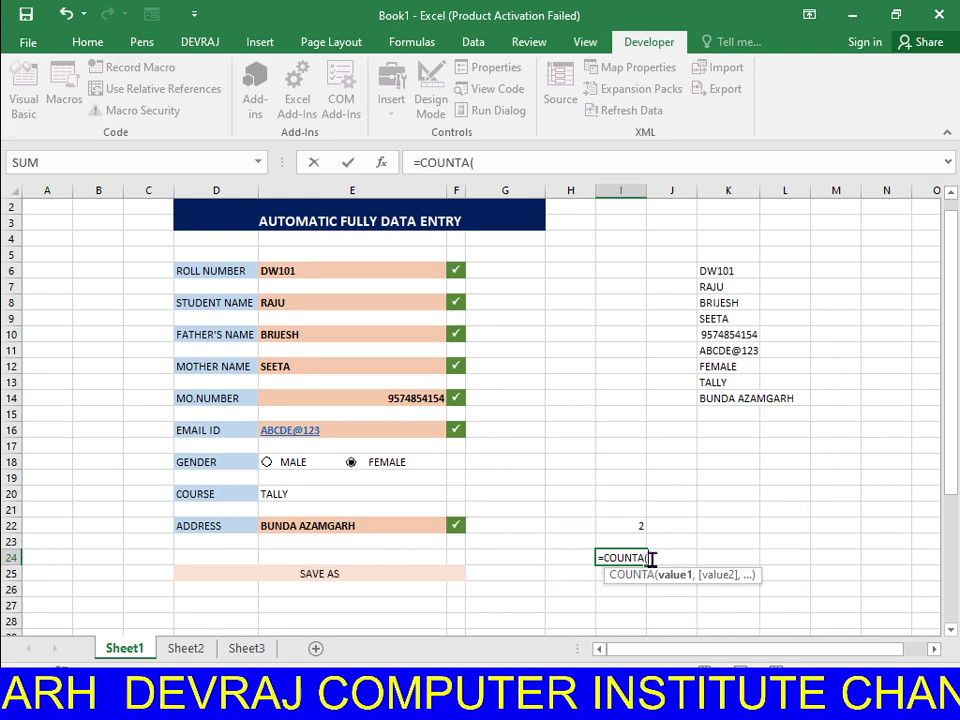
{"action": "scroll", "coordinate": [673, 548], "scroll_direction": "down", "scroll_amount": 2}
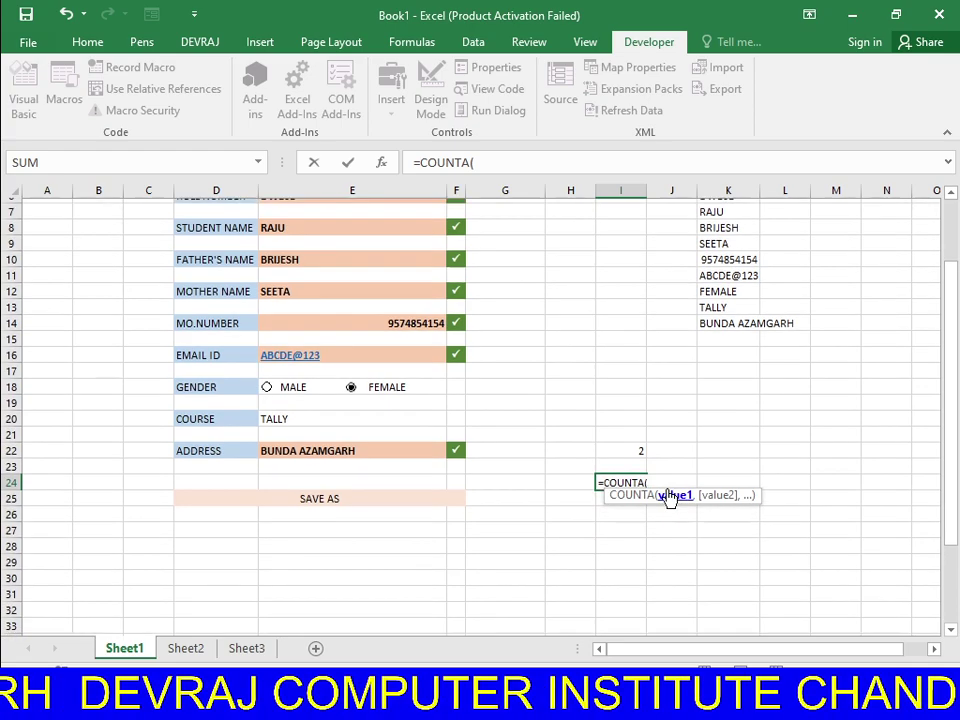
{"action": "scroll", "coordinate": [668, 498], "scroll_direction": "up", "scroll_amount": 1}
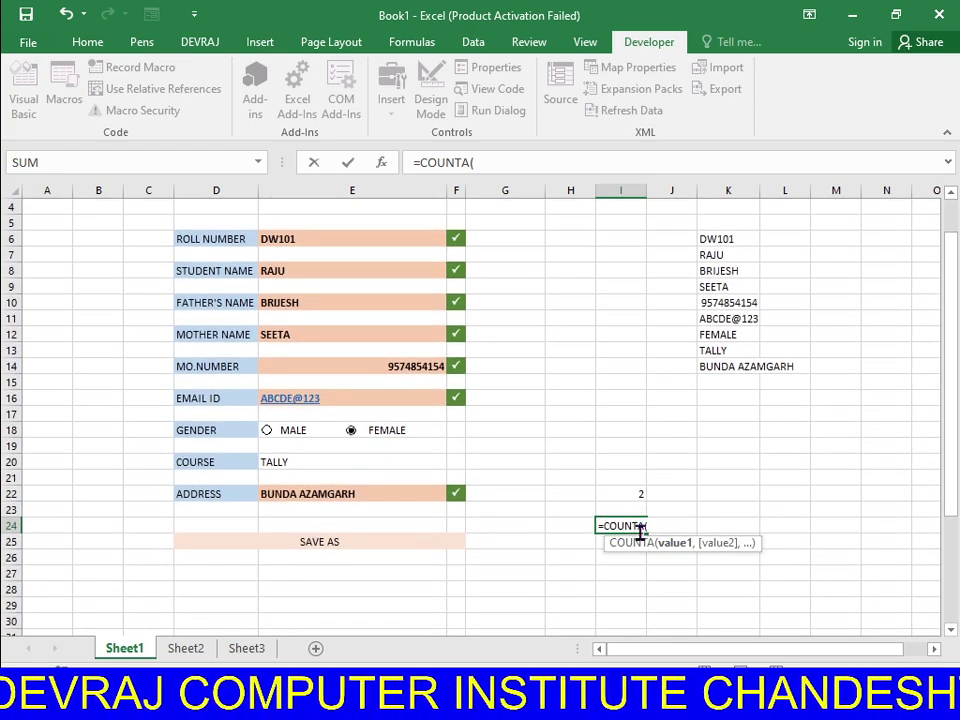
{"action": "left_click", "coordinate": [336, 236]}
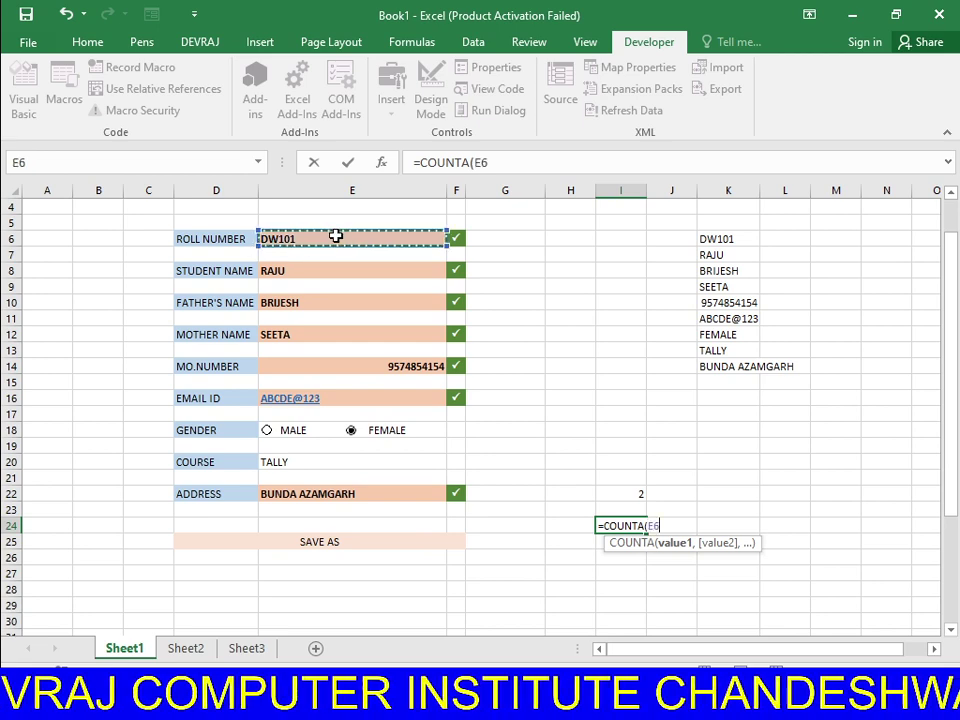
{"action": "type", "text": ","}
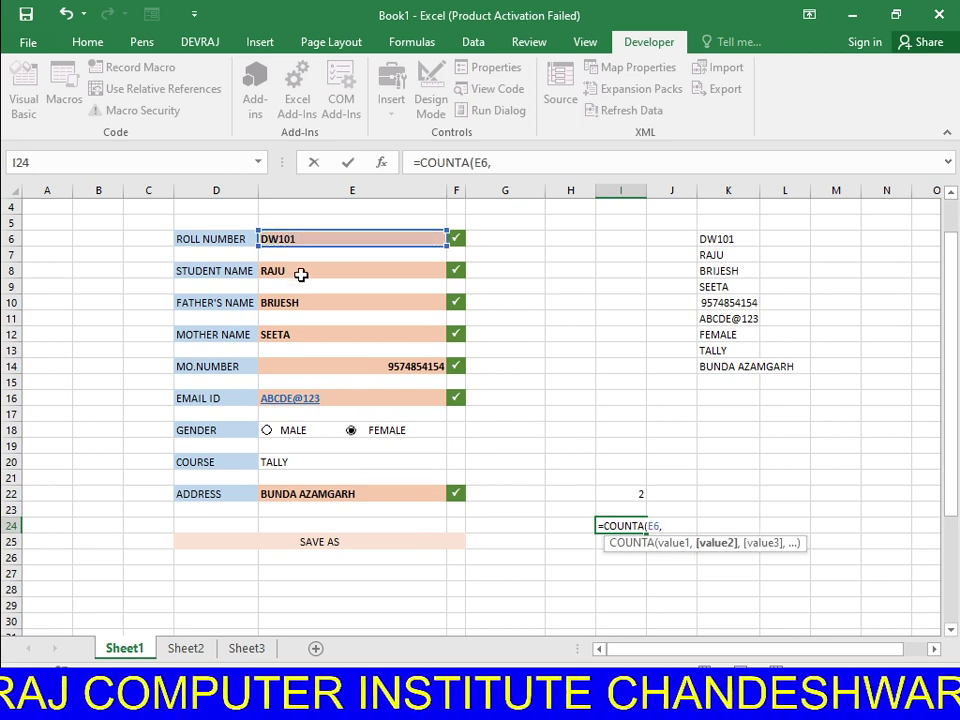
{"action": "left_click", "coordinate": [300, 271]}
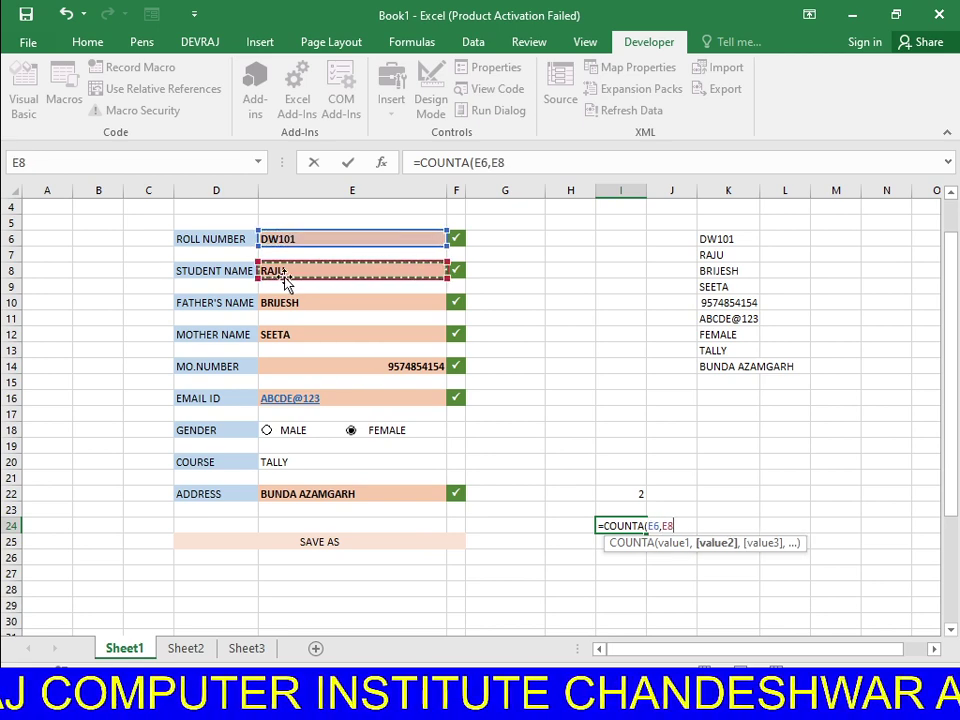
{"action": "type", "text": ","}
{"action": "left_click", "coordinate": [290, 305]}
{"action": "type", "text": ","}
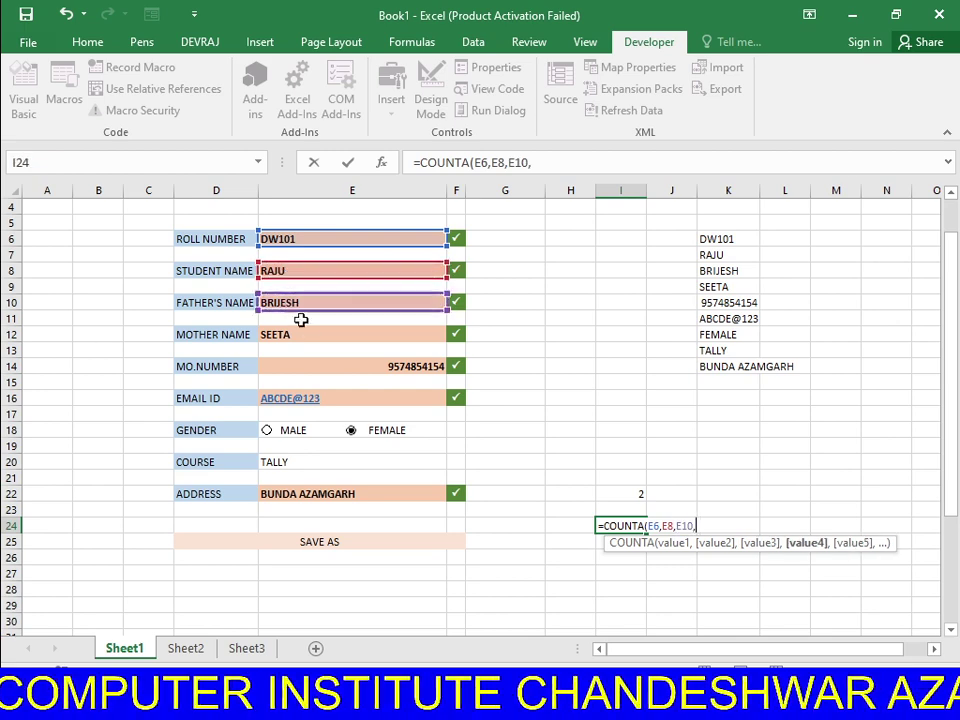
{"action": "left_click", "coordinate": [305, 336]}
{"action": "type", "text": ","}
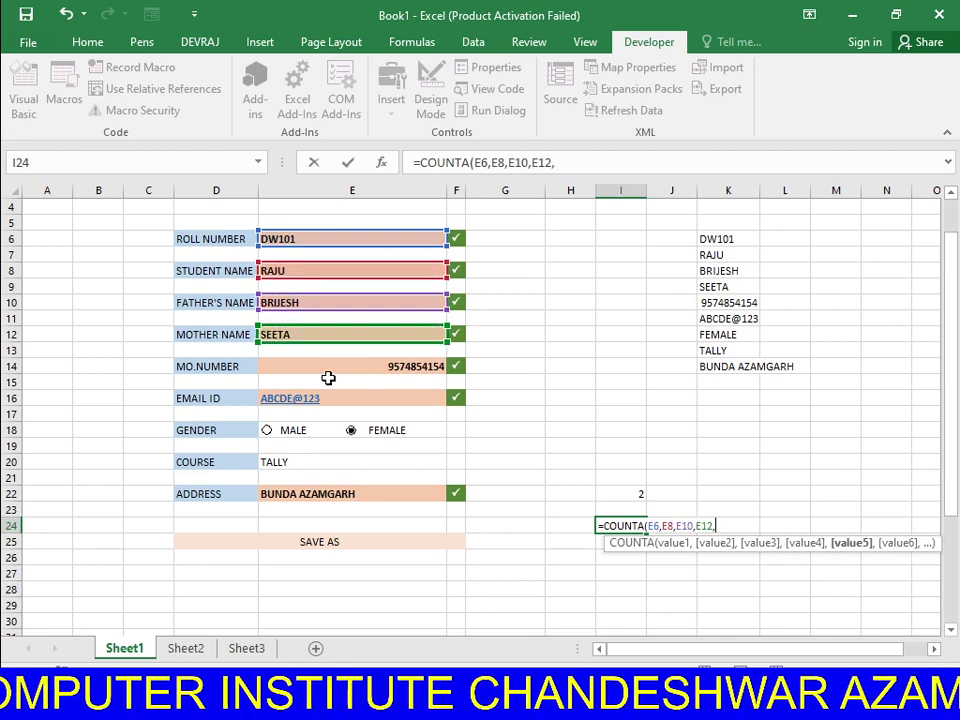
{"action": "left_click", "coordinate": [330, 371]}
{"action": "type", "text": ","}
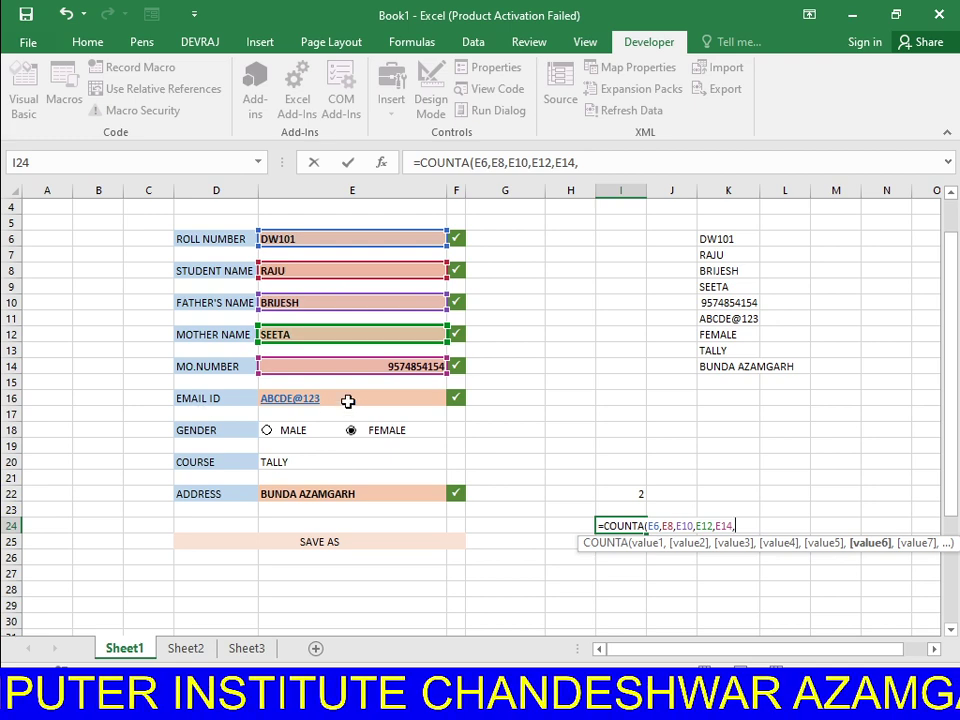
Step: Add E16, K12, K13 and E22 to the COUNTA and commit it, giving 9
{"action": "left_click", "coordinate": [347, 400]}
{"action": "type", "text": ","}
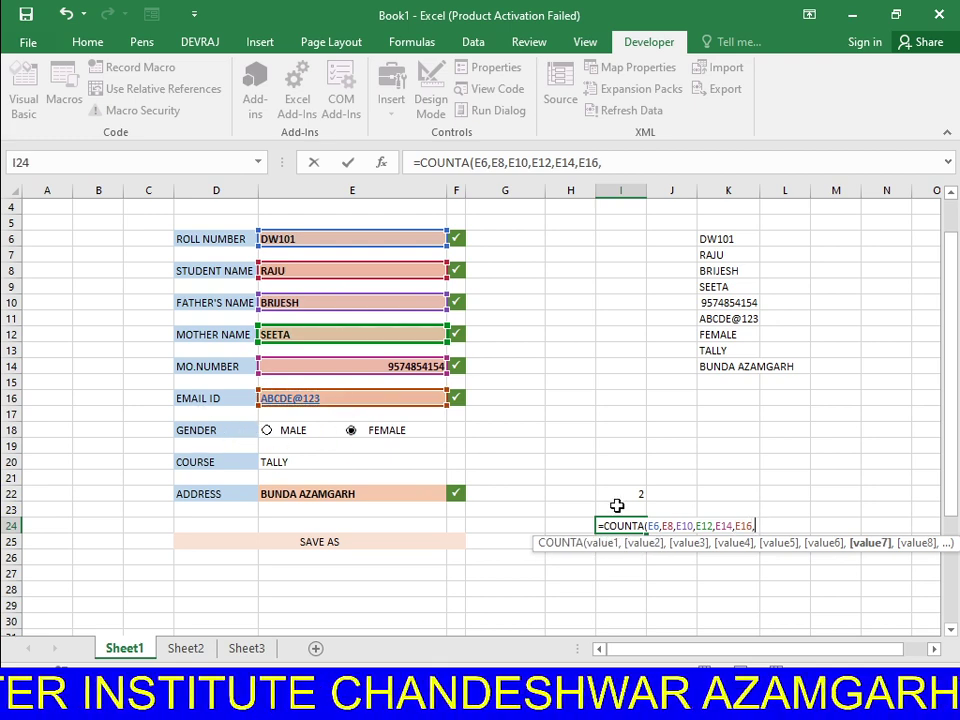
{"action": "left_click", "coordinate": [738, 335]}
{"action": "type", "text": ","}
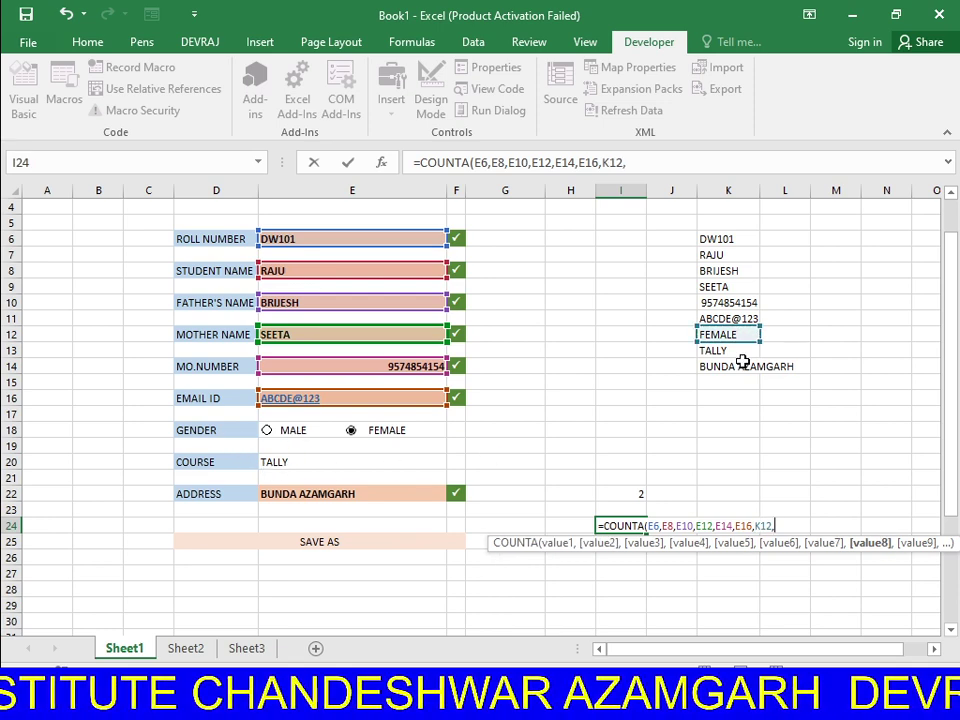
{"action": "left_click", "coordinate": [742, 356]}
{"action": "type", "text": ","}
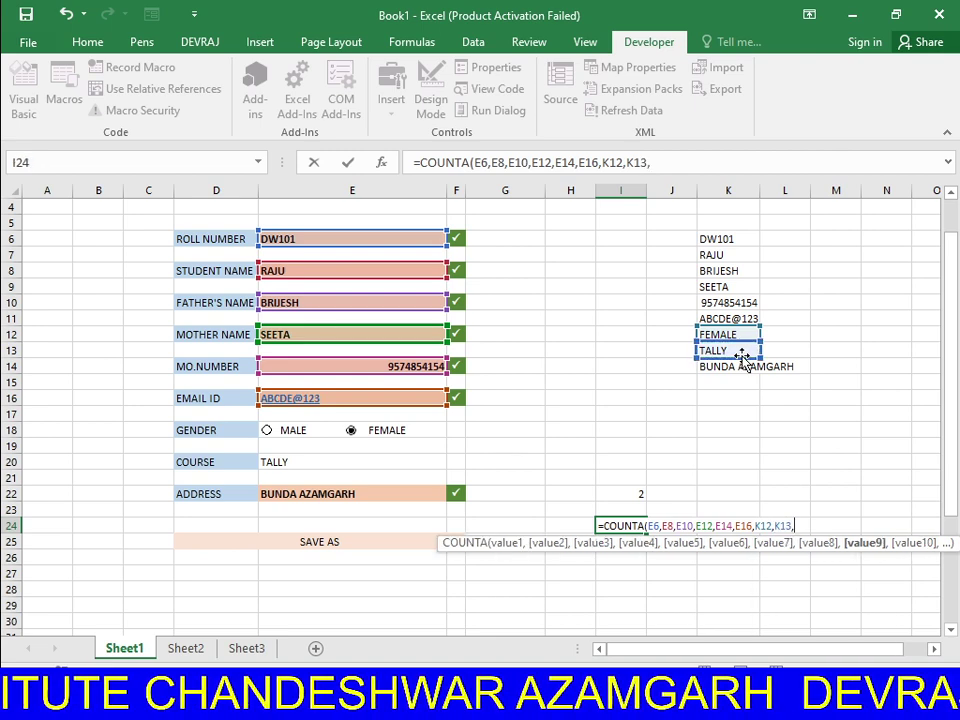
{"action": "left_click", "coordinate": [361, 497]}
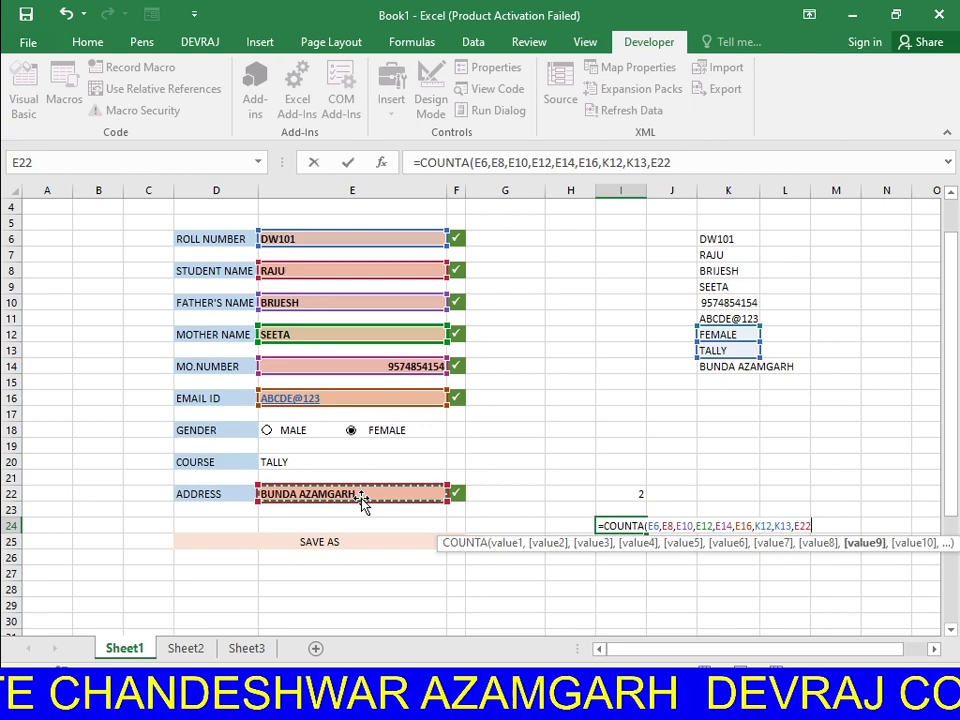
{"action": "key", "text": "Return"}
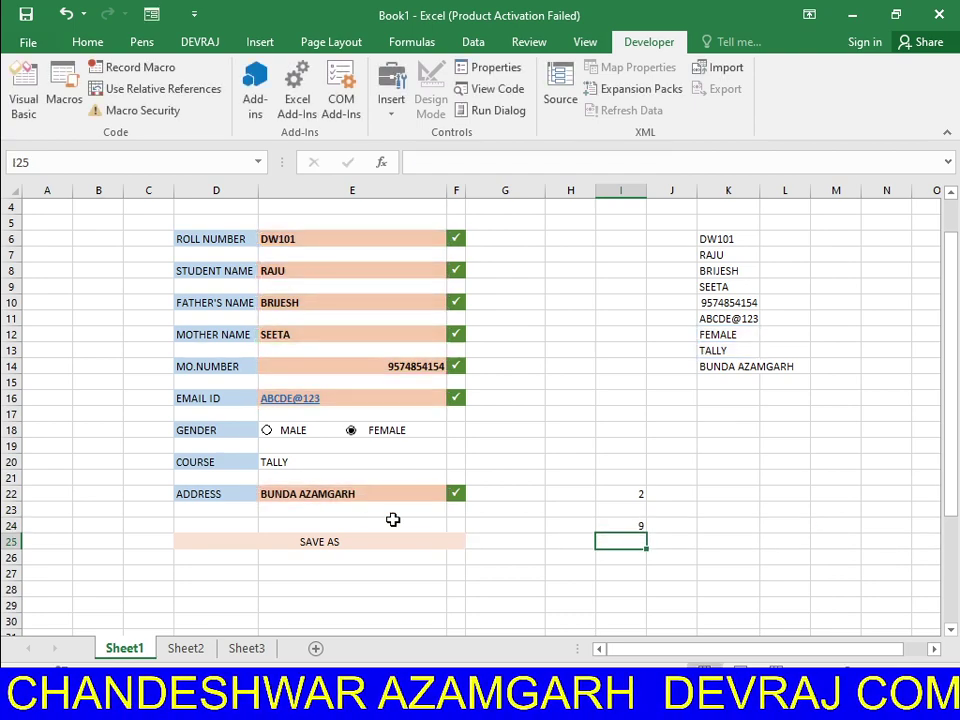
Step: Reopen I24's COUNTA formula in the formula bar, select its text, and recommit it
{"action": "left_click", "coordinate": [623, 526]}
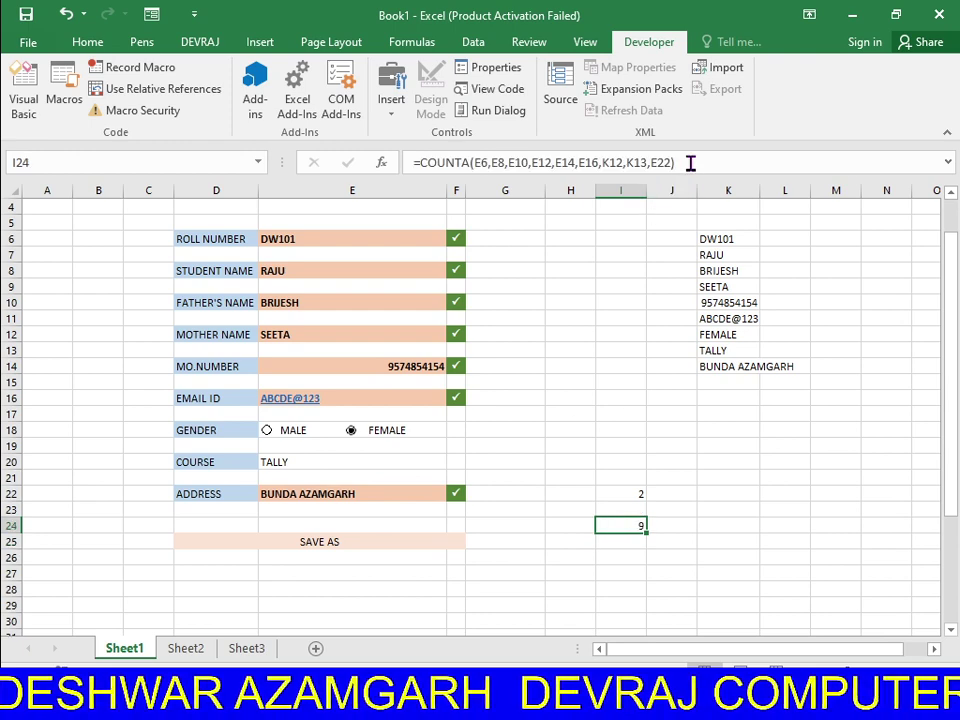
{"action": "left_click", "coordinate": [468, 165]}
{"action": "left_click_drag", "start_coordinate": [468, 170], "coordinate": [411, 170]}
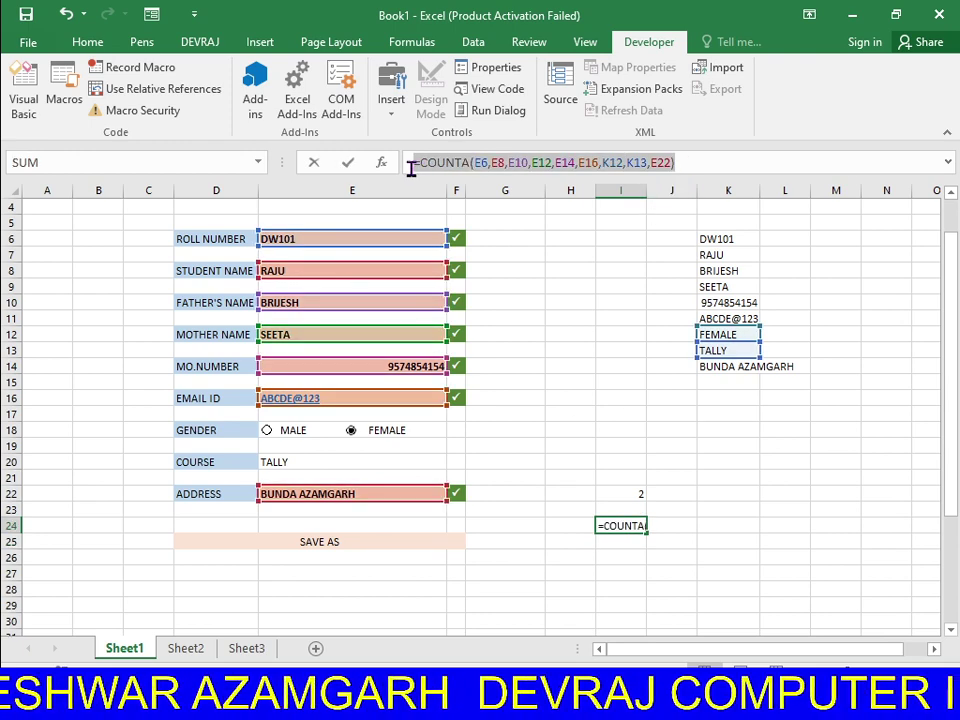
{"action": "left_click", "coordinate": [720, 162]}
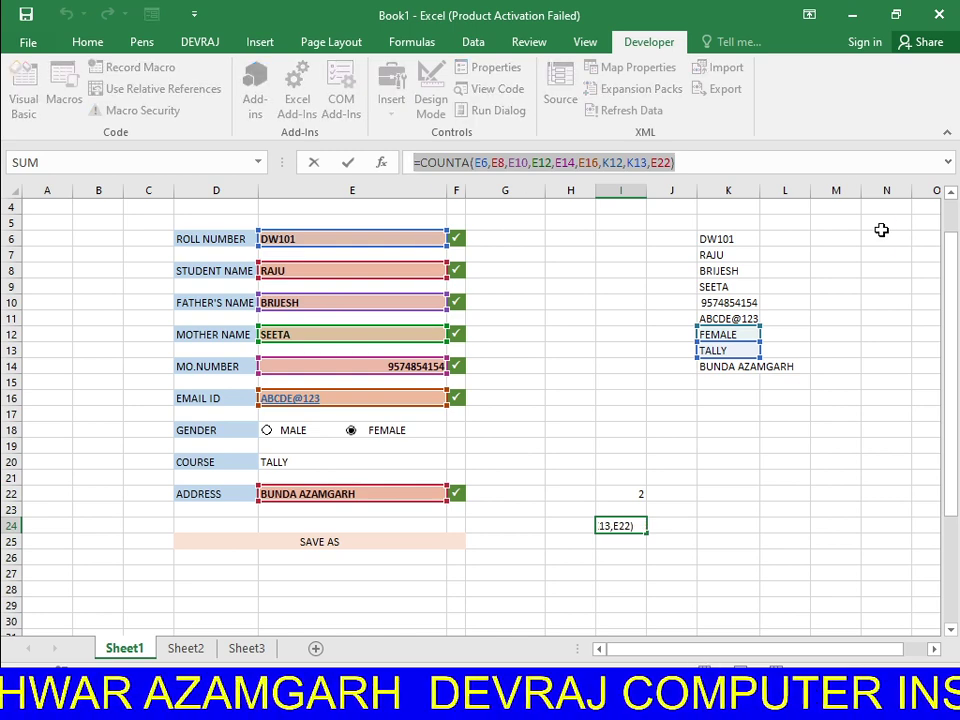
{"action": "key", "text": "Return"}
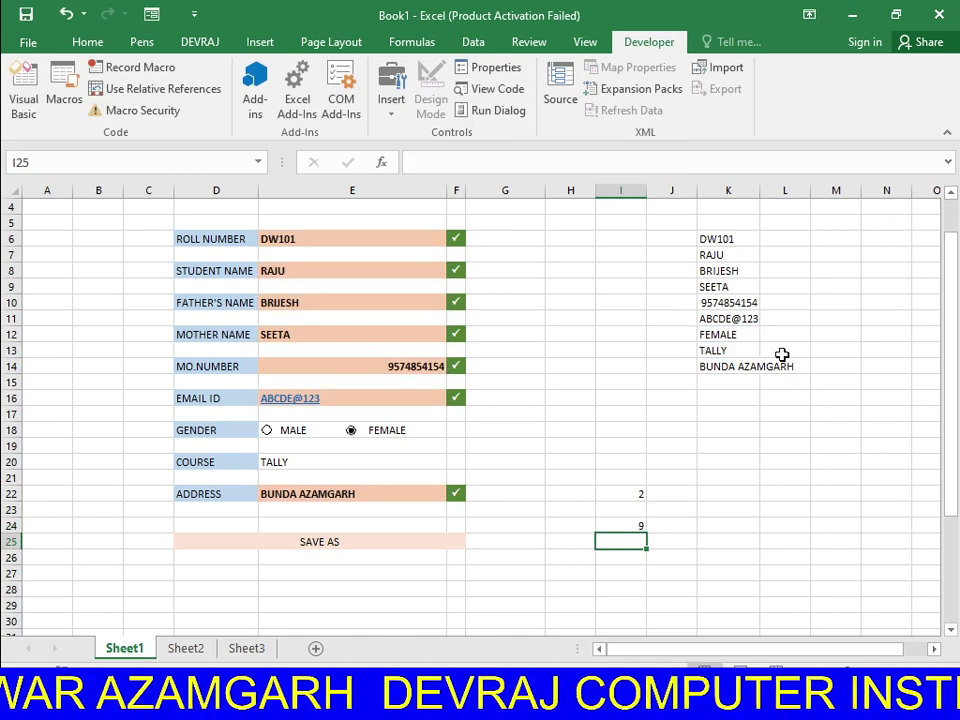
Step: Create a formula-based conditional format rule on the SAVE AS cell using =COUNTA(...)=9
{"action": "left_click", "coordinate": [287, 541]}
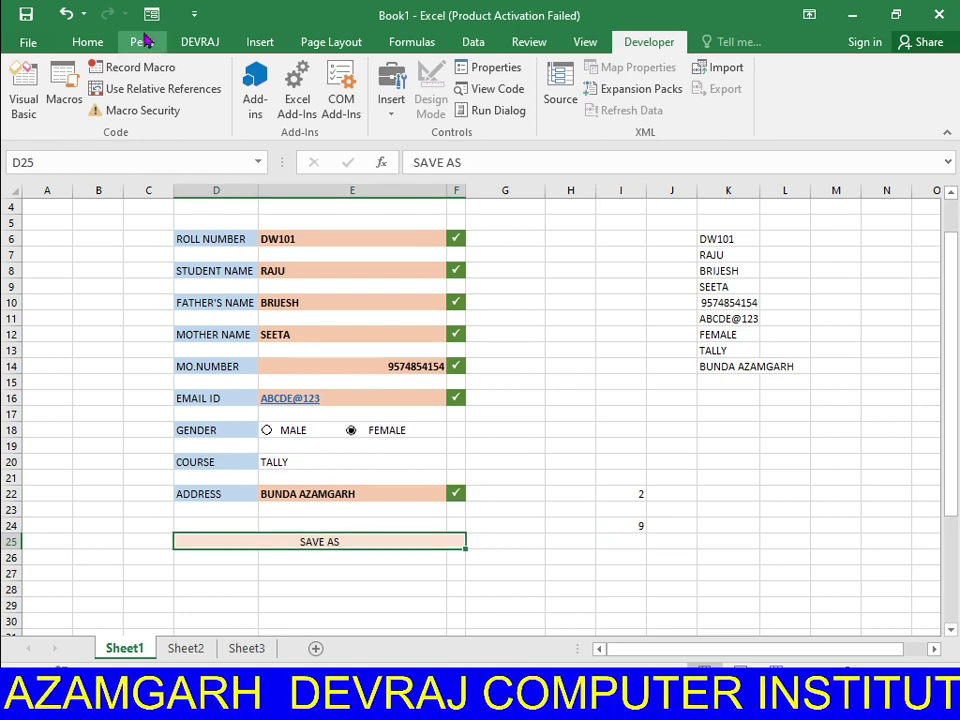
{"action": "left_click", "coordinate": [87, 46]}
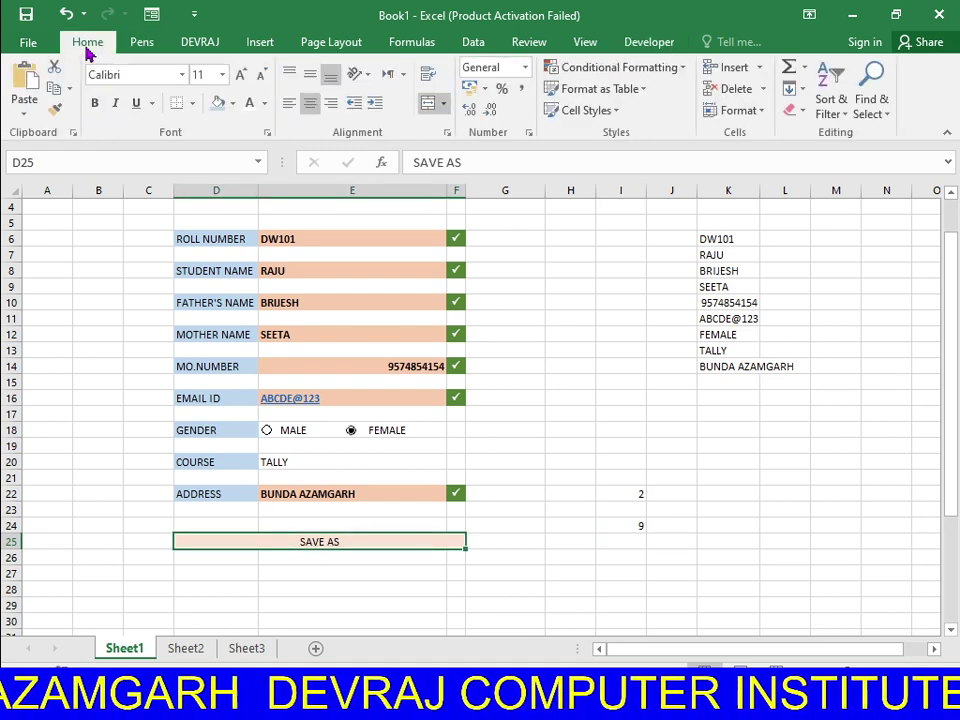
{"action": "left_click", "coordinate": [648, 67]}
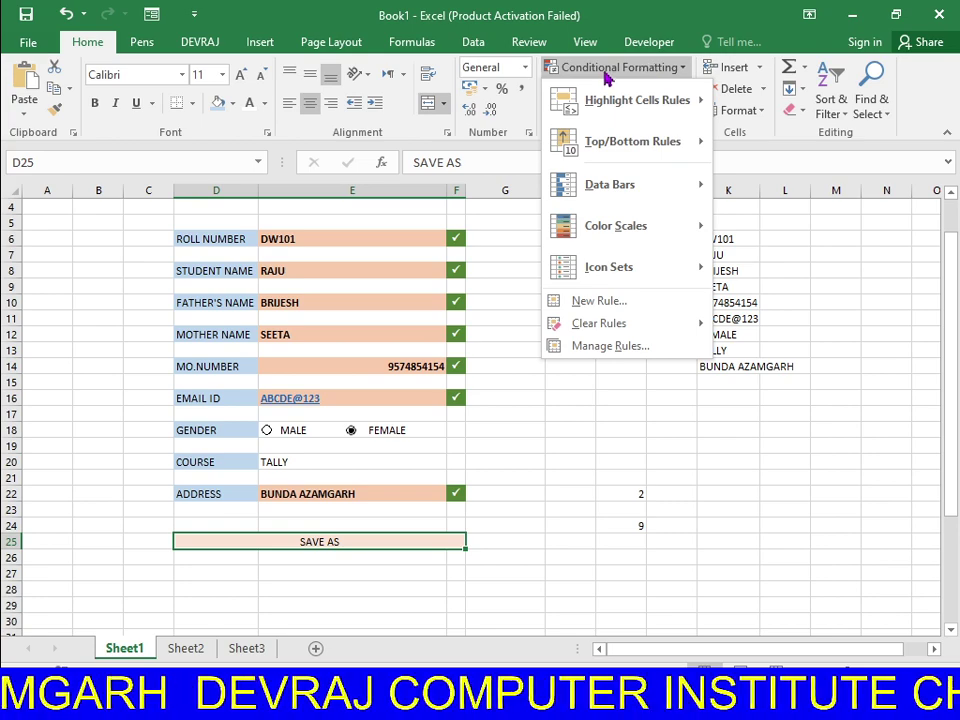
{"action": "left_click", "coordinate": [620, 300]}
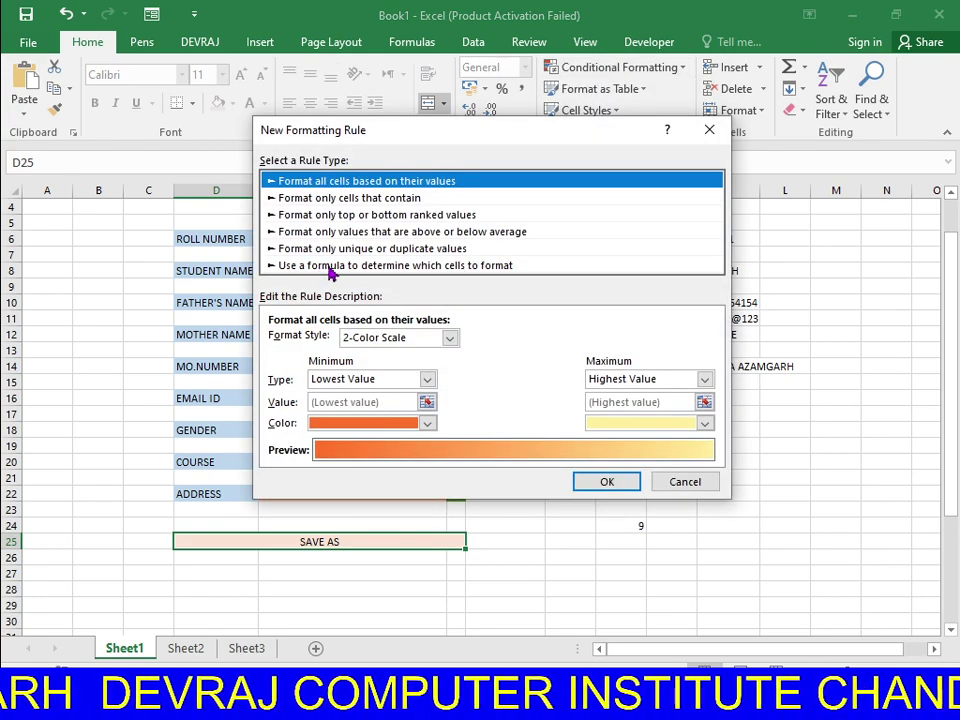
{"action": "left_click", "coordinate": [413, 266]}
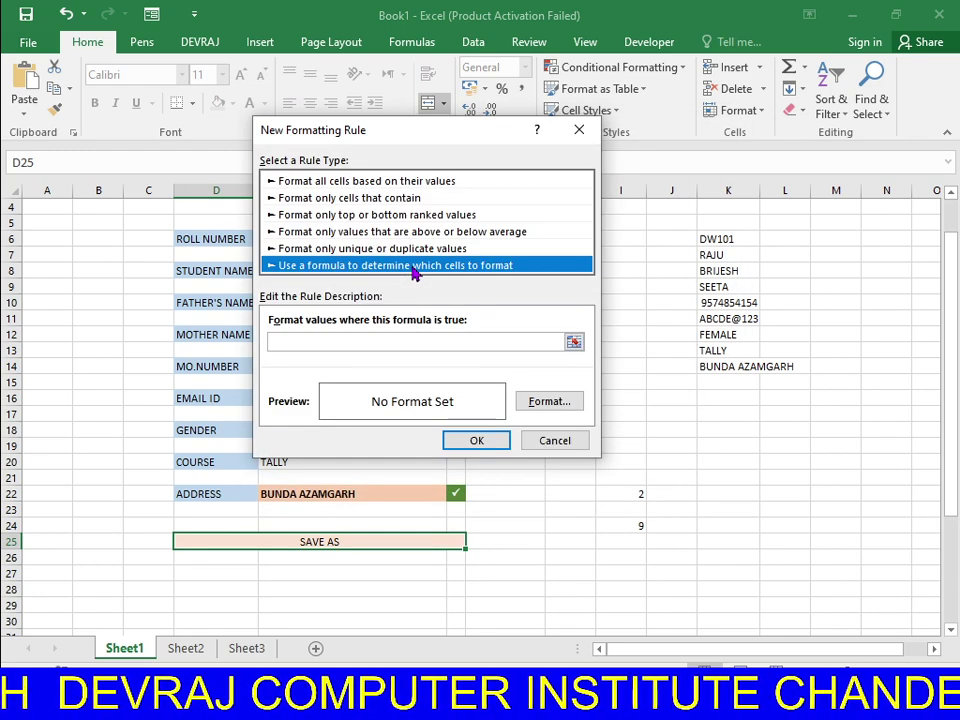
{"action": "left_click", "coordinate": [357, 341]}
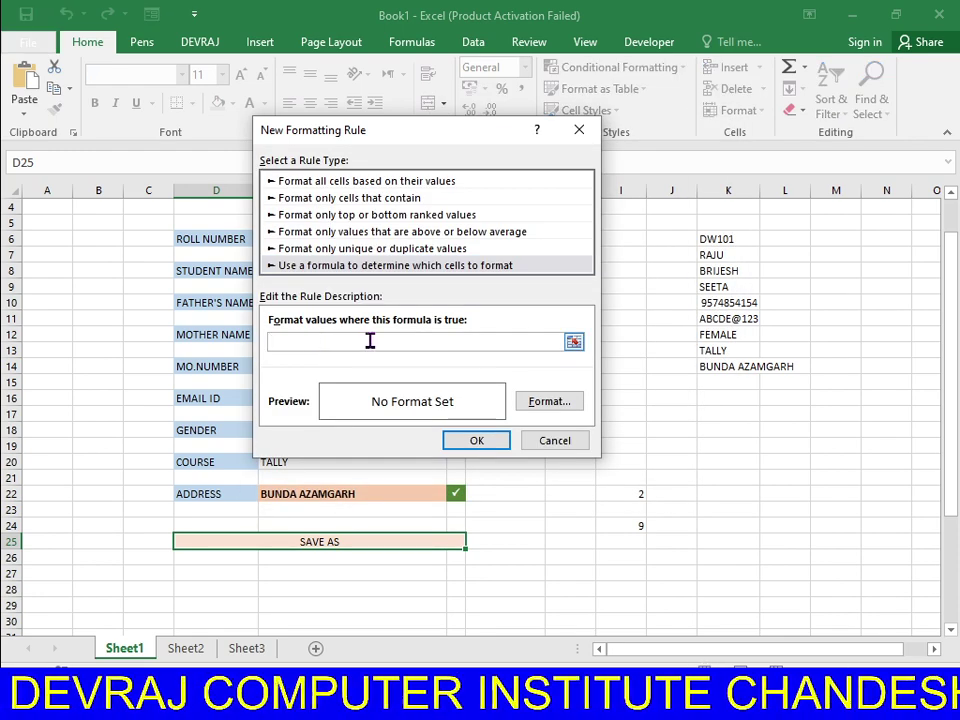
{"action": "key", "text": "ctrl+v"}
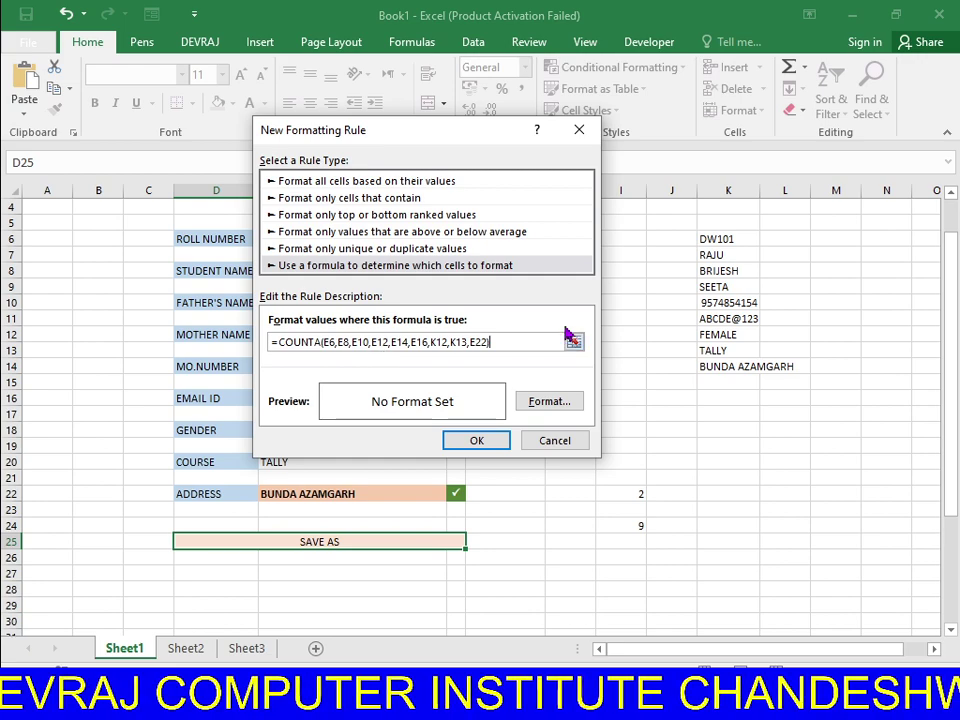
{"action": "left_click_drag", "start_coordinate": [493, 133], "coordinate": [461, 112]}
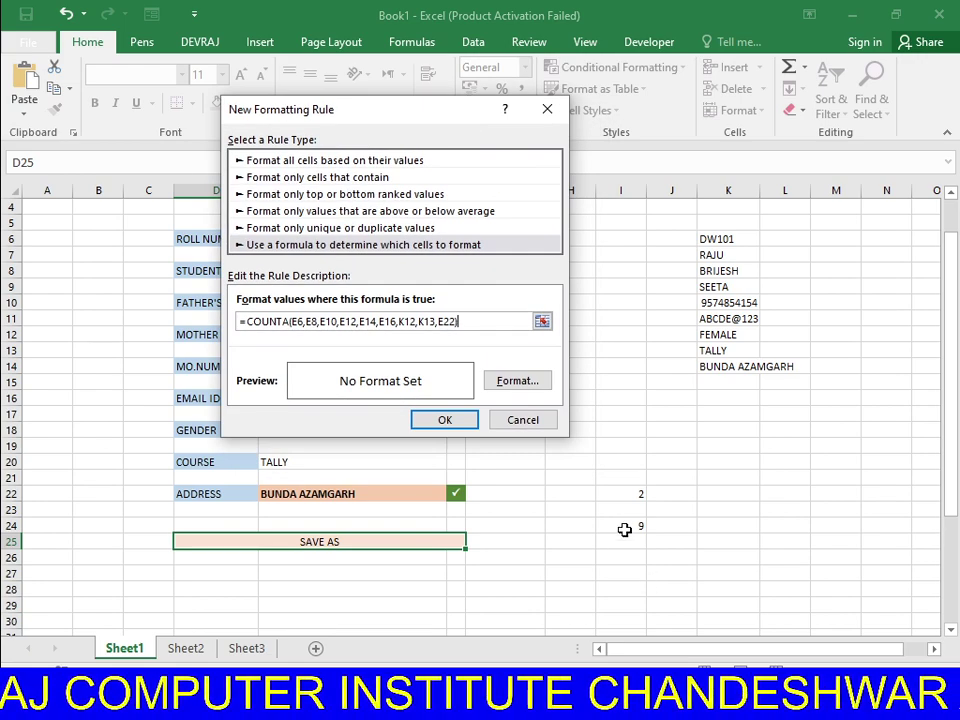
{"action": "type", "text": "="}
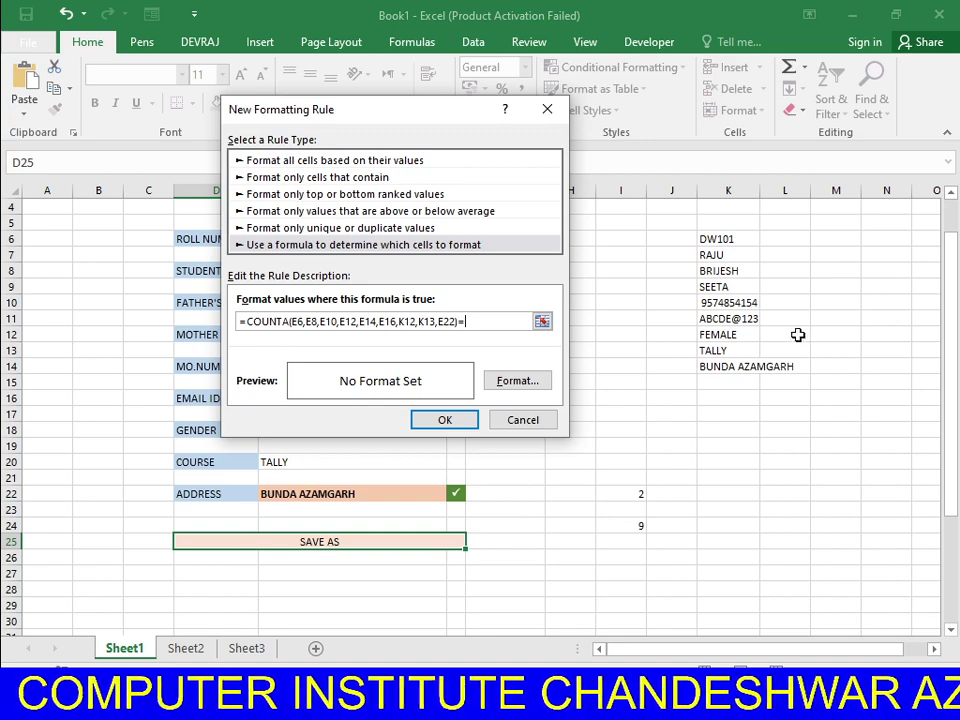
{"action": "type", "text": "9"}
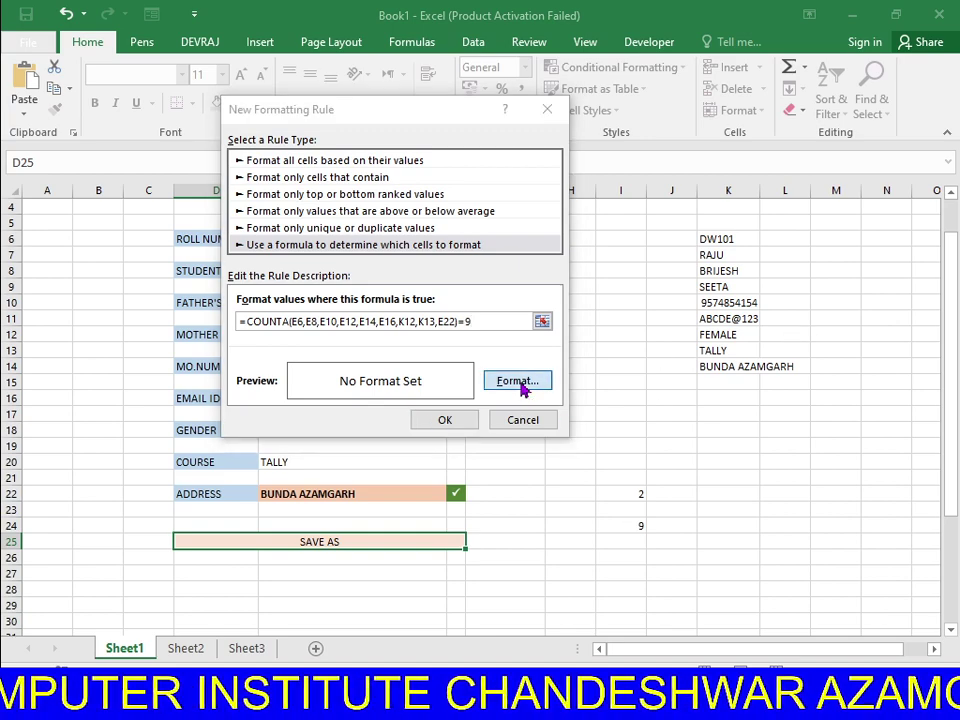
Step: Give the rule a dark orange fill with bold white font and apply it
{"action": "left_click", "coordinate": [521, 386]}
{"action": "left_click", "coordinate": [436, 89]}
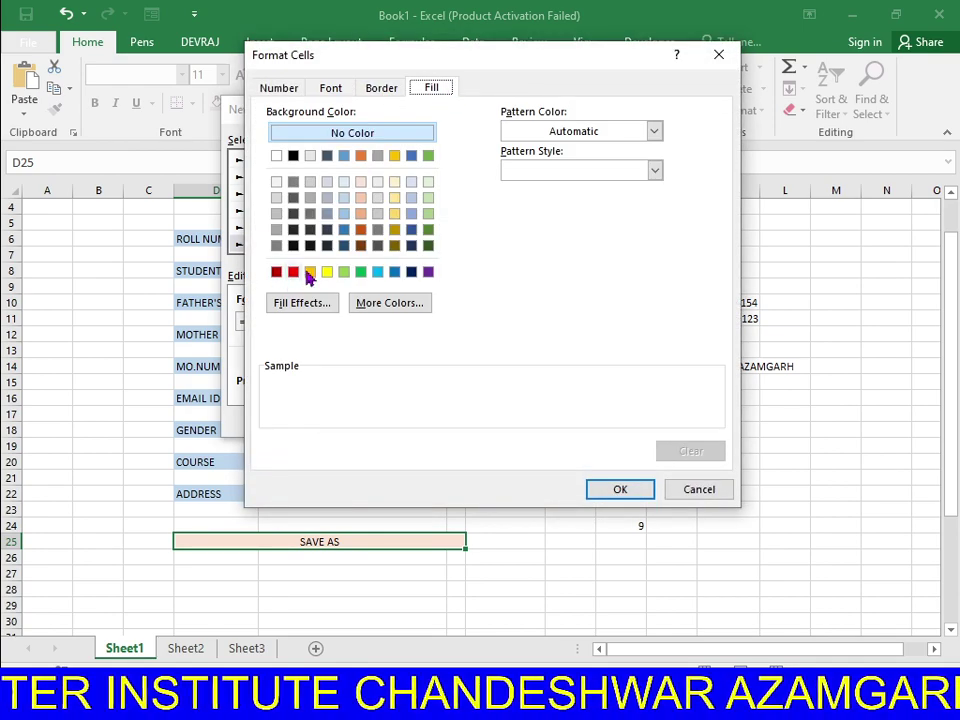
{"action": "left_click", "coordinate": [360, 232]}
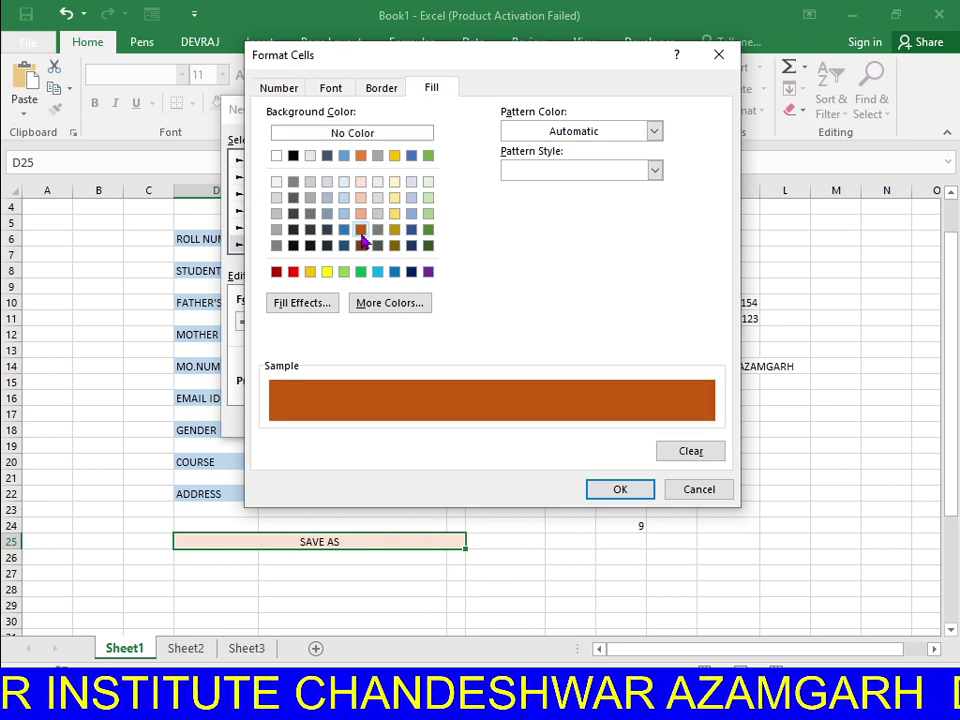
{"action": "left_click", "coordinate": [332, 90]}
{"action": "left_click", "coordinate": [531, 172]}
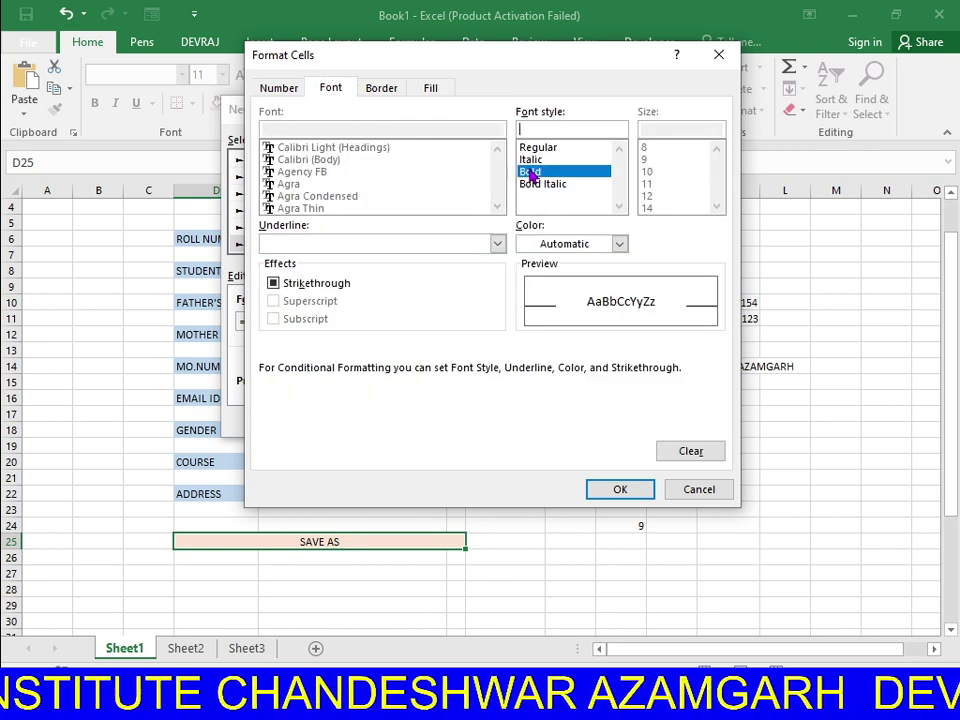
{"action": "left_click", "coordinate": [620, 244]}
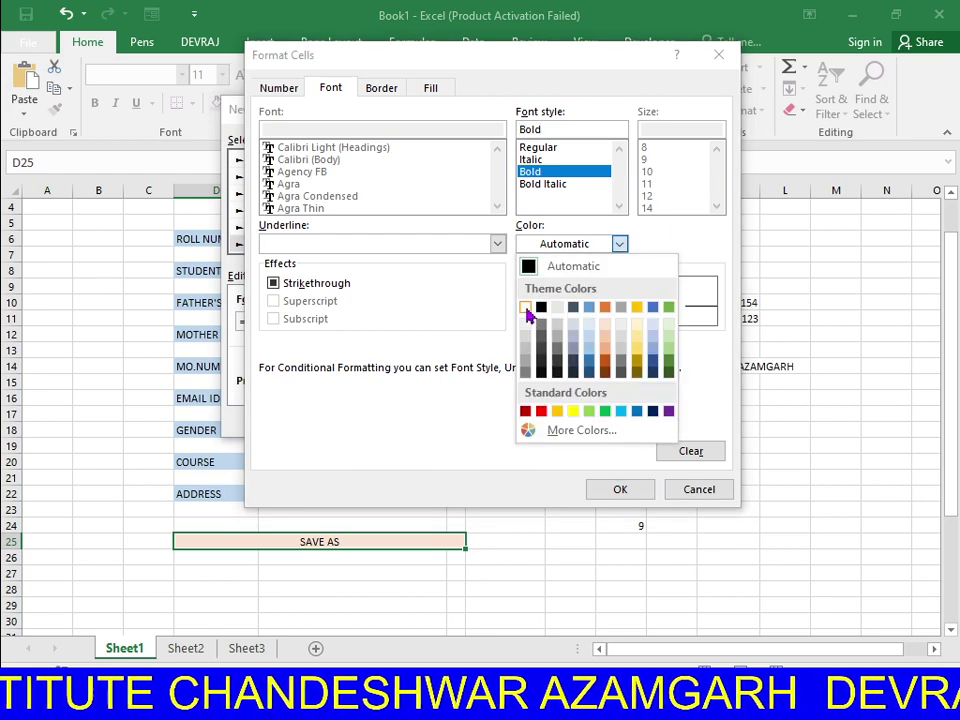
{"action": "left_click", "coordinate": [527, 309]}
{"action": "left_click", "coordinate": [622, 489]}
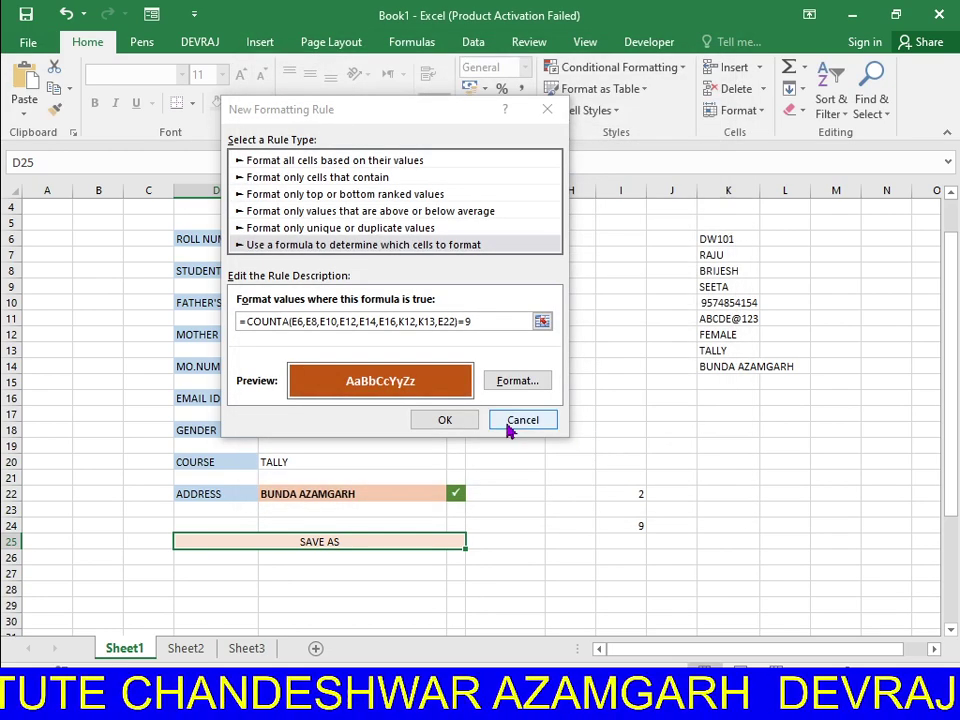
{"action": "left_click", "coordinate": [445, 420]}
{"action": "left_click", "coordinate": [539, 466]}
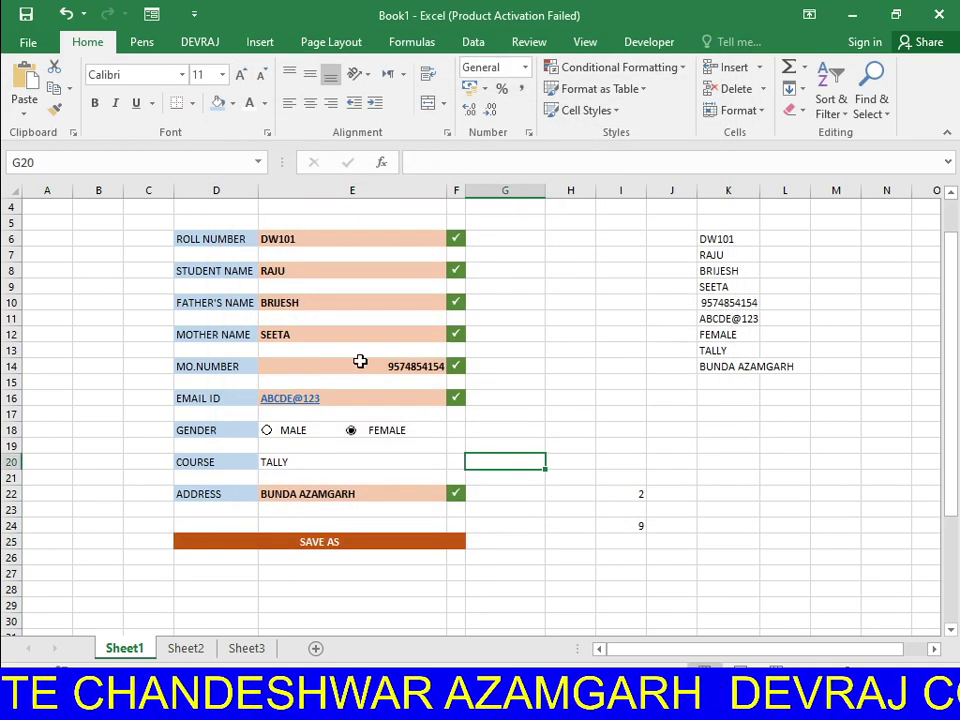
Step: Test the rule by clearing roll number E6 and re-entering DW101
{"action": "left_click", "coordinate": [338, 243]}
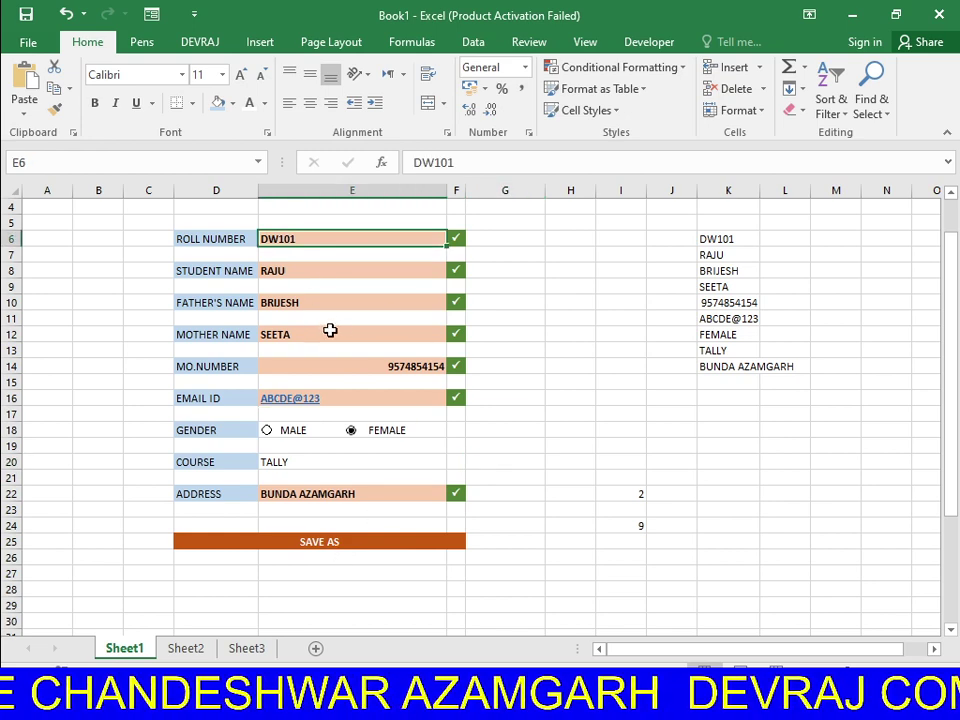
{"action": "key", "text": "Delete"}
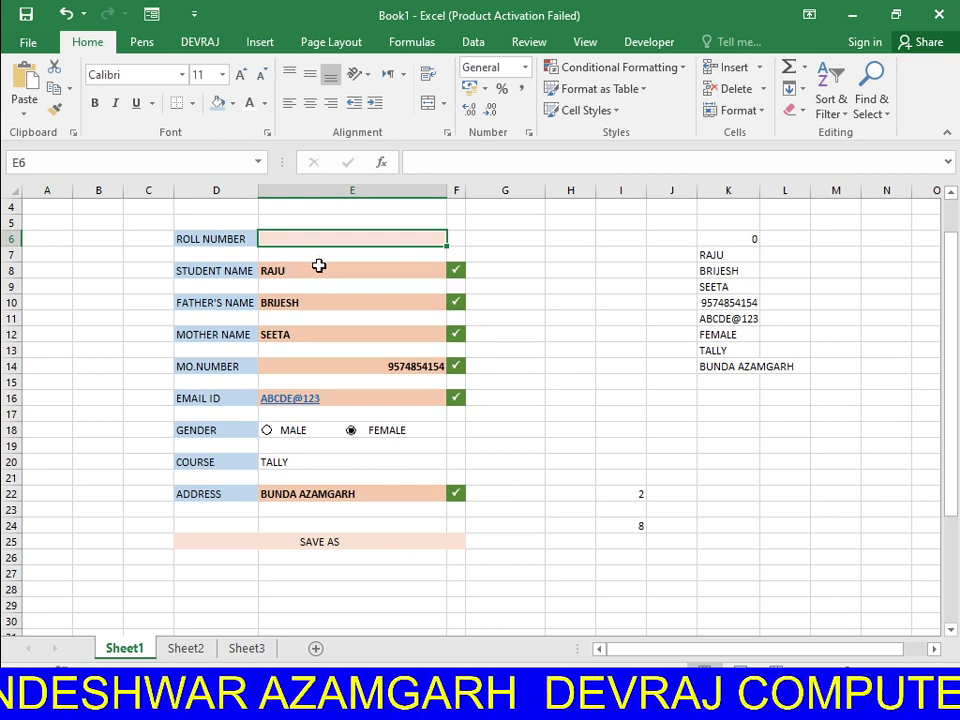
{"action": "type", "text": "DW101"}
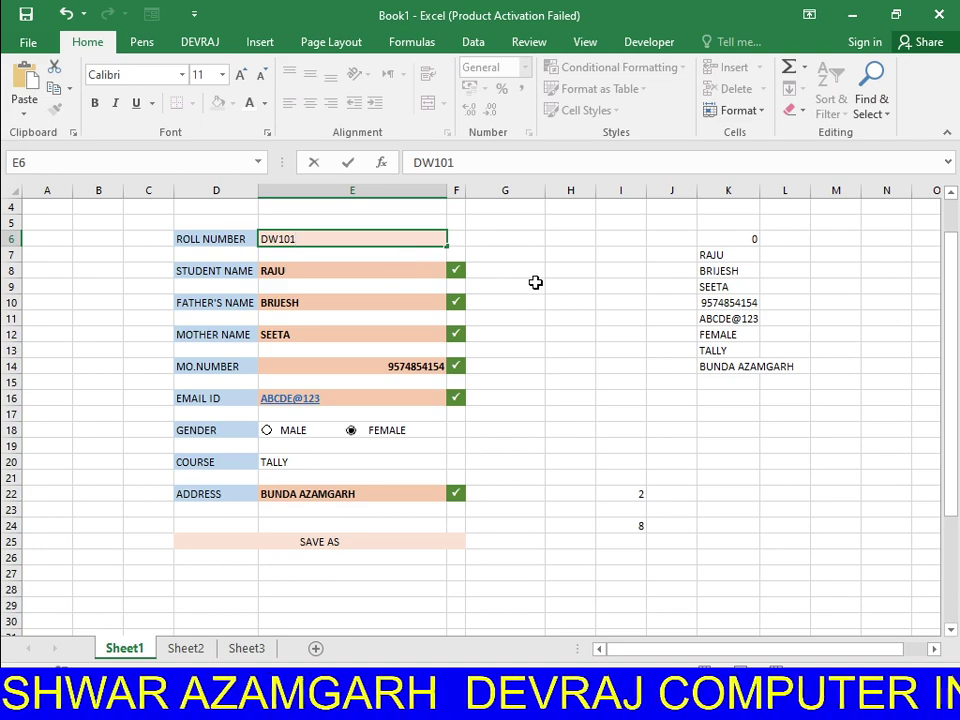
{"action": "left_click", "coordinate": [536, 283]}
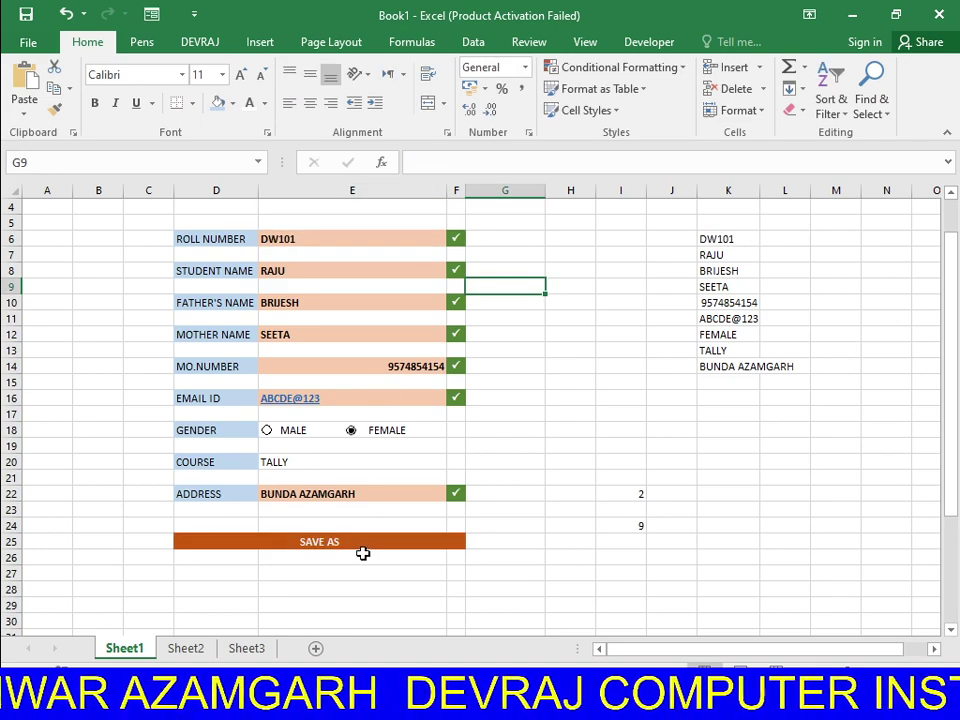
Step: Move the SAVE AS bar from row 25 down to D35:F35
{"action": "scroll", "coordinate": [409, 480], "scroll_direction": "down", "scroll_amount": 1}
{"action": "scroll", "coordinate": [185, 515], "scroll_direction": "down", "scroll_amount": 1}
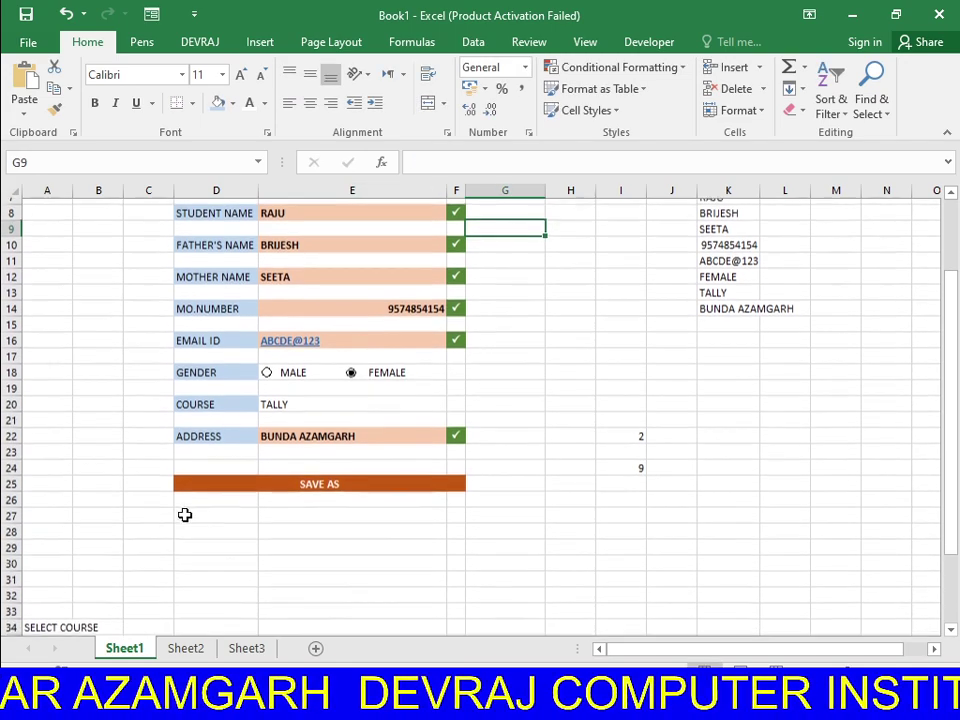
{"action": "left_click", "coordinate": [193, 479]}
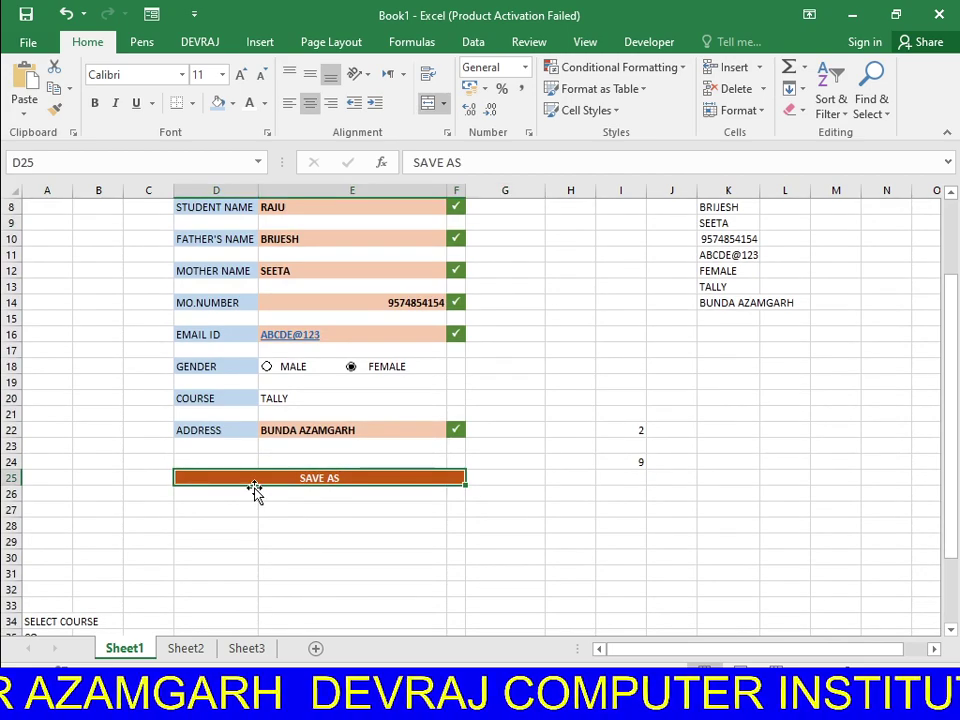
{"action": "left_click_drag", "start_coordinate": [255, 490], "coordinate": [250, 631]}
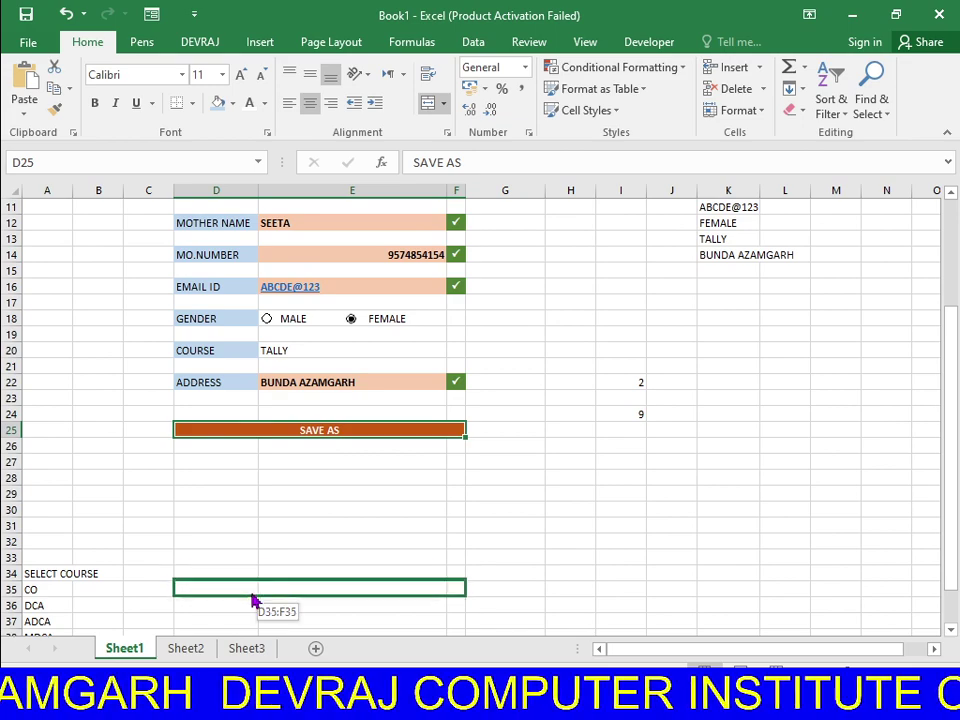
{"action": "left_click_drag", "start_coordinate": [250, 626], "coordinate": [252, 594]}
{"action": "scroll", "coordinate": [480, 581], "scroll_direction": "up", "scroll_amount": 1}
{"action": "scroll", "coordinate": [467, 546], "scroll_direction": "down", "scroll_amount": 2}
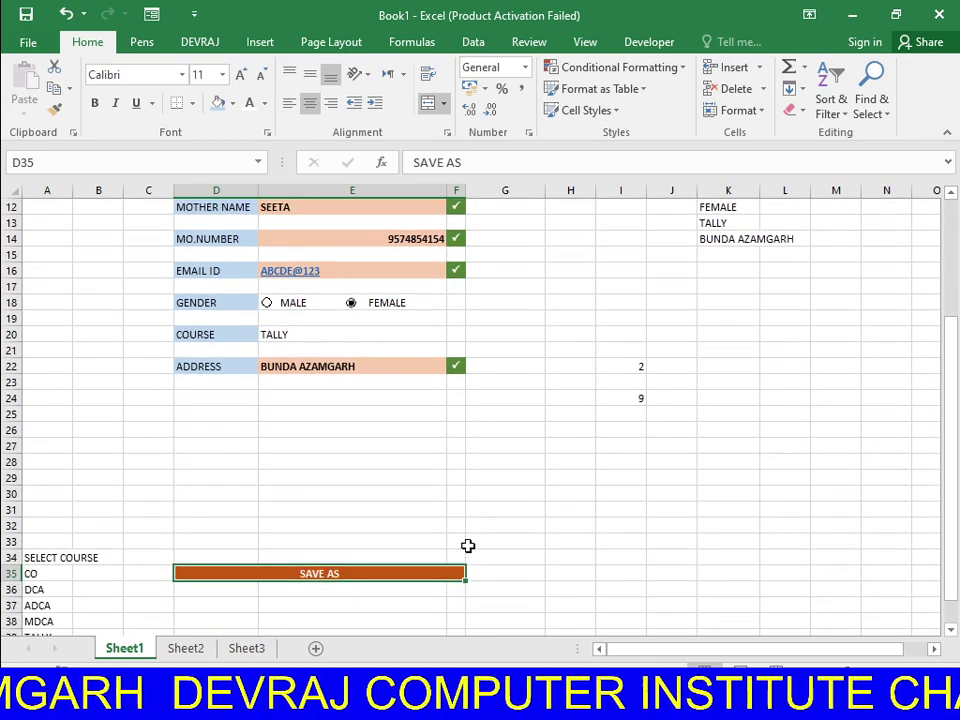
{"action": "scroll", "coordinate": [609, 502], "scroll_direction": "up", "scroll_amount": 1}
{"action": "scroll", "coordinate": [609, 502], "scroll_direction": "up", "scroll_amount": 1}
{"action": "scroll", "coordinate": [603, 470], "scroll_direction": "up", "scroll_amount": 2}
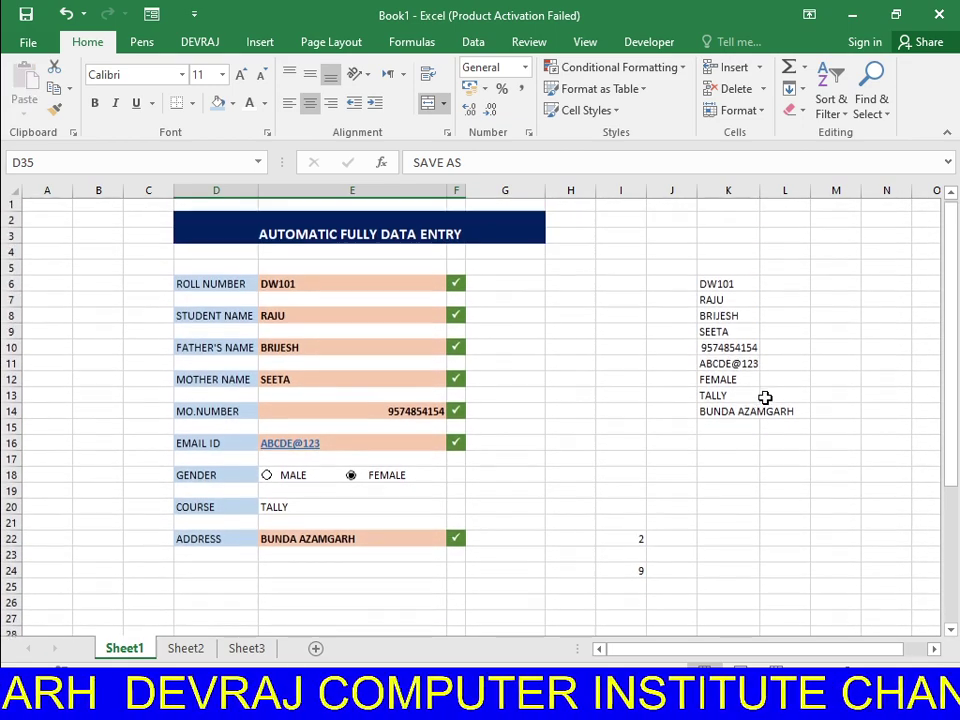
Step: Look over Sheet2 and the blank Sheet3, then return to the Sheet1 form
{"action": "left_click", "coordinate": [195, 650]}
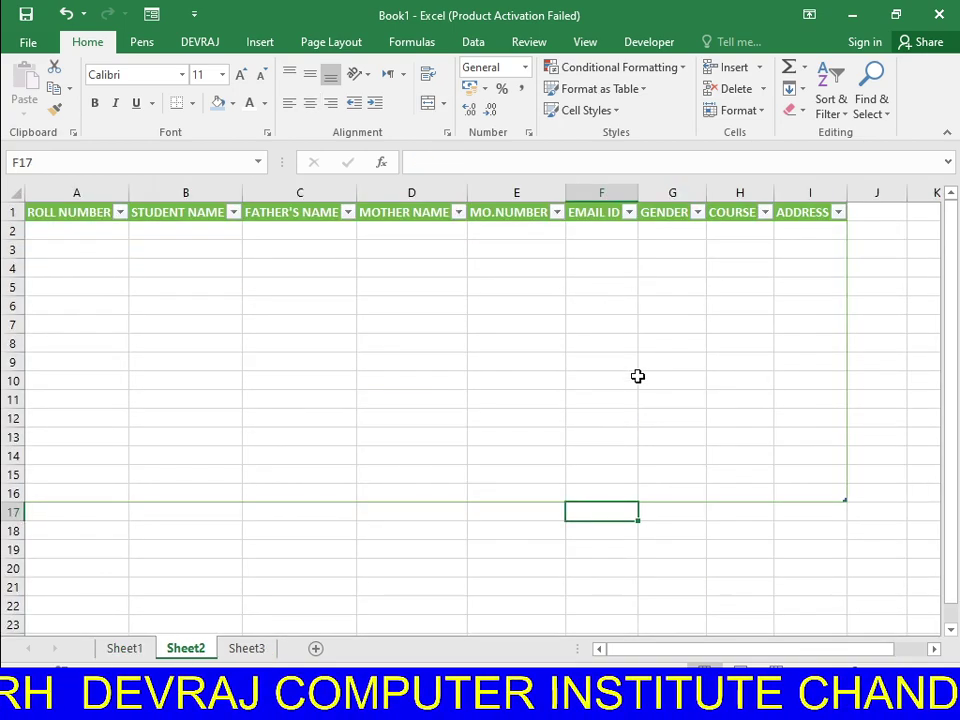
{"action": "left_click", "coordinate": [489, 542]}
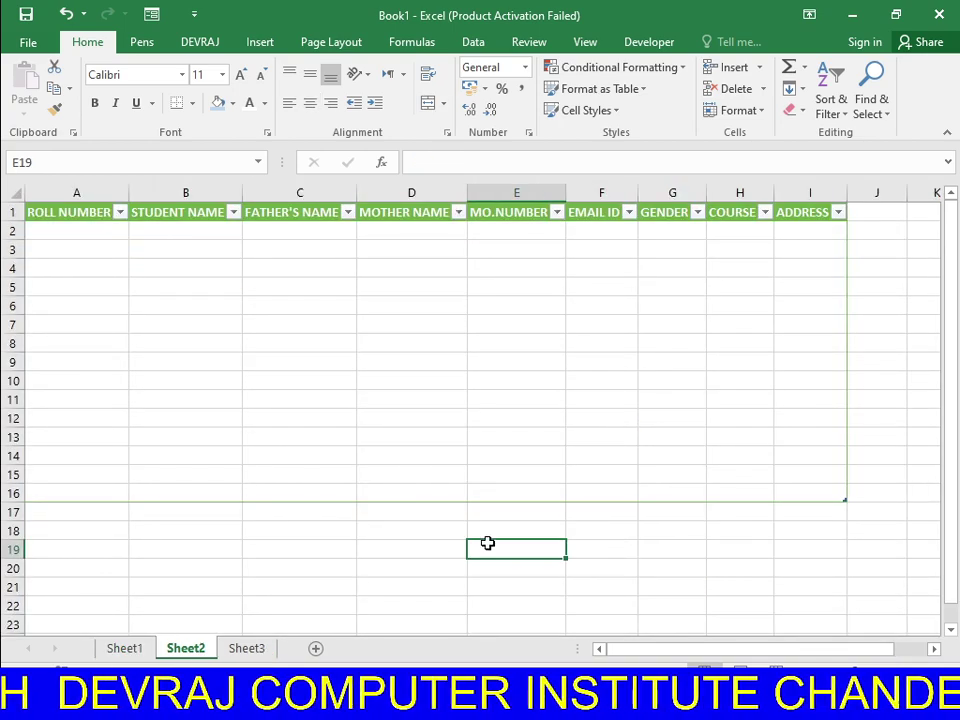
{"action": "left_click", "coordinate": [128, 650]}
{"action": "left_click", "coordinate": [246, 649]}
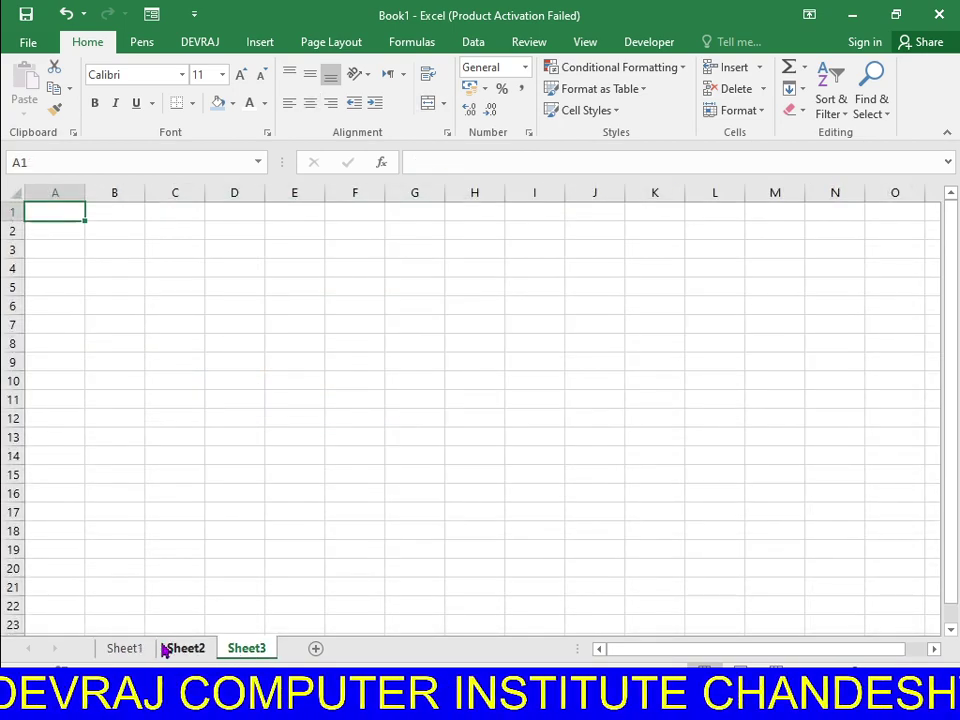
{"action": "left_click", "coordinate": [124, 649]}
Step: On the Developer tab, select helper cell K6 and set the gender to MALE
{"action": "left_click", "coordinate": [651, 45]}
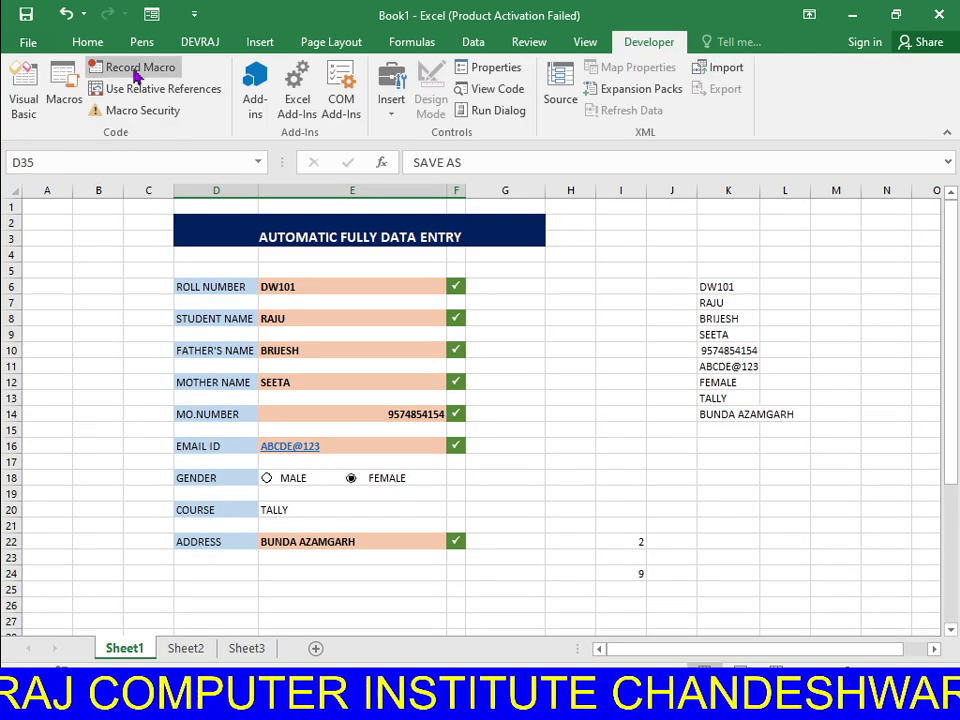
{"action": "left_click", "coordinate": [609, 358]}
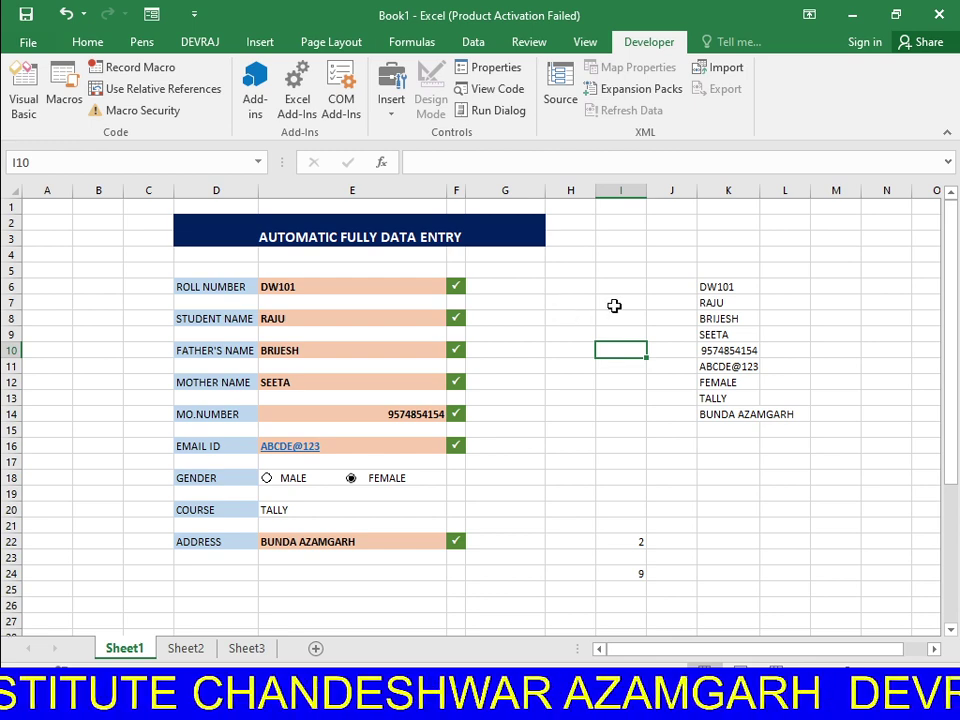
{"action": "left_click", "coordinate": [722, 285]}
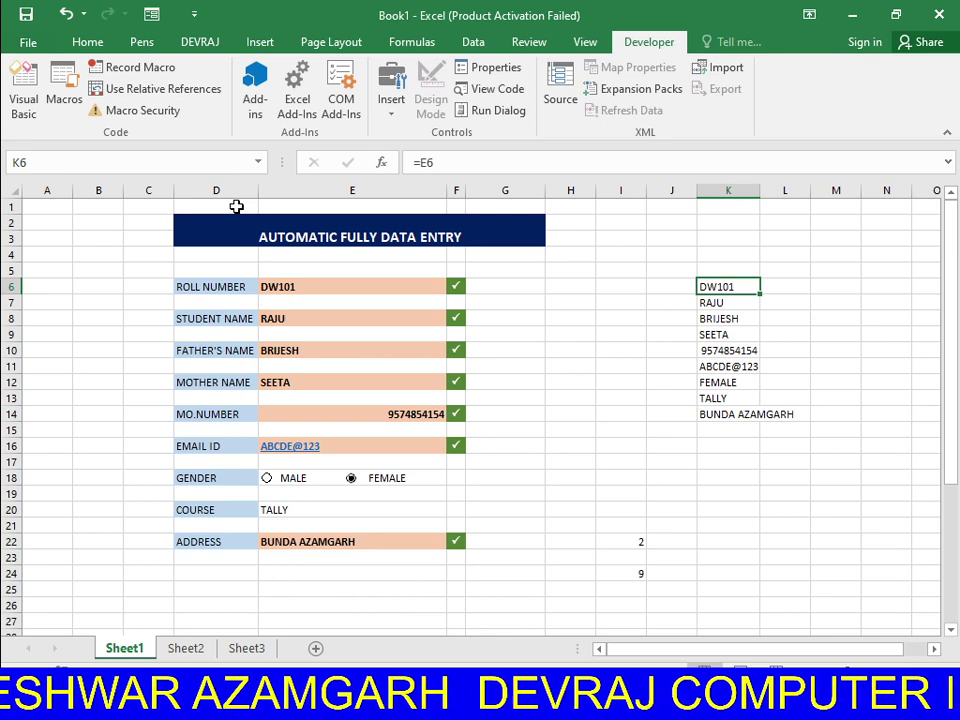
{"action": "left_click", "coordinate": [267, 480]}
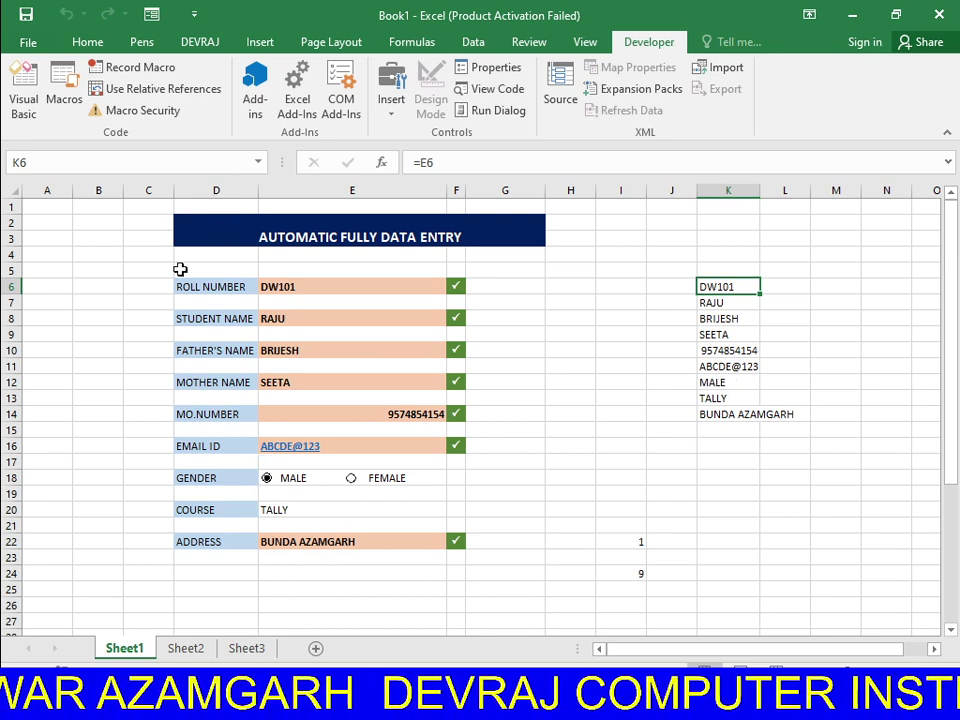
Step: Begin recording a macro named TANNU, stored in This Workbook
{"action": "left_click", "coordinate": [125, 77]}
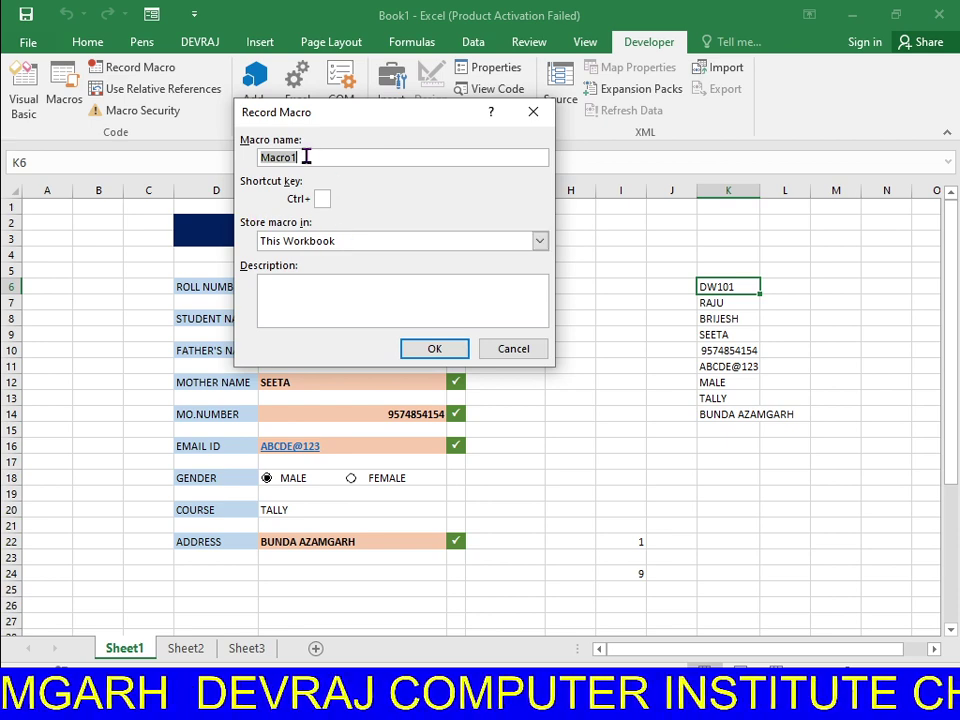
{"action": "key", "text": "BackSpace"}
{"action": "type", "text": "TANNU"}
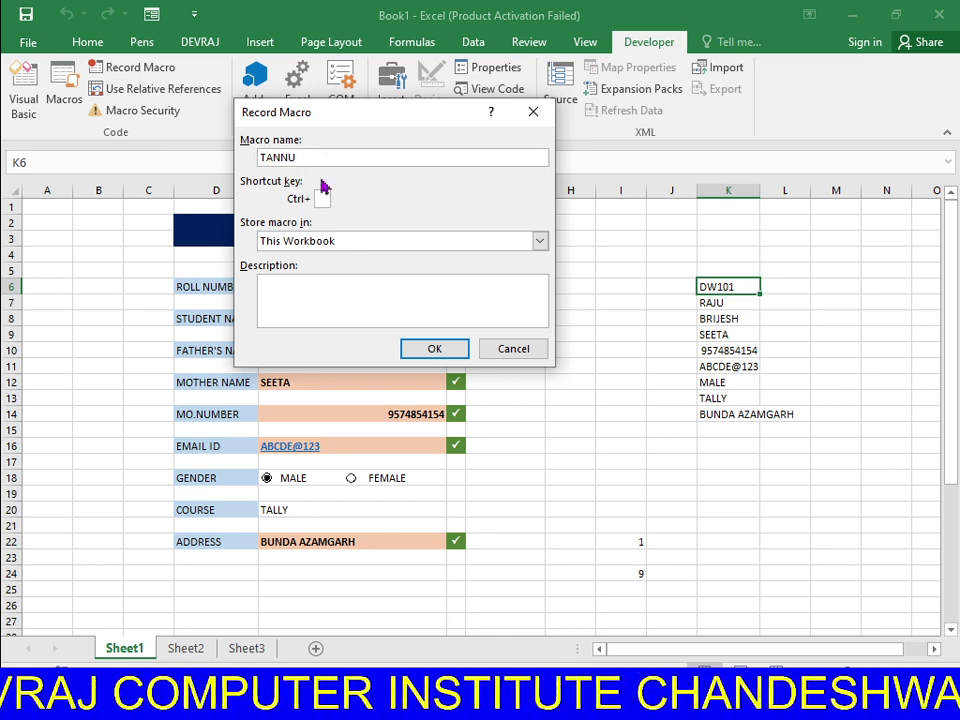
{"action": "left_click", "coordinate": [434, 352]}
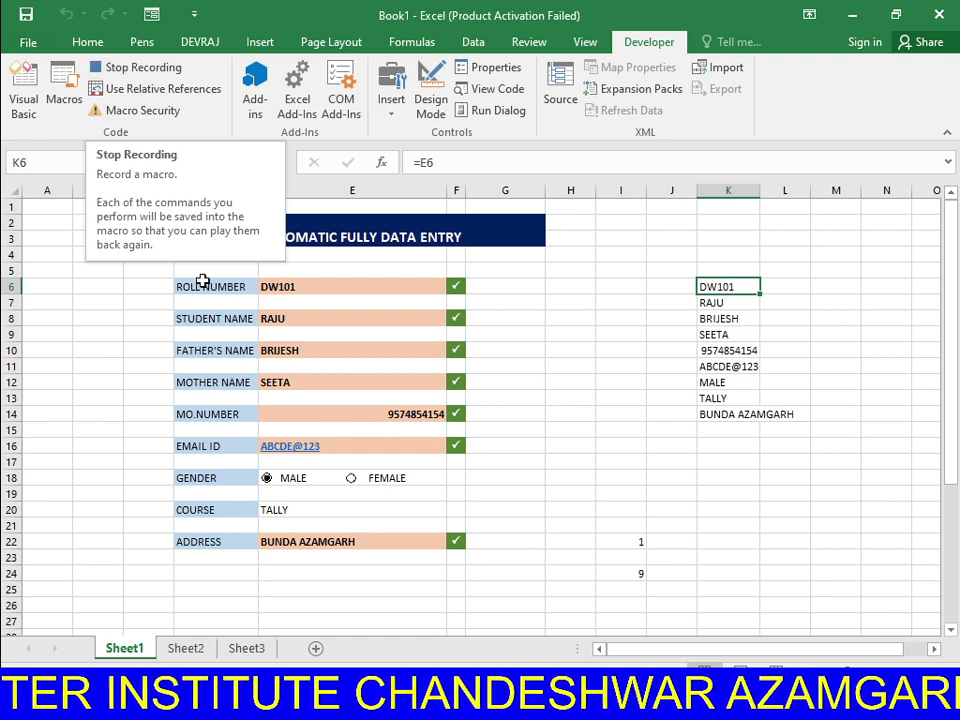
Step: Copy K6:K14 and paste it into Sheet3 as transposed values across A1:I1
{"action": "left_click_drag", "start_coordinate": [731, 285], "coordinate": [746, 413]}
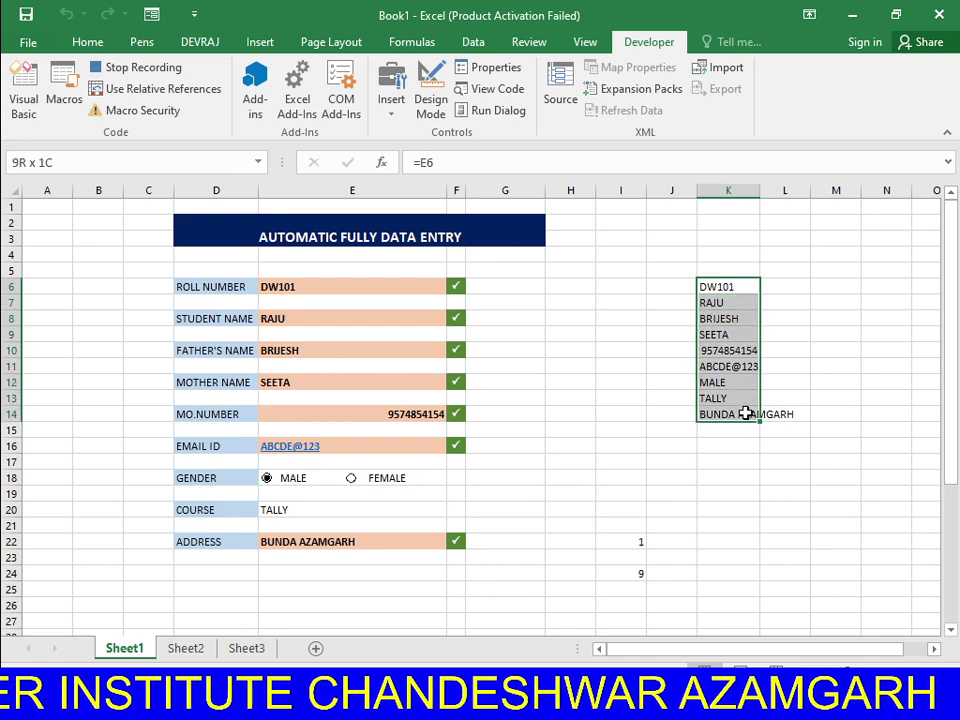
{"action": "key", "text": "ctrl+c"}
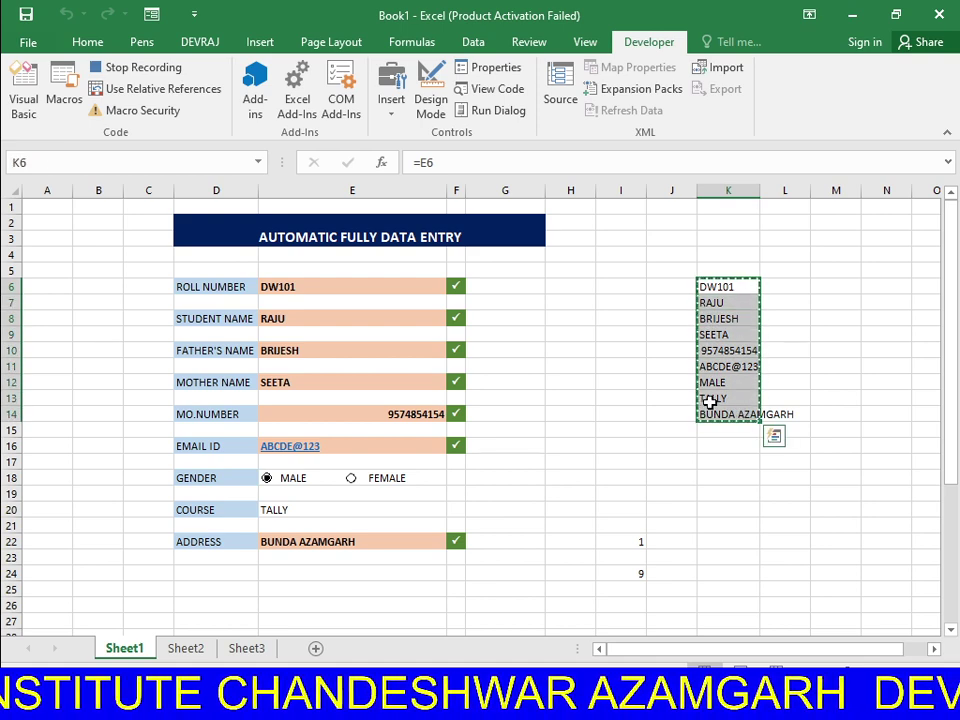
{"action": "left_click", "coordinate": [252, 649]}
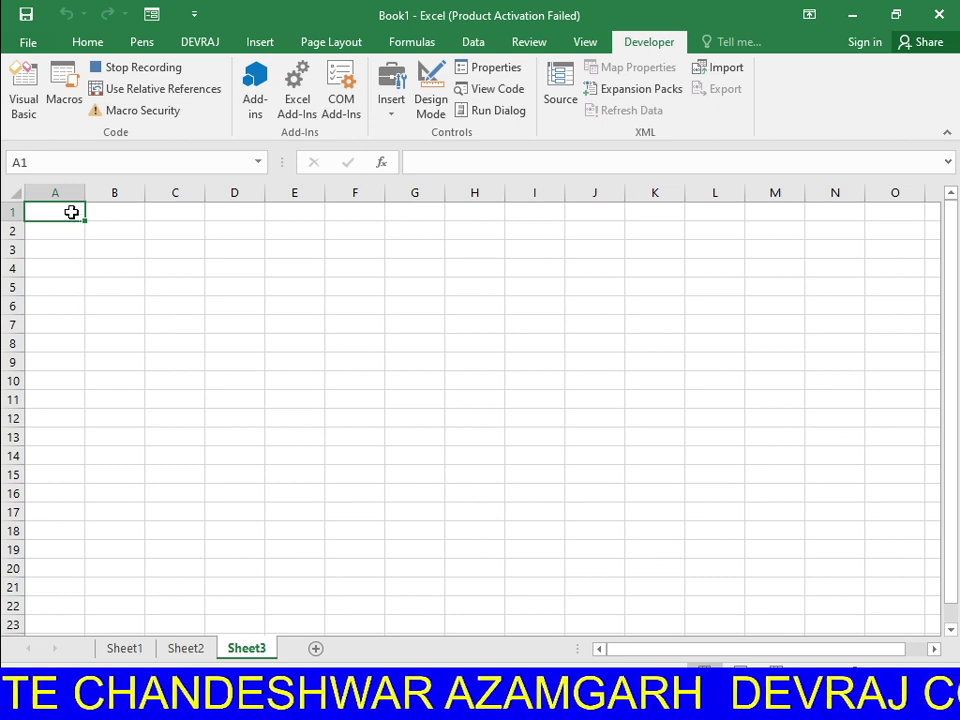
{"action": "left_click", "coordinate": [87, 46]}
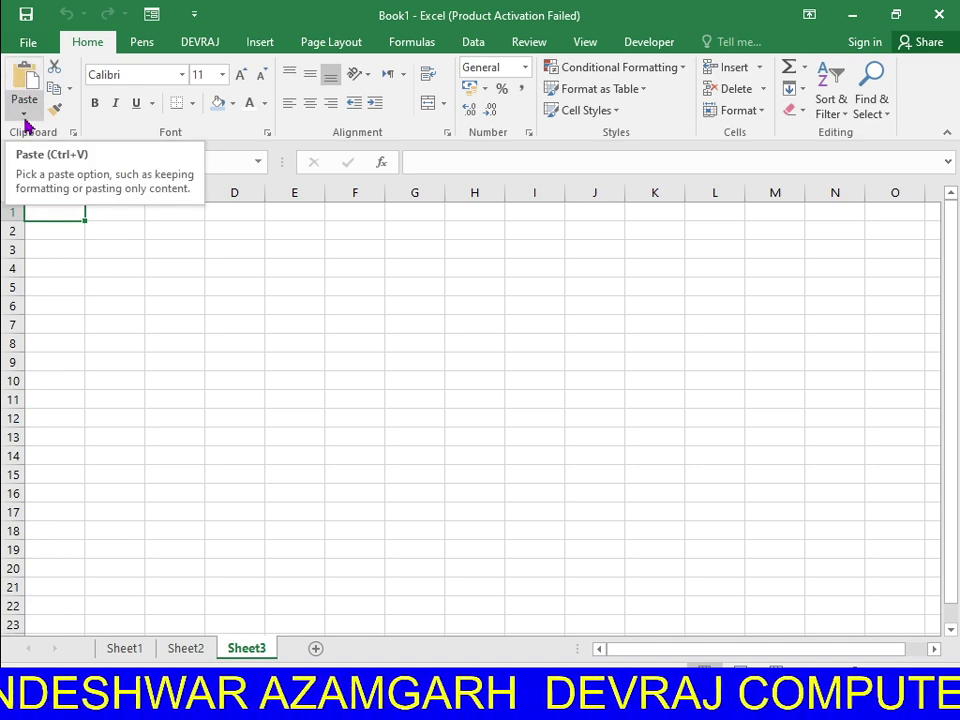
{"action": "left_click", "coordinate": [25, 118]}
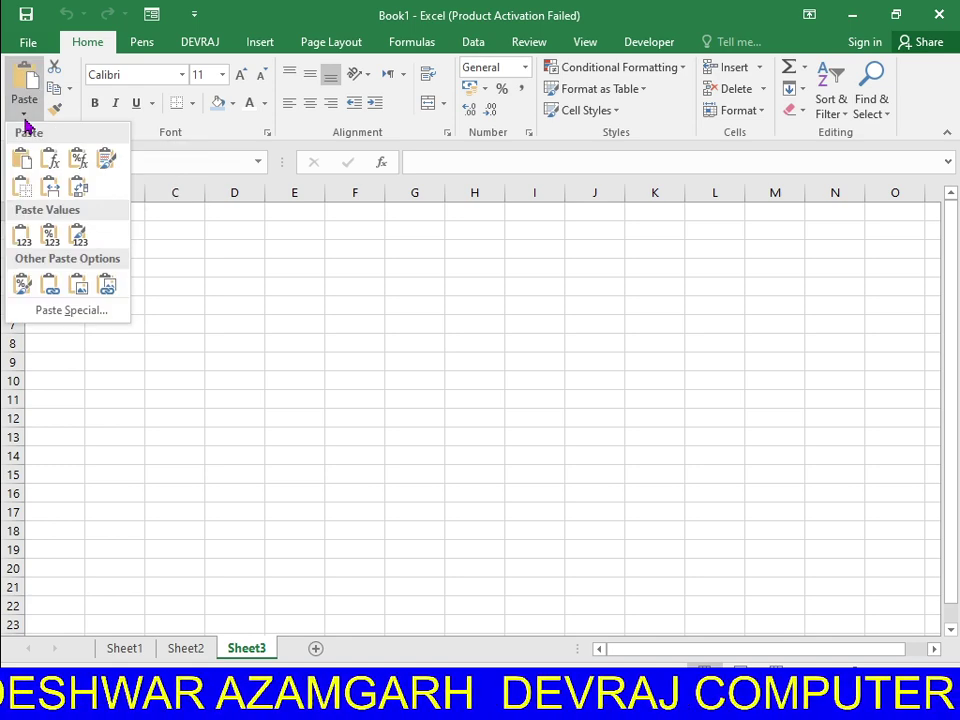
{"action": "left_click", "coordinate": [85, 318]}
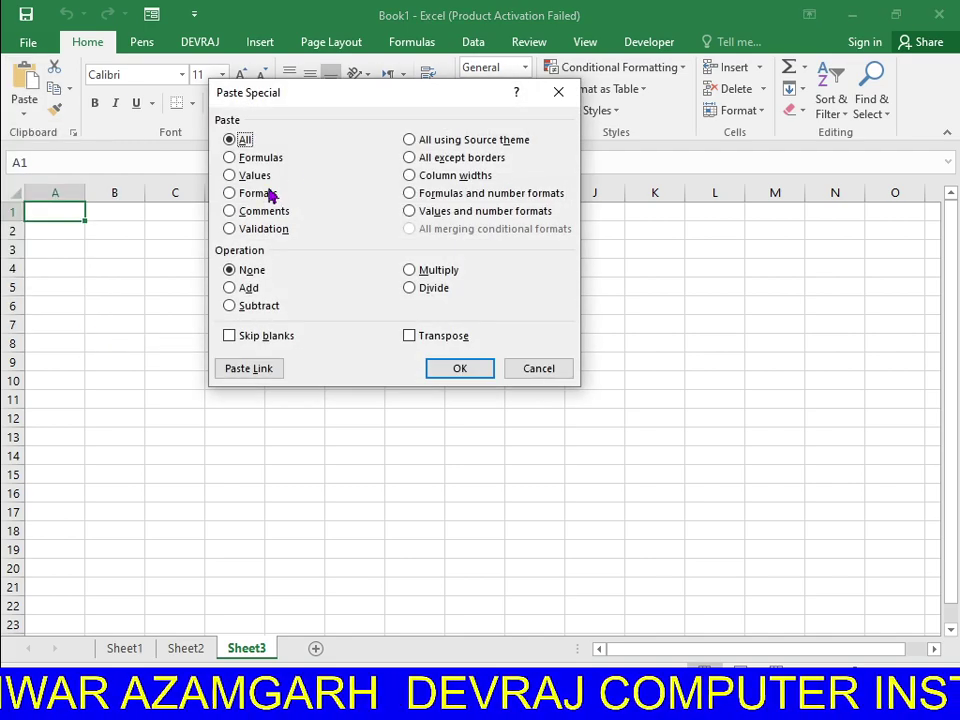
{"action": "left_click_drag", "start_coordinate": [341, 110], "coordinate": [515, 150]}
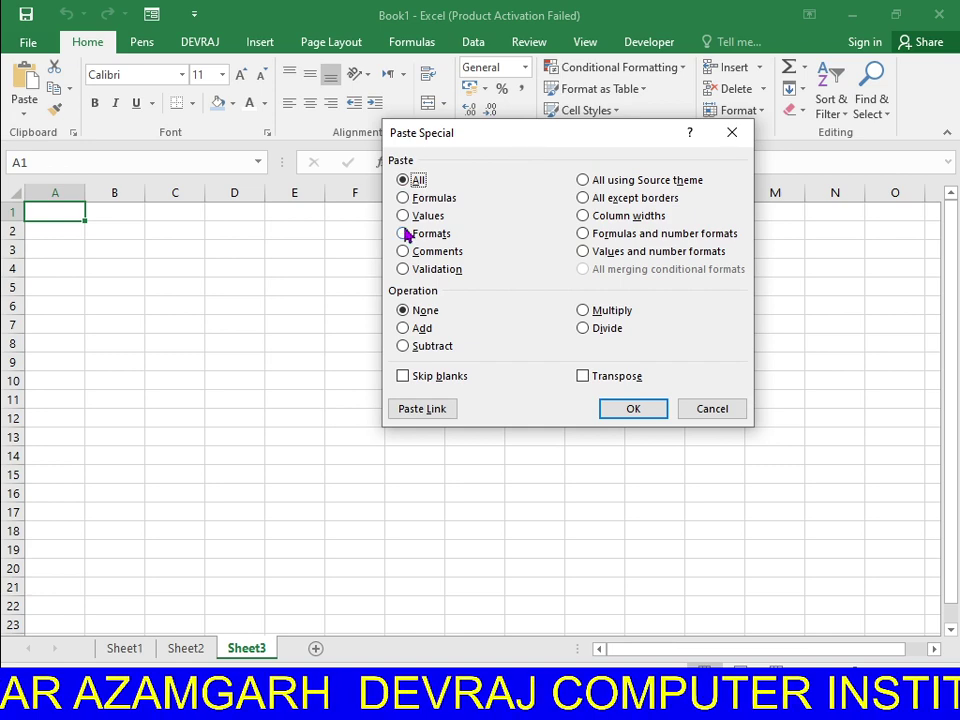
{"action": "left_click", "coordinate": [403, 216]}
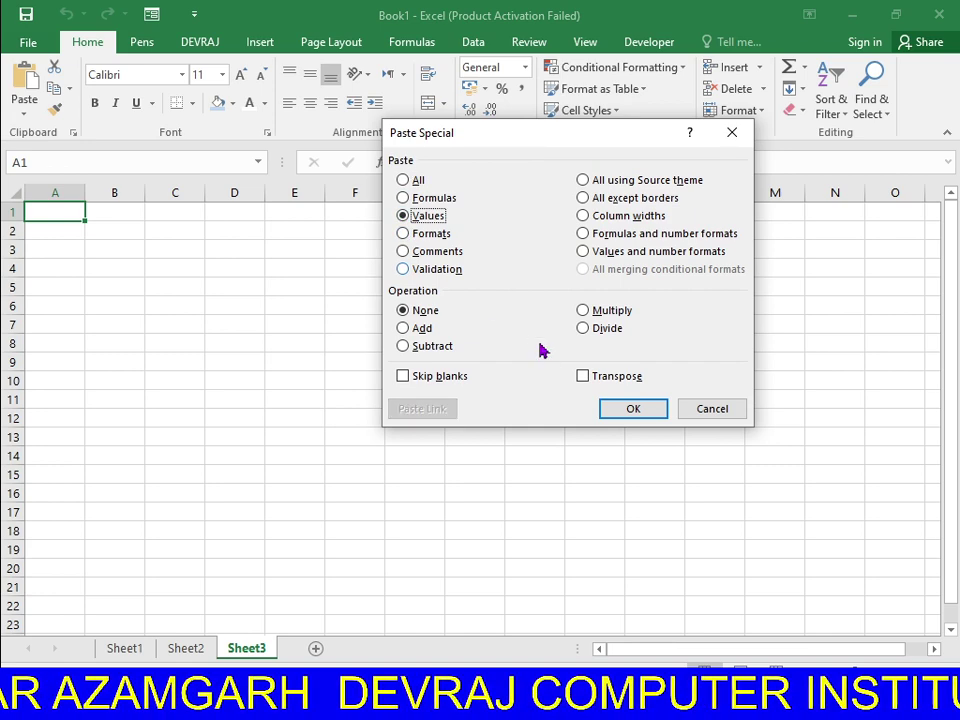
{"action": "left_click", "coordinate": [585, 380]}
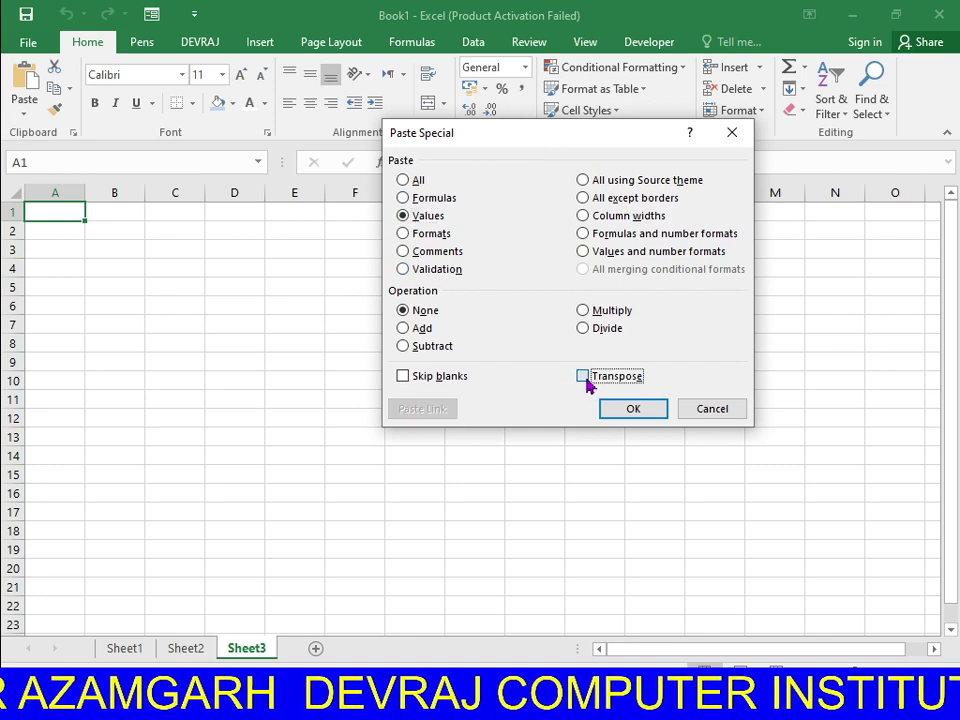
{"action": "left_click", "coordinate": [630, 410]}
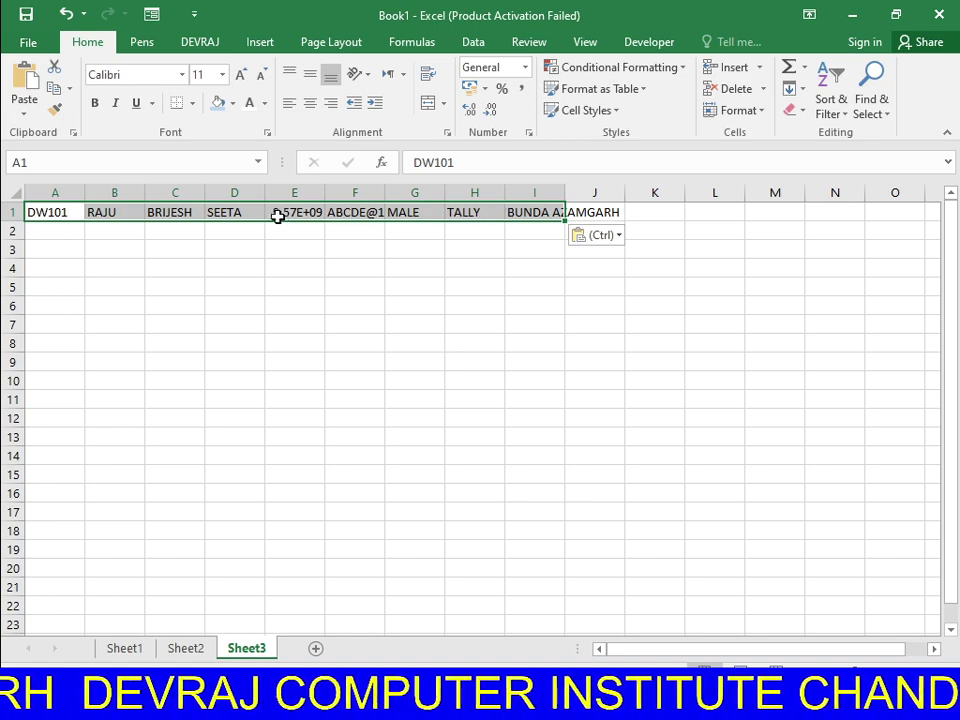
Step: Insert the copied Sheet3 record as row 2 of the Sheet2 table, then return to Sheet1
{"action": "key", "text": "ctrl+c"}
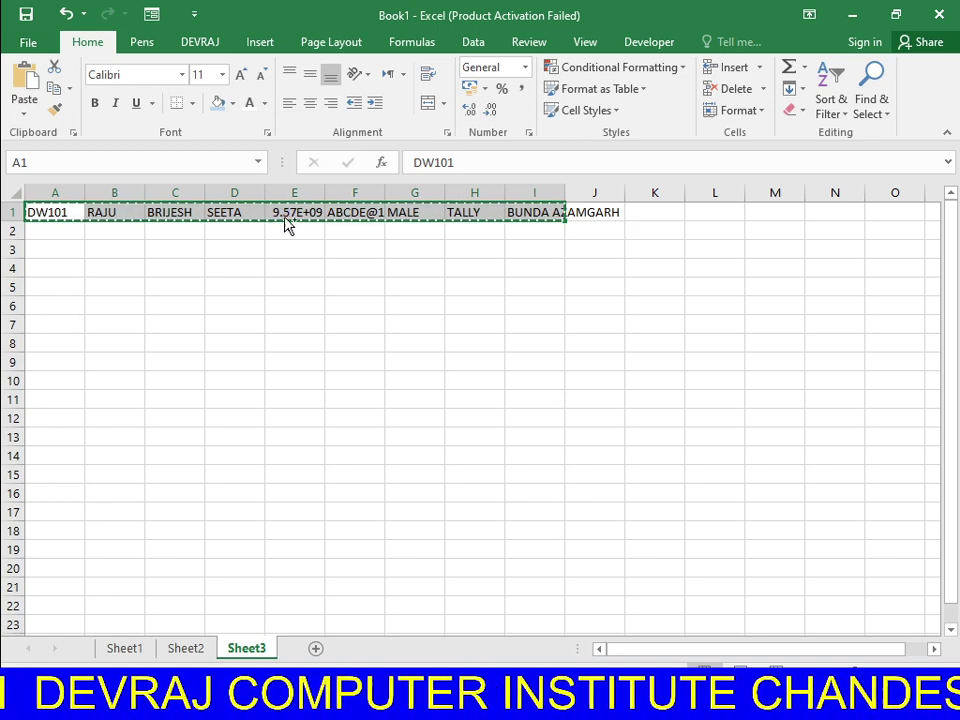
{"action": "left_click", "coordinate": [183, 650]}
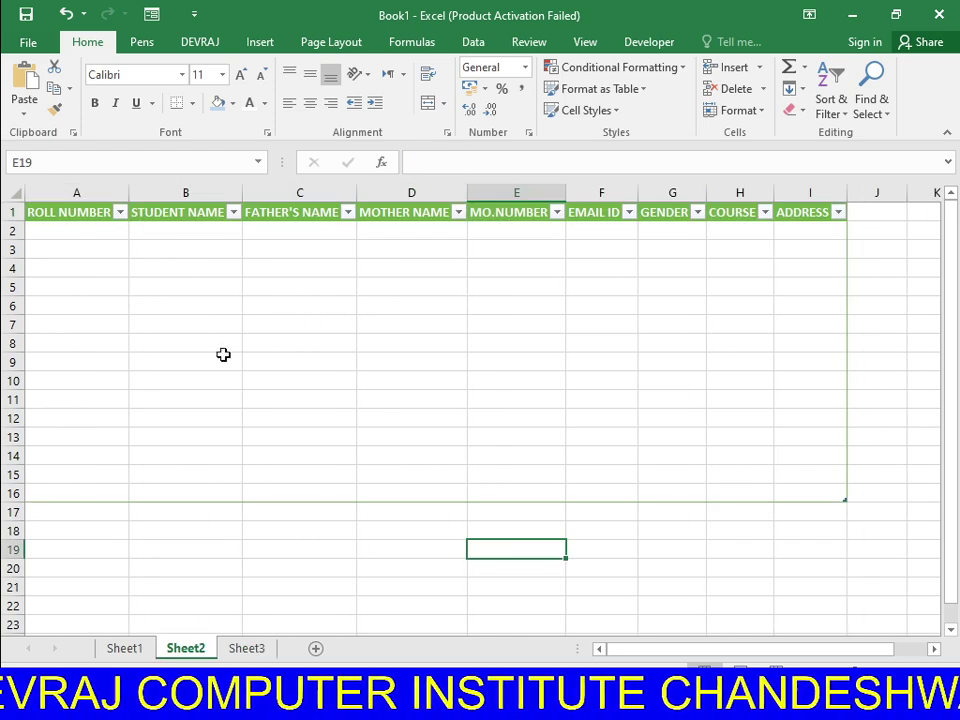
{"action": "left_click", "coordinate": [64, 228]}
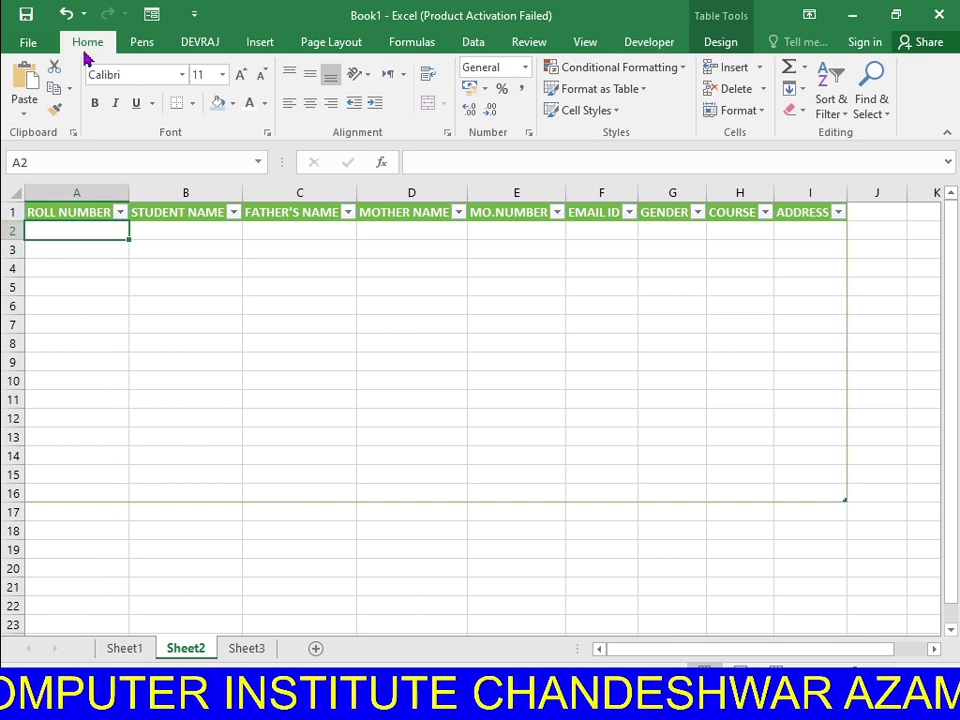
{"action": "left_click", "coordinate": [760, 68]}
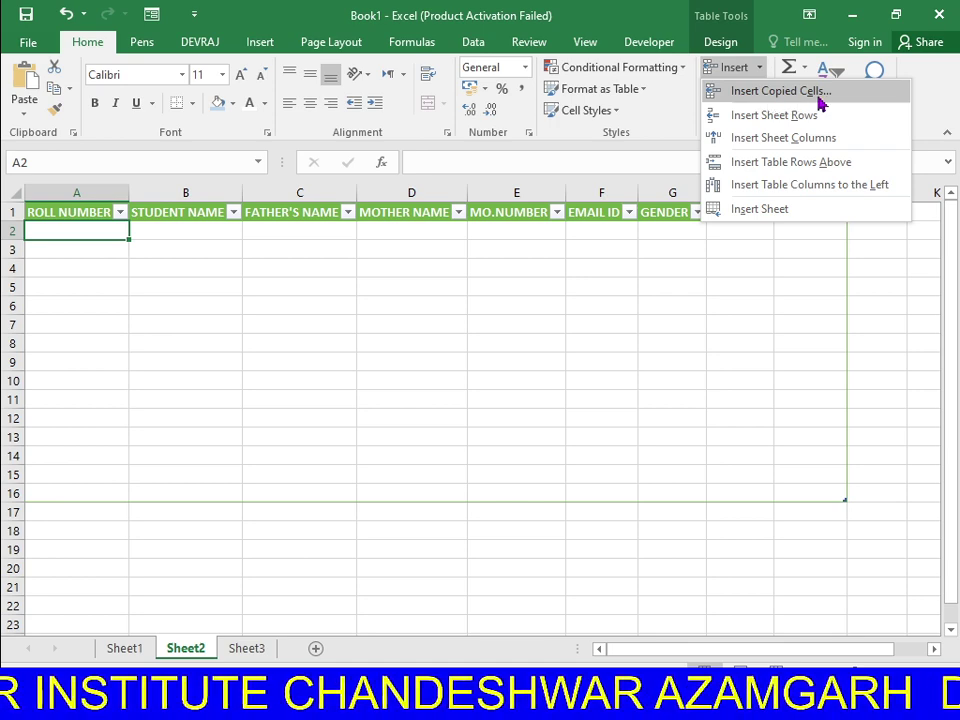
{"action": "left_click", "coordinate": [733, 72]}
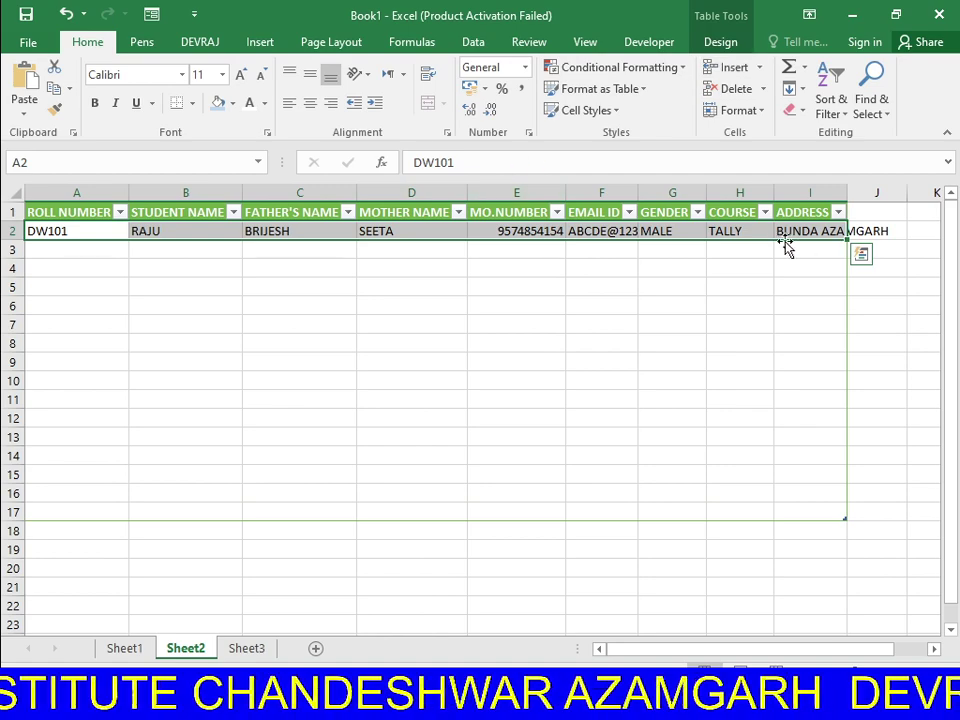
{"action": "key", "text": "Escape"}
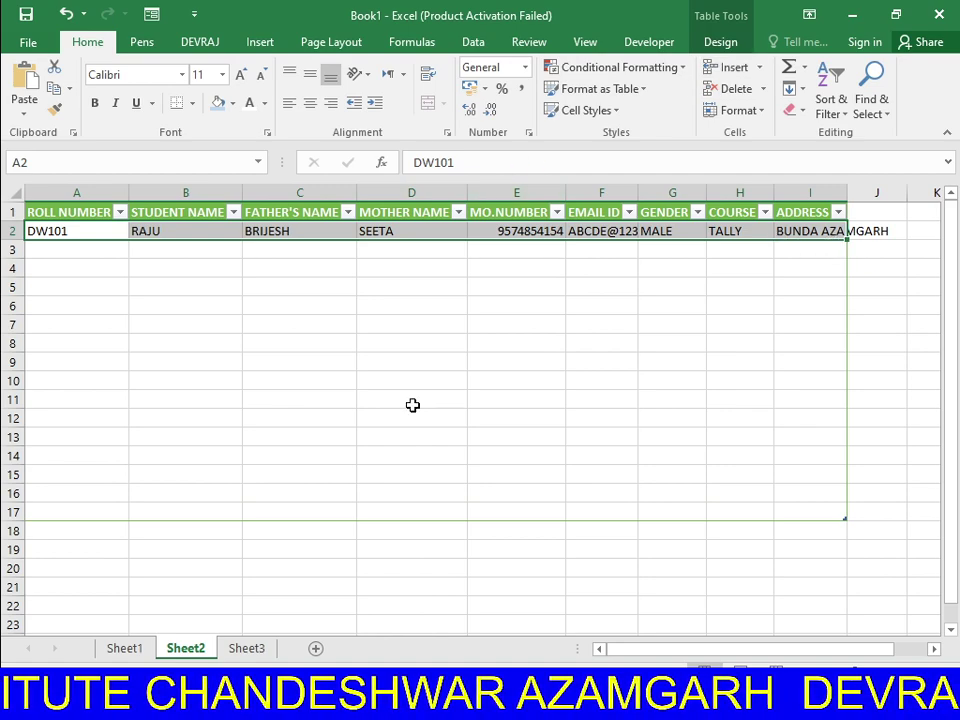
{"action": "left_click", "coordinate": [135, 650]}
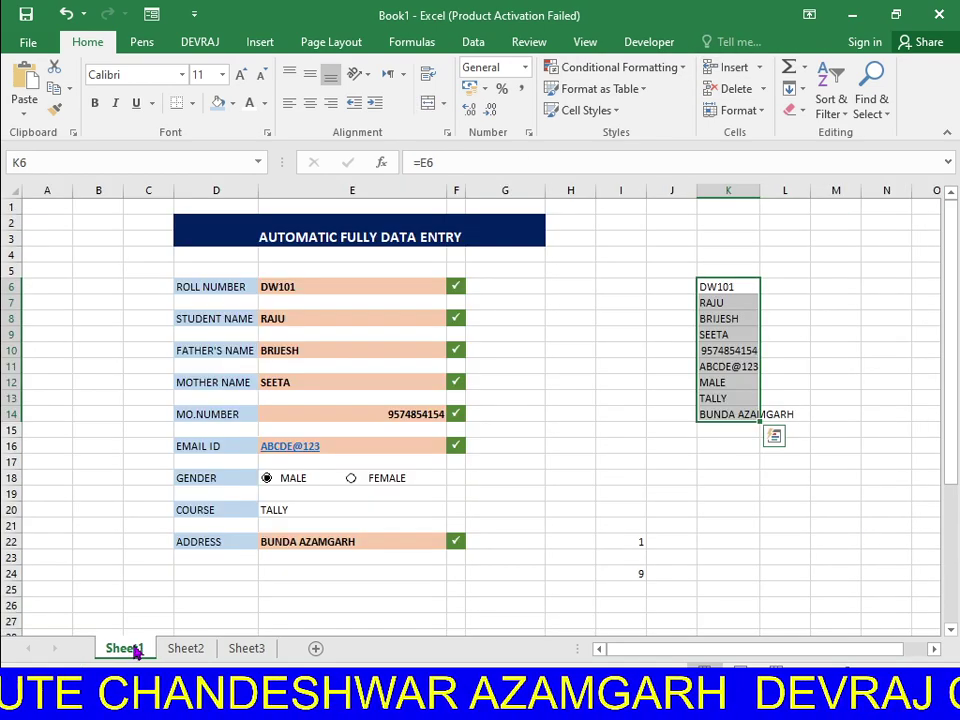
Step: Multi-select the form's entry cells (roll number, names, email, course, address) and clear them
{"action": "left_click", "coordinate": [305, 287]}
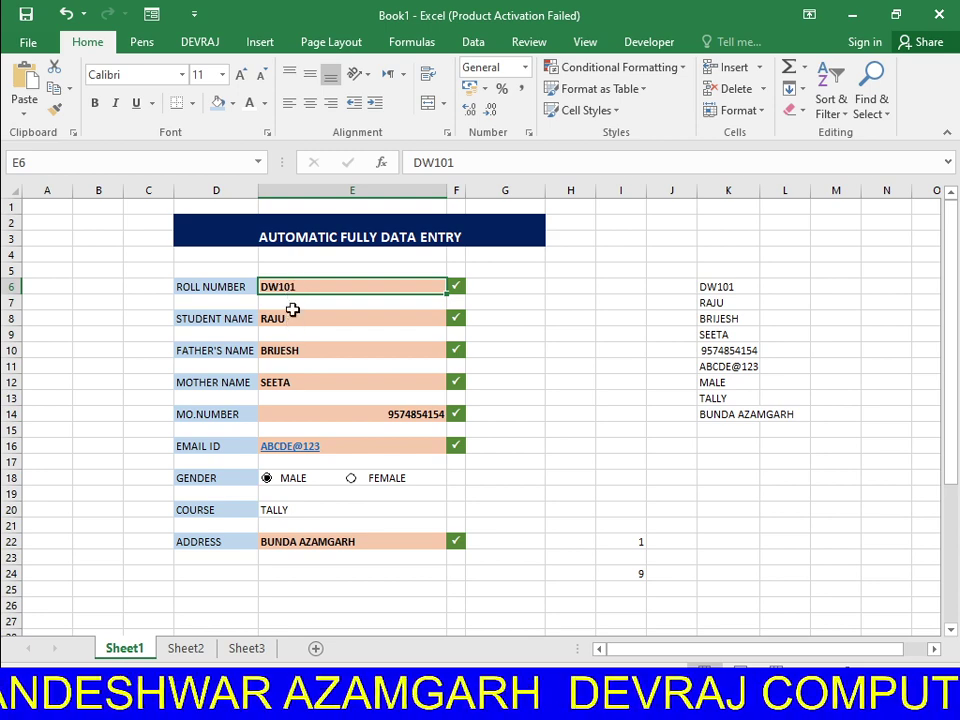
{"action": "left_click", "coordinate": [296, 318], "text": "ctrl"}
{"action": "left_click", "coordinate": [296, 348], "text": "ctrl"}
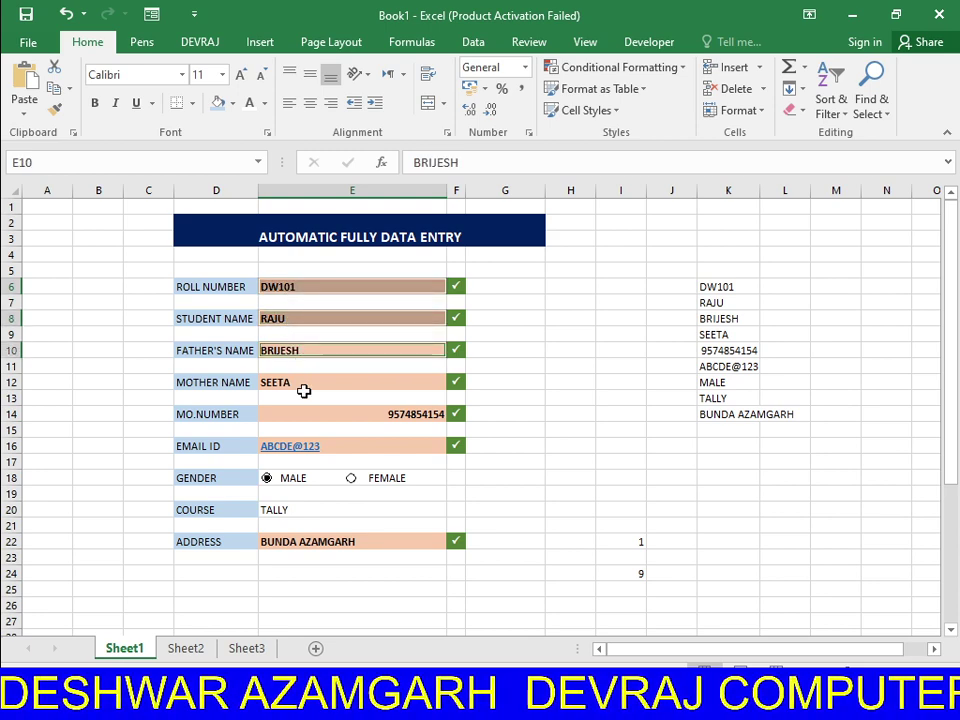
{"action": "left_click", "coordinate": [304, 385], "text": "ctrl"}
{"action": "left_click", "coordinate": [312, 423], "text": "ctrl"}
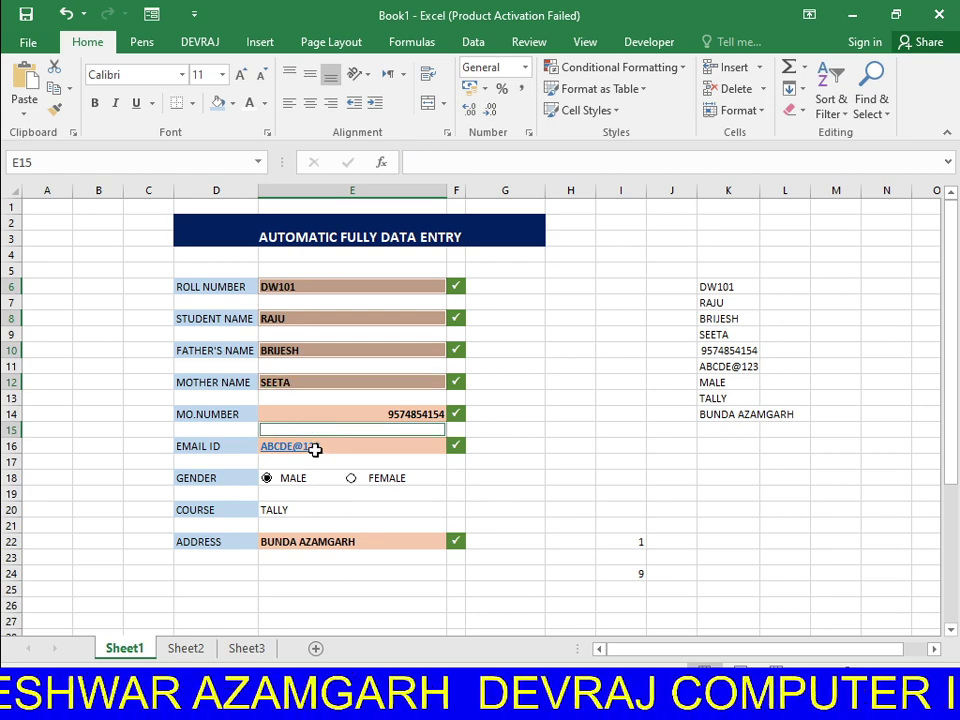
{"action": "left_click", "coordinate": [315, 446], "text": "ctrl"}
{"action": "left_click", "coordinate": [302, 512], "text": "ctrl"}
{"action": "left_click", "coordinate": [303, 539], "text": "ctrl"}
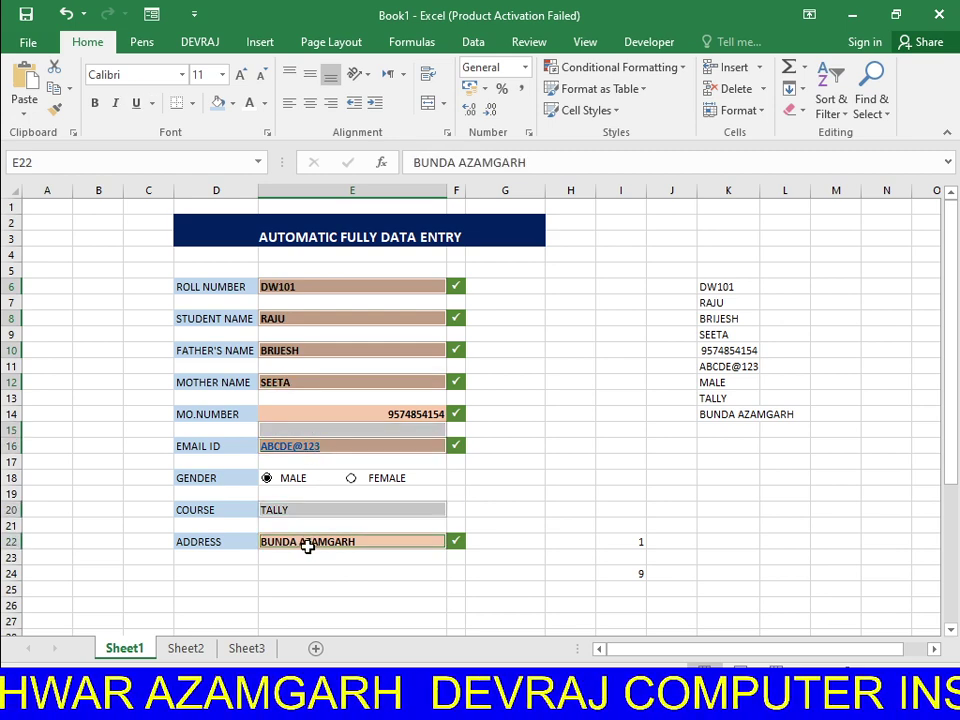
{"action": "key", "text": "Delete"}
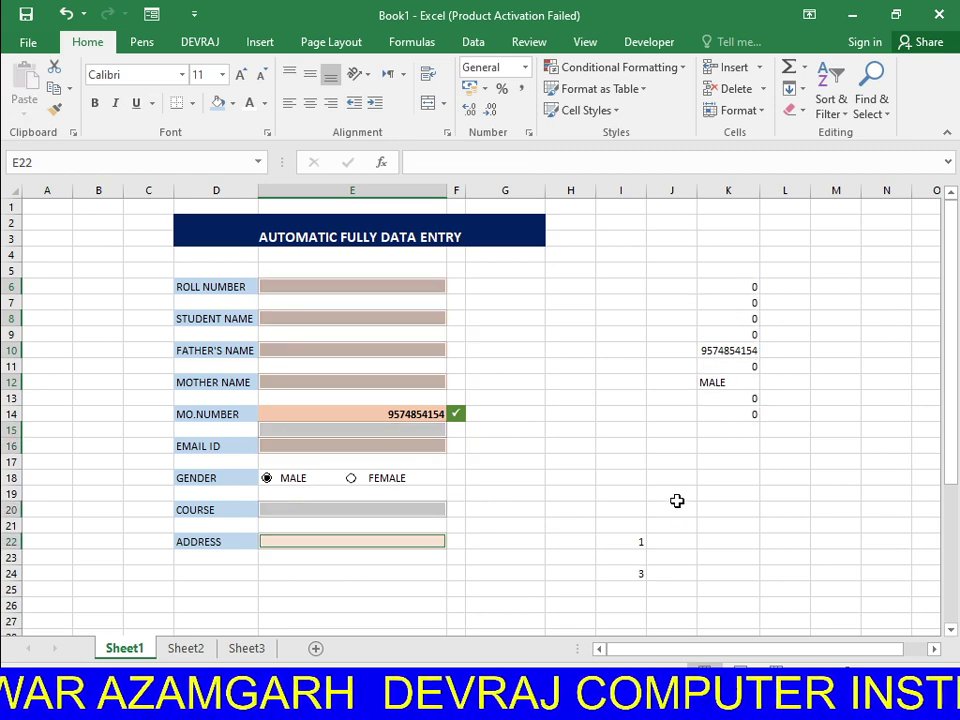
Step: Clear the E14 mobile number and stop the TANNU macro recording
{"action": "left_click", "coordinate": [392, 418]}
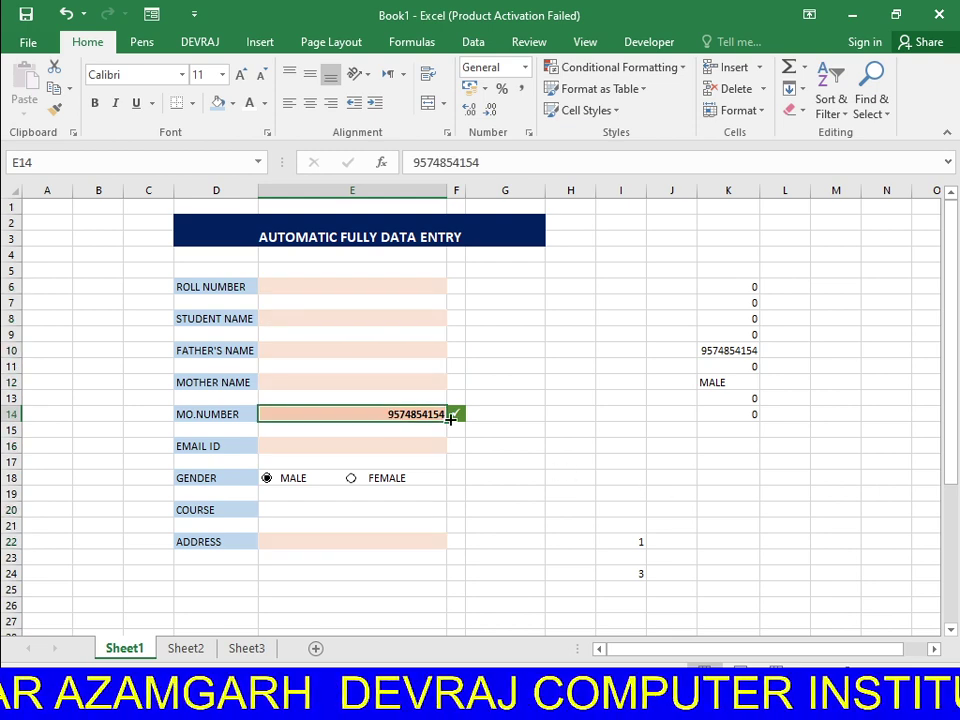
{"action": "key", "text": "Delete"}
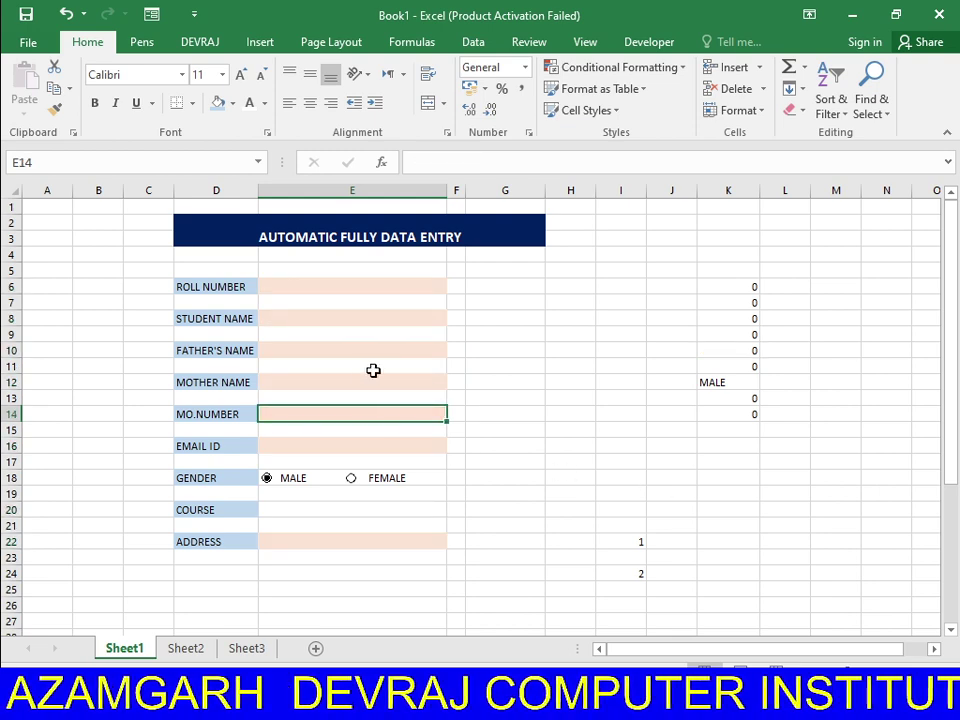
{"action": "left_click", "coordinate": [299, 287]}
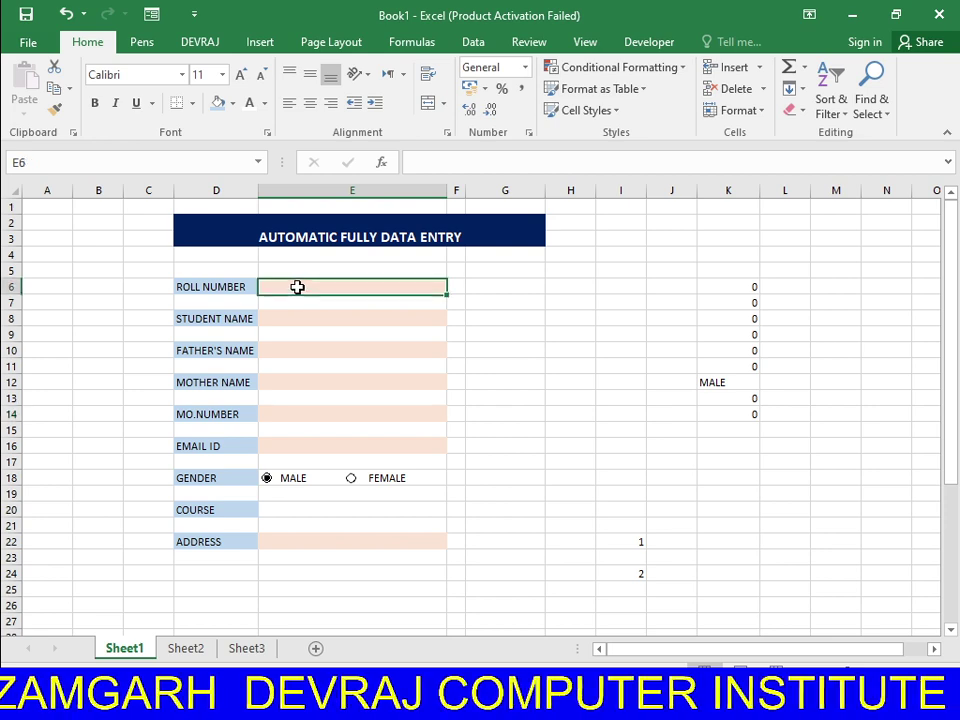
{"action": "left_click", "coordinate": [649, 46]}
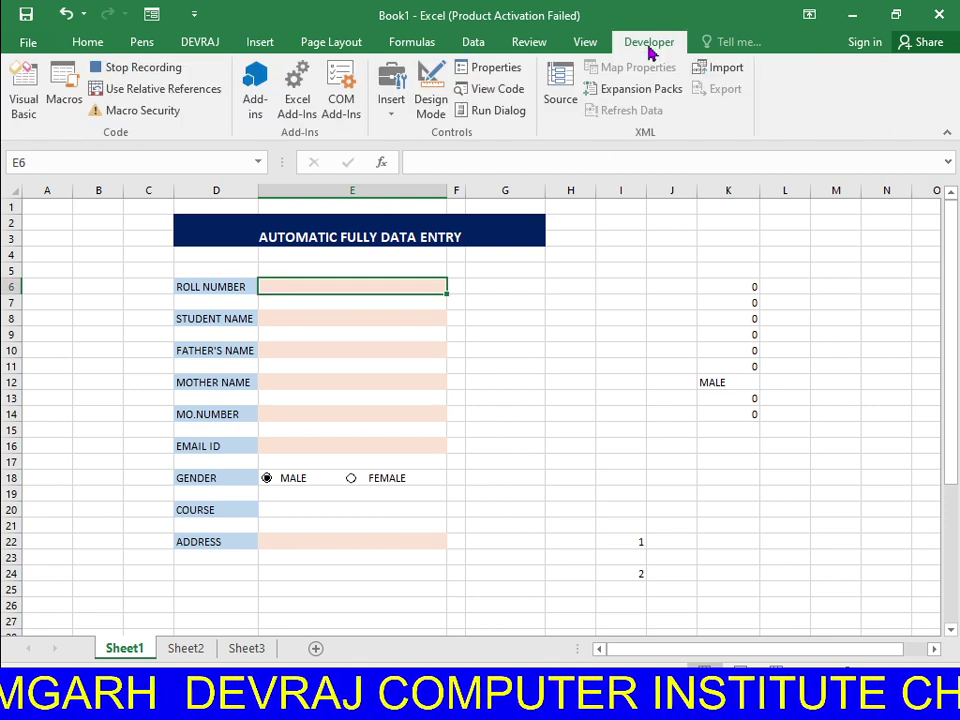
{"action": "left_click", "coordinate": [126, 70]}
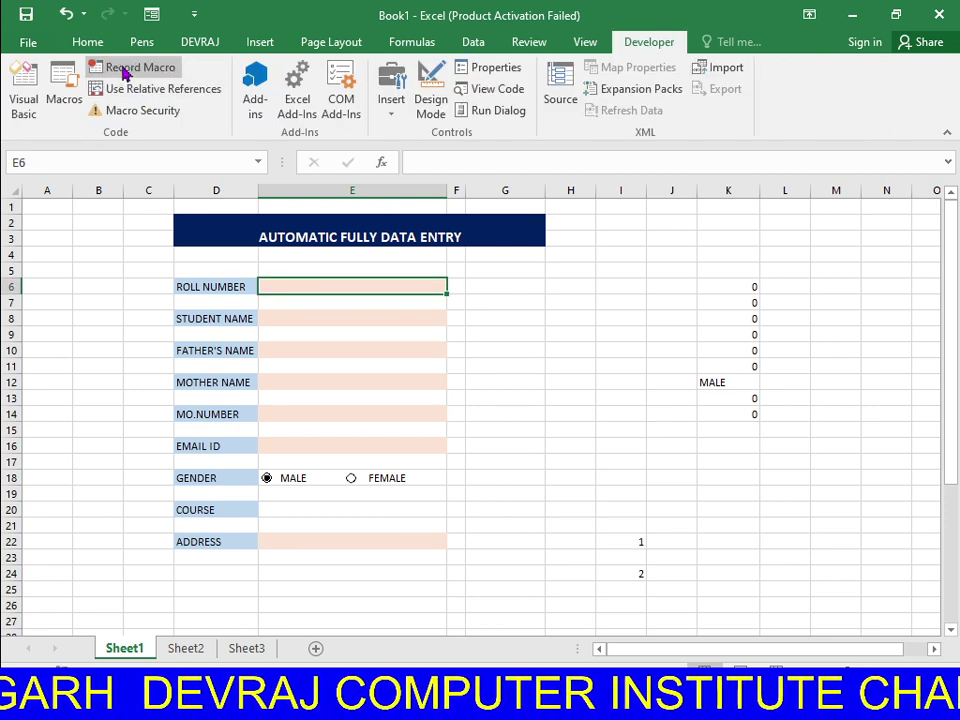
{"action": "left_click", "coordinate": [622, 378]}
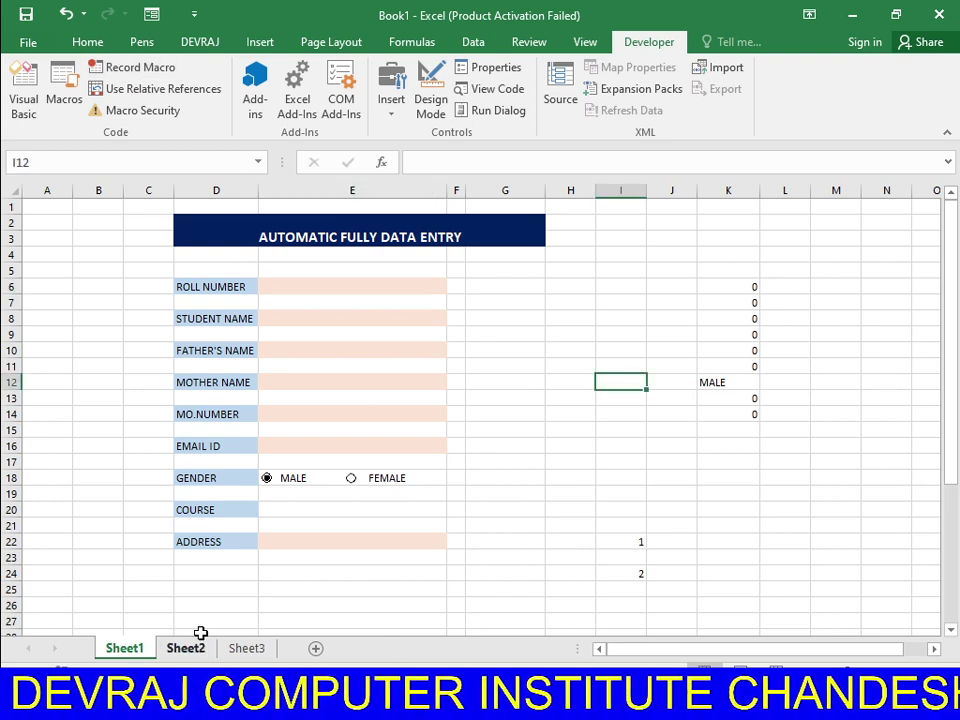
Step: Copy the SAVE AS cell D35, try pasting it as a linked picture, and dismiss the paste error
{"action": "scroll", "coordinate": [321, 566], "scroll_direction": "down", "scroll_amount": 2}
{"action": "scroll", "coordinate": [246, 587], "scroll_direction": "down", "scroll_amount": 1}
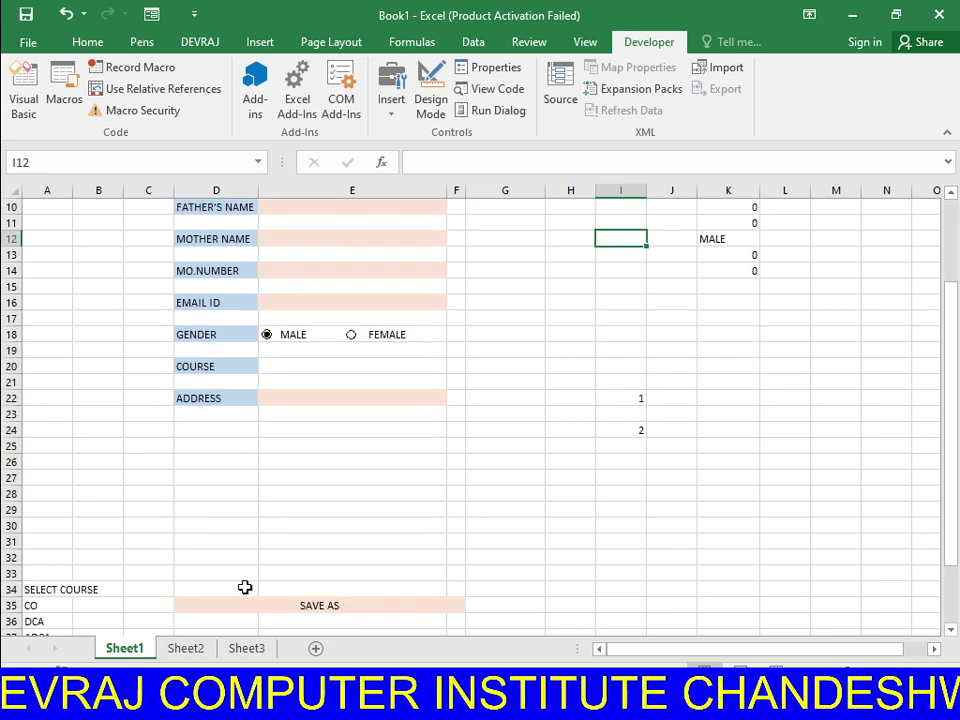
{"action": "scroll", "coordinate": [313, 566], "scroll_direction": "down", "scroll_amount": 1}
{"action": "left_click", "coordinate": [323, 558]}
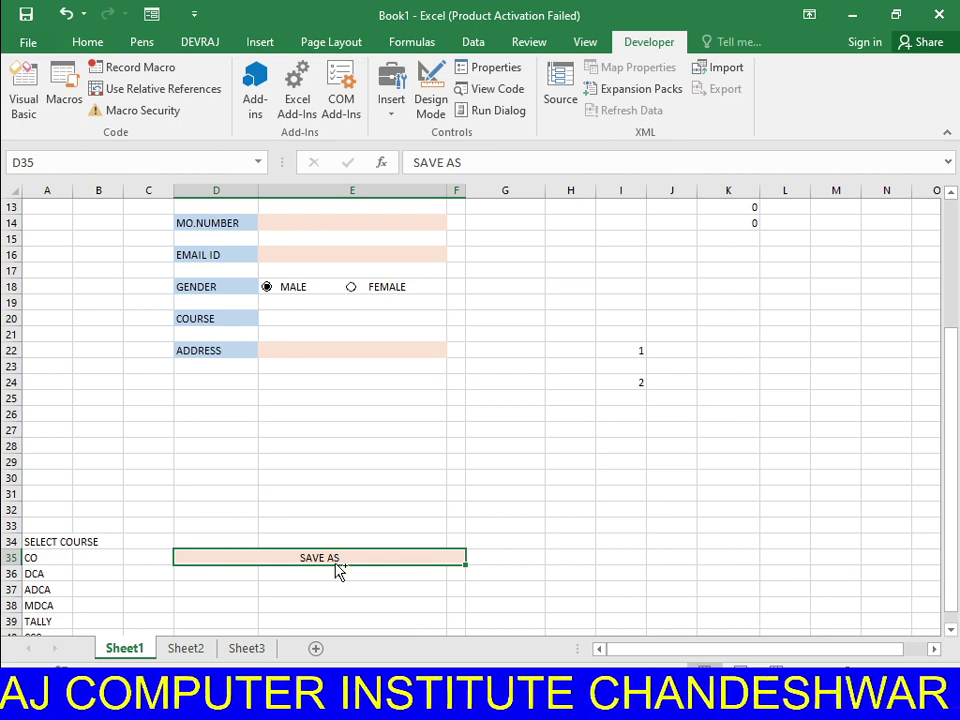
{"action": "key", "text": "ctrl+c"}
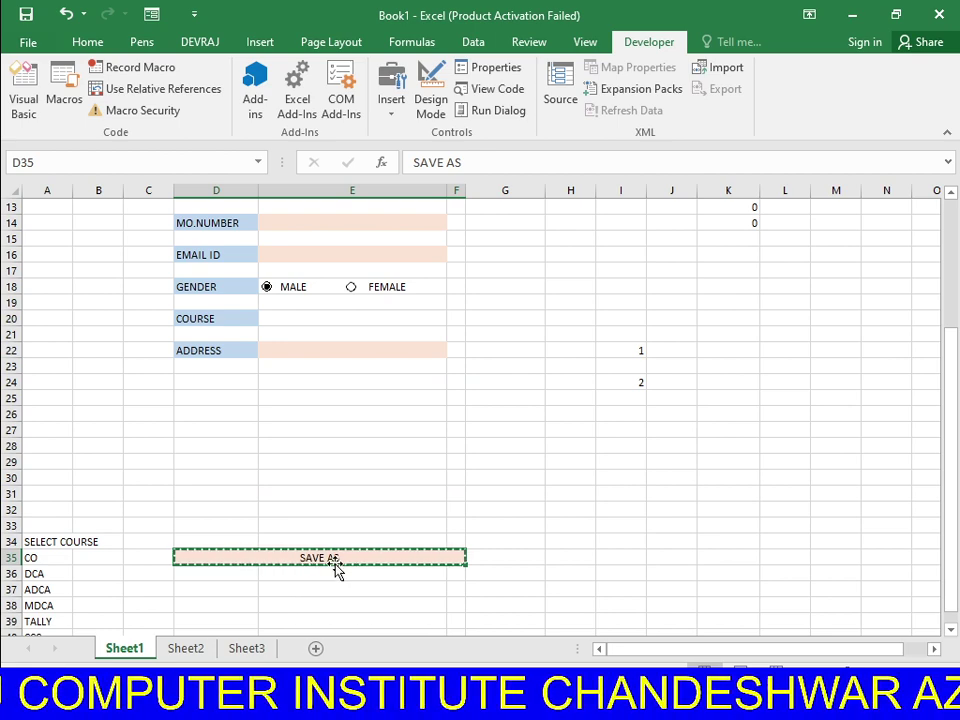
{"action": "left_click", "coordinate": [87, 44]}
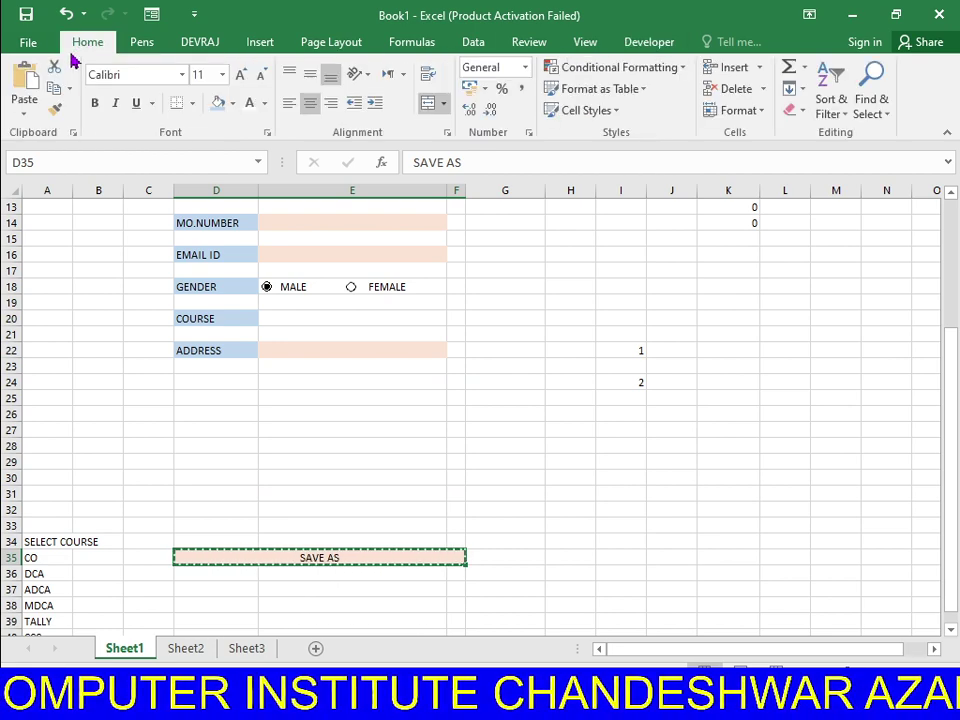
{"action": "left_click", "coordinate": [25, 108]}
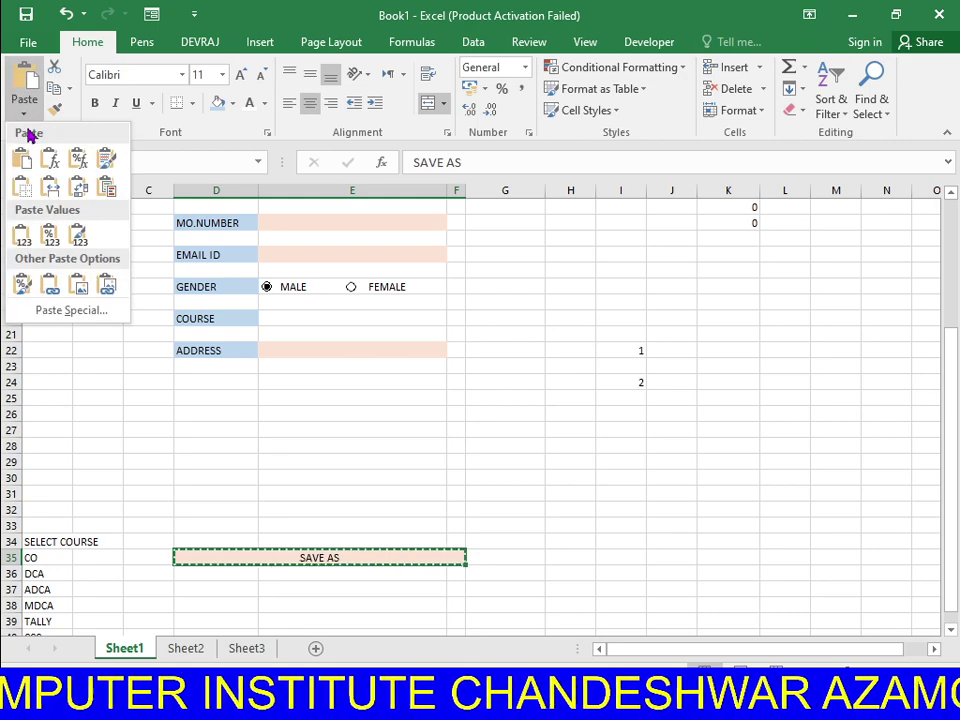
{"action": "left_click", "coordinate": [107, 290]}
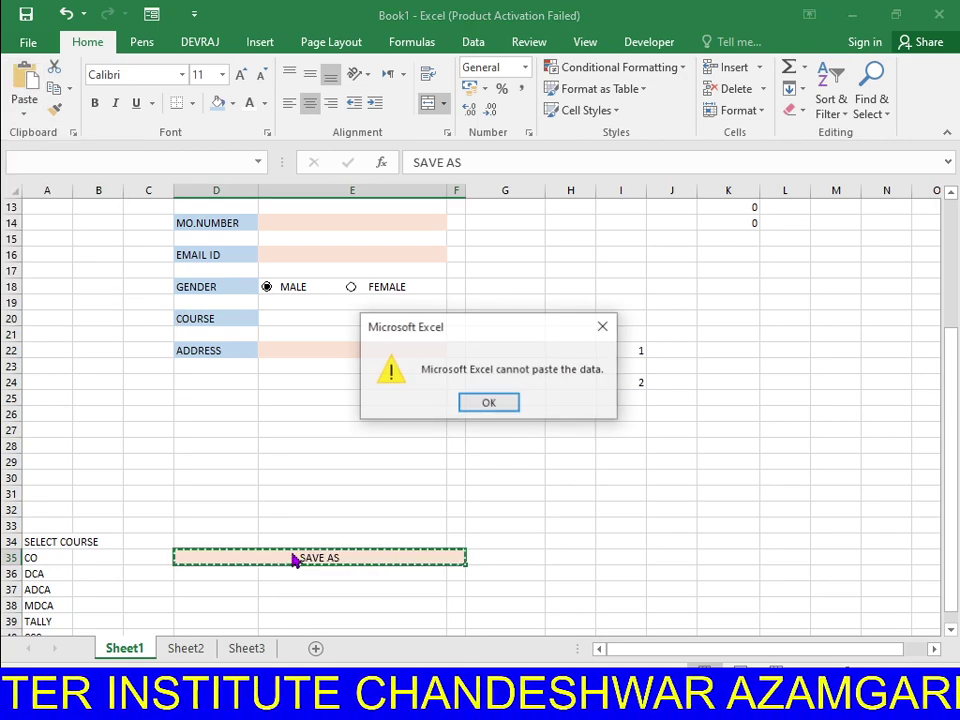
{"action": "left_click", "coordinate": [489, 403]}
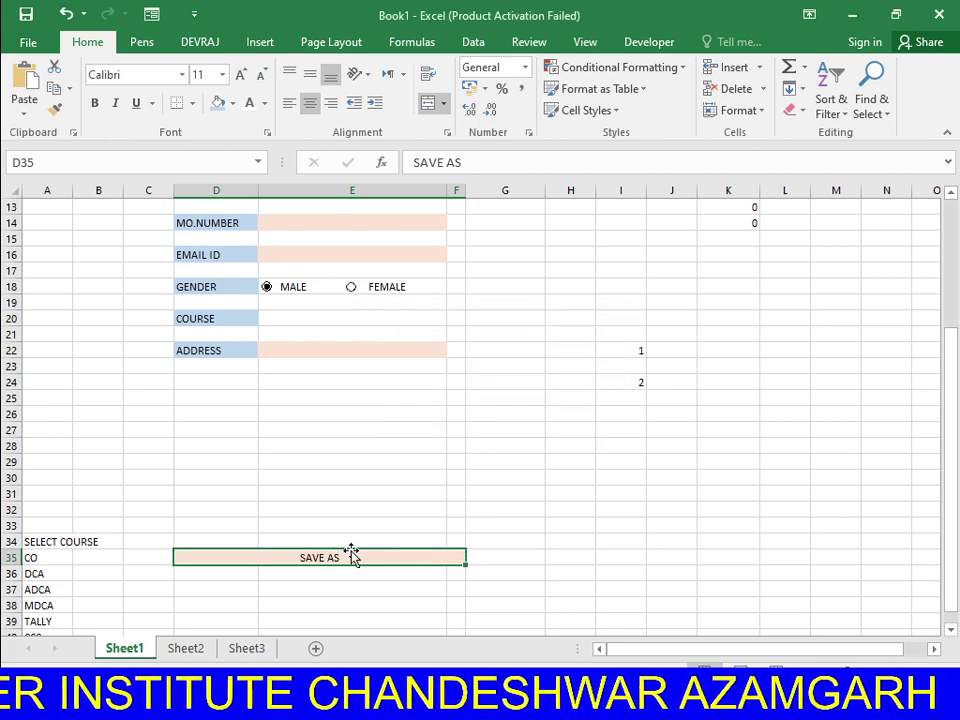
Step: Move the SAVE AS cell down to D36 and paste it as a linked picture (=$D$36)
{"action": "mouse_move", "coordinate": [348, 546]}
{"action": "left_mouse_down"}
{"action": "mouse_move", "coordinate": [346, 486]}
{"action": "mouse_move", "coordinate": [338, 567]}
{"action": "left_mouse_up"}
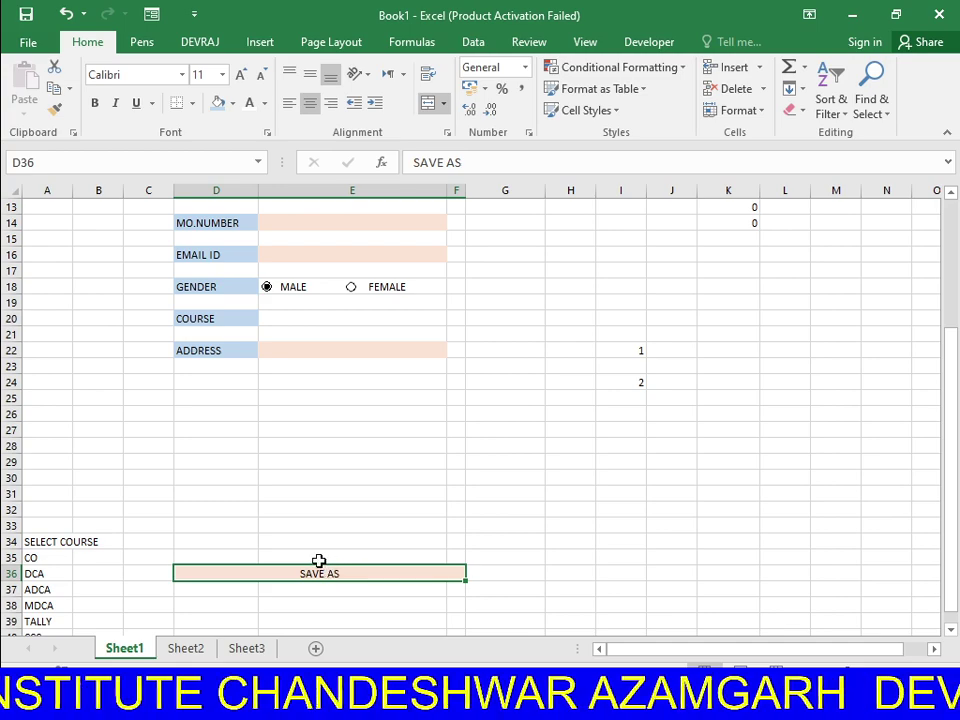
{"action": "key", "text": "ctrl+c"}
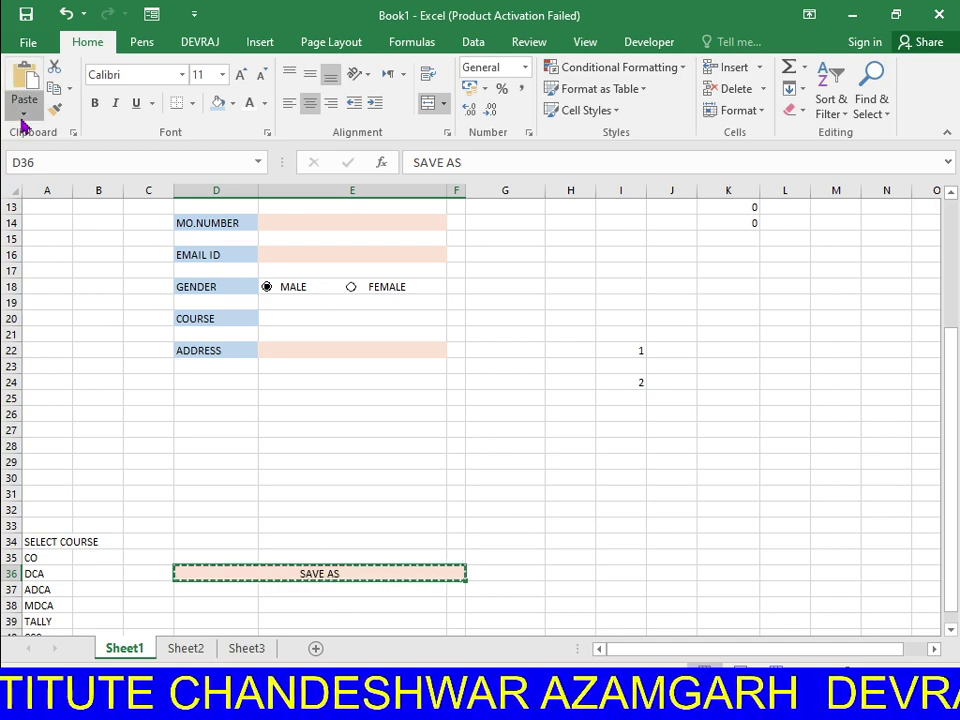
{"action": "left_click", "coordinate": [24, 112]}
{"action": "left_click", "coordinate": [107, 285]}
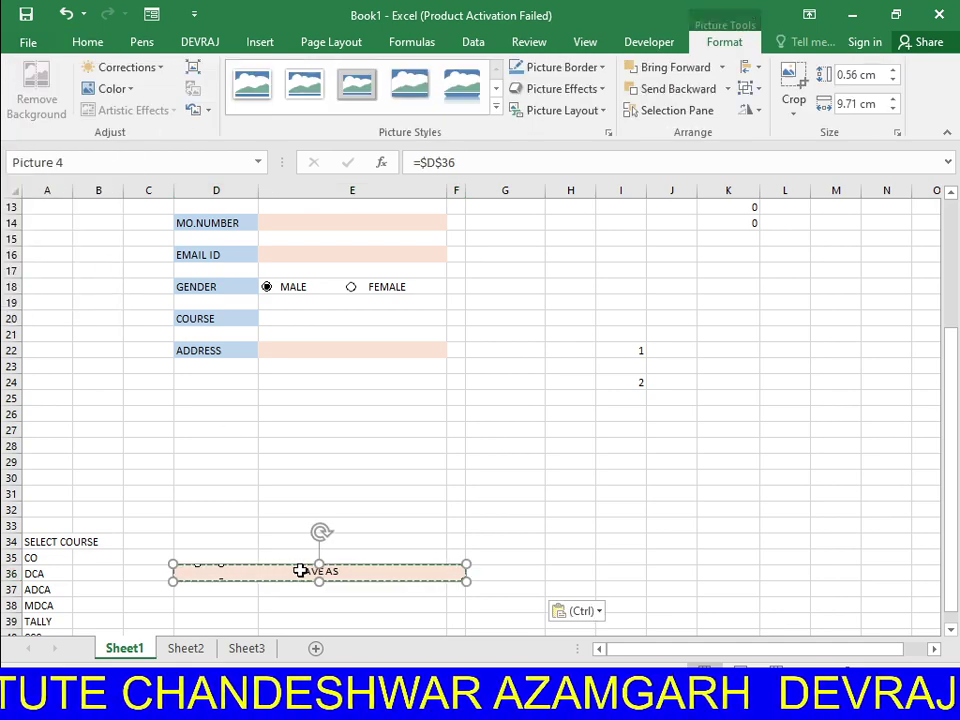
Step: Drag the linked SAVE AS picture up to row 25, just below the form
{"action": "left_click_drag", "start_coordinate": [298, 567], "coordinate": [298, 388]}
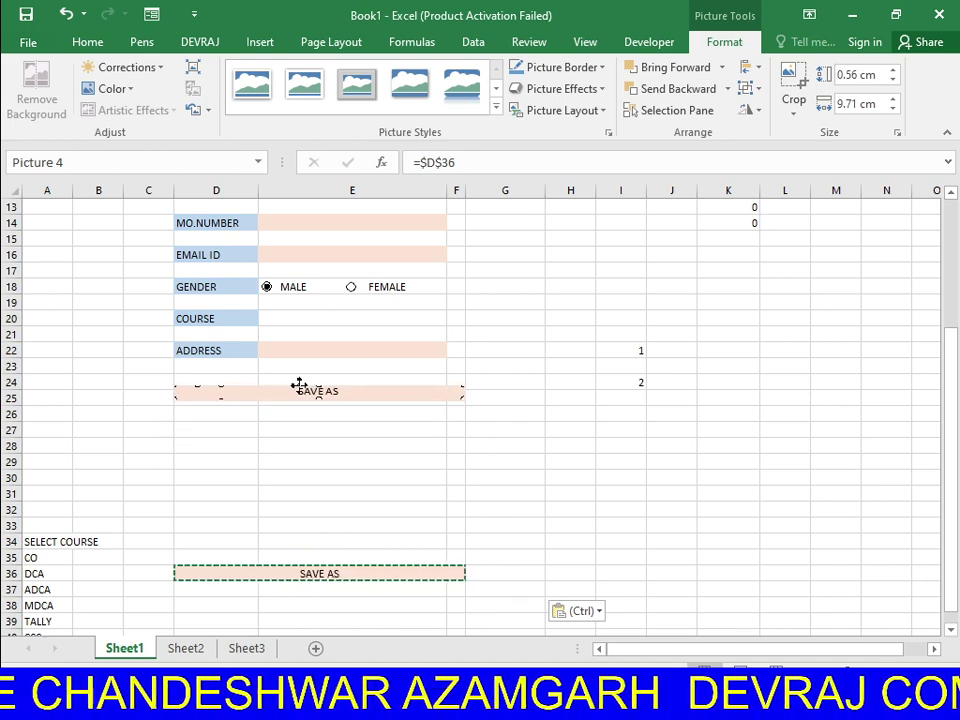
{"action": "left_click_drag", "start_coordinate": [298, 388], "coordinate": [298, 390]}
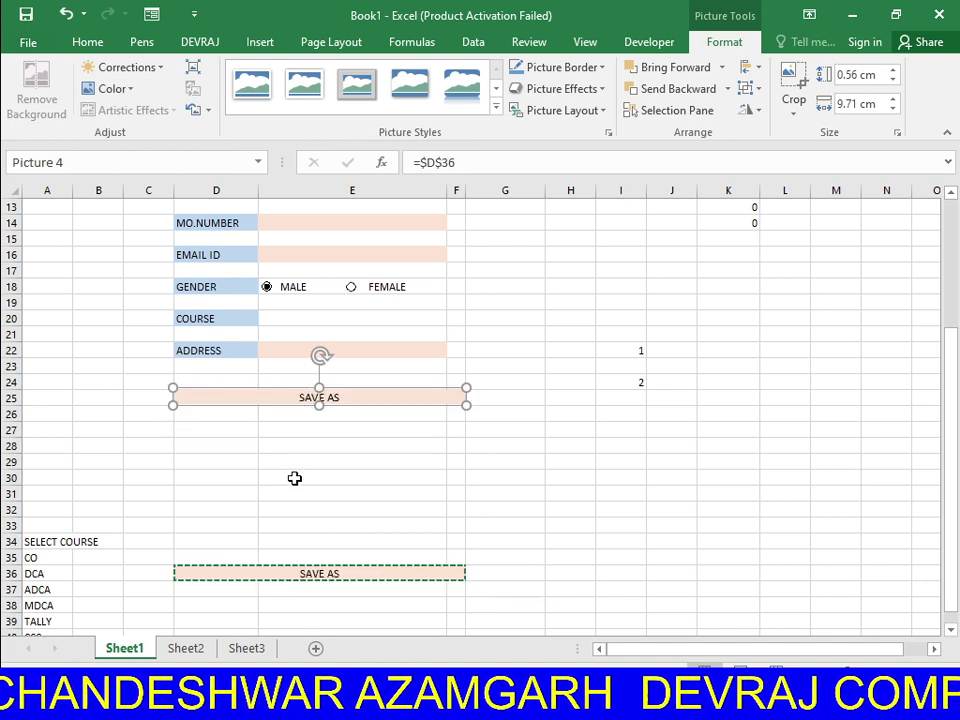
{"action": "scroll", "coordinate": [339, 514], "scroll_direction": "up", "scroll_amount": 1}
{"action": "scroll", "coordinate": [343, 516], "scroll_direction": "up", "scroll_amount": 1}
{"action": "left_click", "coordinate": [343, 520]}
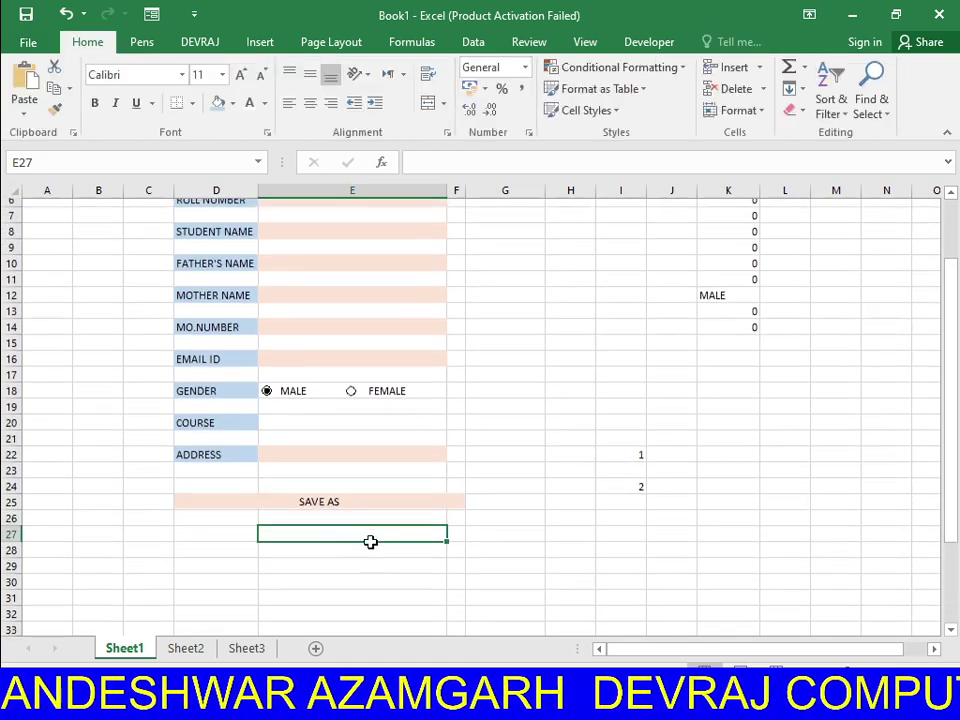
{"action": "scroll", "coordinate": [380, 540], "scroll_direction": "up", "scroll_amount": 1}
Step: Assign the TANNU macro to the SAVE AS picture
{"action": "left_click", "coordinate": [388, 540]}
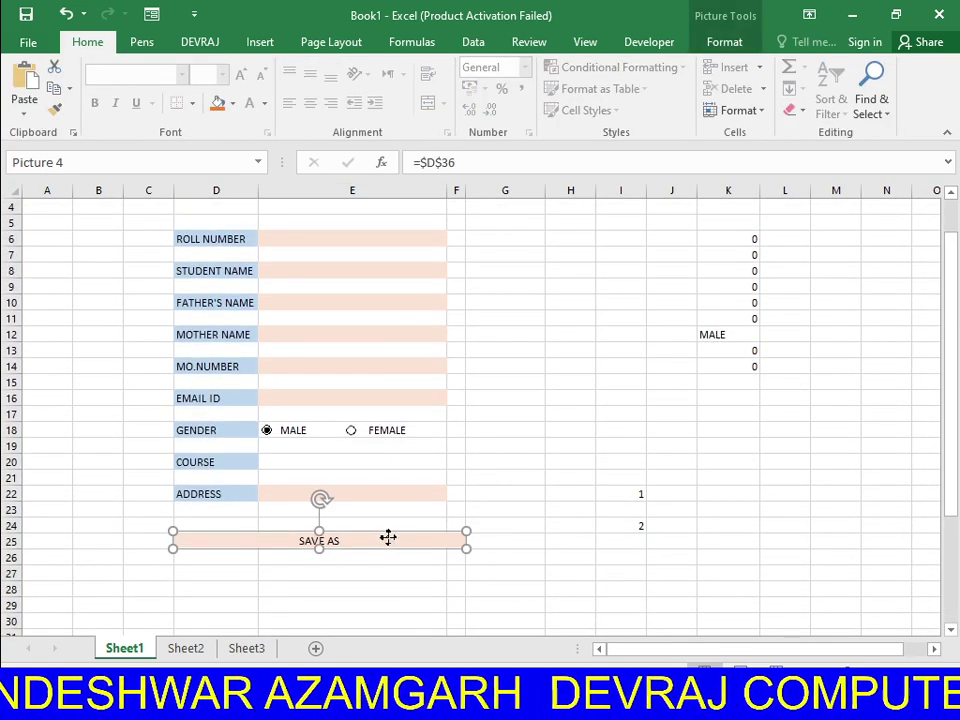
{"action": "right_click", "coordinate": [389, 543]}
{"action": "mouse_move", "coordinate": [455, 429]}
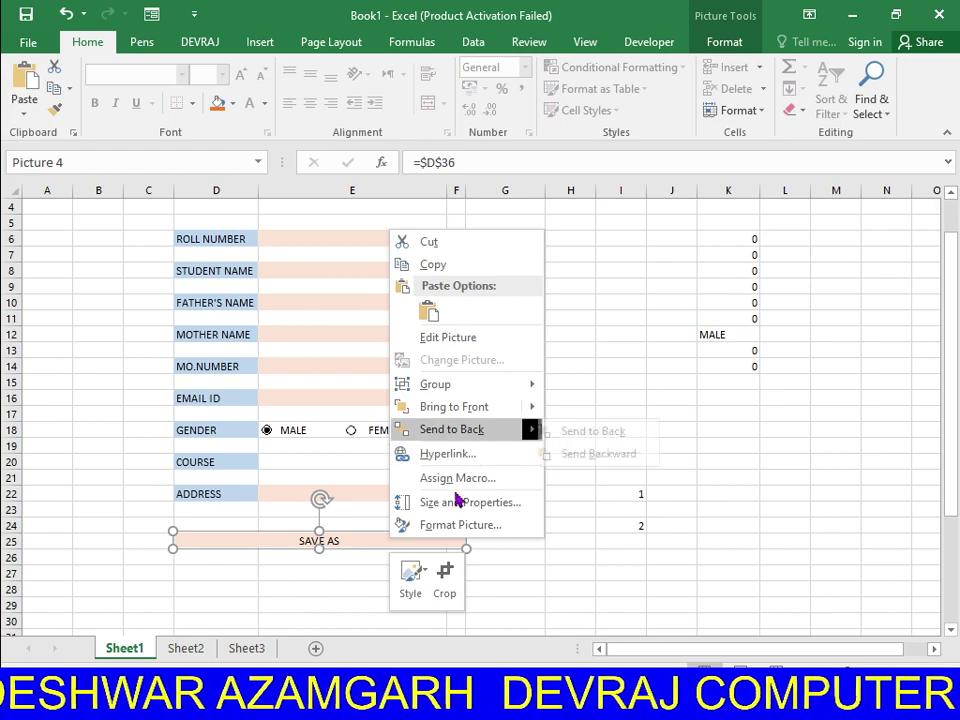
{"action": "left_click", "coordinate": [513, 486]}
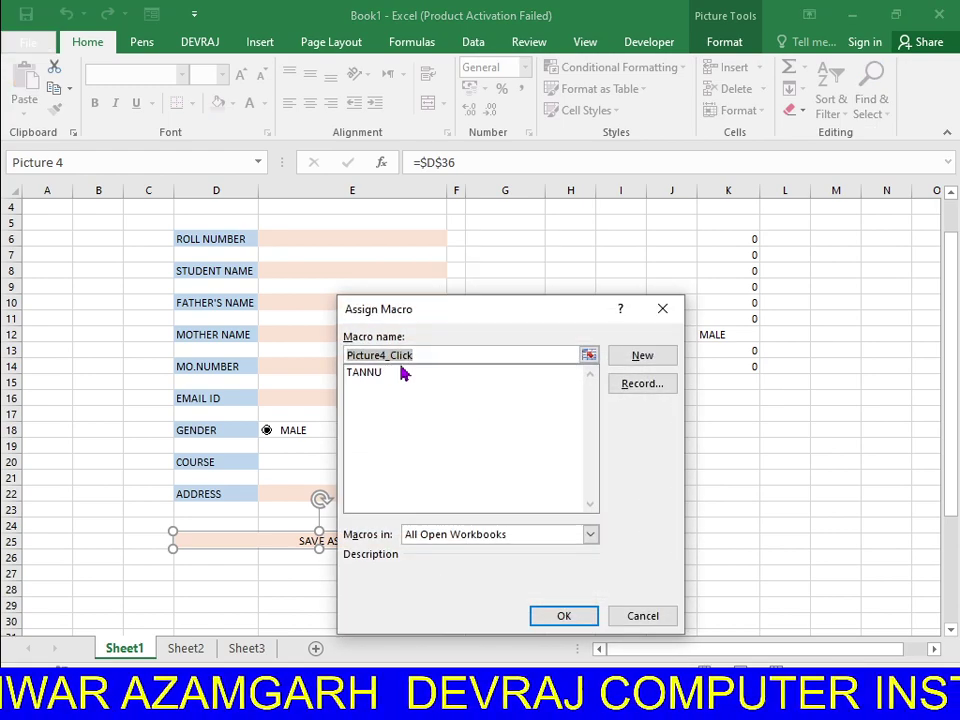
{"action": "left_click", "coordinate": [358, 378]}
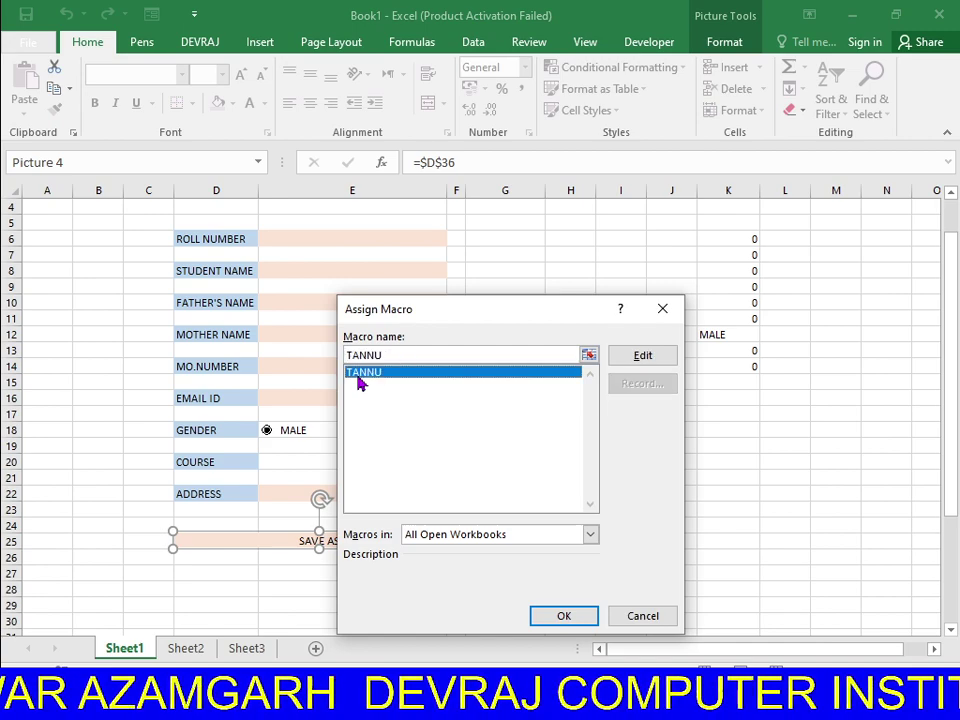
{"action": "left_click", "coordinate": [553, 616]}
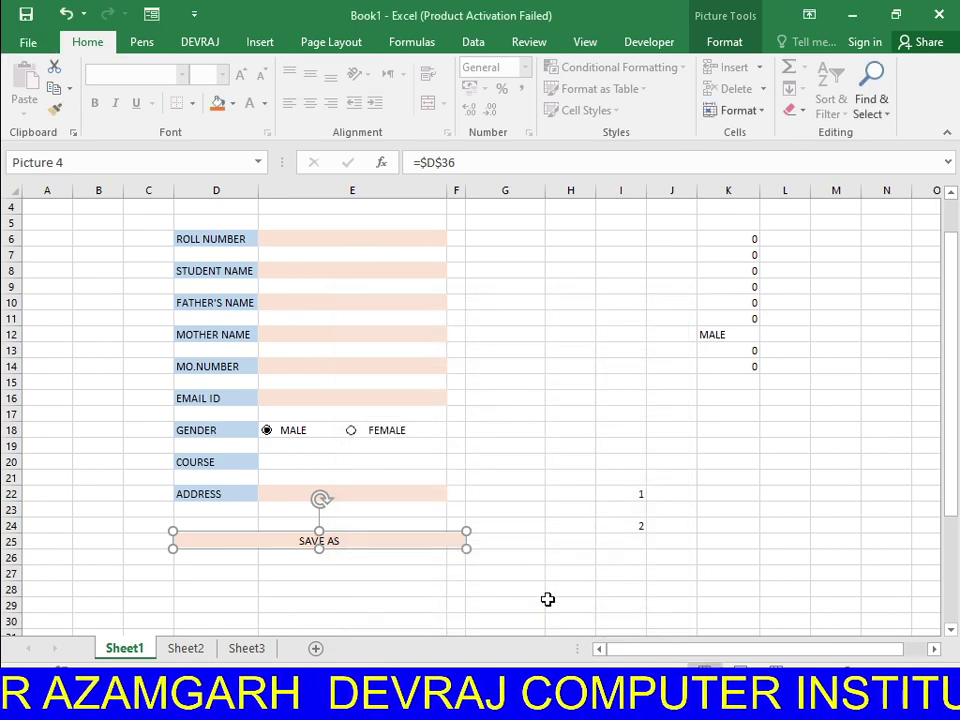
{"action": "left_click", "coordinate": [558, 498]}
{"action": "scroll", "coordinate": [557, 502], "scroll_direction": "up", "scroll_amount": 1}
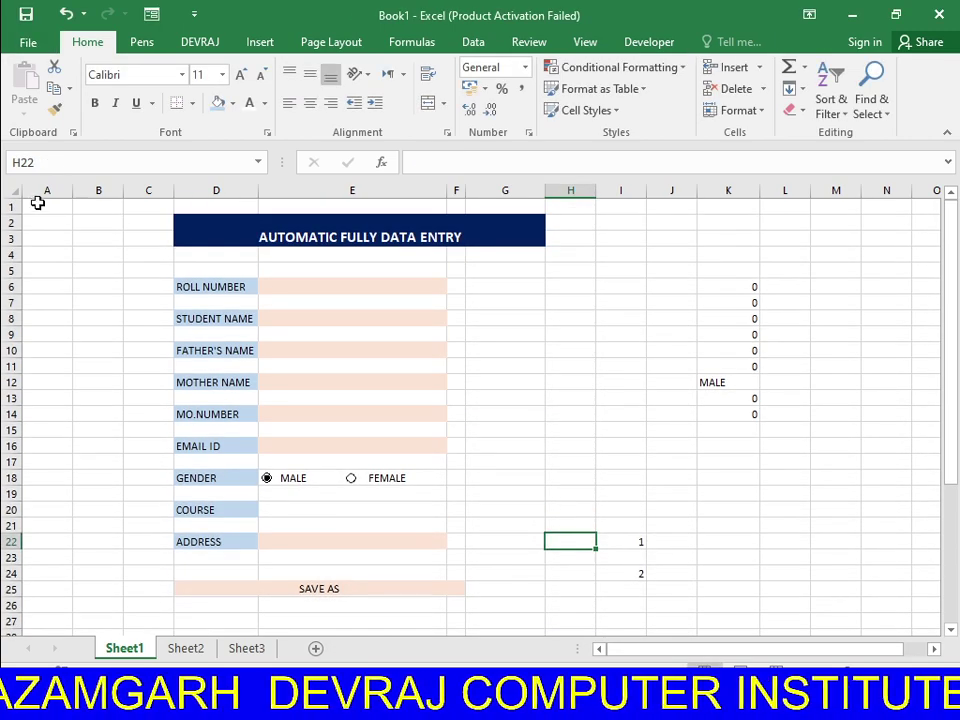
Step: Hide the gridlines on the form sheet
{"action": "left_click", "coordinate": [587, 45]}
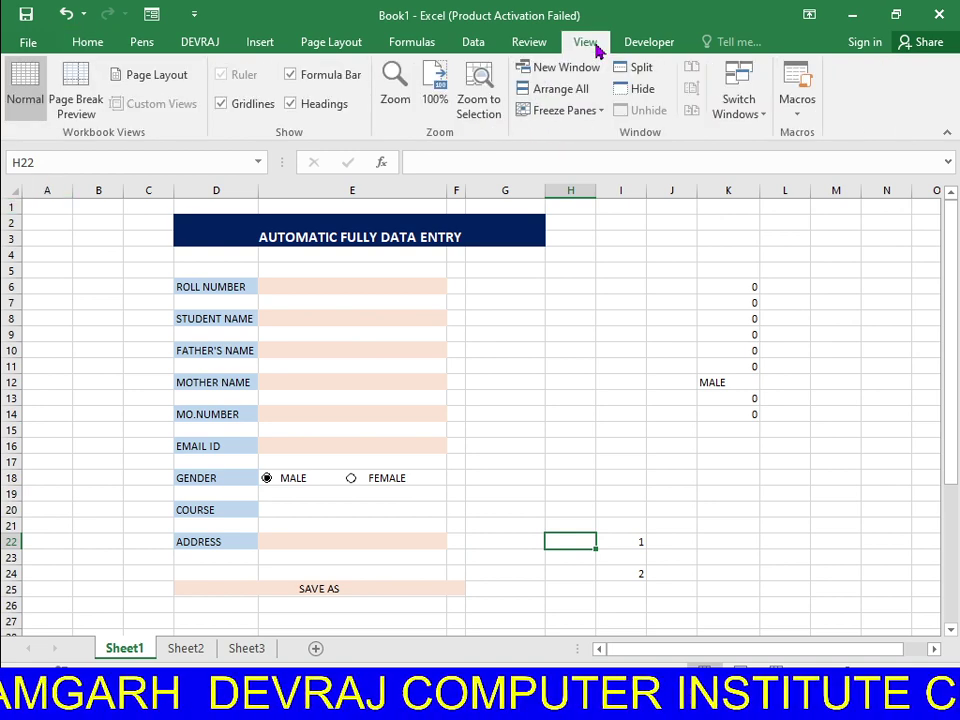
{"action": "left_click", "coordinate": [247, 106]}
{"action": "left_click", "coordinate": [675, 319]}
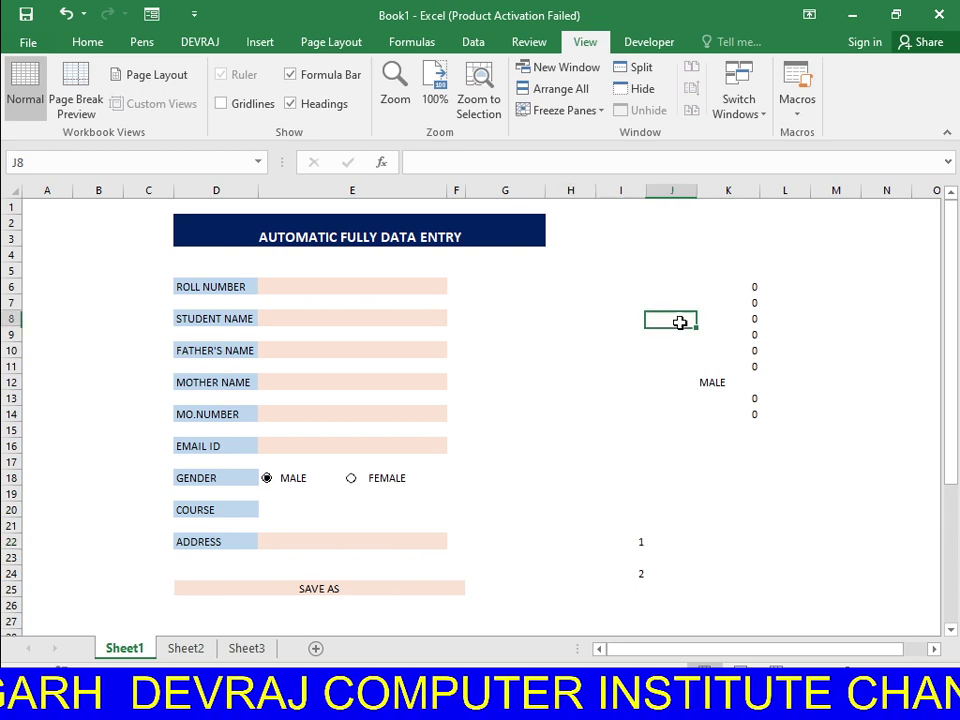
{"action": "left_click", "coordinate": [43, 204]}
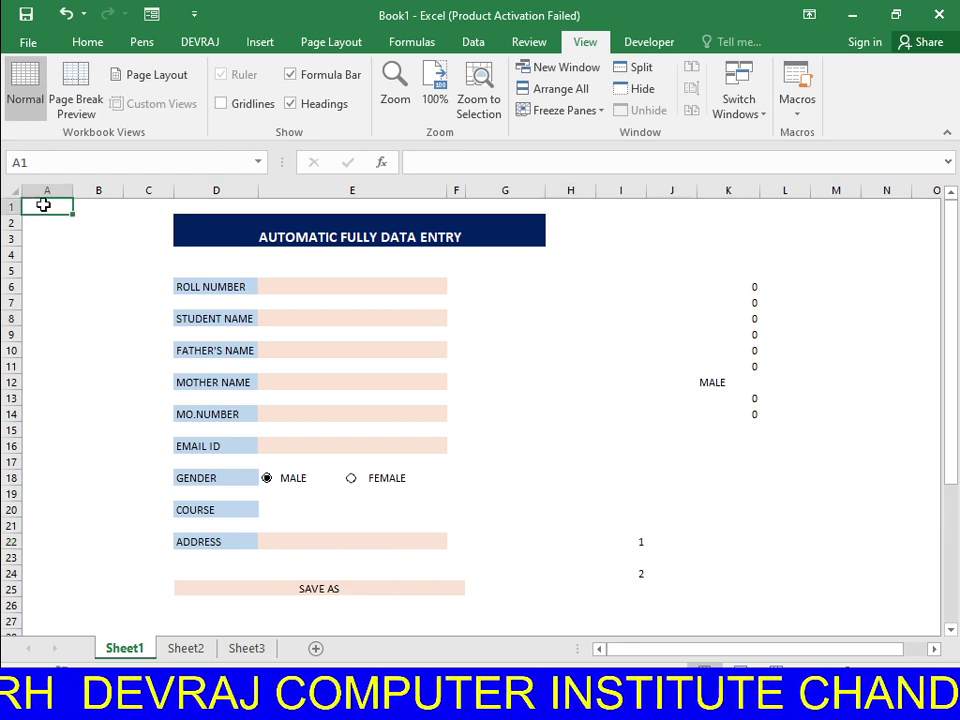
Step: Select the whole sheet and give it a grey fill
{"action": "left_click", "coordinate": [15, 190]}
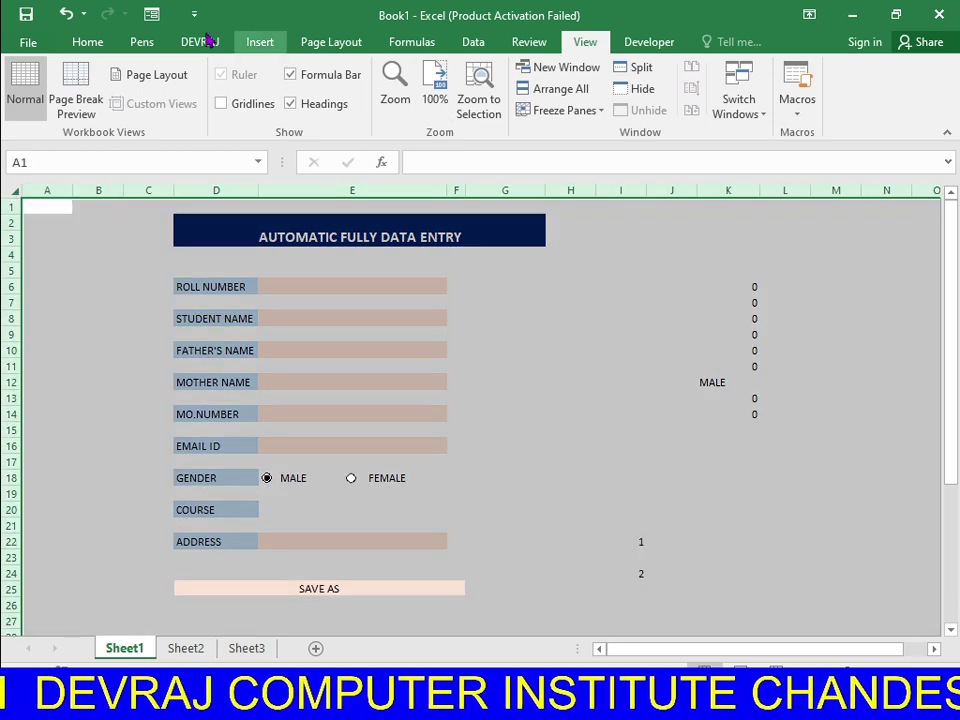
{"action": "left_click", "coordinate": [88, 45]}
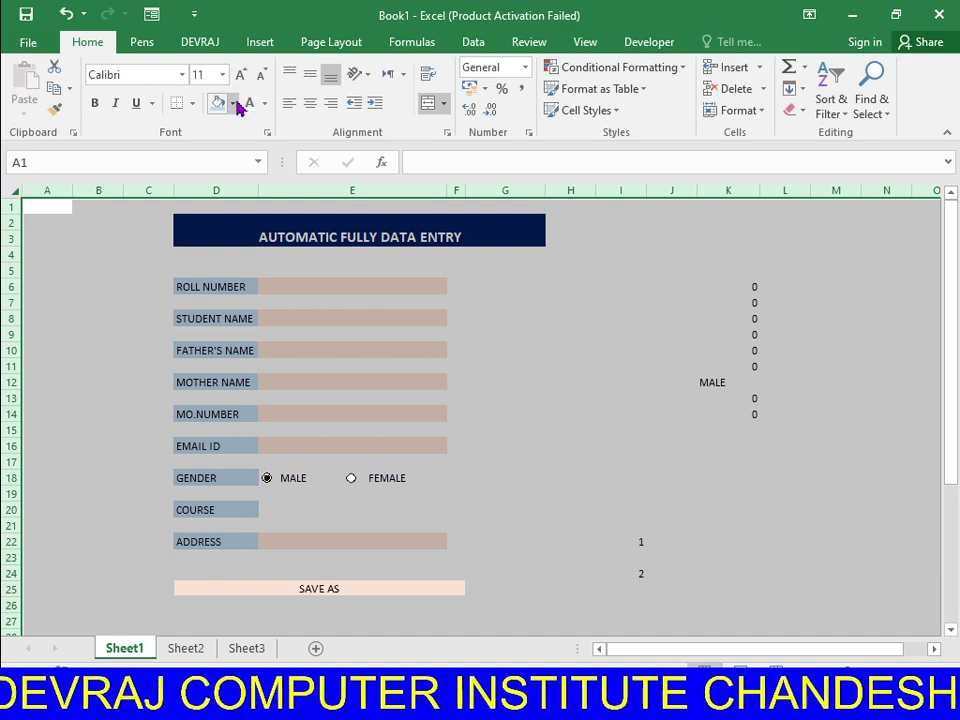
{"action": "left_click", "coordinate": [234, 104]}
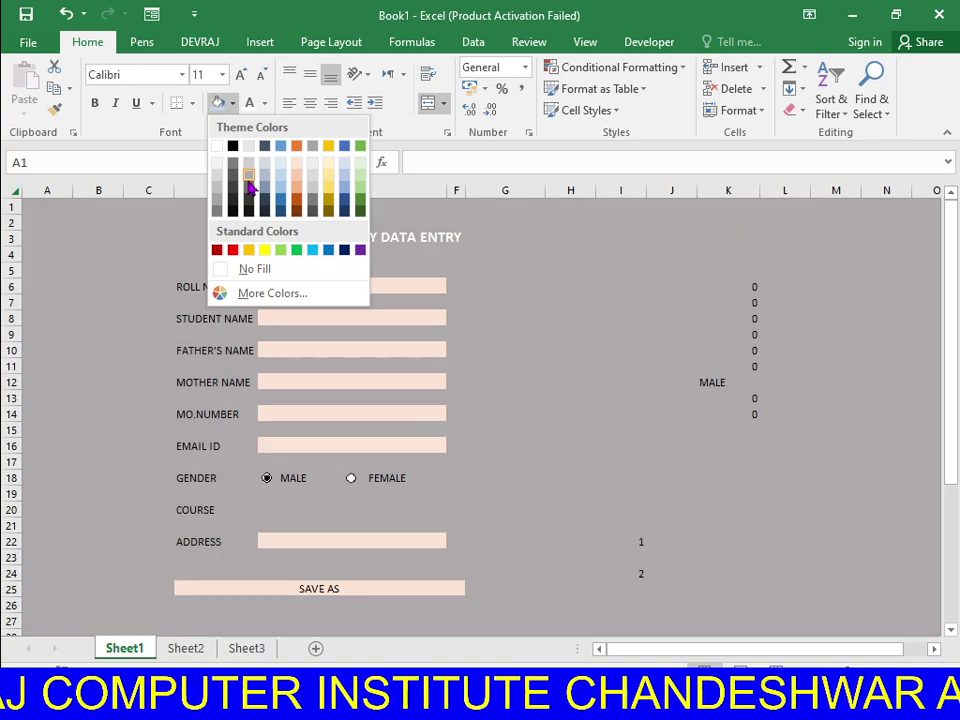
{"action": "left_click", "coordinate": [250, 185]}
{"action": "left_click", "coordinate": [499, 246]}
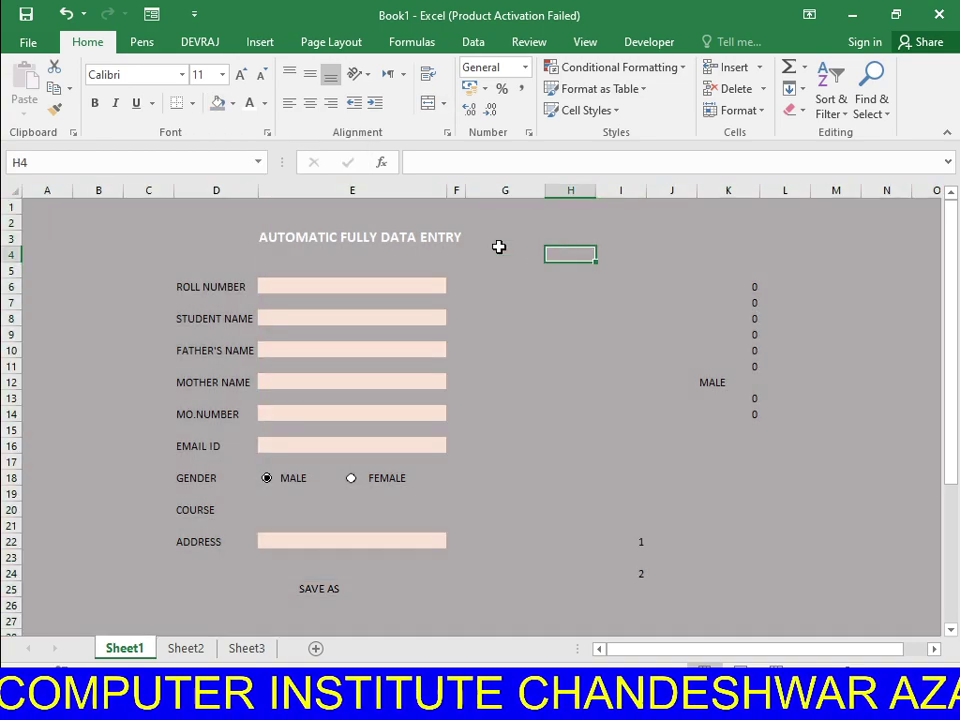
Step: Fill the merged AUTOMATIC FULLY DATA ENTRY title cell dark navy
{"action": "left_click", "coordinate": [390, 227]}
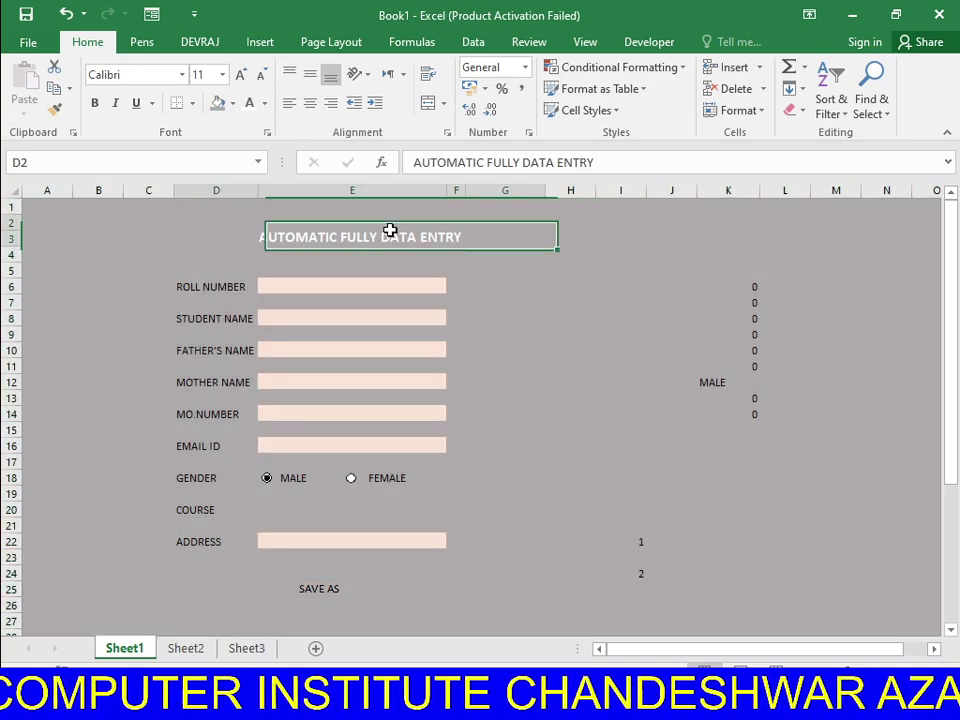
{"action": "left_click", "coordinate": [232, 103]}
{"action": "left_click", "coordinate": [341, 254]}
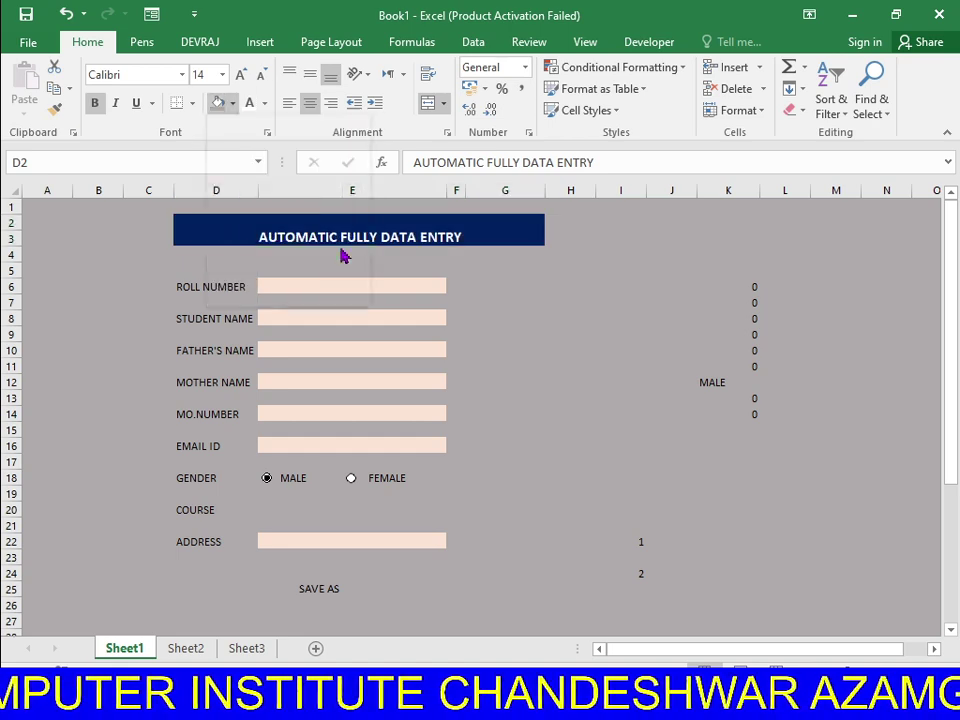
{"action": "left_click", "coordinate": [650, 292]}
{"action": "left_click", "coordinate": [566, 271]}
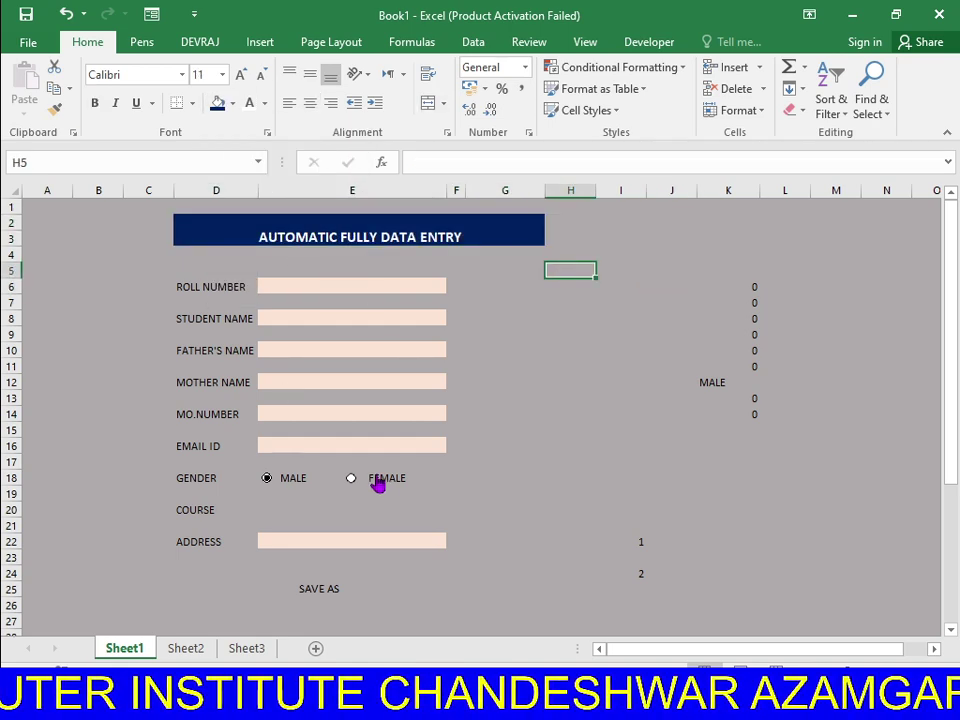
Step: On the Sheet1 form, enter the second student's roll number, name and father's name
{"action": "left_click", "coordinate": [190, 651]}
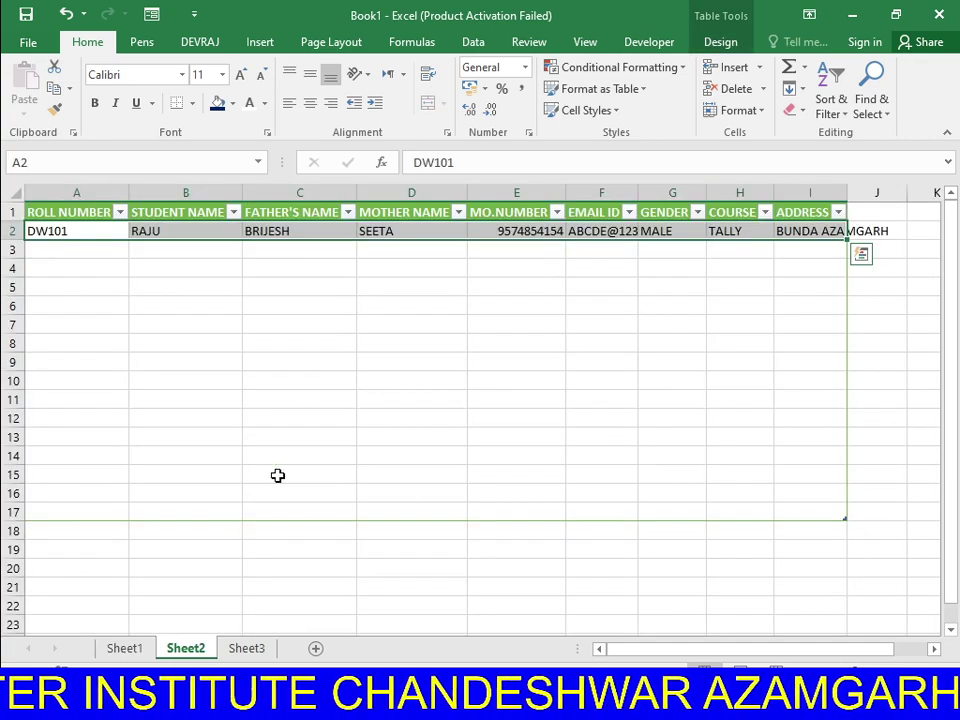
{"action": "left_click", "coordinate": [132, 649]}
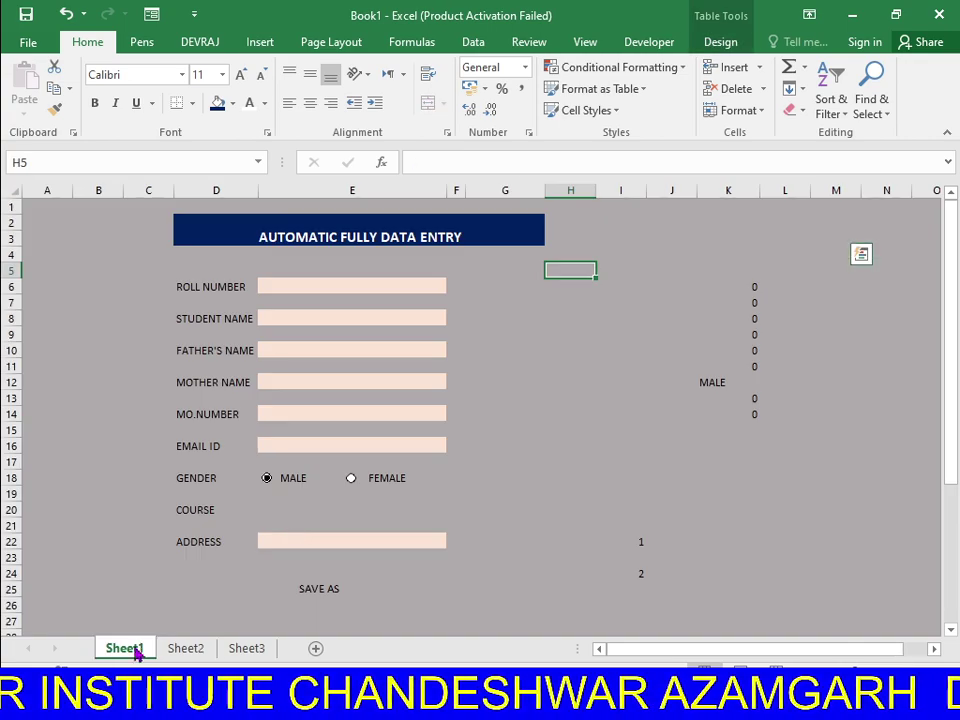
{"action": "left_click", "coordinate": [299, 284]}
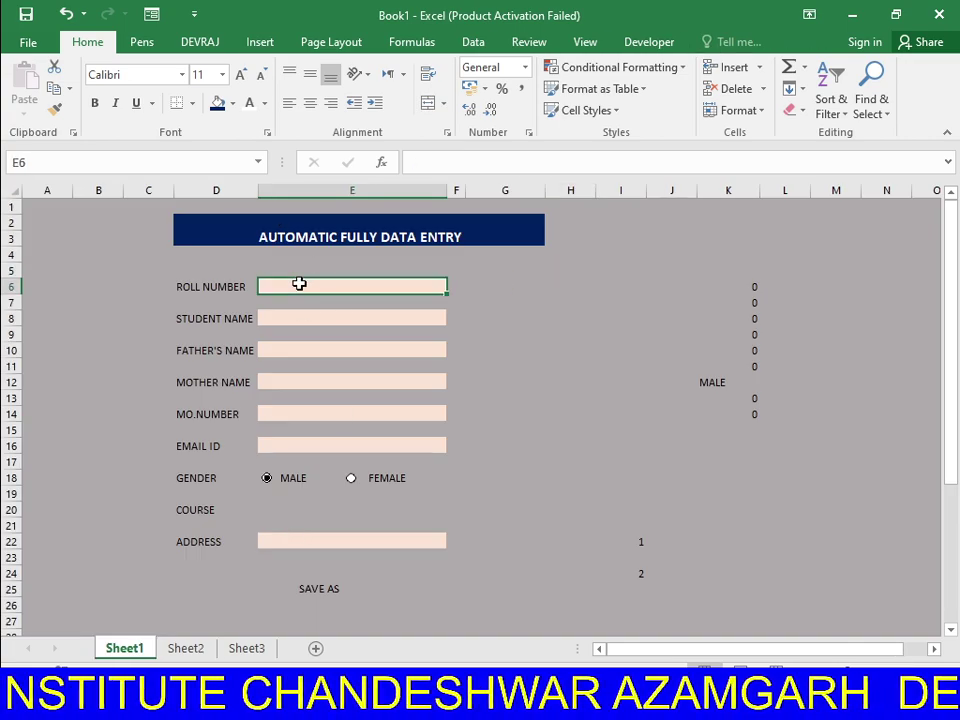
{"action": "type", "text": "DW102"}
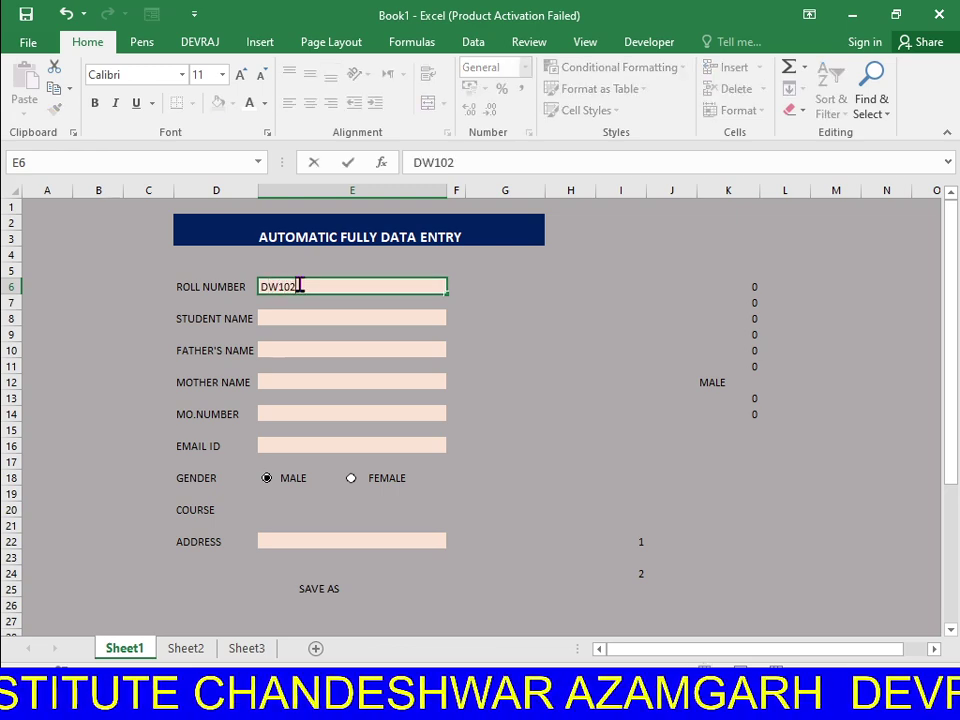
{"action": "left_click", "coordinate": [285, 320]}
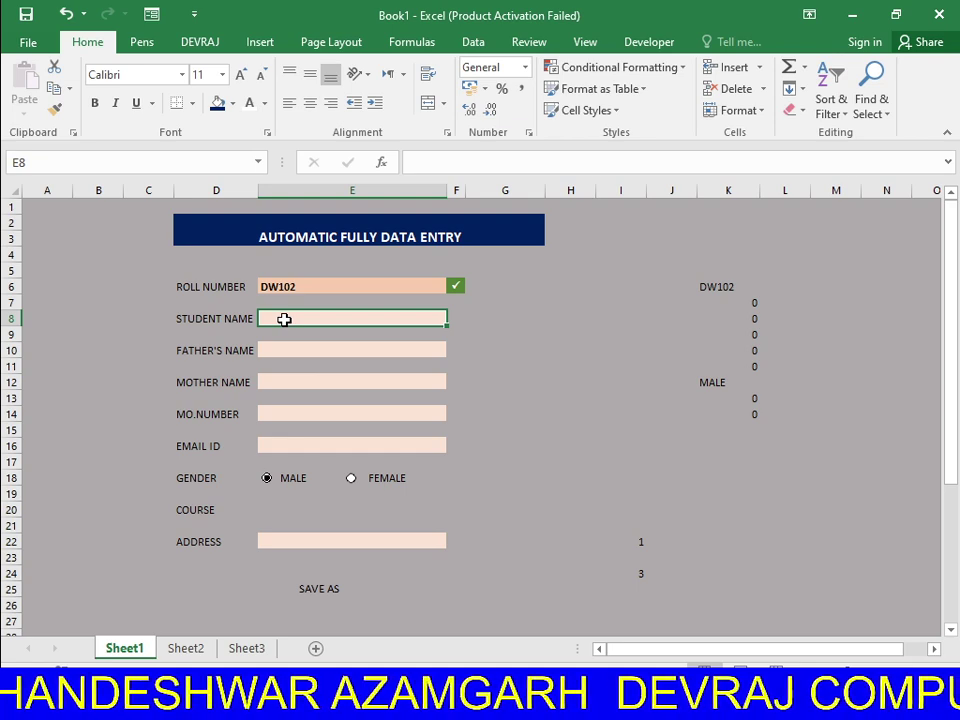
{"action": "type", "text": "MOH"}
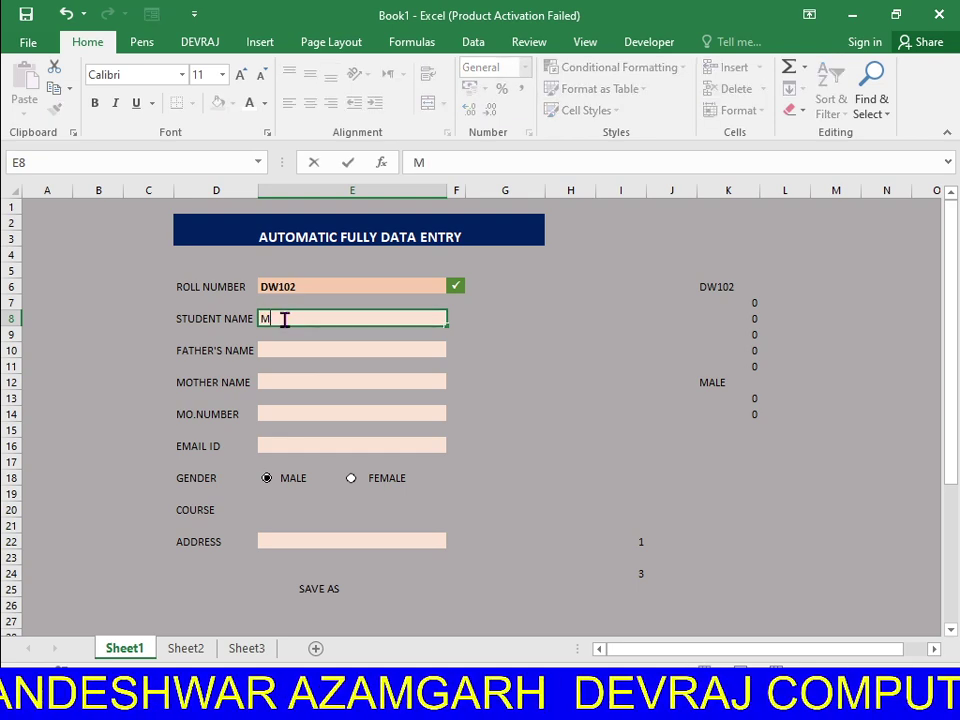
{"action": "type", "text": "AN"}
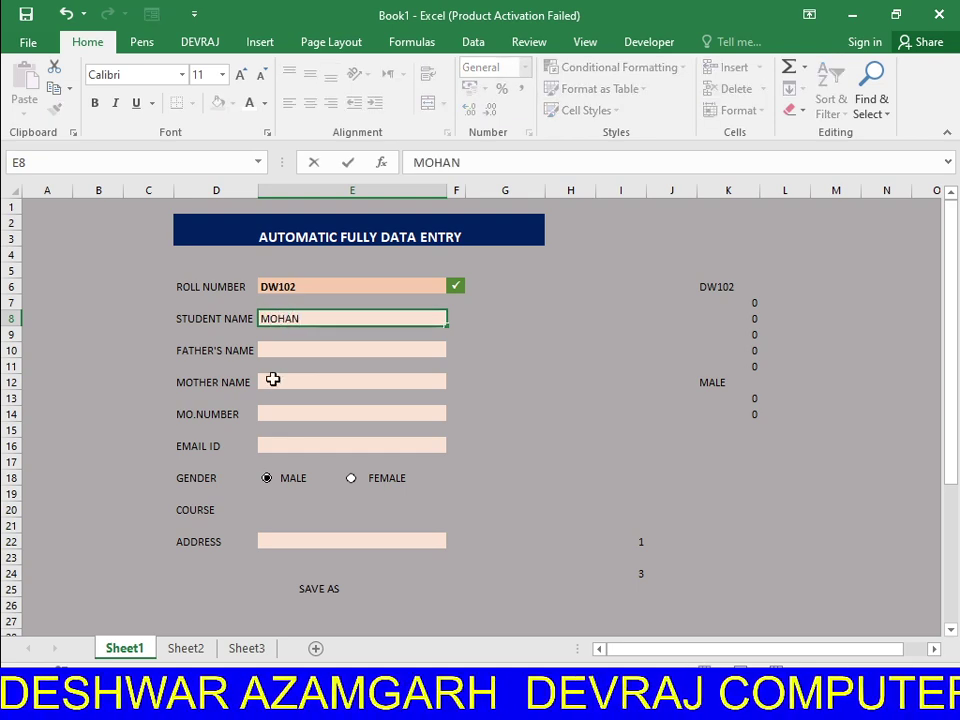
{"action": "left_click", "coordinate": [291, 356]}
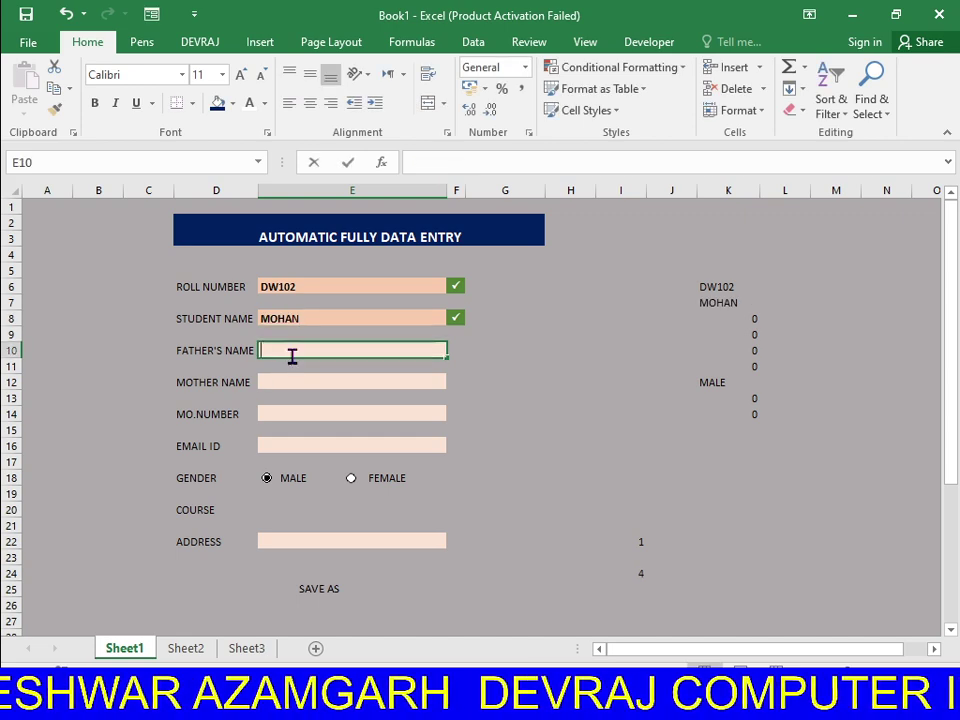
{"action": "type", "text": "SHOHAN"}
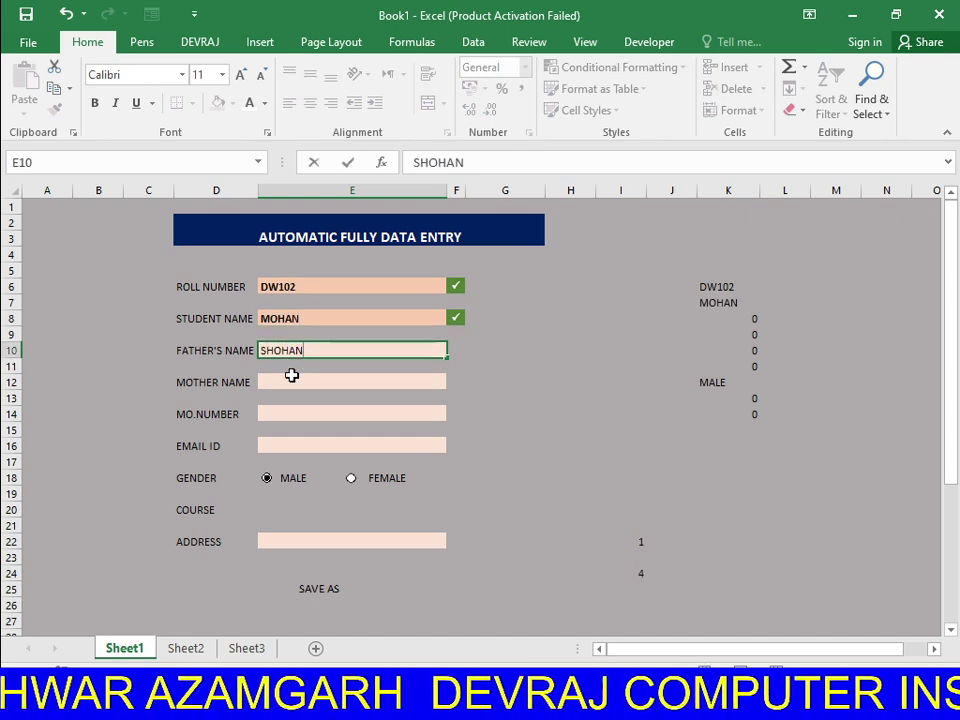
Step: Enter the second student's mother's name, mobile number and e-mail ID
{"action": "left_click", "coordinate": [297, 385]}
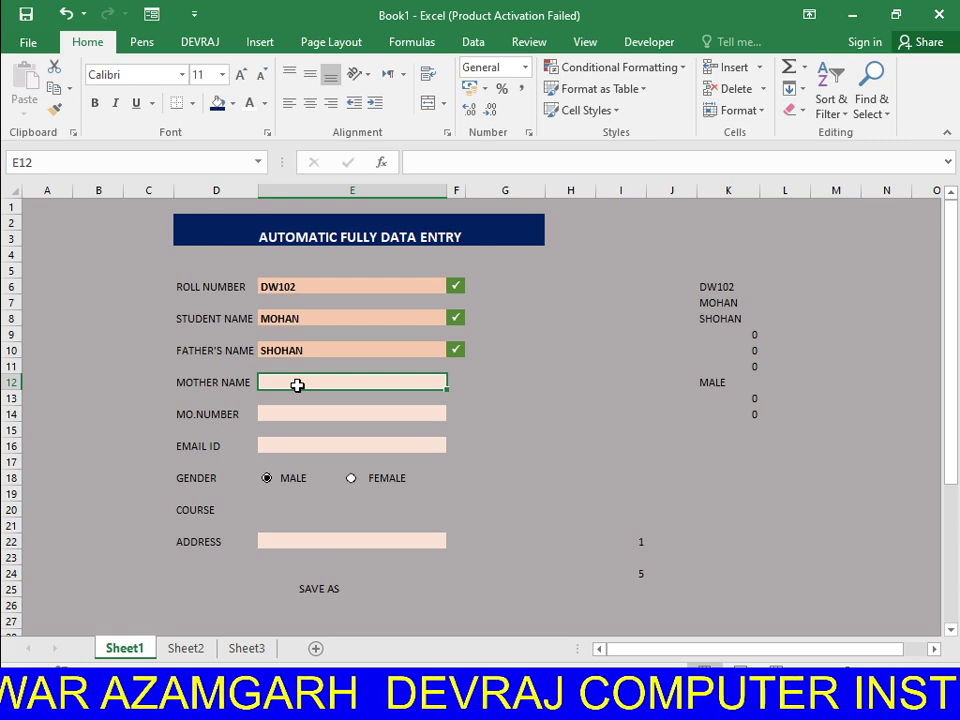
{"action": "type", "text": "GEETA"}
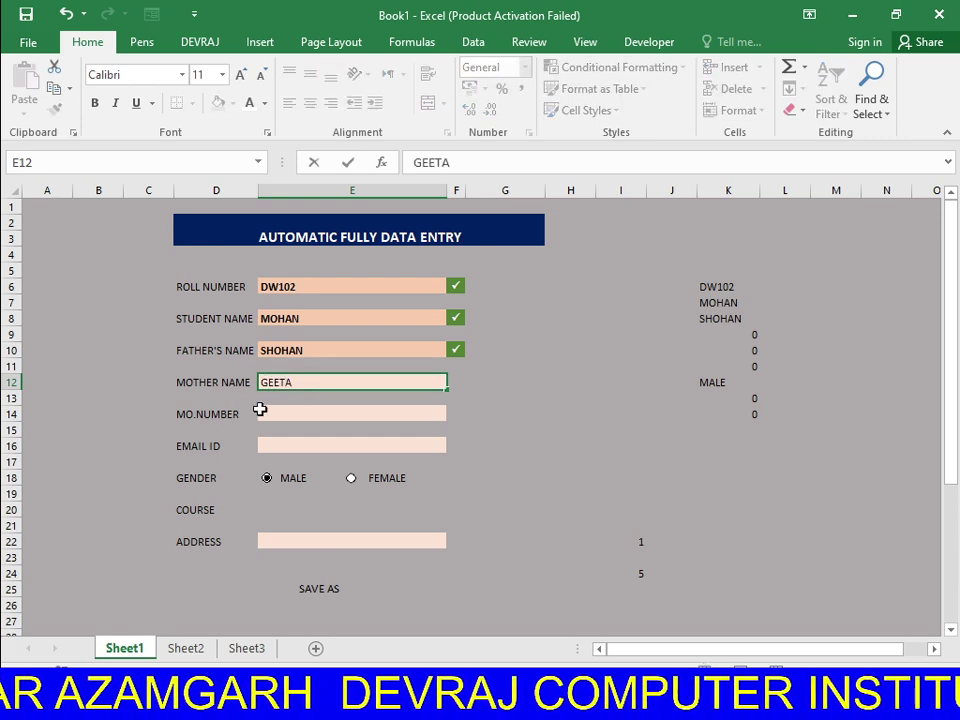
{"action": "left_click", "coordinate": [274, 410]}
{"action": "type", "text": "5642"}
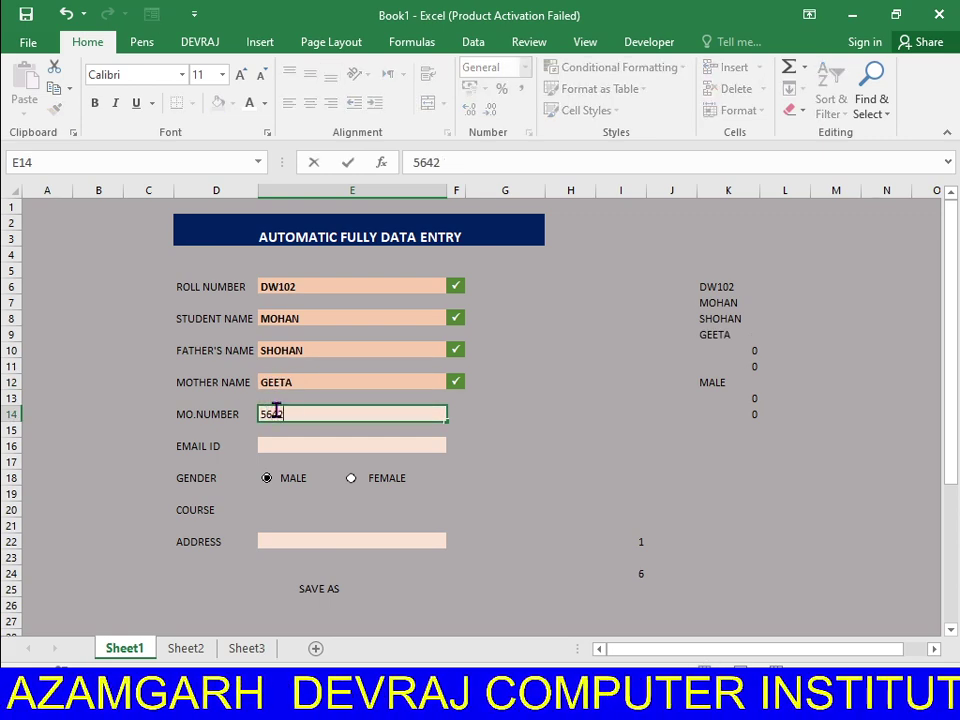
{"action": "type", "text": "1245"}
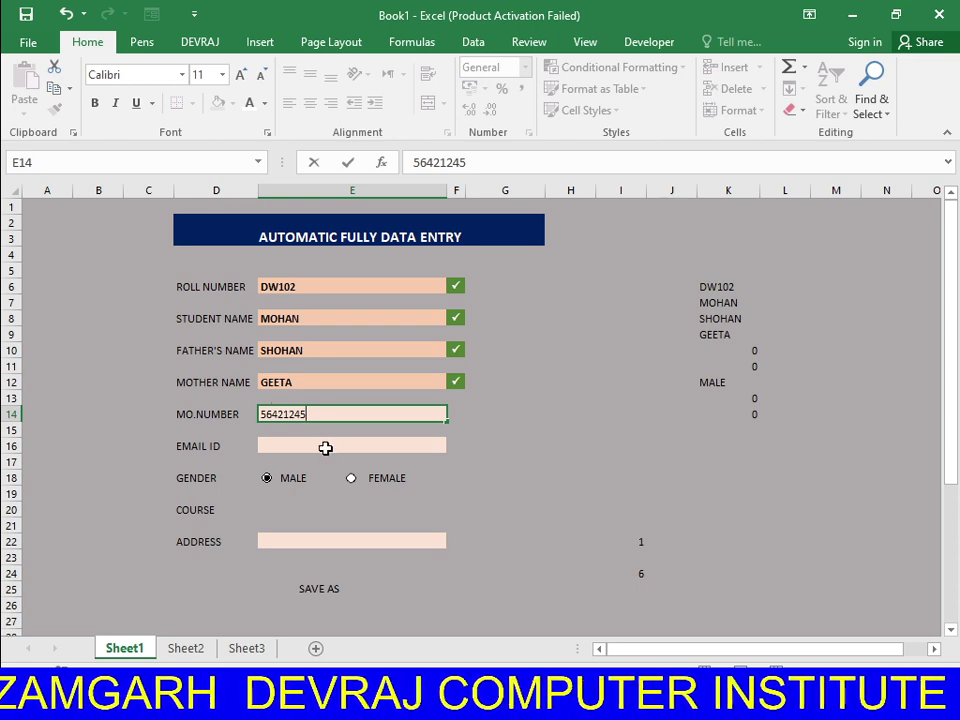
{"action": "left_click", "coordinate": [326, 447]}
{"action": "type", "text": "XY"}
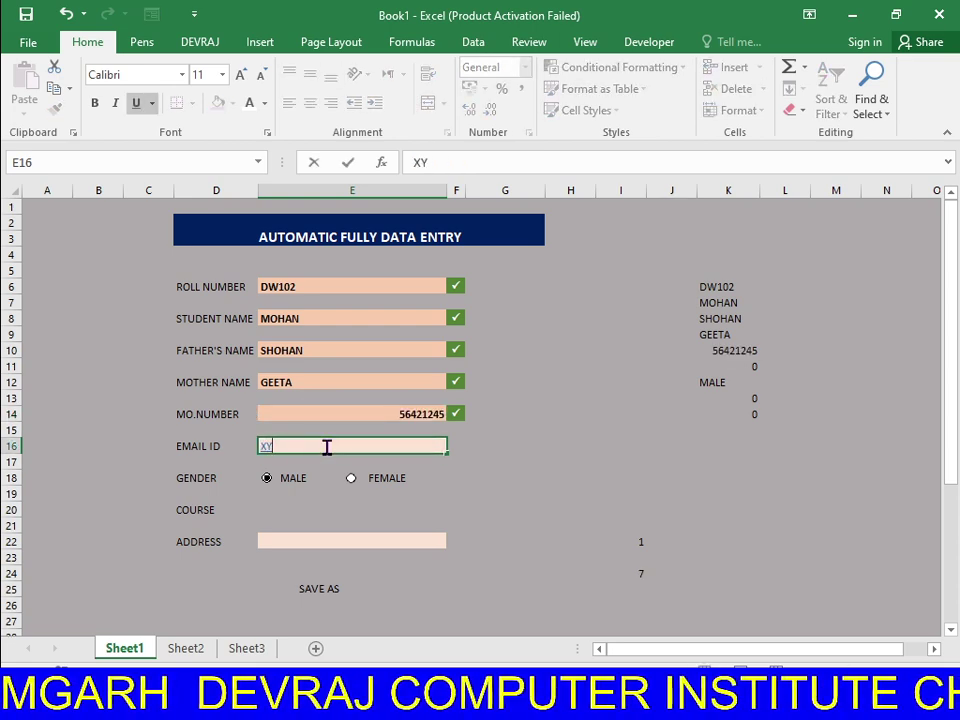
{"action": "type", "text": "Z@12"}
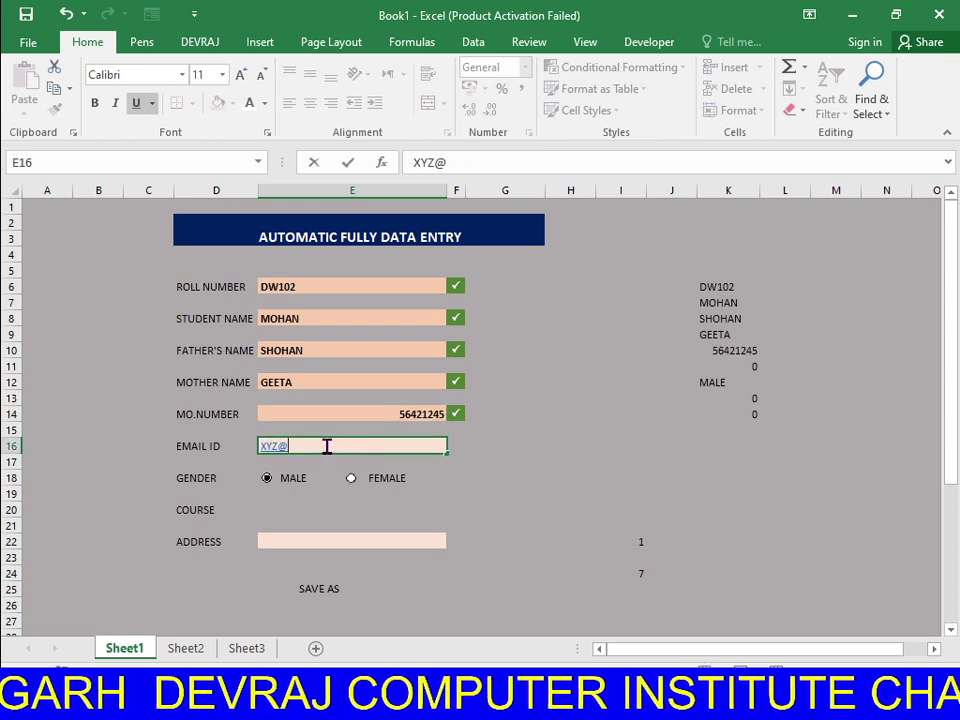
{"action": "type", "text": "345"}
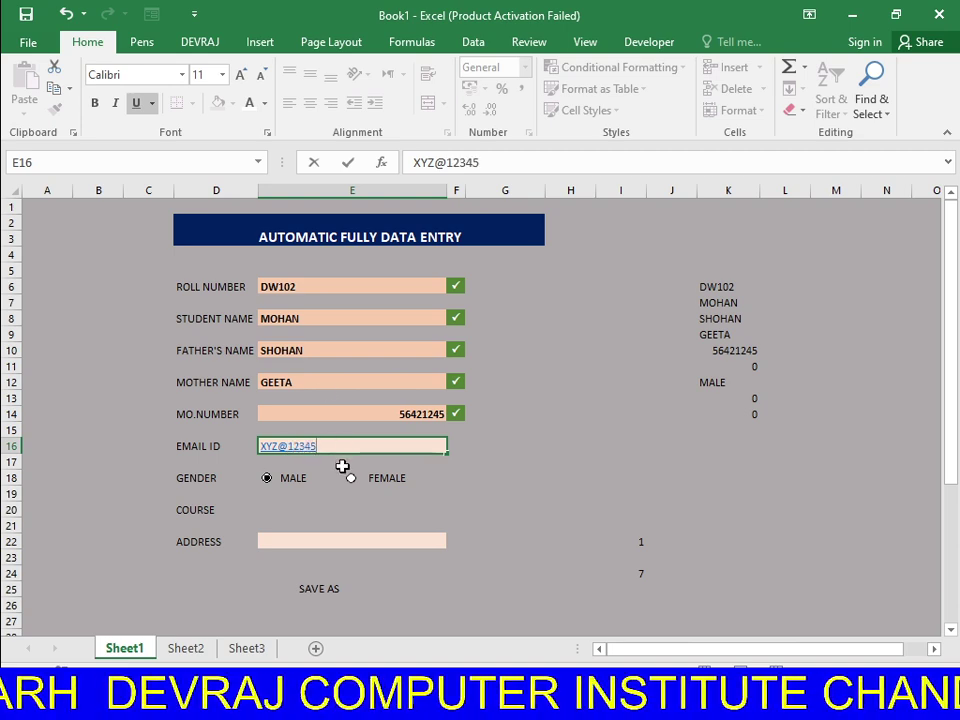
Step: Set gender to MALE, choose ADCA from the course dropdown, and enter the address
{"action": "left_click", "coordinate": [352, 479]}
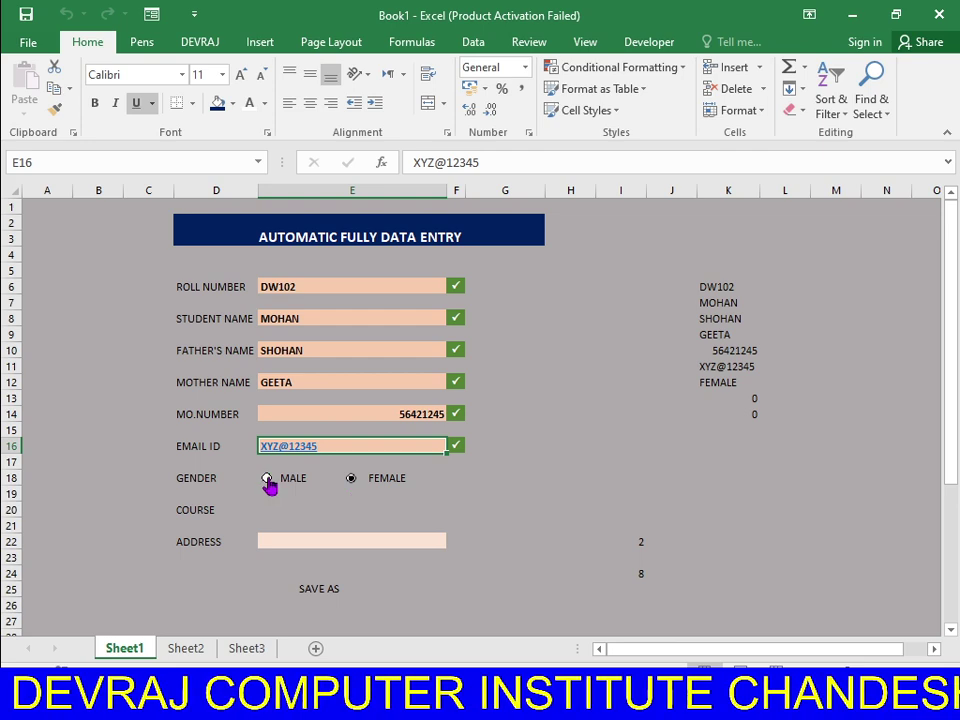
{"action": "left_click", "coordinate": [267, 479]}
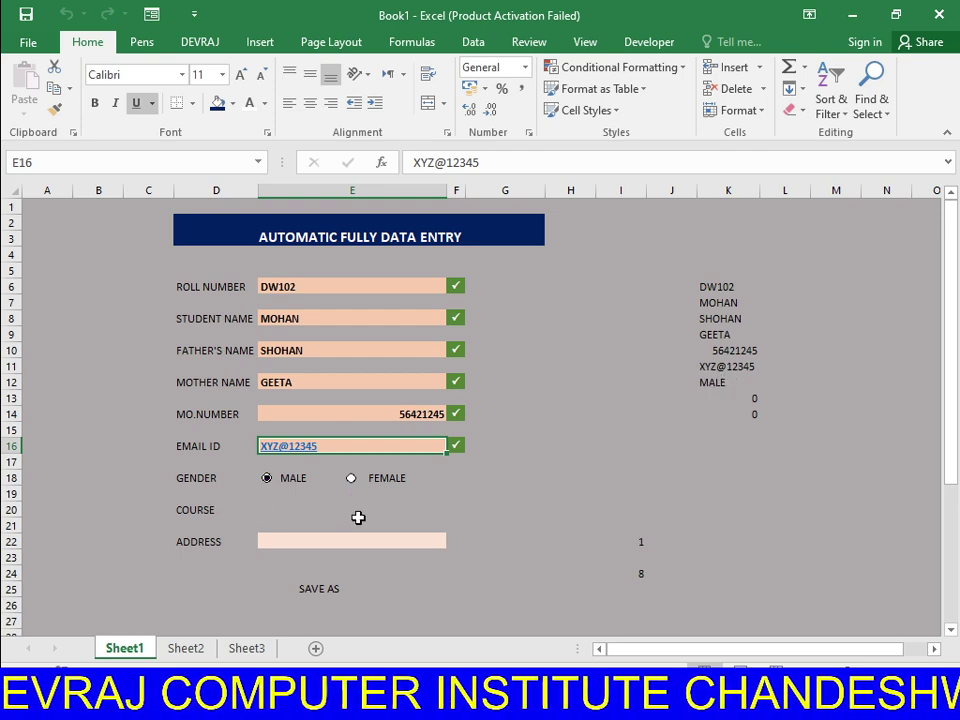
{"action": "left_click", "coordinate": [404, 515]}
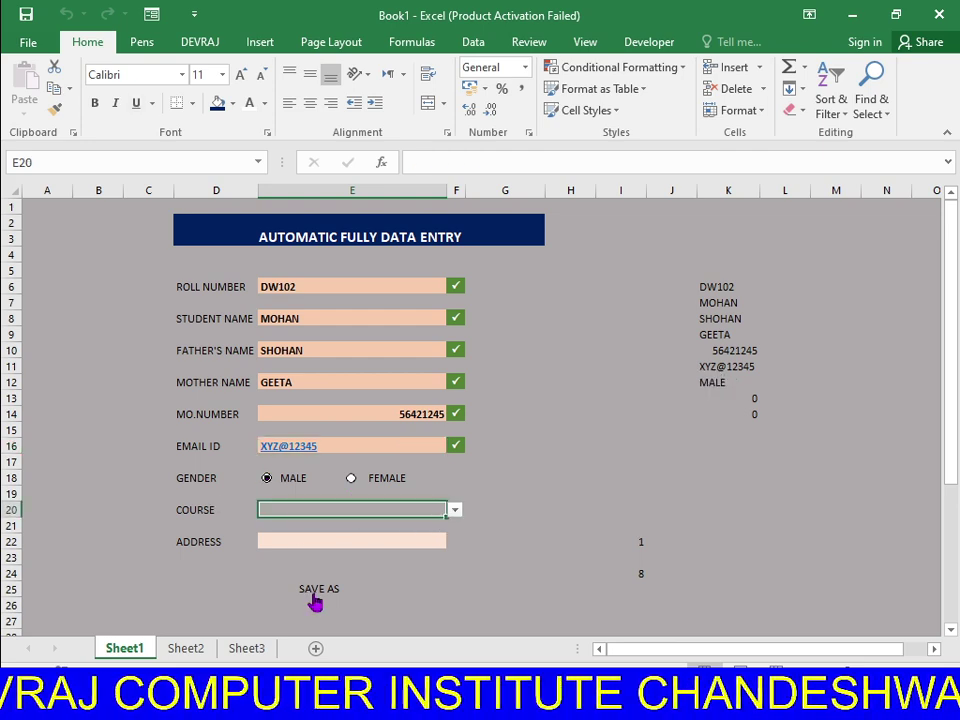
{"action": "left_click", "coordinate": [455, 510]}
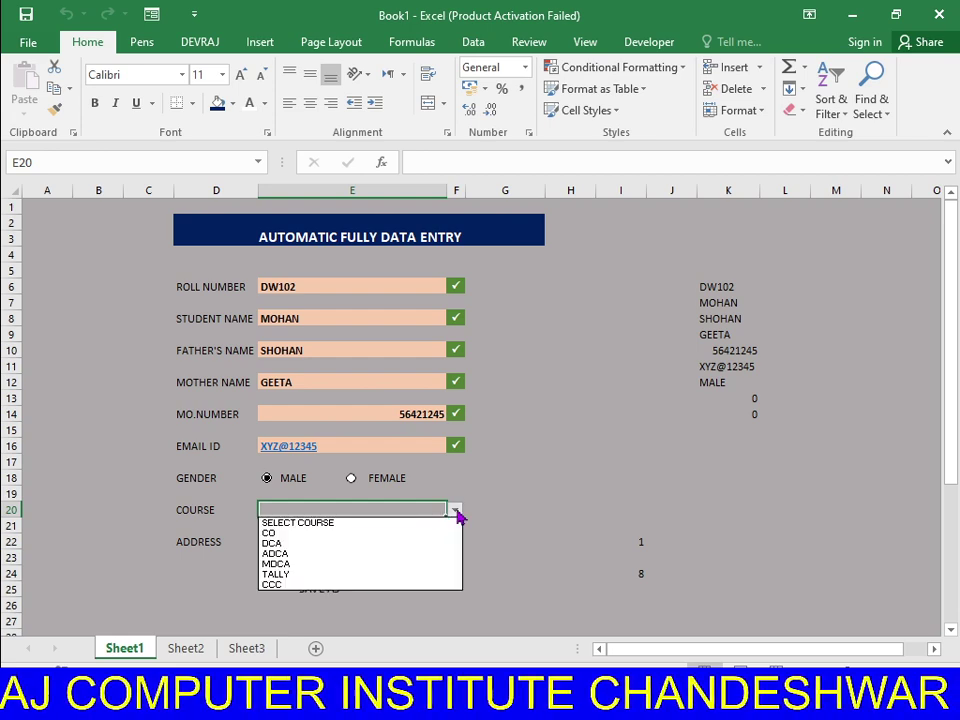
{"action": "left_click", "coordinate": [328, 553]}
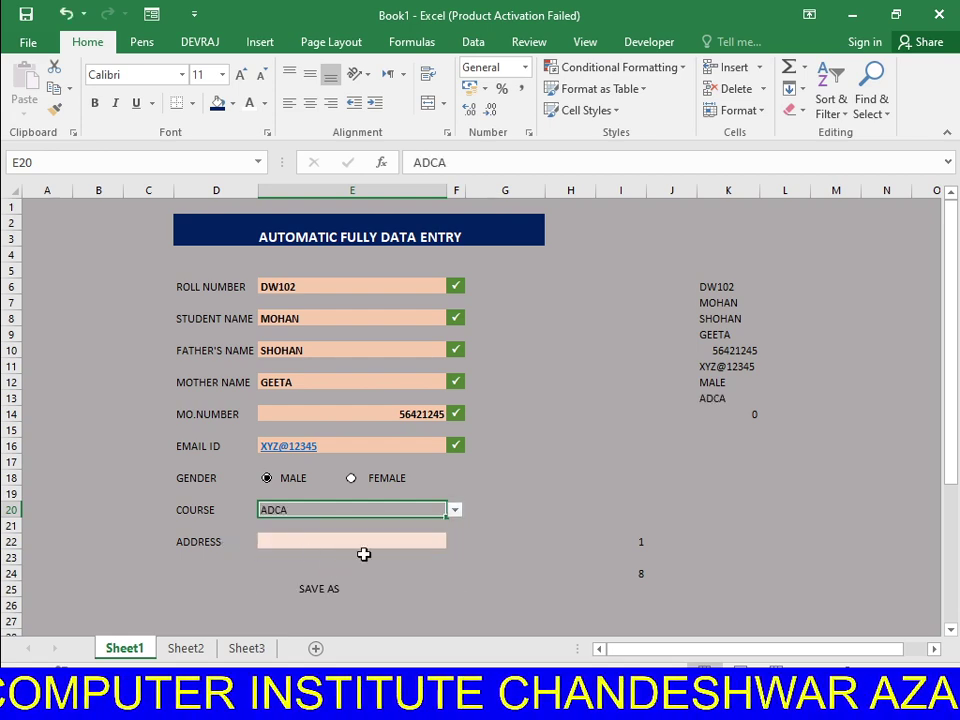
{"action": "left_click", "coordinate": [364, 552]}
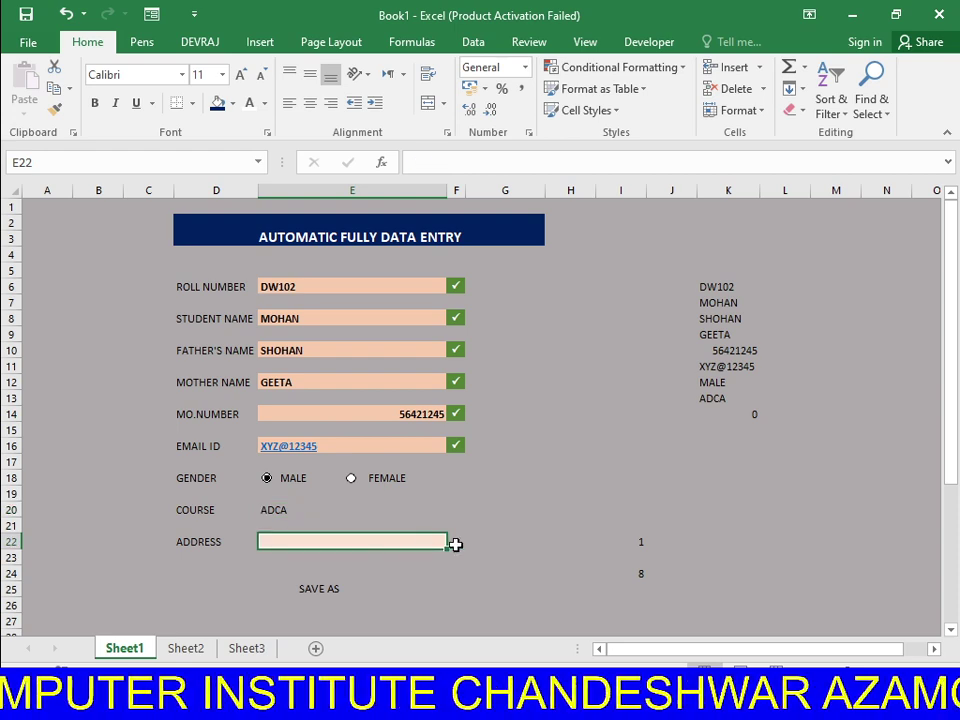
{"action": "type", "text": "AZAM"}
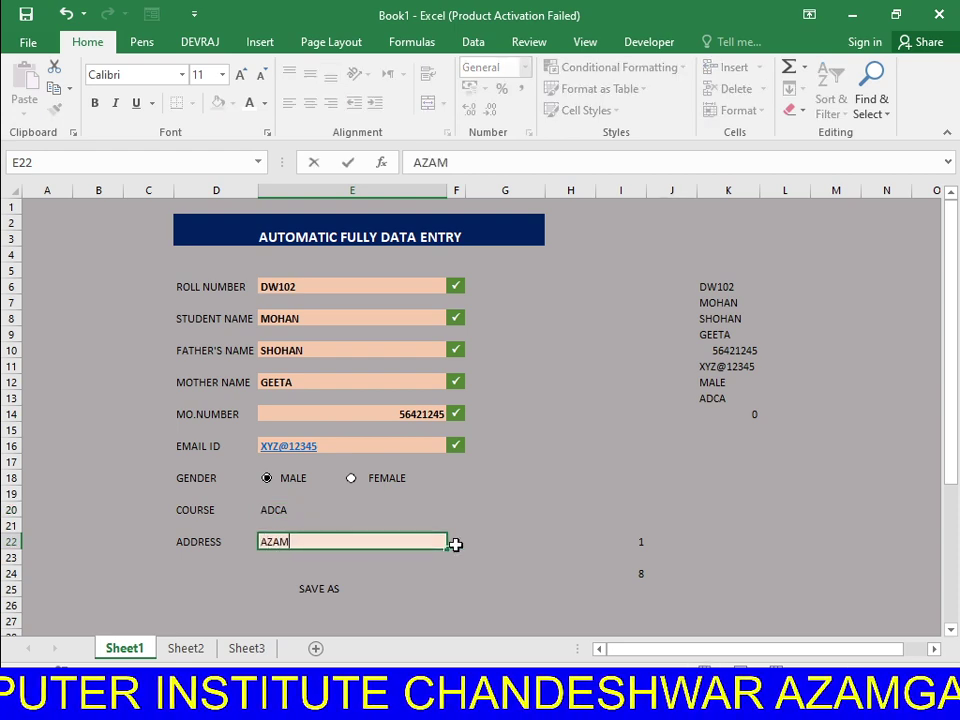
{"action": "type", "text": "GARH"}
{"action": "left_click", "coordinate": [482, 477]}
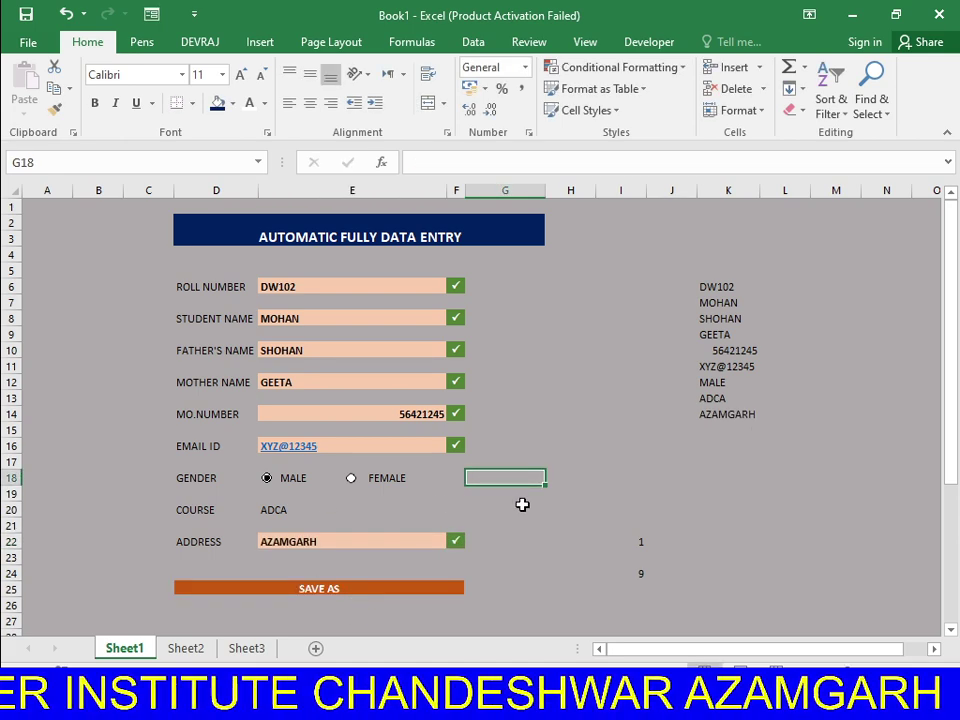
Step: Save the second student's record with SAVE AS, review it on Sheet2, then return to Sheet1
{"action": "left_click", "coordinate": [337, 594]}
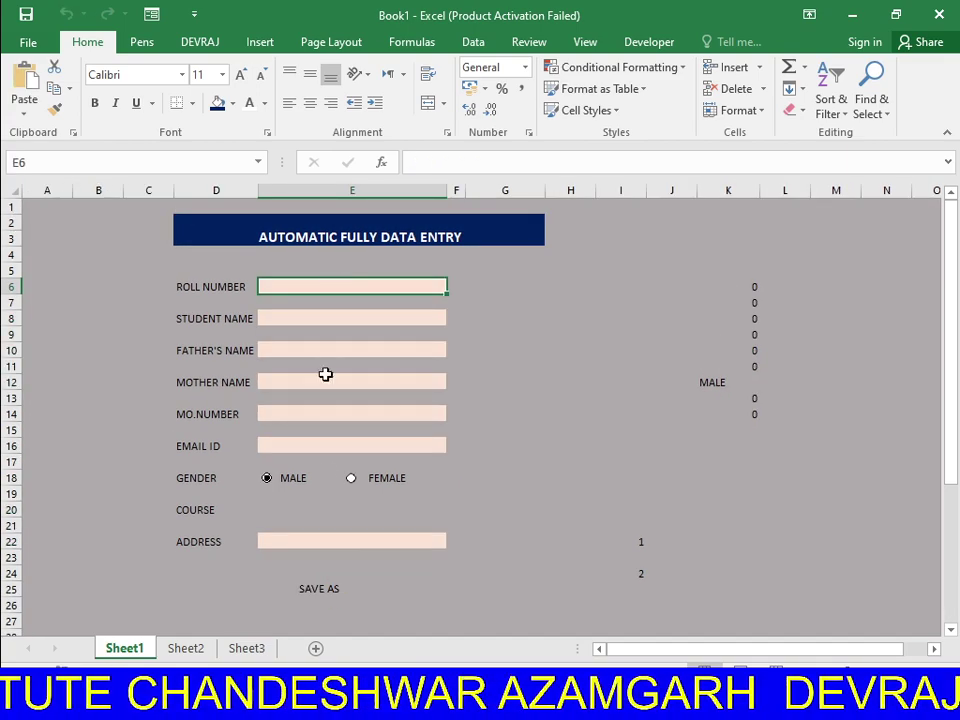
{"action": "left_click", "coordinate": [199, 652]}
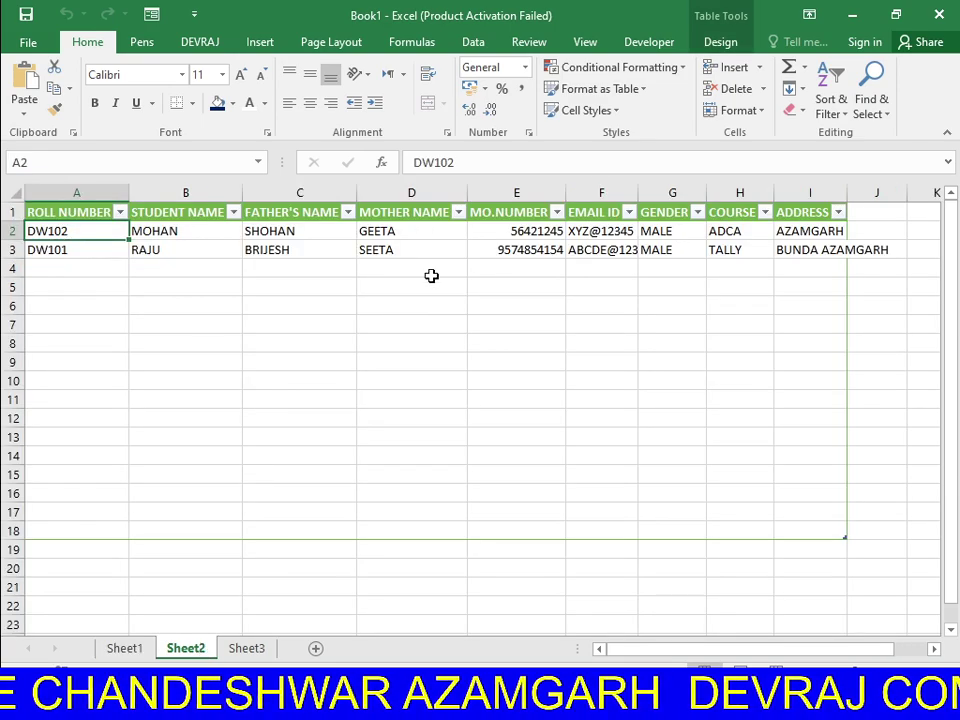
{"action": "left_click", "coordinate": [193, 338]}
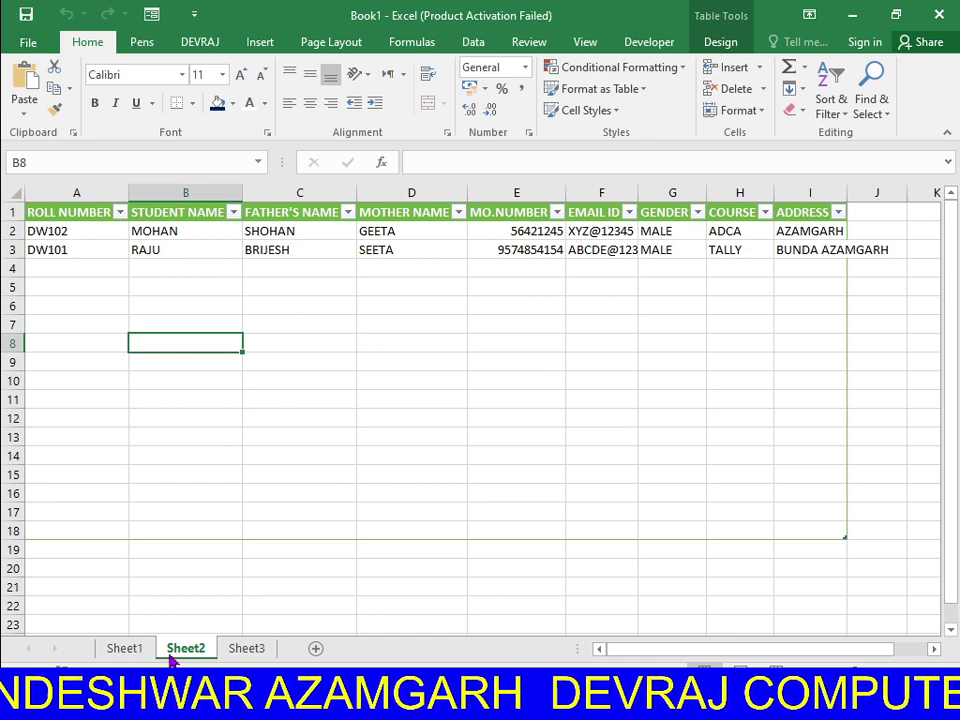
{"action": "left_click", "coordinate": [130, 650]}
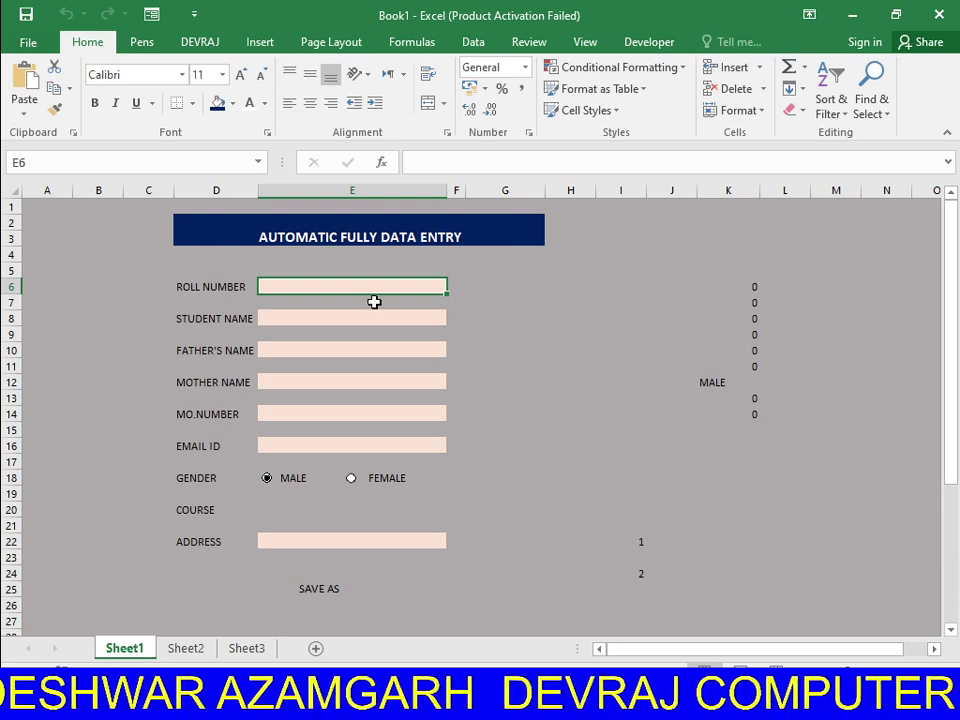
Step: Enter the third student's roll number, name, father's name and corrected mother's name
{"action": "type", "text": "DW103"}
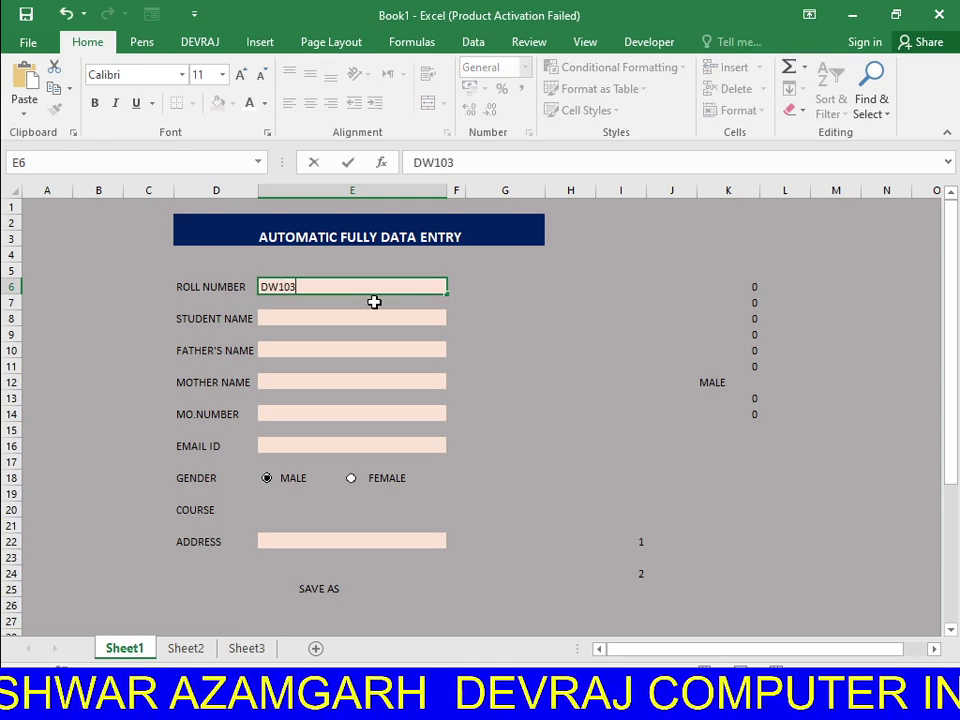
{"action": "left_click", "coordinate": [349, 317]}
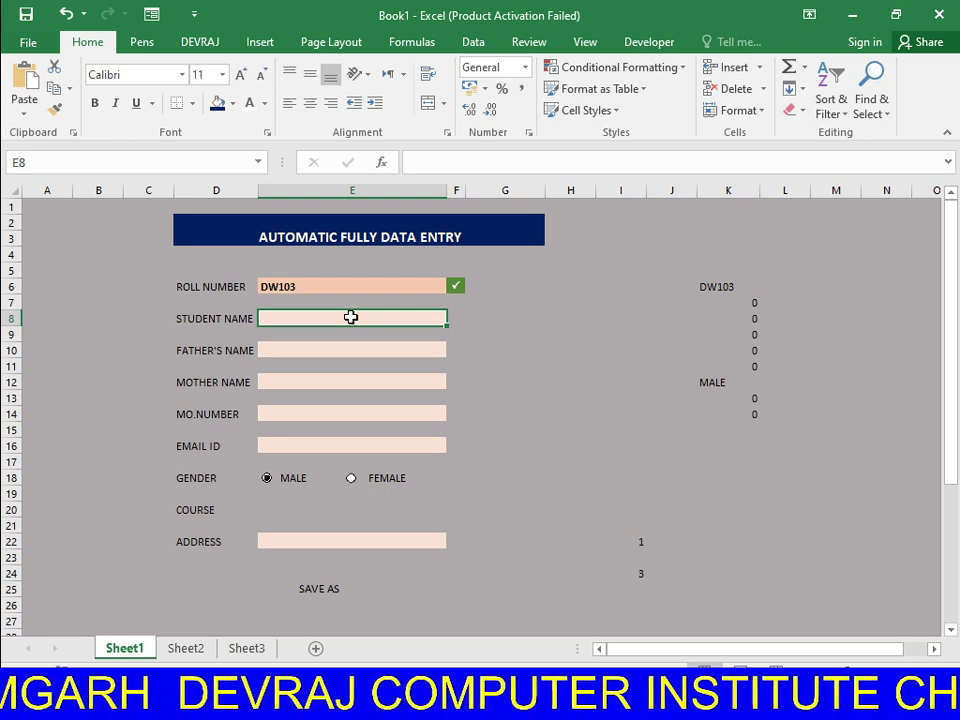
{"action": "type", "text": "SUNITA"}
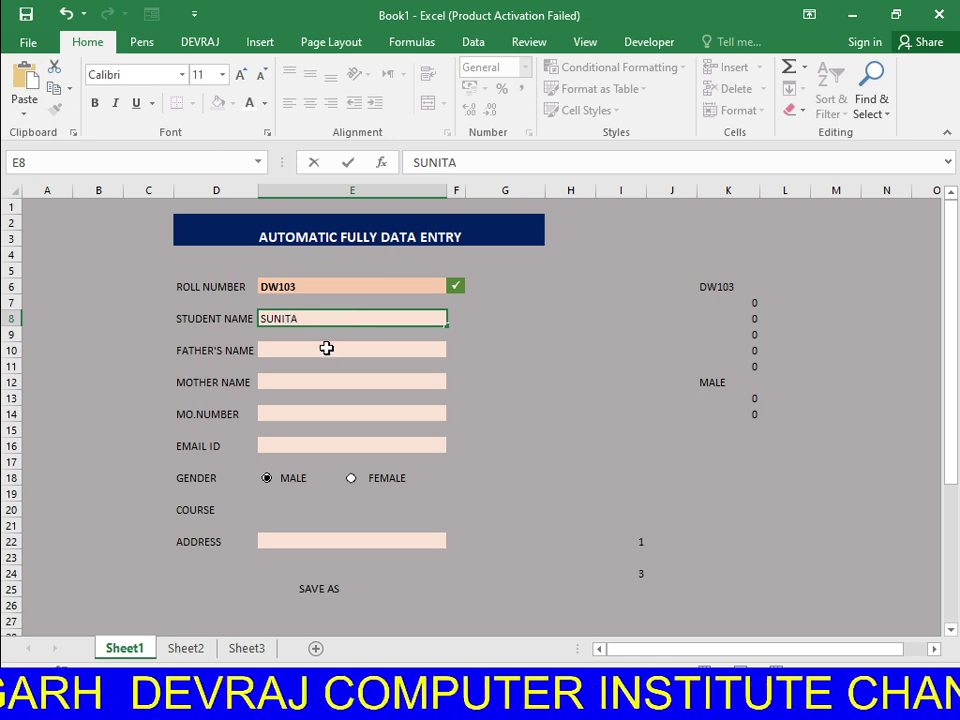
{"action": "left_click", "coordinate": [326, 348]}
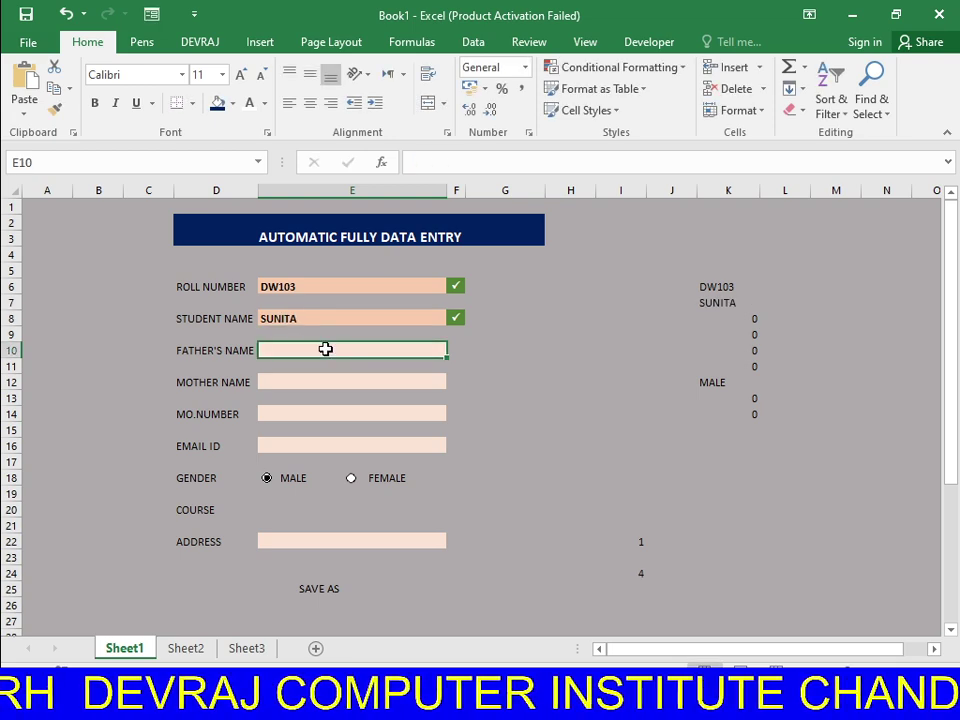
{"action": "type", "text": "HARI"}
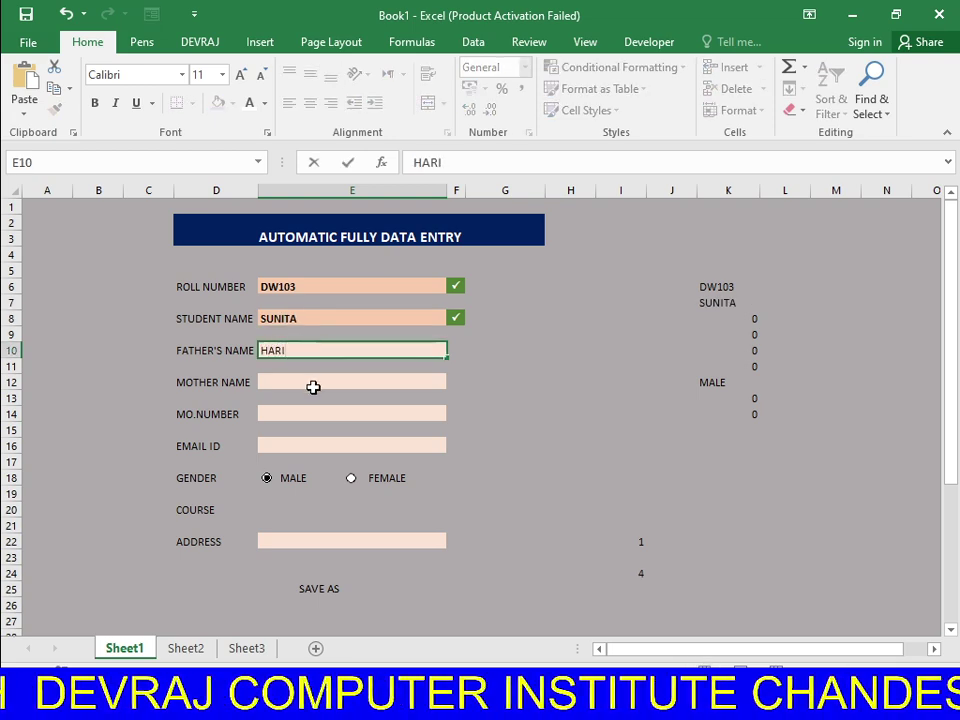
{"action": "left_click", "coordinate": [313, 388]}
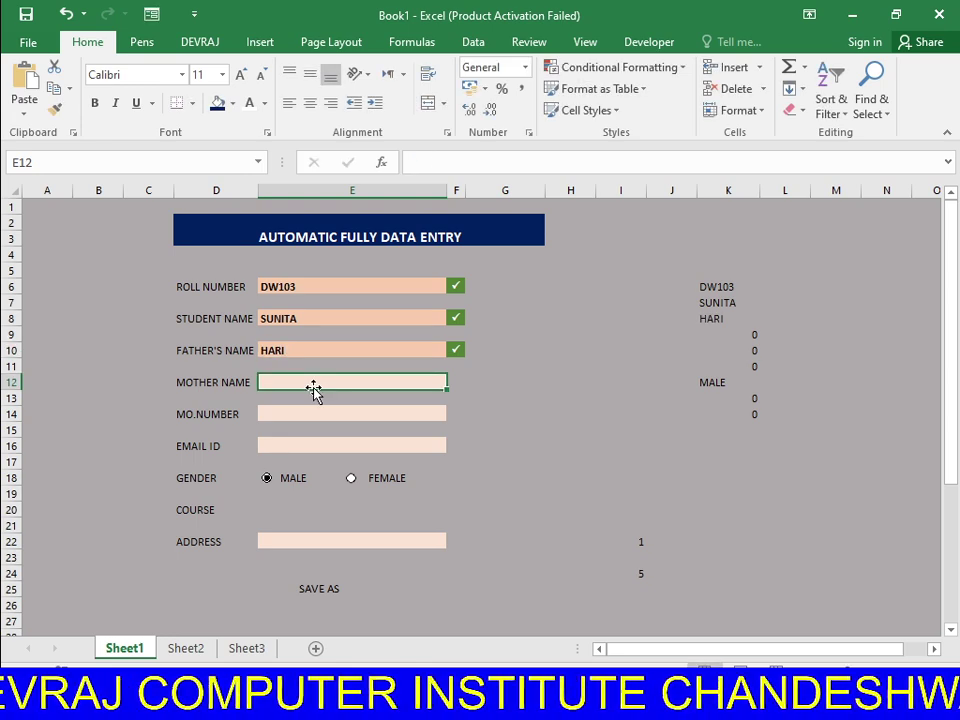
{"action": "type", "text": "MAMTA"}
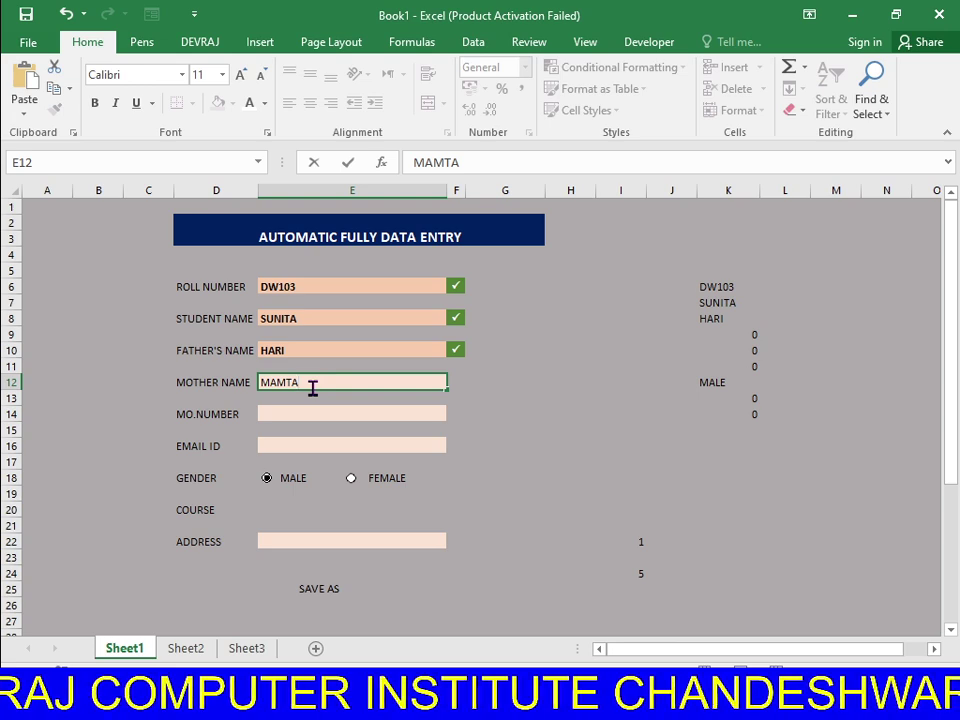
{"action": "key", "text": "BackSpace"}
{"action": "key", "text": "BackSpace"}
{"action": "type", "text": "AM"}
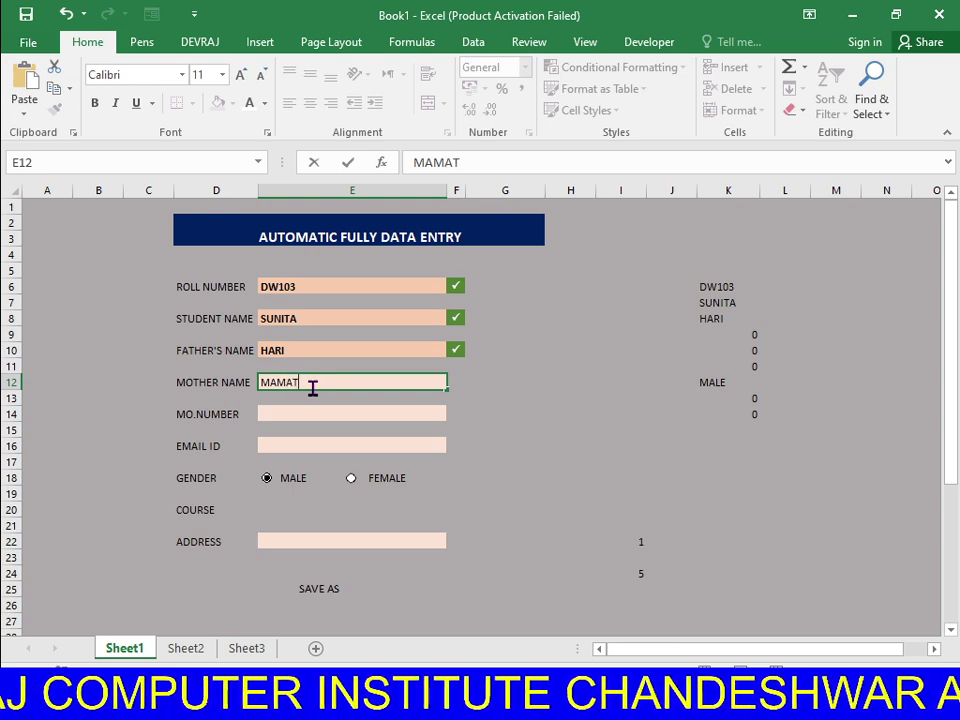
{"action": "type", "text": "A"}
{"action": "left_click", "coordinate": [315, 412]}
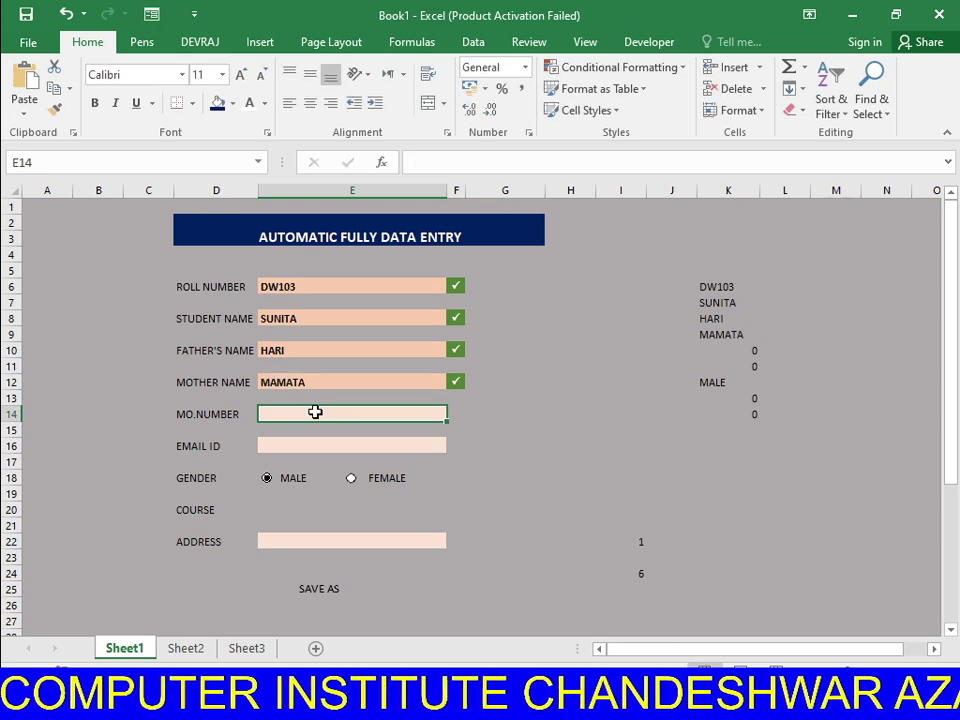
Step: Add mobile number, e-mail, FEMALE gender and address, then save the record with SAVE AS
{"action": "type", "text": "98656451"}
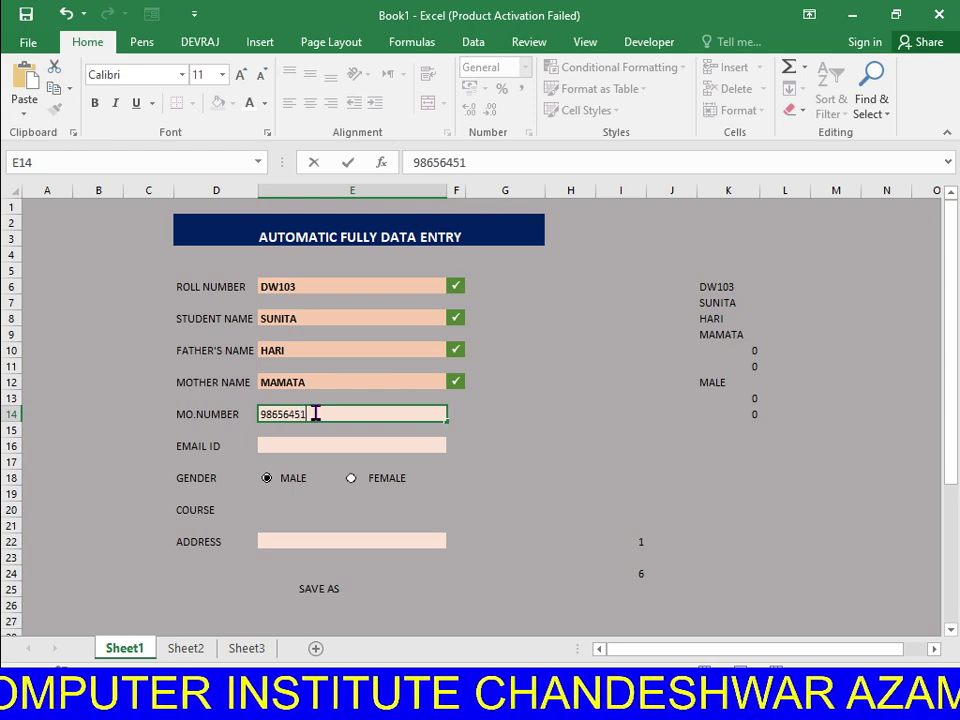
{"action": "left_click", "coordinate": [326, 447]}
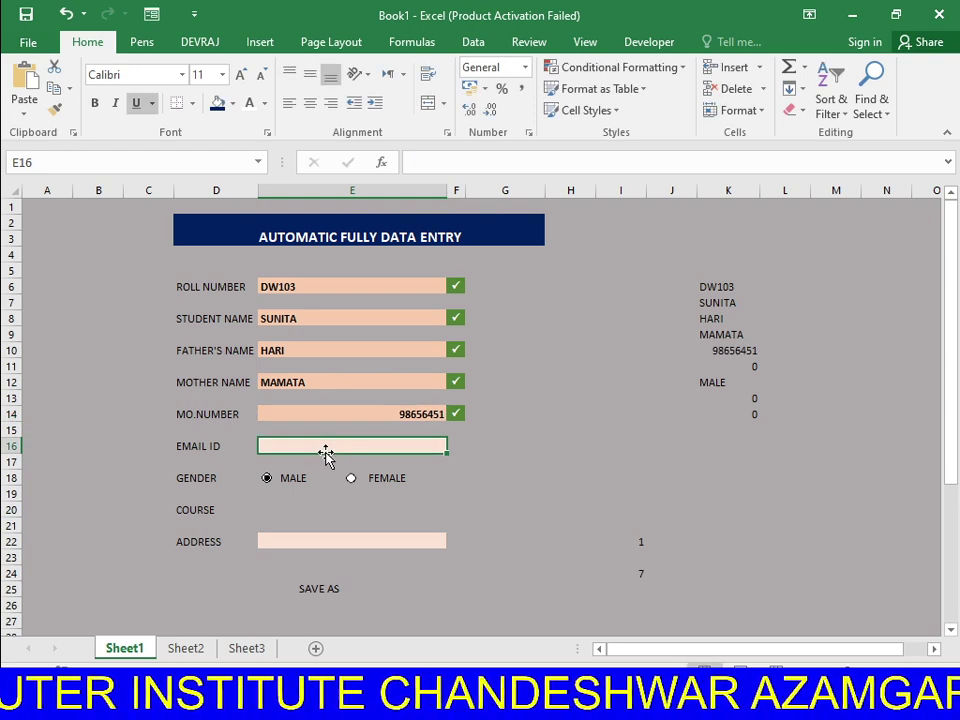
{"action": "type", "text": "ABC"}
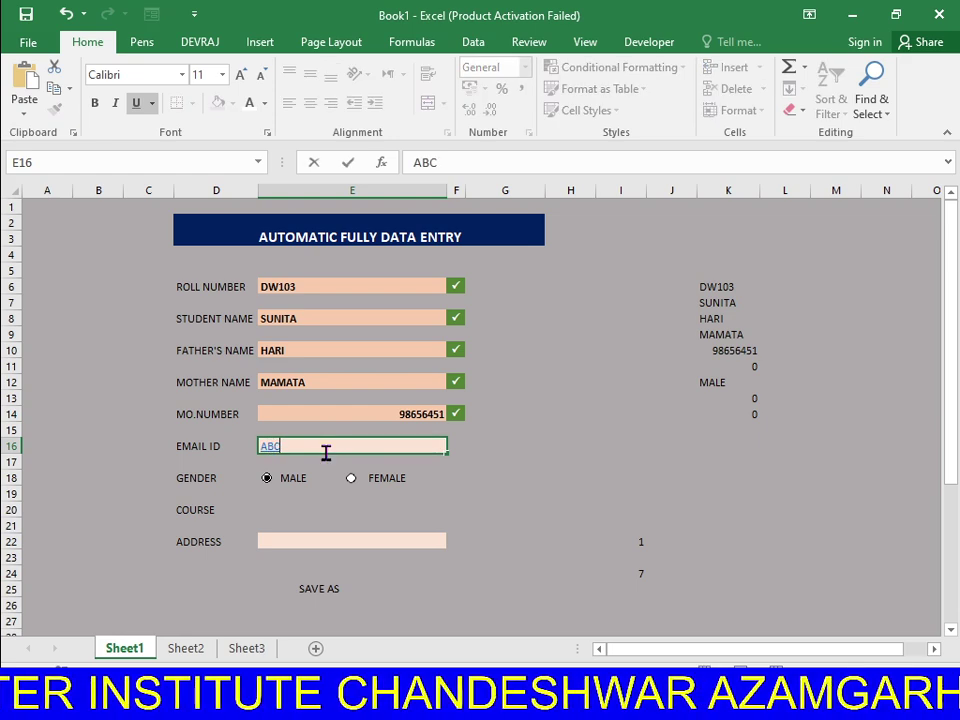
{"action": "type", "text": "@457"}
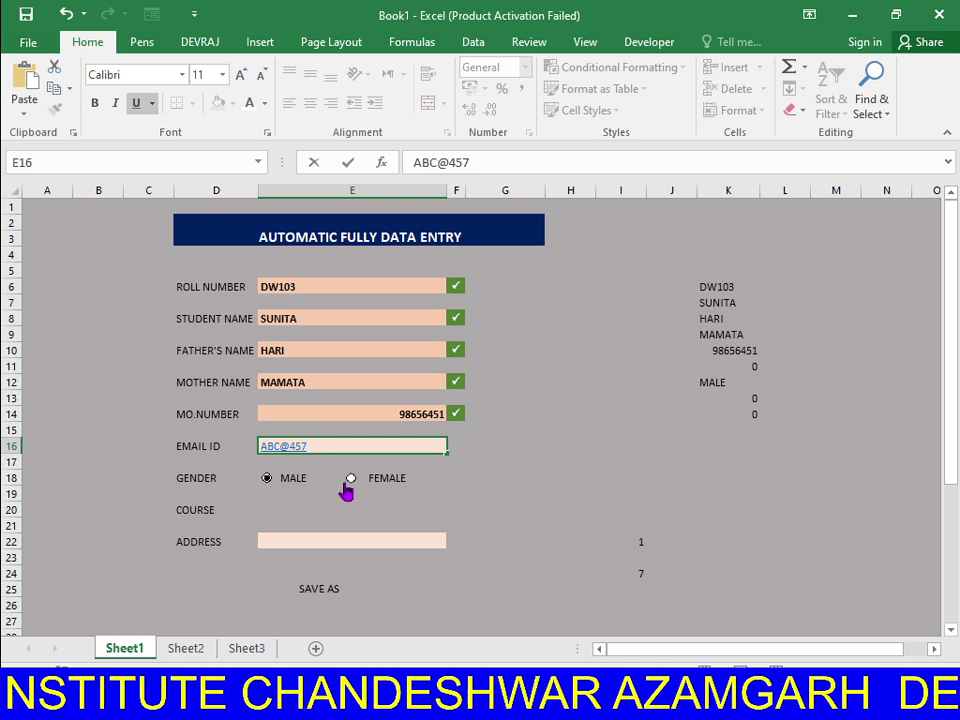
{"action": "left_click", "coordinate": [352, 480]}
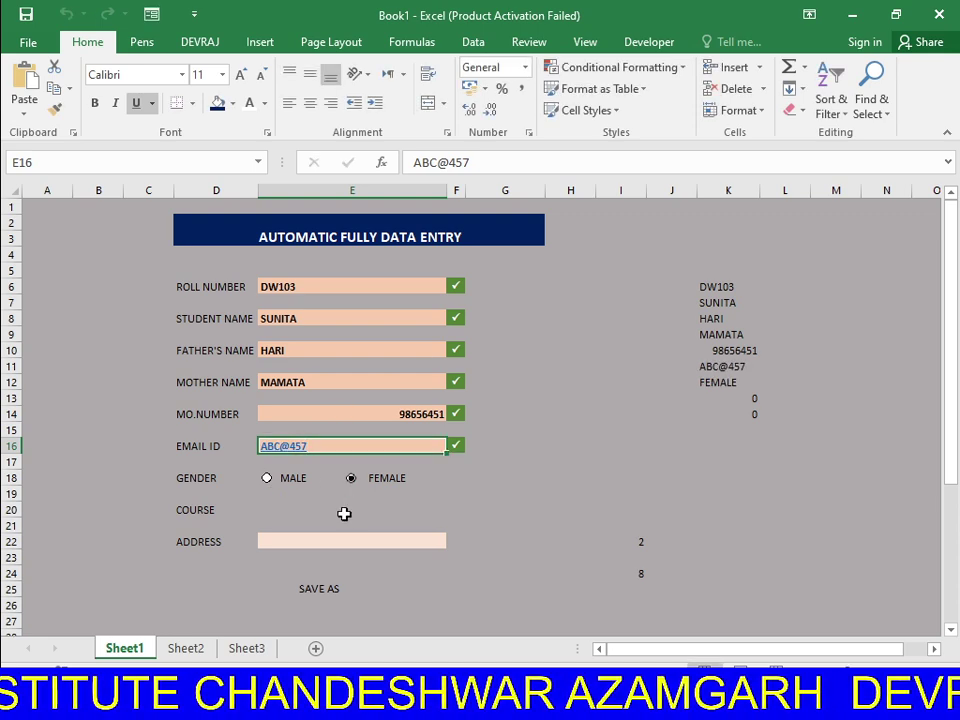
{"action": "left_click", "coordinate": [316, 536]}
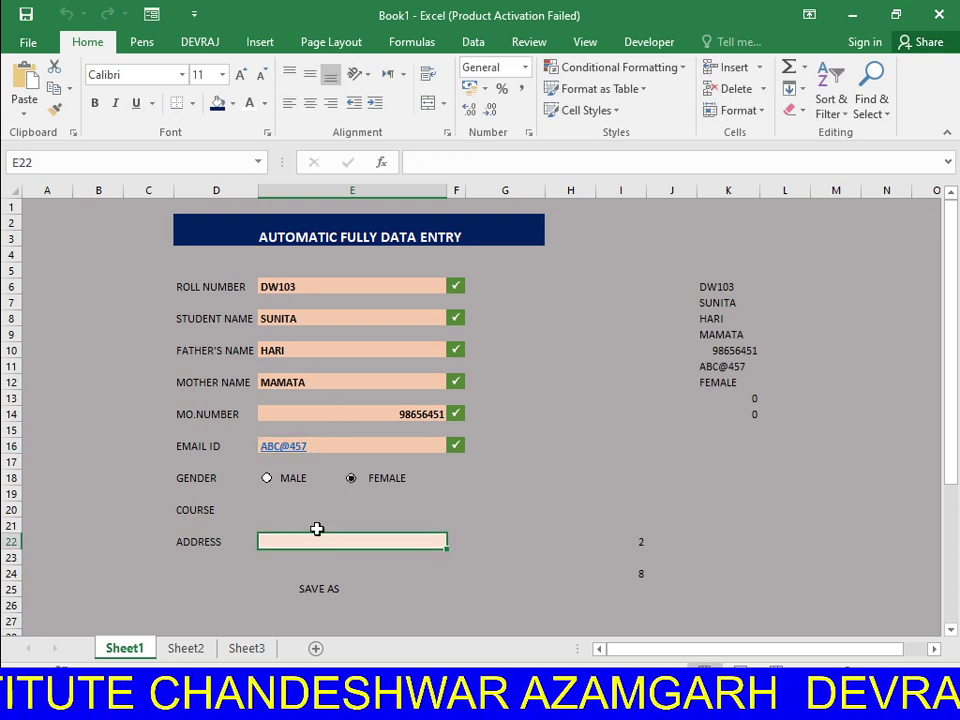
{"action": "type", "text": "SAMENDA "}
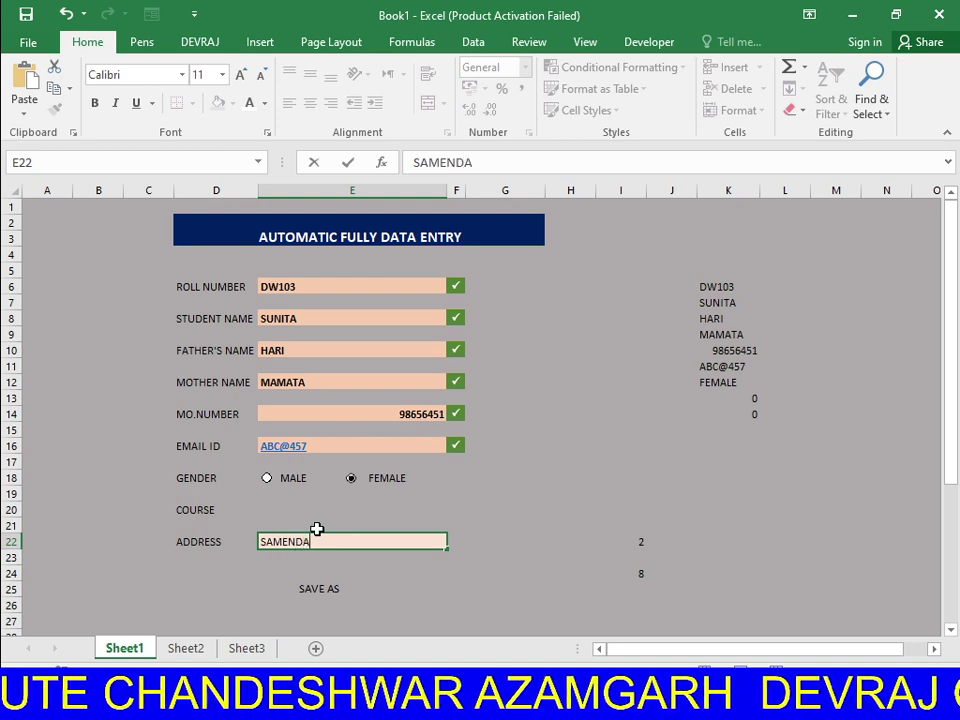
{"action": "type", "text": "AZAMA"}
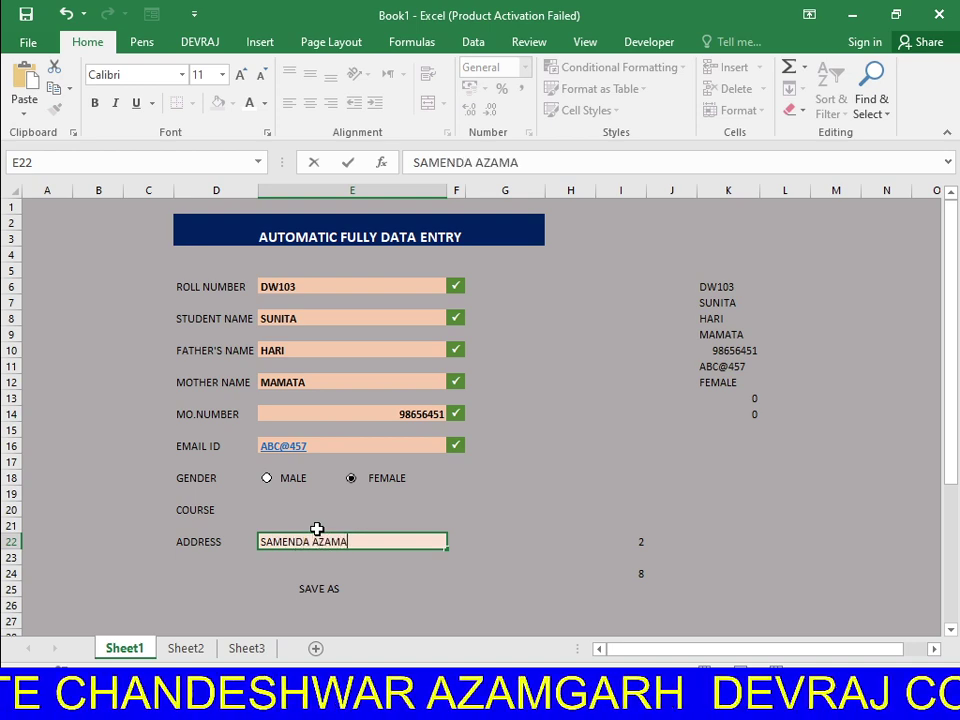
{"action": "type", "text": "GRH"}
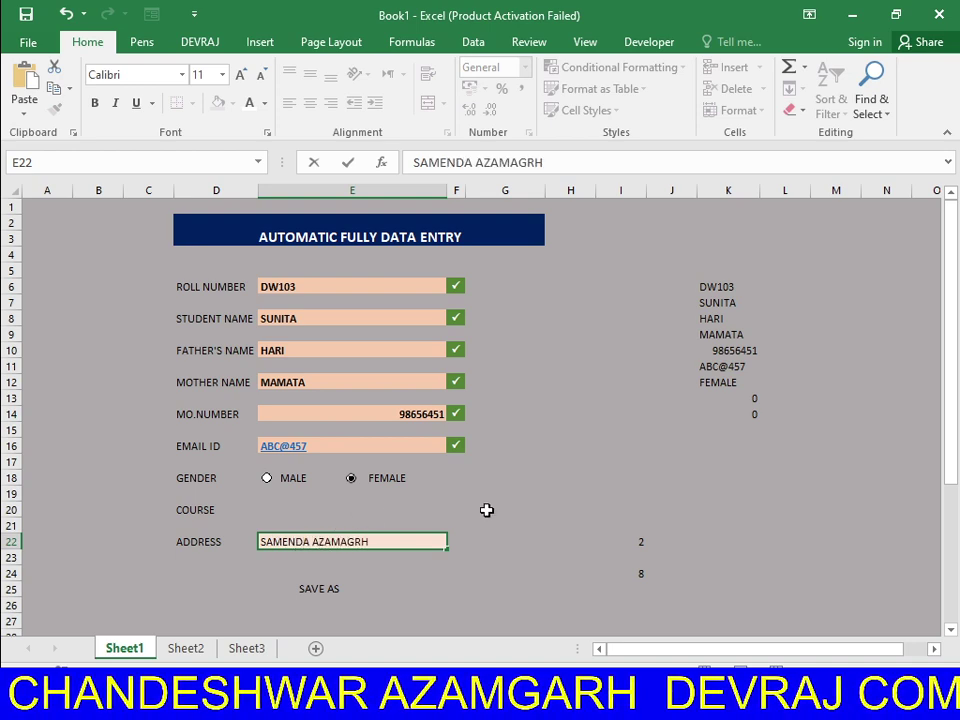
{"action": "left_click", "coordinate": [486, 510]}
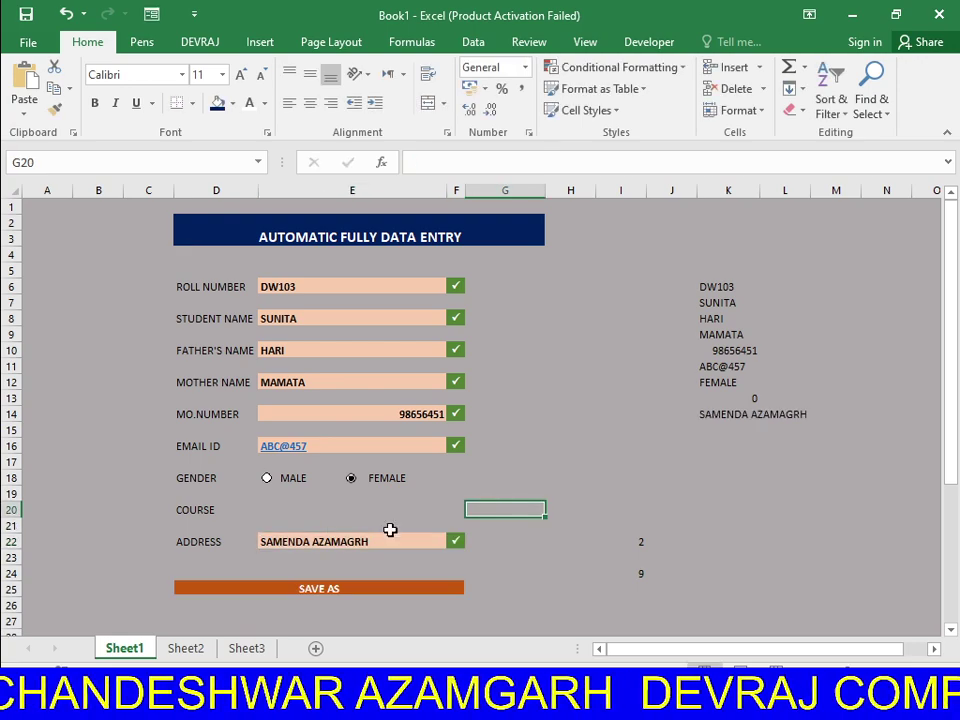
{"action": "left_click", "coordinate": [334, 592]}
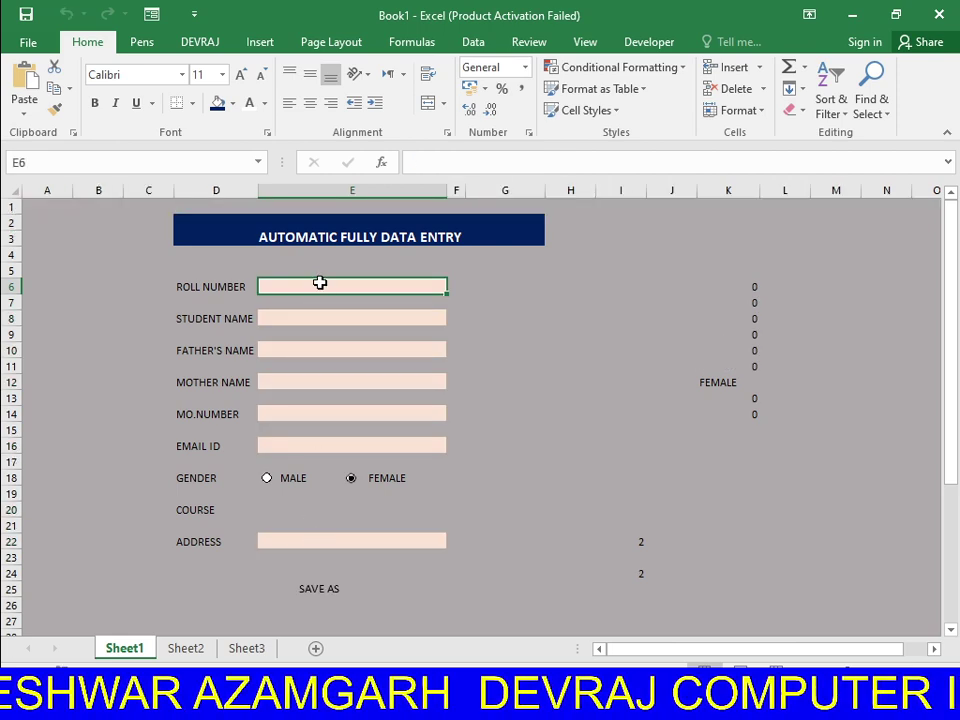
{"action": "left_click", "coordinate": [185, 649]}
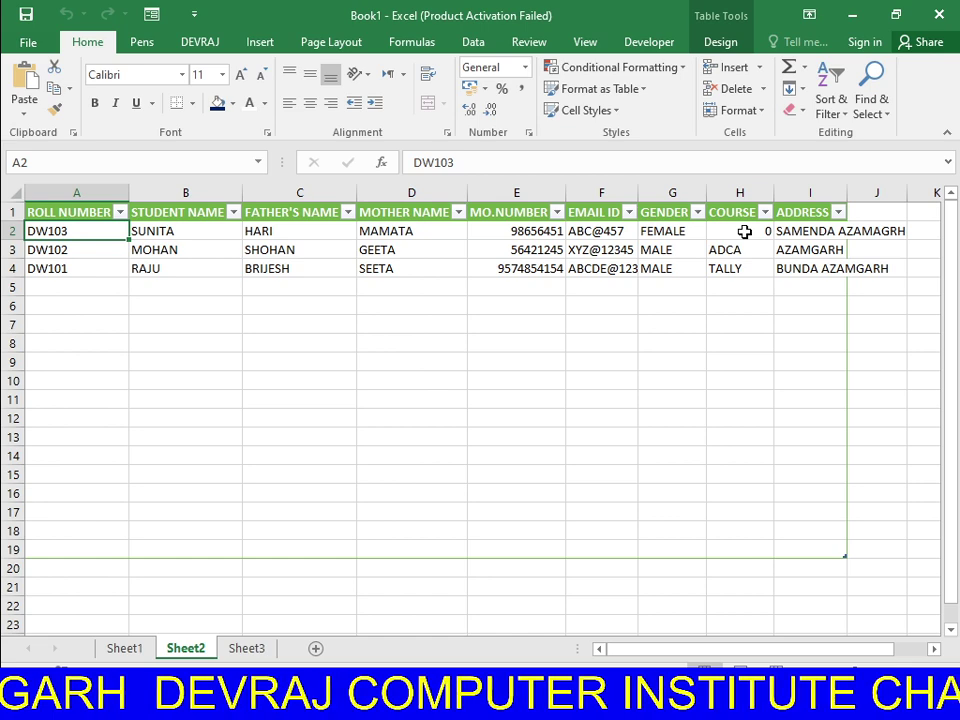
{"action": "left_click", "coordinate": [124, 652]}
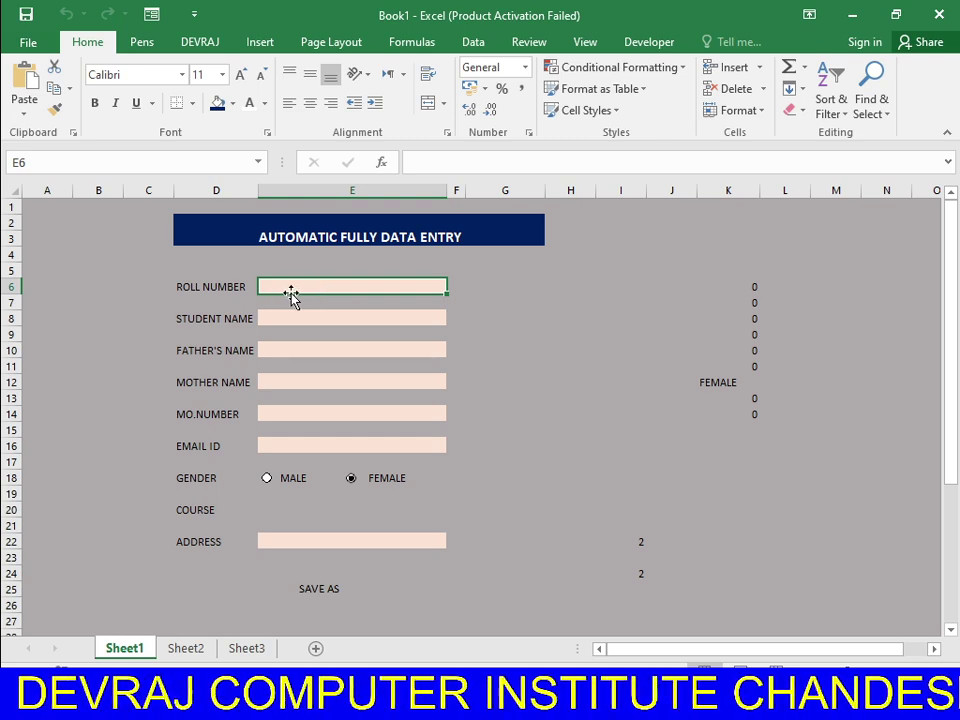
Step: Enter the fourth student's roll number, corrected student name and father's name
{"action": "type", "text": "DW104"}
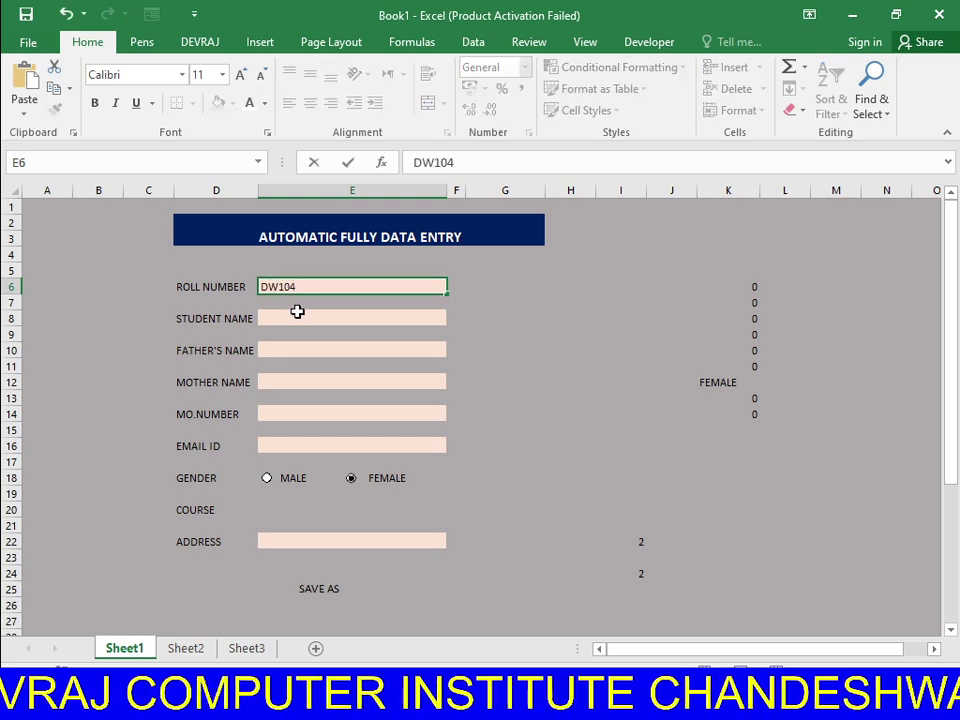
{"action": "left_click", "coordinate": [299, 317]}
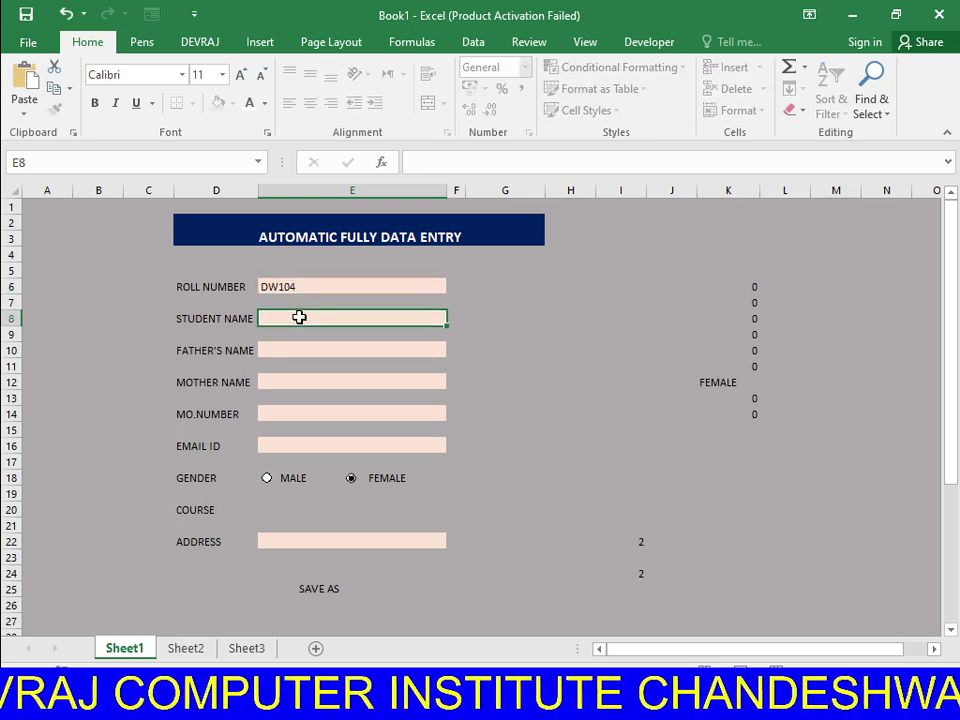
{"action": "type", "text": "AMITT"}
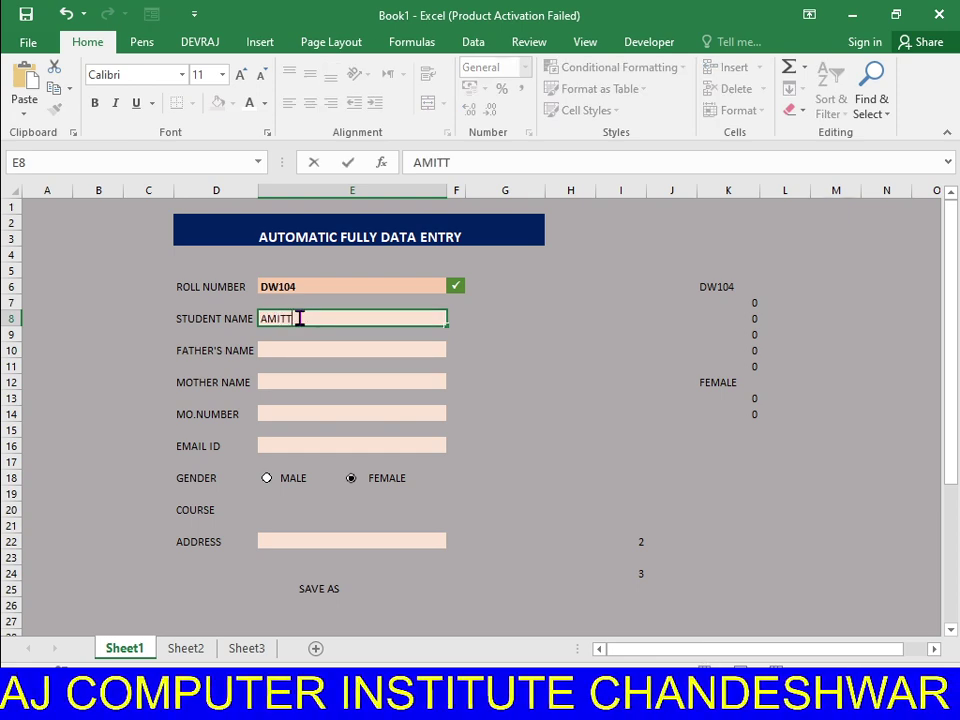
{"action": "type", "text": "ESH"}
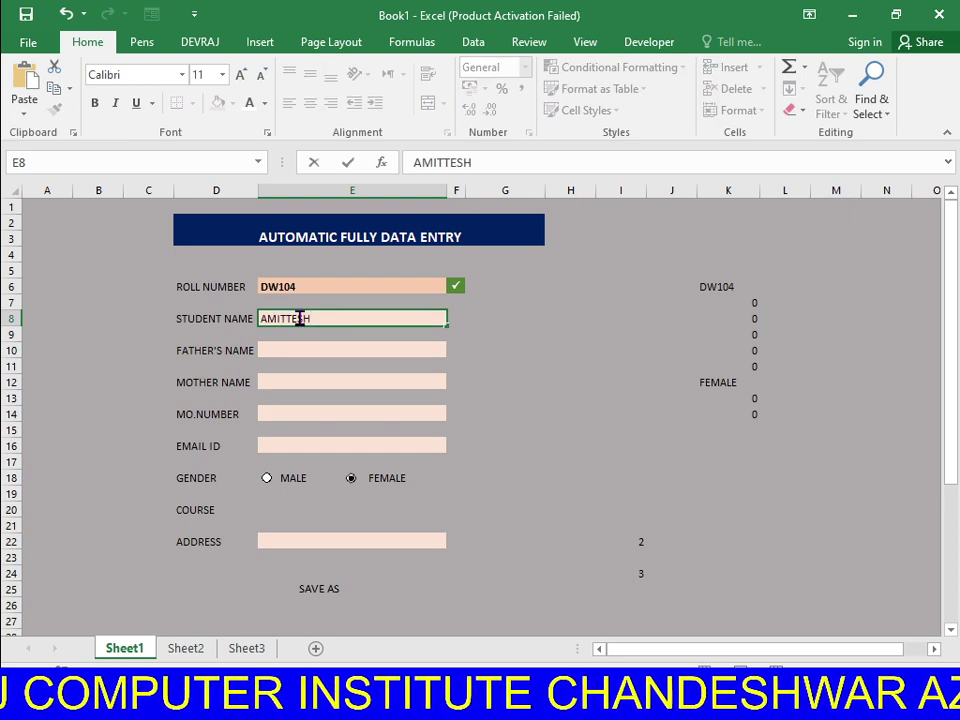
{"action": "left_click", "coordinate": [302, 349]}
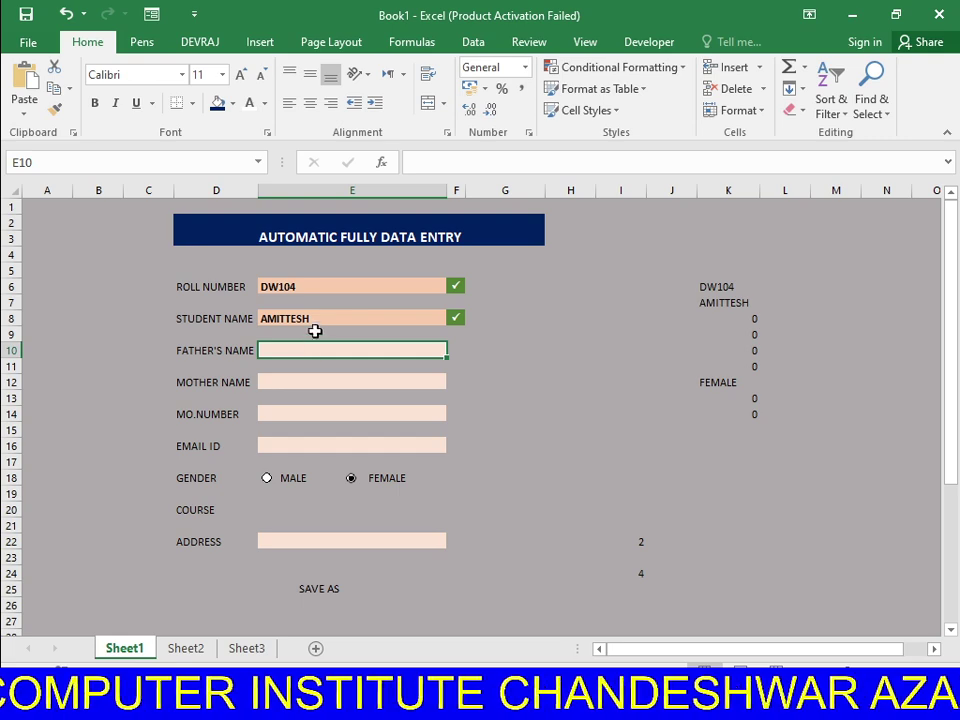
{"action": "left_click", "coordinate": [318, 320]}
{"action": "key", "text": "BackSpace"}
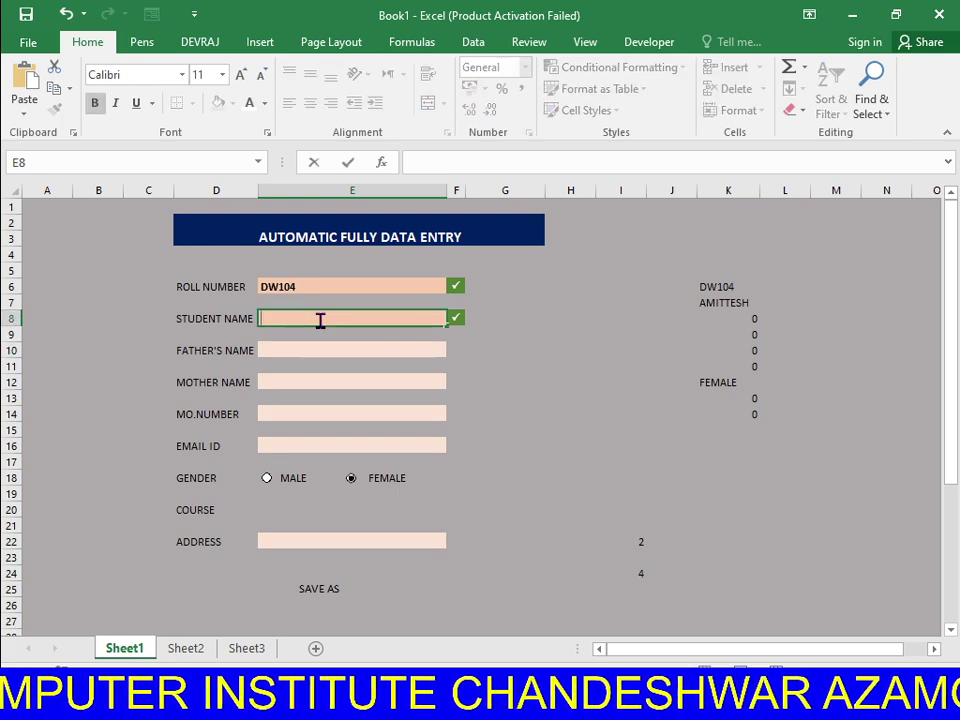
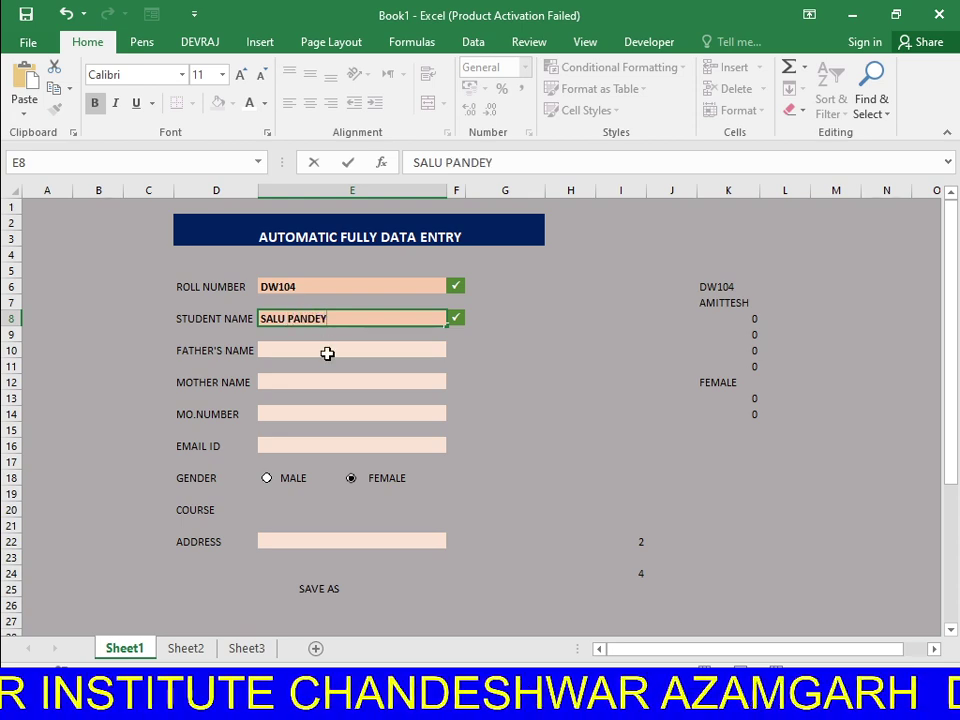
{"action": "left_click", "coordinate": [328, 353]}
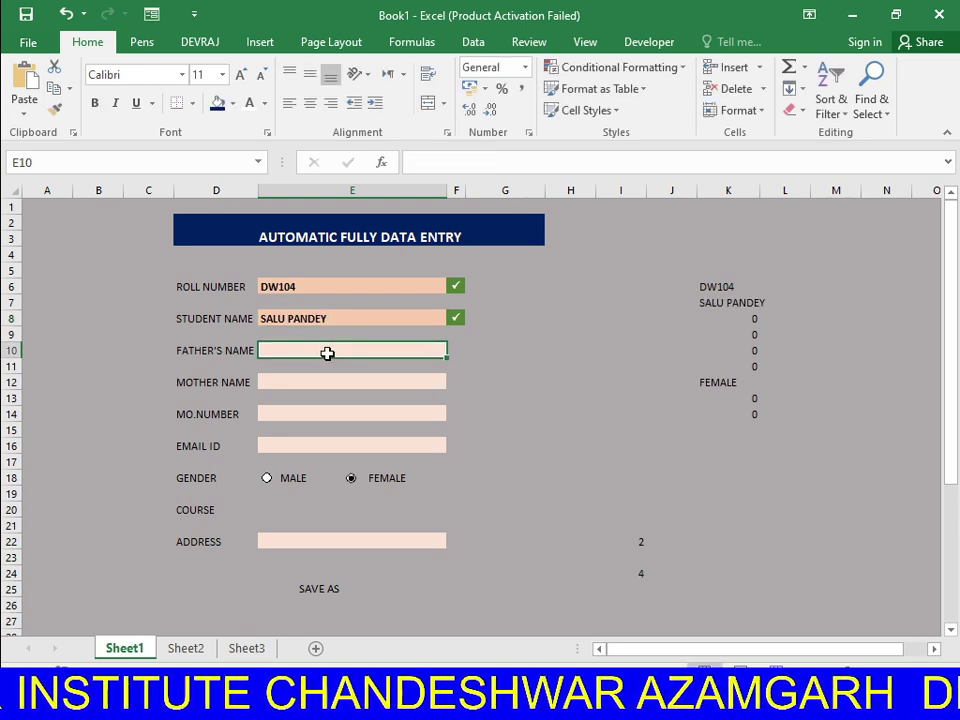
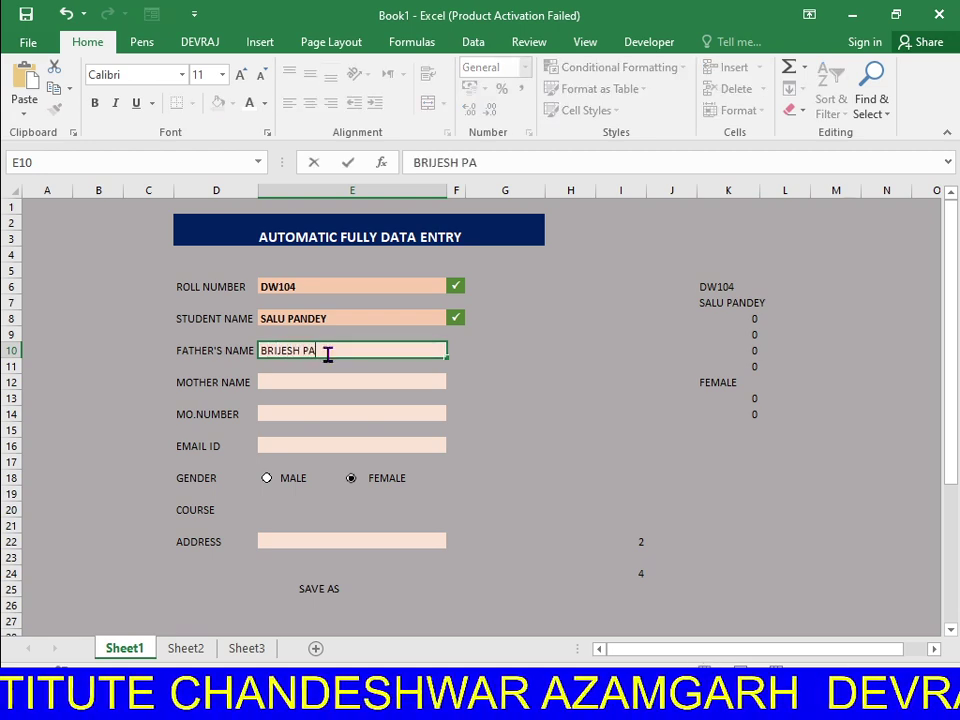
{"action": "key", "text": "Tab"}
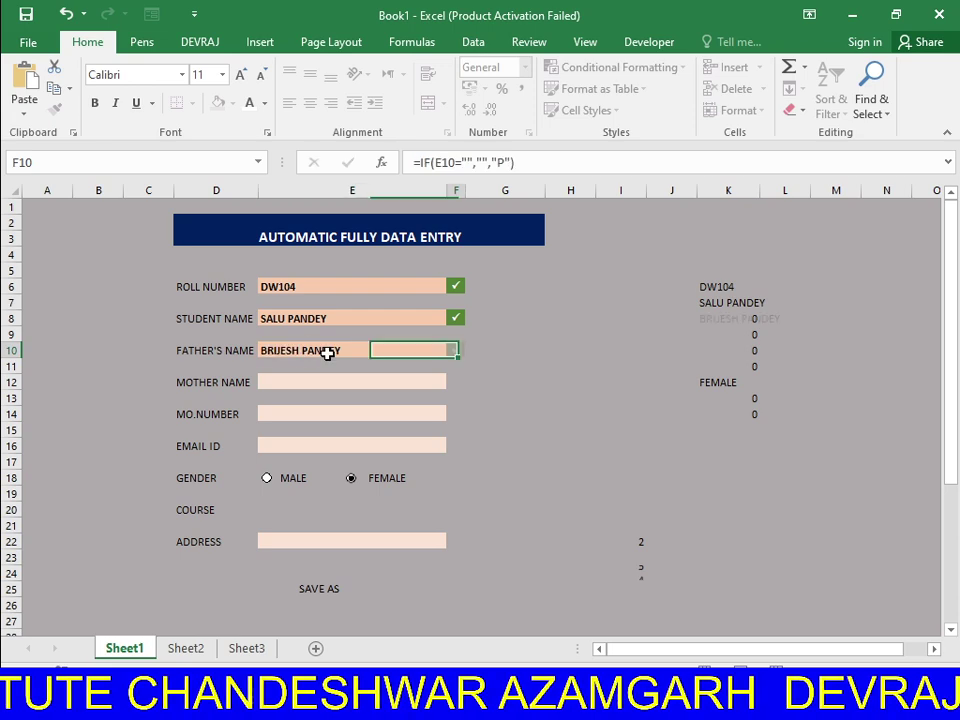
Step: Enter the mother's name, mobile number and e-mail ID
{"action": "left_click", "coordinate": [328, 388]}
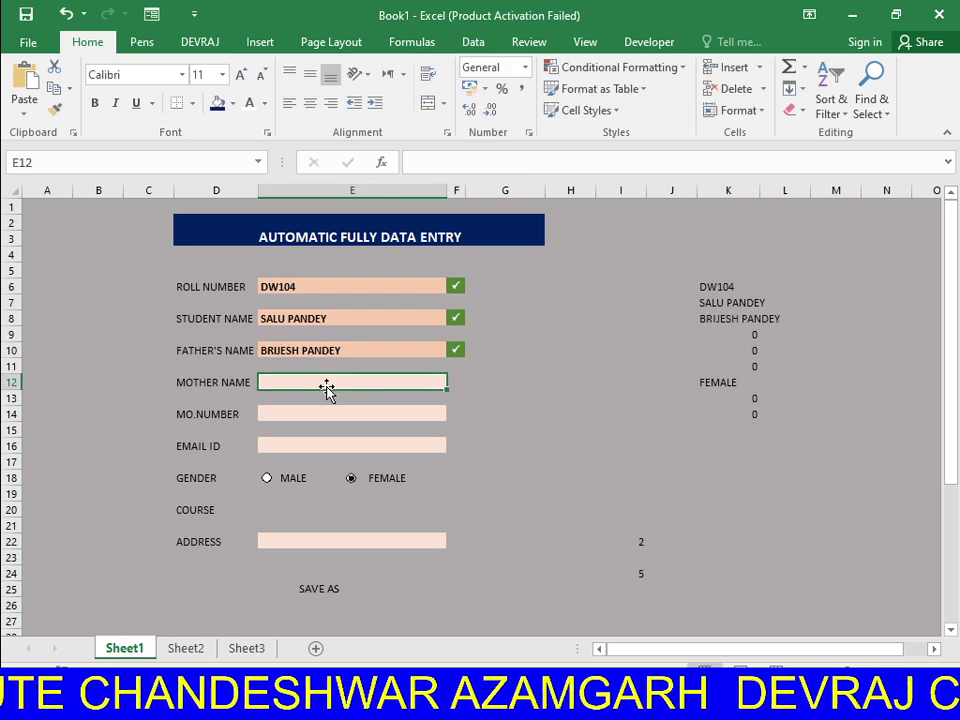
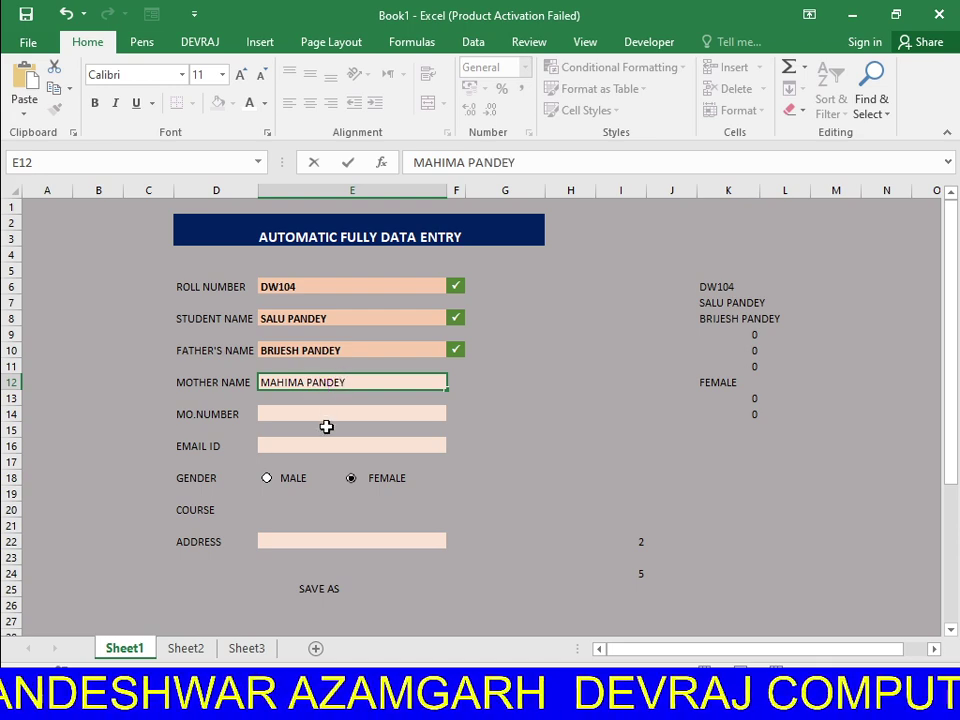
{"action": "left_click", "coordinate": [326, 413]}
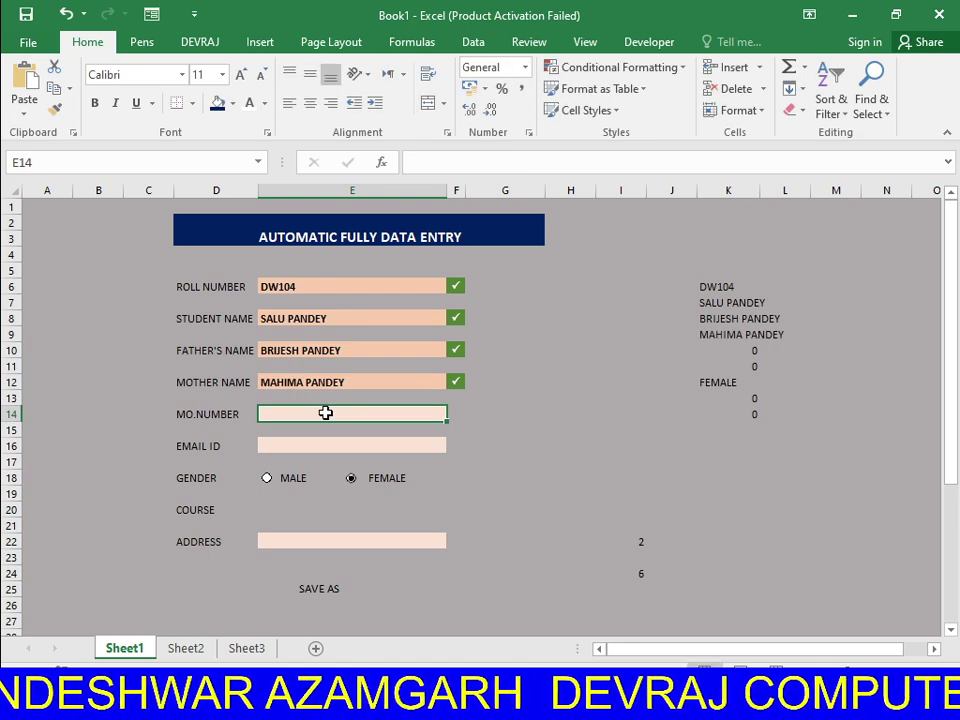
{"action": "type", "text": "6456144"}
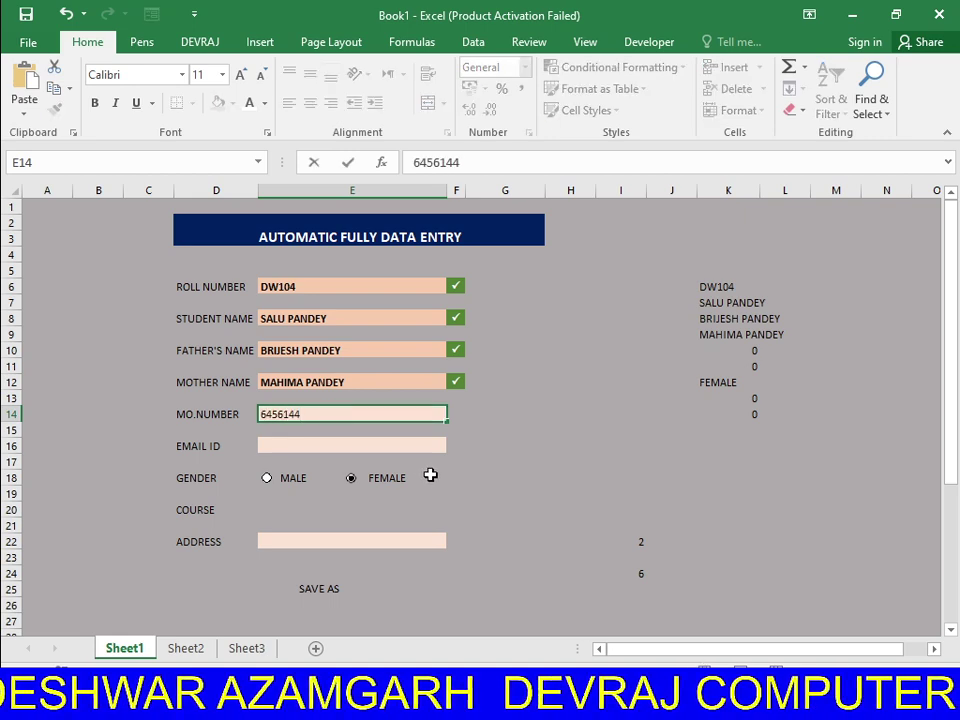
{"action": "key", "text": "Return"}
{"action": "left_click", "coordinate": [356, 444]}
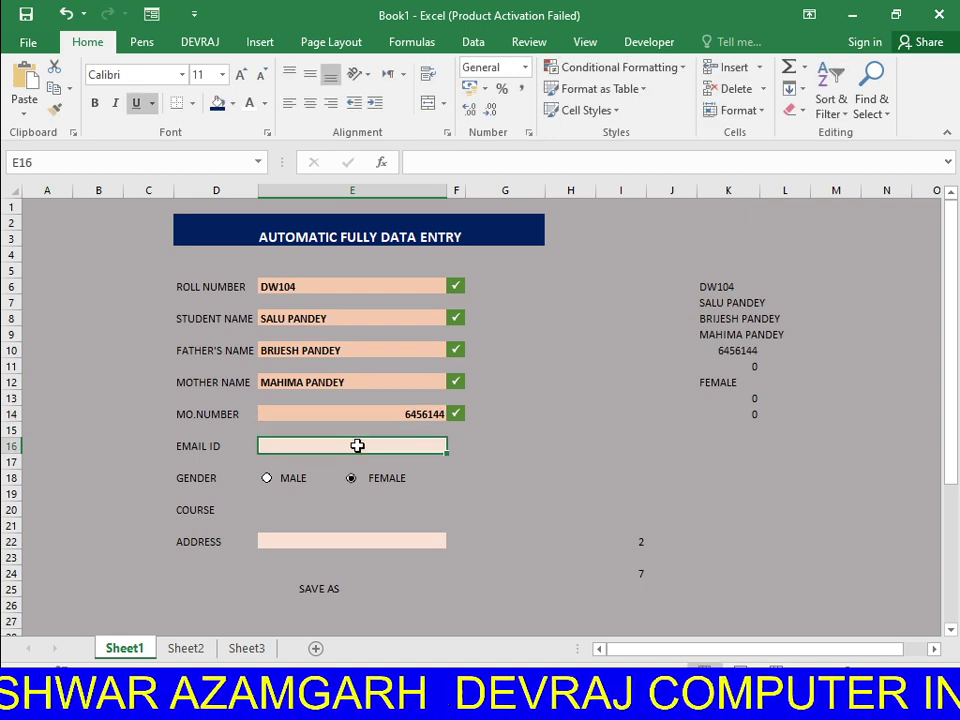
{"action": "type", "text": "A"}
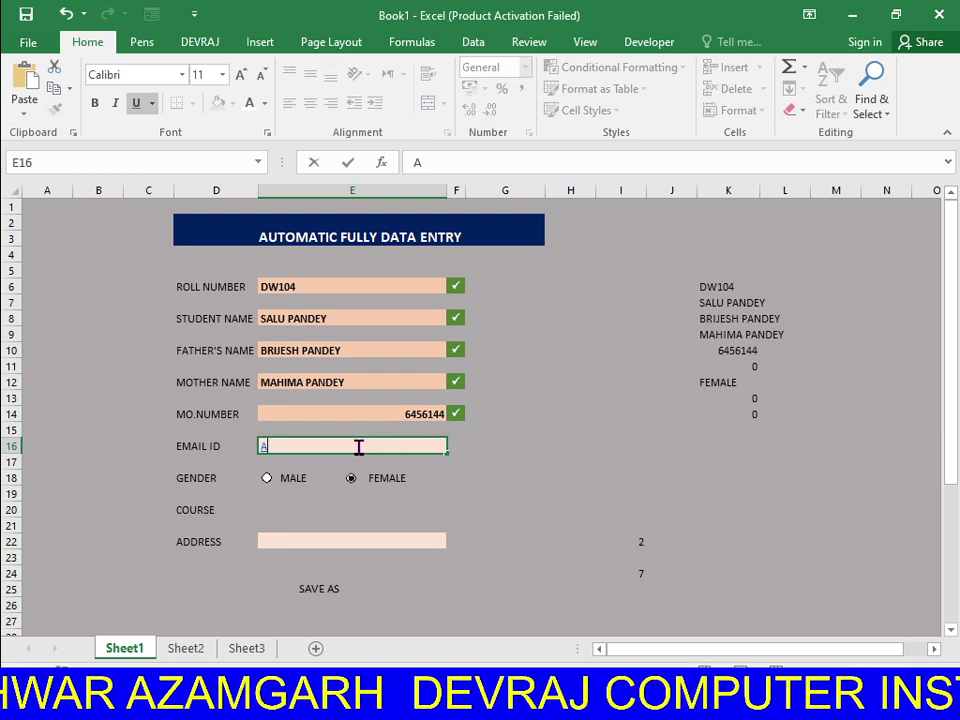
{"action": "type", "text": "DCADF"}
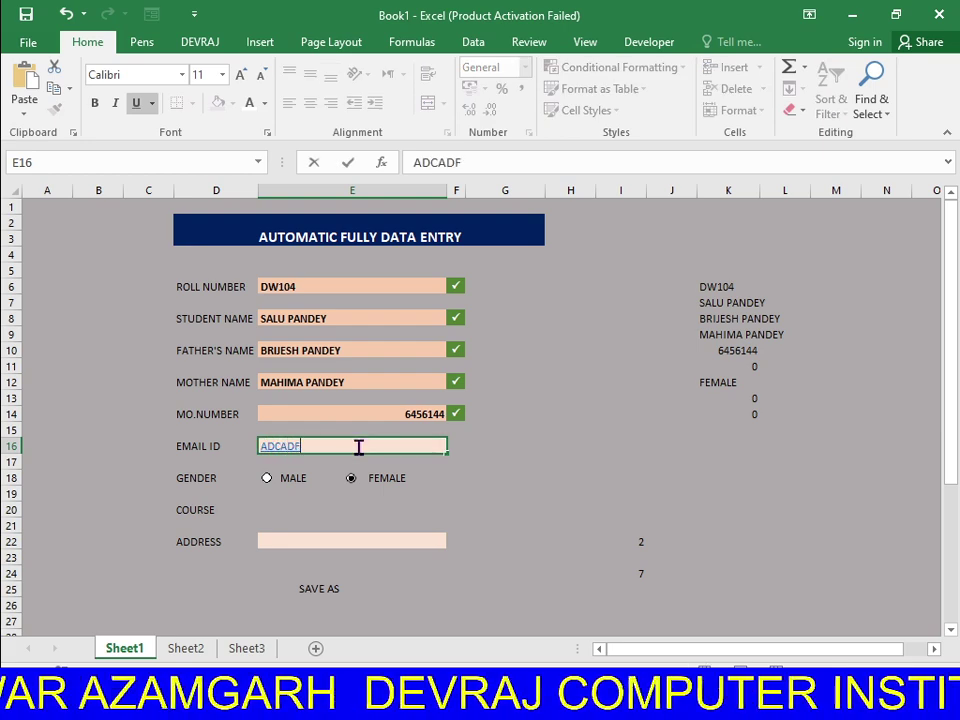
{"action": "type", "text": "@1234"}
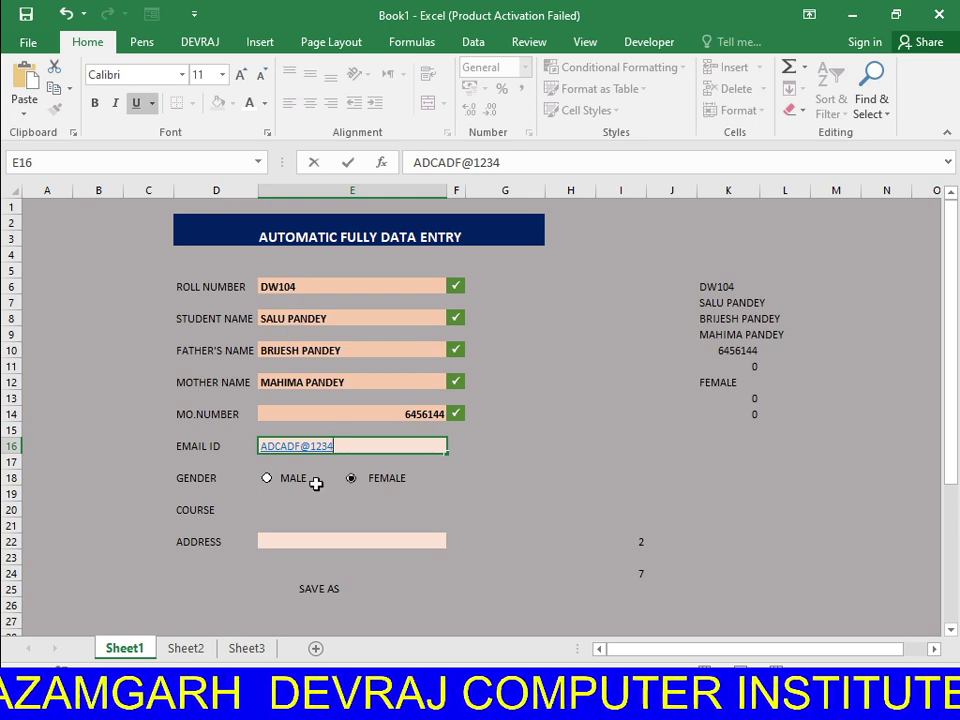
{"action": "left_click", "coordinate": [285, 488]}
Step: Set gender to FEMALE, choose CCC as the course, and type the address
{"action": "left_click", "coordinate": [289, 489]}
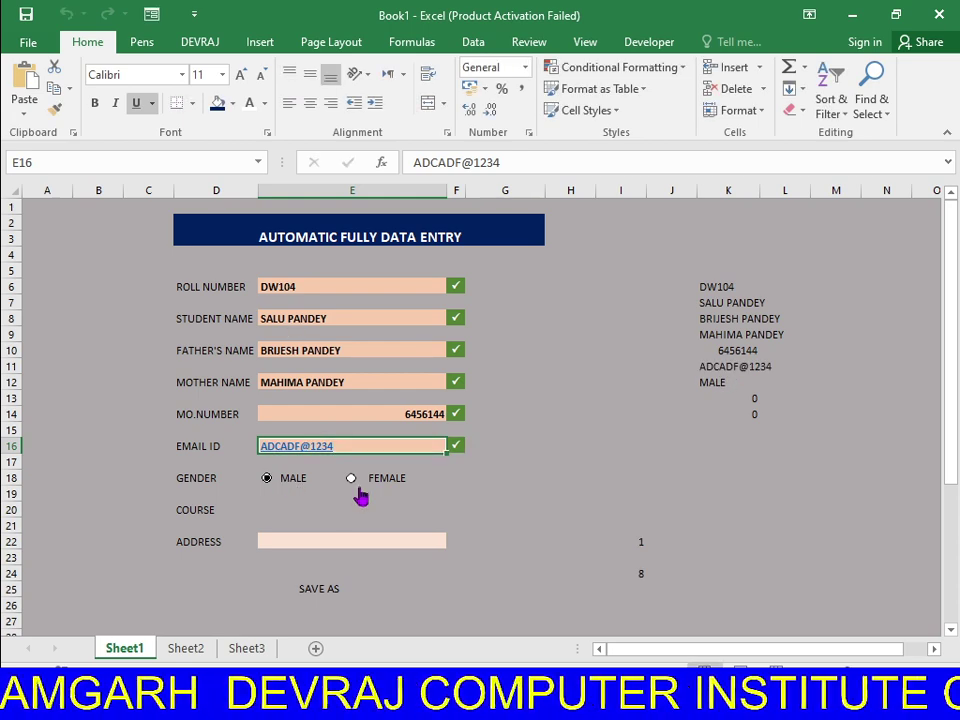
{"action": "left_click", "coordinate": [351, 482]}
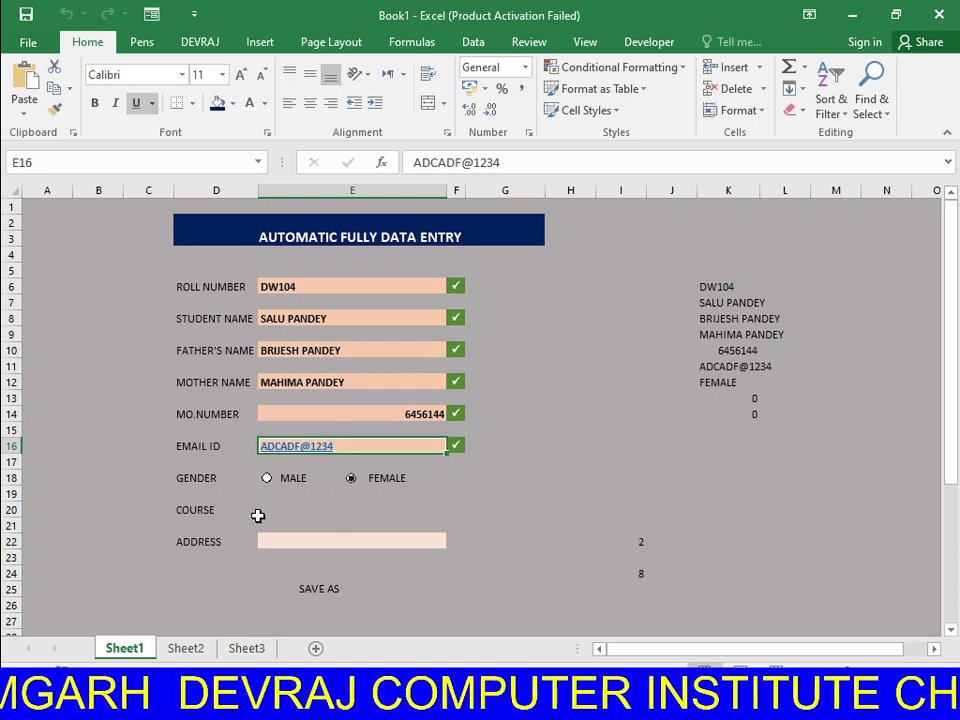
{"action": "left_click", "coordinate": [341, 509]}
{"action": "left_click", "coordinate": [454, 511]}
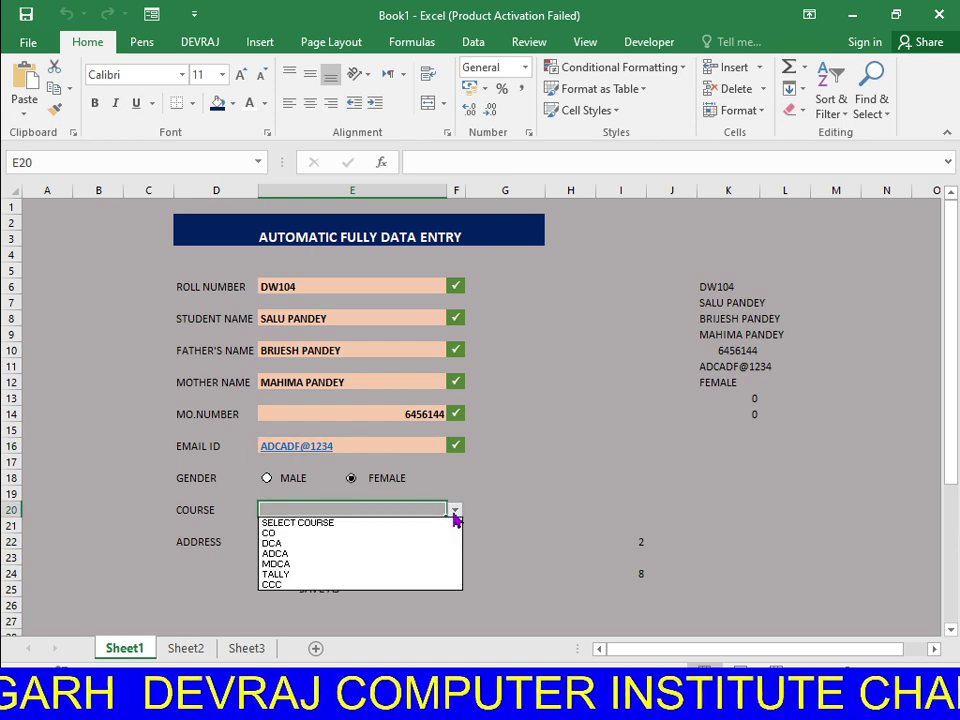
{"action": "left_click", "coordinate": [300, 586]}
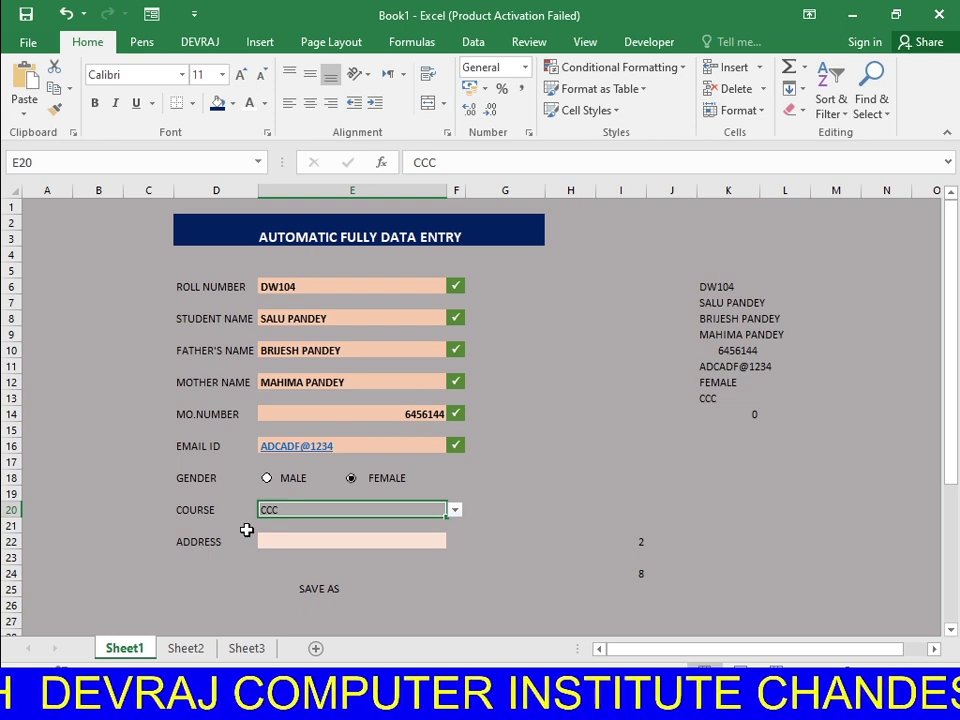
{"action": "left_click", "coordinate": [290, 548]}
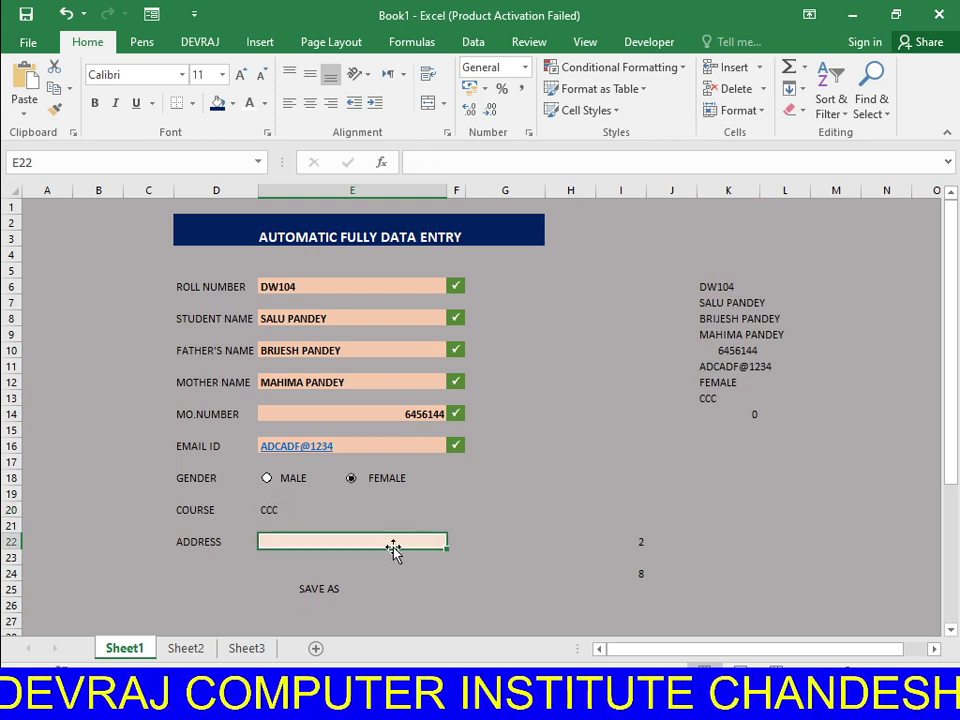
{"action": "type", "text": "S"}
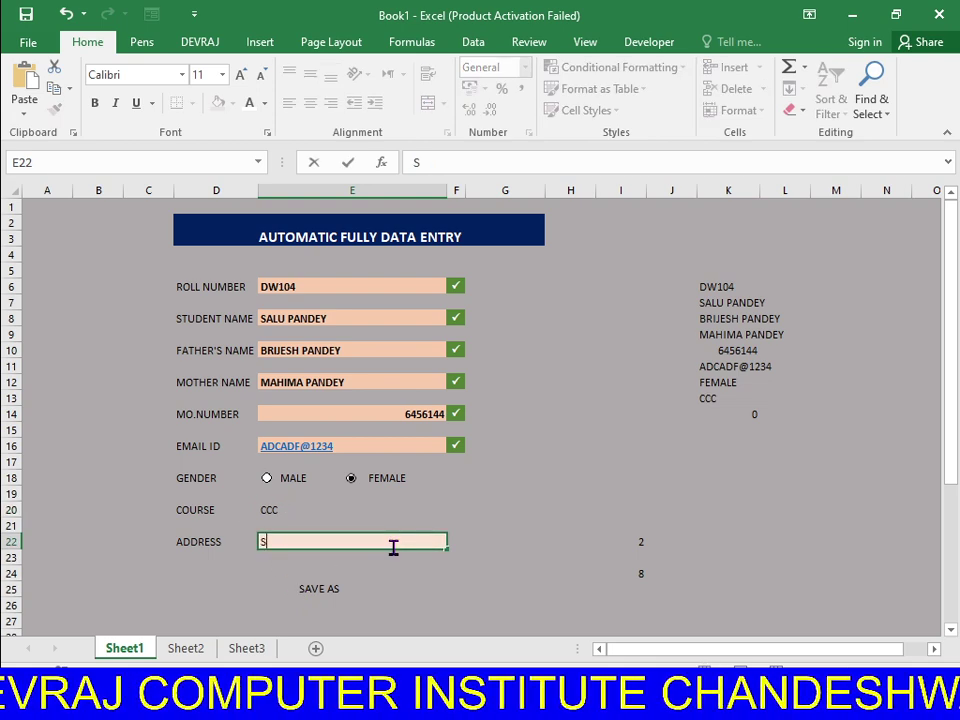
{"action": "type", "text": "EVE"}
{"action": "key", "text": "BackSpace"}
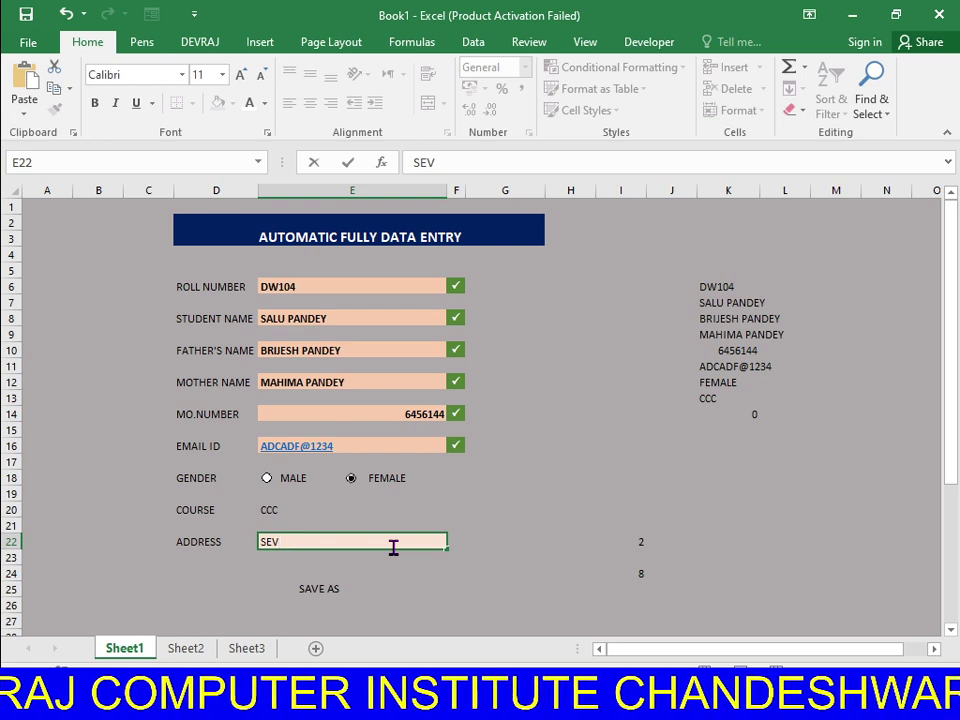
{"action": "type", "text": "ETA AZA"}
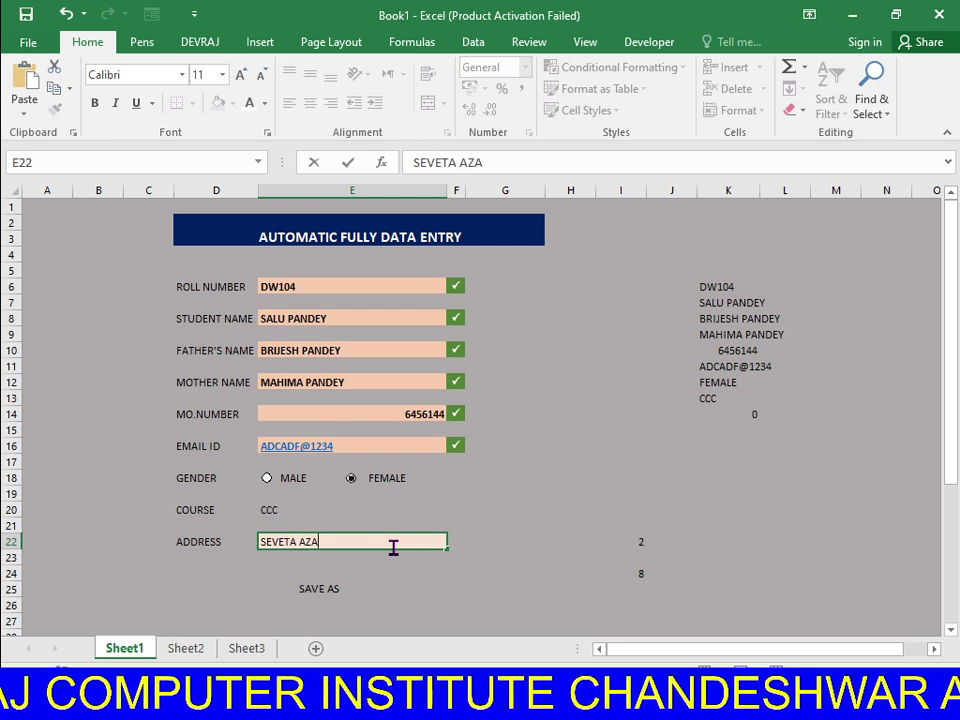
{"action": "type", "text": "MGARH"}
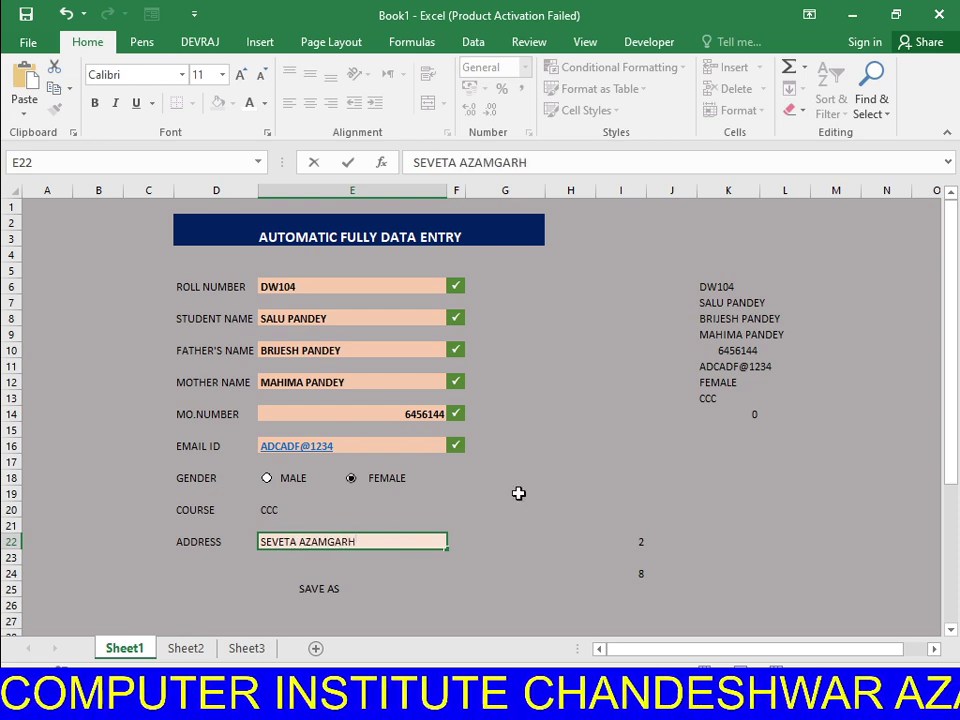
{"action": "left_click", "coordinate": [536, 463]}
Step: Save the fourth student with SAVE AS, check the new row on Sheet2, and return to Sheet1
{"action": "left_click", "coordinate": [320, 600]}
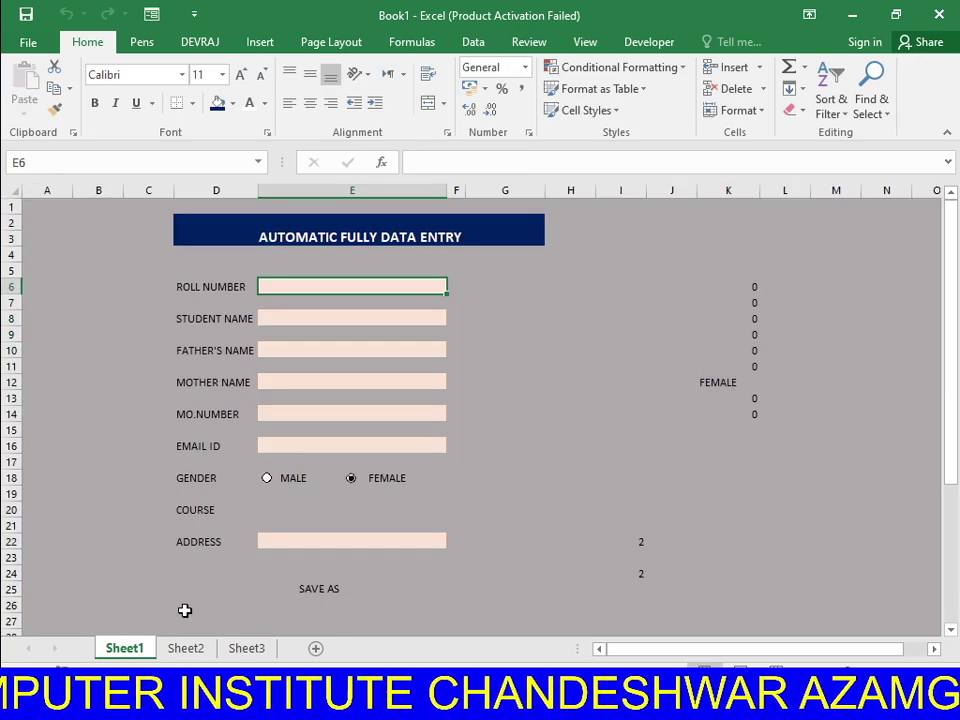
{"action": "left_click", "coordinate": [187, 649]}
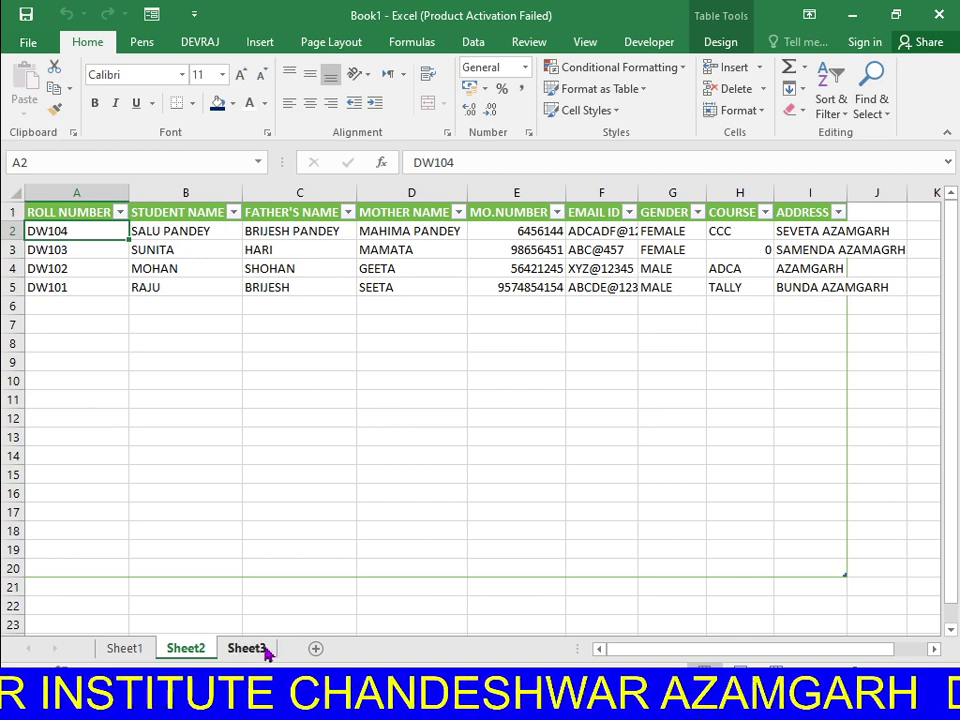
{"action": "left_click", "coordinate": [124, 648]}
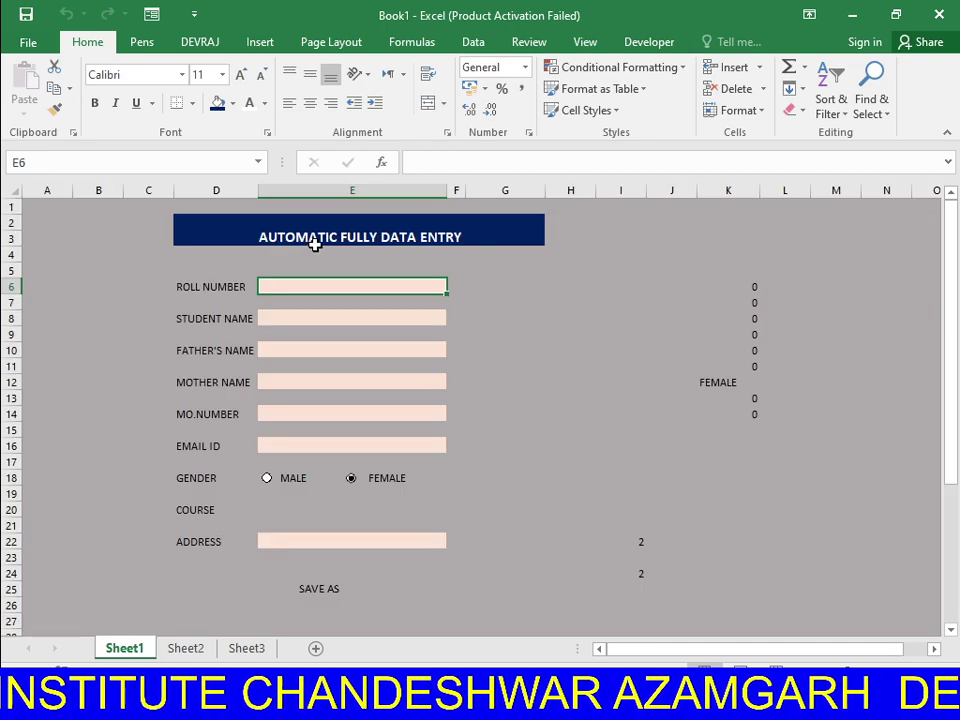